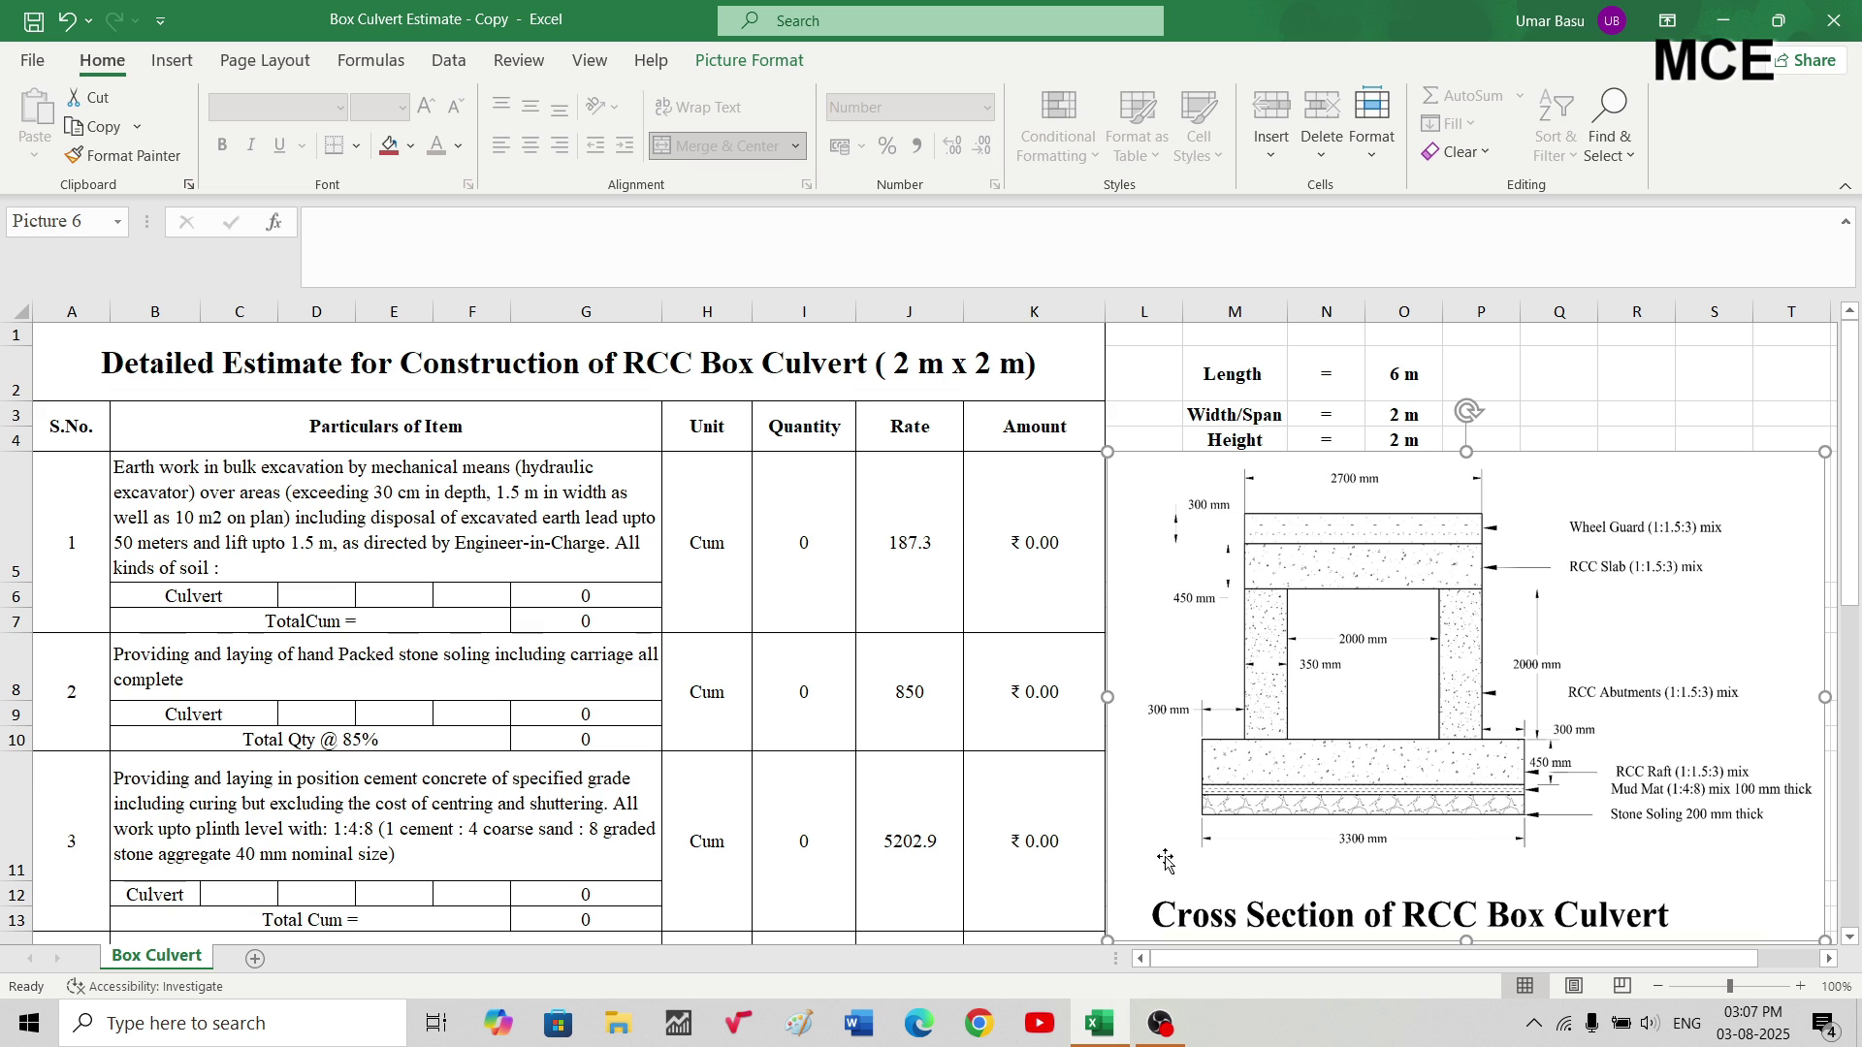
- Examine the culvert's length, span and height, the cross-section drawing, the 3D sketch and the estimate items
{"action": "scroll", "coordinate": [1306, 580], "scroll_direction": "down", "scroll_amount": 1}
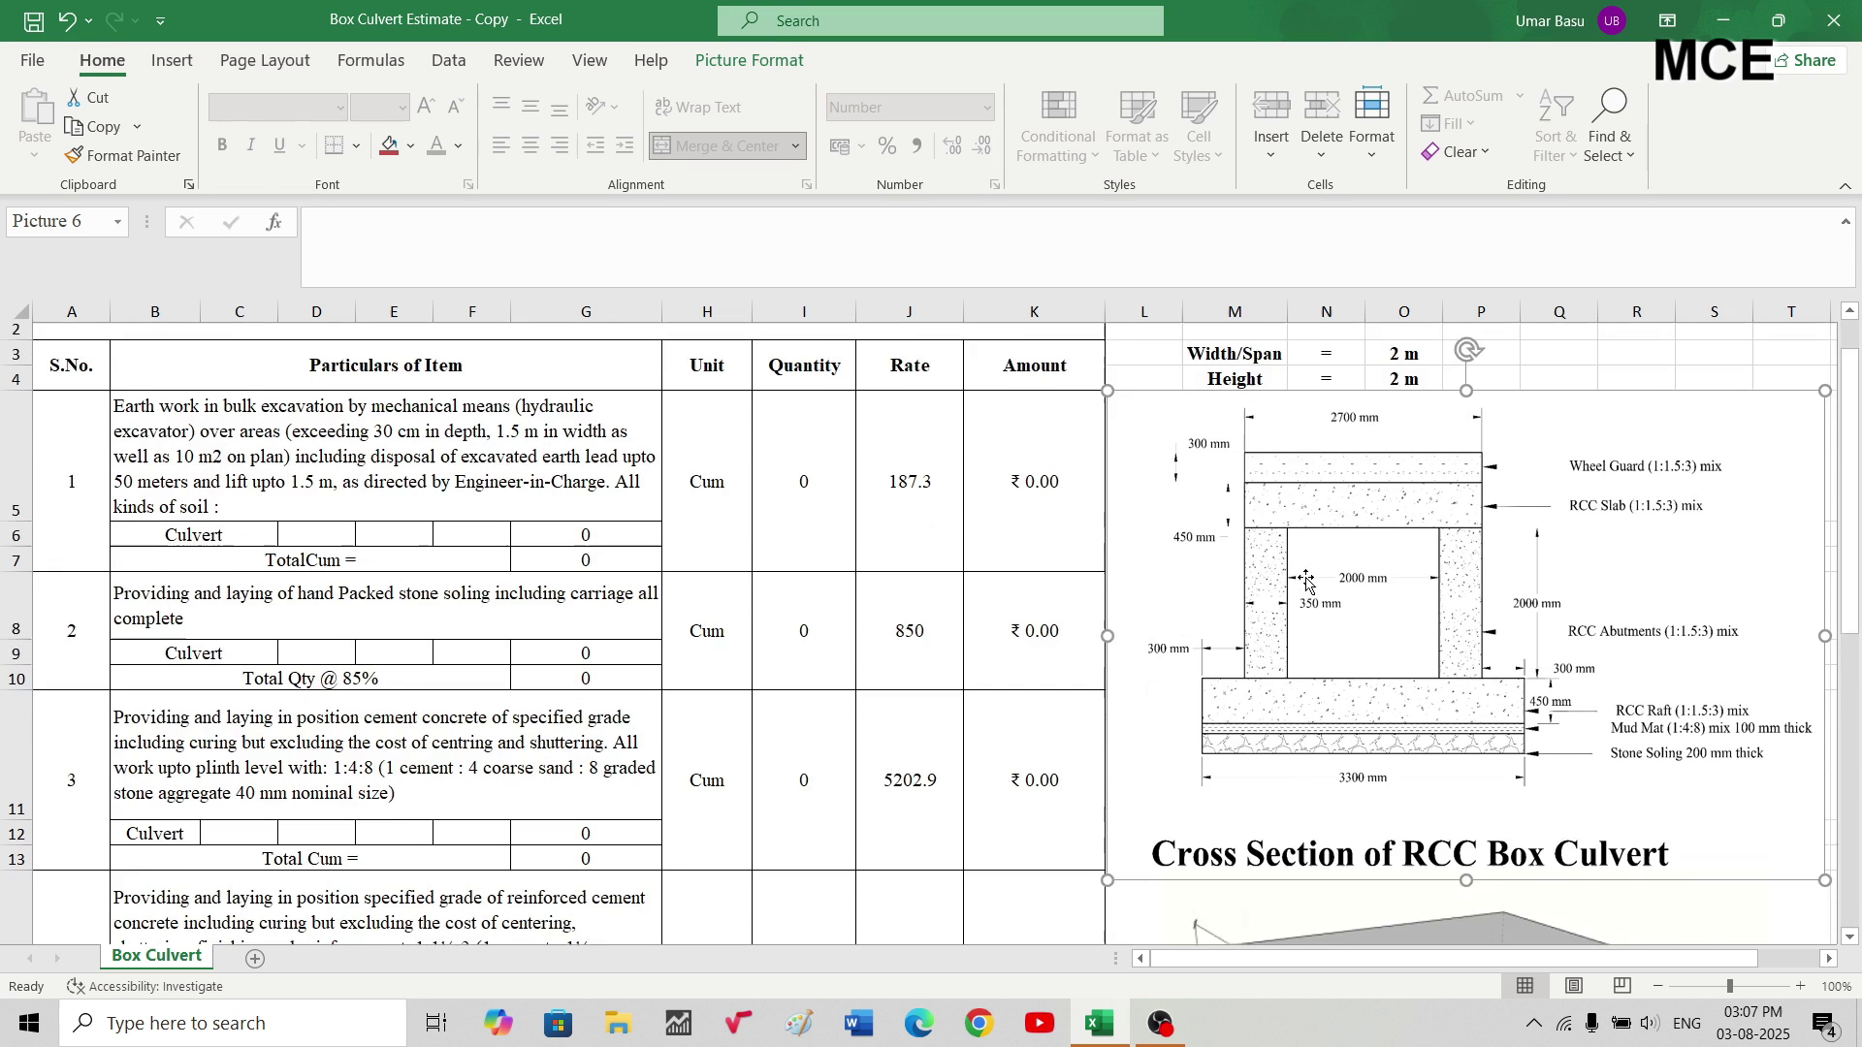
{"action": "scroll", "coordinate": [1366, 594], "scroll_direction": "up", "scroll_amount": 2}
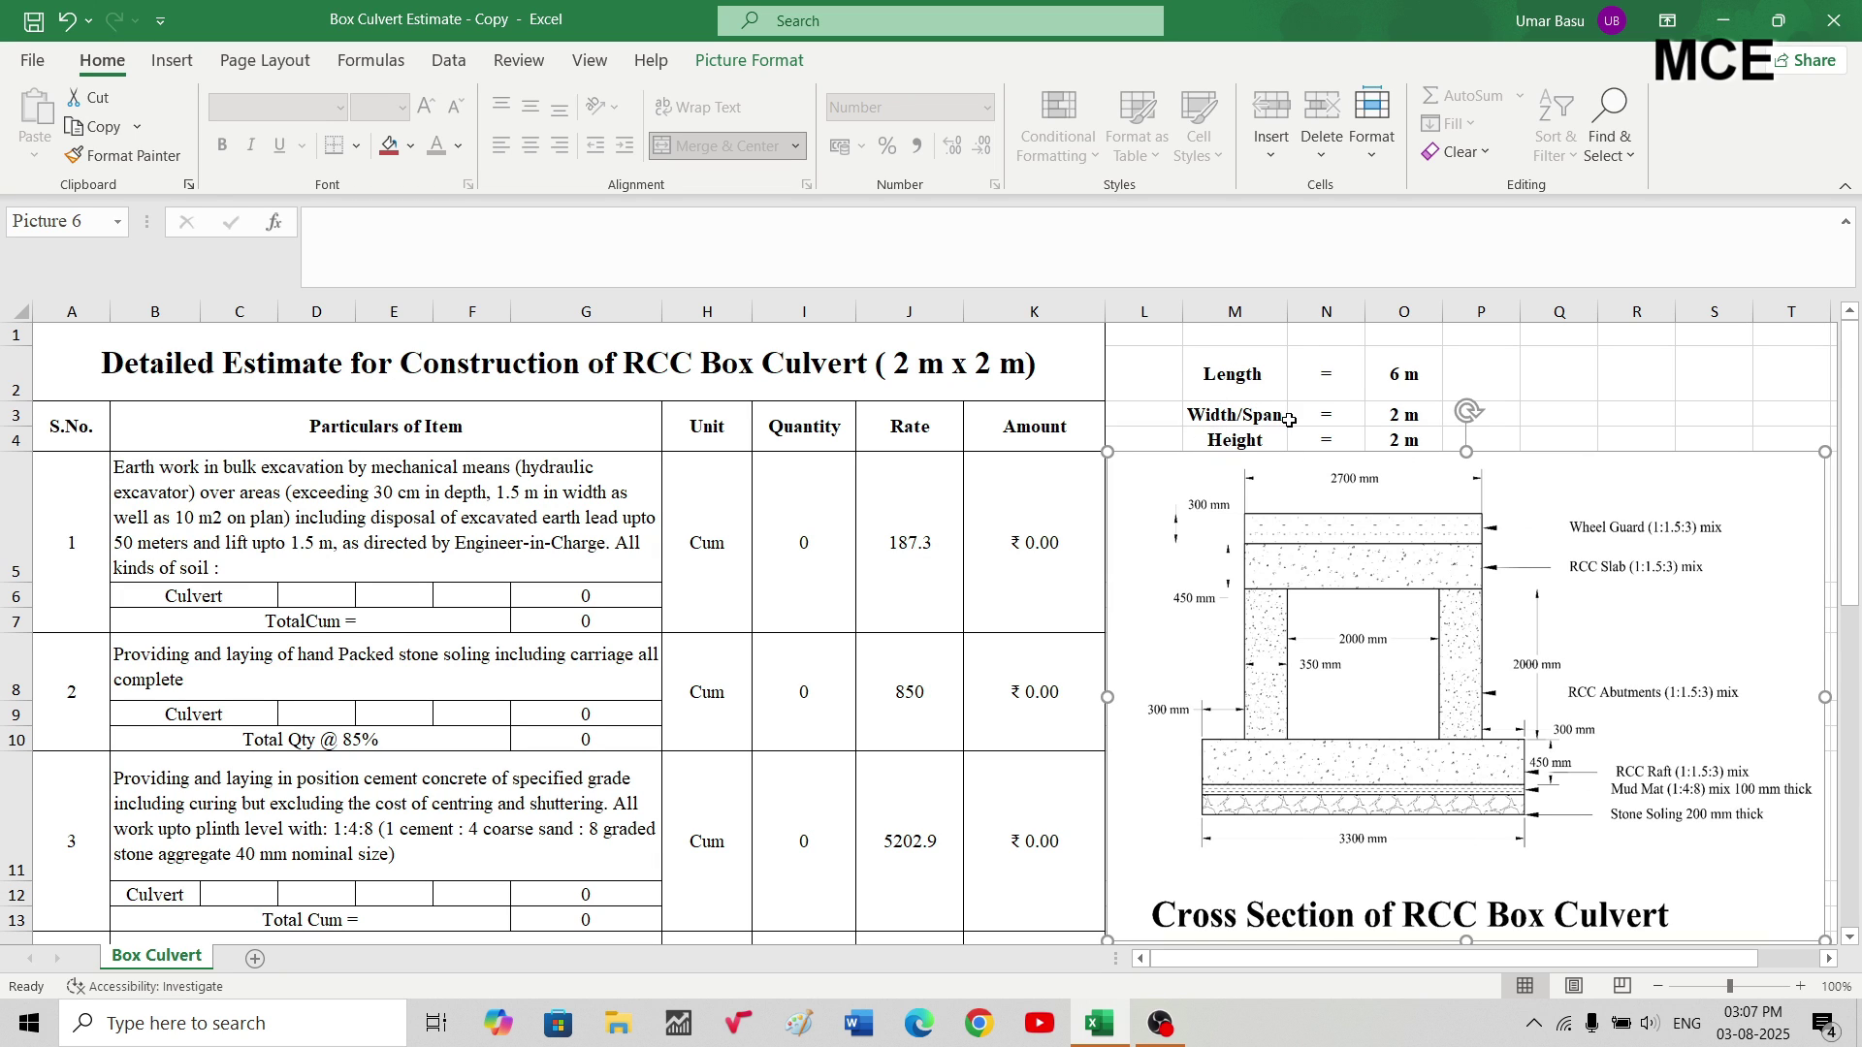
{"action": "scroll", "coordinate": [1286, 427], "scroll_direction": "down", "scroll_amount": 1}
{"action": "scroll", "coordinate": [1286, 426], "scroll_direction": "up", "scroll_amount": 1}
{"action": "scroll", "coordinate": [1273, 614], "scroll_direction": "down", "scroll_amount": 2}
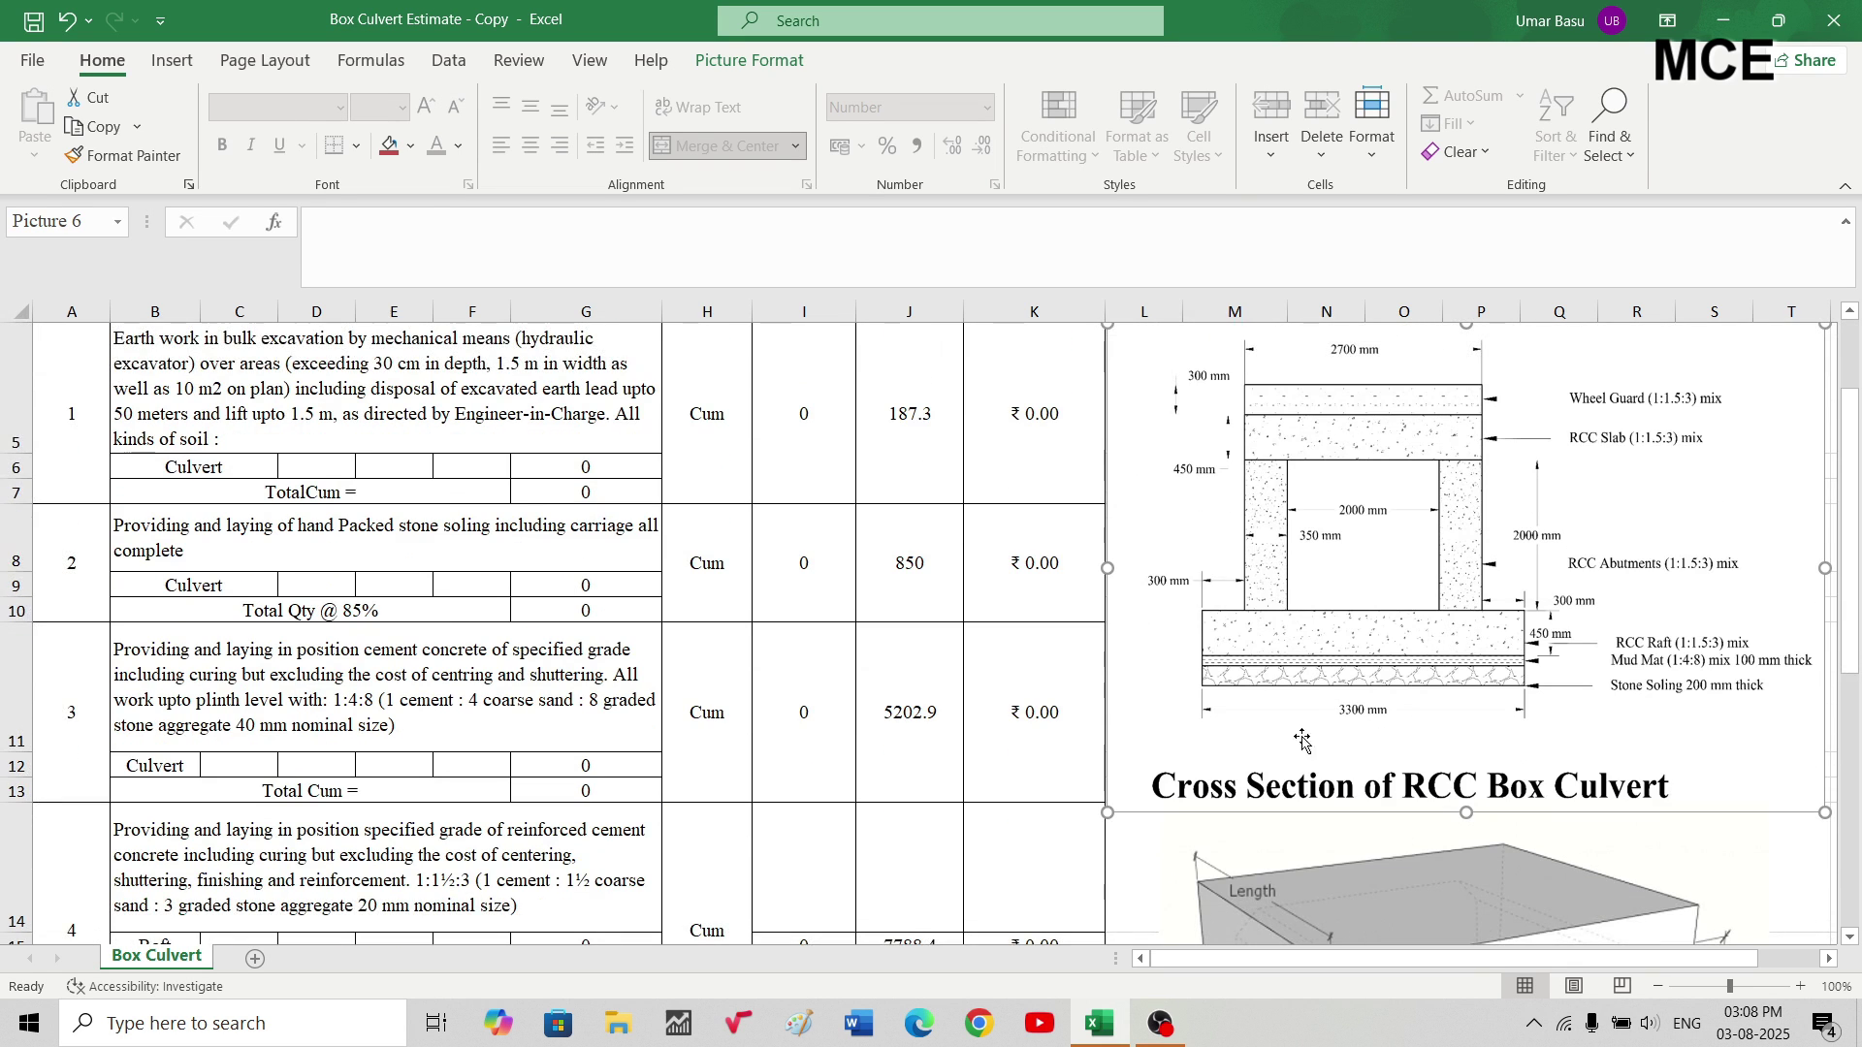
{"action": "scroll", "coordinate": [1379, 653], "scroll_direction": "down", "scroll_amount": 5}
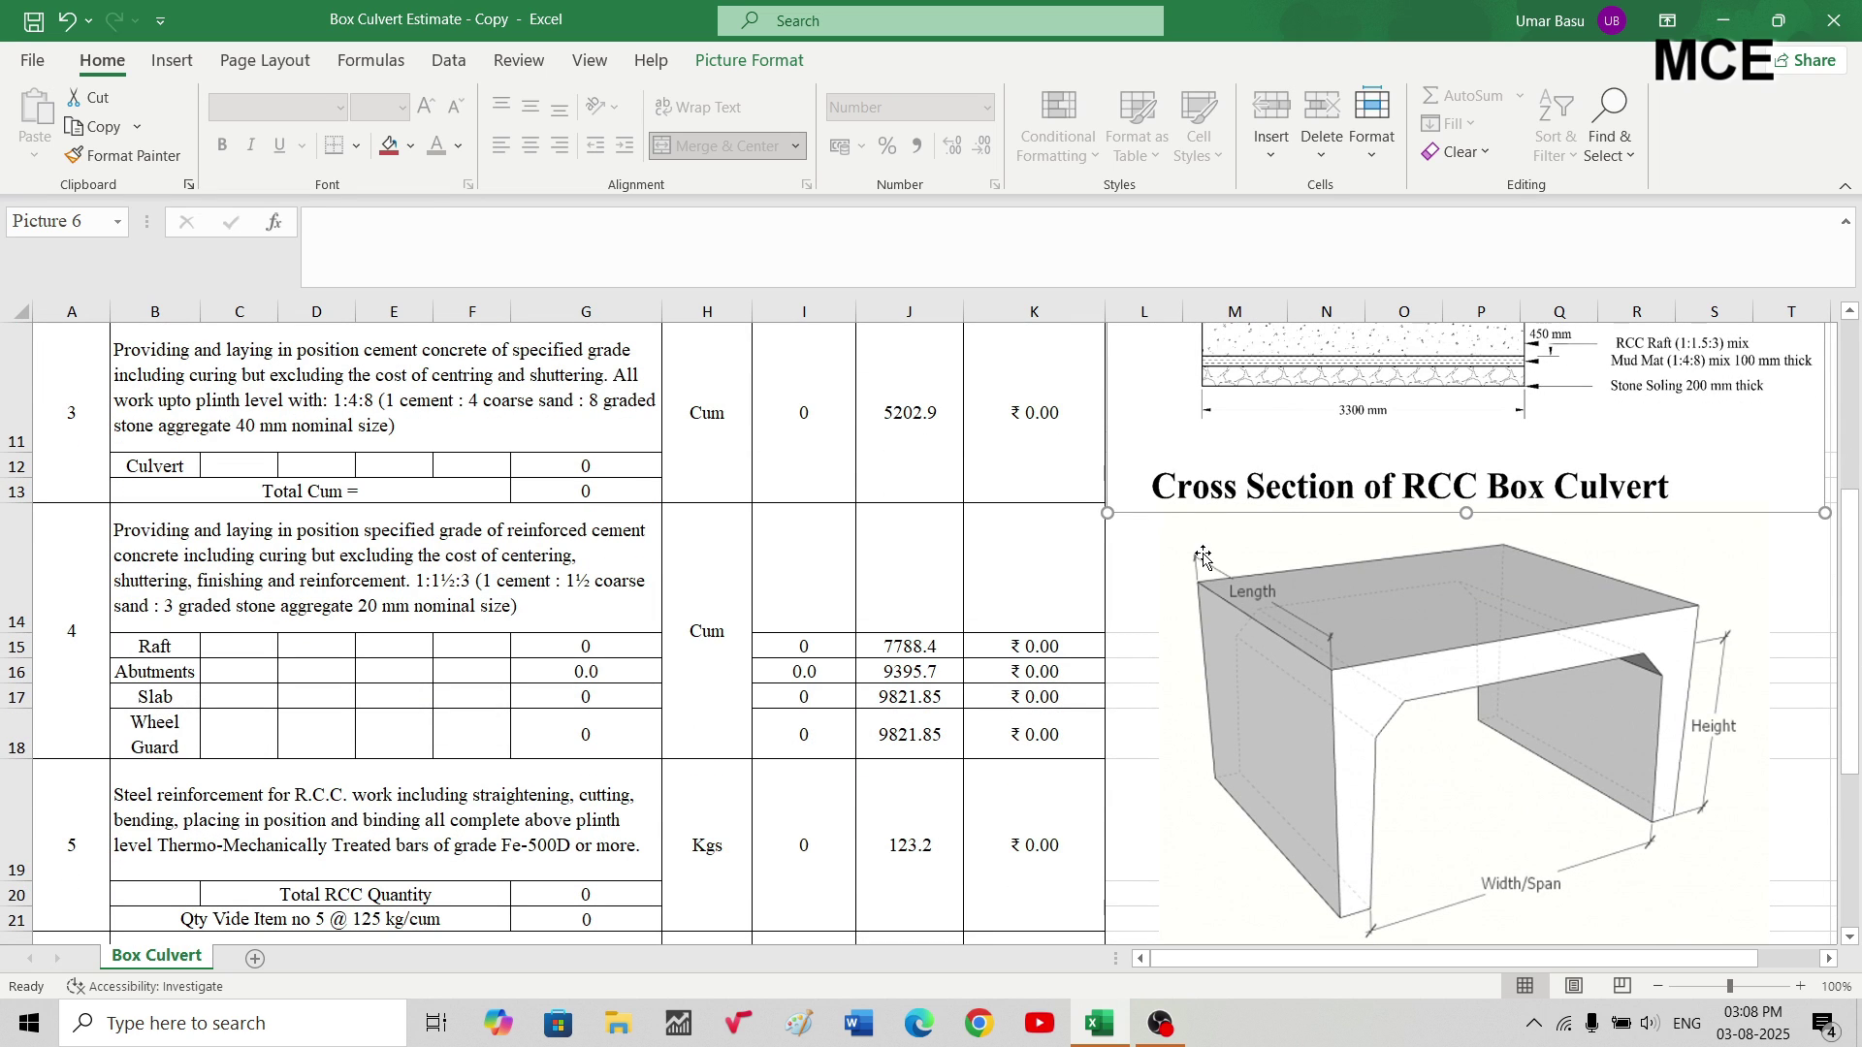
{"action": "scroll", "coordinate": [1294, 664], "scroll_direction": "up", "scroll_amount": 1}
{"action": "scroll", "coordinate": [1300, 640], "scroll_direction": "down", "scroll_amount": 1}
{"action": "scroll", "coordinate": [1348, 587], "scroll_direction": "up", "scroll_amount": 1}
{"action": "scroll", "coordinate": [1285, 595], "scroll_direction": "down", "scroll_amount": 1}
{"action": "scroll", "coordinate": [1568, 735], "scroll_direction": "up", "scroll_amount": 1}
{"action": "scroll", "coordinate": [1568, 735], "scroll_direction": "up", "scroll_amount": 3}
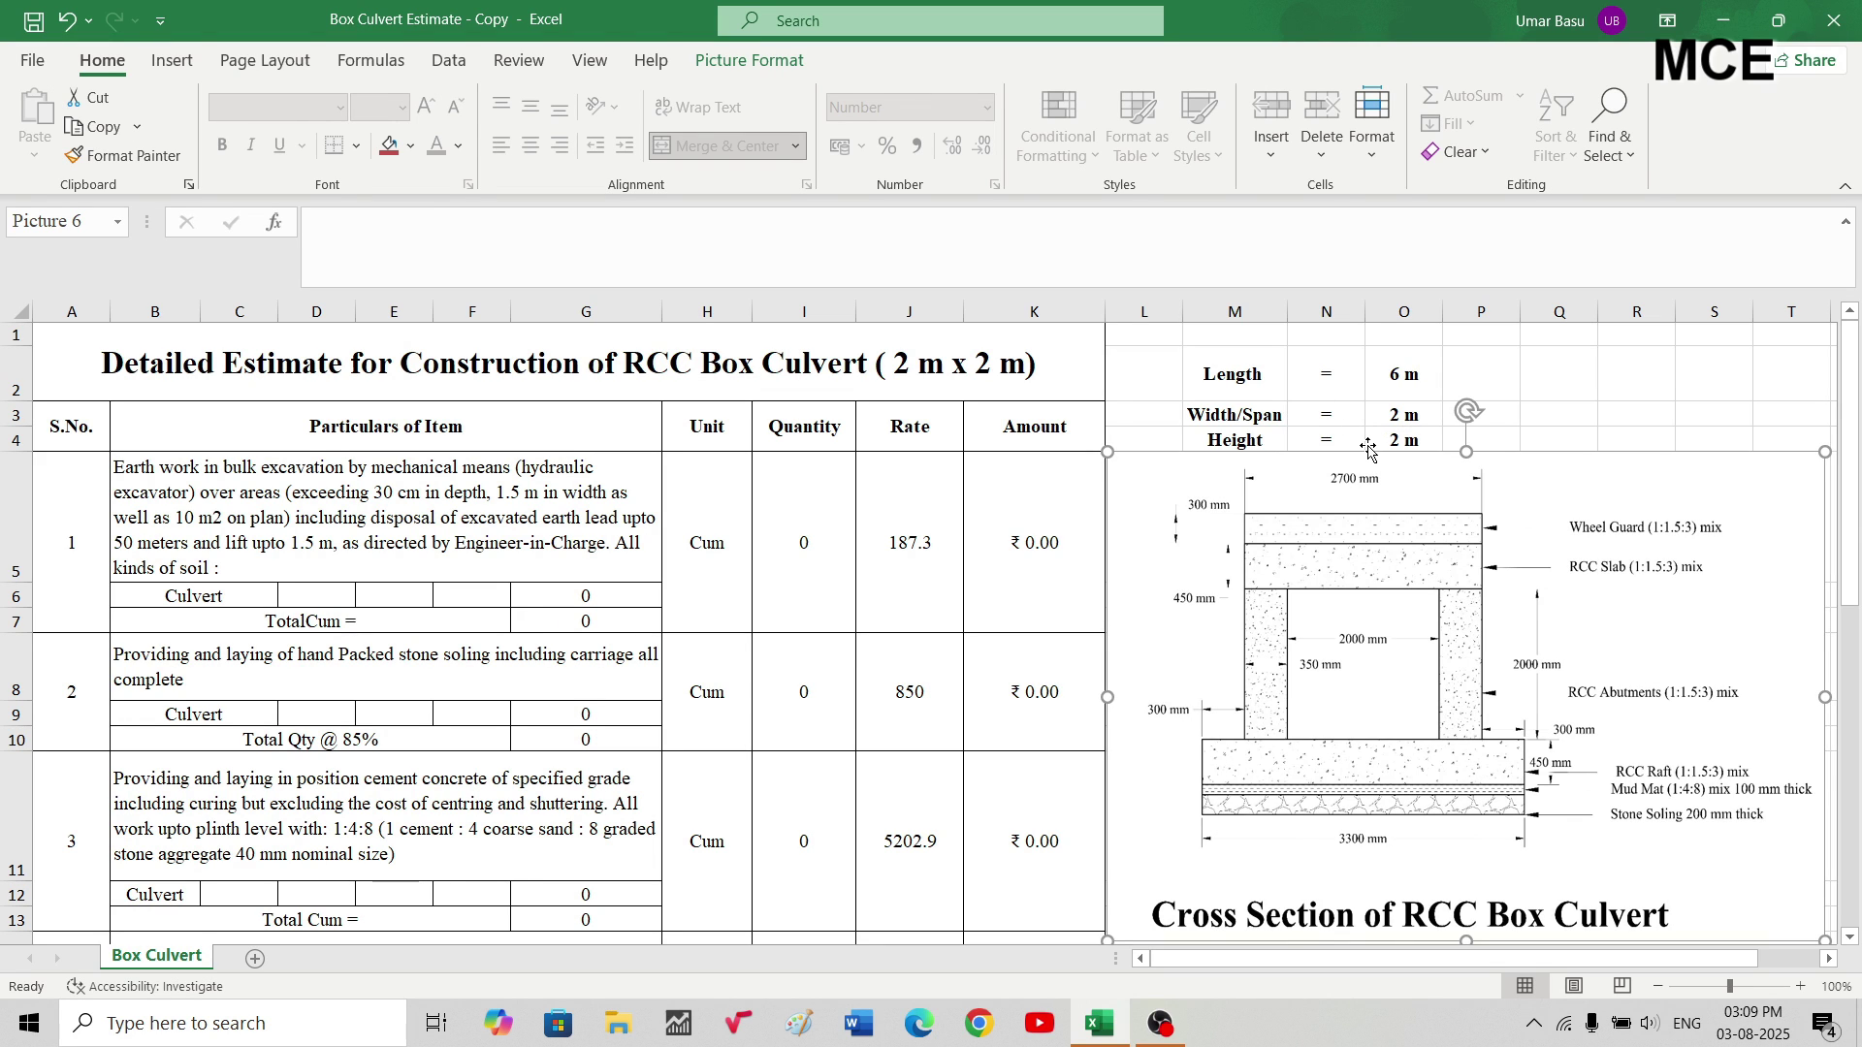
- Enter 6.2, 3.5 and 2 as the culvert's earthwork excavation dimensions in D6:F6, and check the quantity formula in G6
{"action": "left_click", "coordinate": [289, 593]}
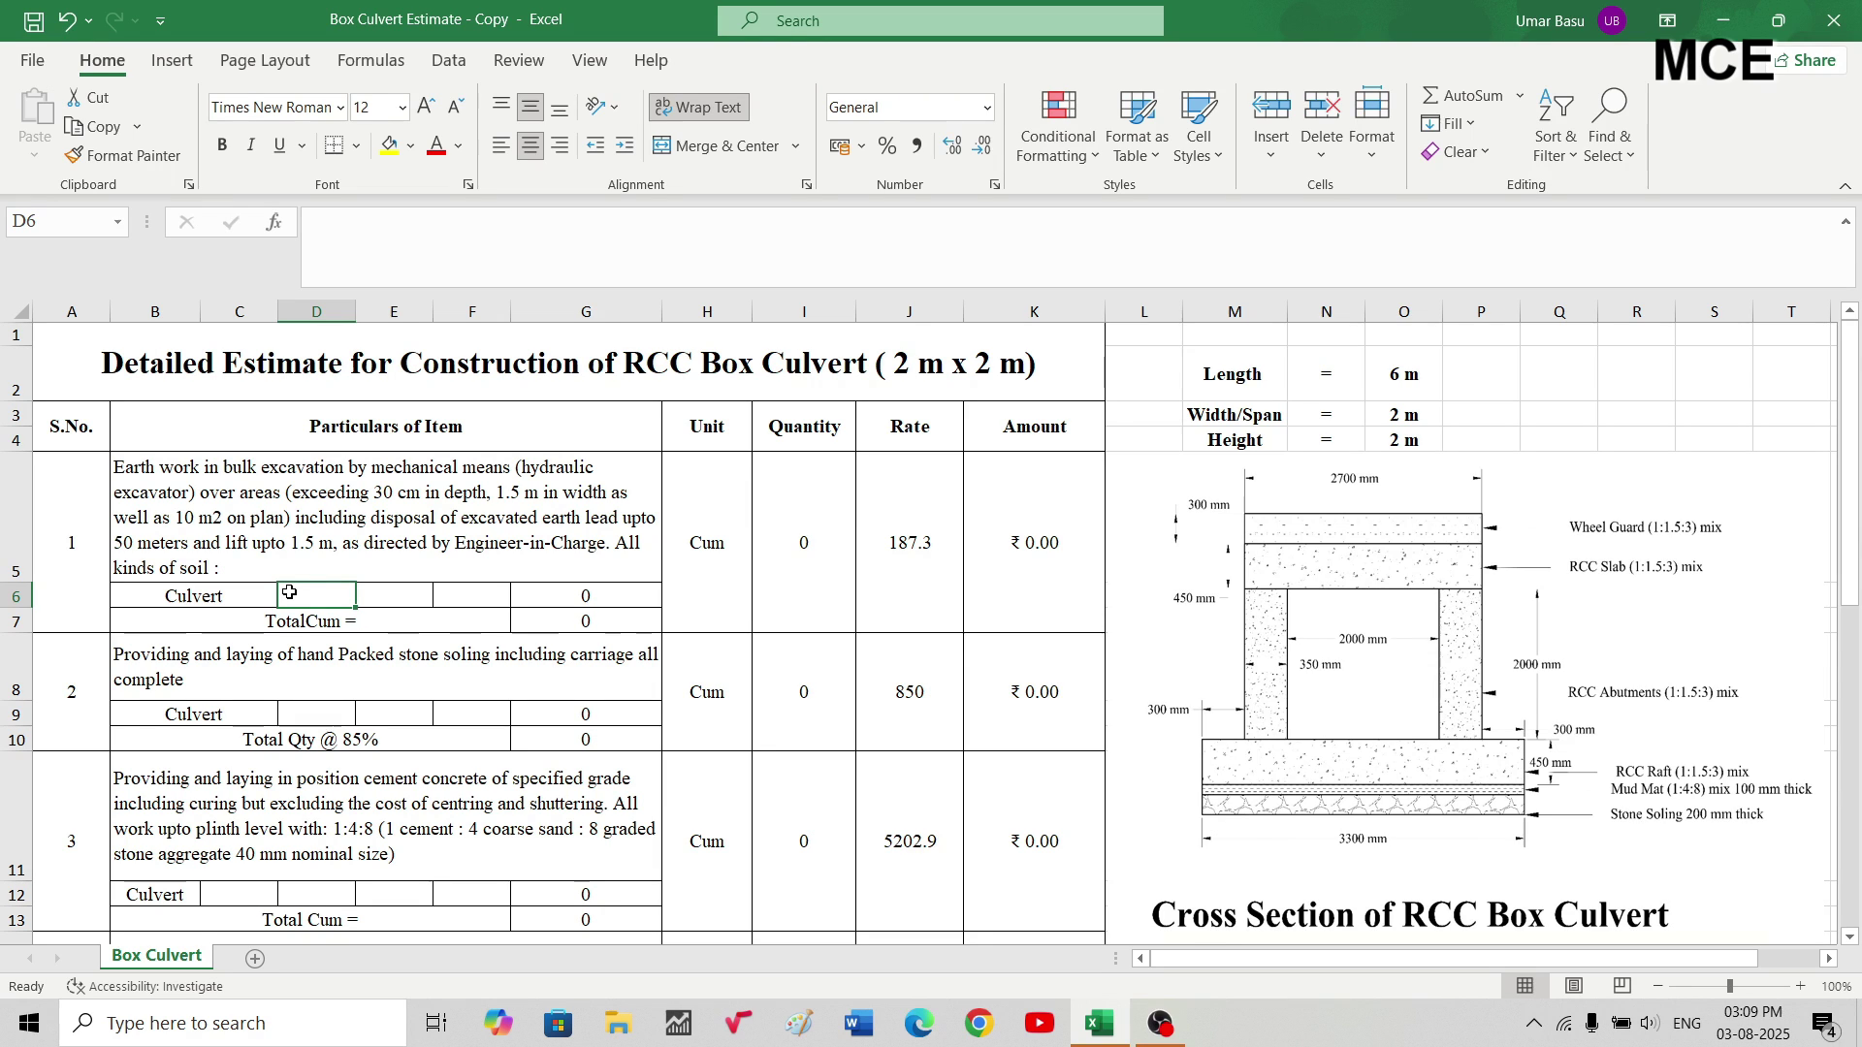
{"action": "type", "text": "6"}
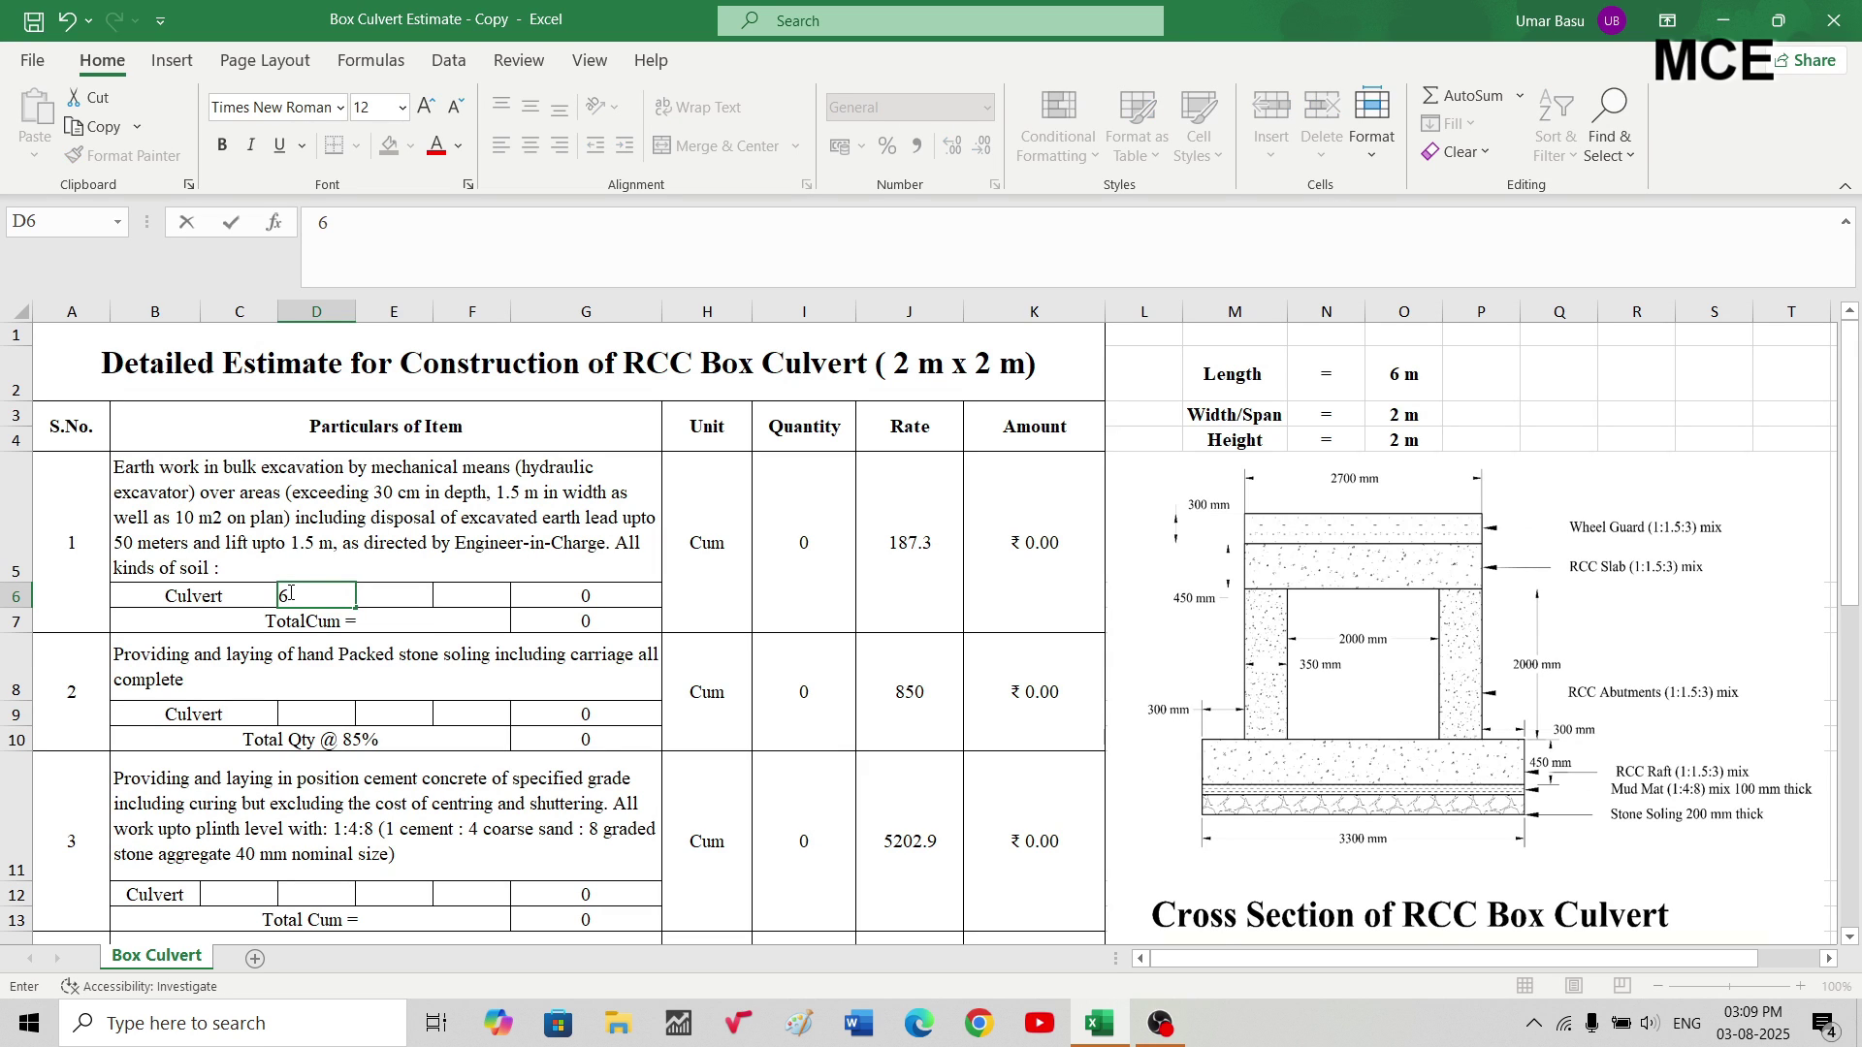
{"action": "type", "text": ".2"}
{"action": "key", "text": "Tab"}
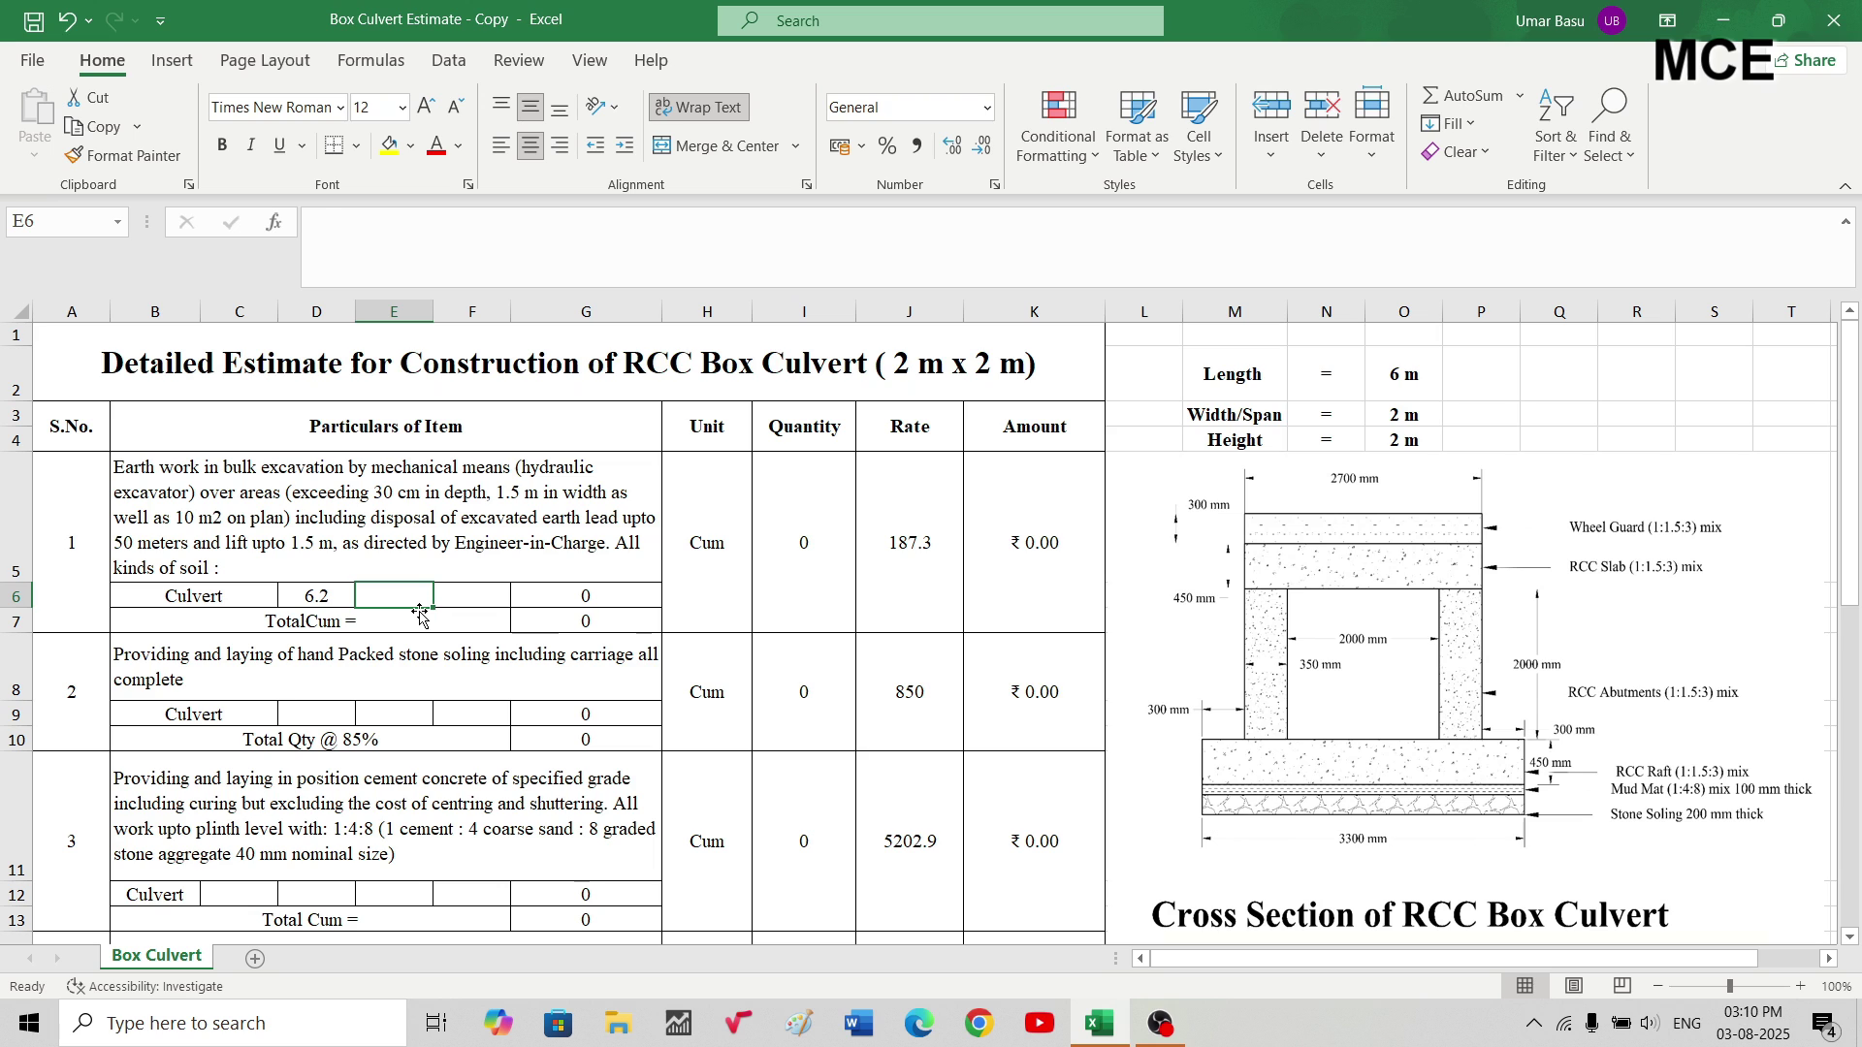
{"action": "type", "text": "3.5"}
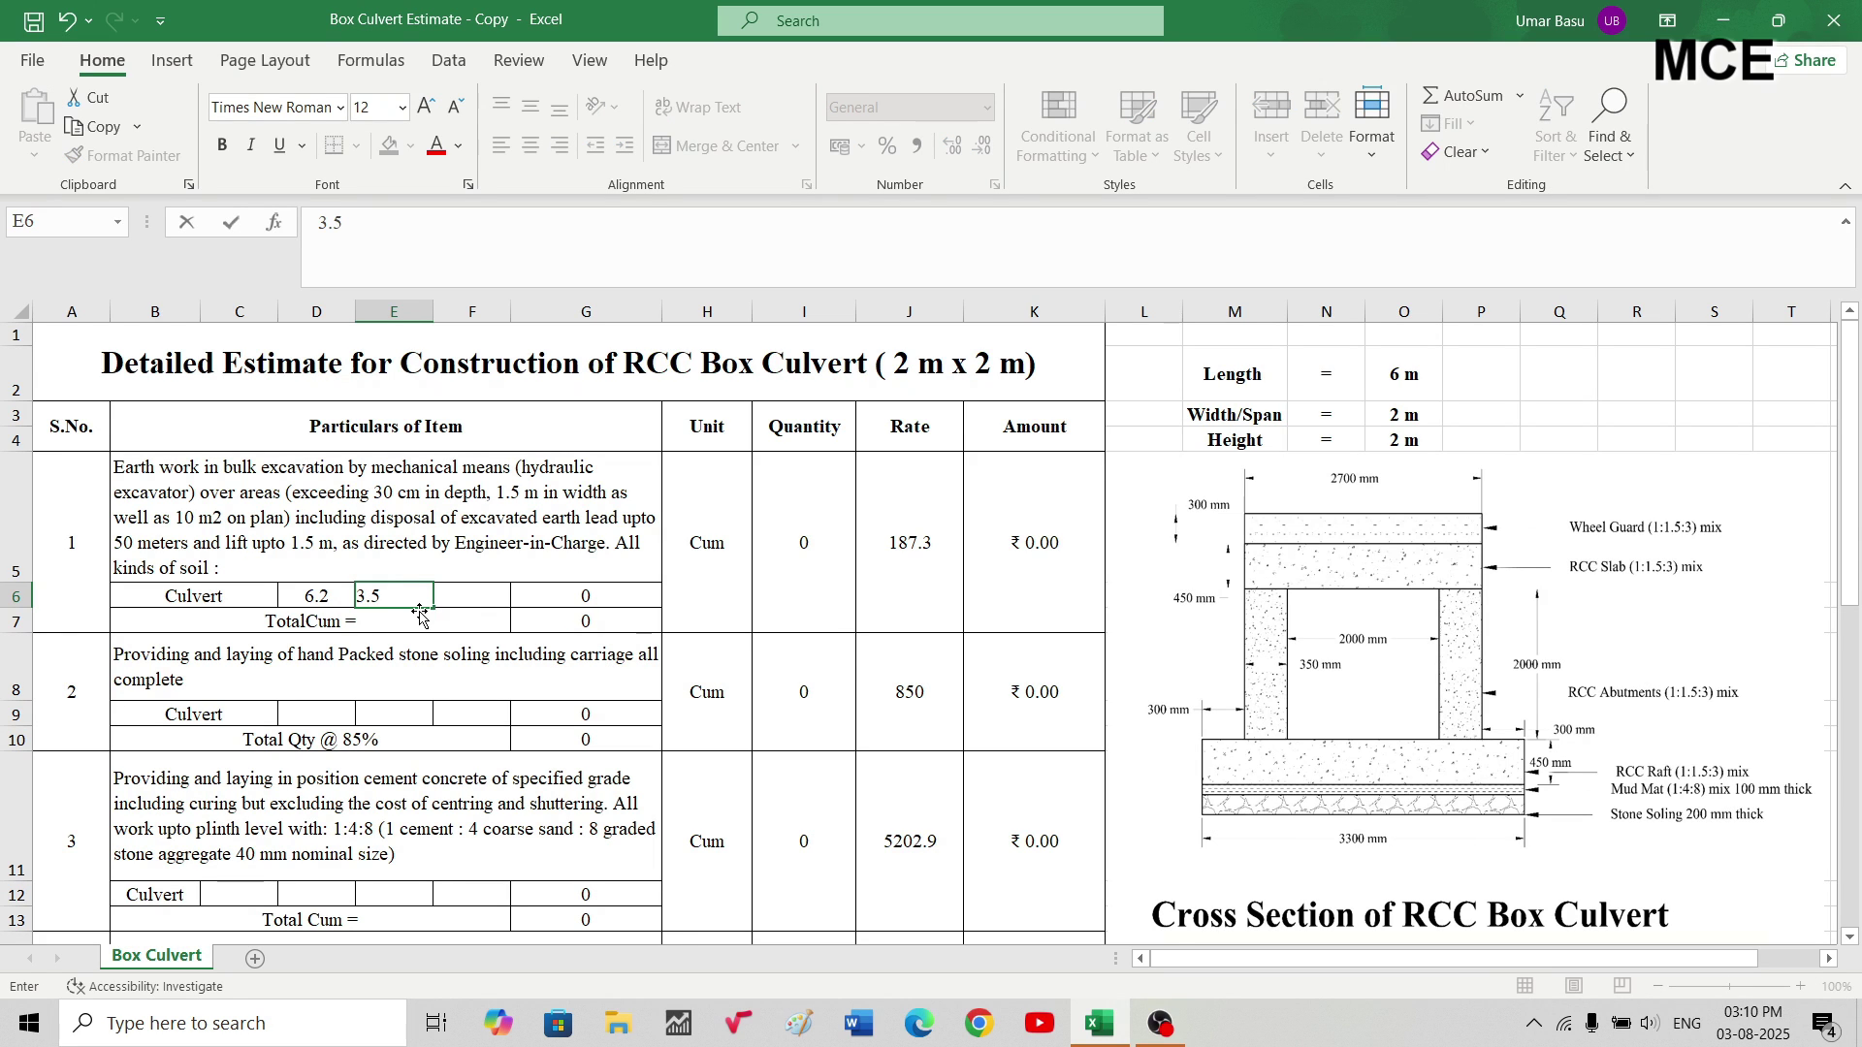
{"action": "key", "text": "Tab"}
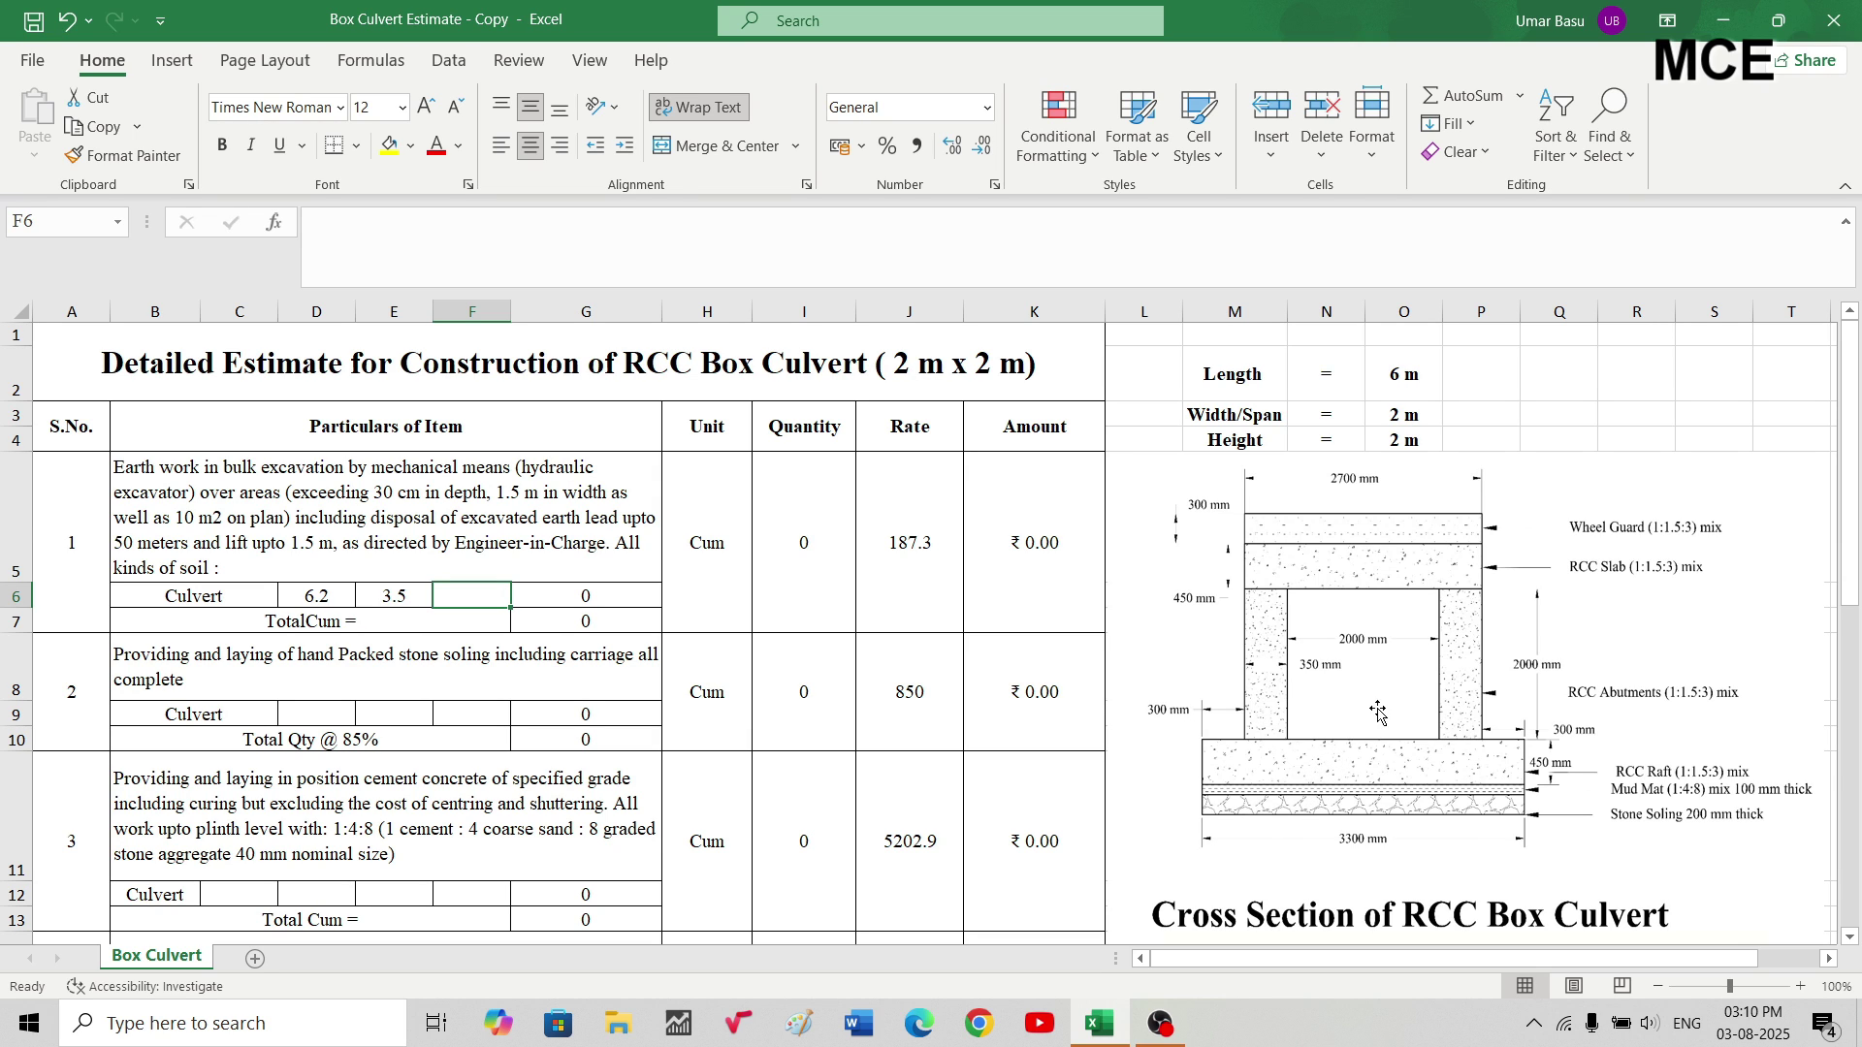
{"action": "left_click", "coordinate": [1251, 456]}
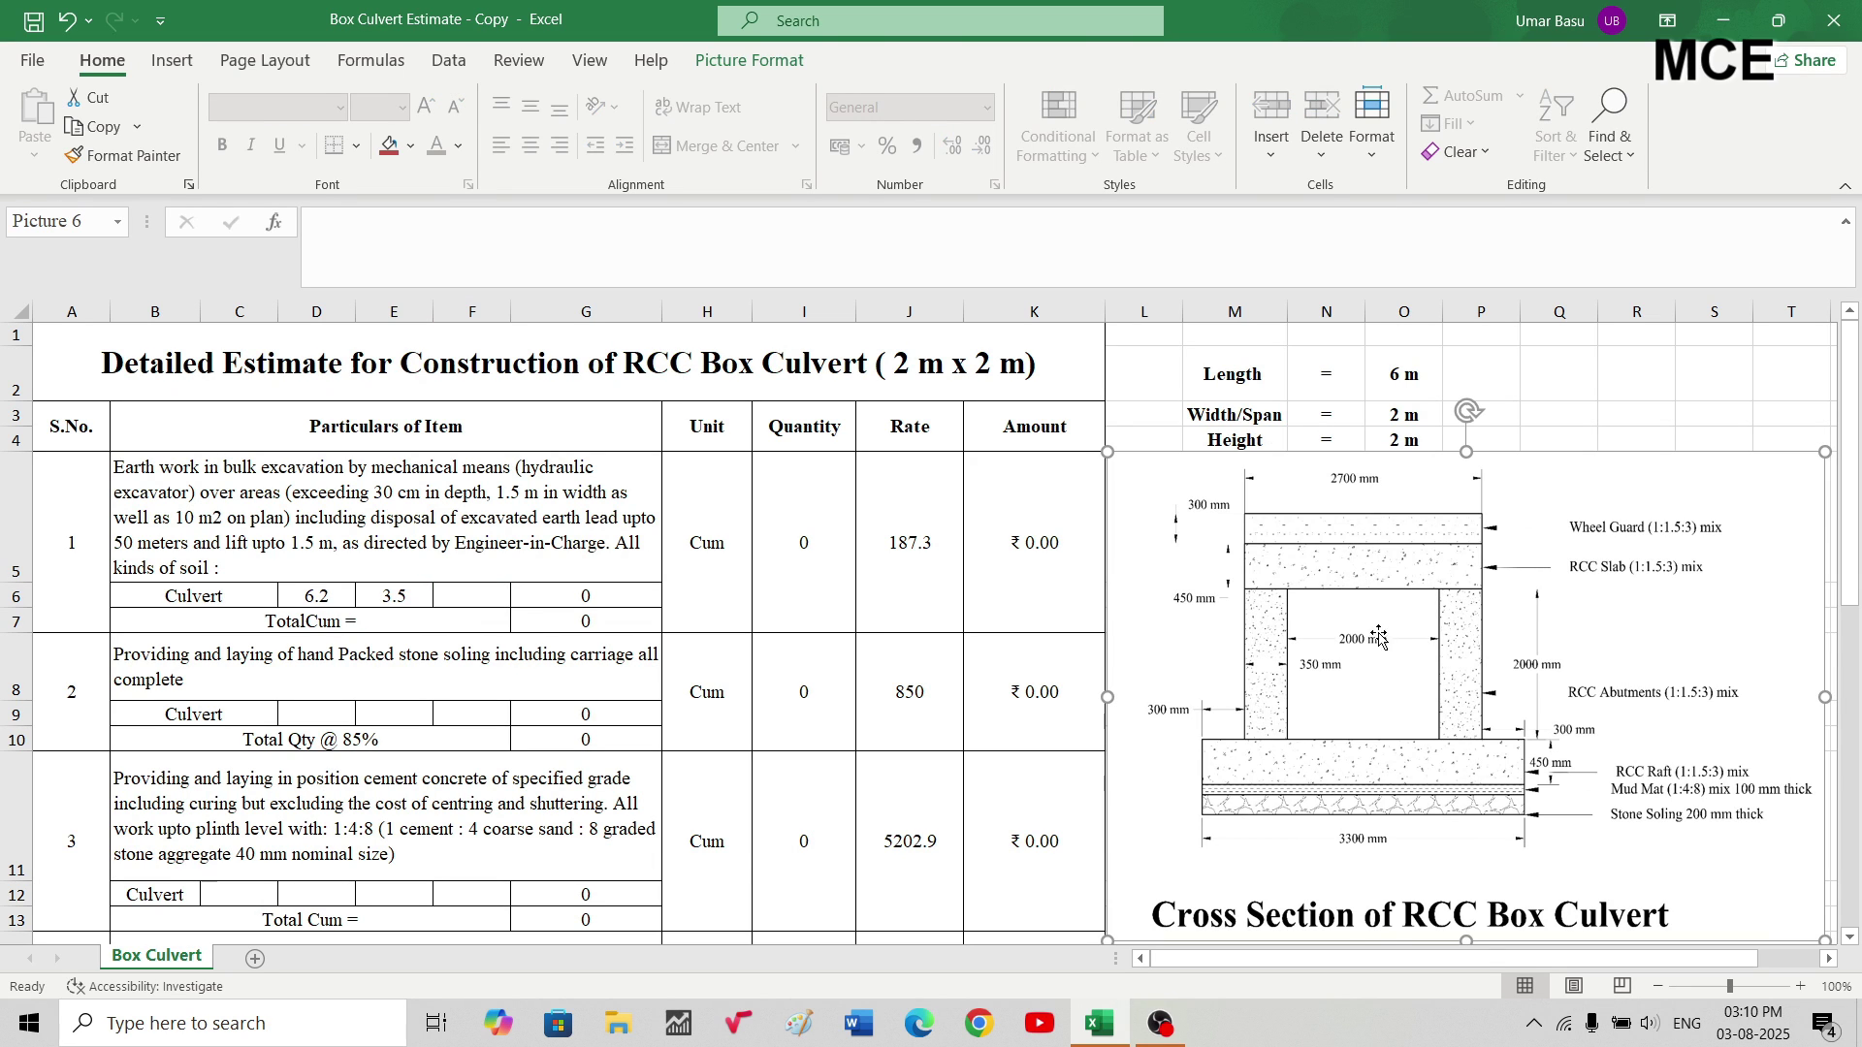
{"action": "left_click", "coordinate": [482, 599]}
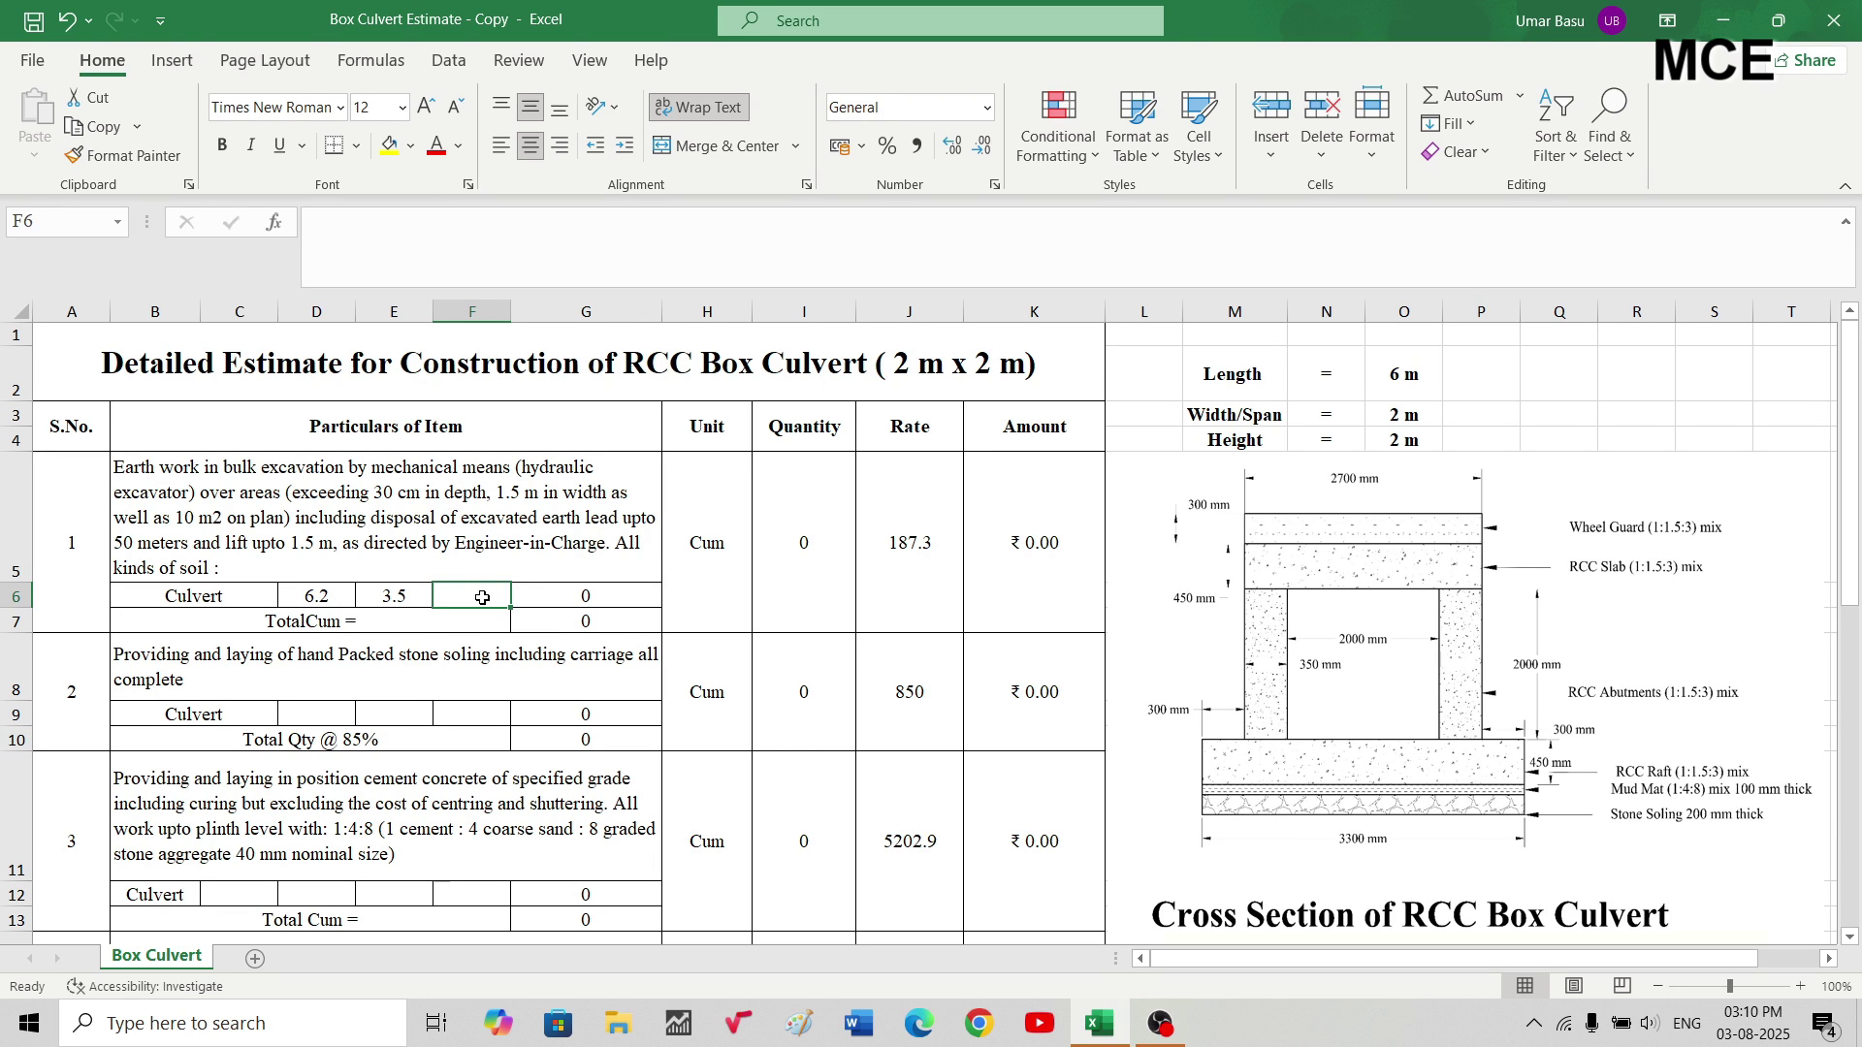
{"action": "type", "text": "2"}
{"action": "key", "text": "Tab"}
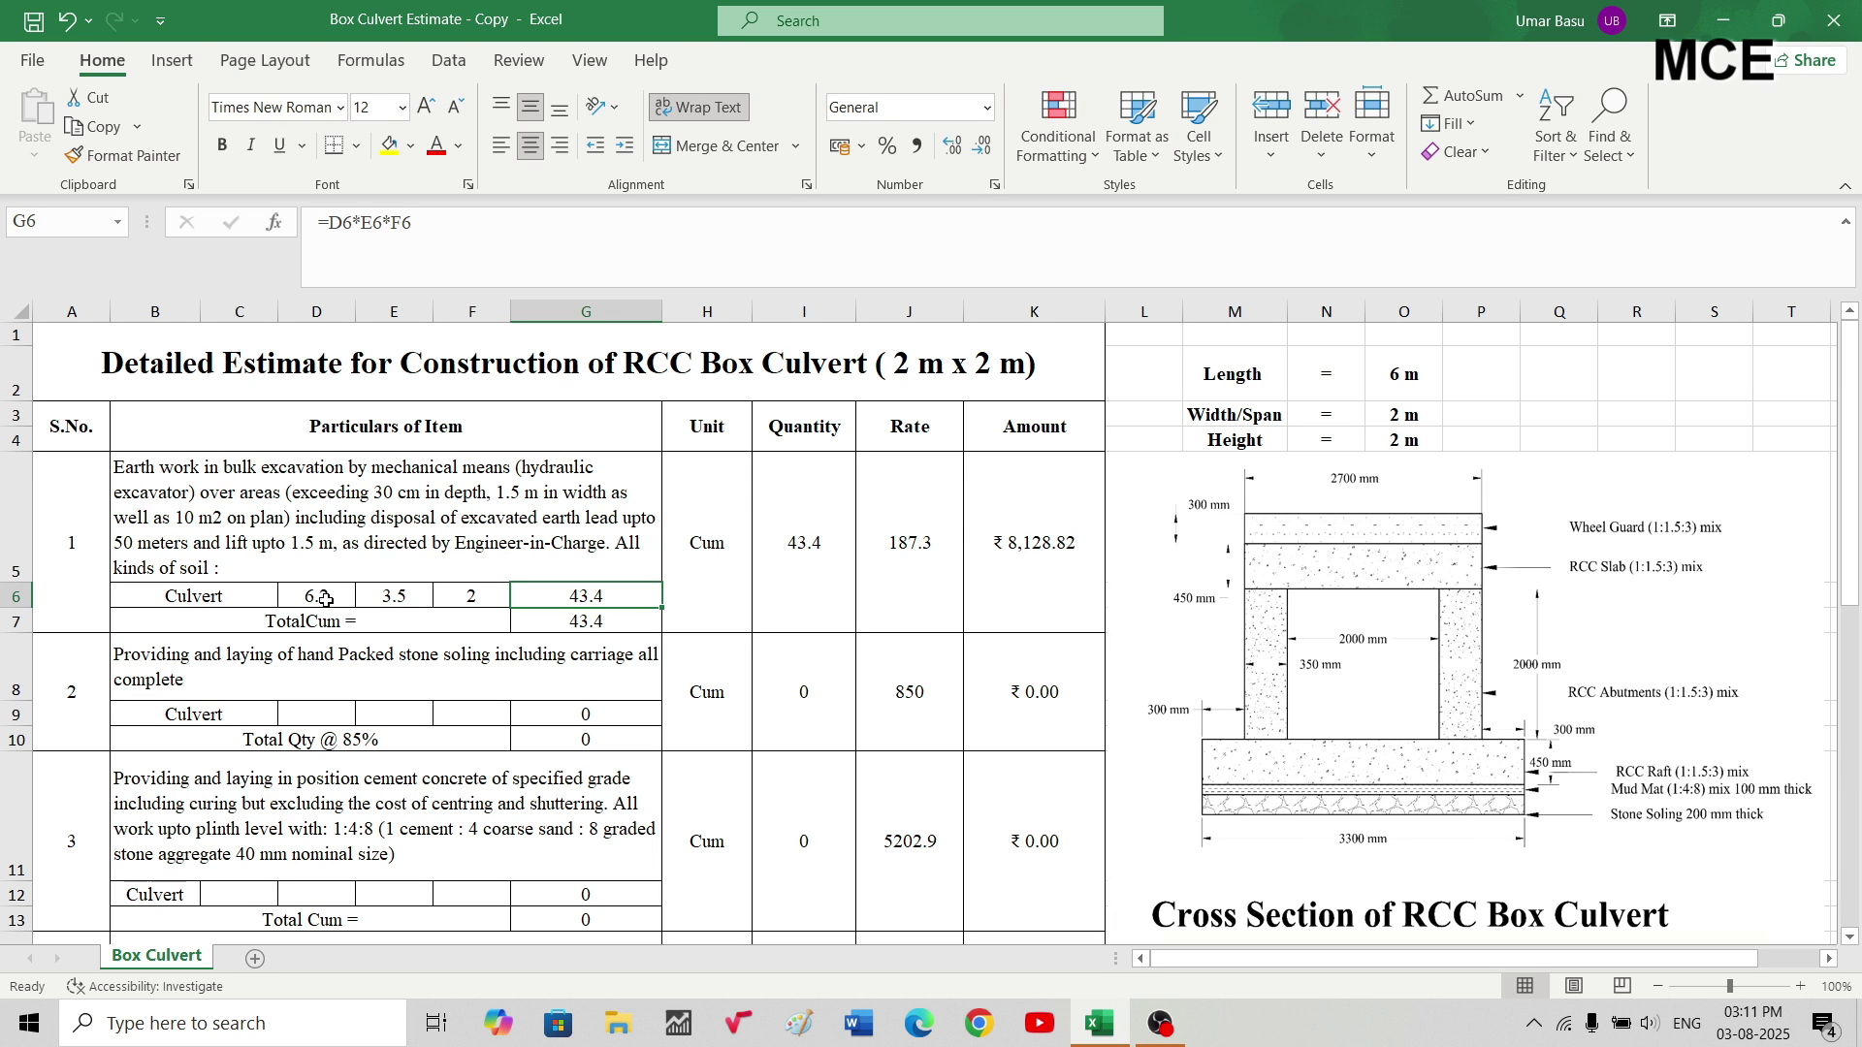
{"action": "double_click", "coordinate": [583, 598]}
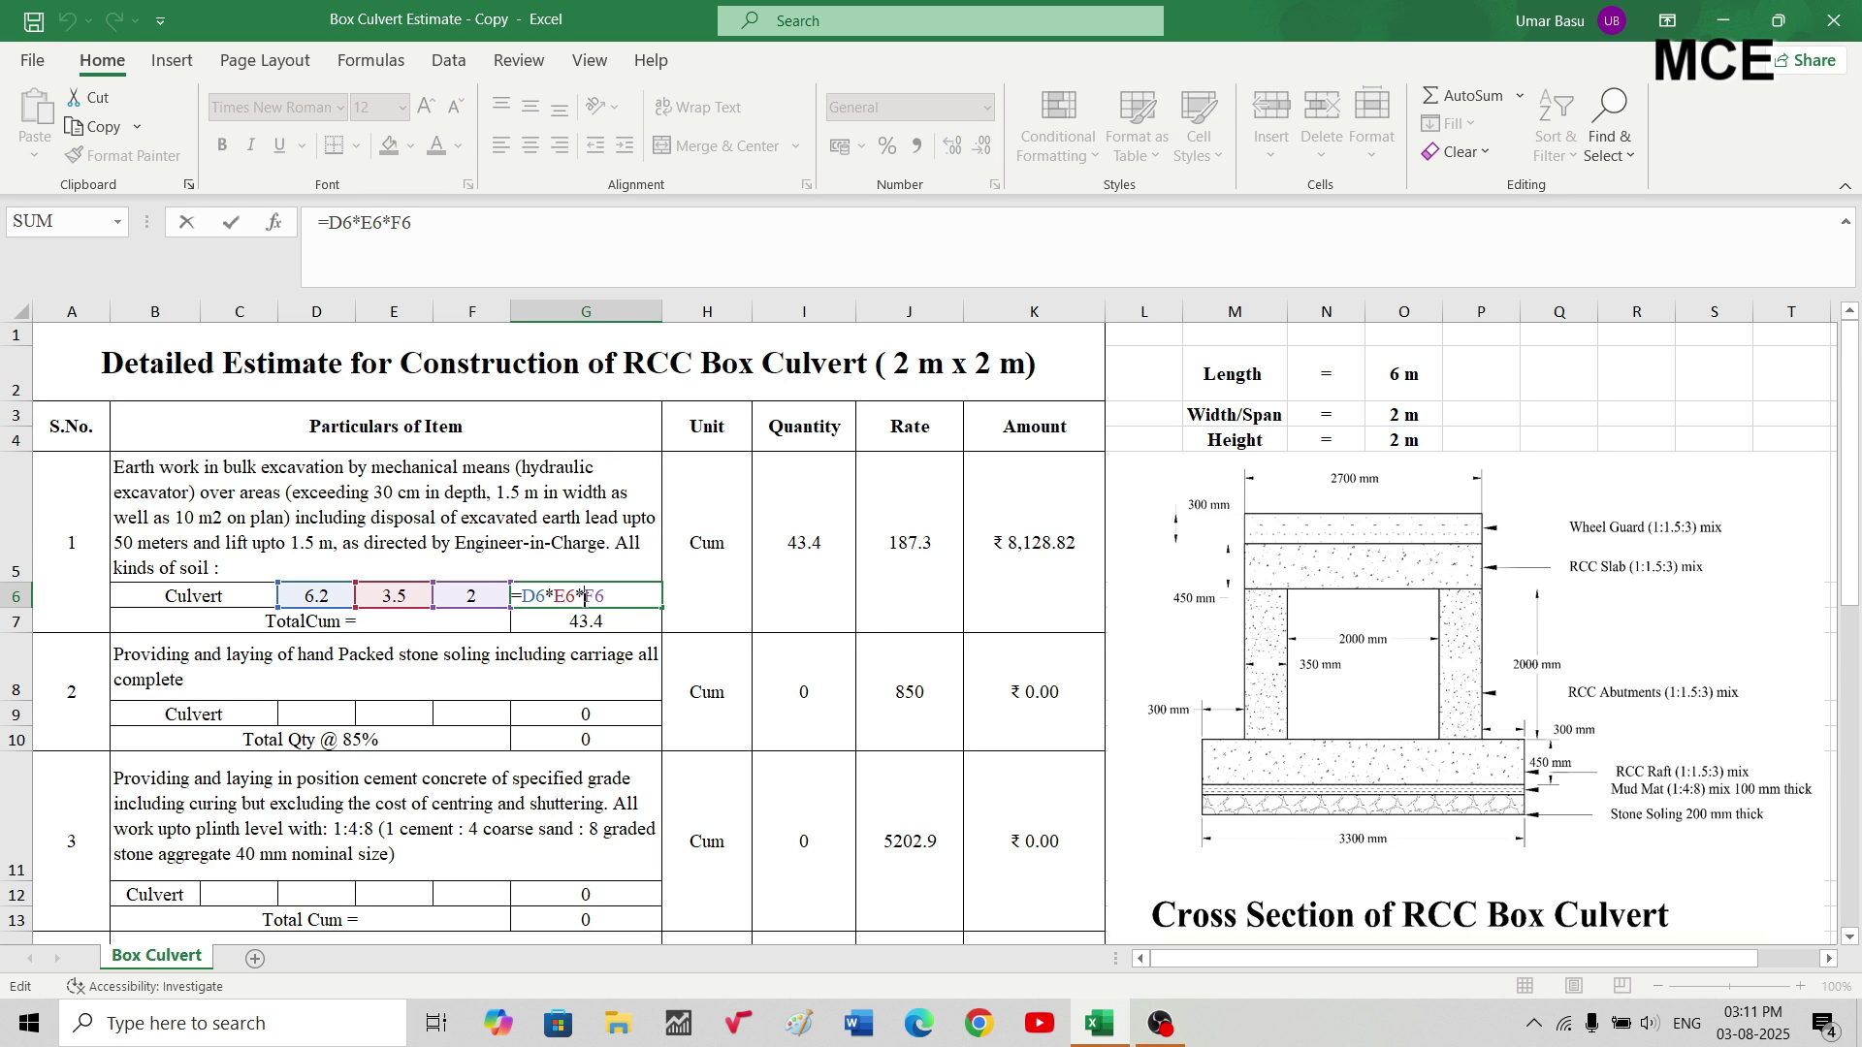
{"action": "key", "text": "Escape"}
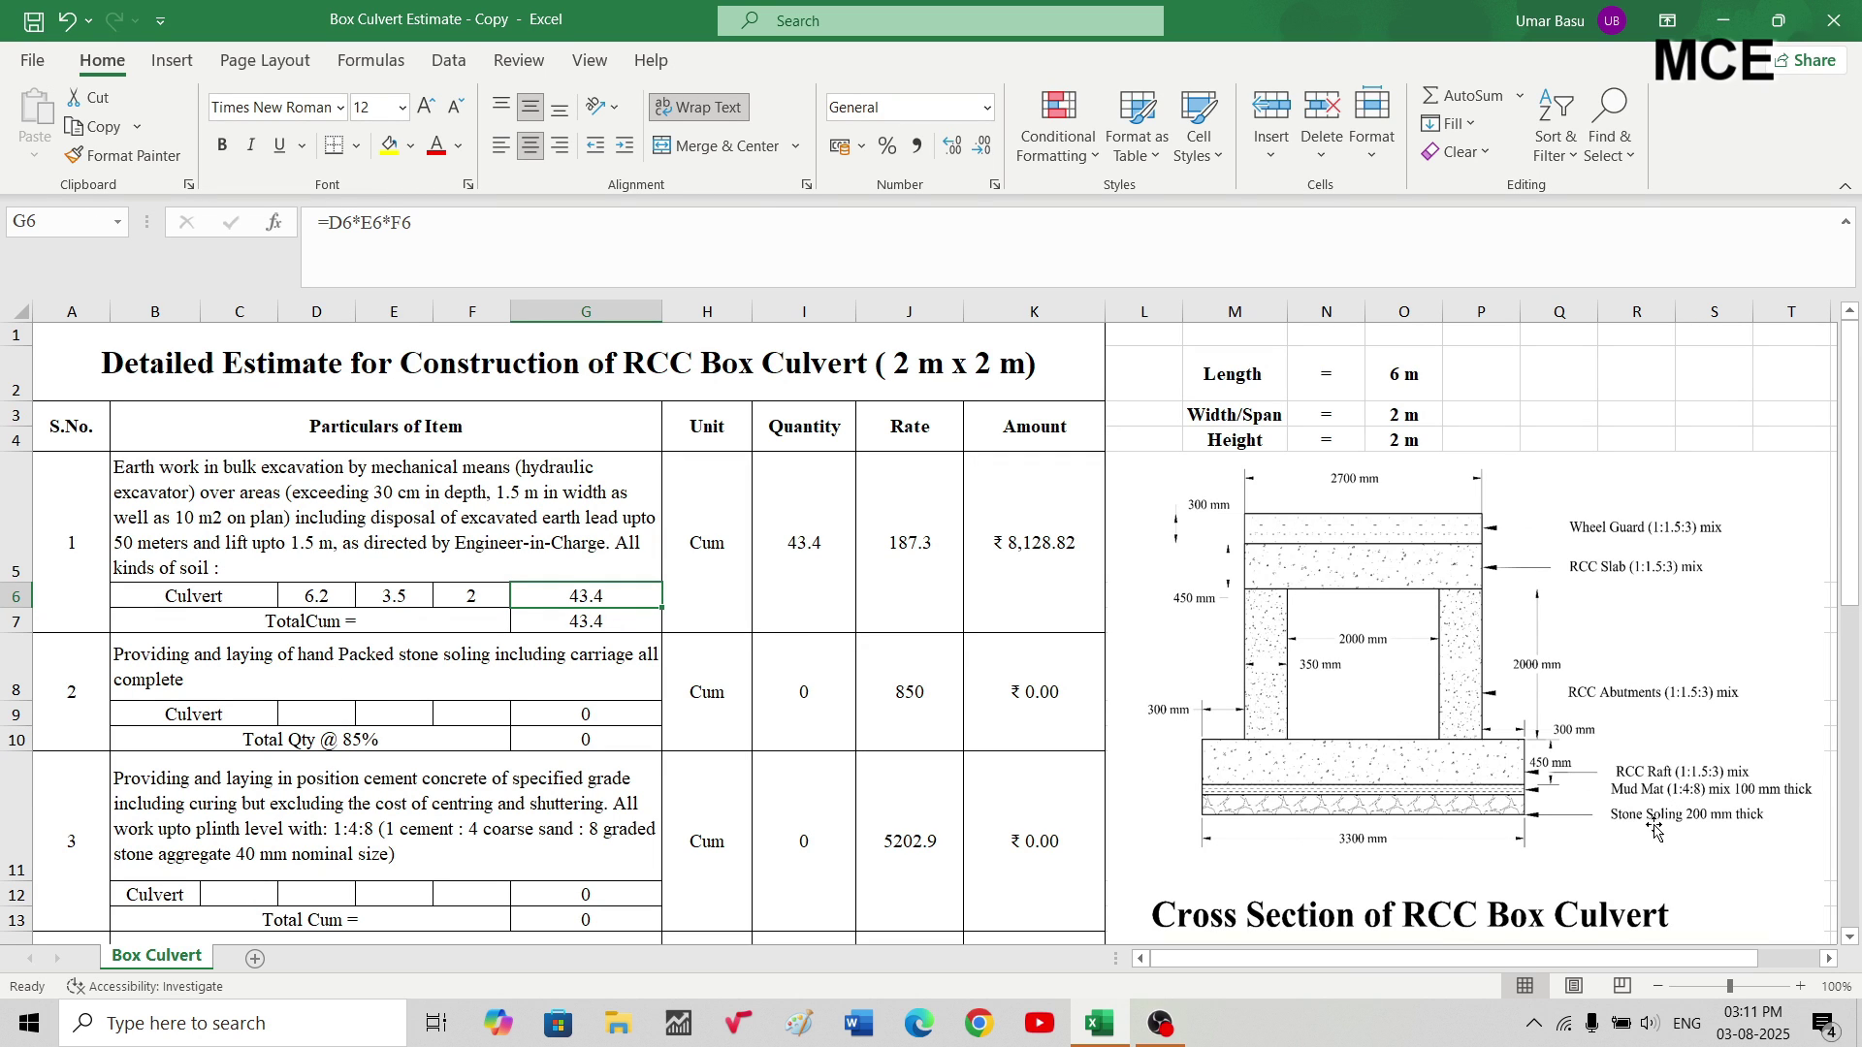
- Enter 6, 3.3 and 0.2 as the stone soling dimensions in D9:F9, and check the 85% quantity formula =0.85*G9 in G10
{"action": "left_click", "coordinate": [300, 716]}
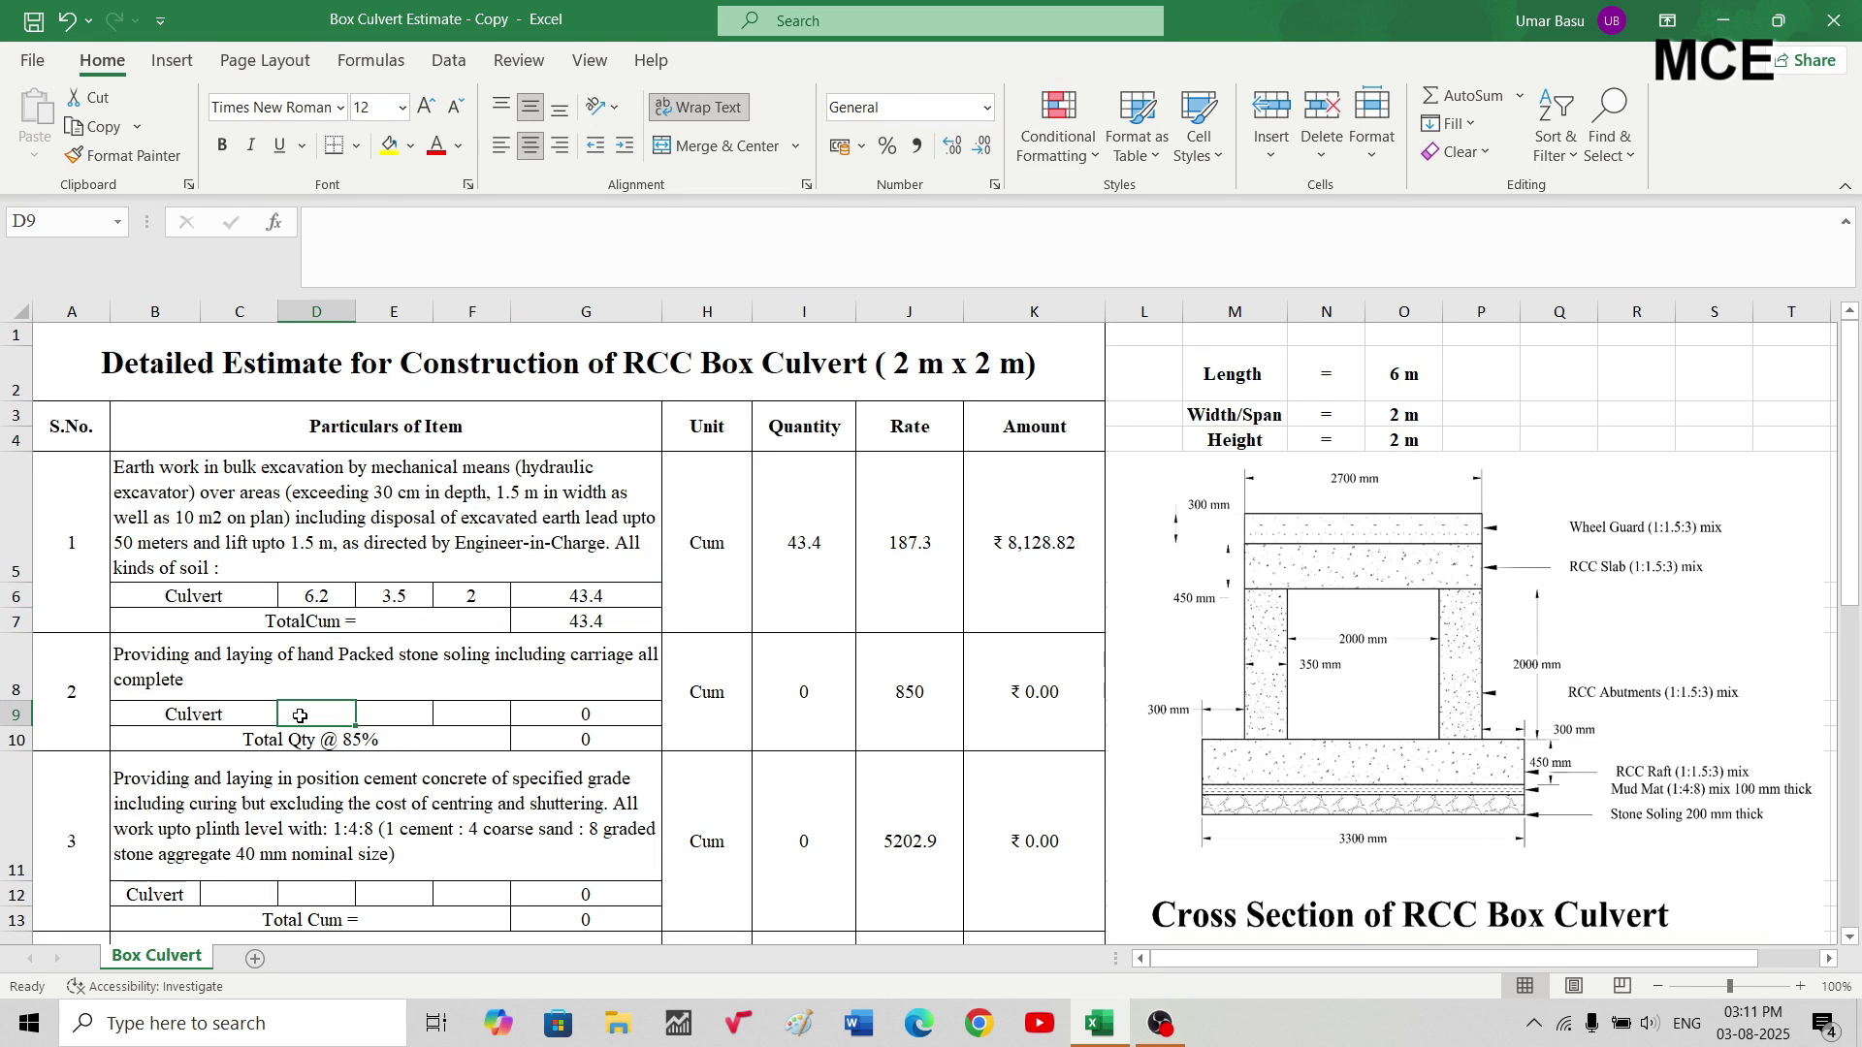
{"action": "type", "text": "6"}
{"action": "key", "text": "Tab"}
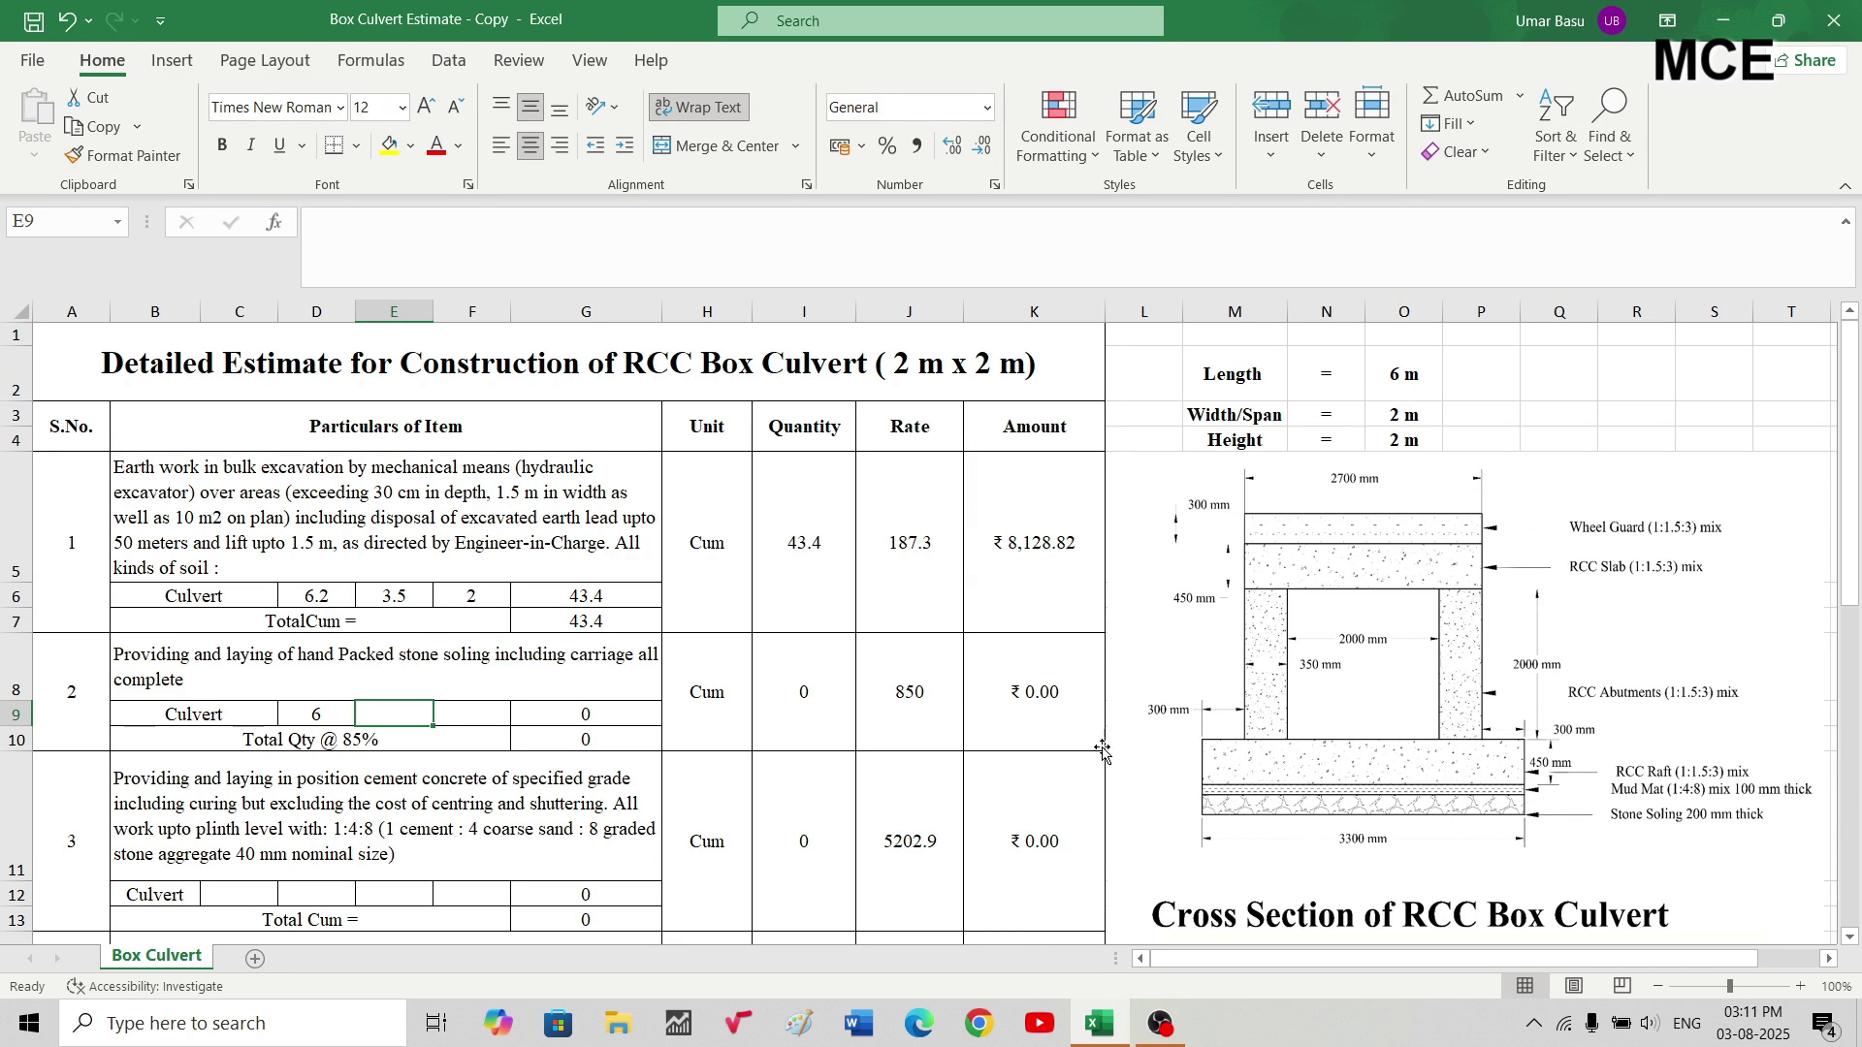
{"action": "type", "text": "3.3"}
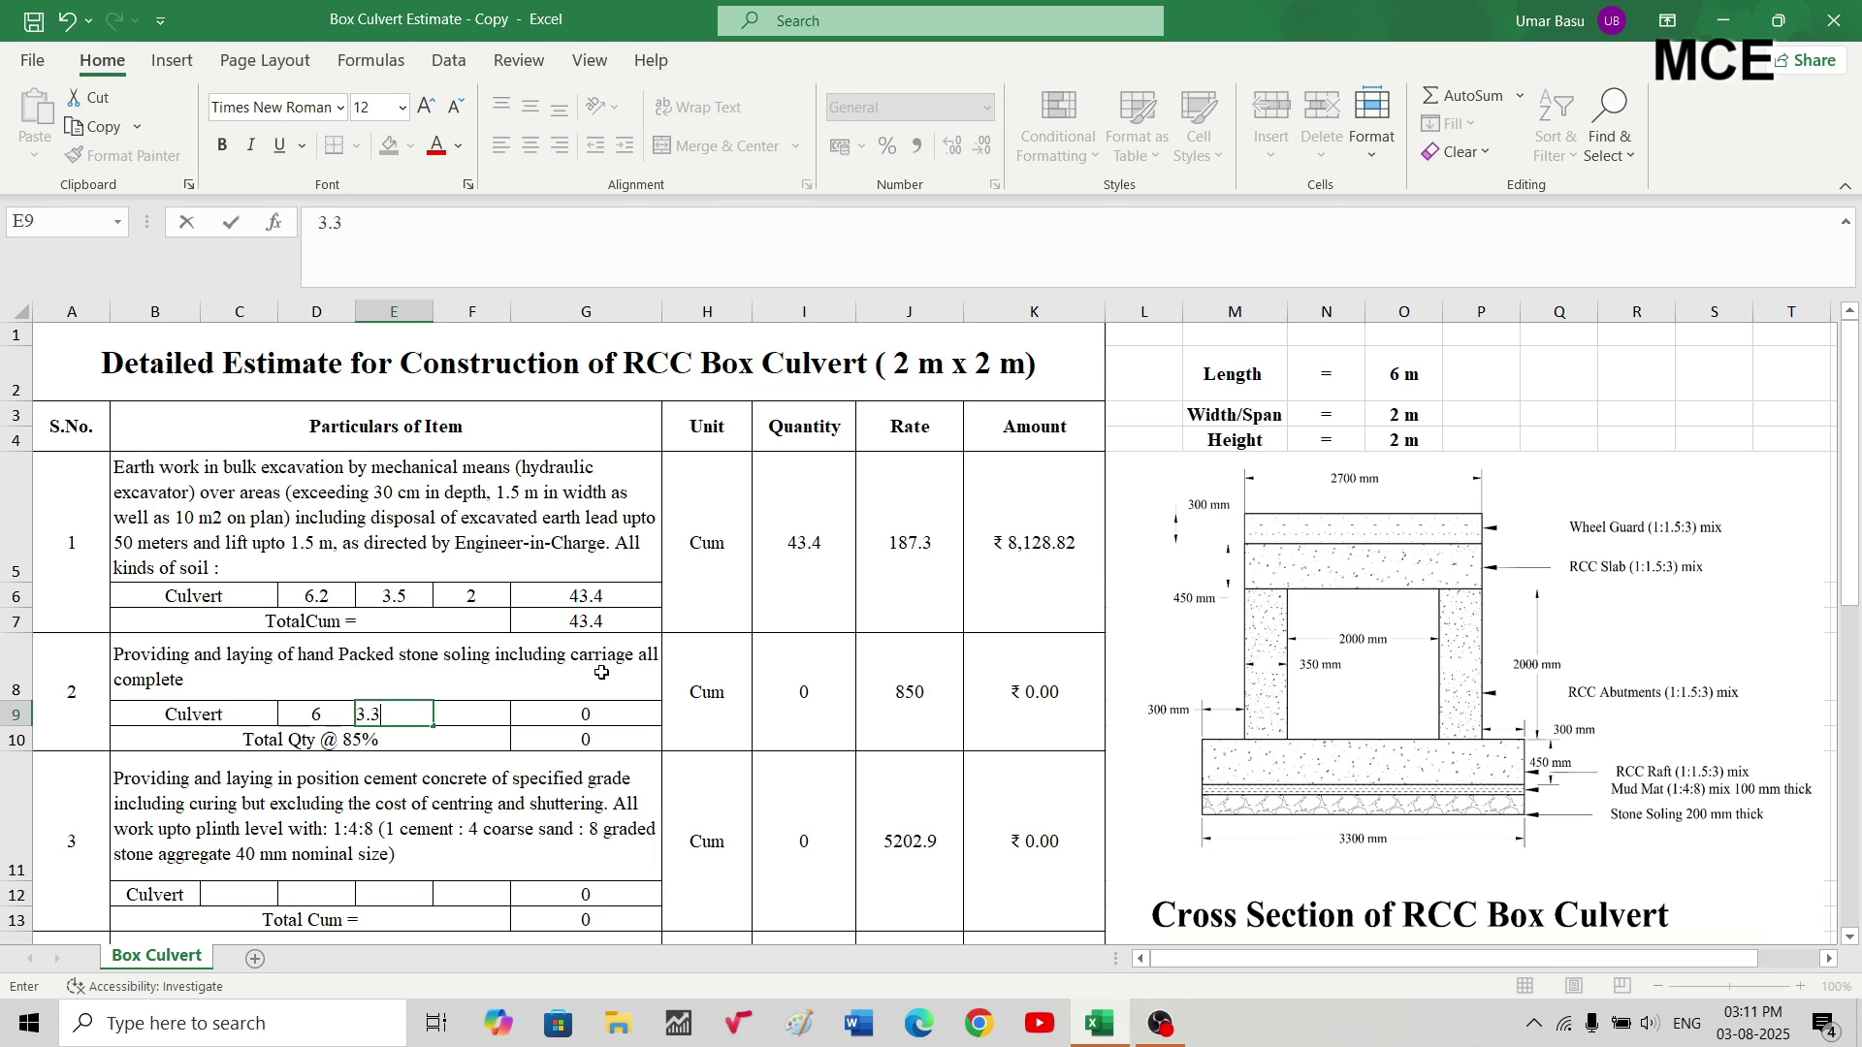
{"action": "key", "text": "Tab"}
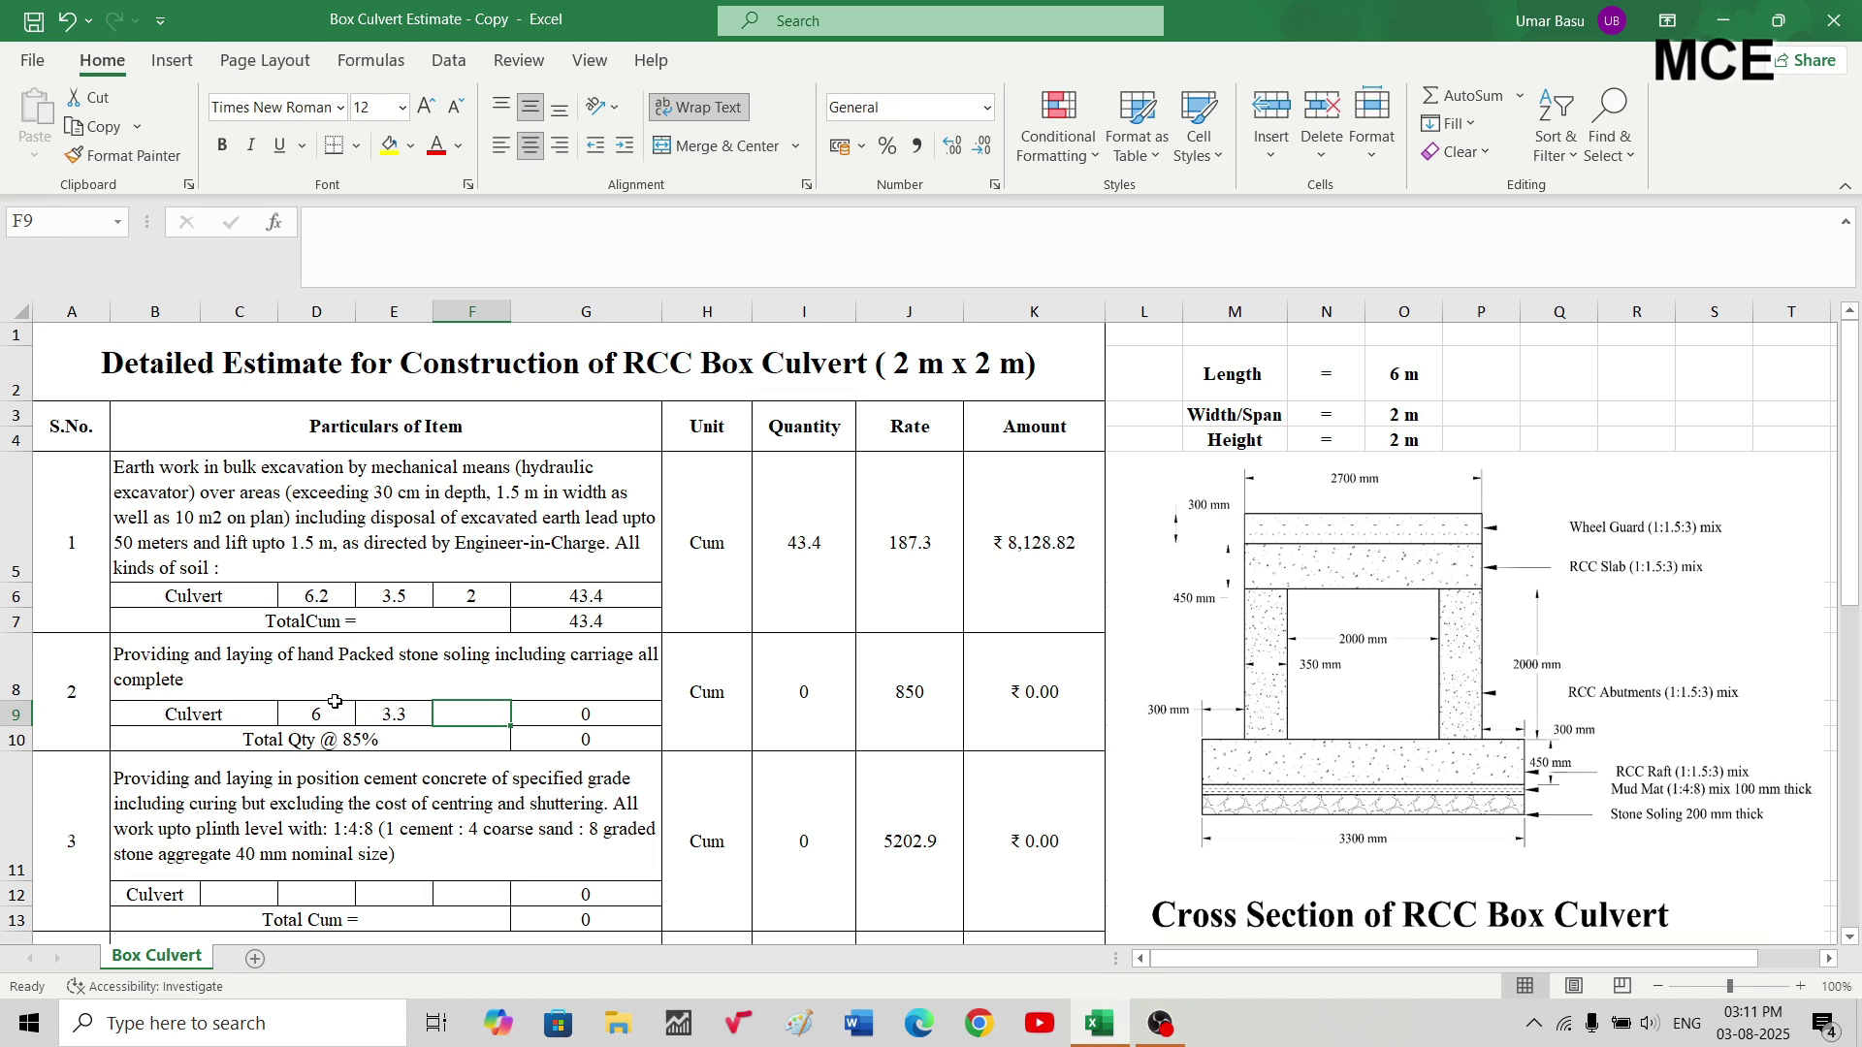
{"action": "type", "text": "0"}
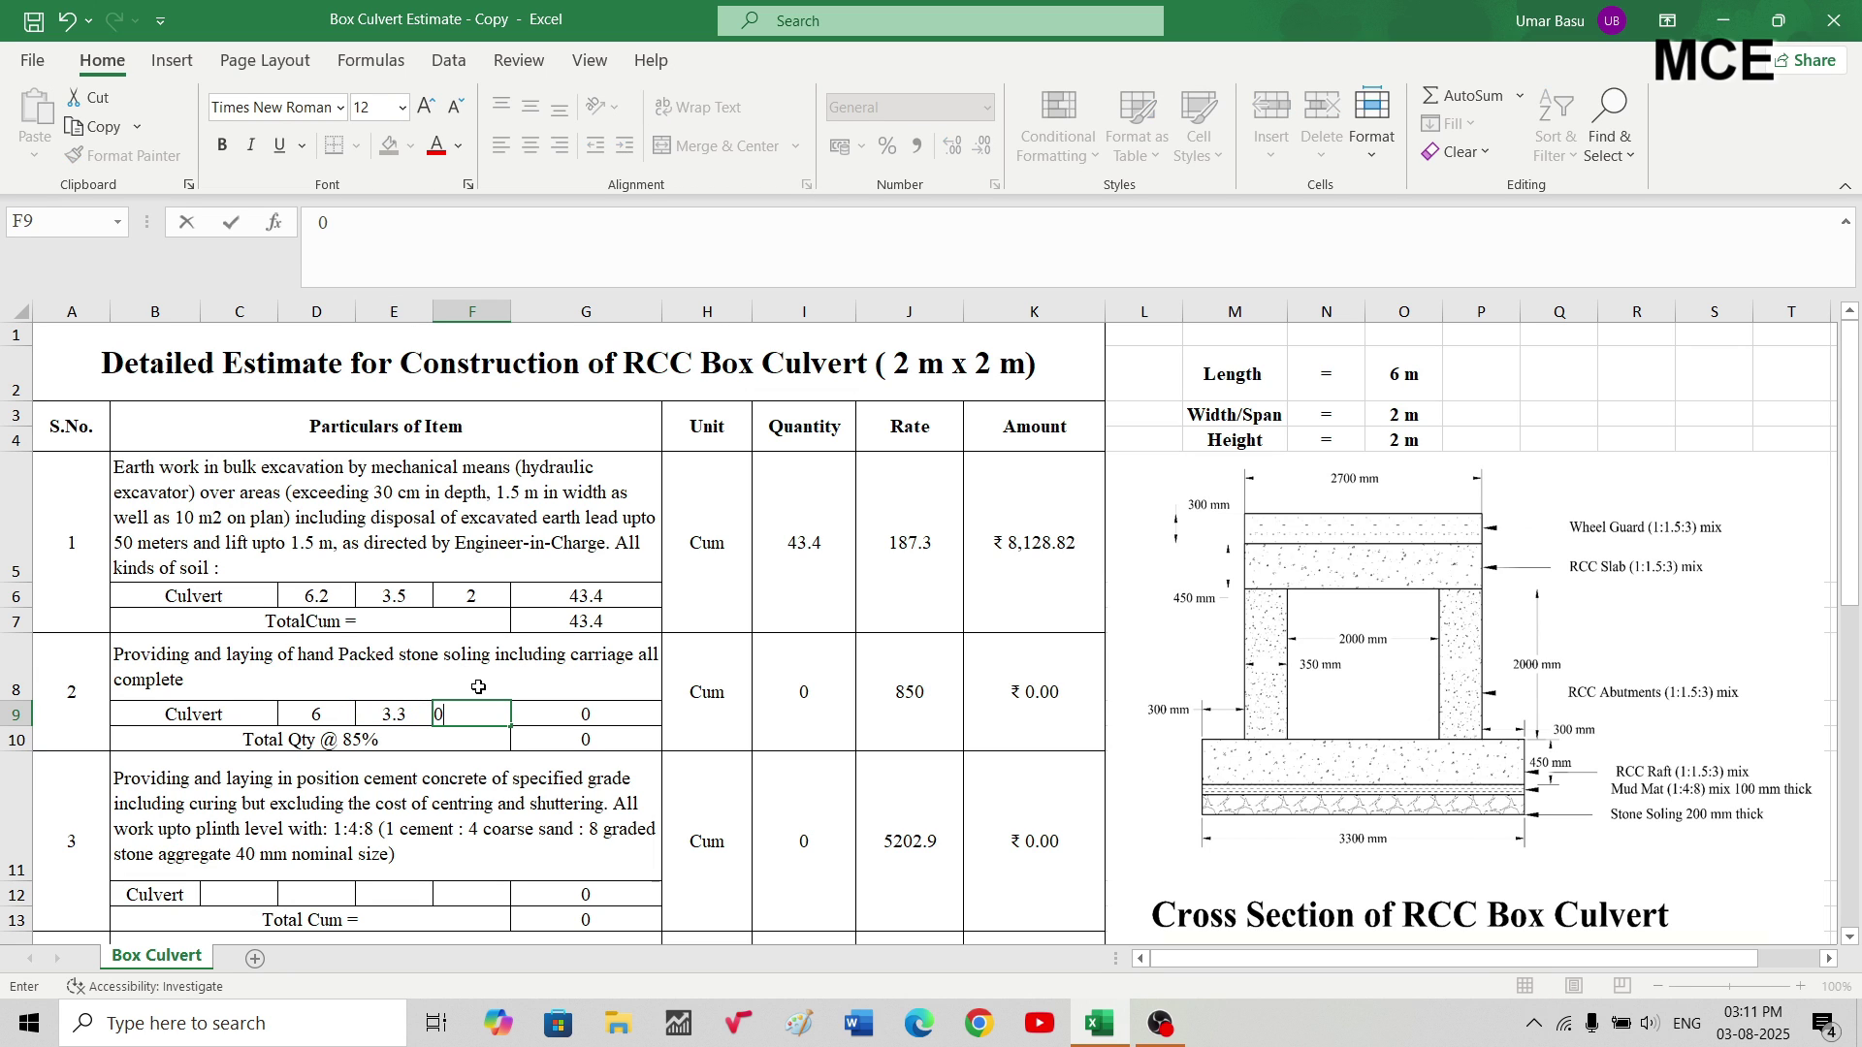
{"action": "type", "text": ".2"}
{"action": "key", "text": "Tab"}
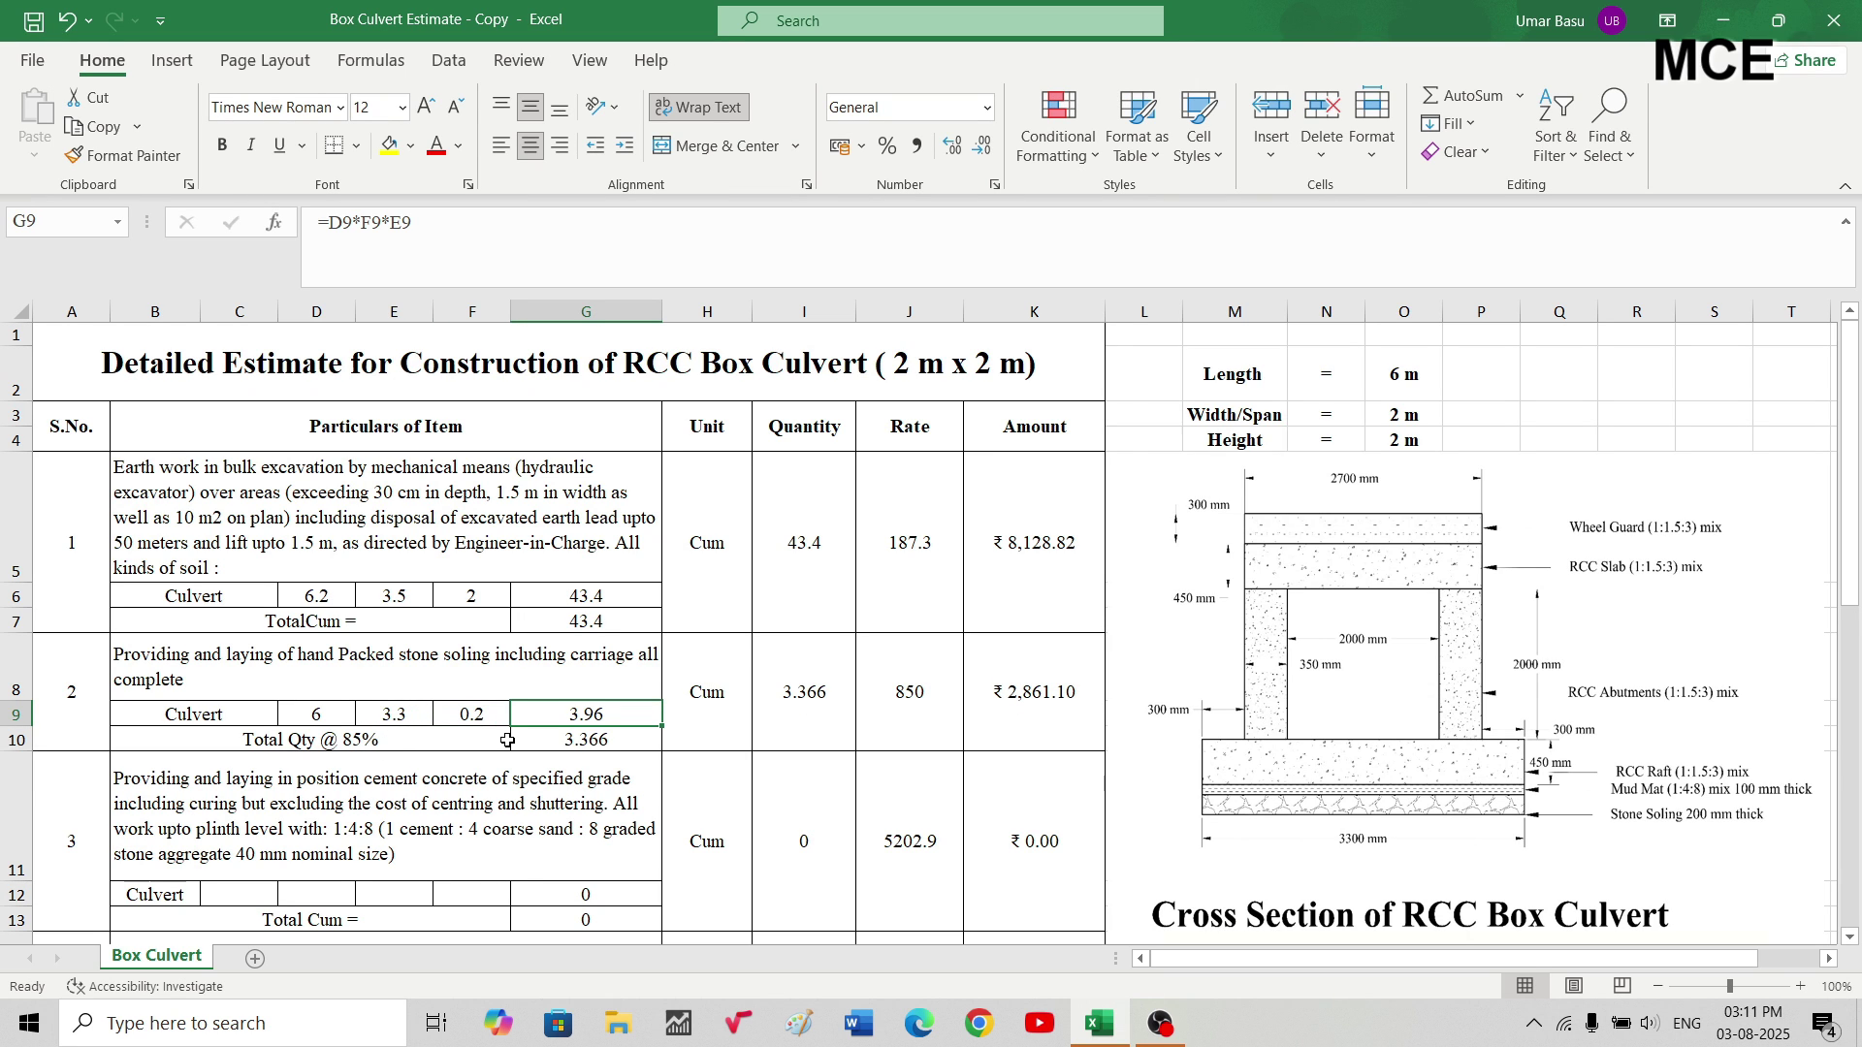
{"action": "left_click", "coordinate": [578, 742]}
{"action": "type", "text": "=0.85*G9"}
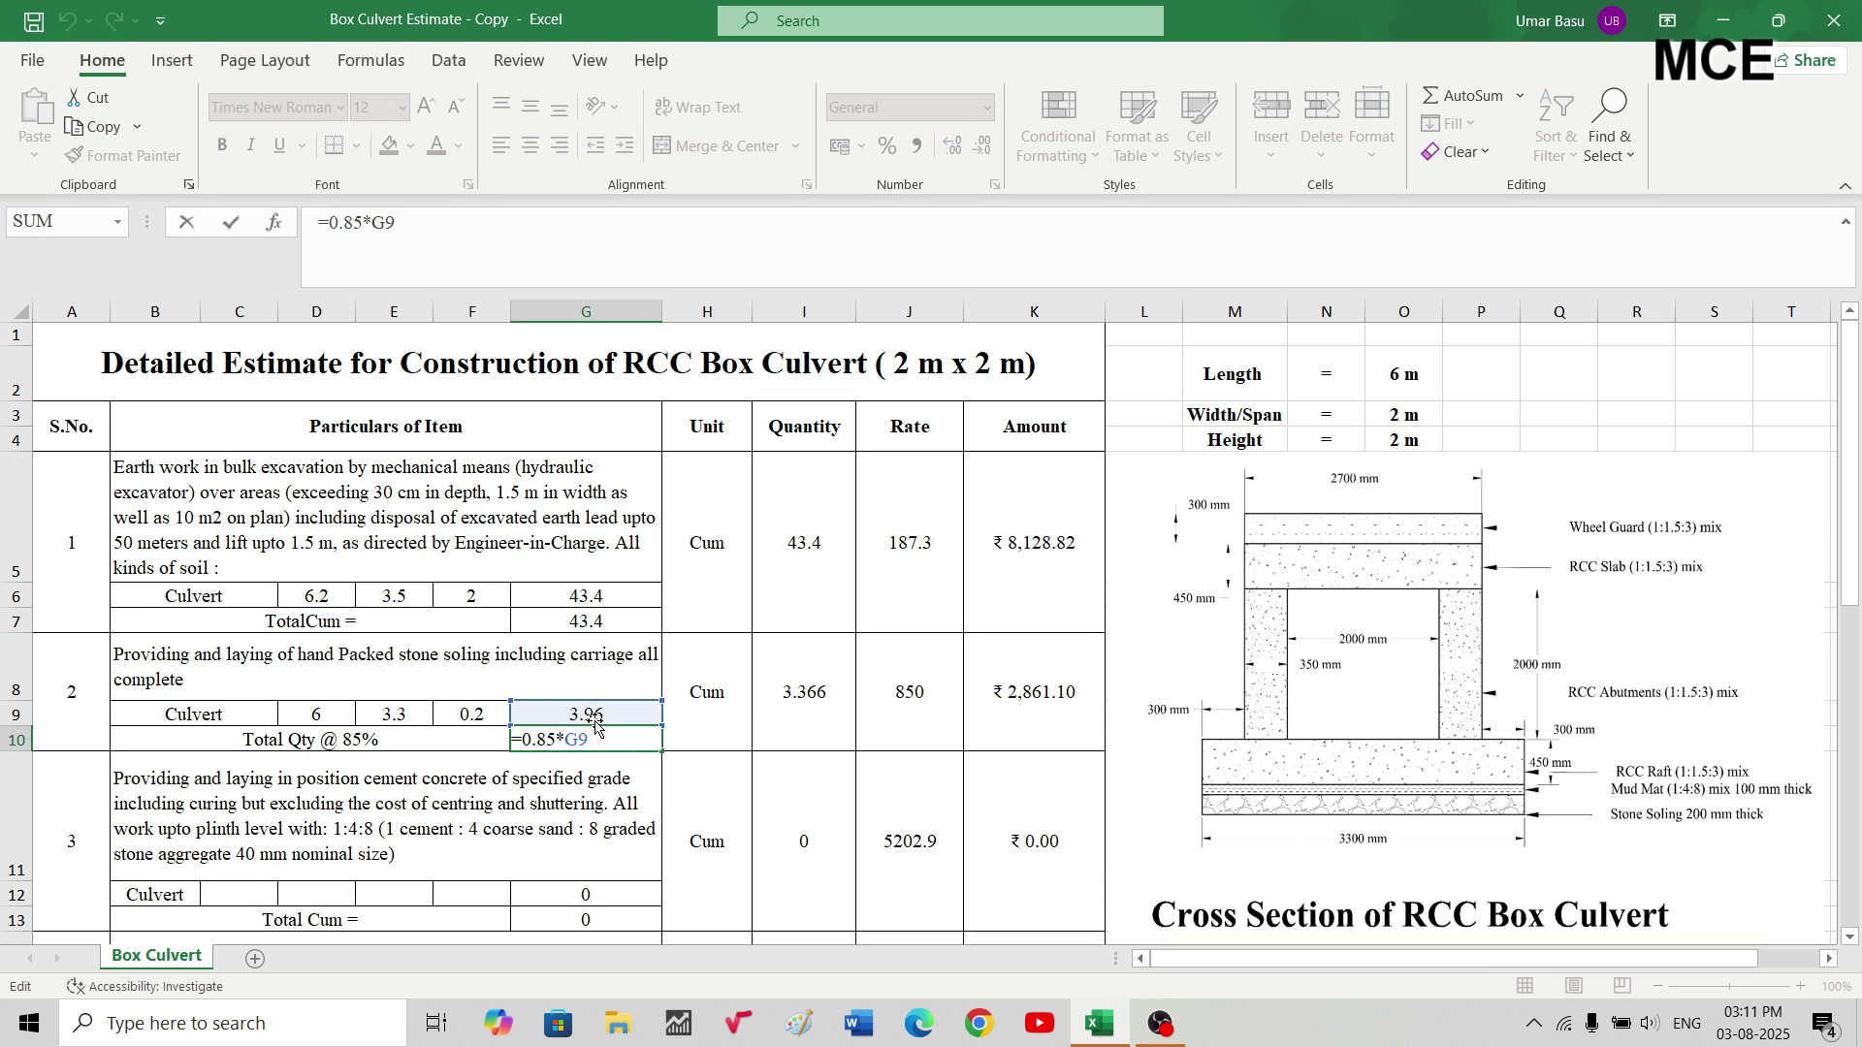
{"action": "key", "text": "ctrl+Return"}
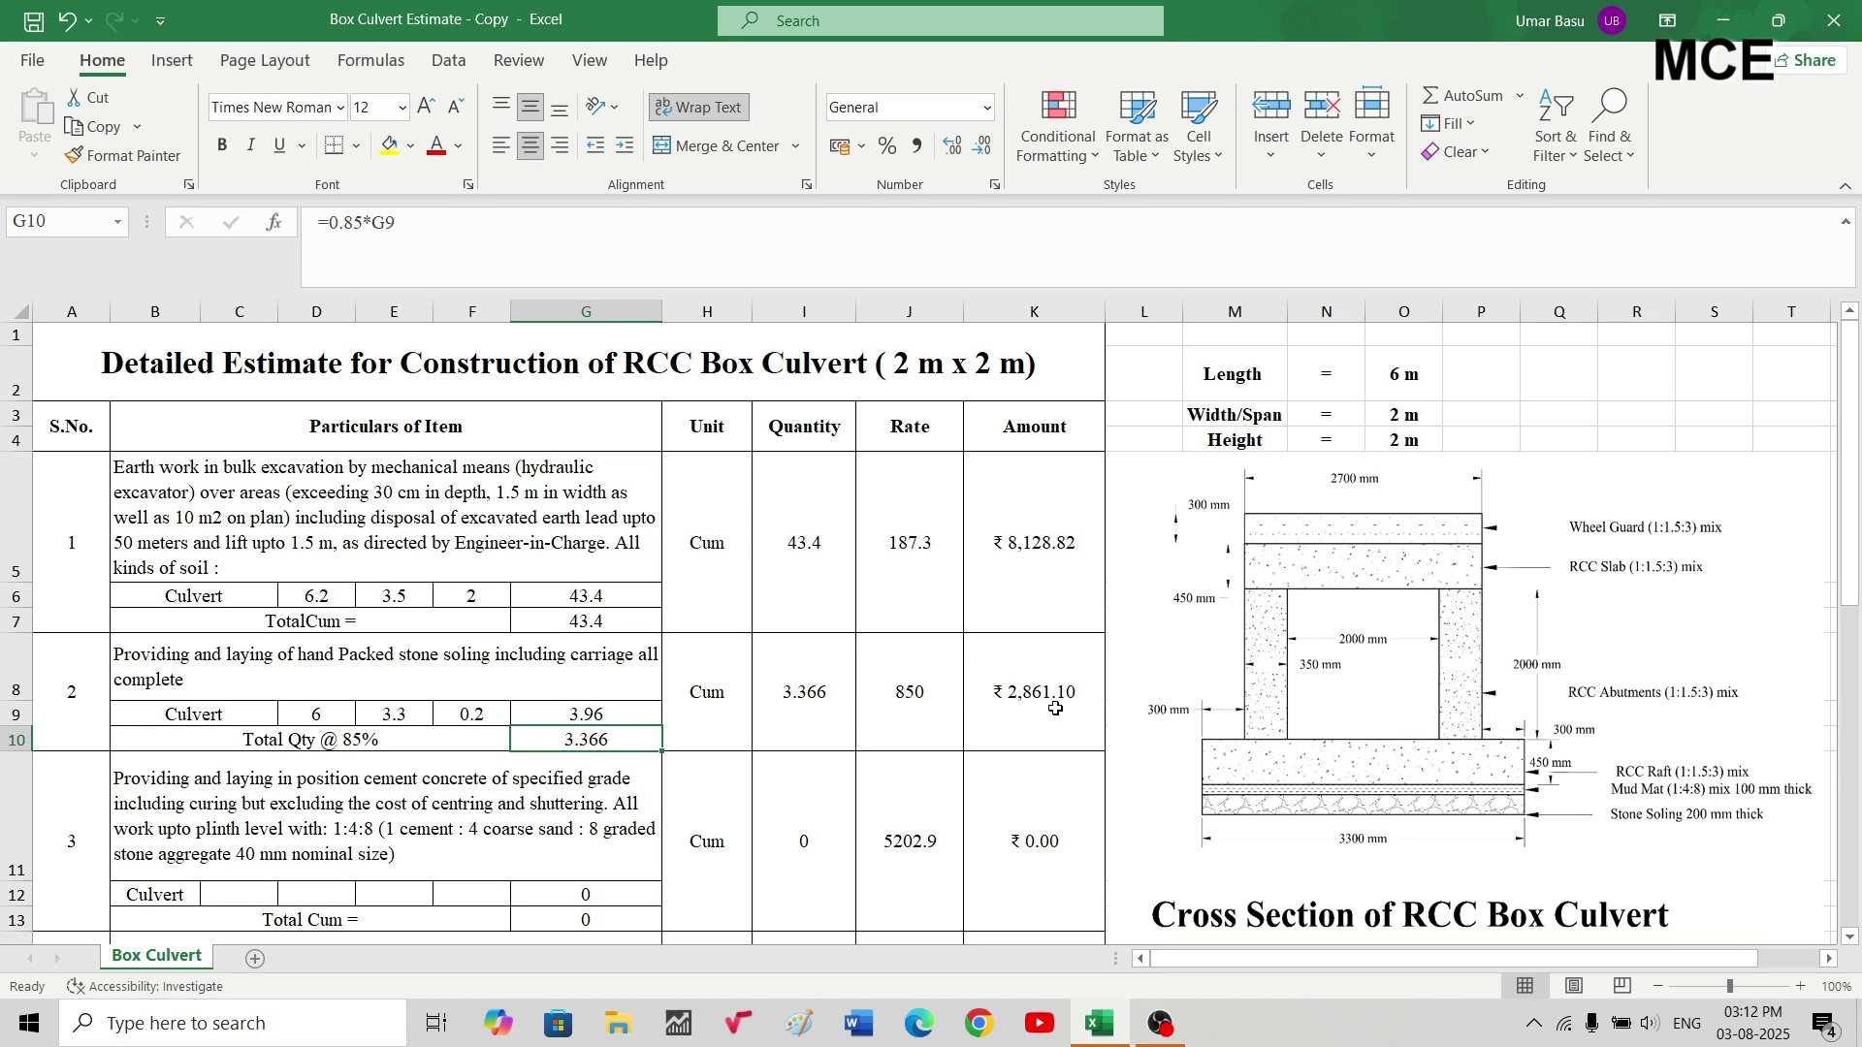
- Fill the 1:4:8 cement concrete culvert row, C12:F12, with number 1 and dimensions 6, 3.3 and 0.1
{"action": "scroll", "coordinate": [1055, 709], "scroll_direction": "down", "scroll_amount": 1}
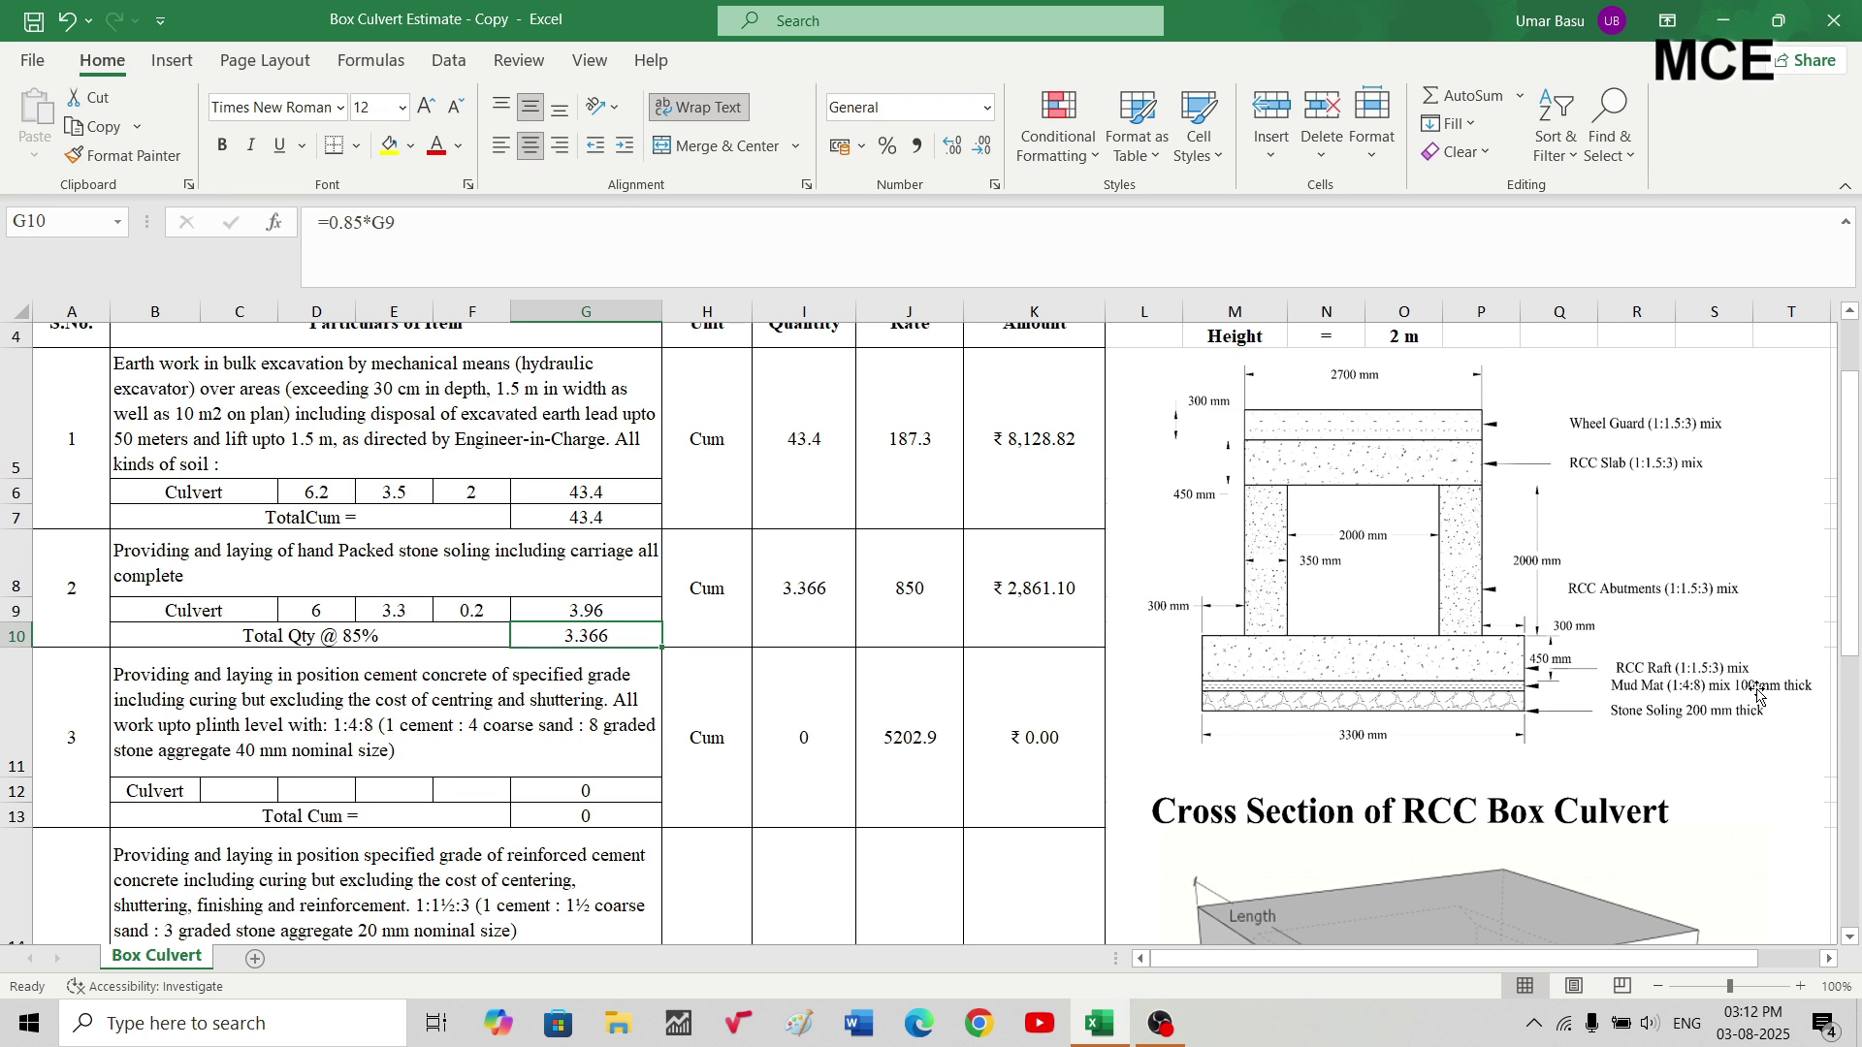
{"action": "left_click", "coordinate": [258, 783]}
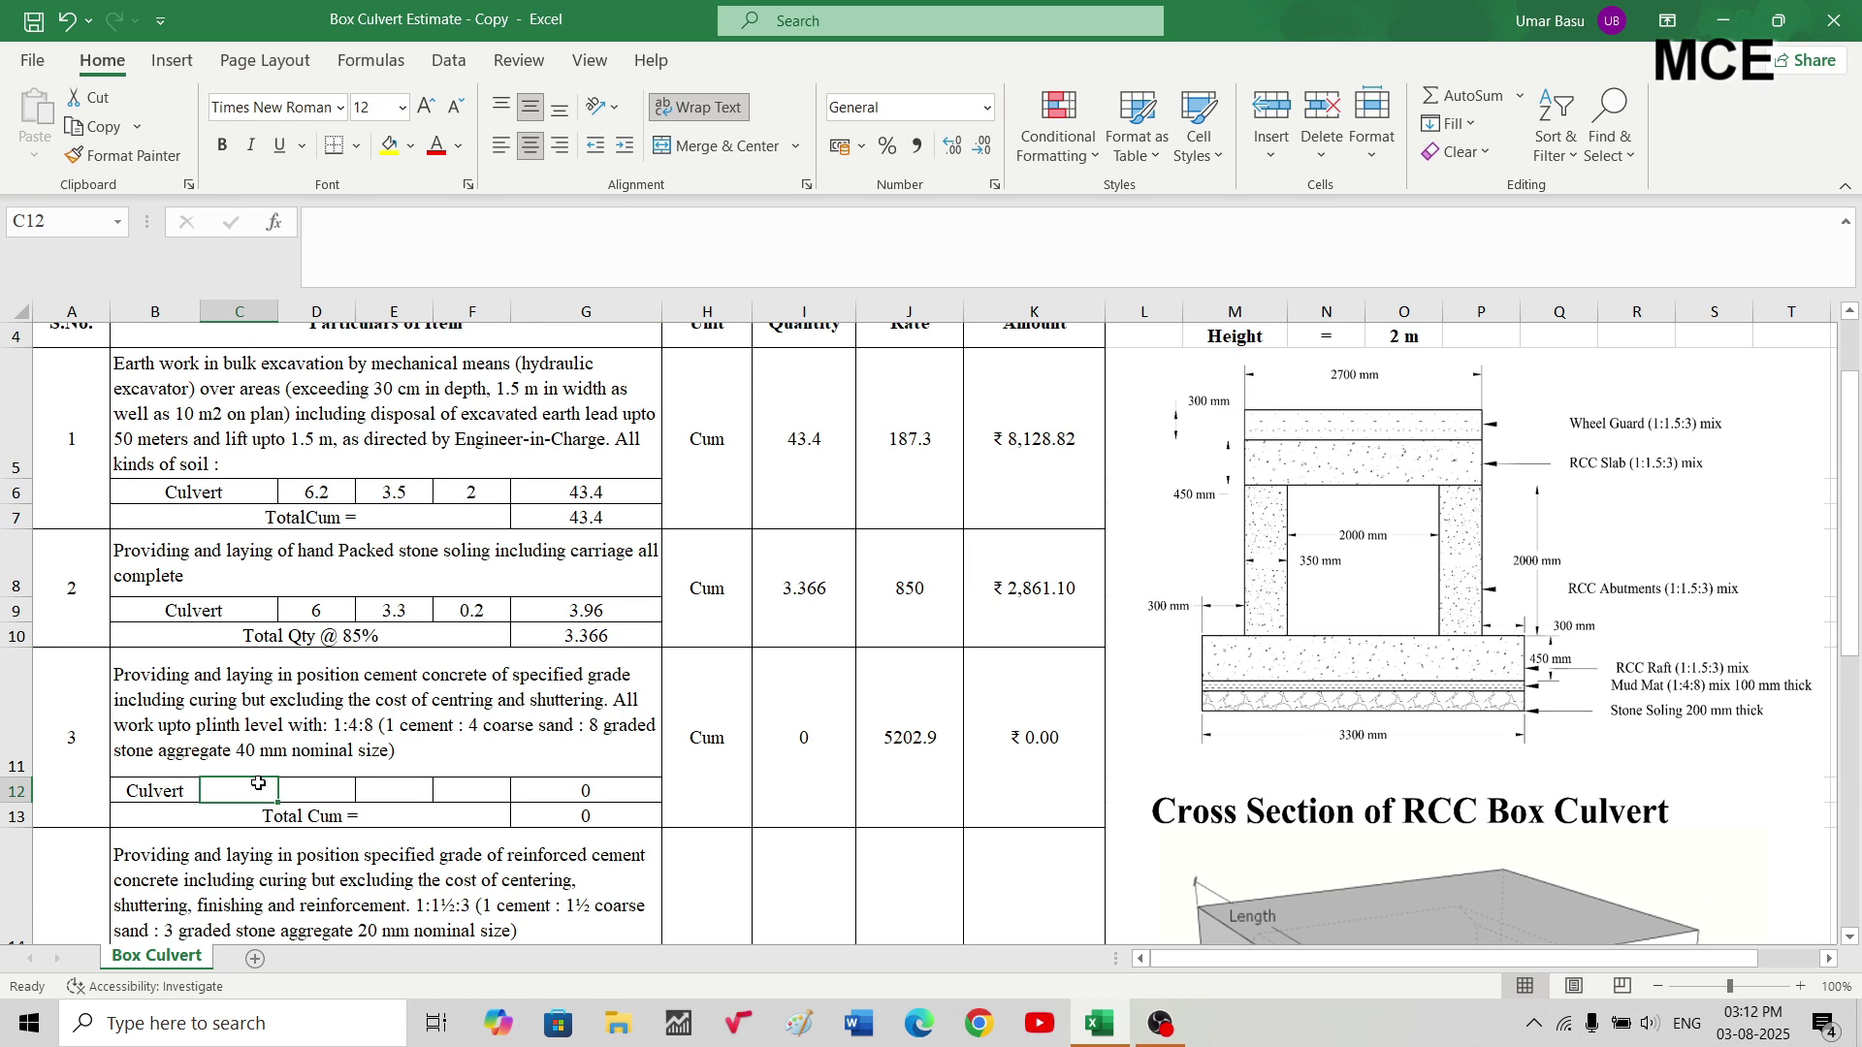
{"action": "type", "text": "1"}
{"action": "key", "text": "Tab"}
{"action": "type", "text": "6"}
{"action": "key", "text": "Tab"}
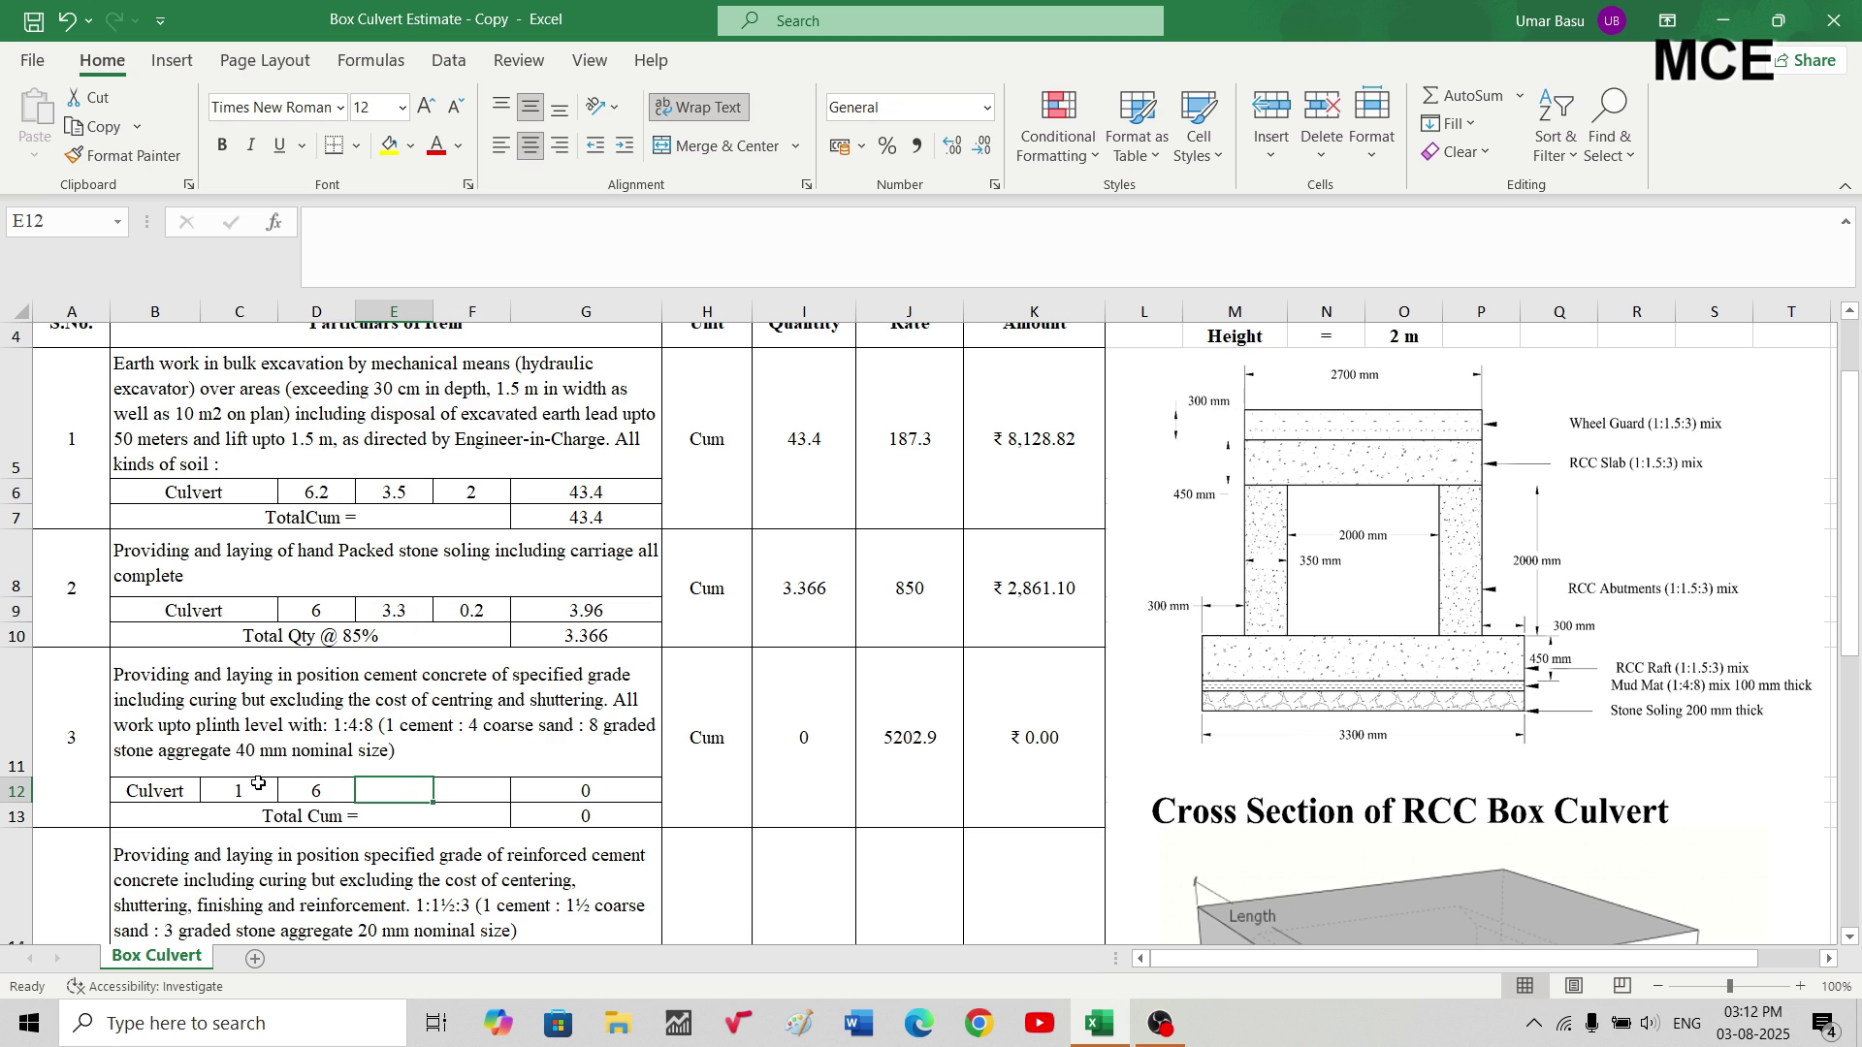
{"action": "type", "text": "3.3"}
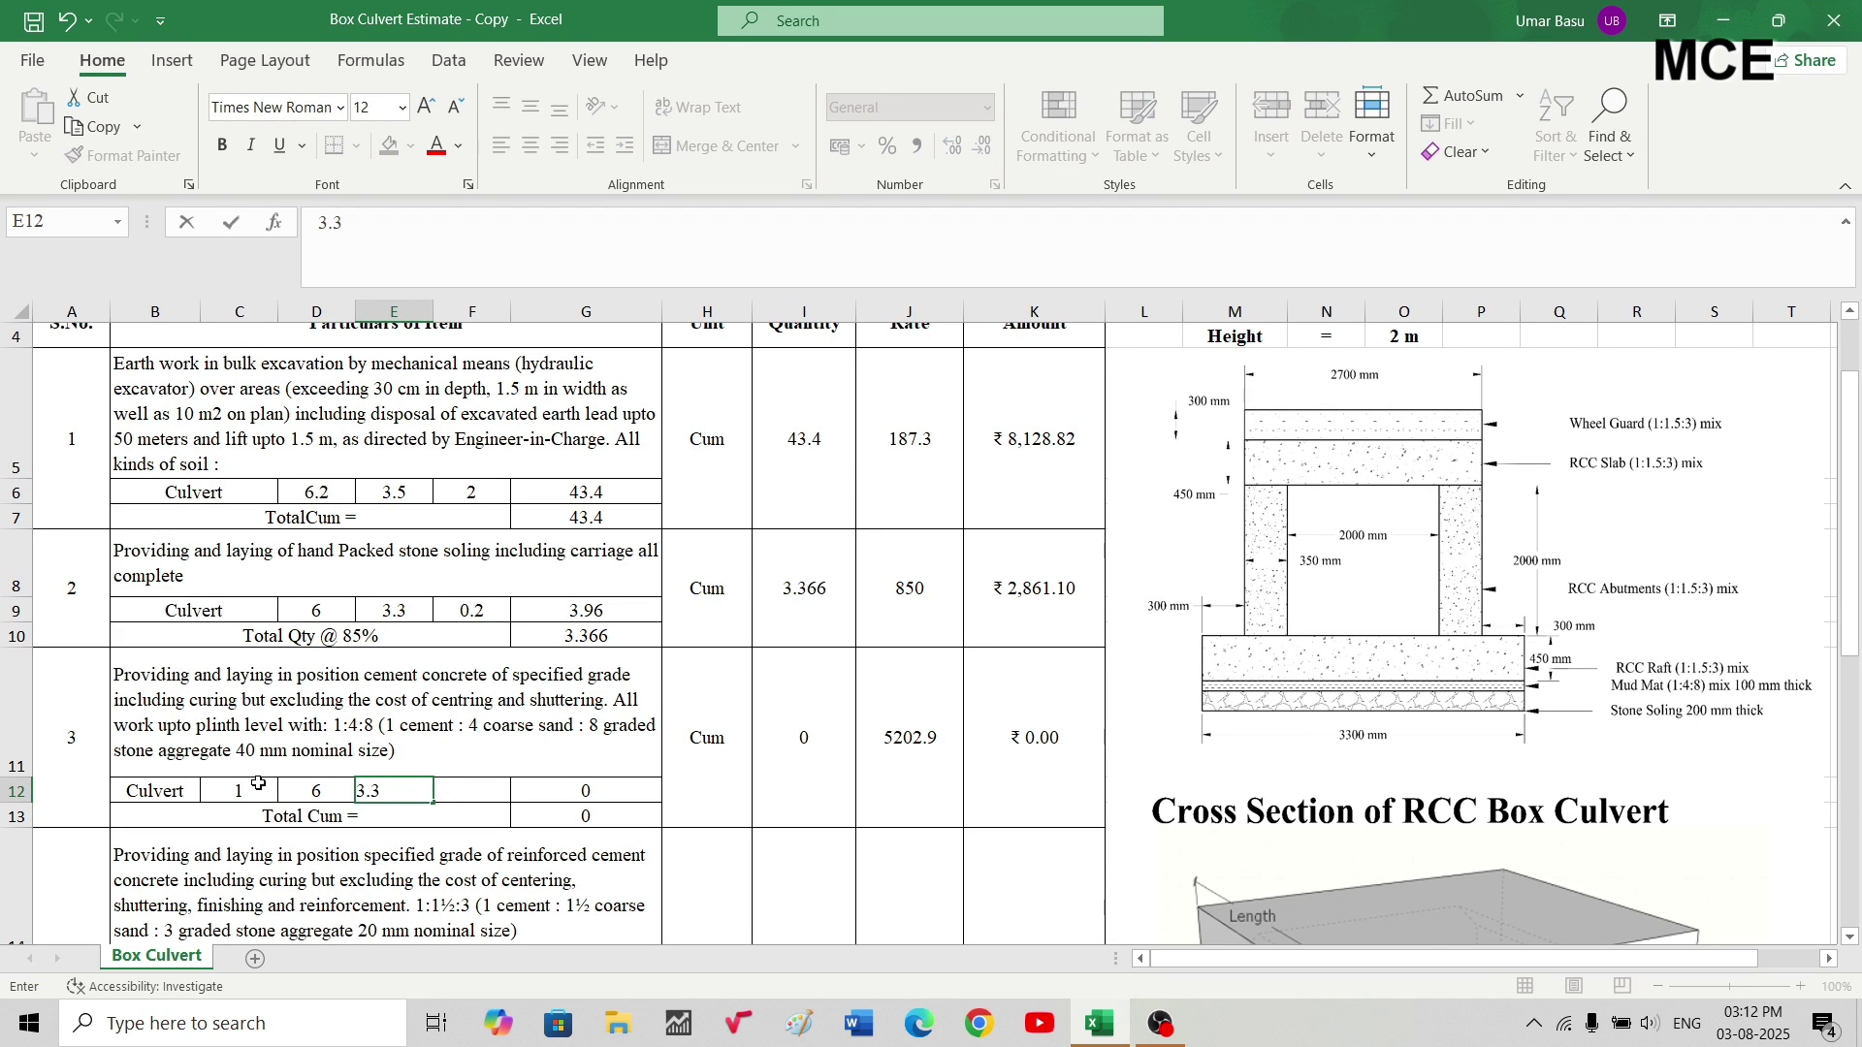
{"action": "key", "text": "Tab"}
{"action": "type", "text": "0"}
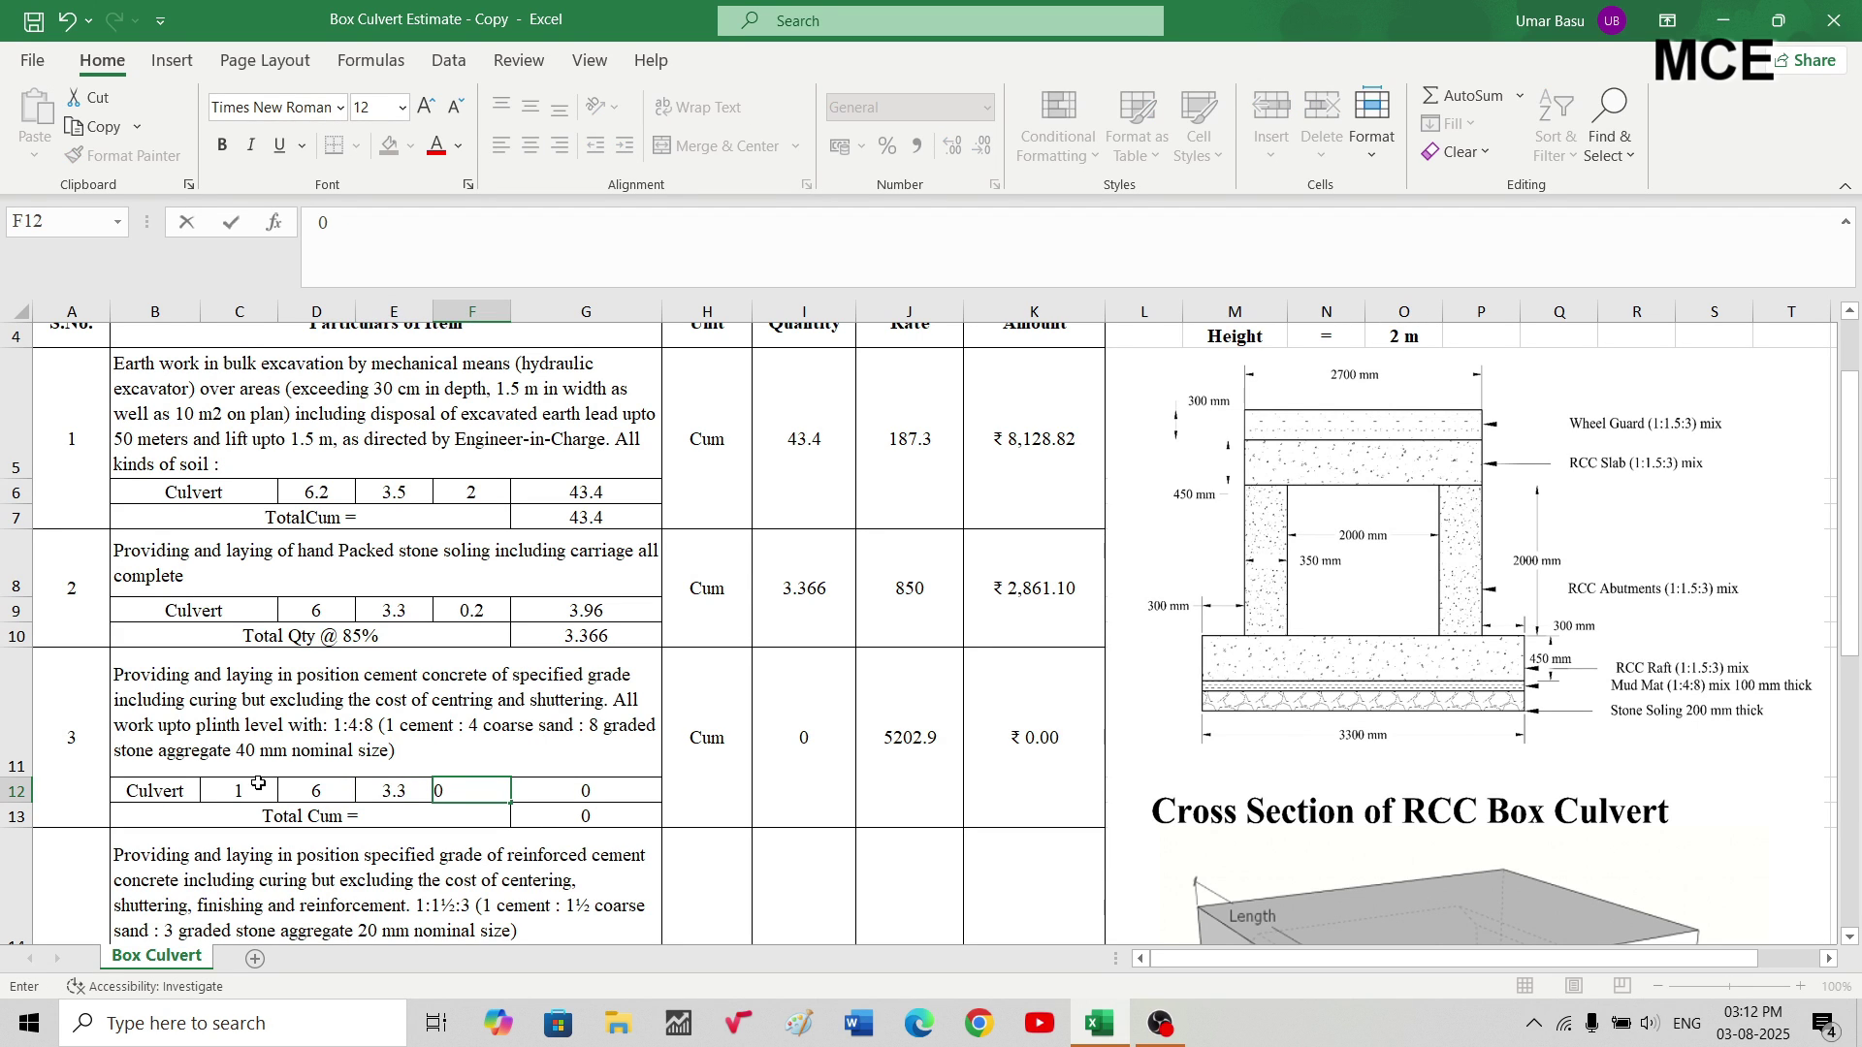
{"action": "type", "text": ".1"}
{"action": "key", "text": "Tab"}
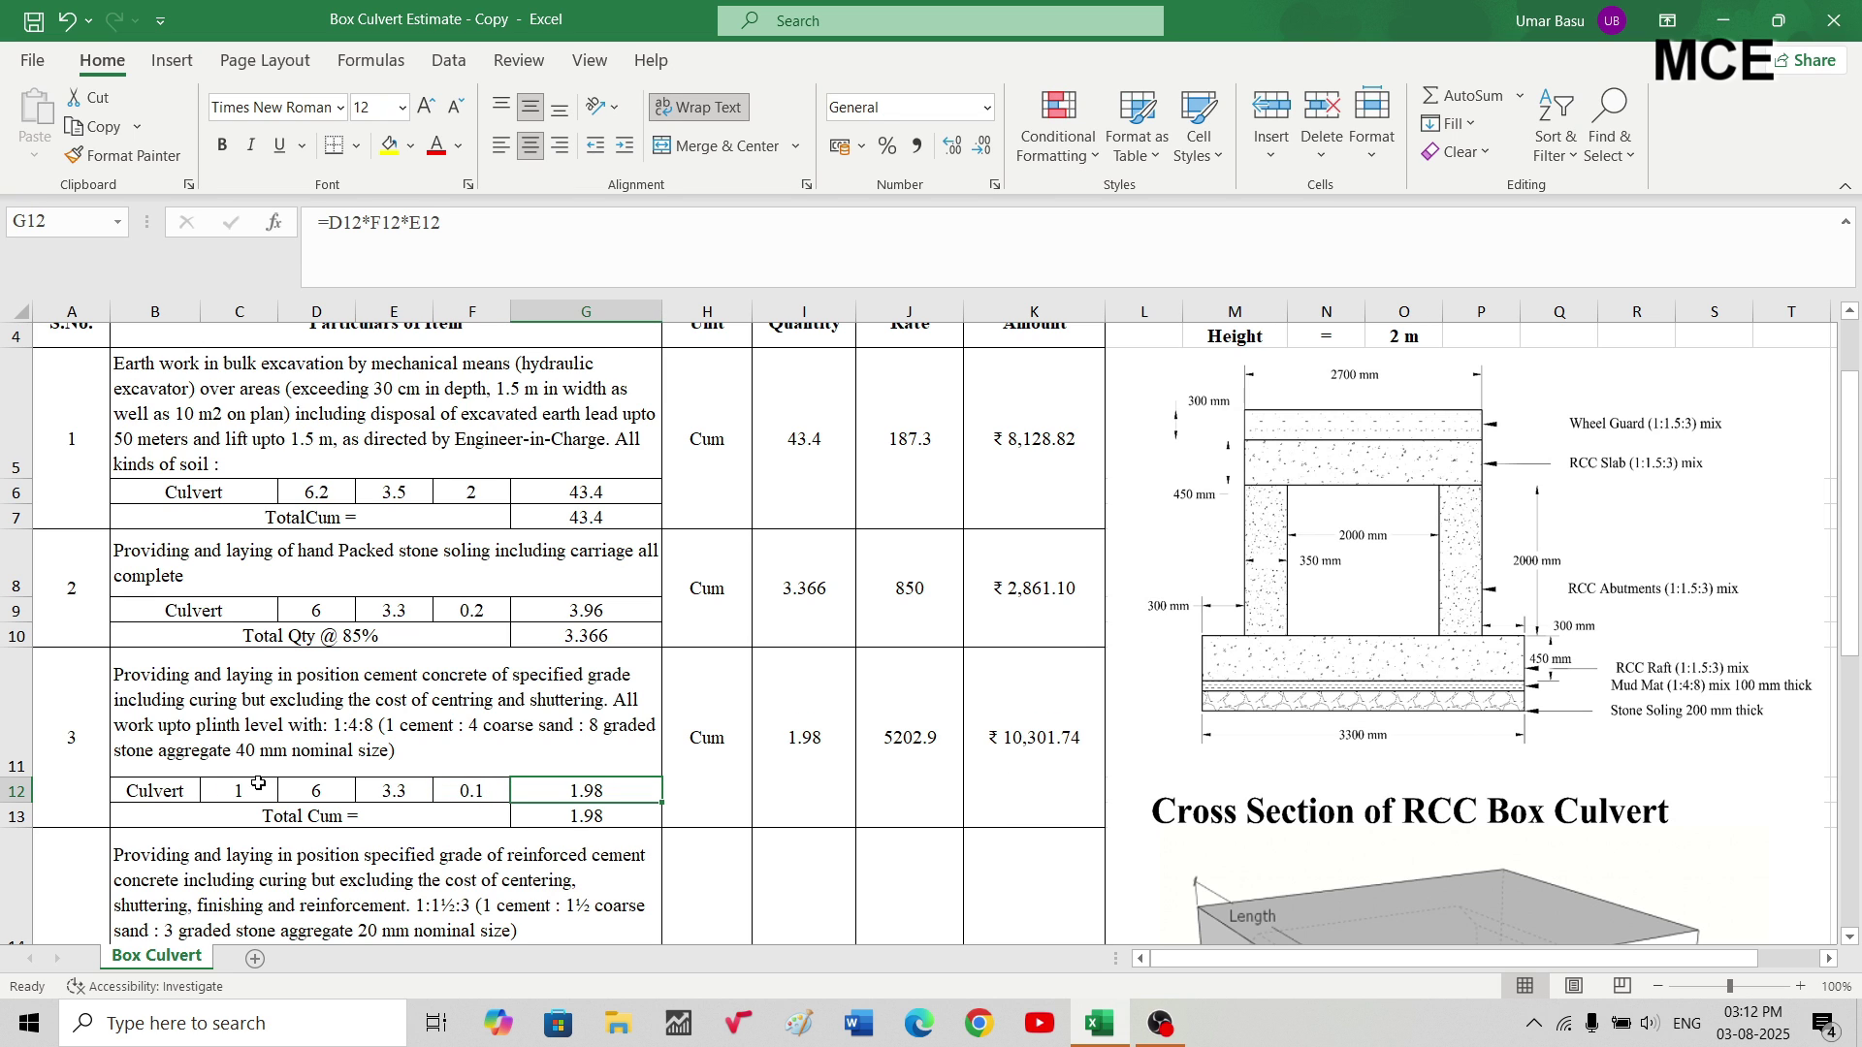
- Review the cement concrete item's amount, and compare the raft dimensions in the cross-section with the reinforced concrete rows of item 4
{"action": "scroll", "coordinate": [800, 748], "scroll_direction": "down", "scroll_amount": 1}
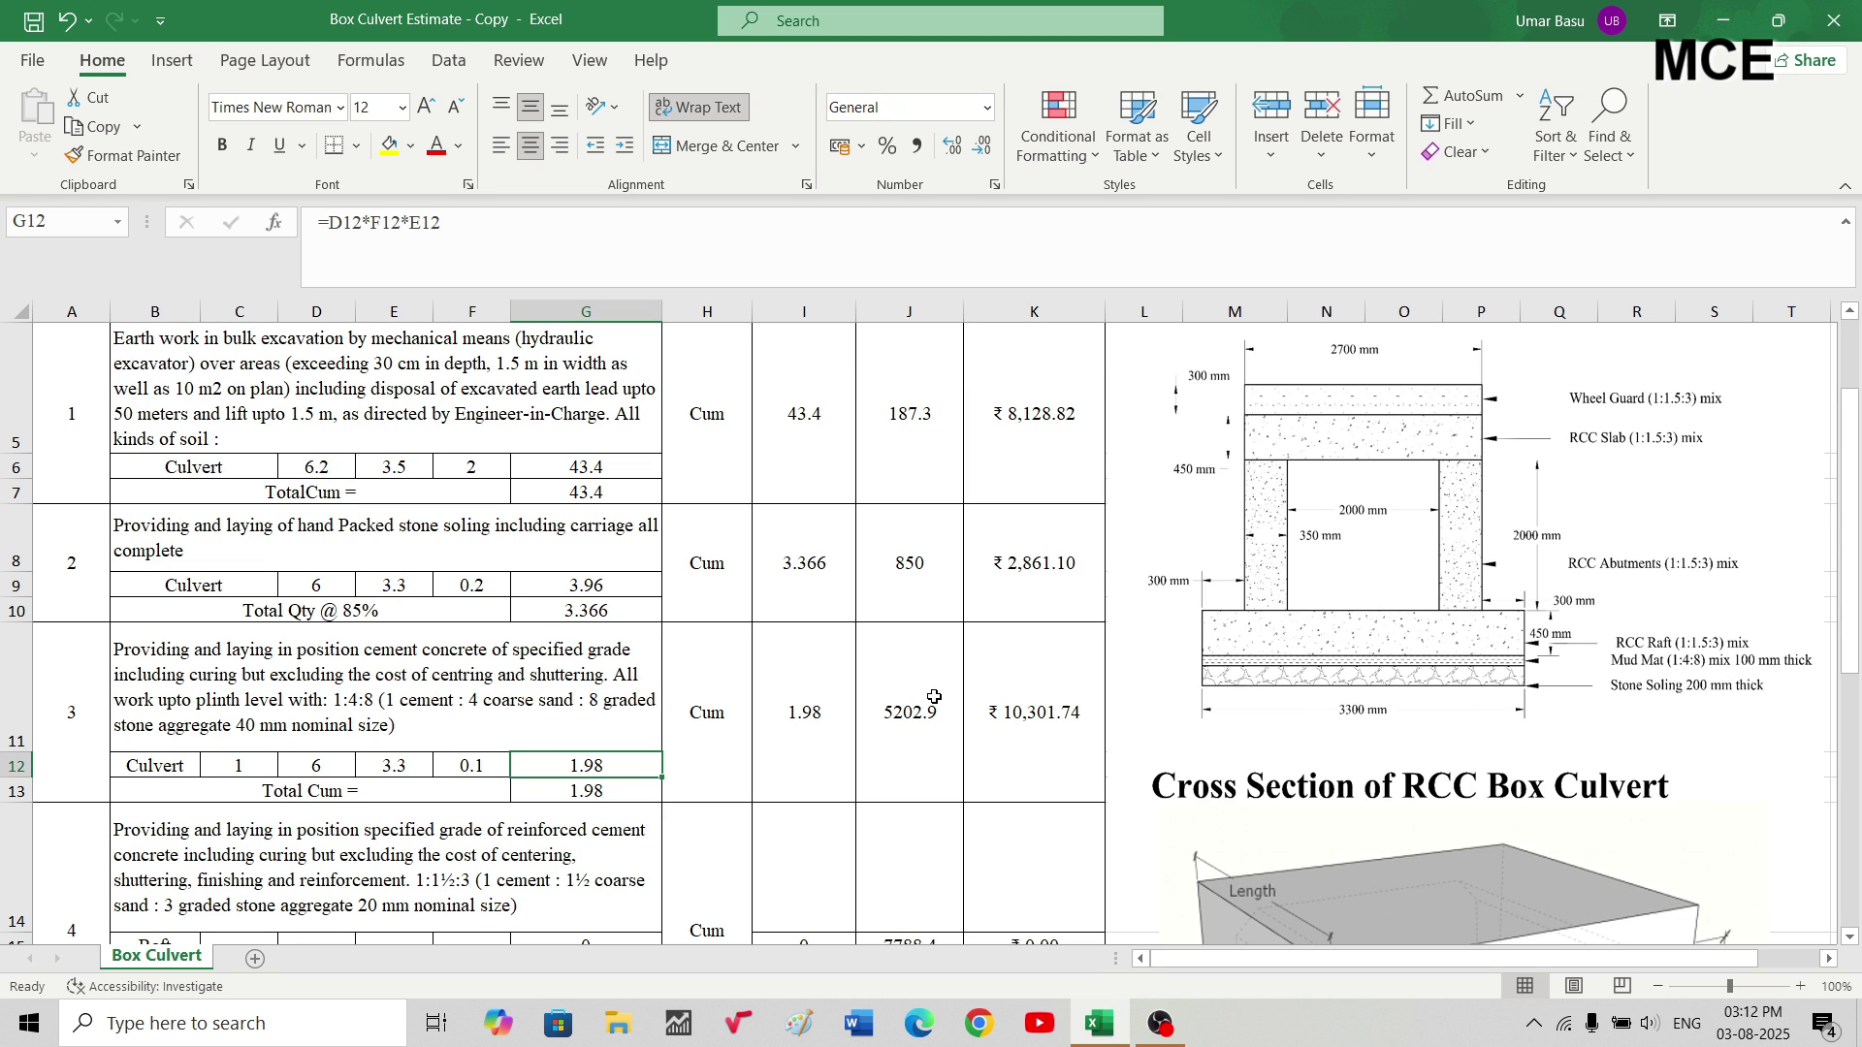
{"action": "left_click", "coordinate": [1017, 734]}
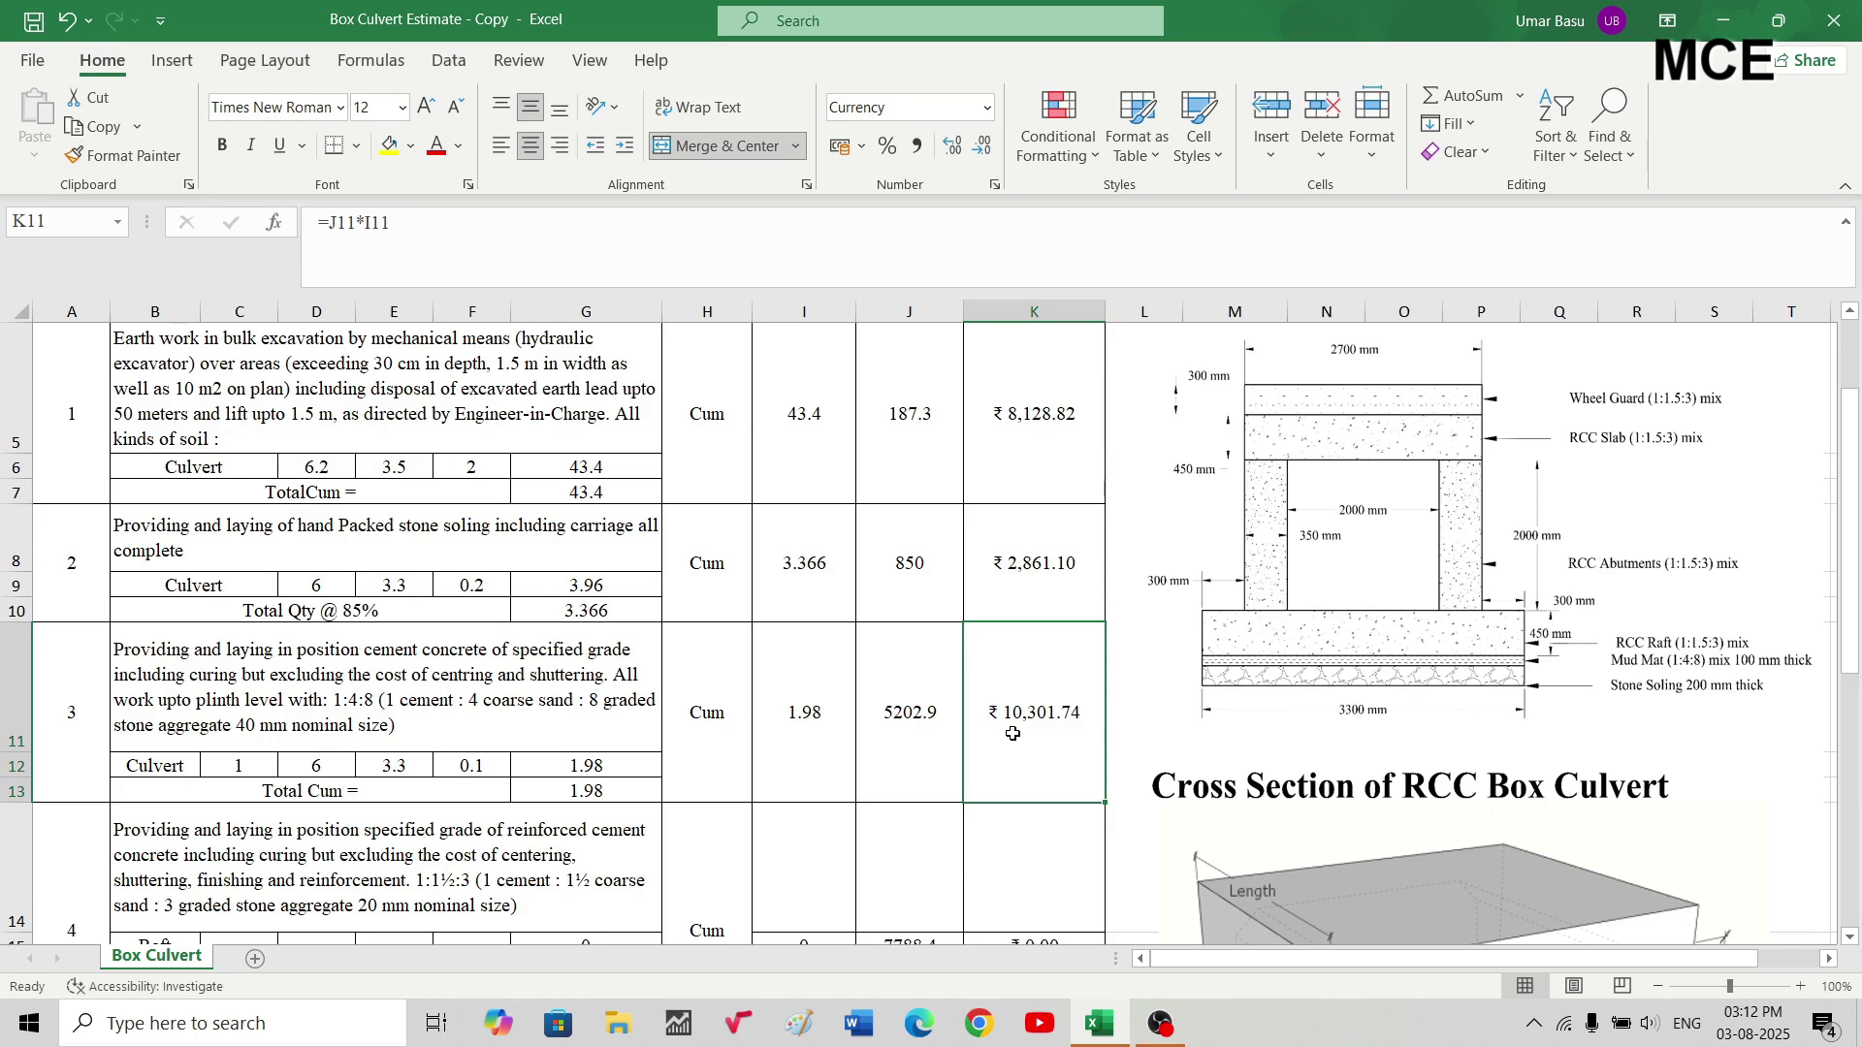
{"action": "scroll", "coordinate": [1013, 734], "scroll_direction": "down", "scroll_amount": 1}
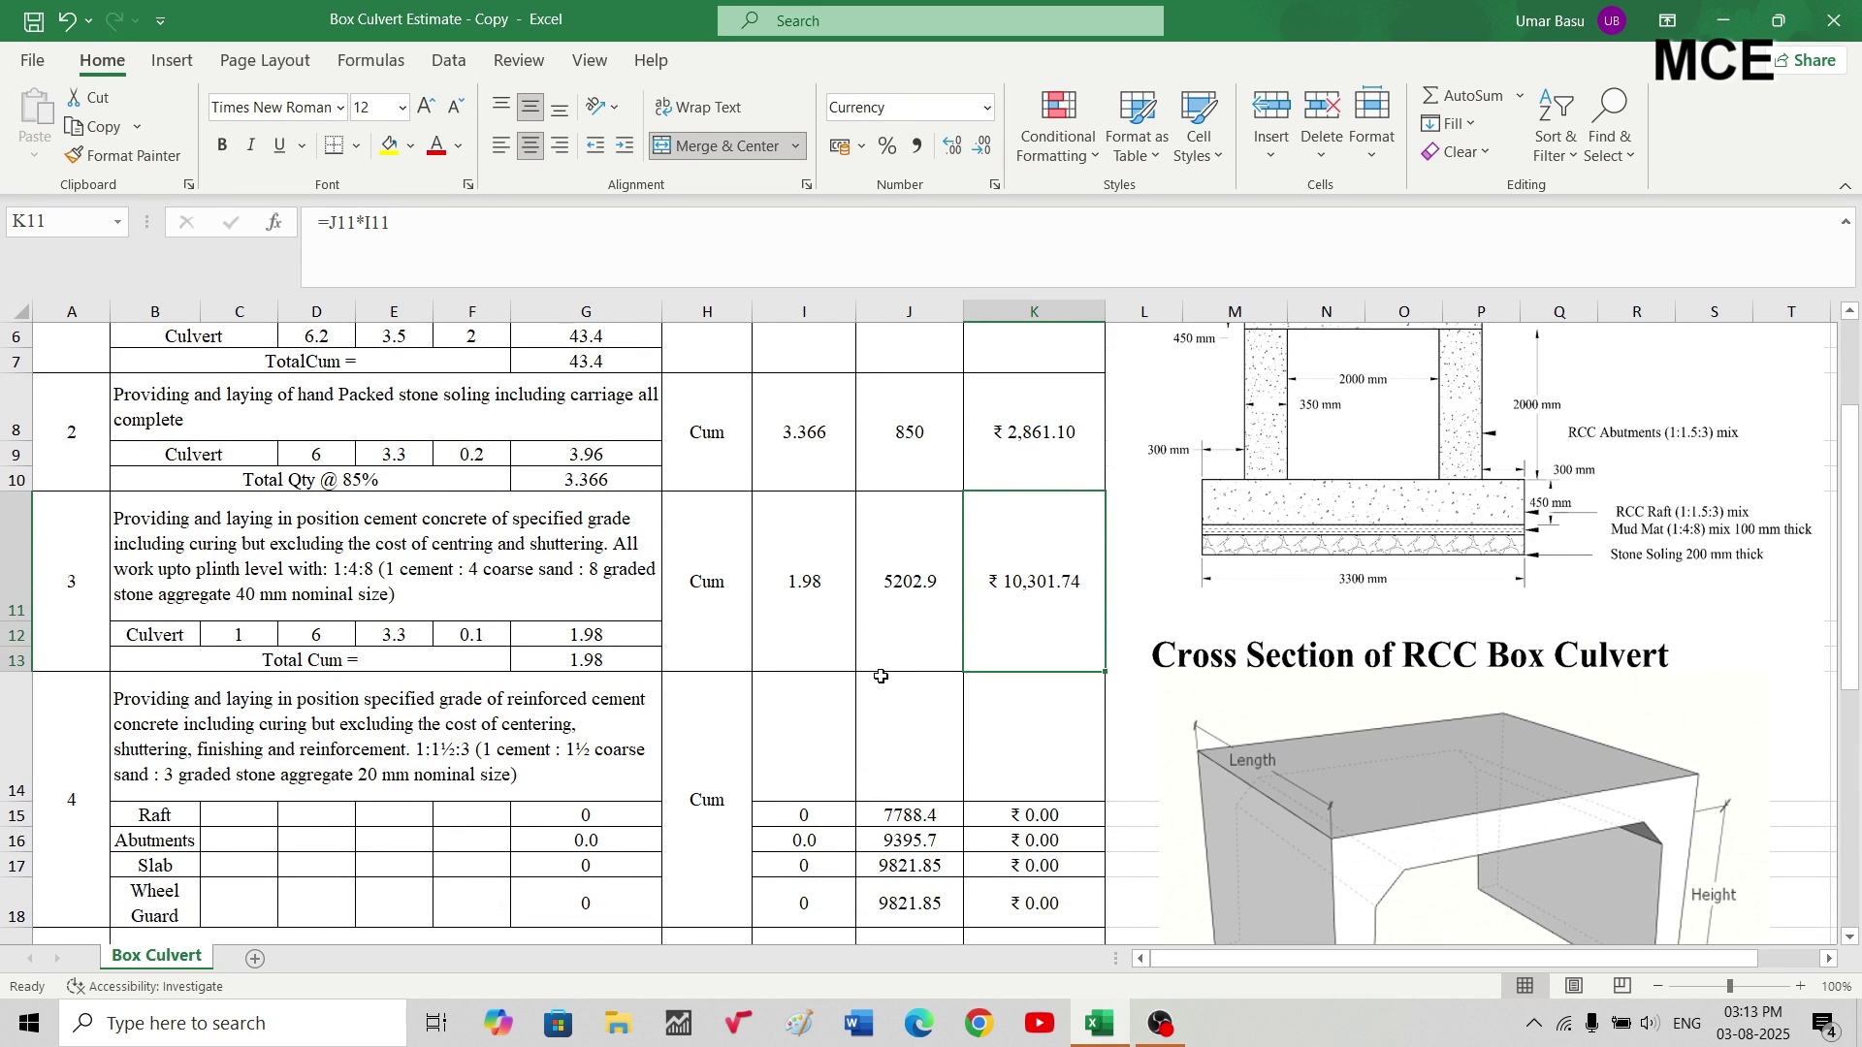
{"action": "scroll", "coordinate": [882, 674], "scroll_direction": "up", "scroll_amount": 1}
{"action": "scroll", "coordinate": [883, 674], "scroll_direction": "down", "scroll_amount": 2}
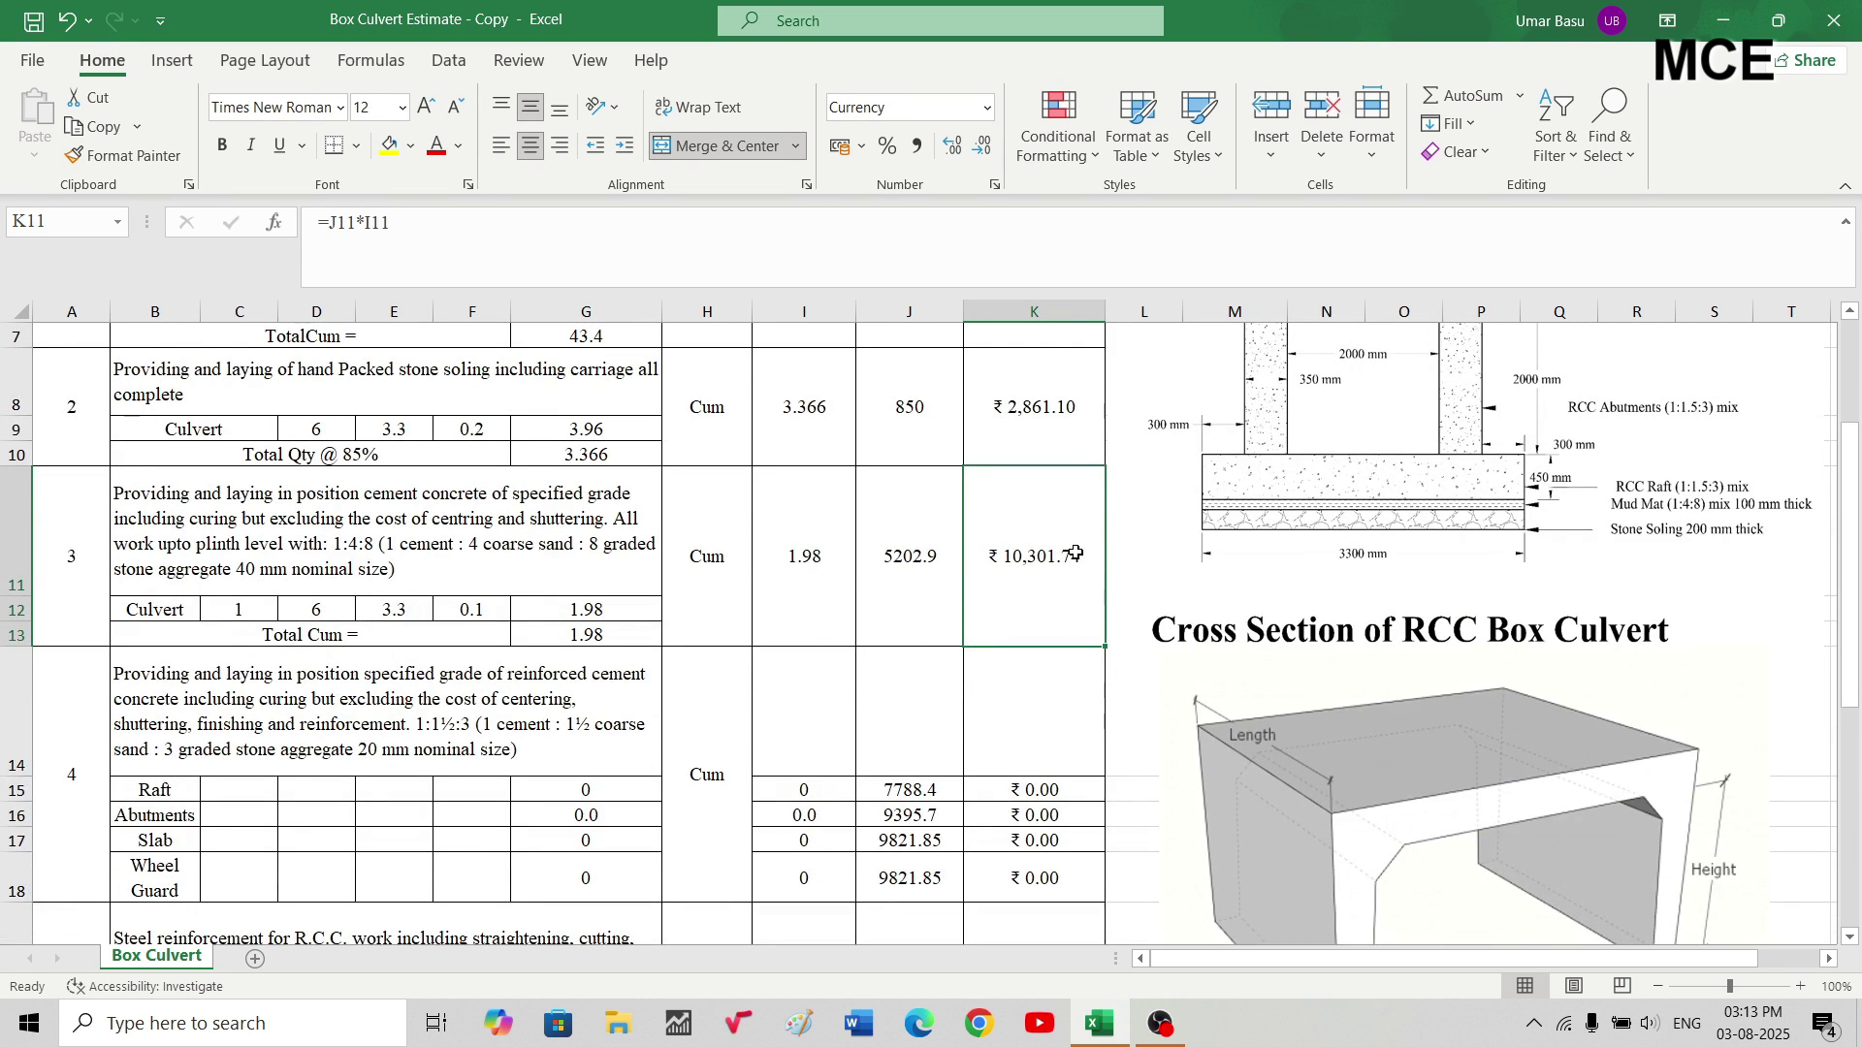
{"action": "scroll", "coordinate": [1074, 582], "scroll_direction": "up", "scroll_amount": 1}
{"action": "scroll", "coordinate": [951, 648], "scroll_direction": "down", "scroll_amount": 1}
{"action": "scroll", "coordinate": [1387, 694], "scroll_direction": "up", "scroll_amount": 1}
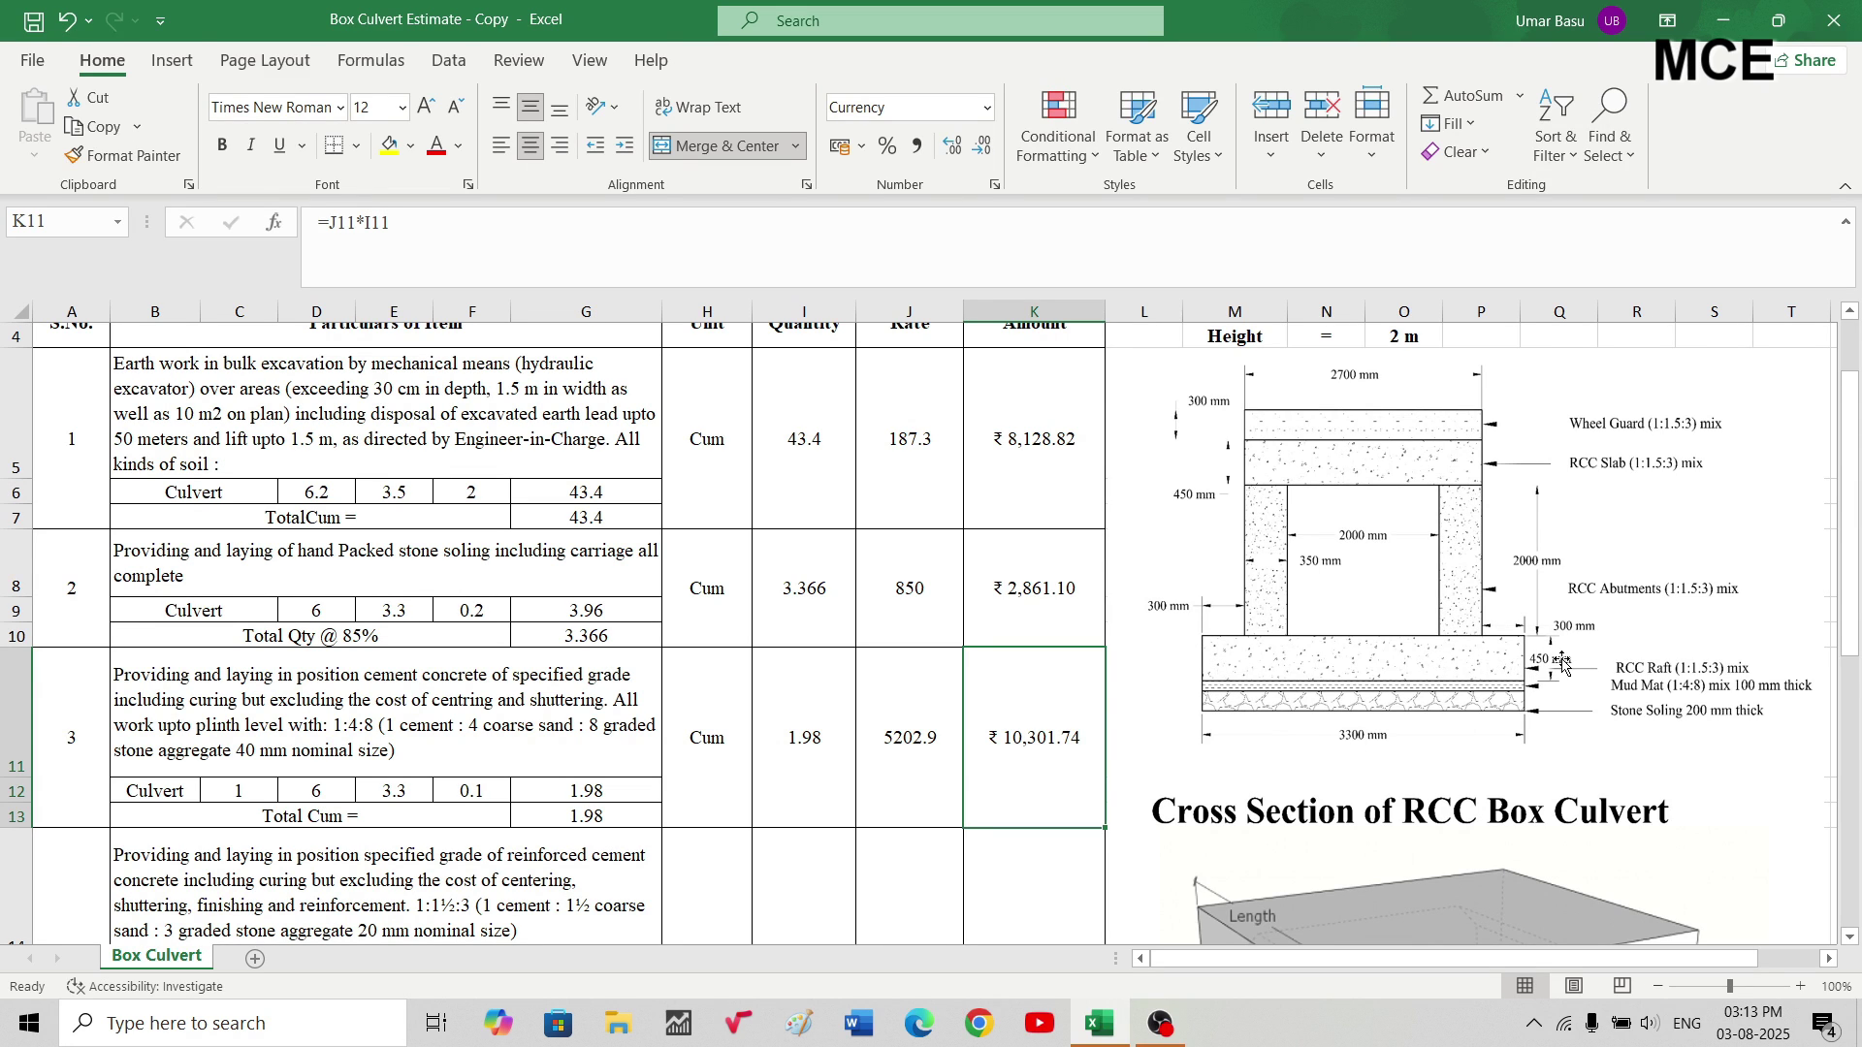
{"action": "scroll", "coordinate": [1400, 676], "scroll_direction": "down", "scroll_amount": 1}
{"action": "scroll", "coordinate": [1256, 652], "scroll_direction": "down", "scroll_amount": 1}
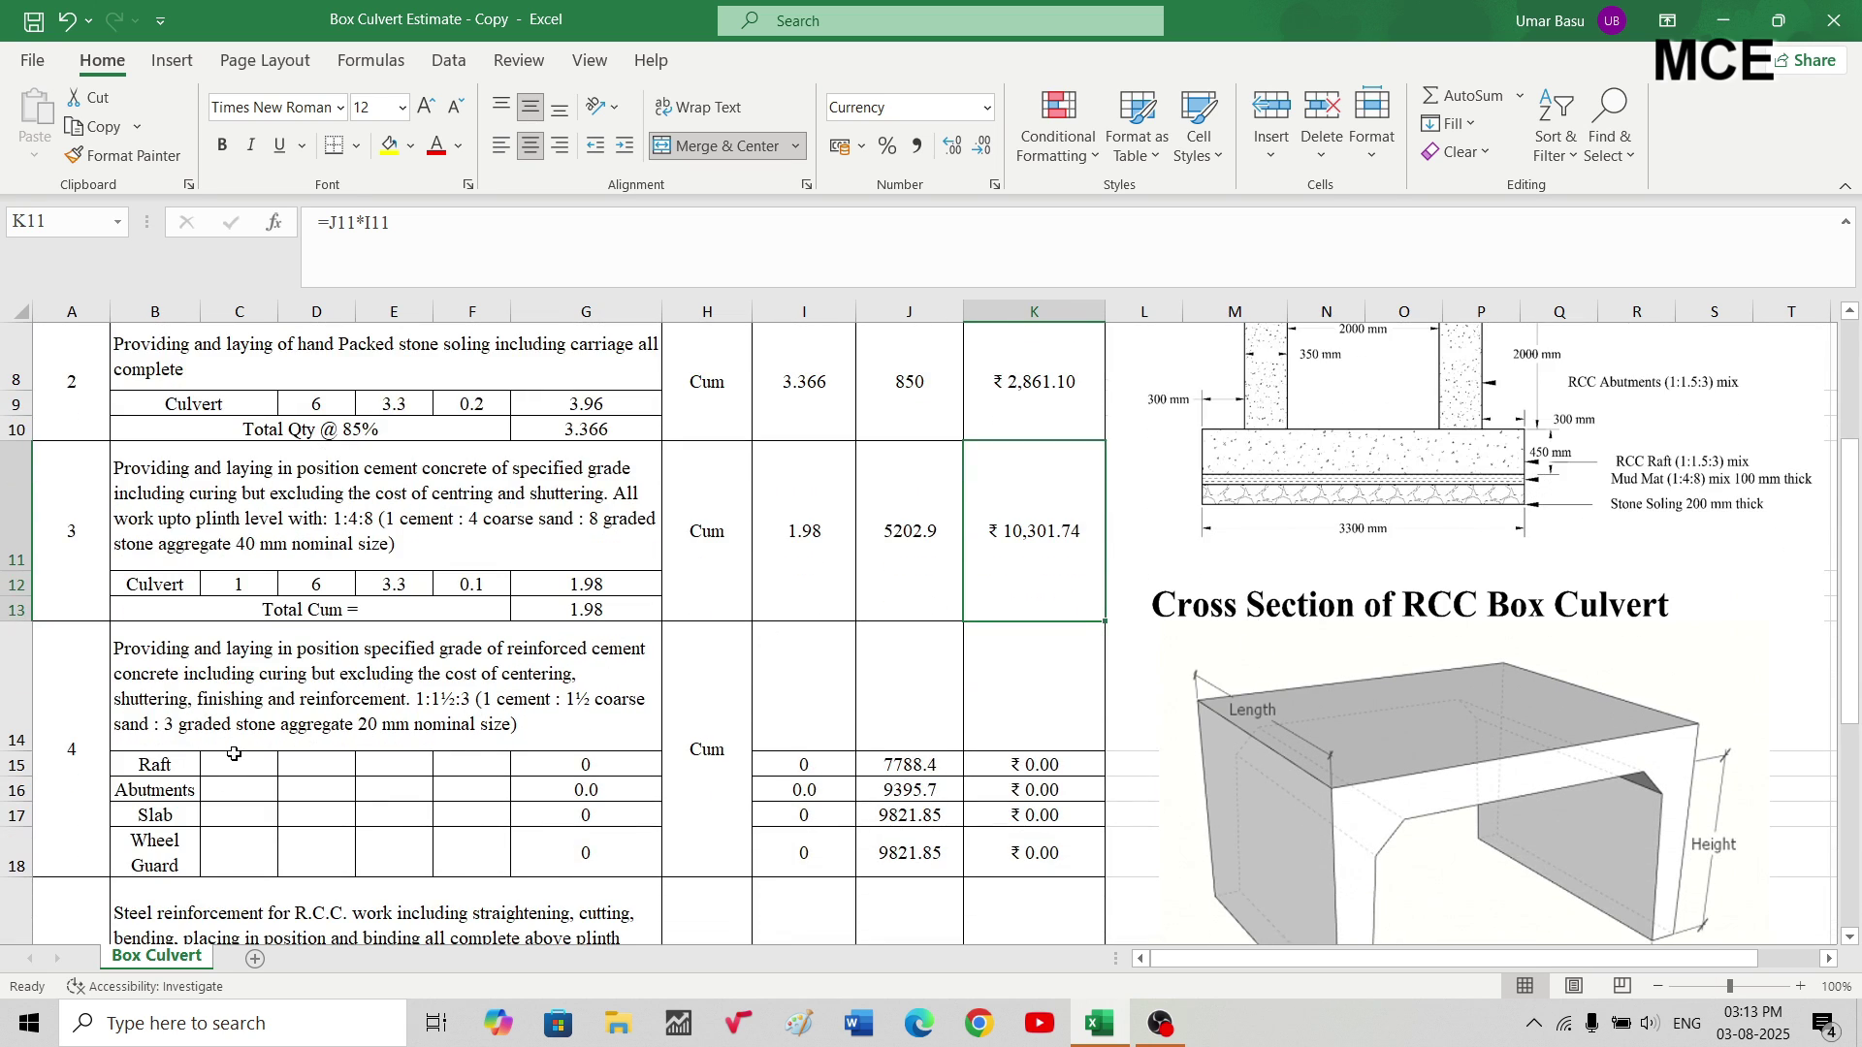
- Fill the raft row, C15:F15, with number 1 and dimensions 6, 3.3 and 0.45, and check its rate and amount
{"action": "left_click", "coordinate": [248, 759]}
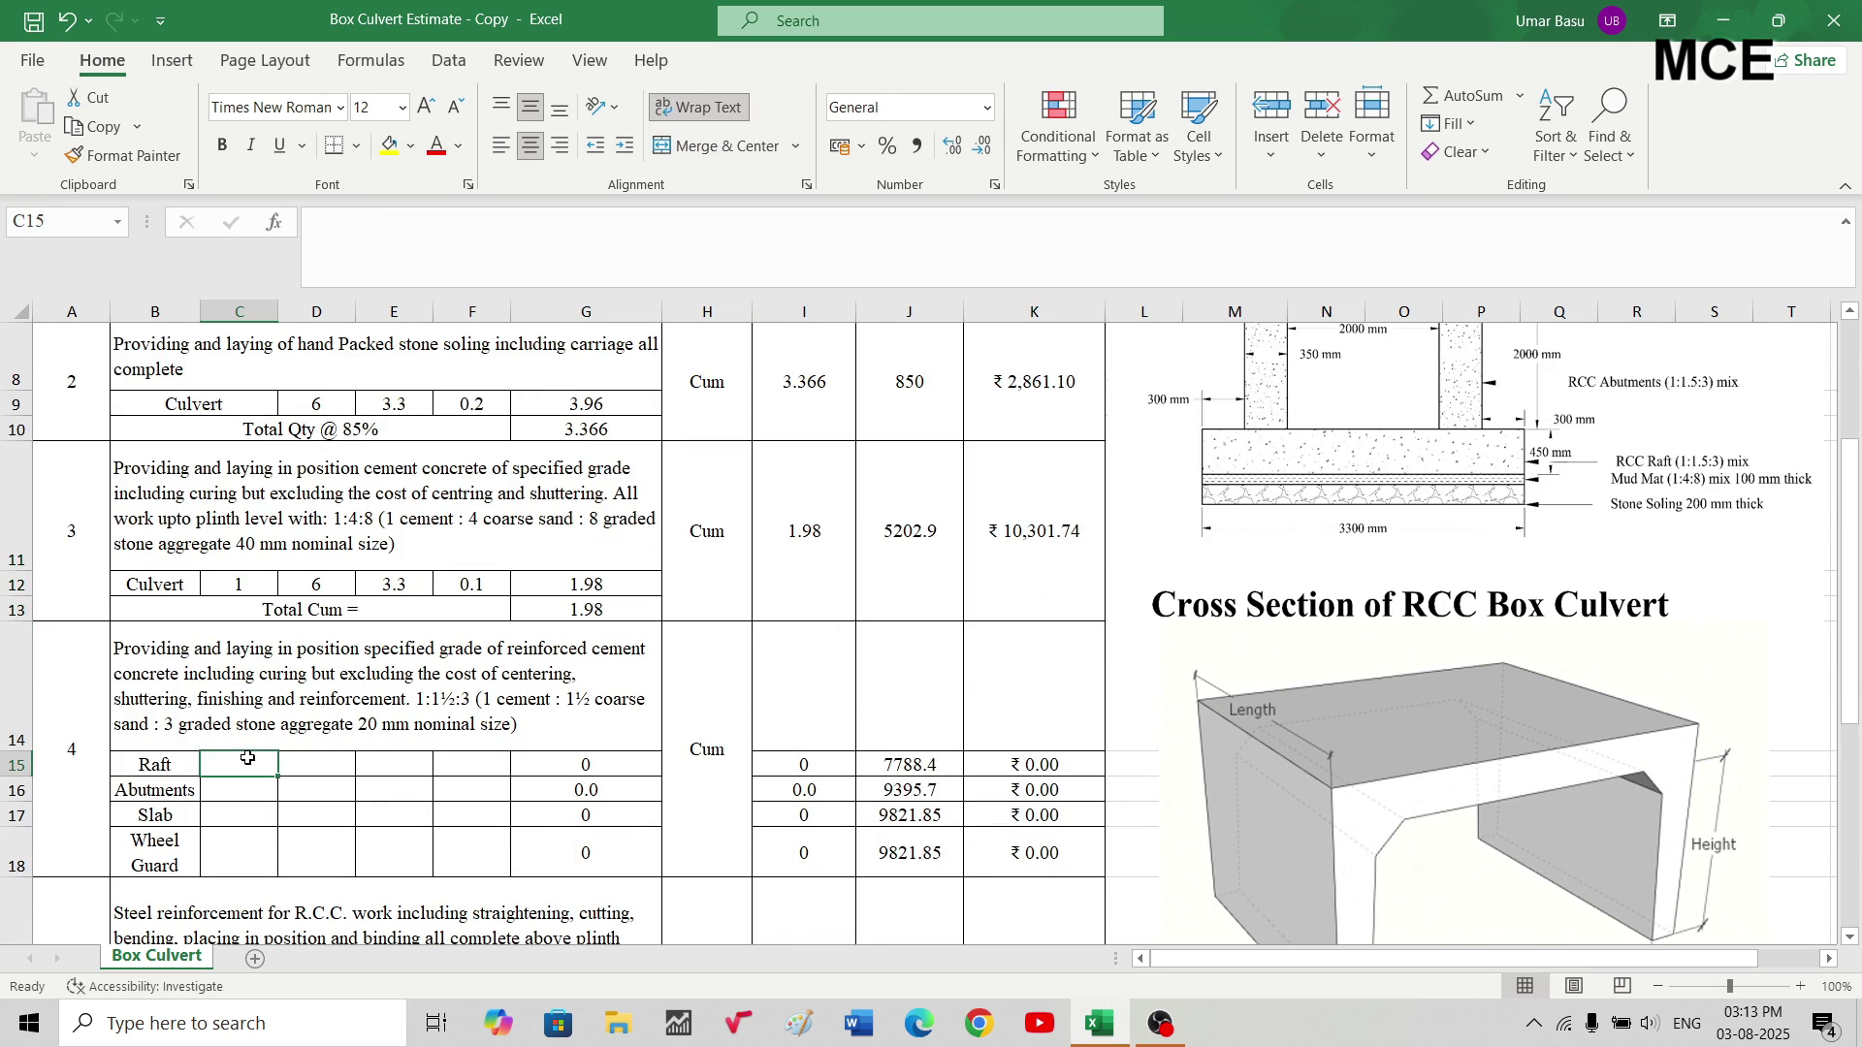
{"action": "type", "text": "1"}
{"action": "key", "text": "Tab"}
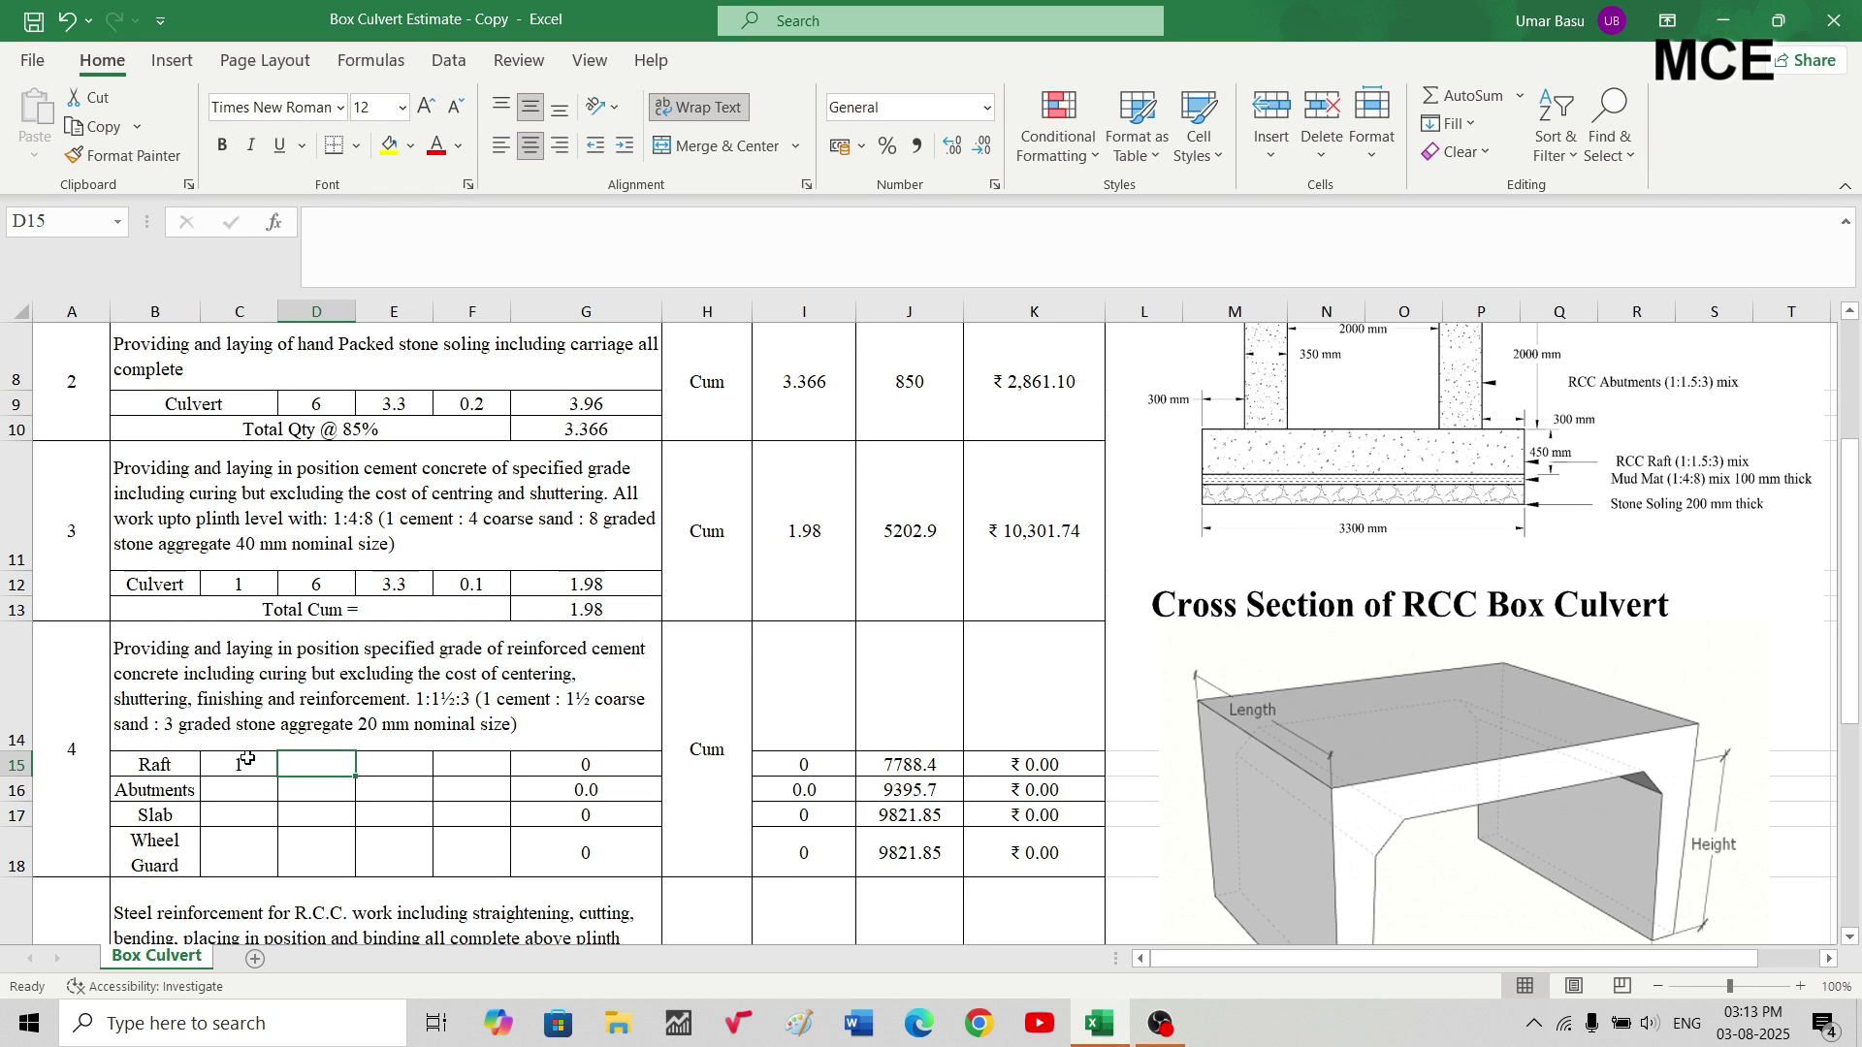
{"action": "type", "text": "6"}
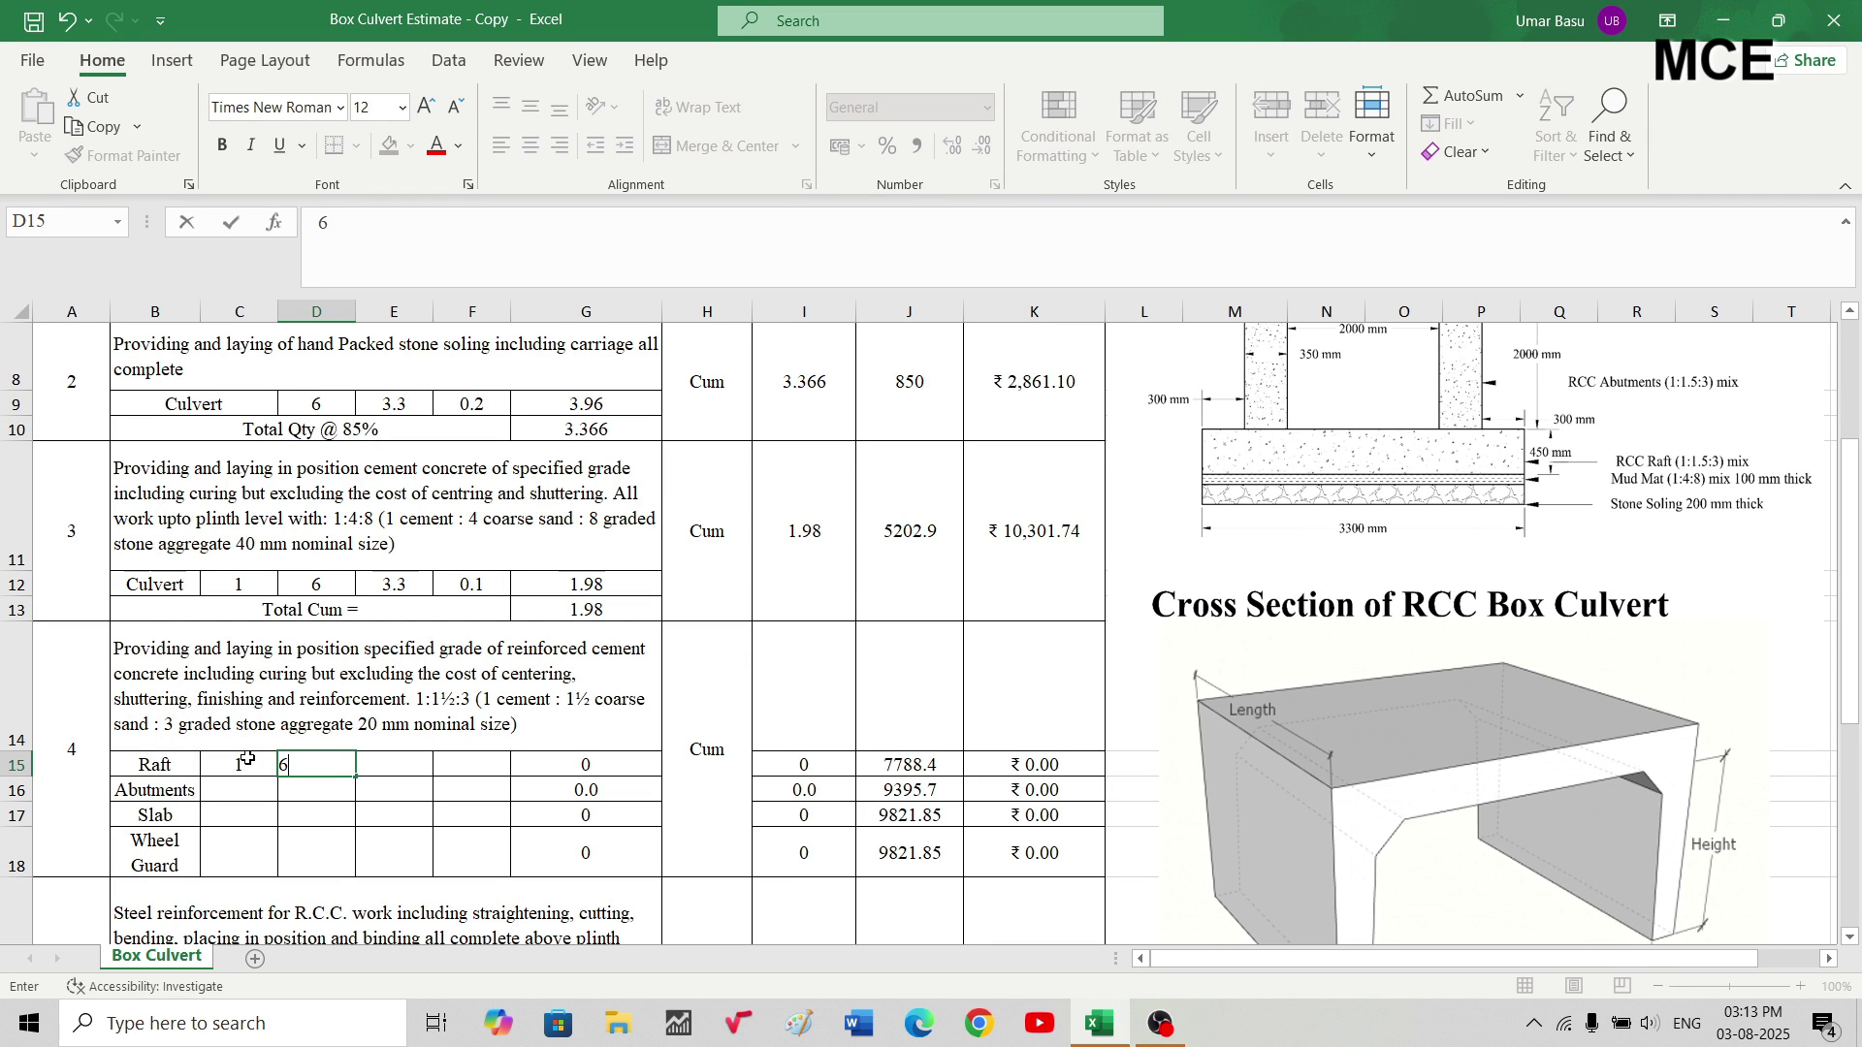
{"action": "key", "text": "Tab"}
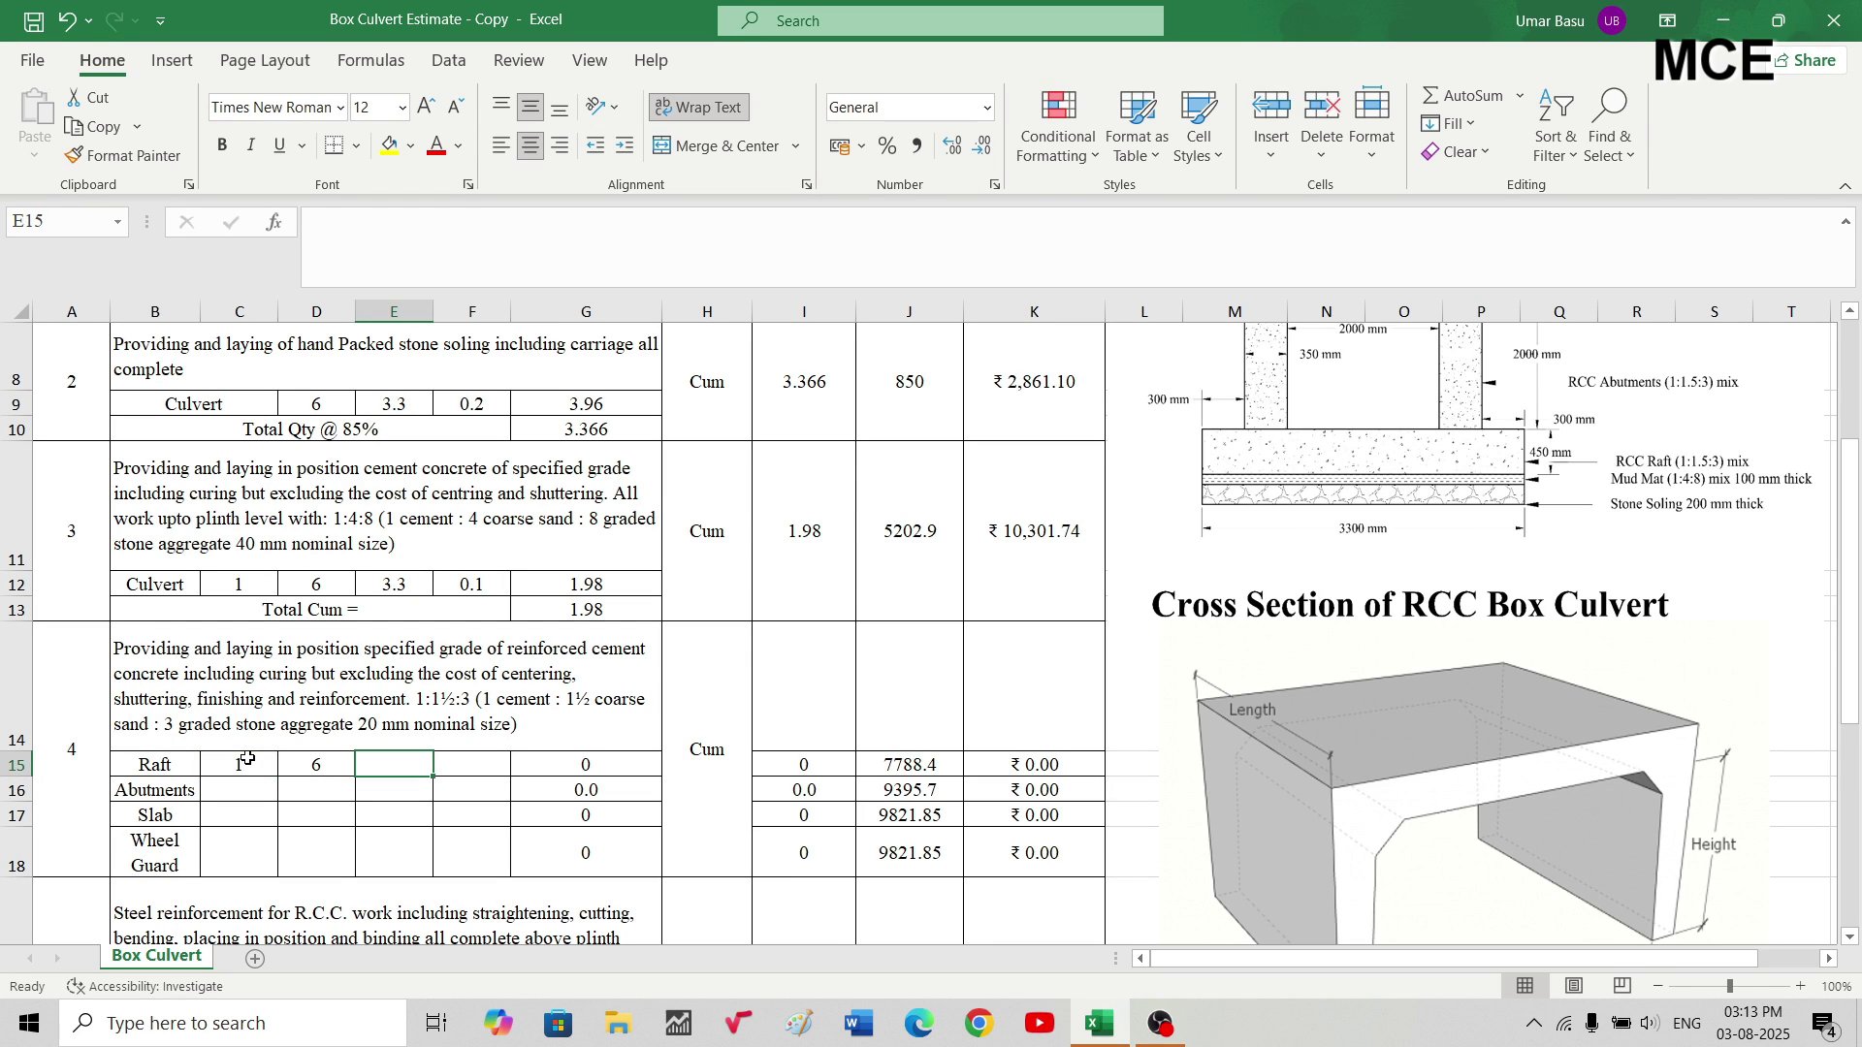
{"action": "type", "text": "3.3"}
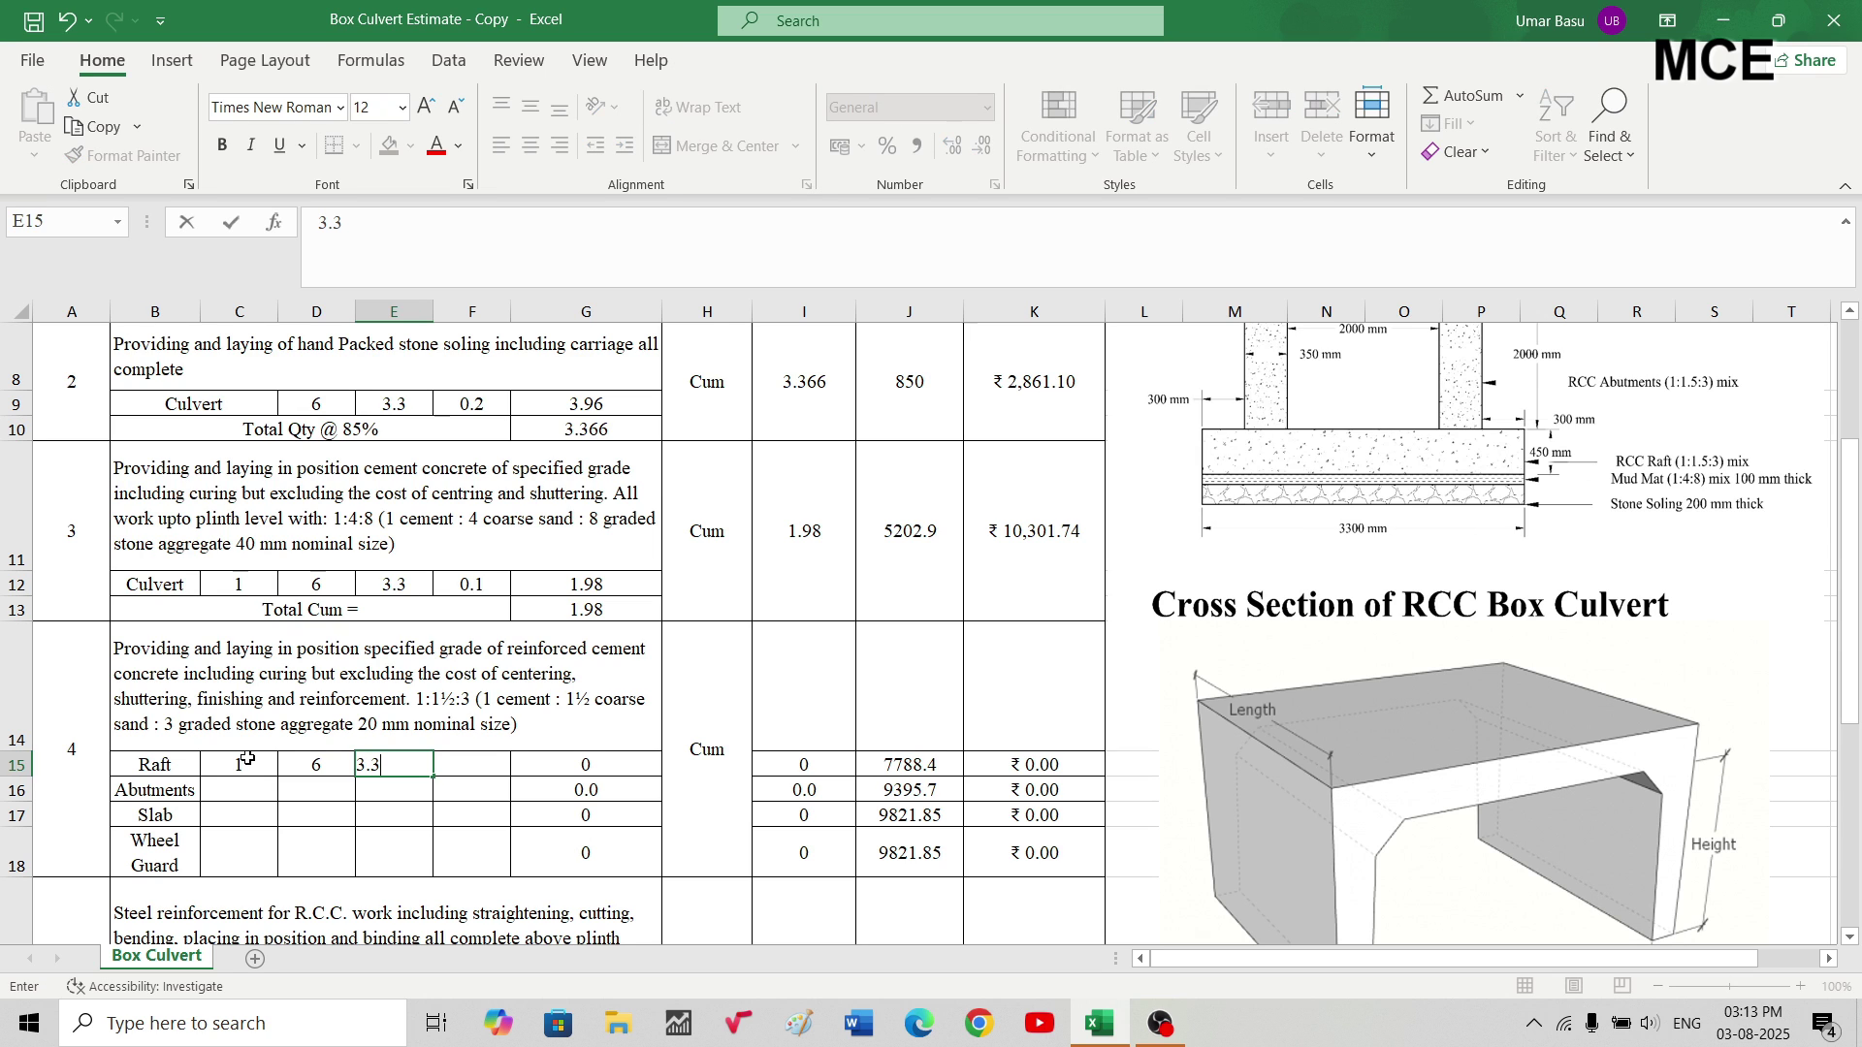
{"action": "key", "text": "Tab"}
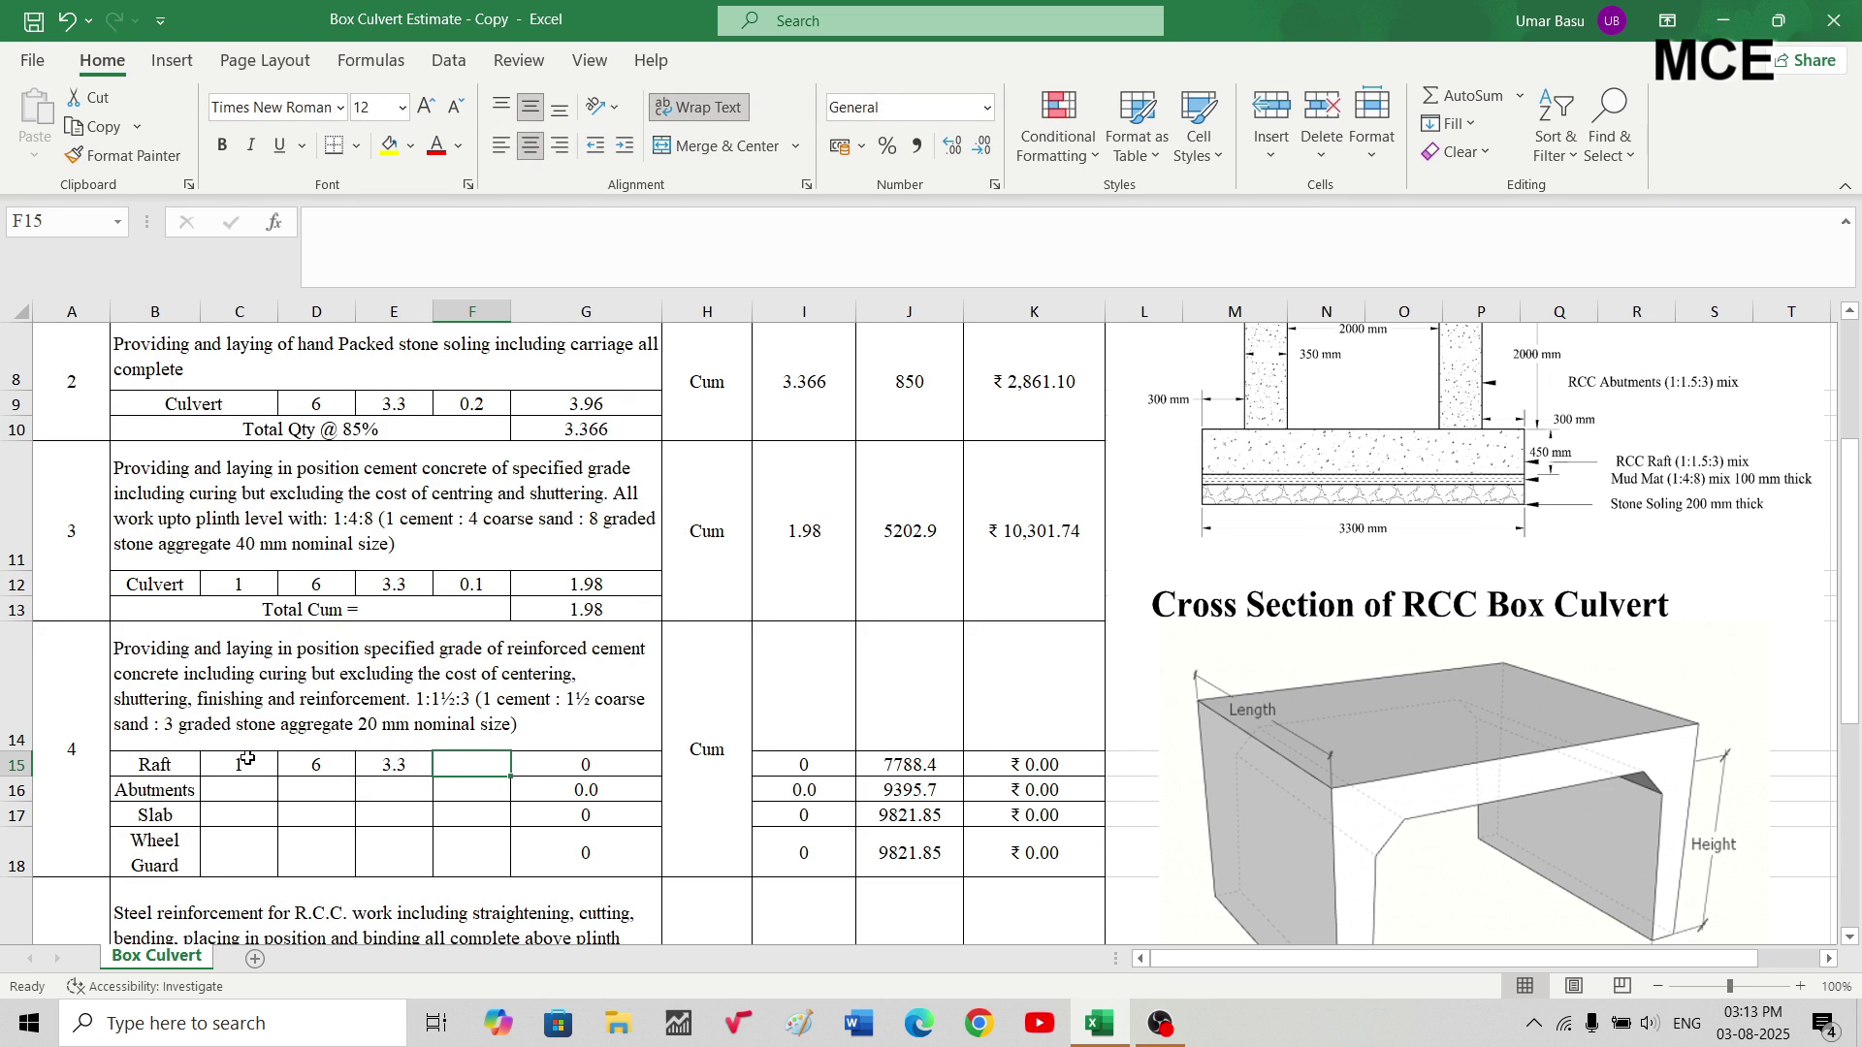
{"action": "type", "text": "0.45"}
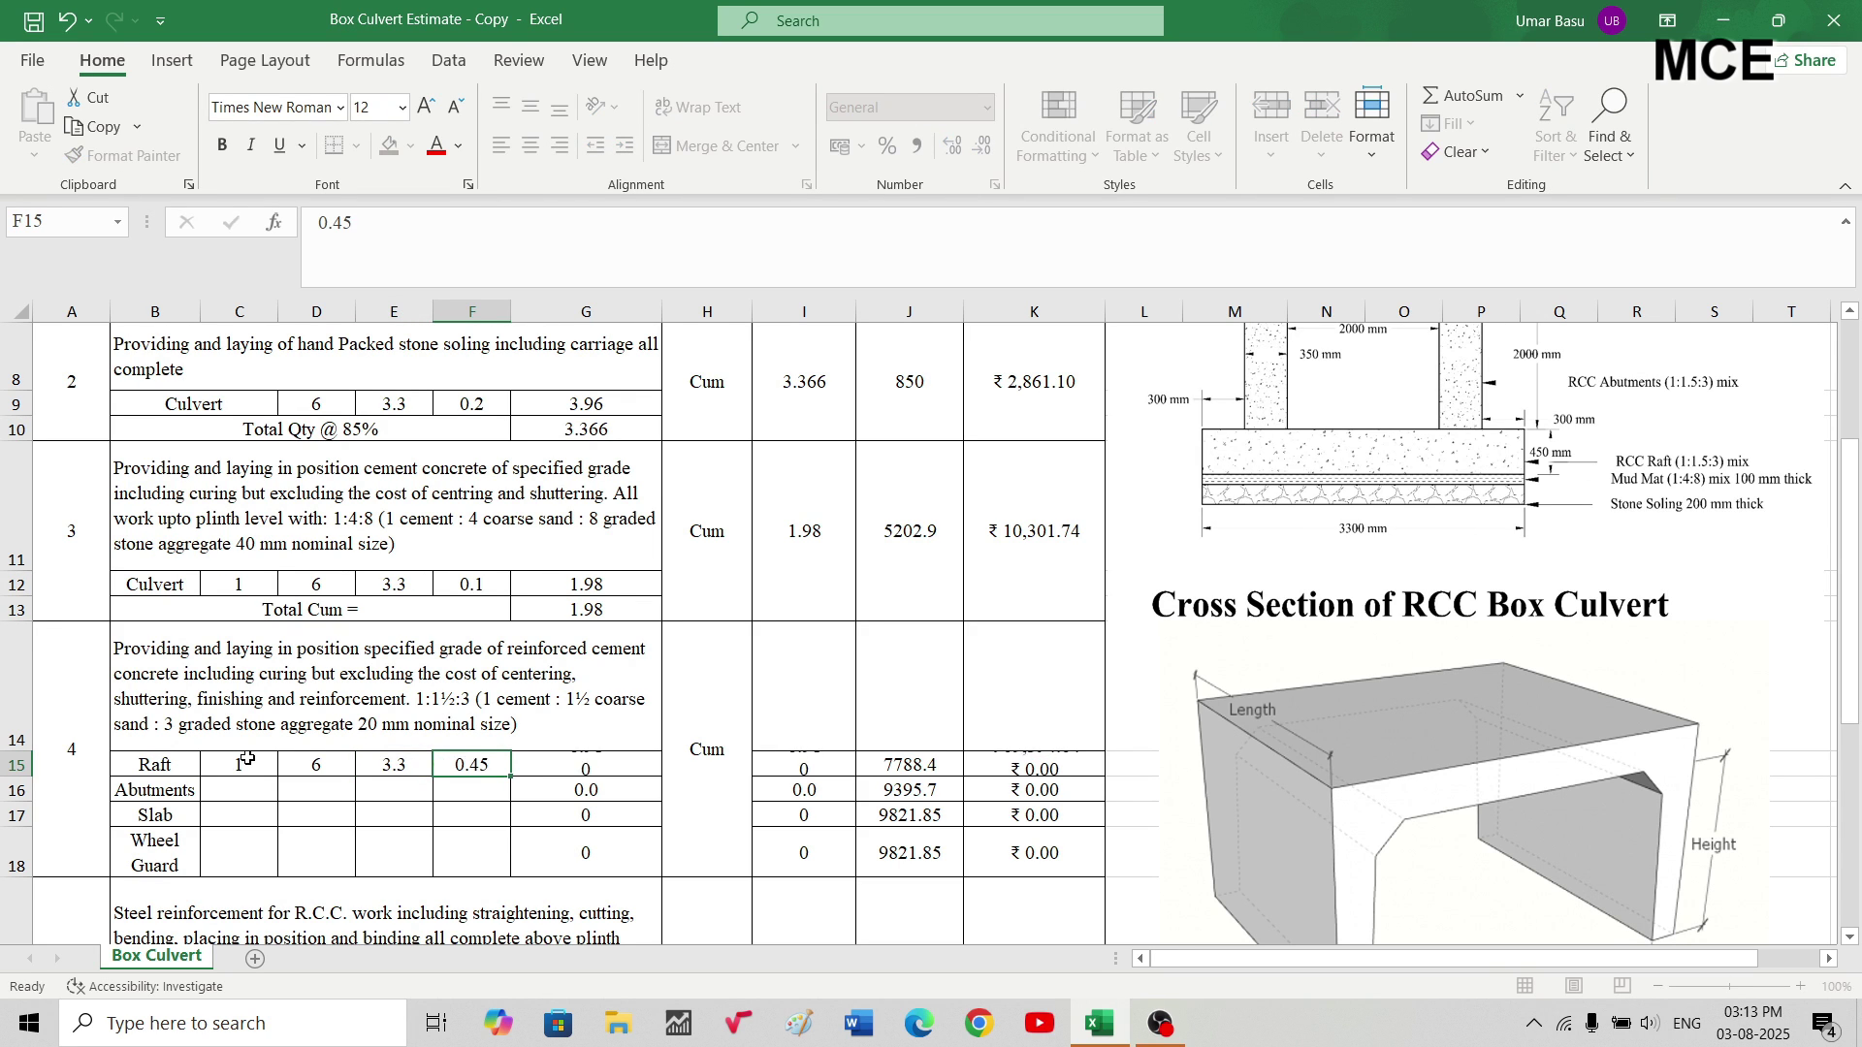
{"action": "key", "text": "Tab"}
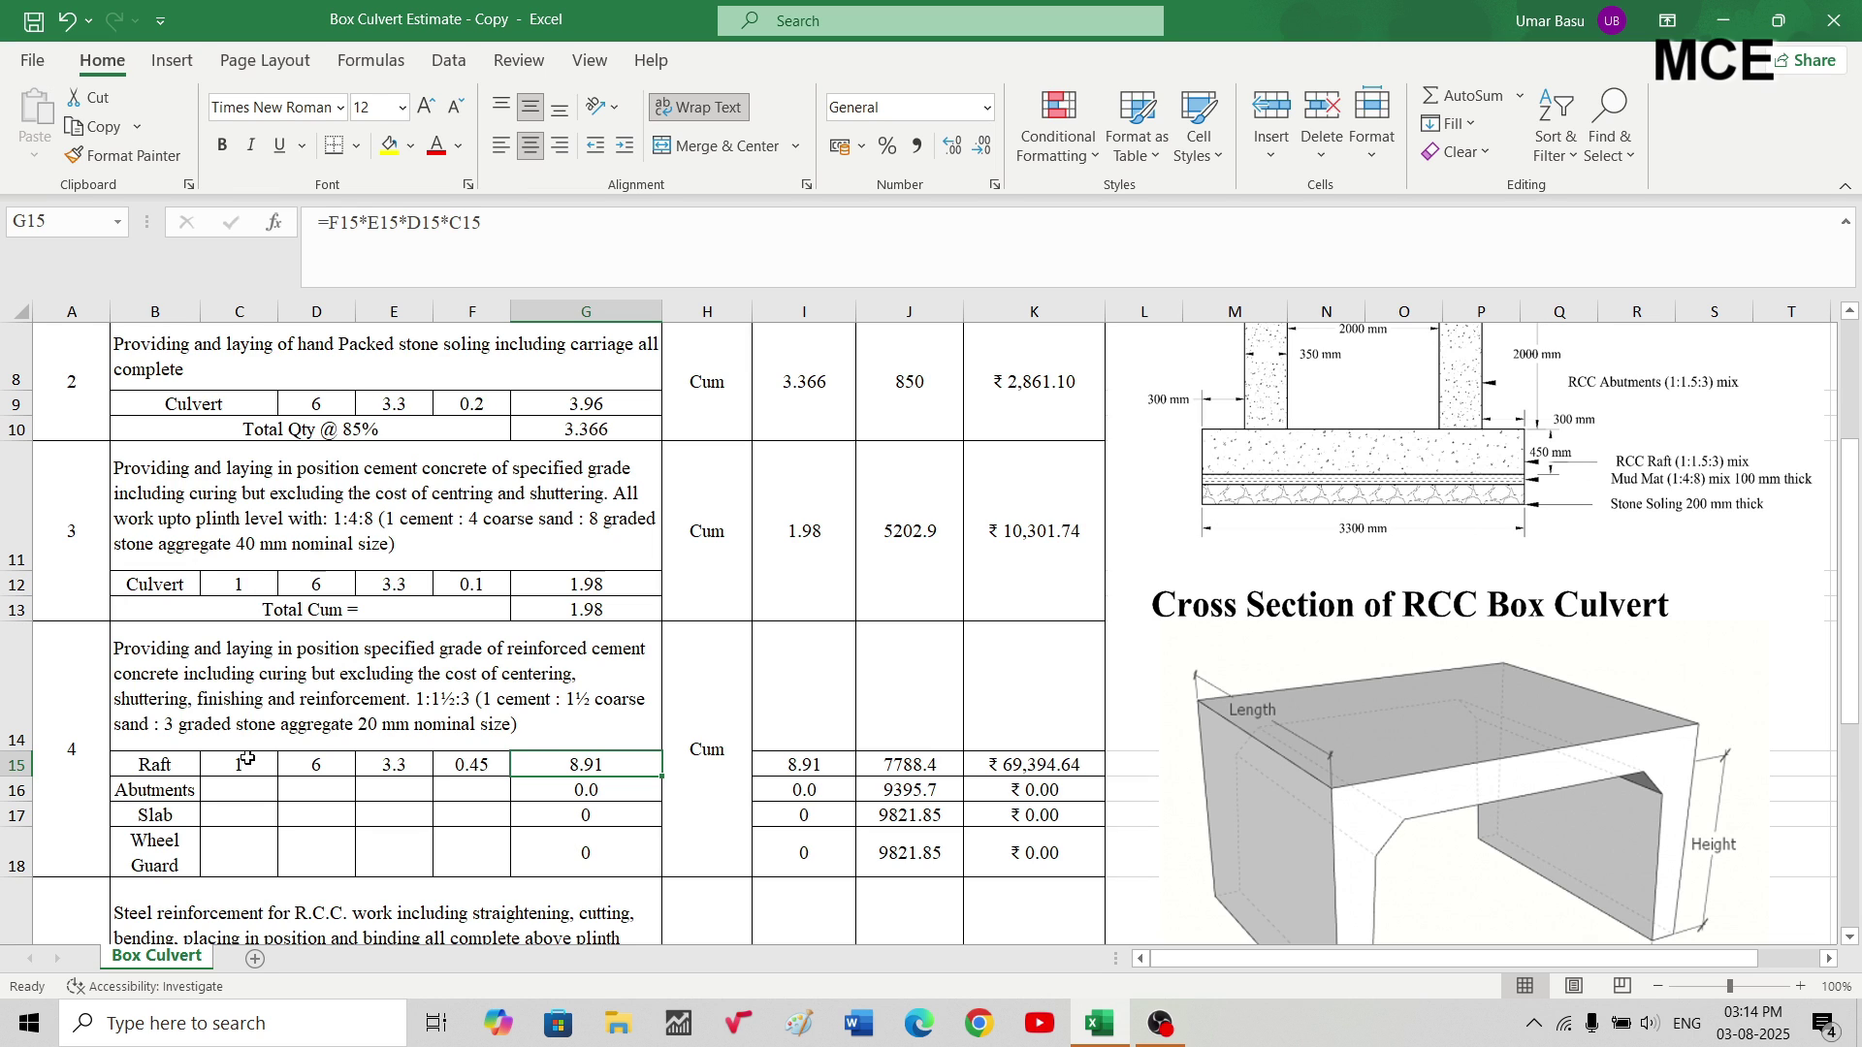
{"action": "left_click", "coordinate": [917, 765]}
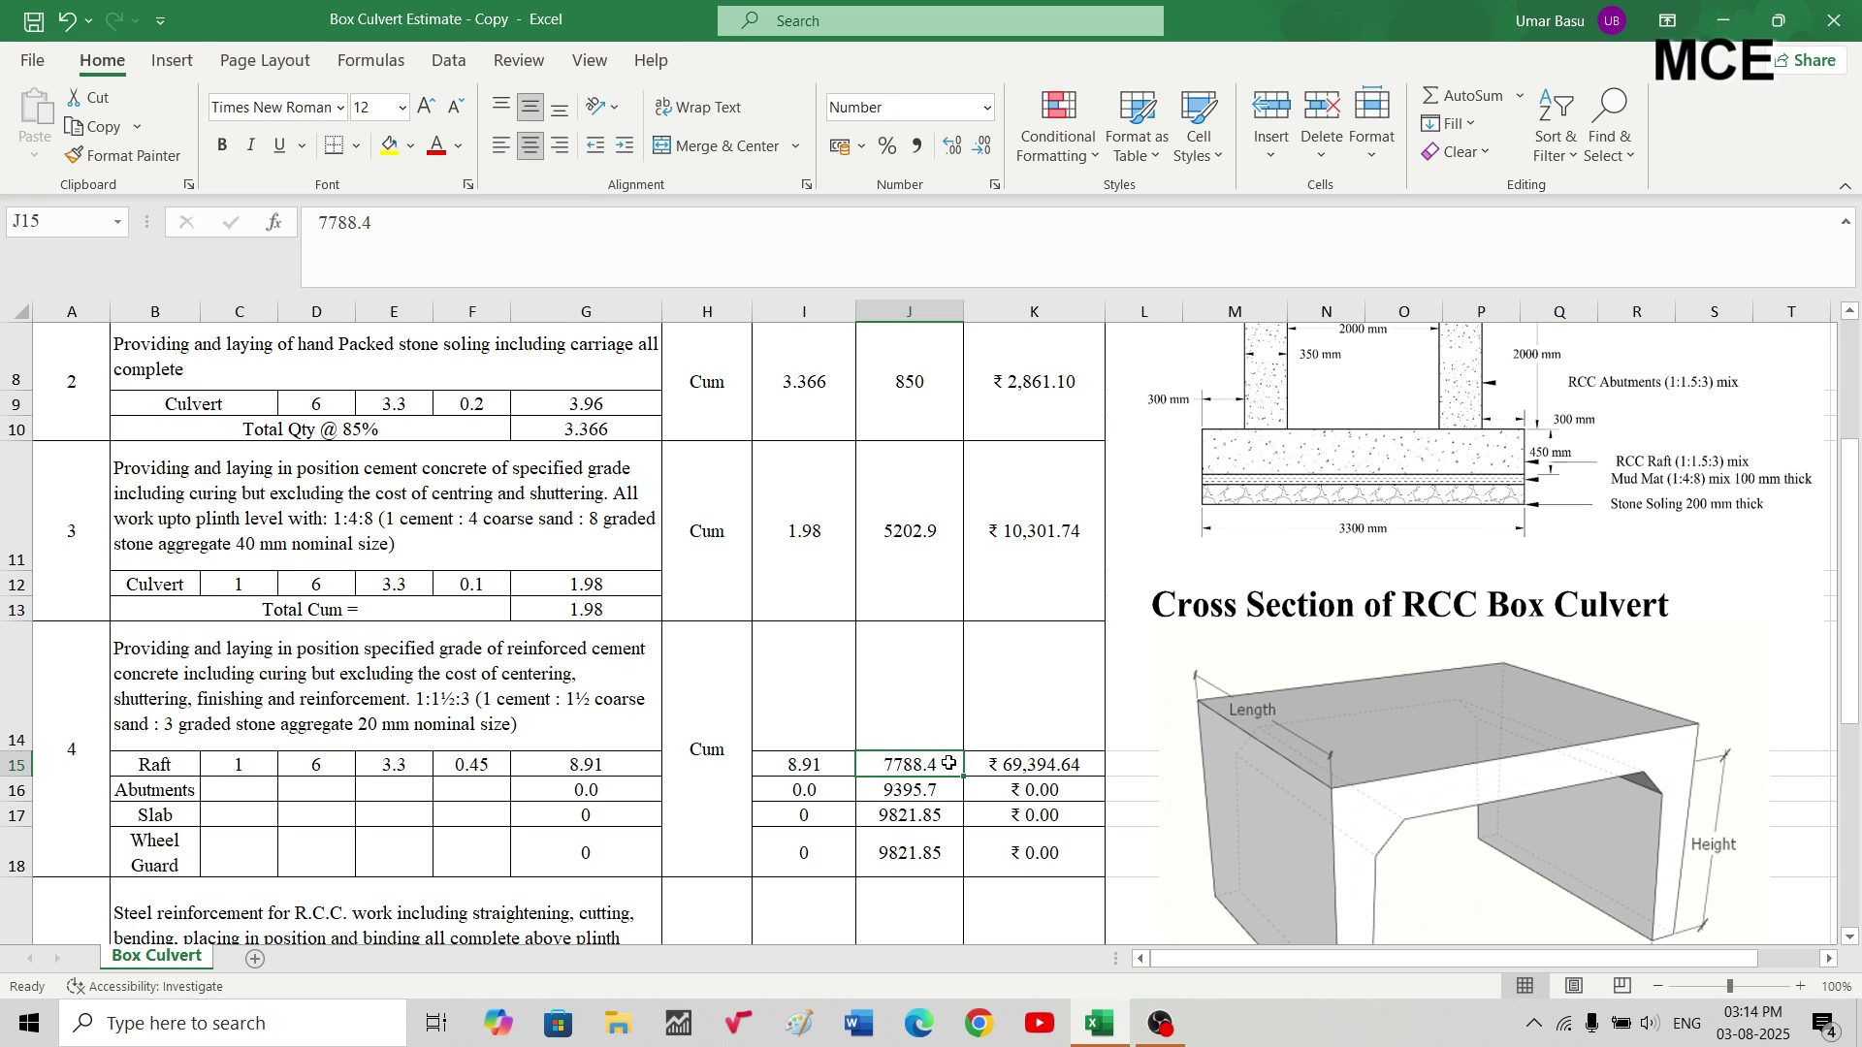
{"action": "left_click", "coordinate": [1056, 768]}
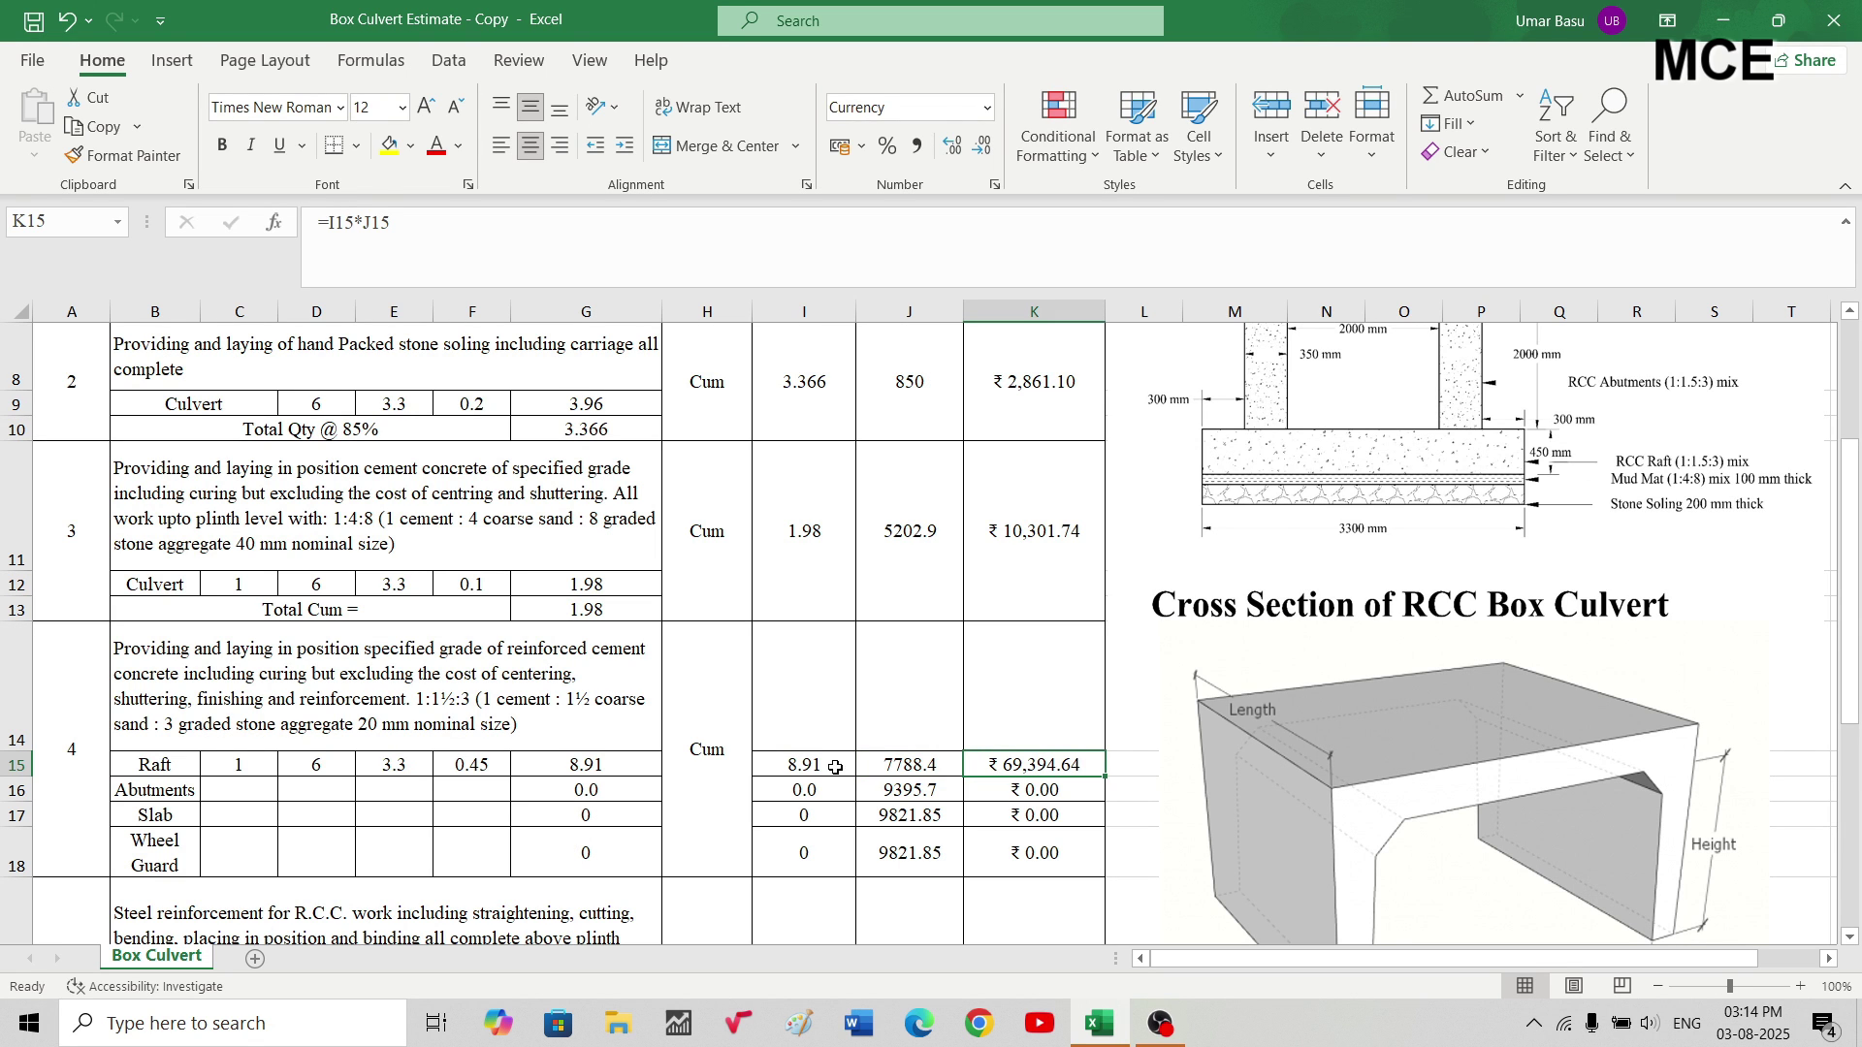
- Consult the abutments in the cross-section and enter number 1 and length 5.4 in the abutments row, C16:D16
{"action": "scroll", "coordinate": [1355, 379], "scroll_direction": "up", "scroll_amount": 1}
{"action": "scroll", "coordinate": [1314, 499], "scroll_direction": "up", "scroll_amount": 1}
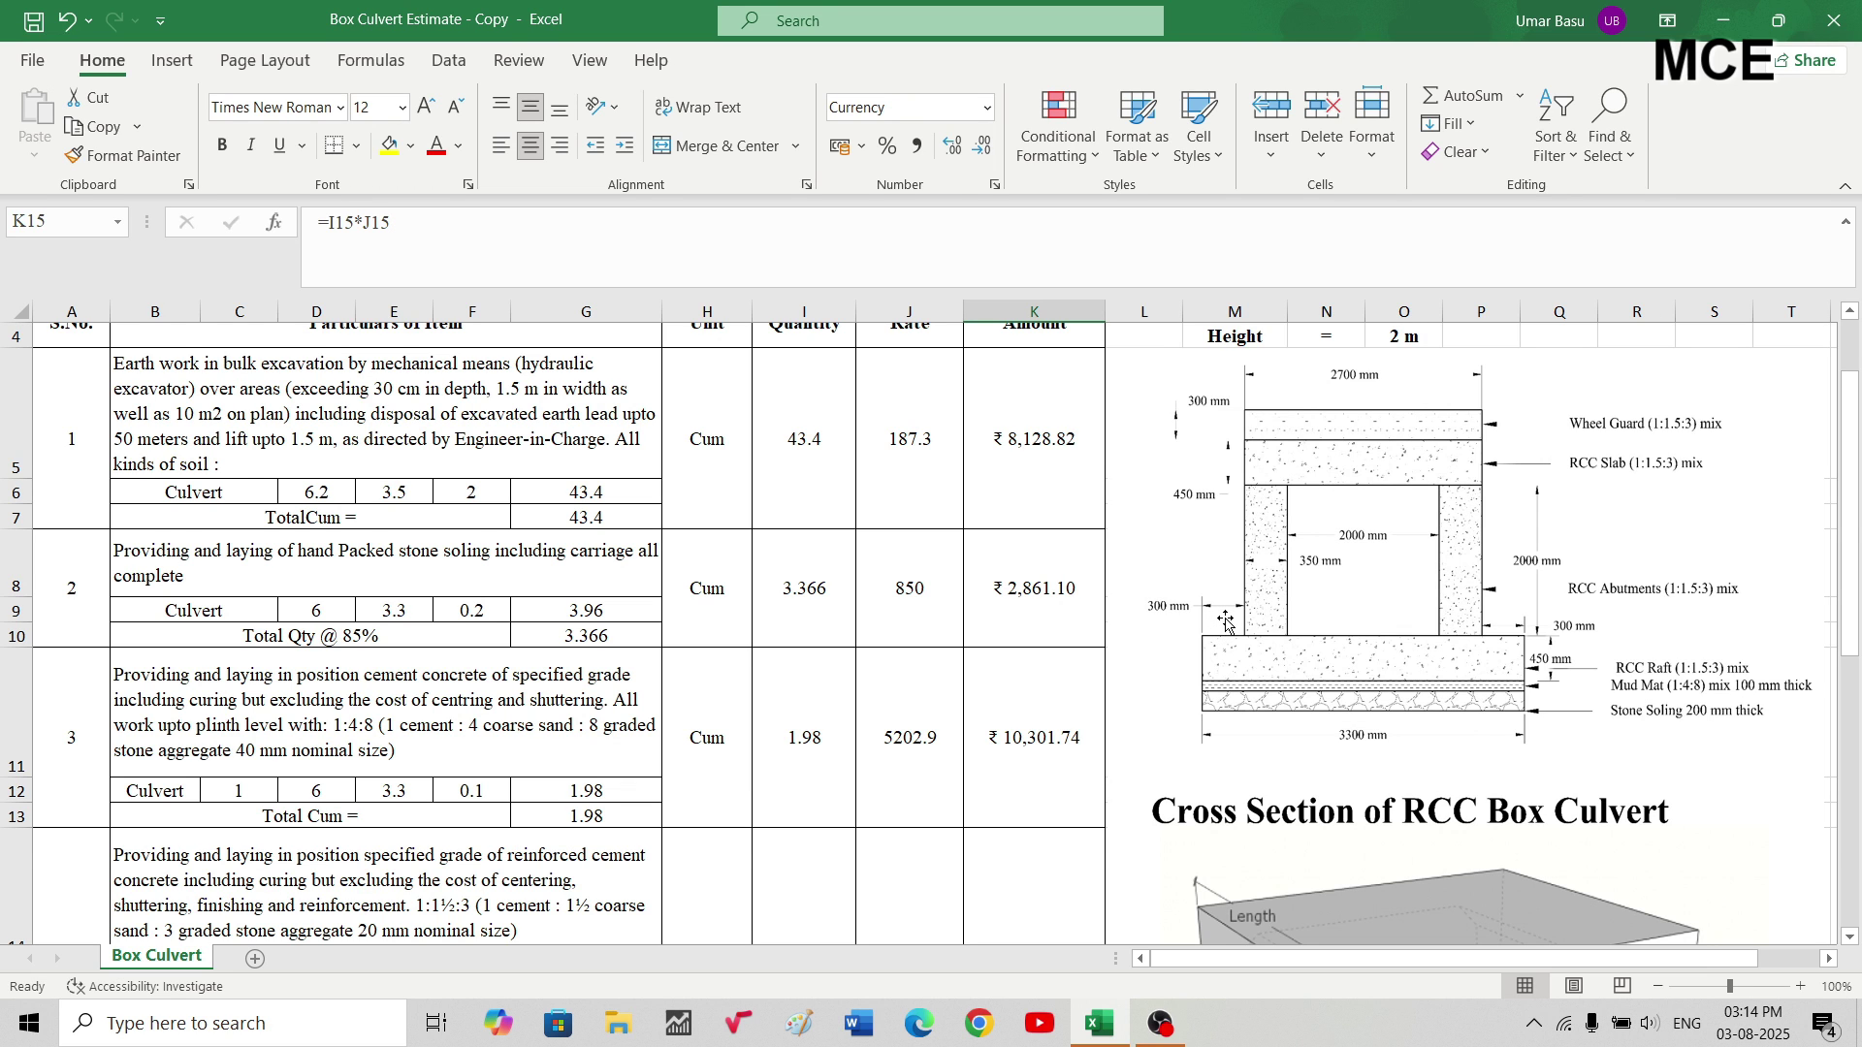
{"action": "scroll", "coordinate": [1225, 622], "scroll_direction": "down", "scroll_amount": 2}
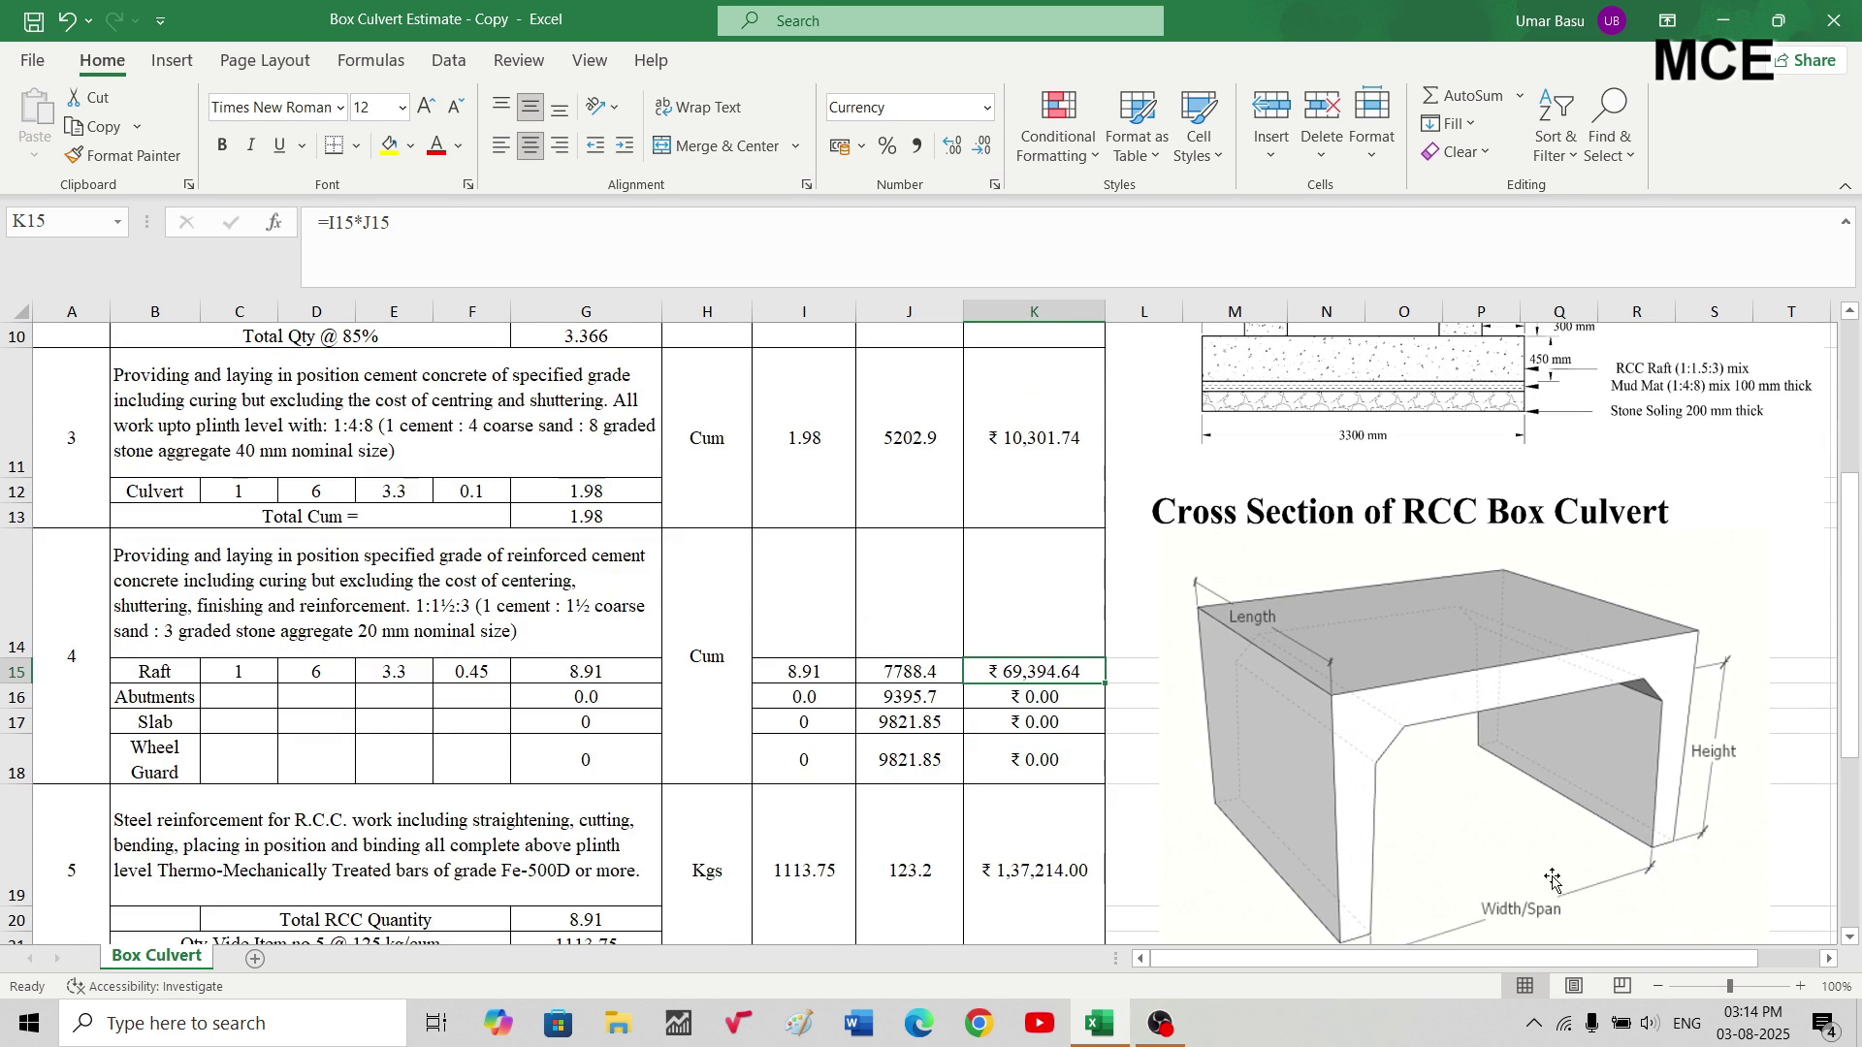
{"action": "scroll", "coordinate": [1357, 580], "scroll_direction": "up", "scroll_amount": 2}
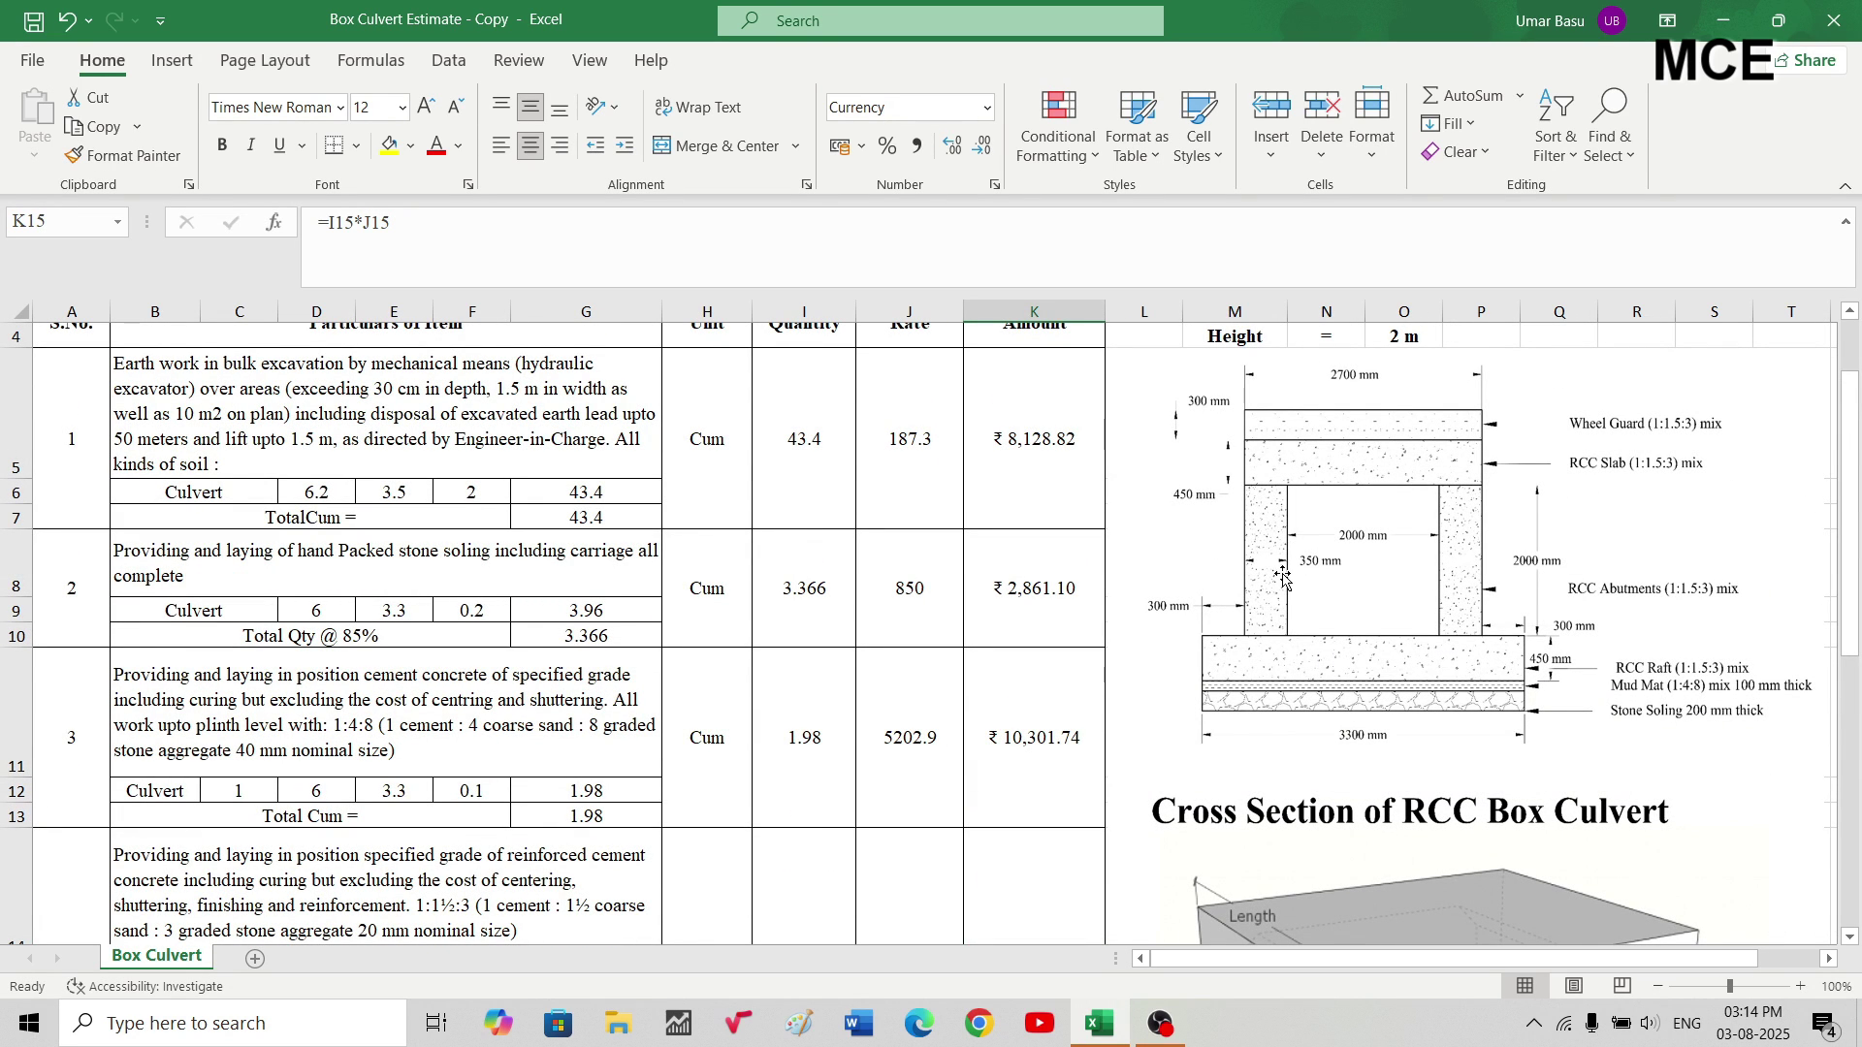
{"action": "scroll", "coordinate": [1283, 587], "scroll_direction": "down", "scroll_amount": 2}
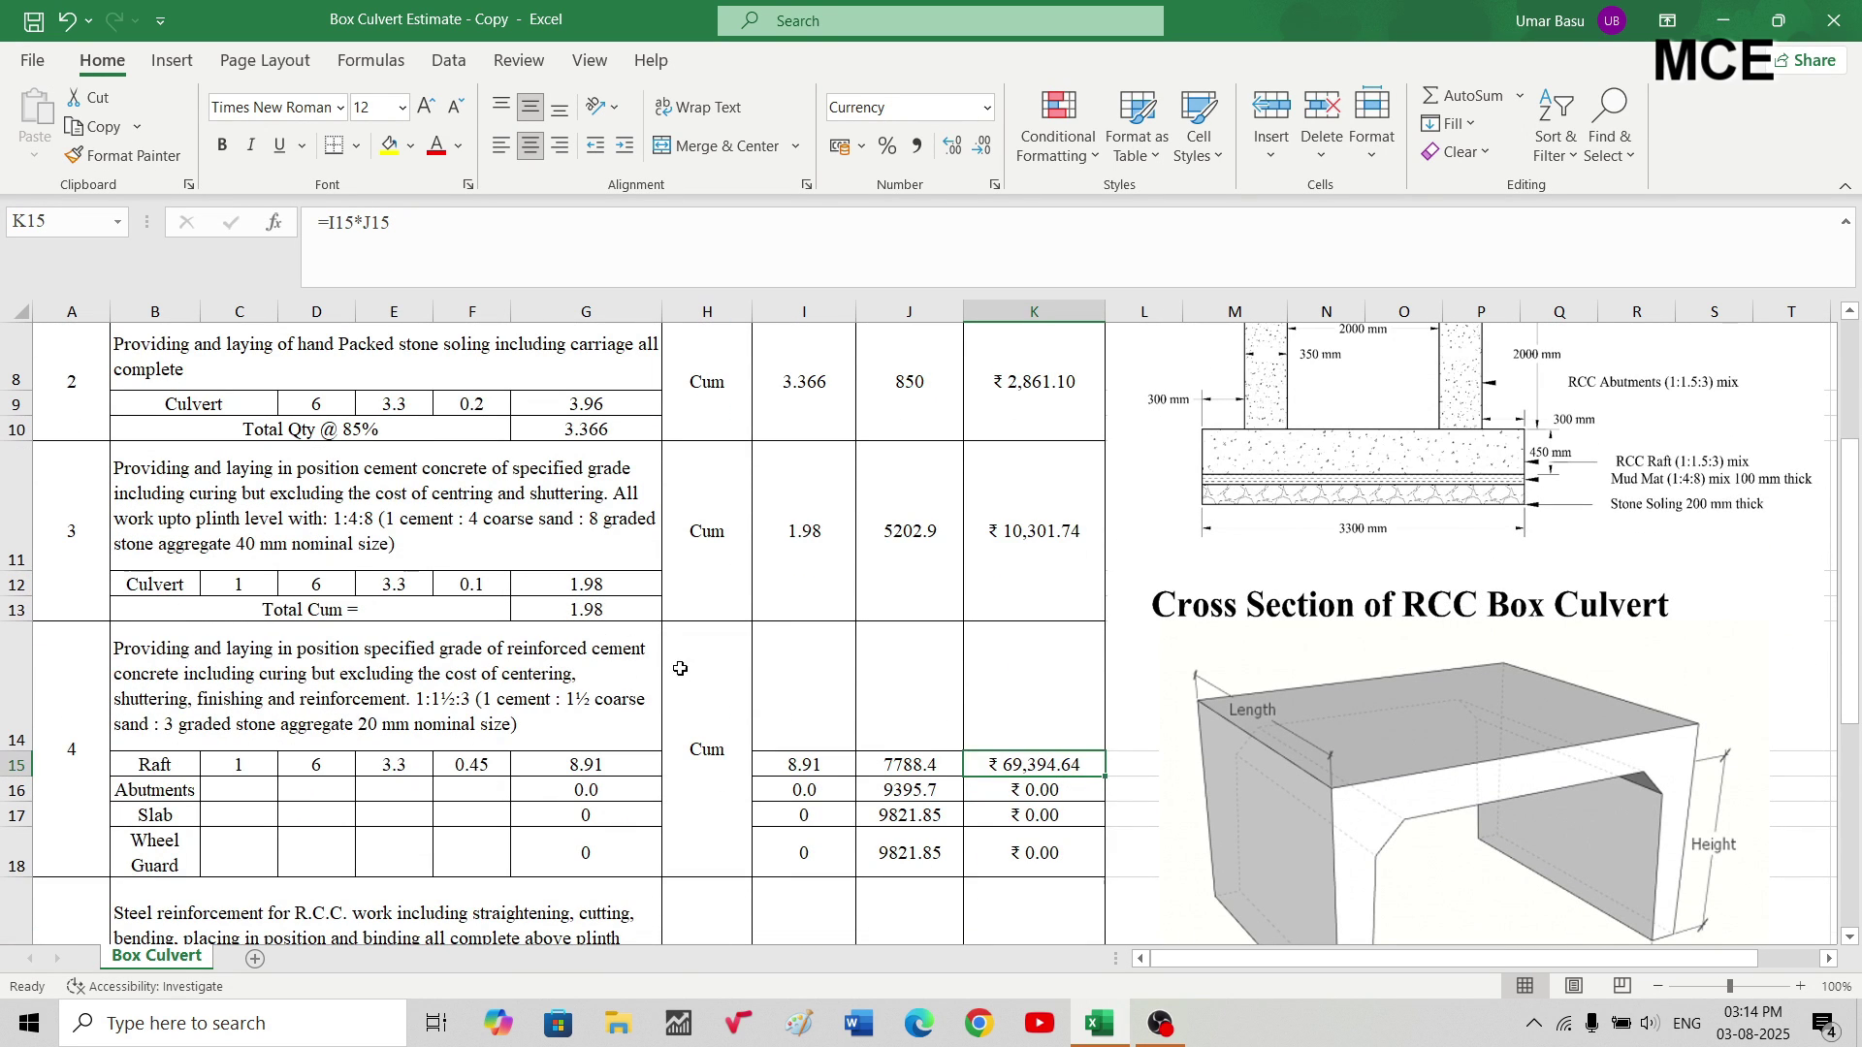
{"action": "scroll", "coordinate": [737, 621], "scroll_direction": "up", "scroll_amount": 1}
{"action": "scroll", "coordinate": [815, 607], "scroll_direction": "down", "scroll_amount": 1}
{"action": "left_click", "coordinate": [250, 790]}
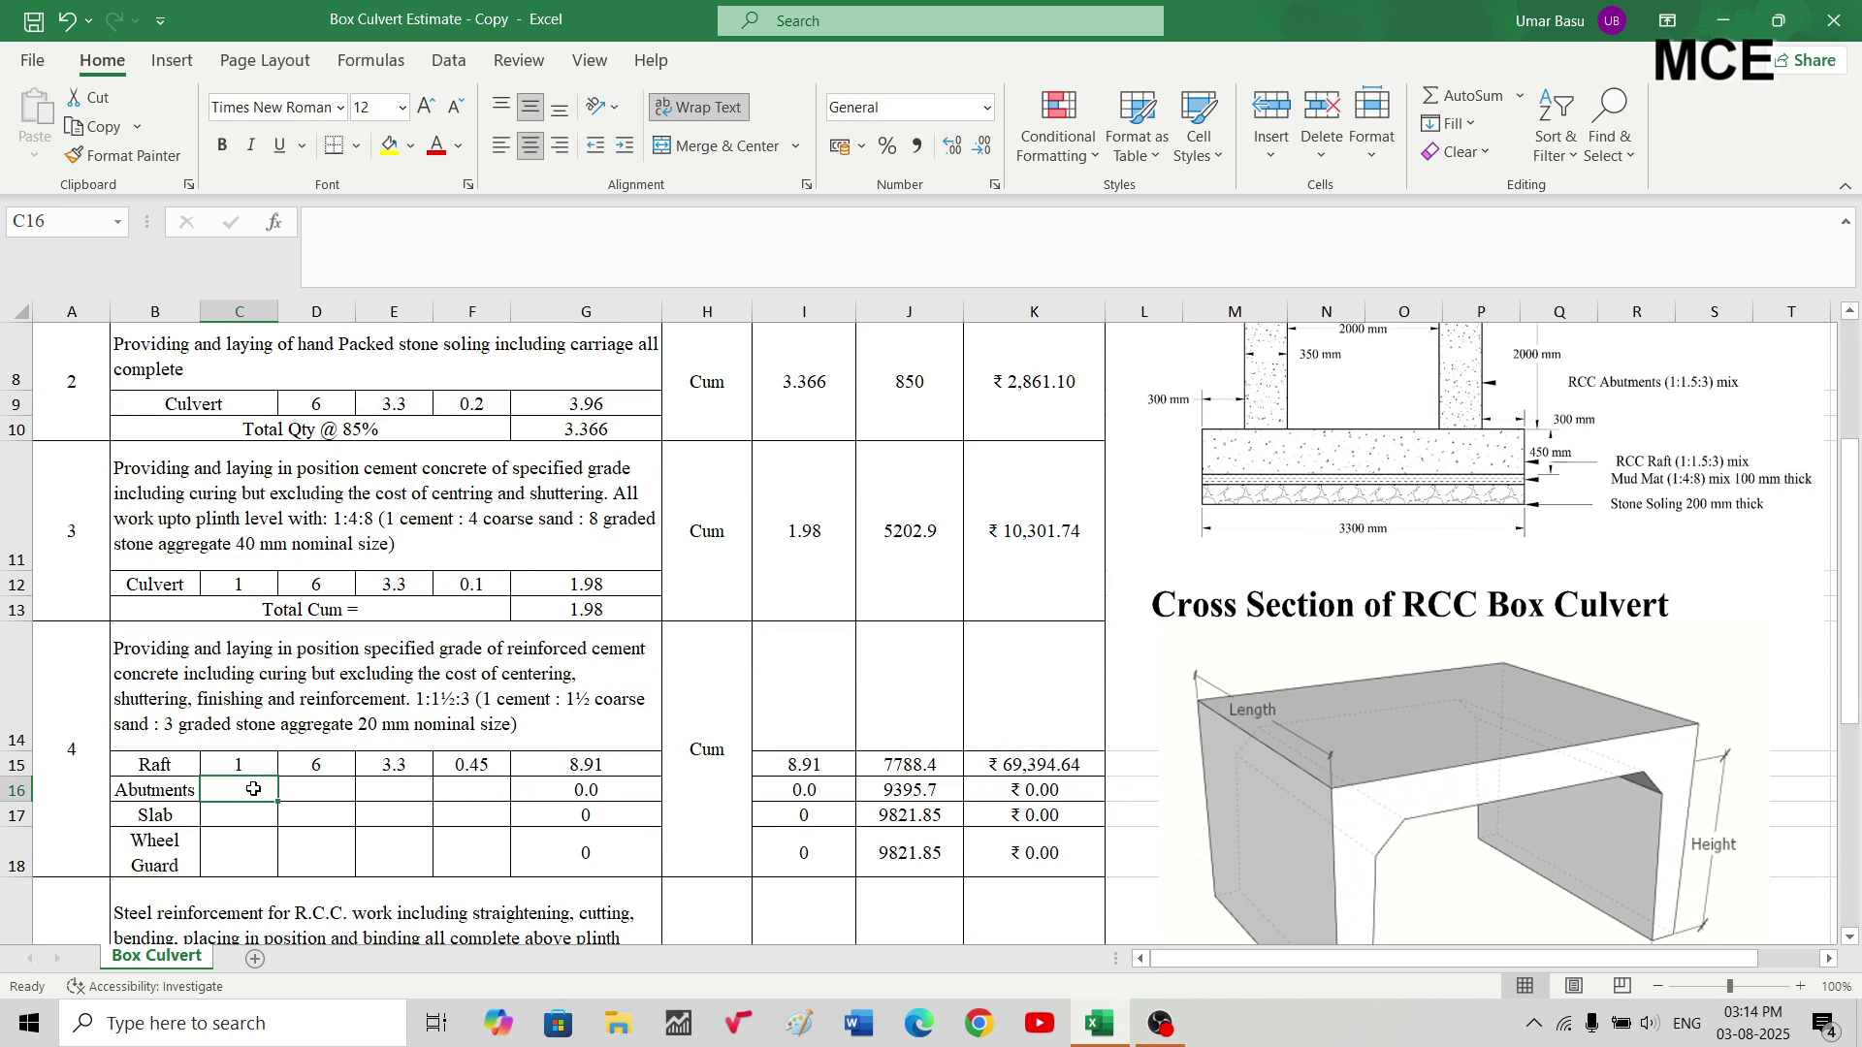
{"action": "type", "text": "1"}
{"action": "key", "text": "Tab"}
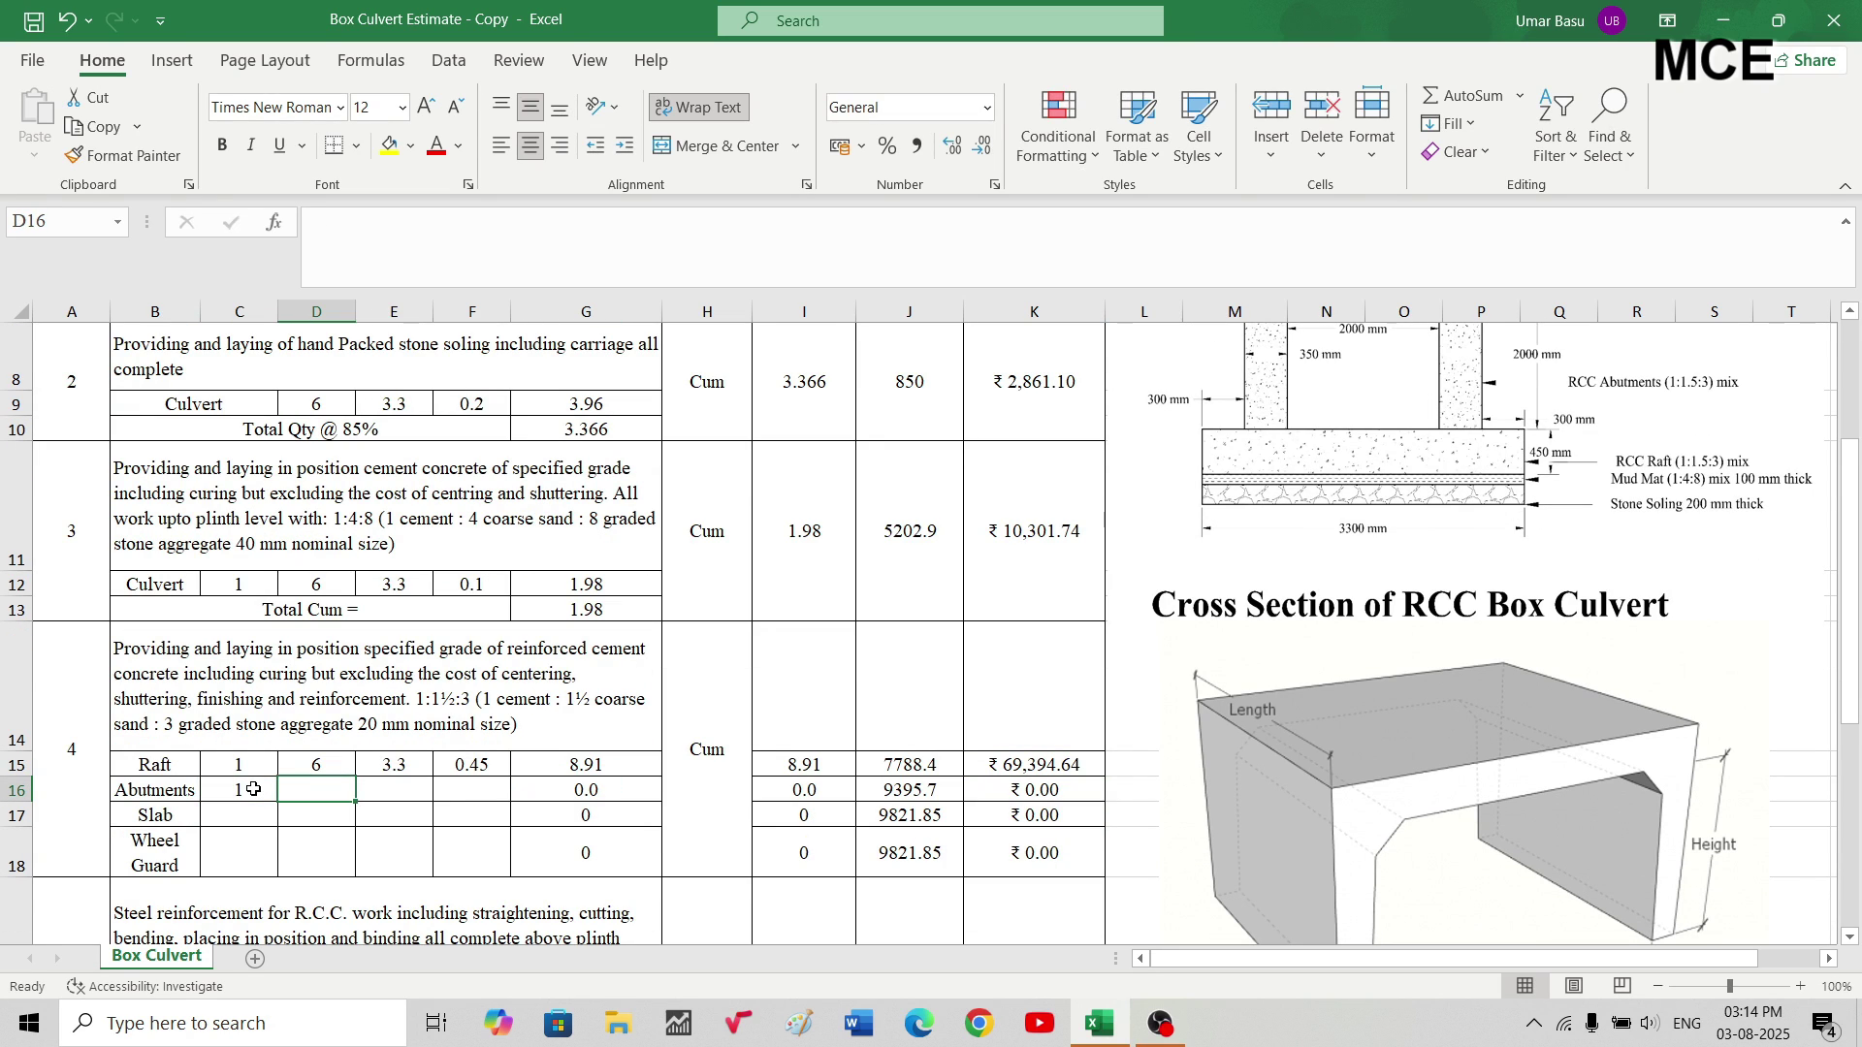
{"action": "type", "text": "5.4"}
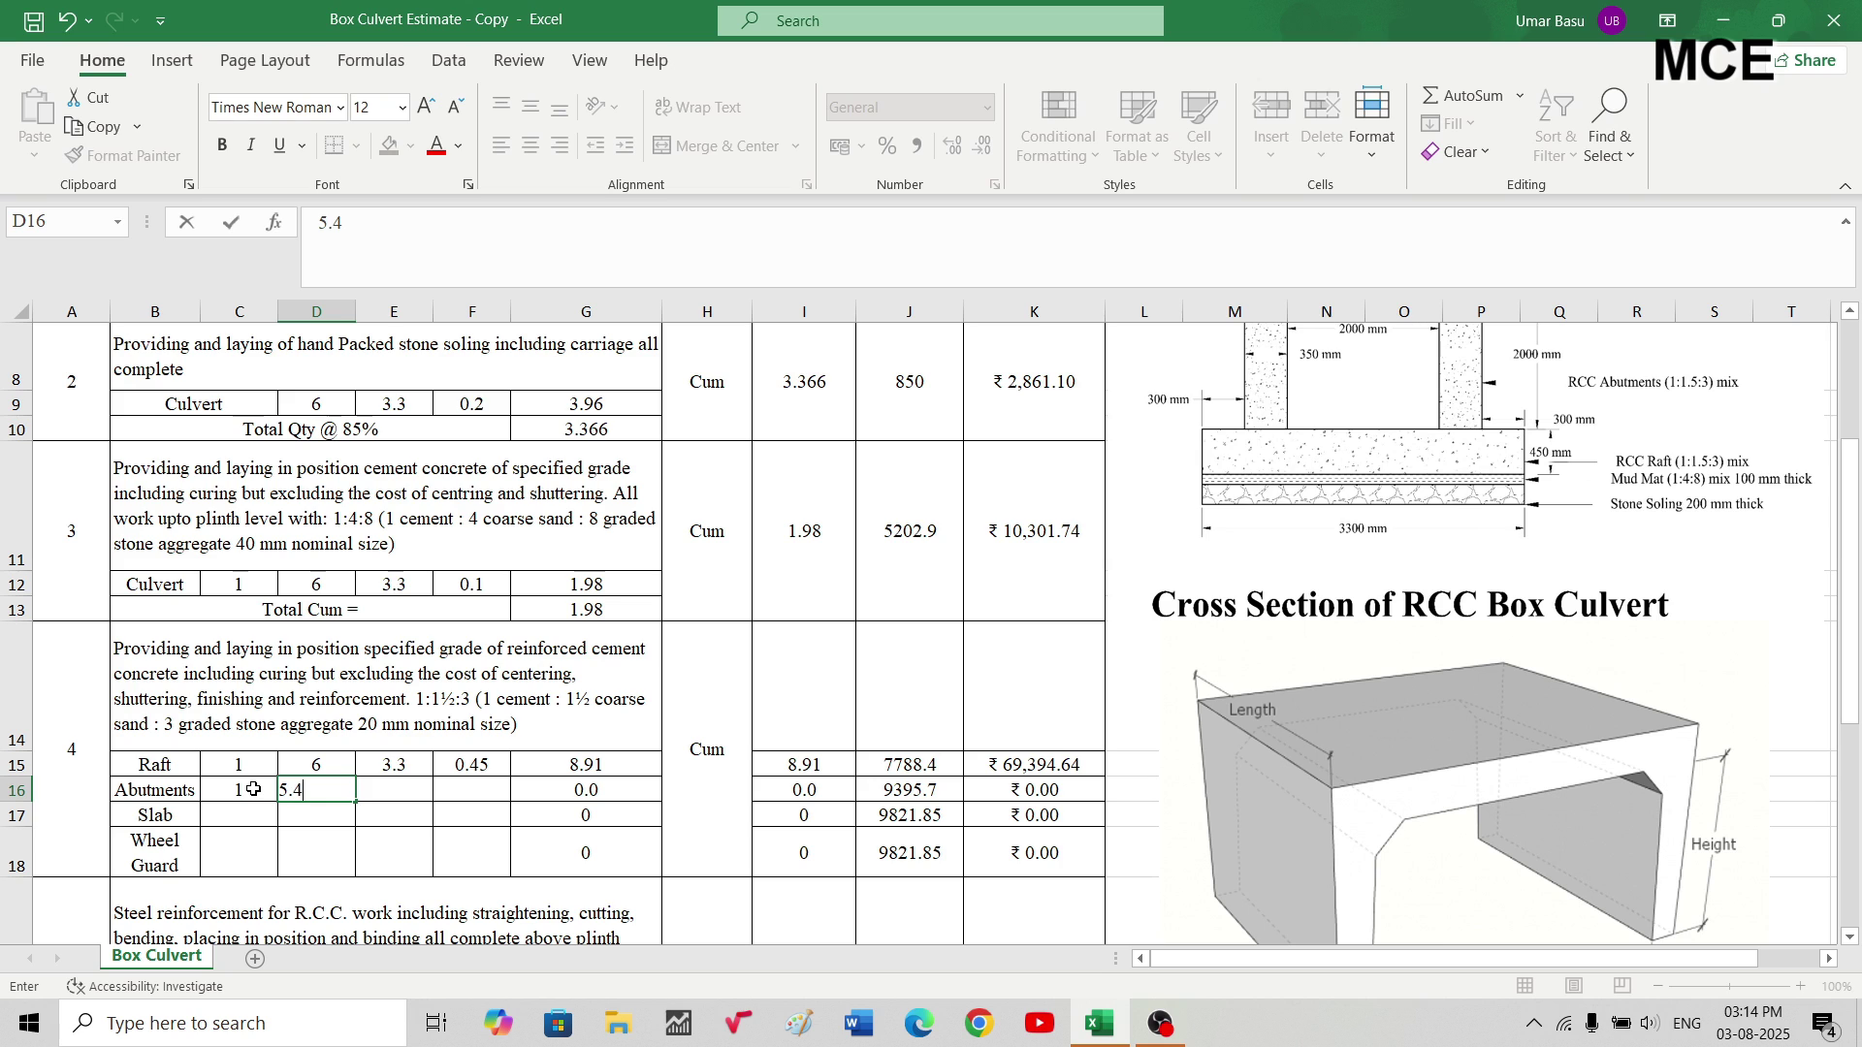
{"action": "key", "text": "Tab"}
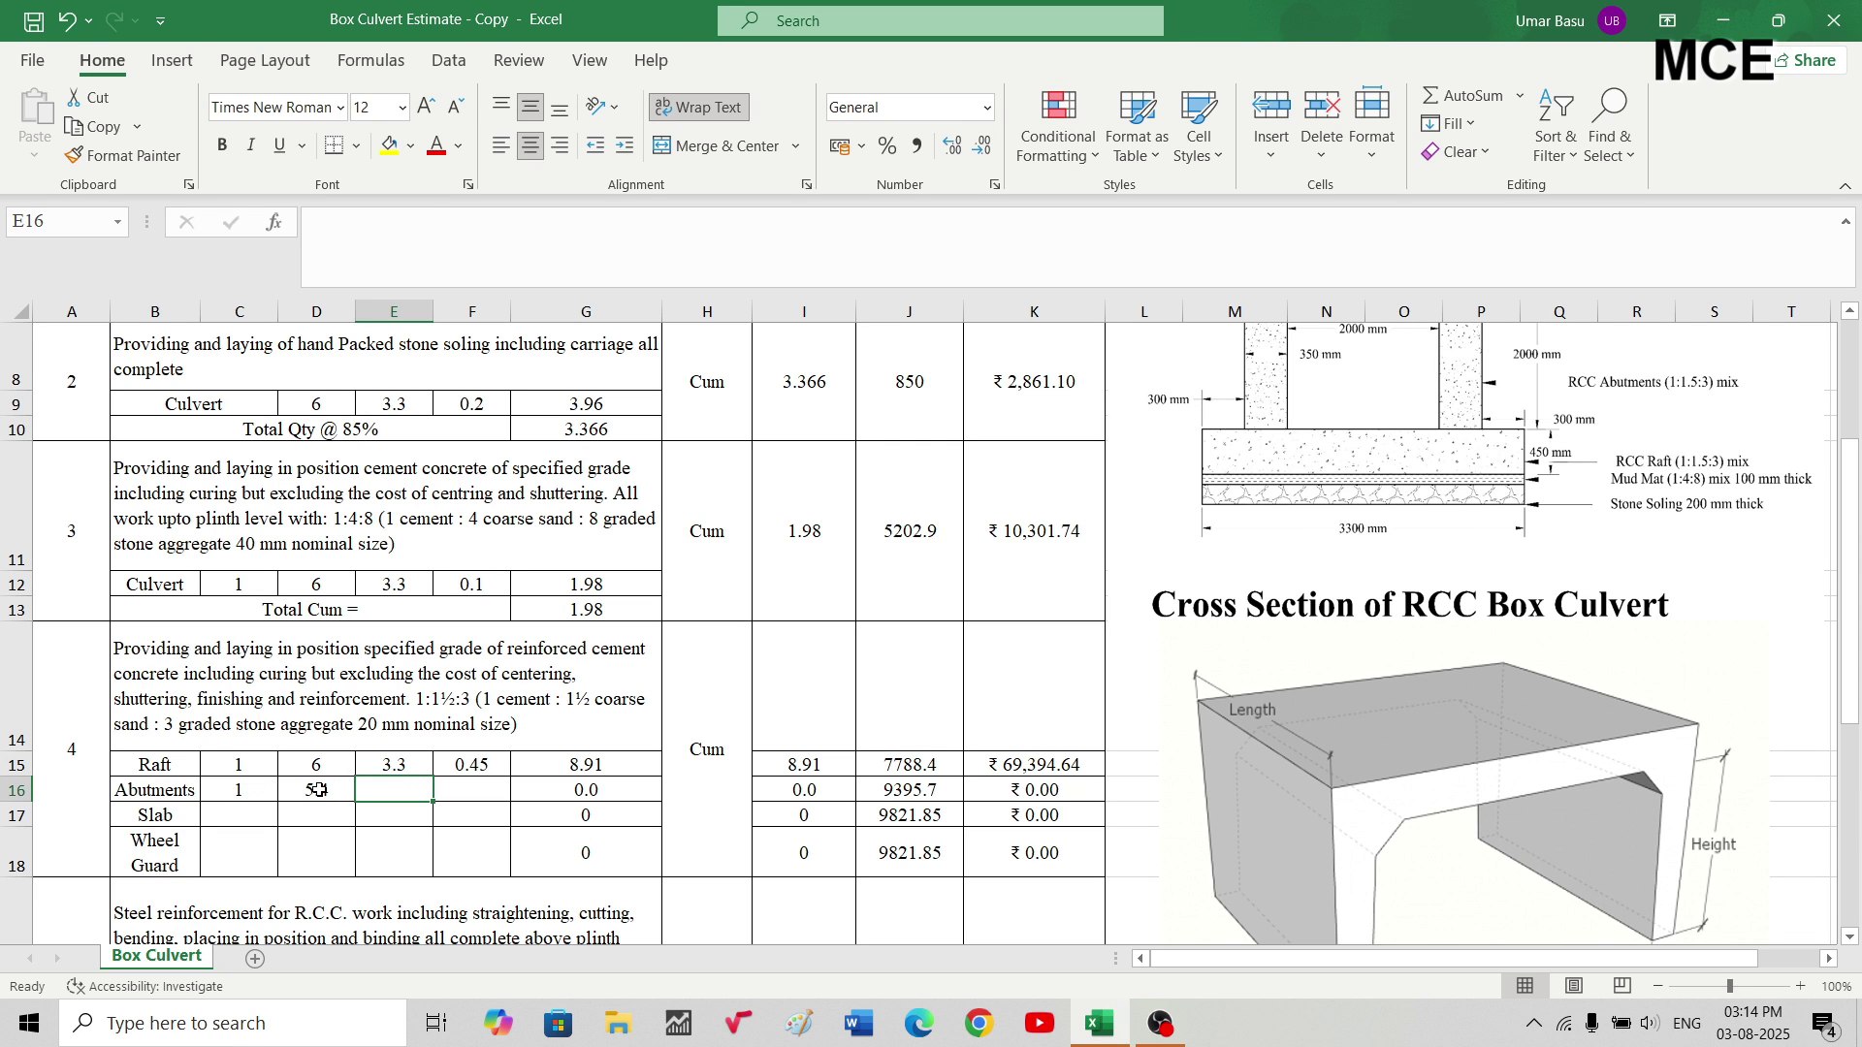
- Change the number of abutments in C16 to 2, and enter 0.35 and 2 as their remaining dimensions in E16:F16
{"action": "left_click", "coordinate": [1178, 536]}
{"action": "scroll", "coordinate": [1178, 536], "scroll_direction": "up", "scroll_amount": 3}
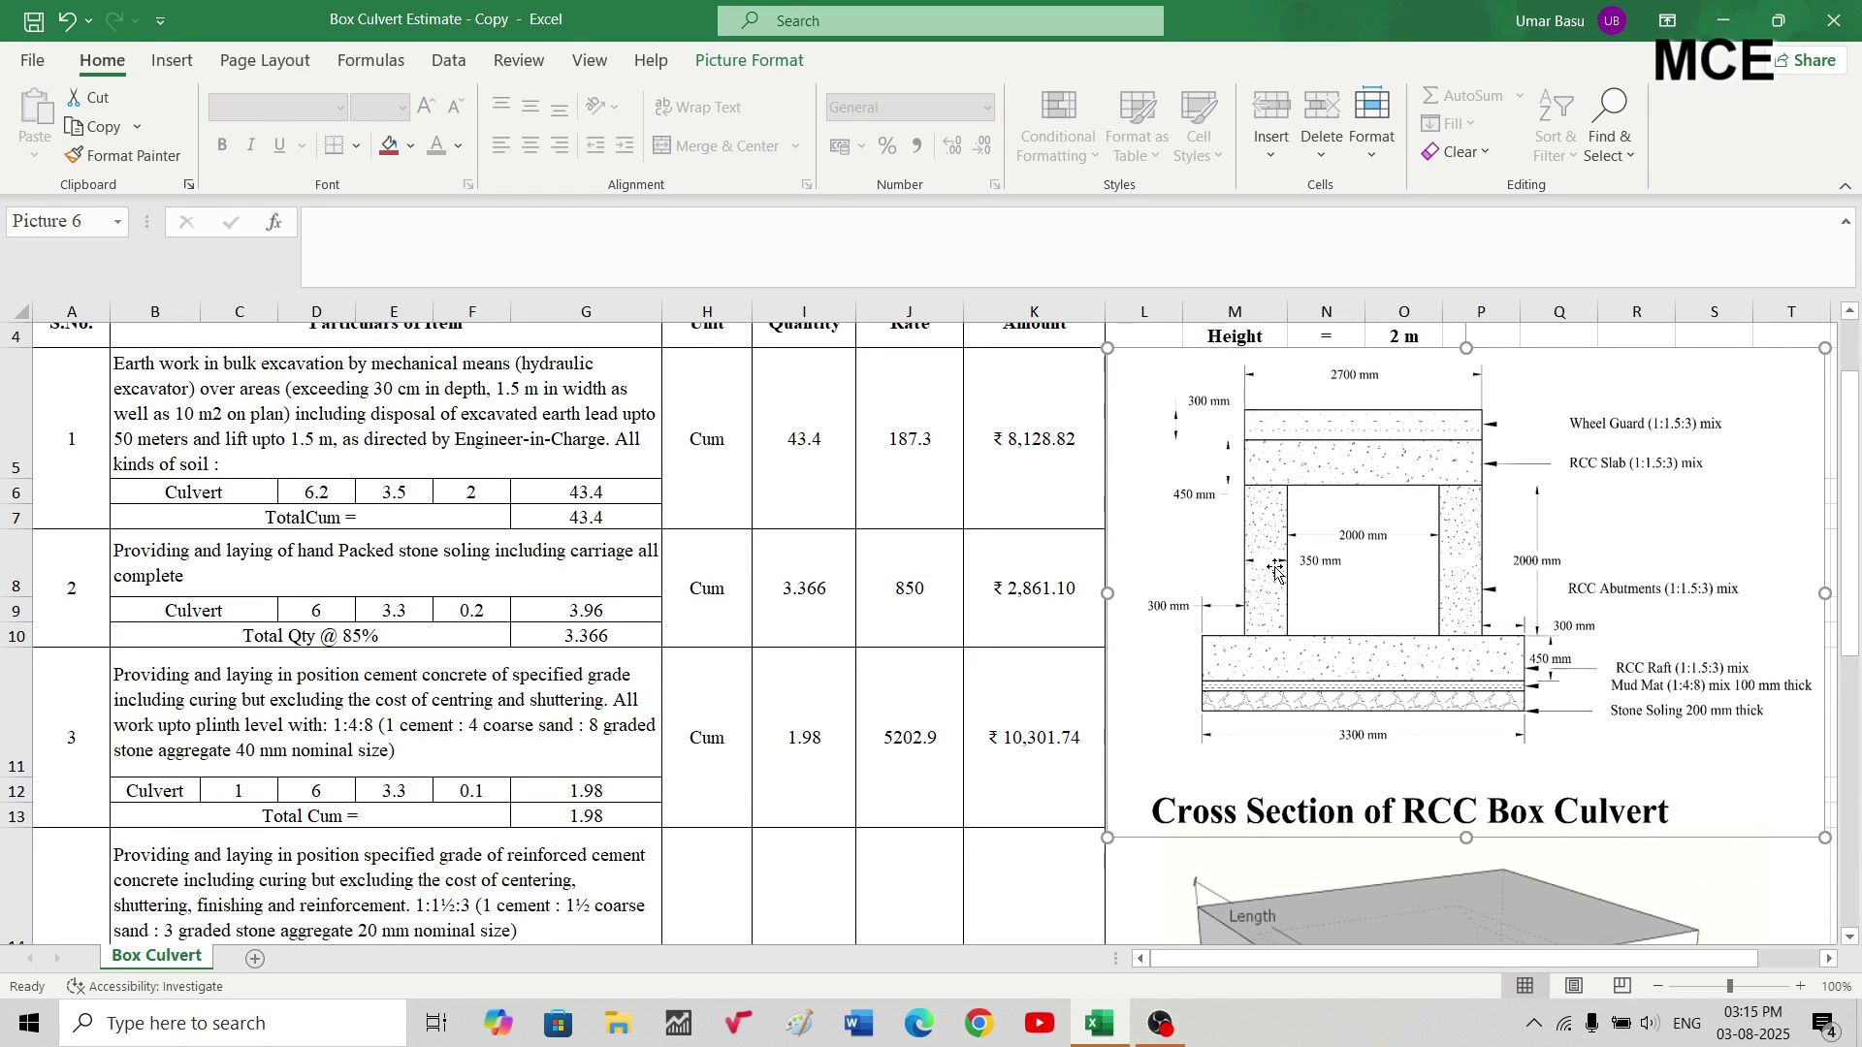
{"action": "scroll", "coordinate": [1263, 570], "scroll_direction": "down", "scroll_amount": 1}
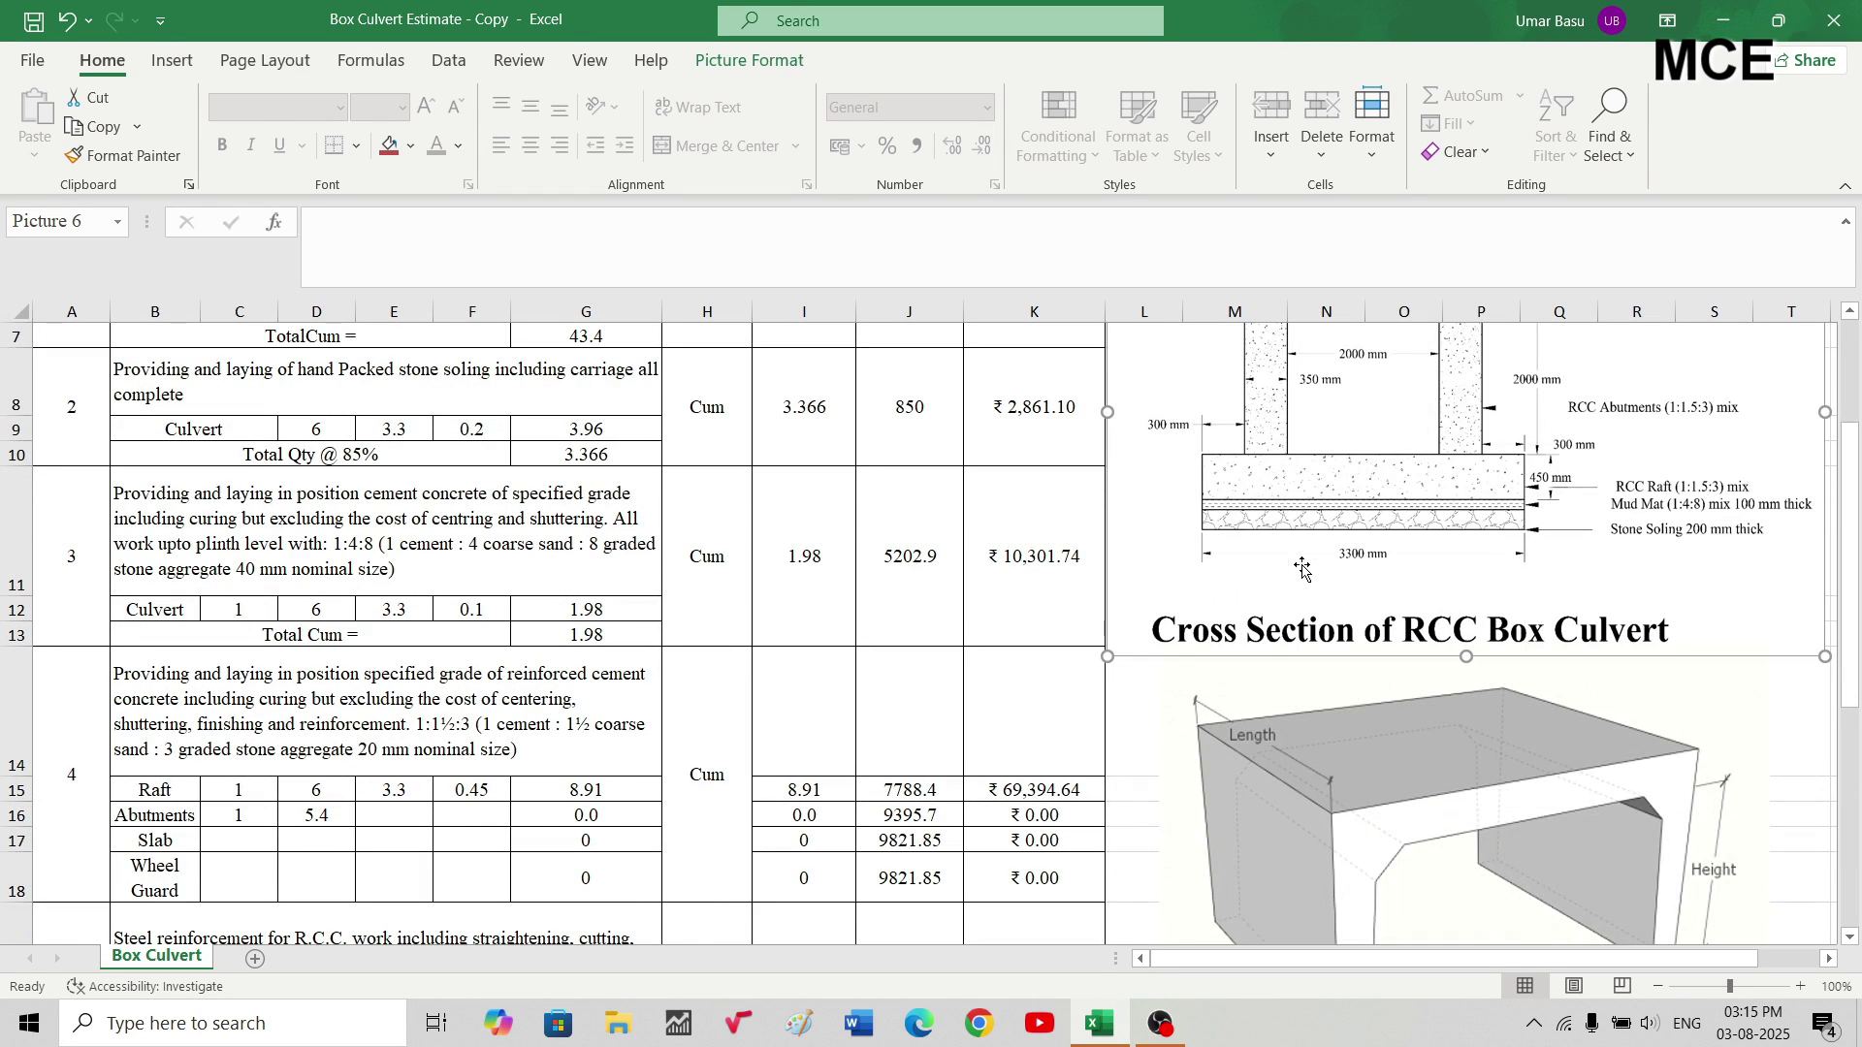
{"action": "left_click", "coordinate": [255, 821]}
{"action": "type", "text": "2"}
{"action": "key", "text": "Tab"}
{"action": "key", "text": "Tab"}
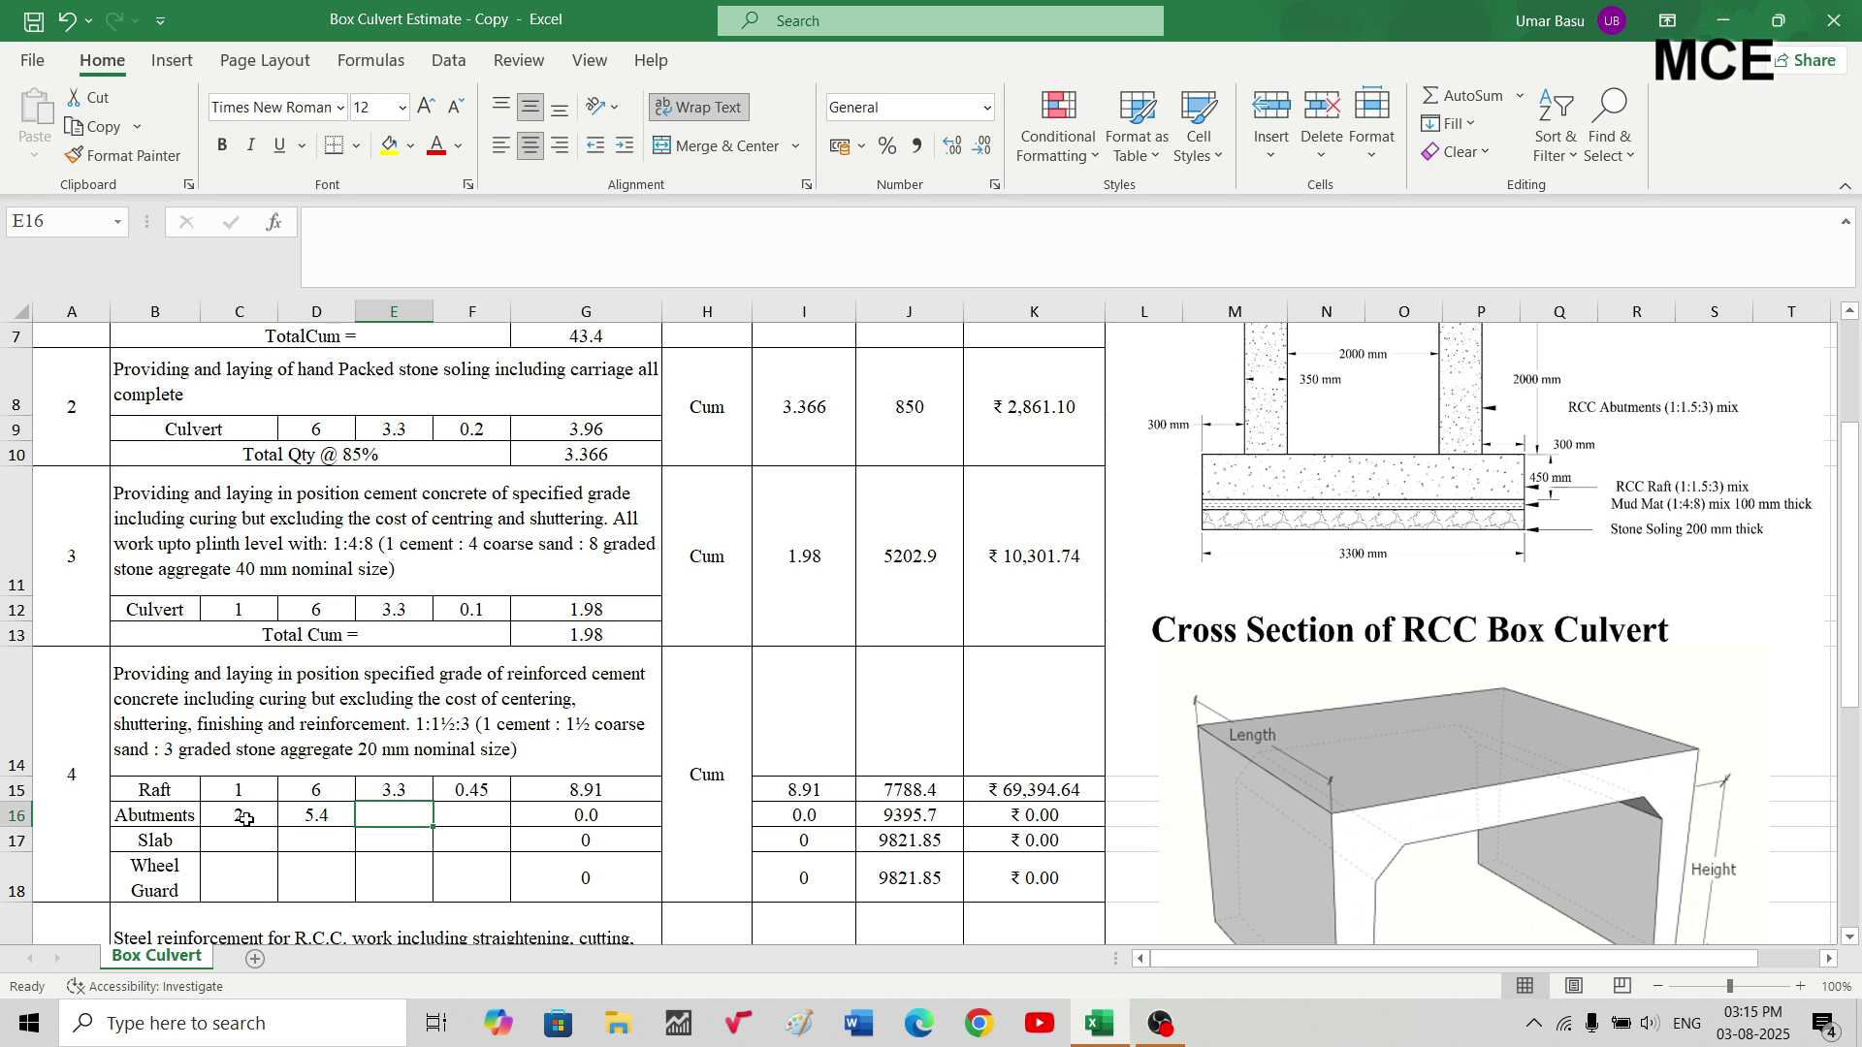
{"action": "type", "text": "0.35"}
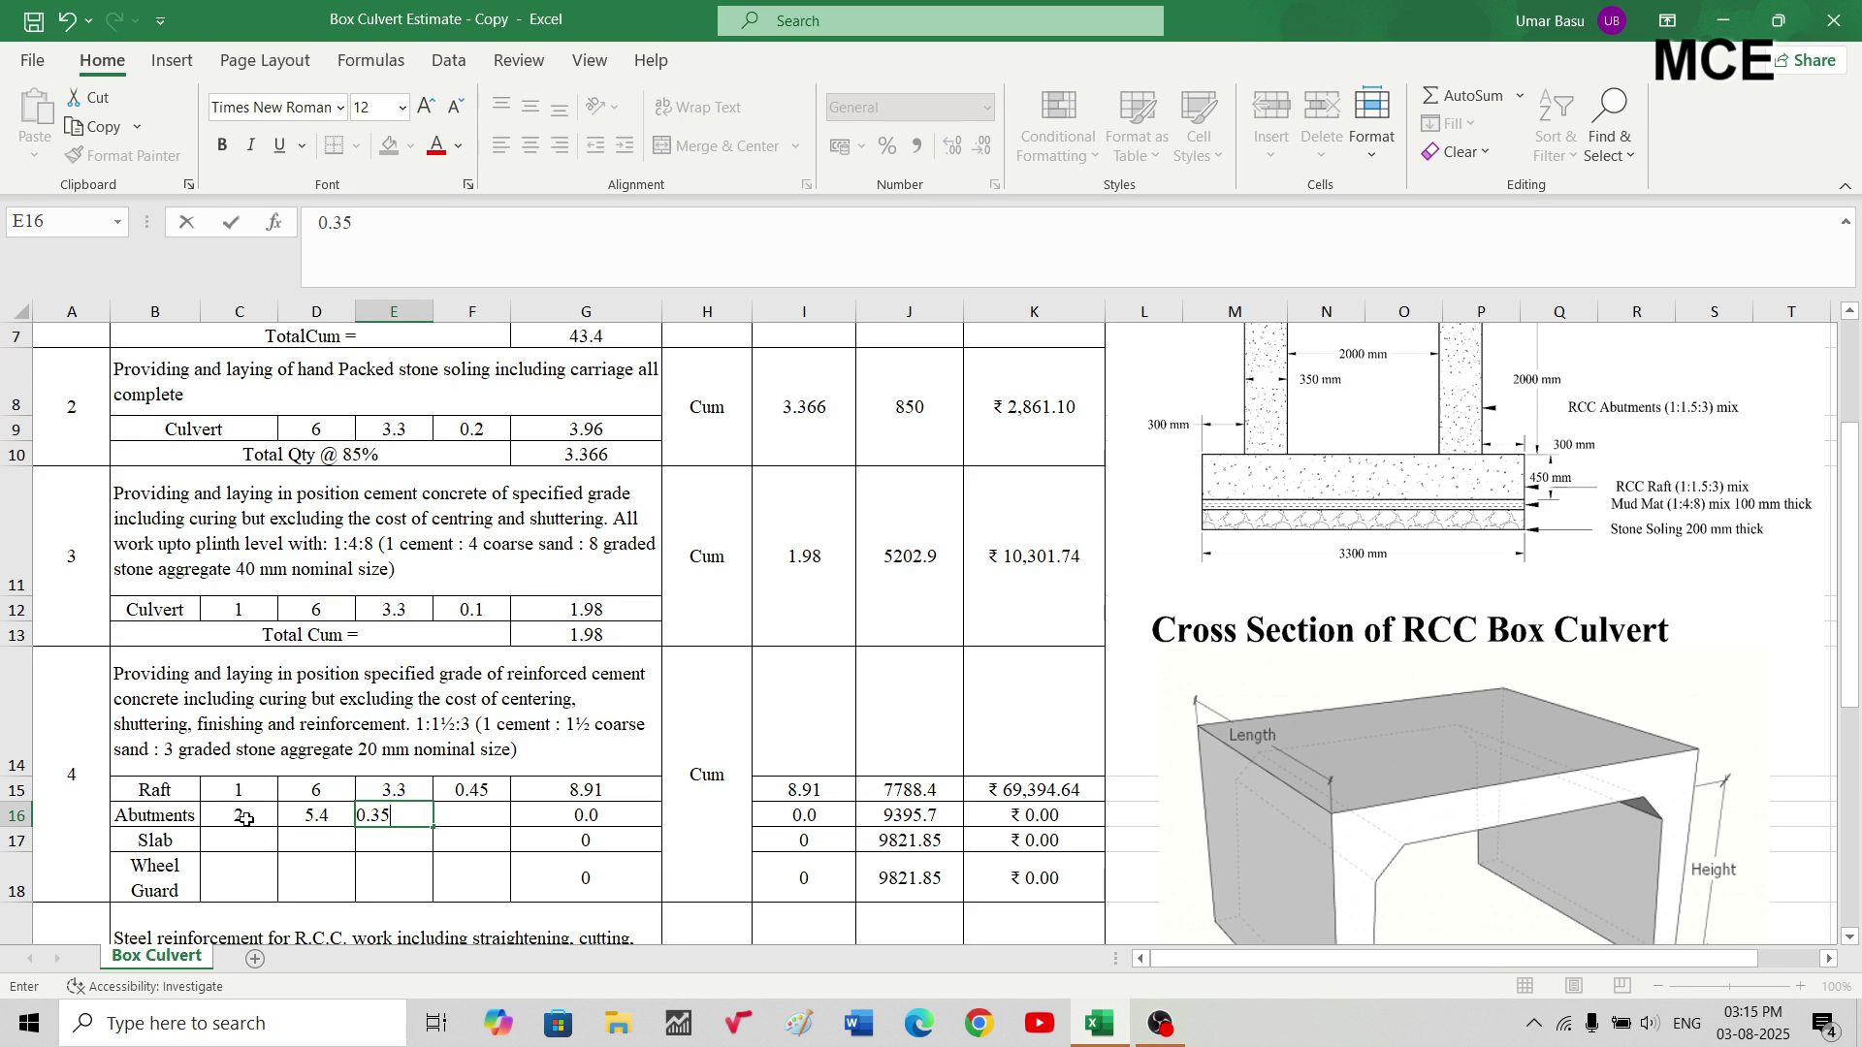
{"action": "key", "text": "Tab"}
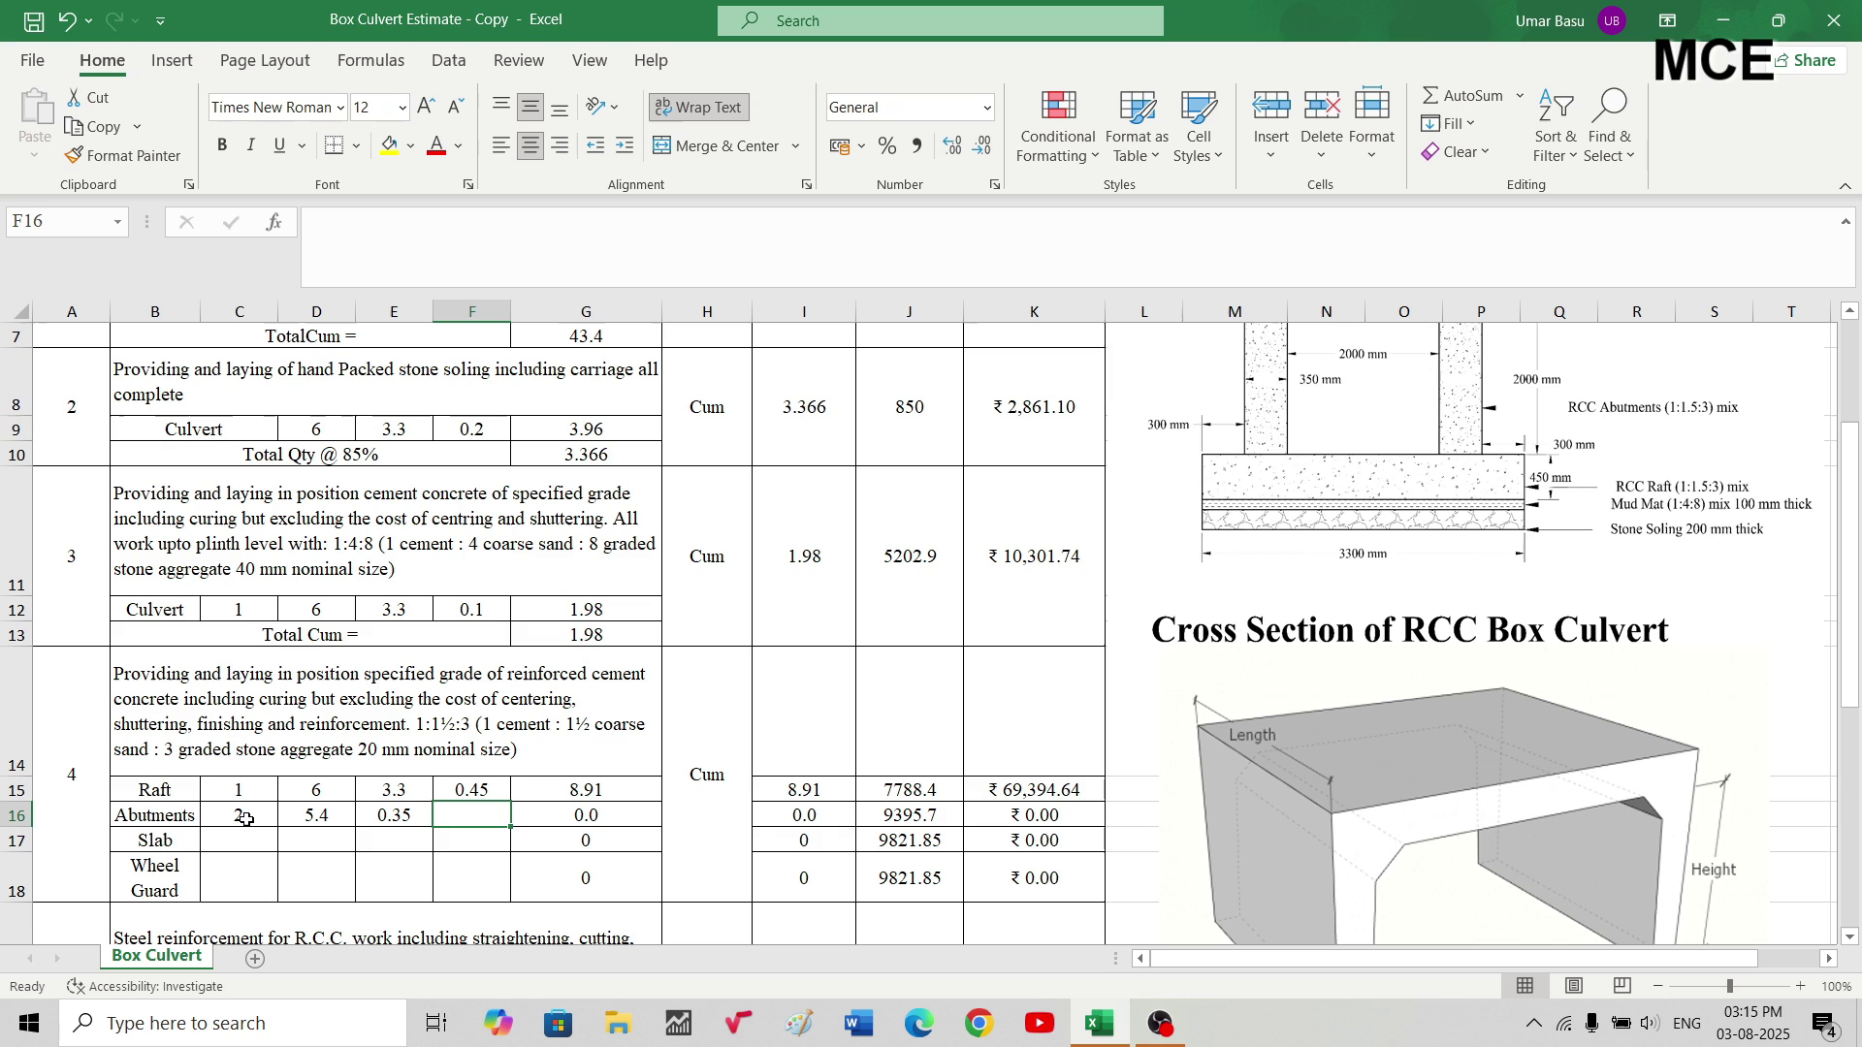
{"action": "type", "text": "2"}
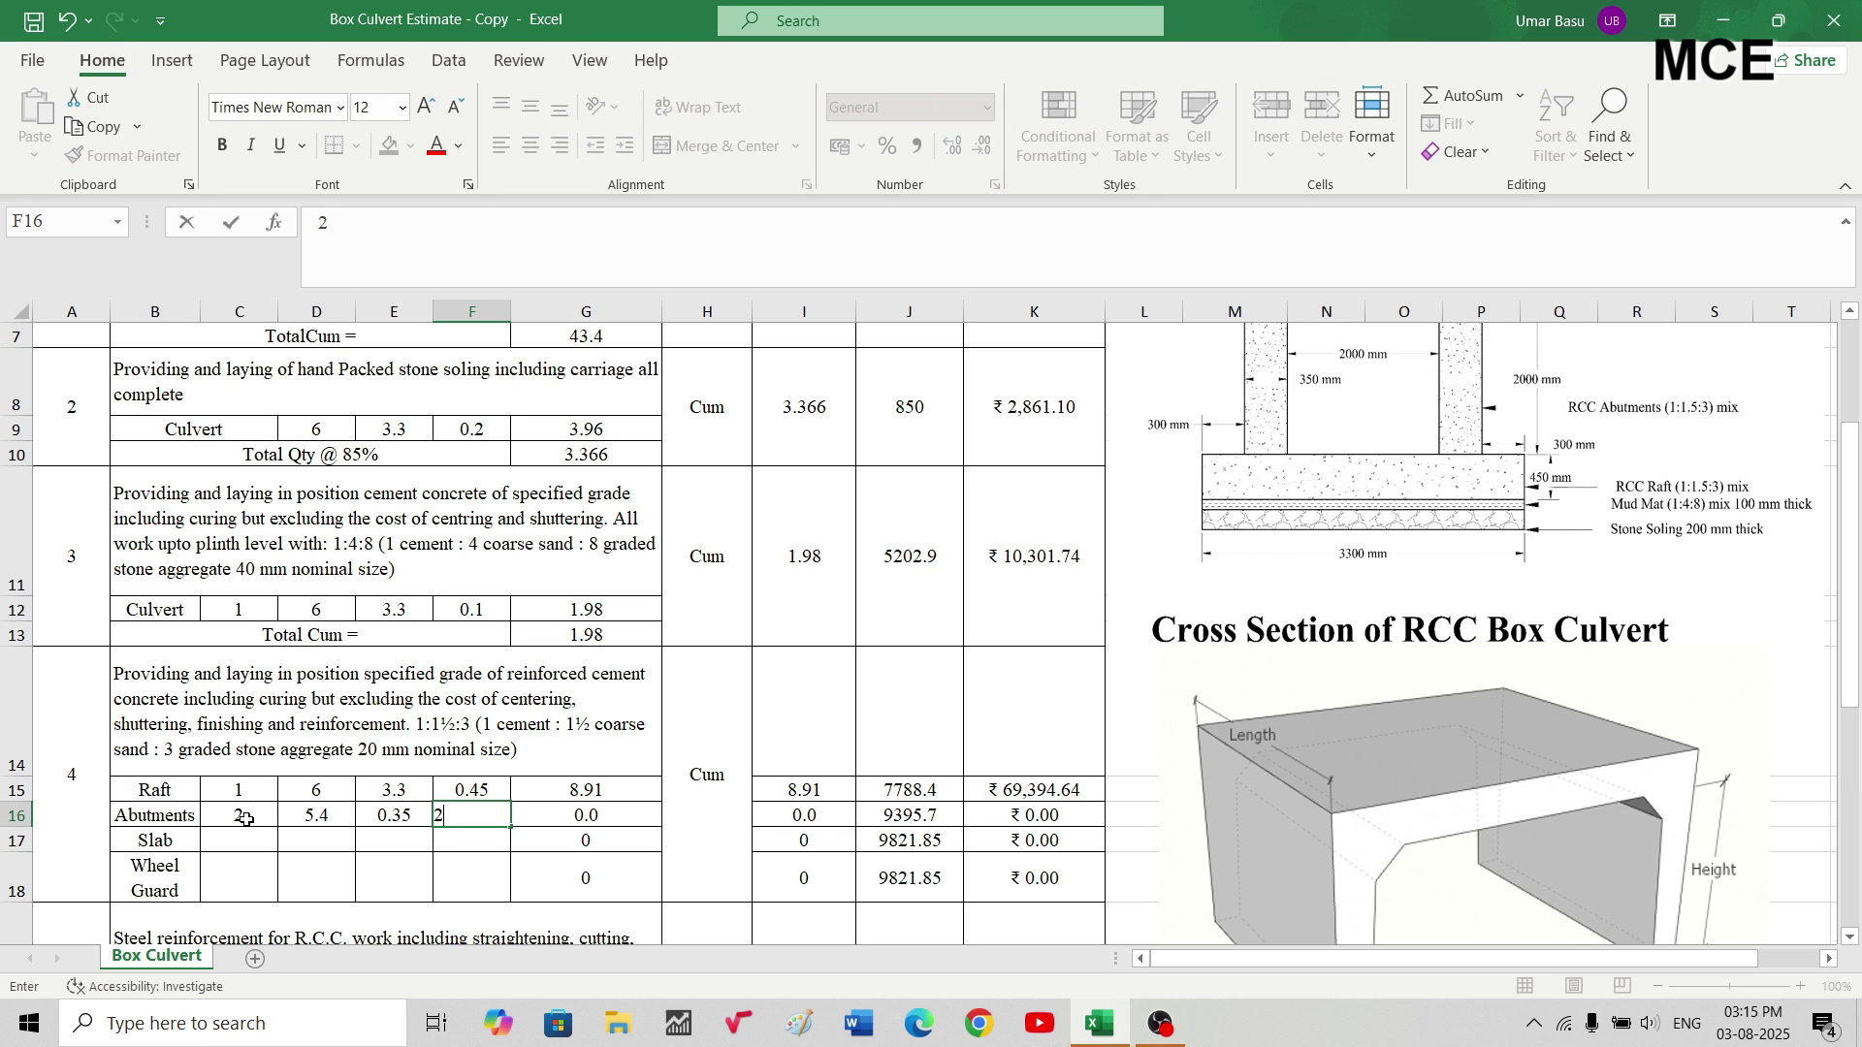
{"action": "key", "text": "Tab"}
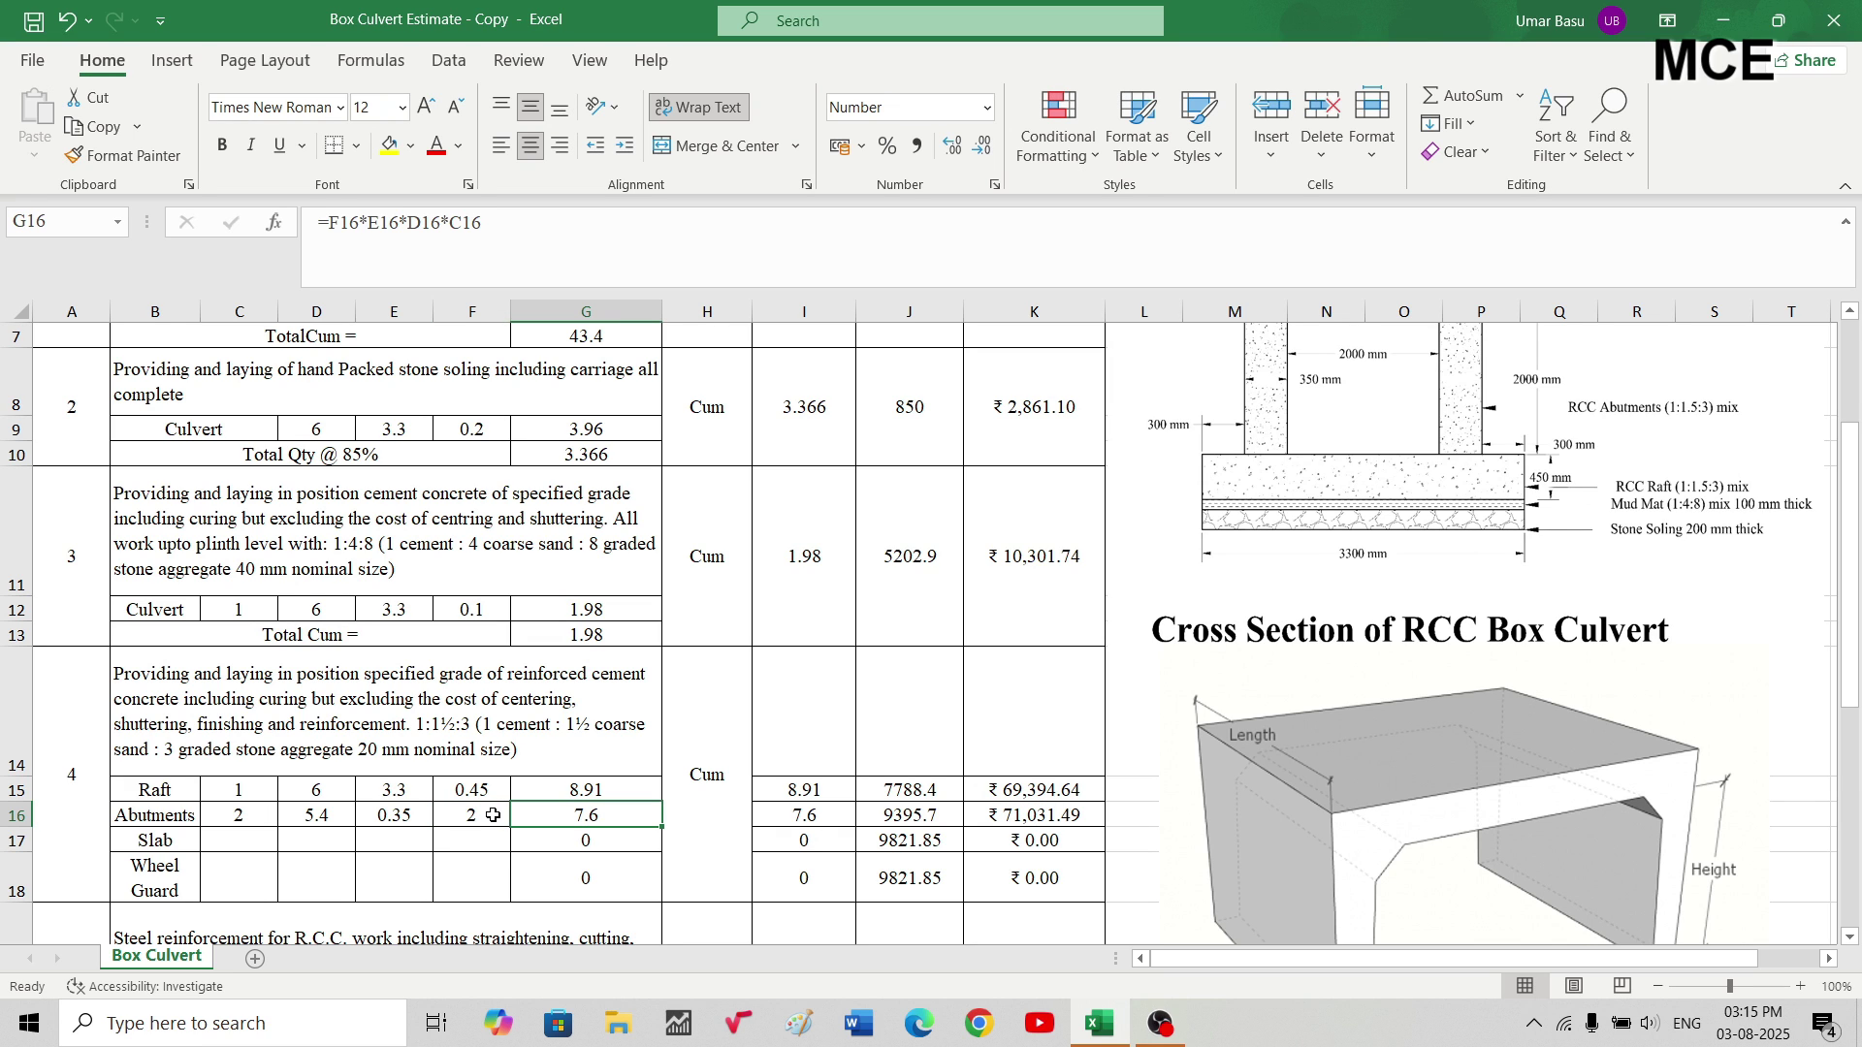
- Check the abutments' quantity formula in G16 and the amount formula in K16
{"action": "double_click", "coordinate": [608, 814]}
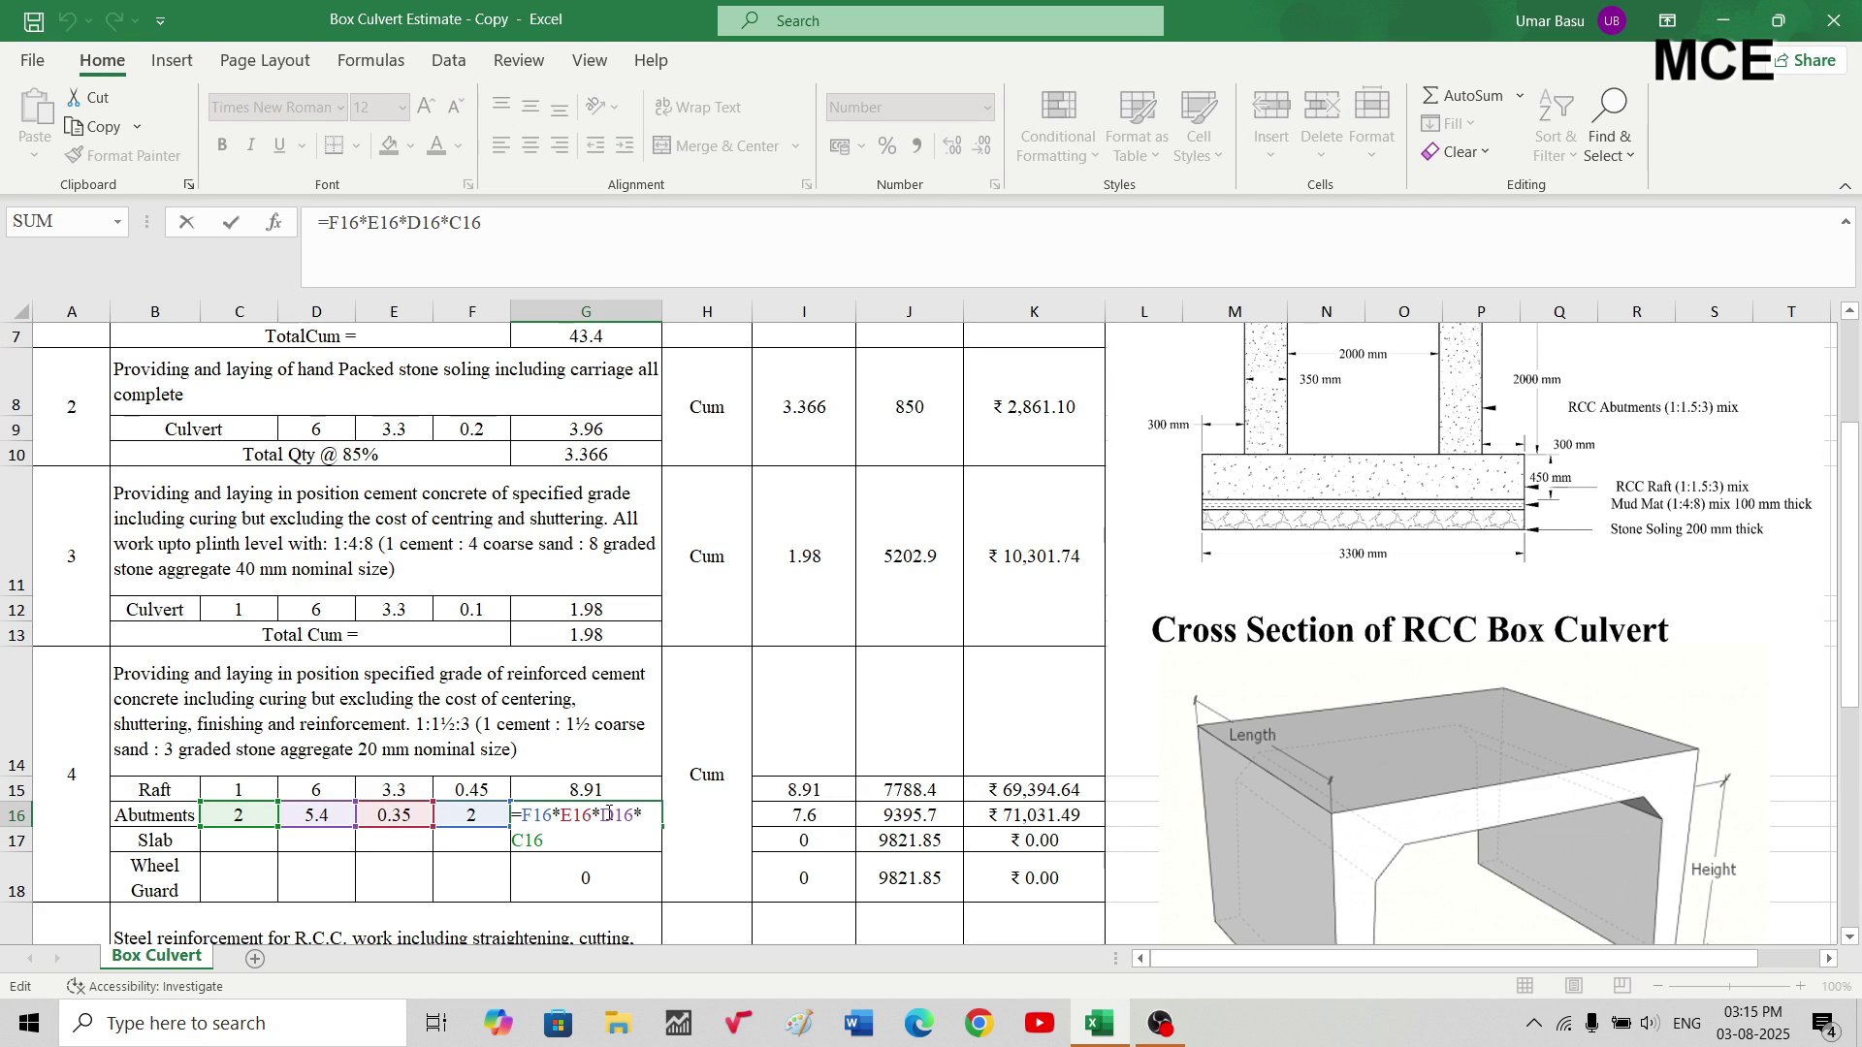
{"action": "key", "text": "Escape"}
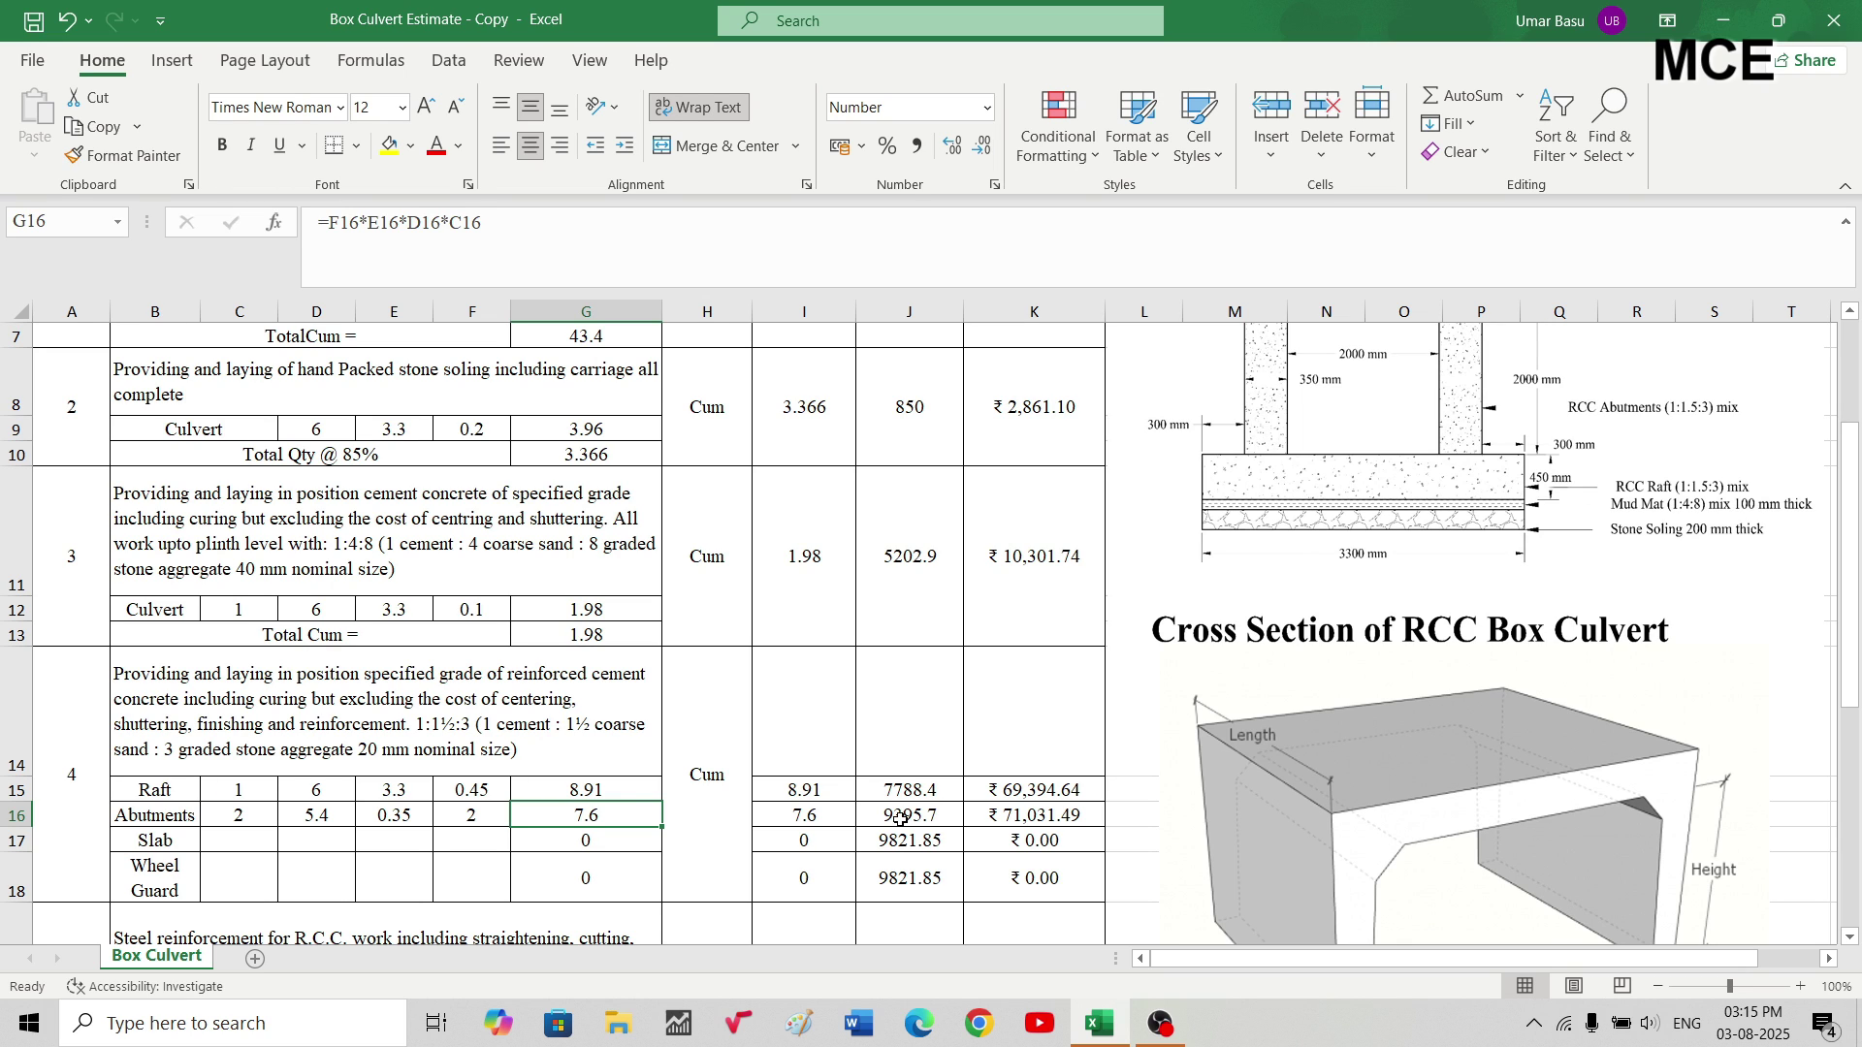
{"action": "left_click", "coordinate": [1047, 815]}
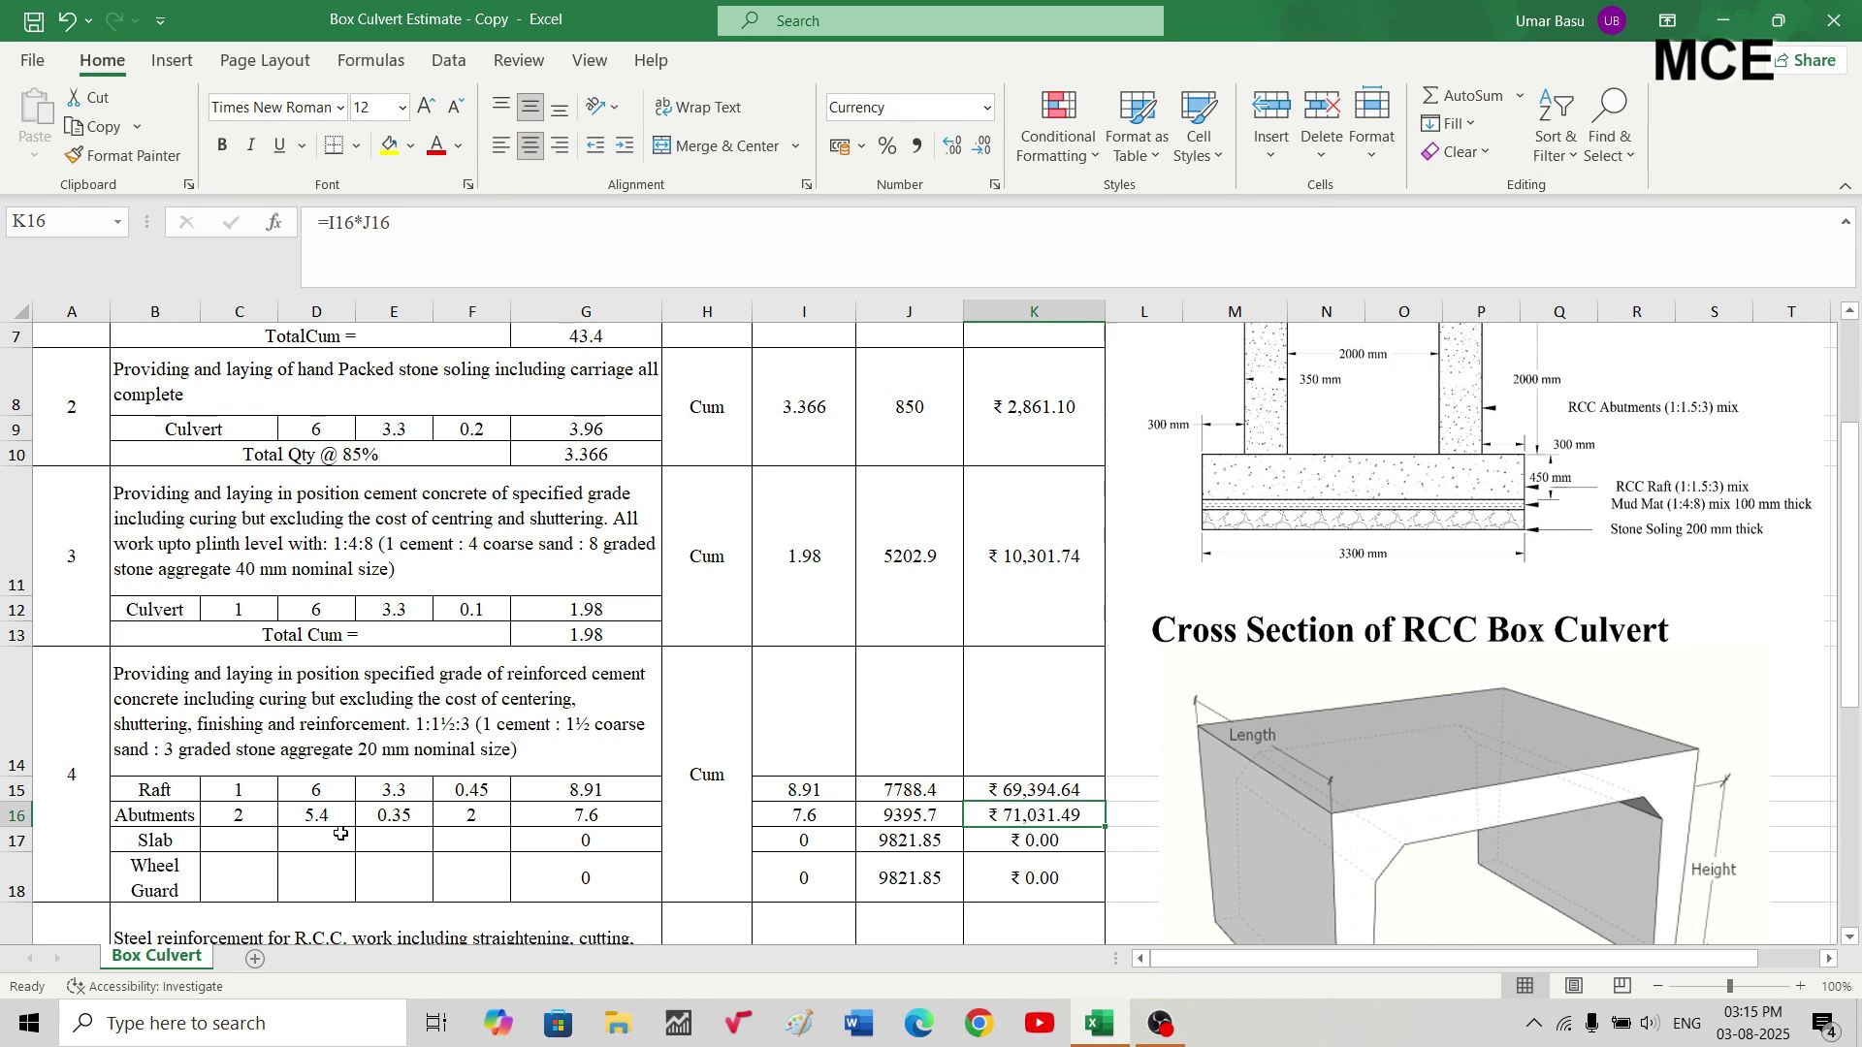
- Consult the slab in the cross-section and enter number 1 and length 5.4 in the slab row, C17:D17
{"action": "scroll", "coordinate": [1365, 562], "scroll_direction": "up", "scroll_amount": 2}
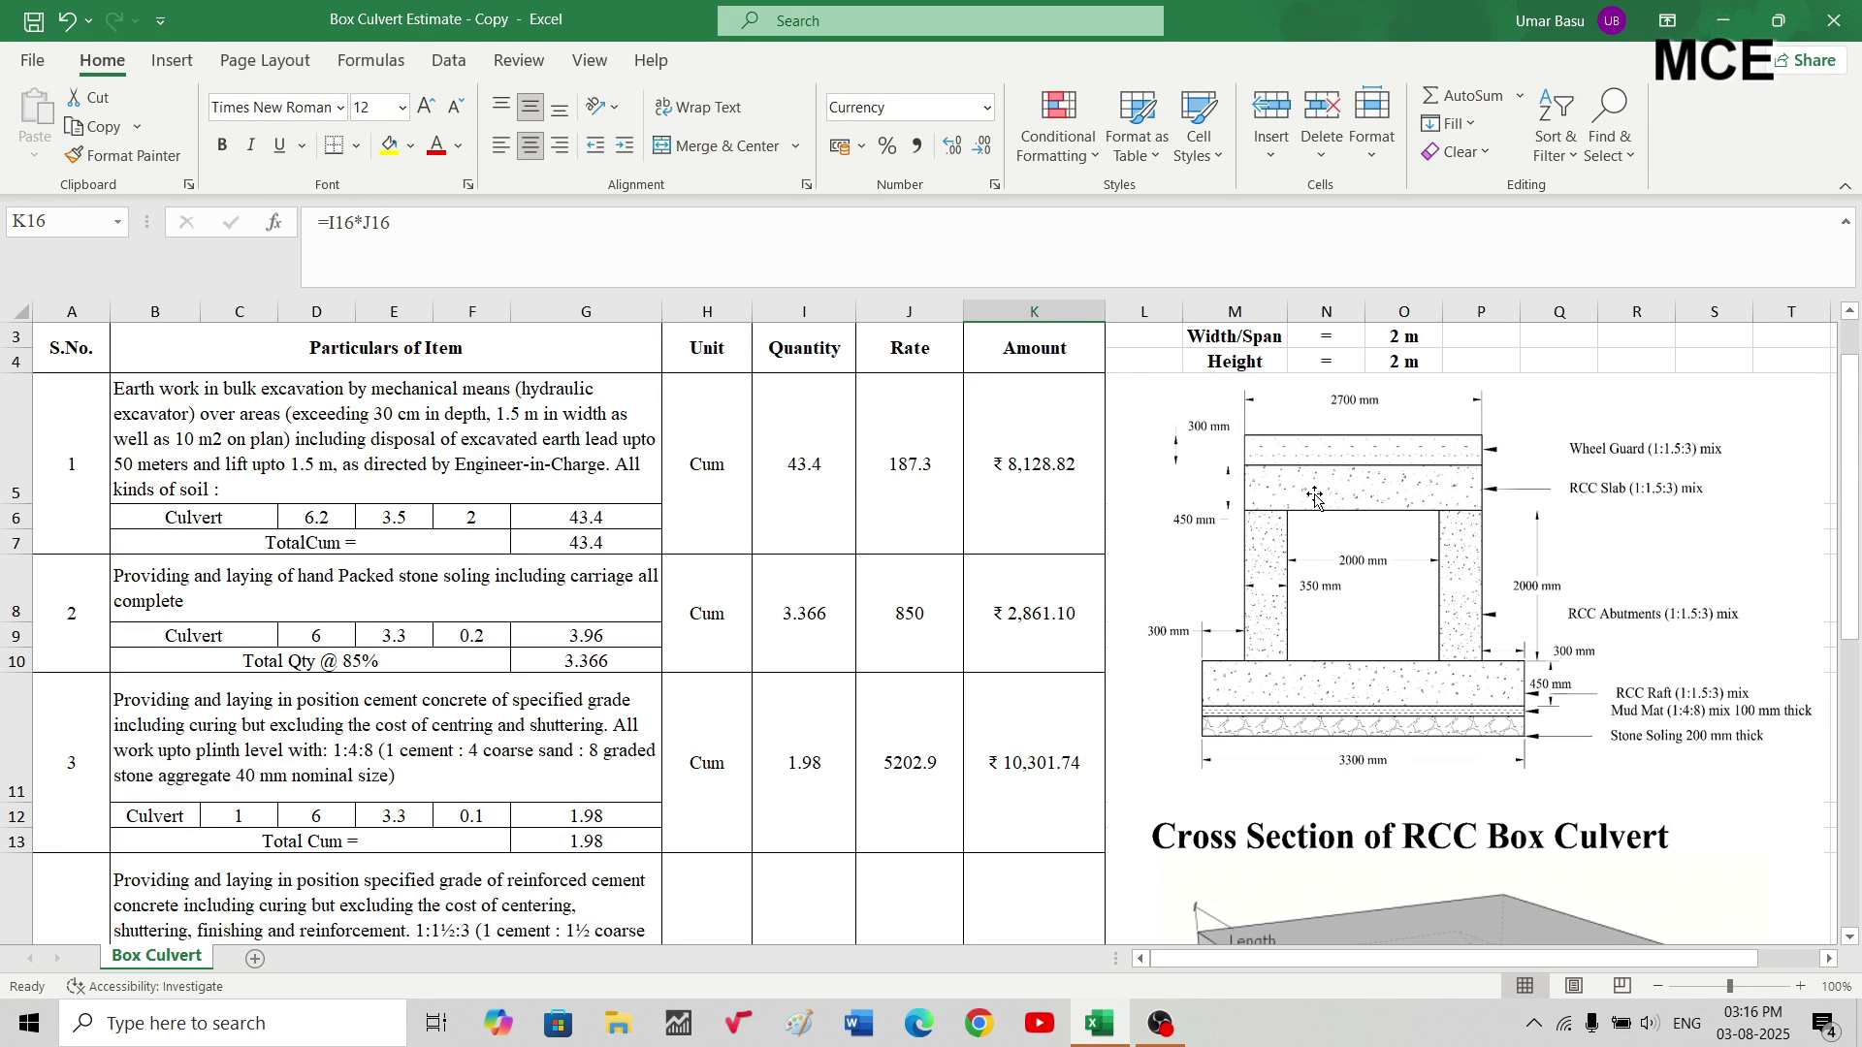
{"action": "scroll", "coordinate": [1229, 602], "scroll_direction": "down", "scroll_amount": 2}
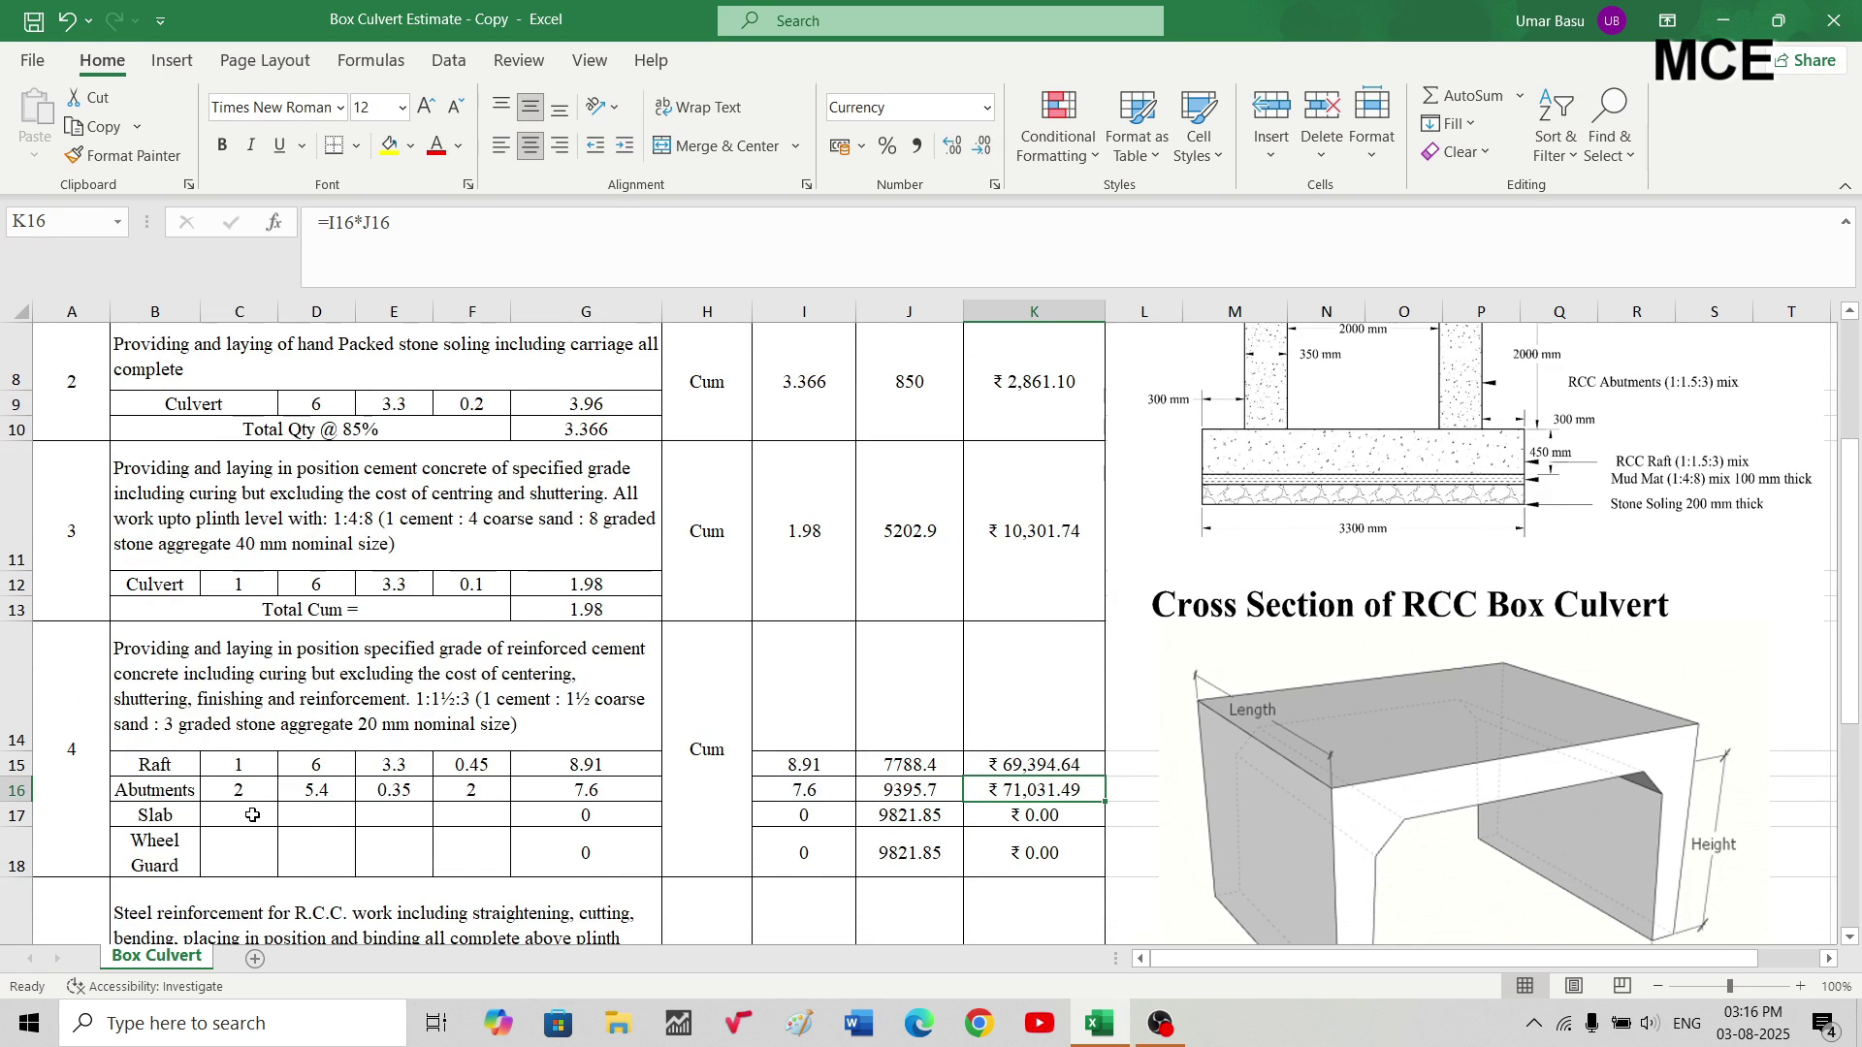
{"action": "left_click", "coordinate": [253, 814]}
{"action": "type", "text": "1"}
{"action": "key", "text": "Tab"}
{"action": "type", "text": "5"}
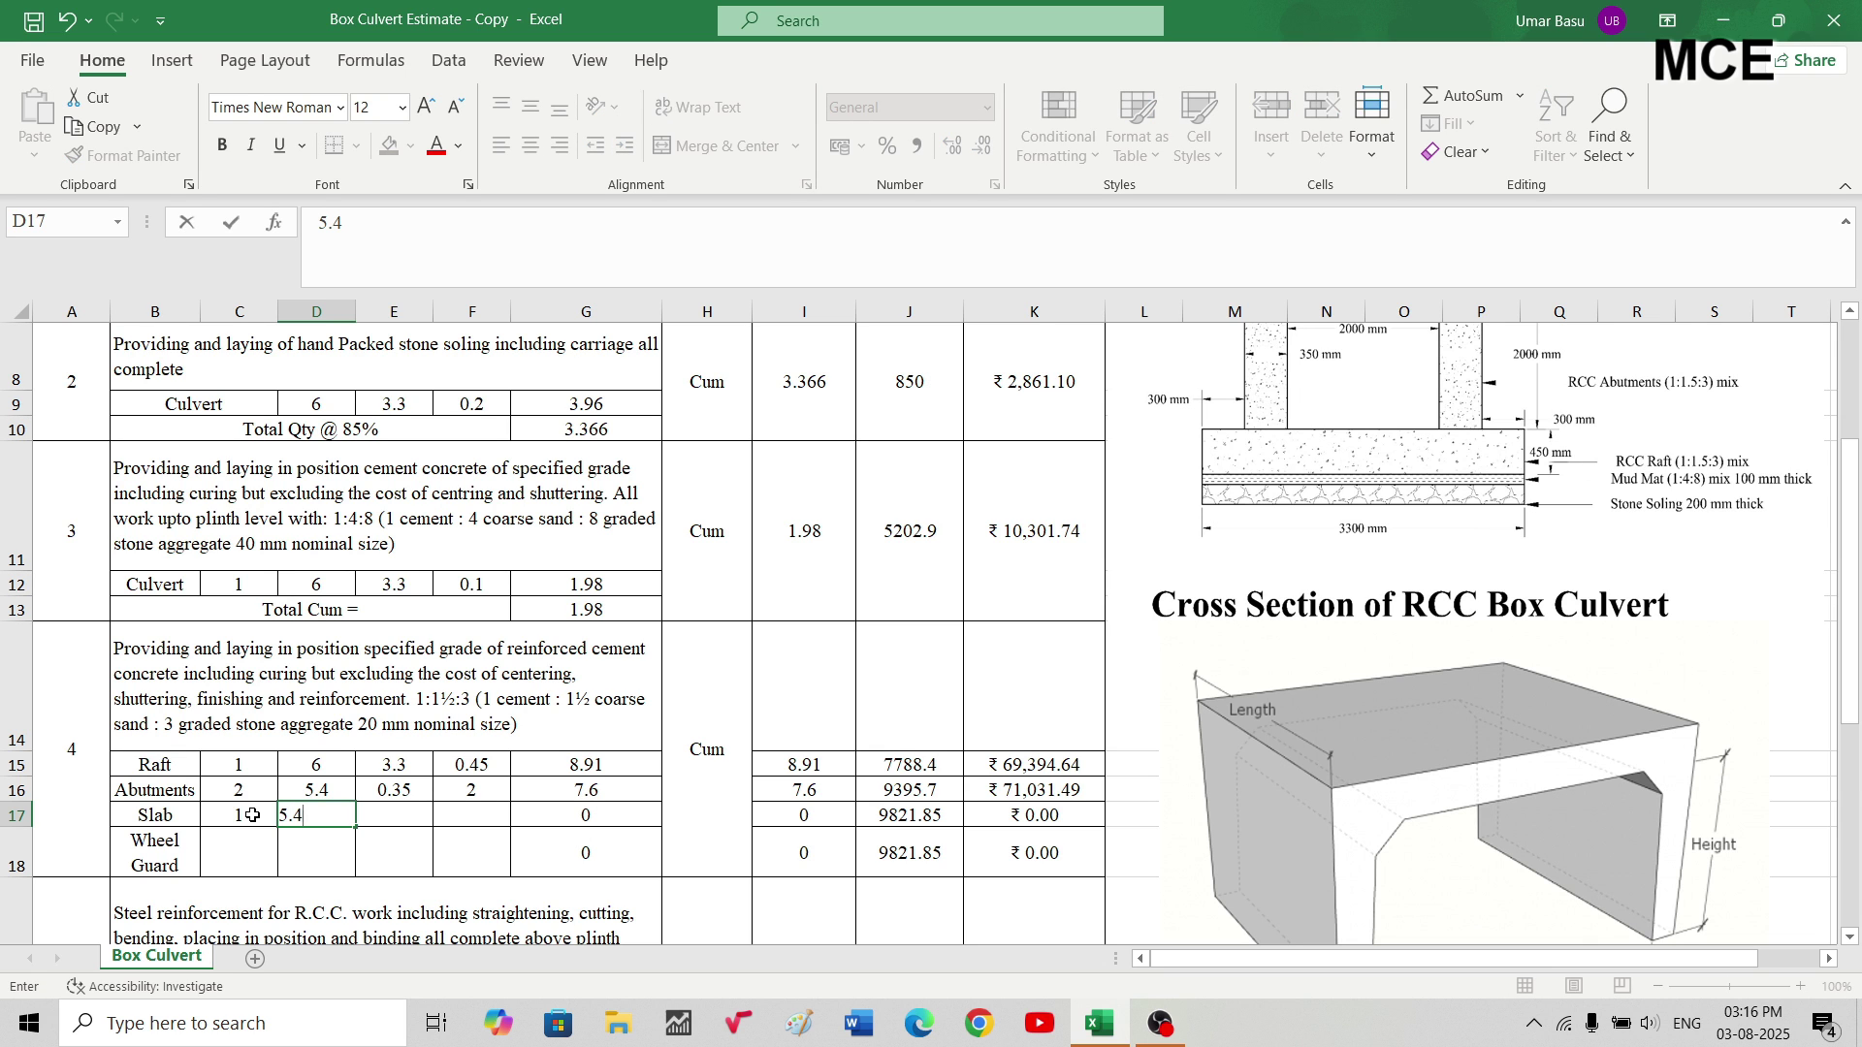
{"action": "type", "text": ".4"}
{"action": "key", "text": "Tab"}
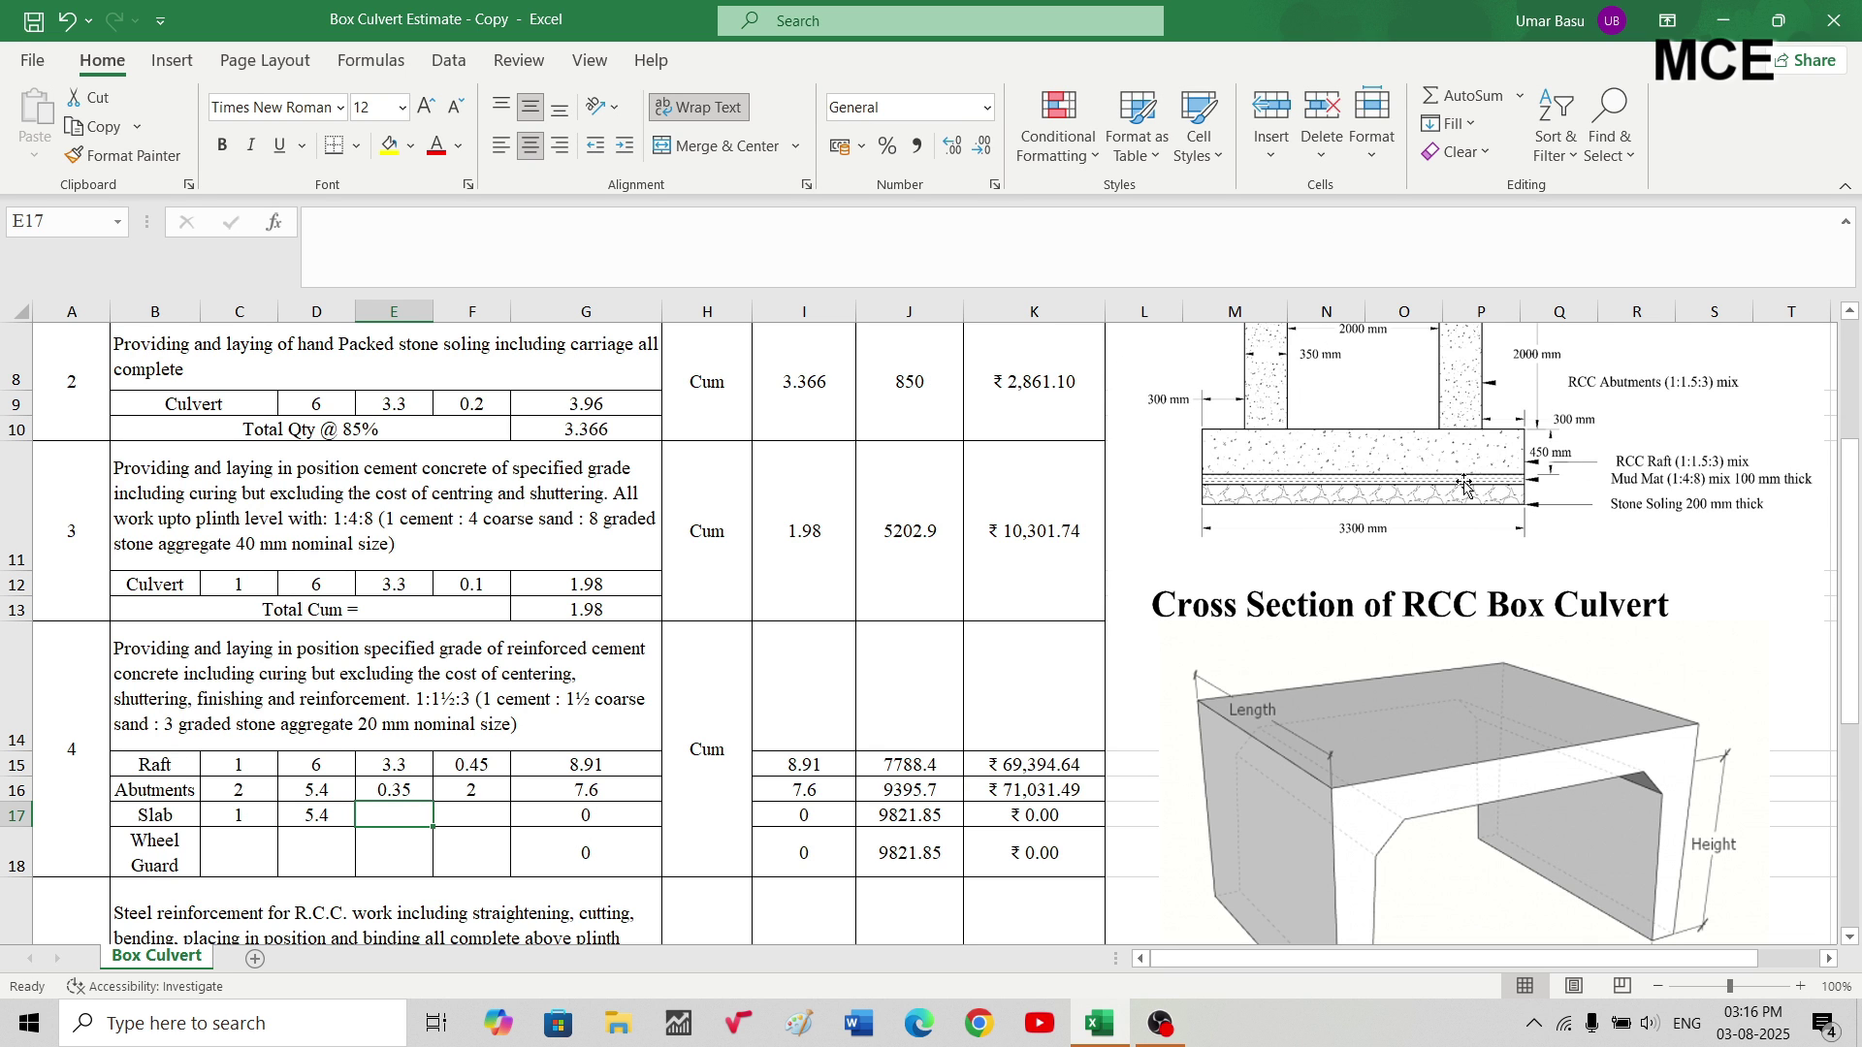
- Read the slab's remaining dimensions from the drawing, enter 2.7 and 0.45 in E17:F17, and check its rate and amount formula
{"action": "scroll", "coordinate": [1465, 487], "scroll_direction": "up", "scroll_amount": 2}
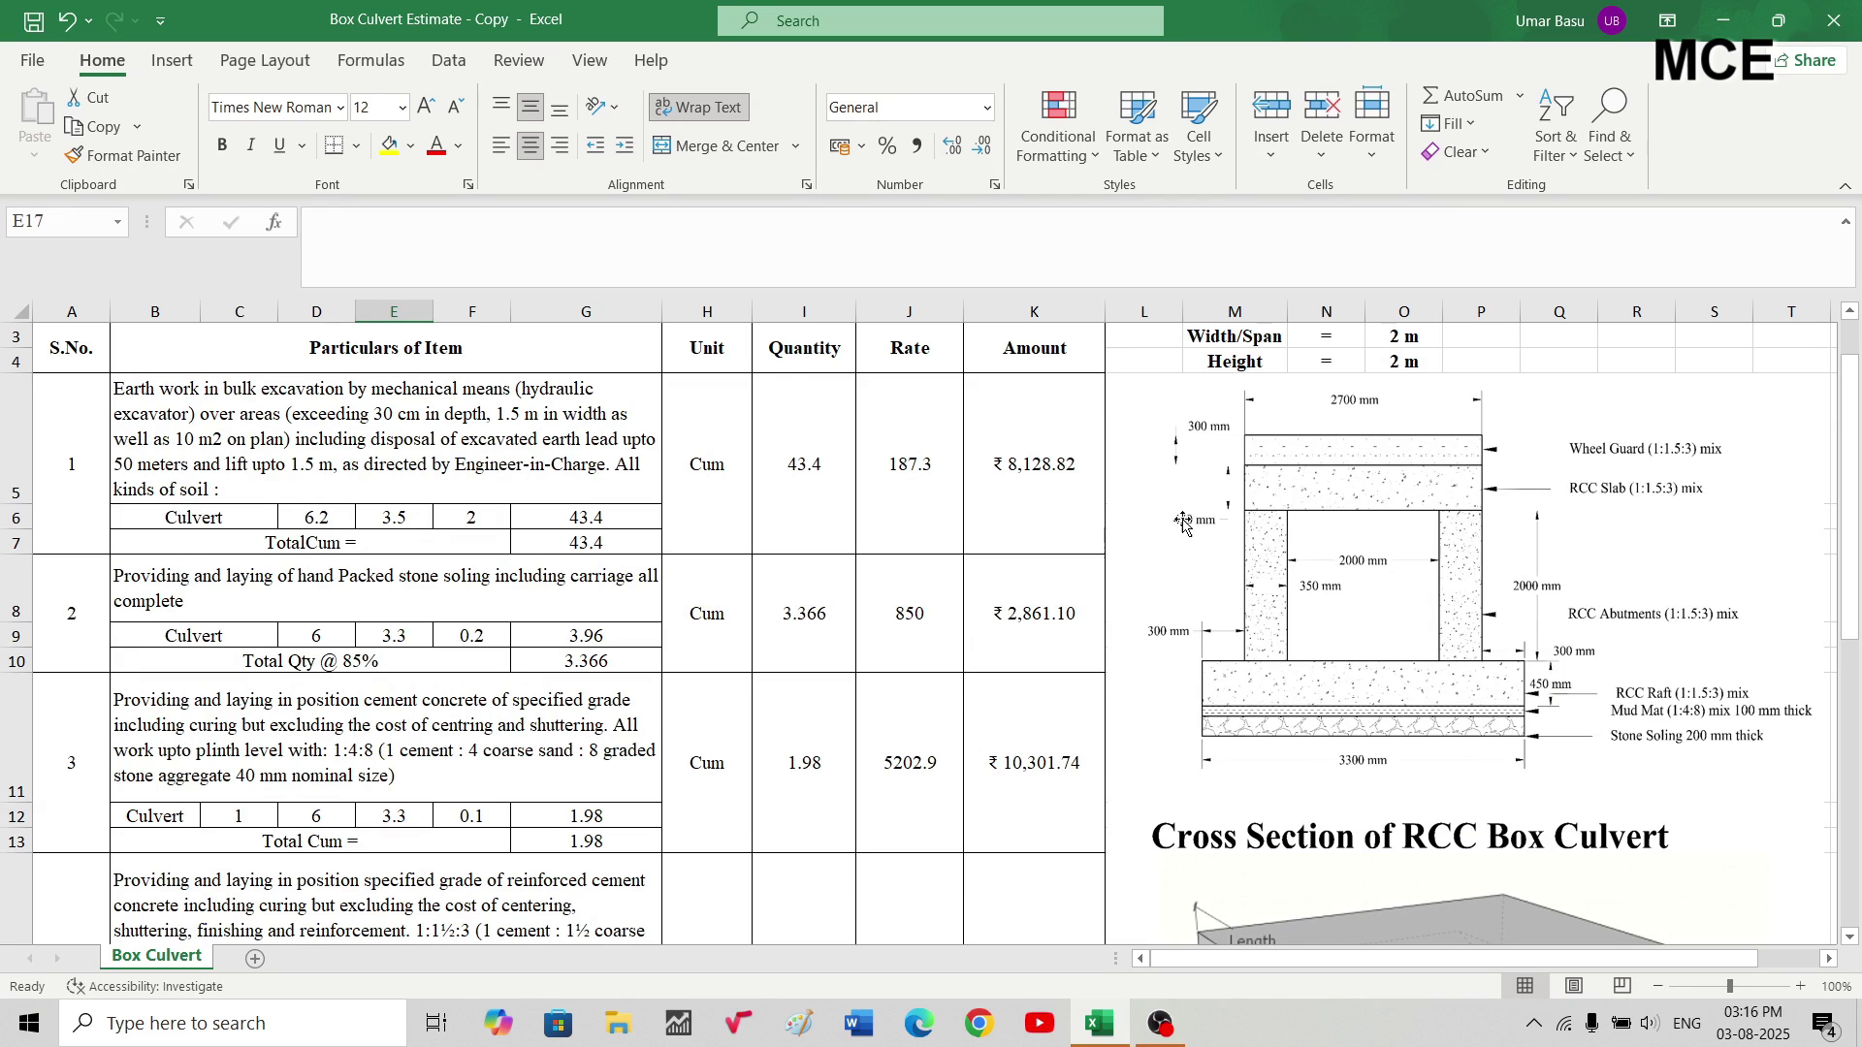
{"action": "scroll", "coordinate": [810, 536], "scroll_direction": "down", "scroll_amount": 1}
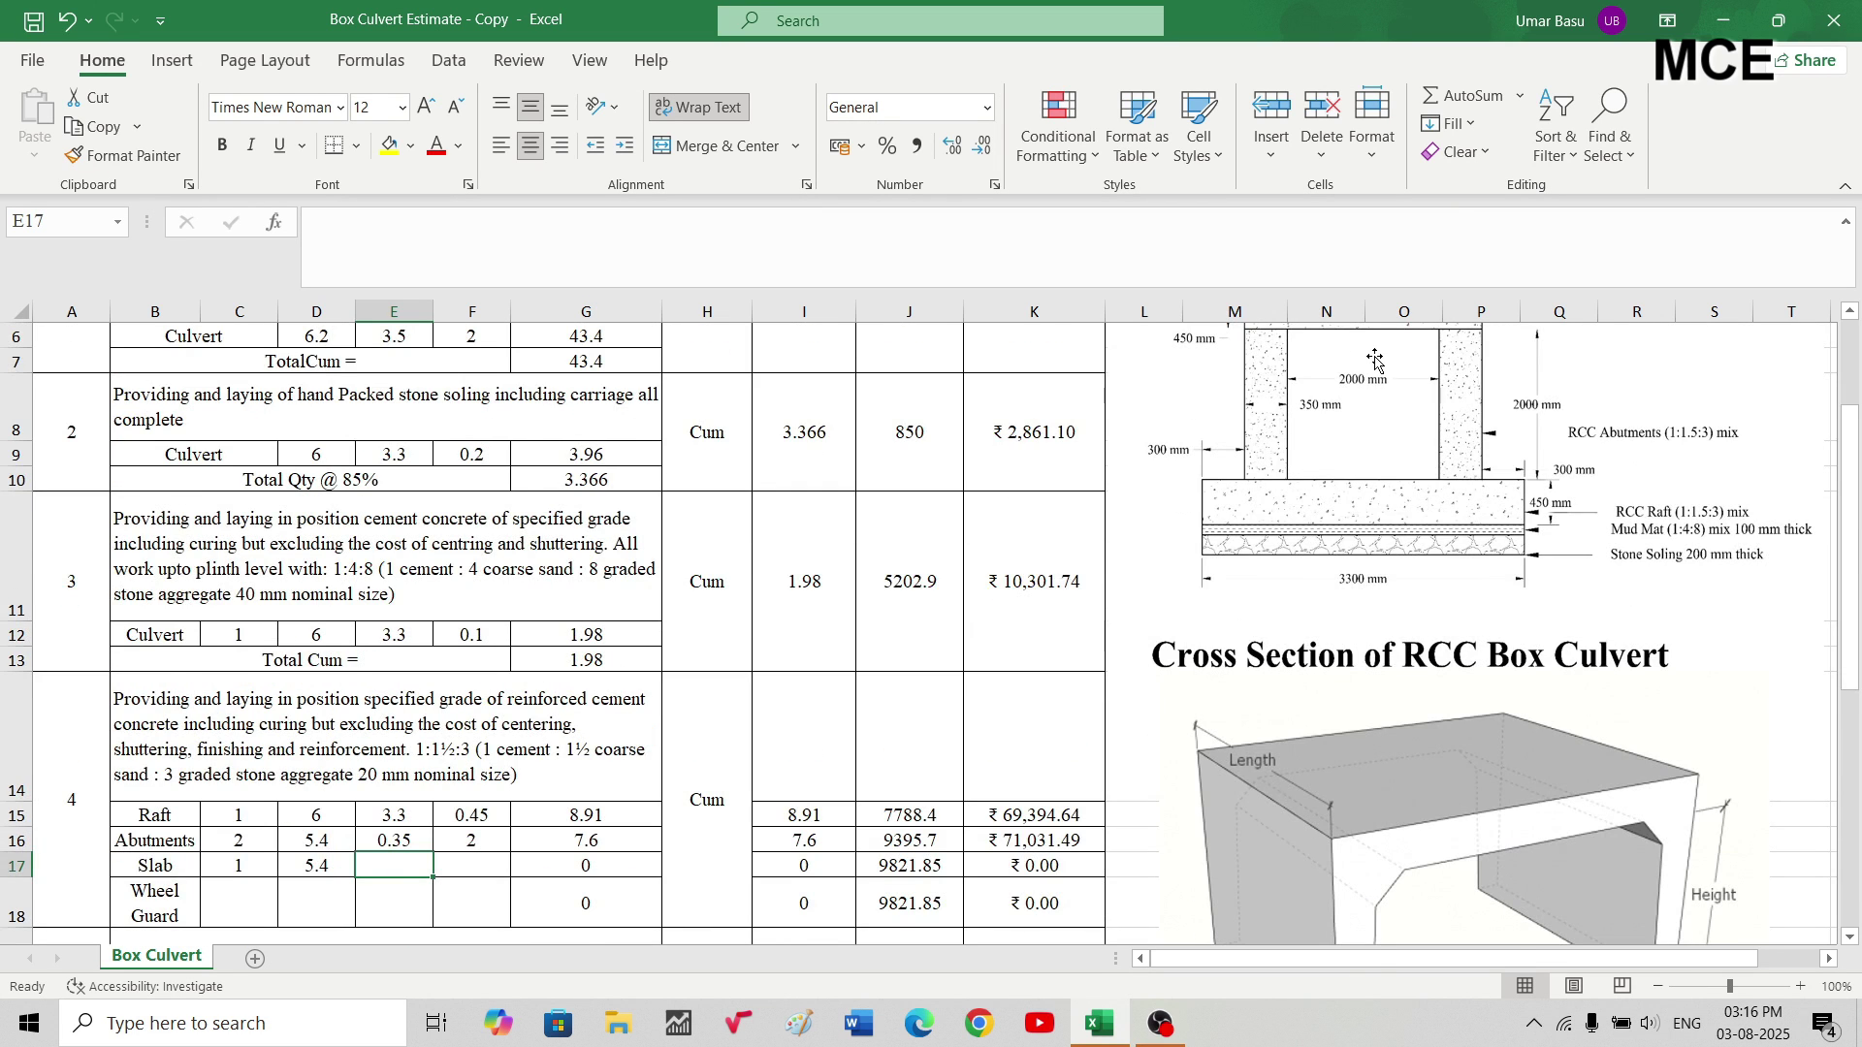
{"action": "scroll", "coordinate": [1376, 360], "scroll_direction": "up", "scroll_amount": 1}
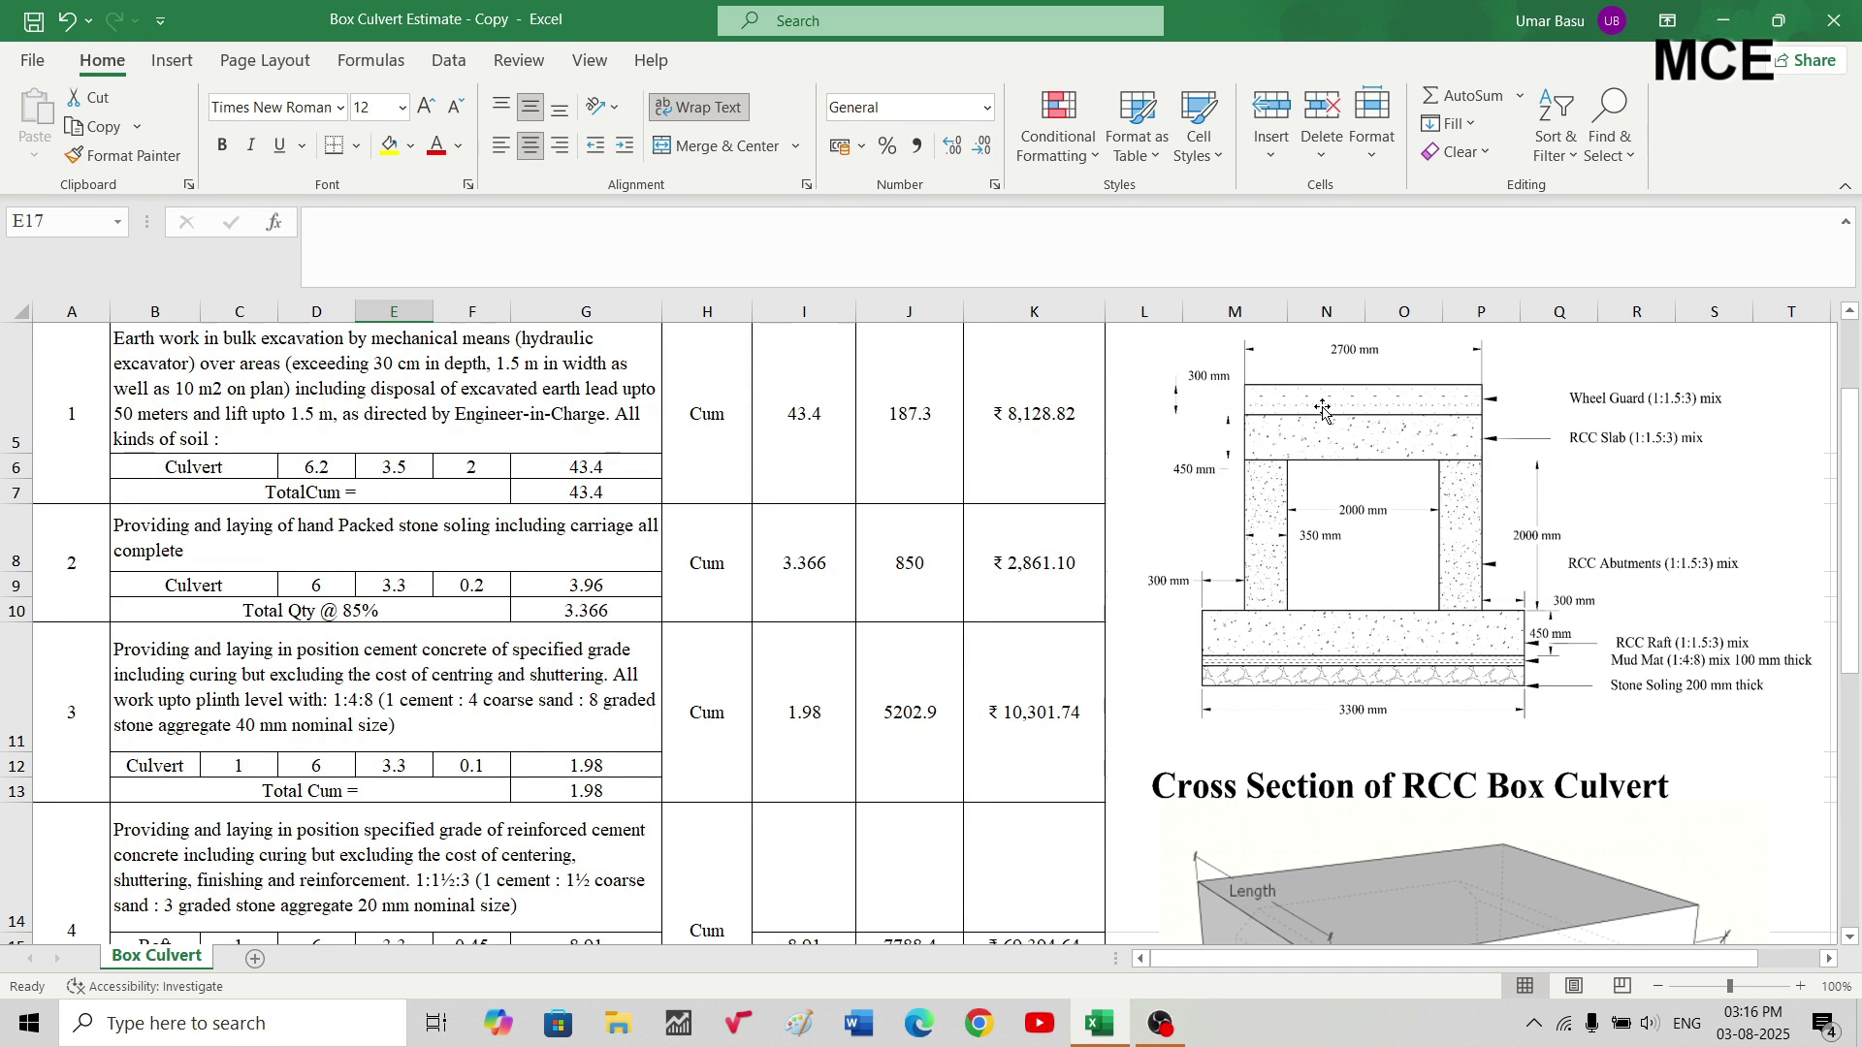
{"action": "scroll", "coordinate": [1229, 419], "scroll_direction": "down", "scroll_amount": 1}
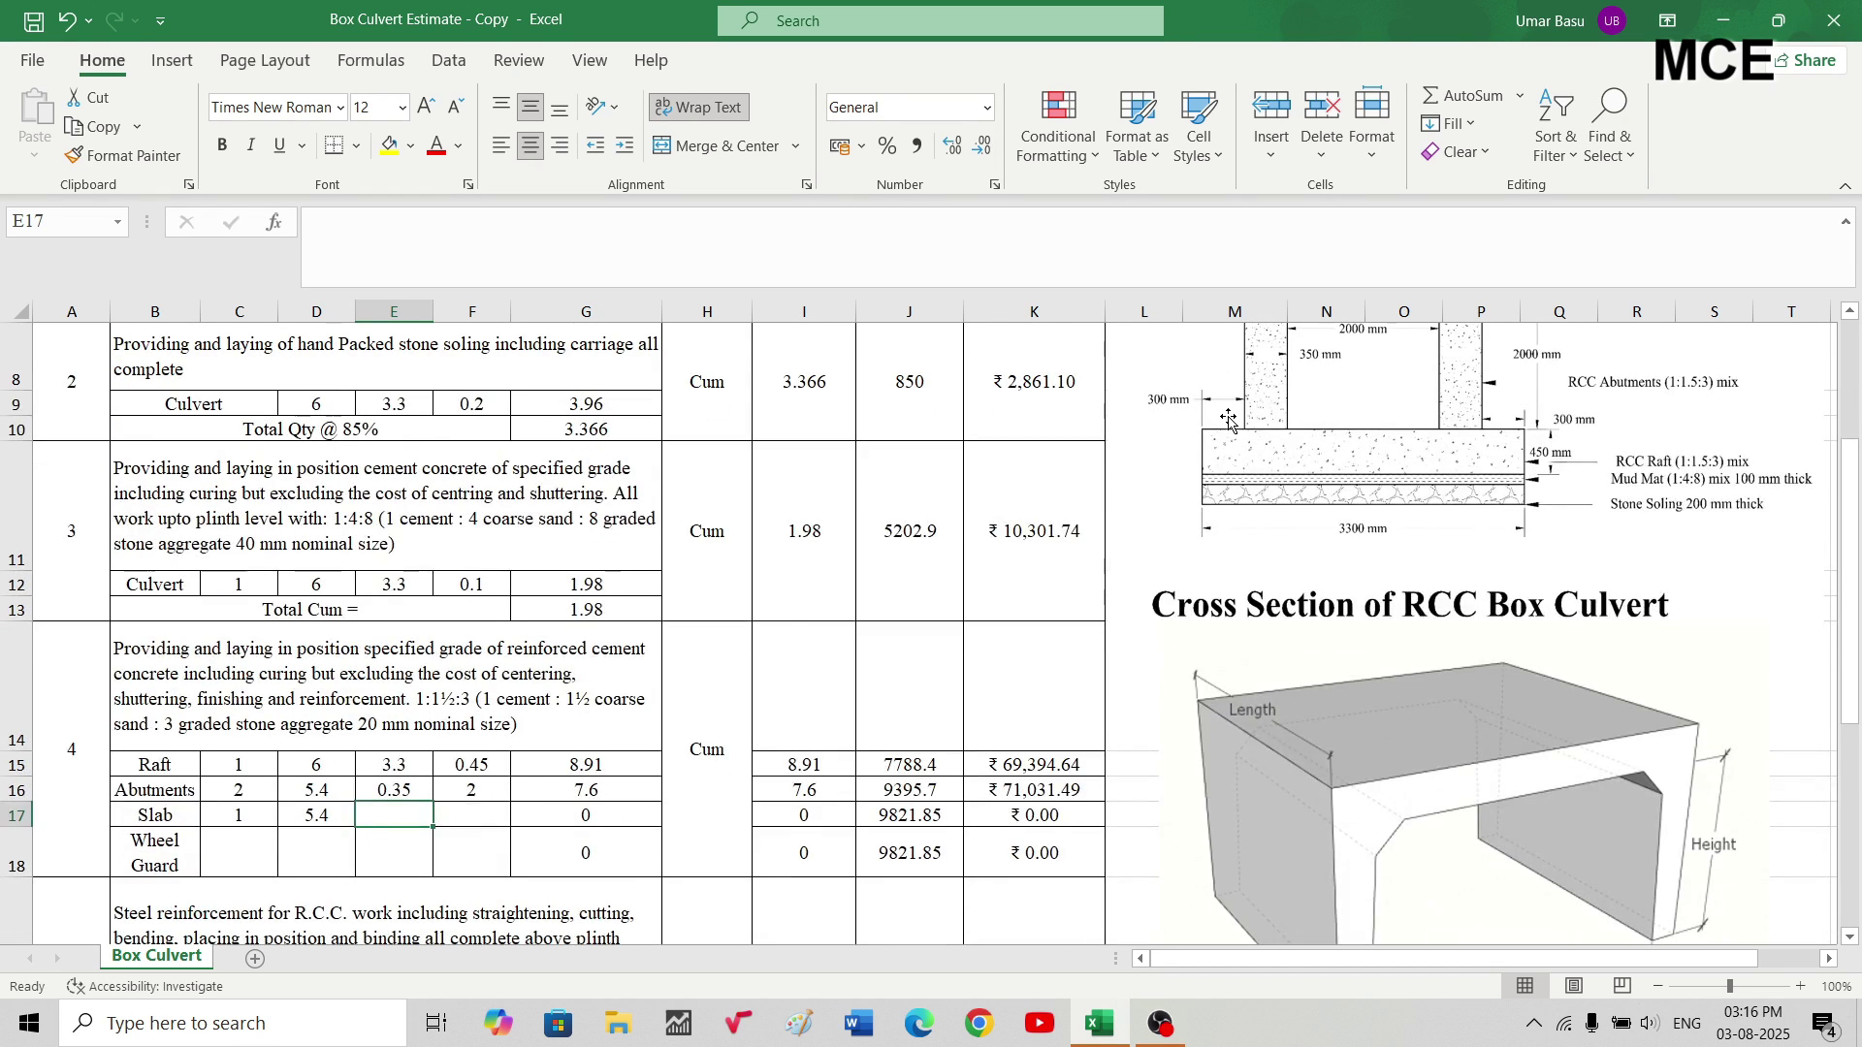
{"action": "type", "text": "2."}
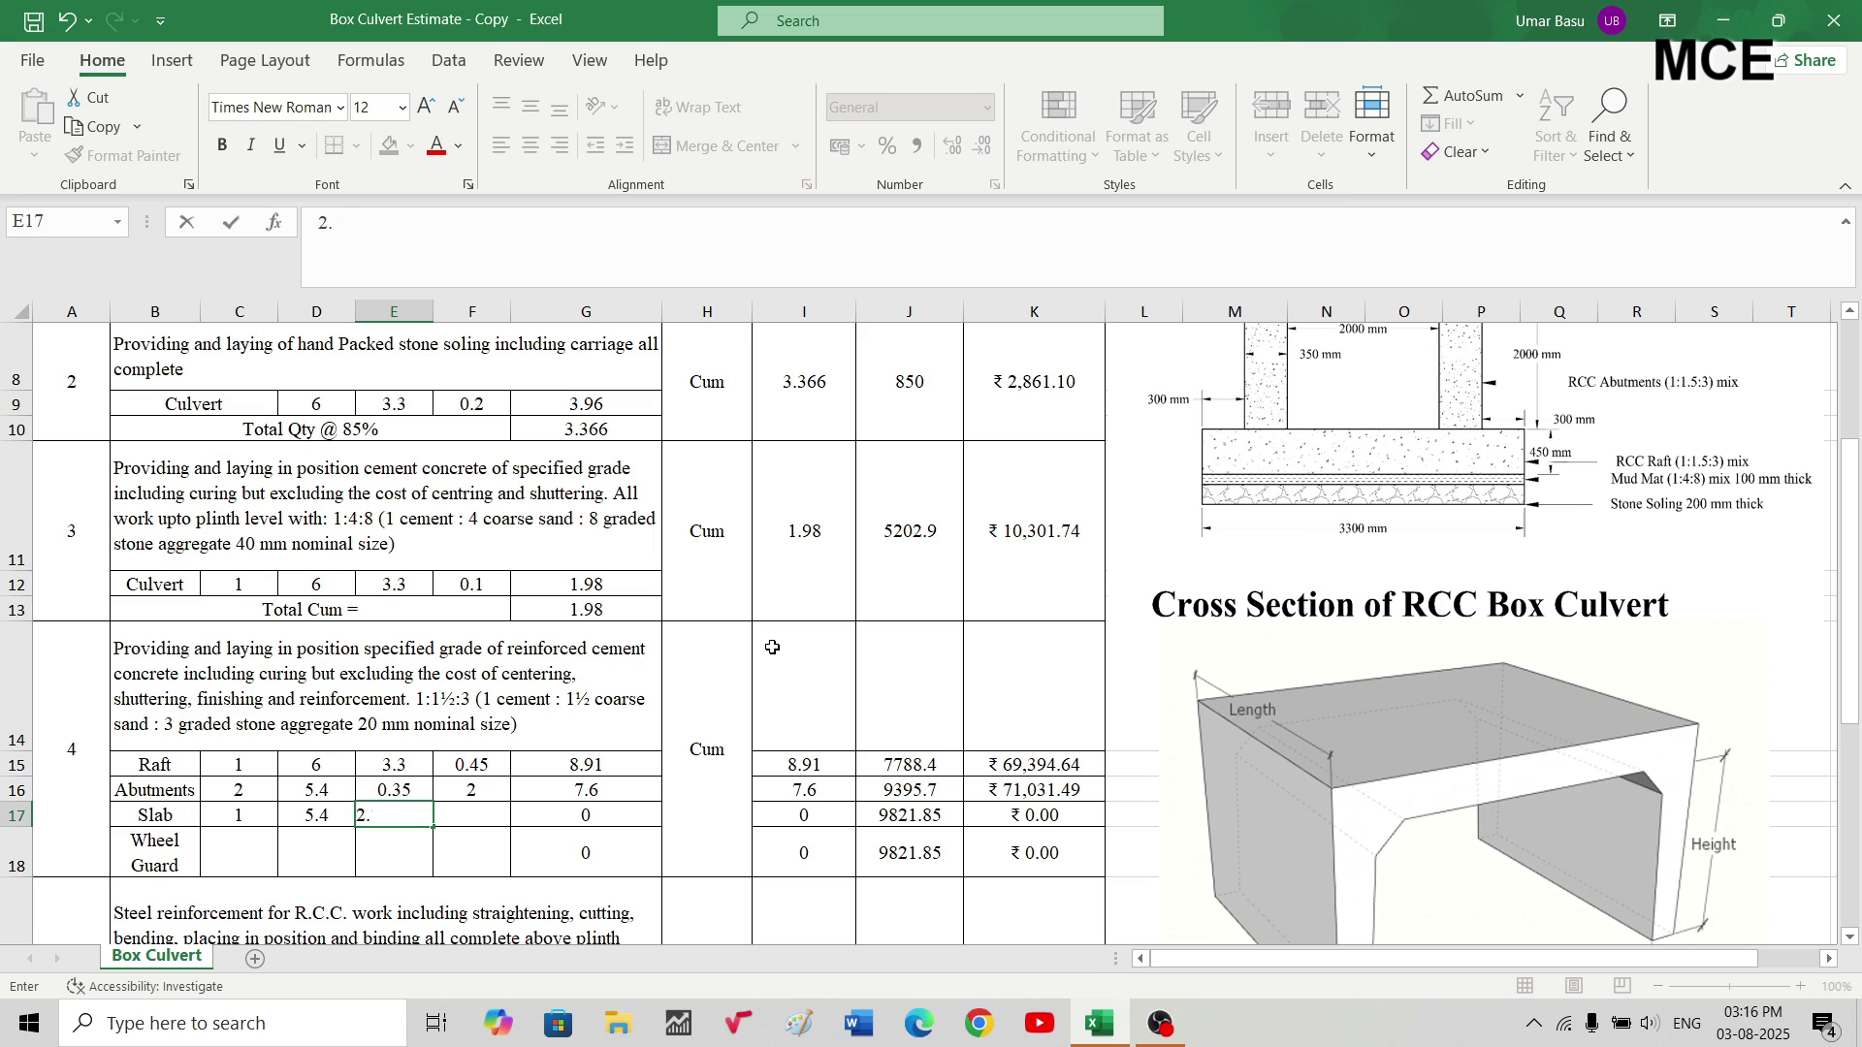
{"action": "type", "text": "7"}
{"action": "key", "text": "Tab"}
{"action": "type", "text": "0"}
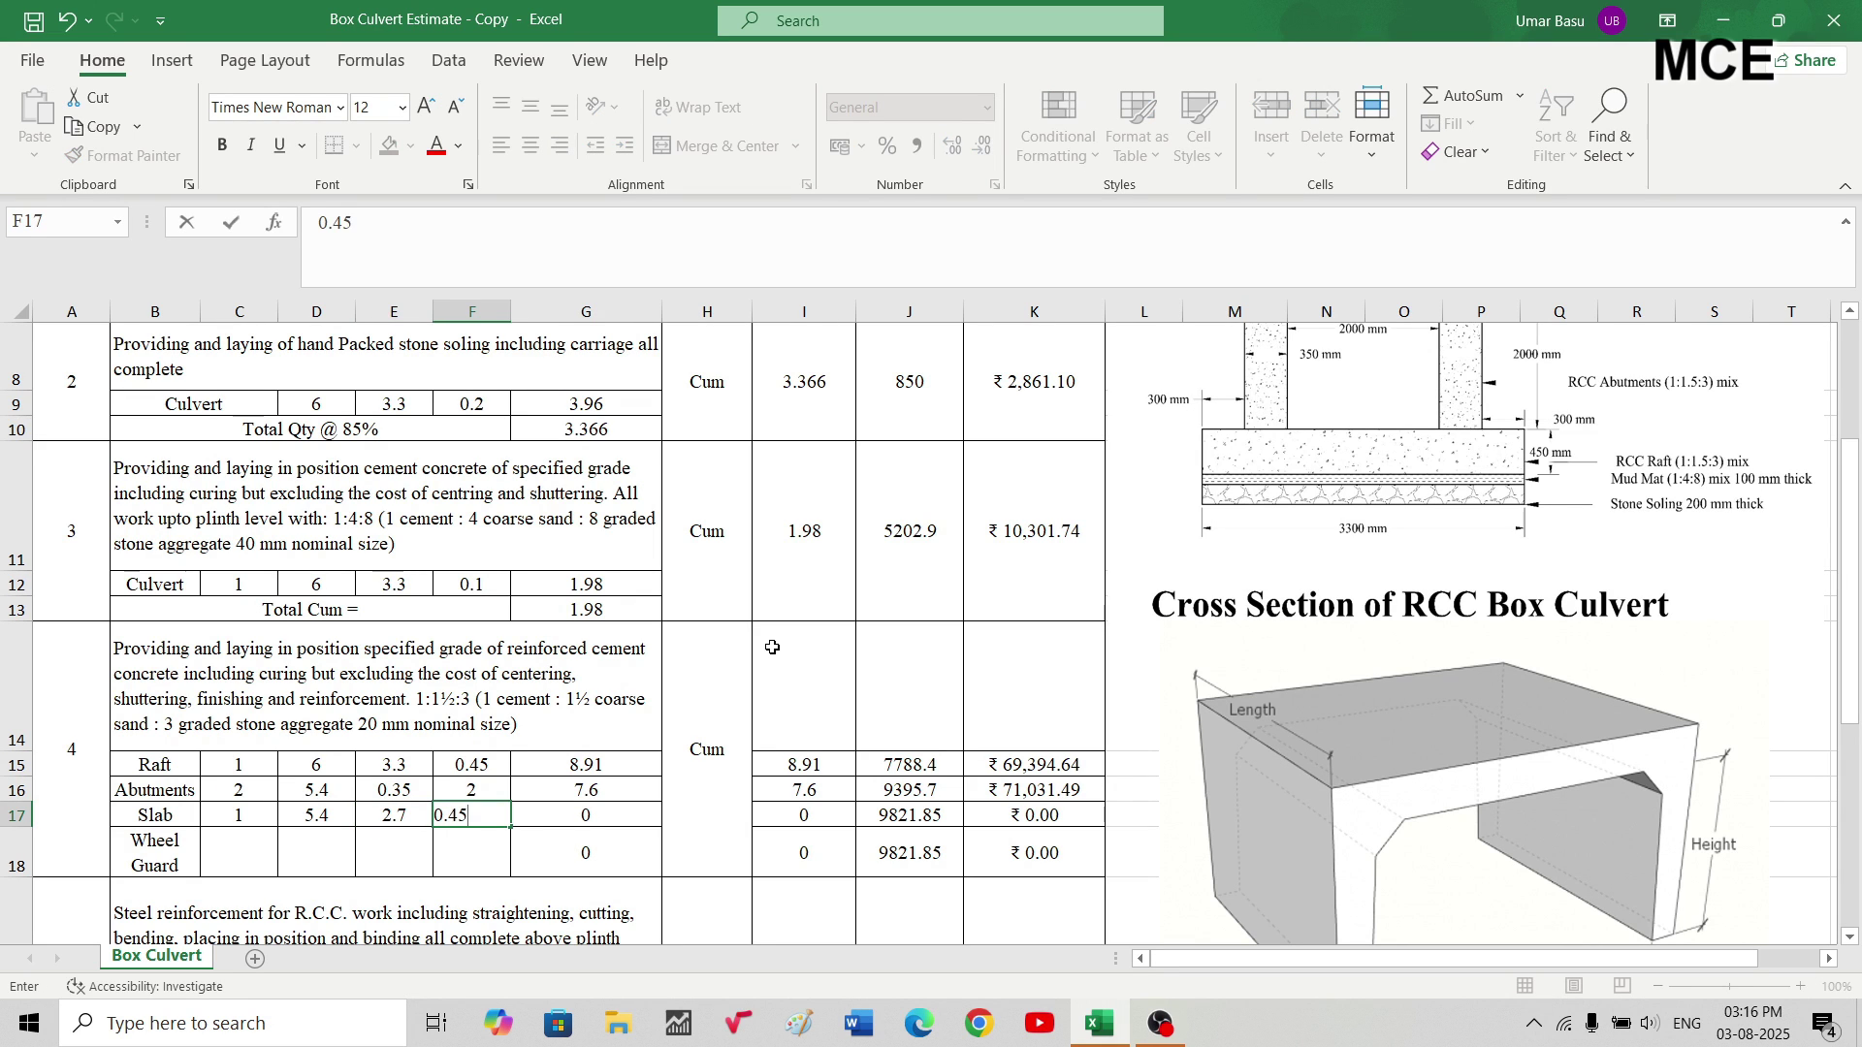
{"action": "key", "text": "Tab"}
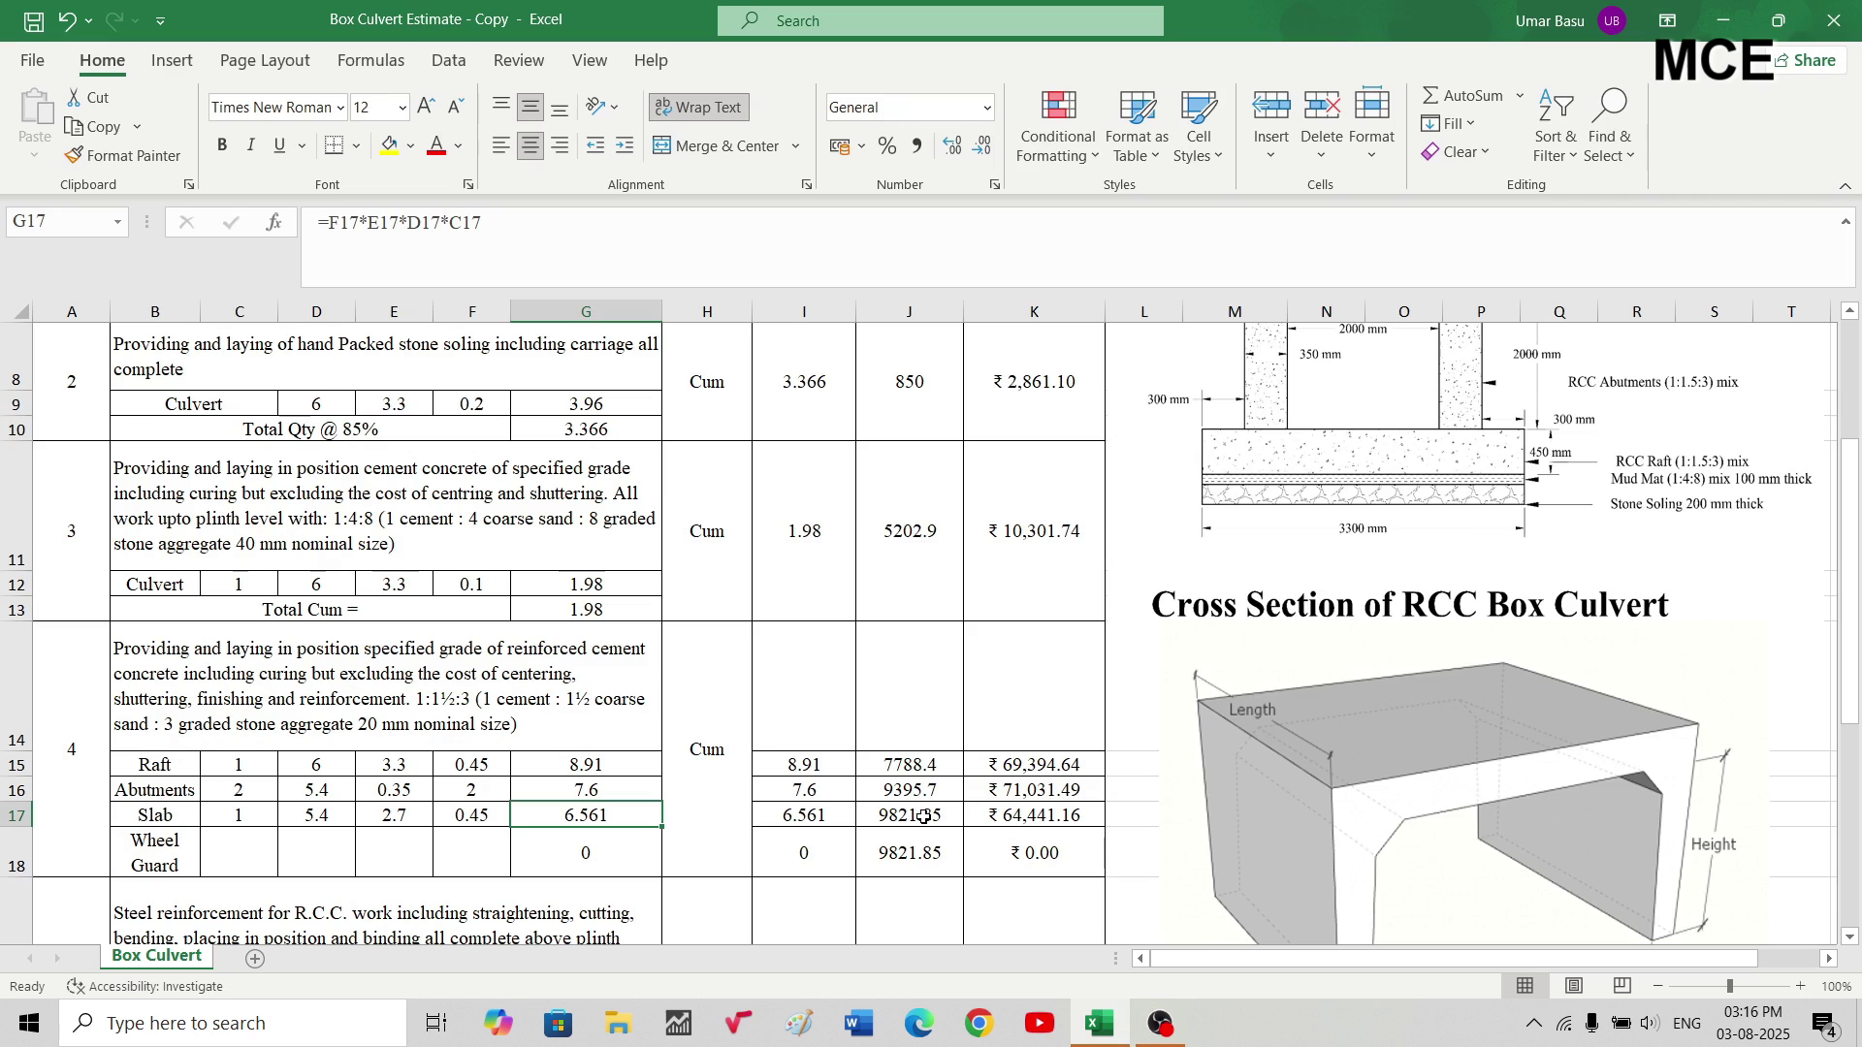
{"action": "left_click", "coordinate": [893, 816]}
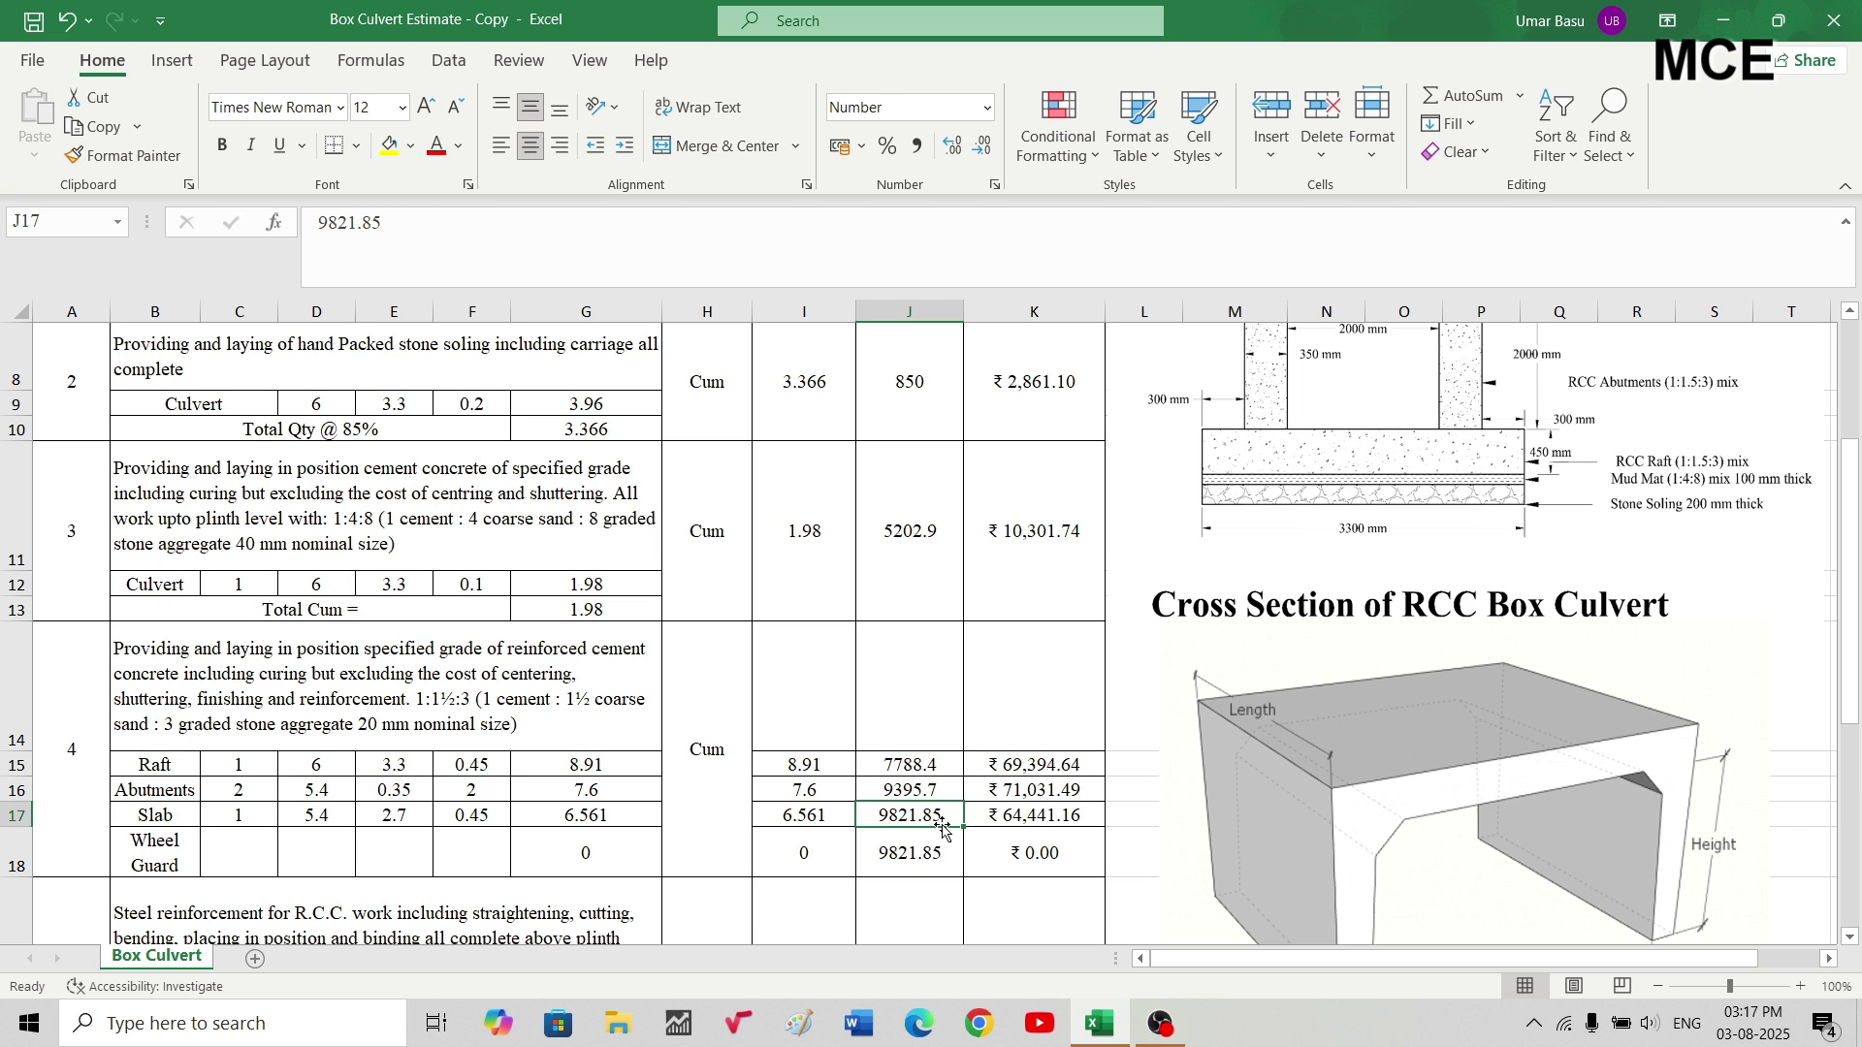
{"action": "left_click", "coordinate": [1032, 822]}
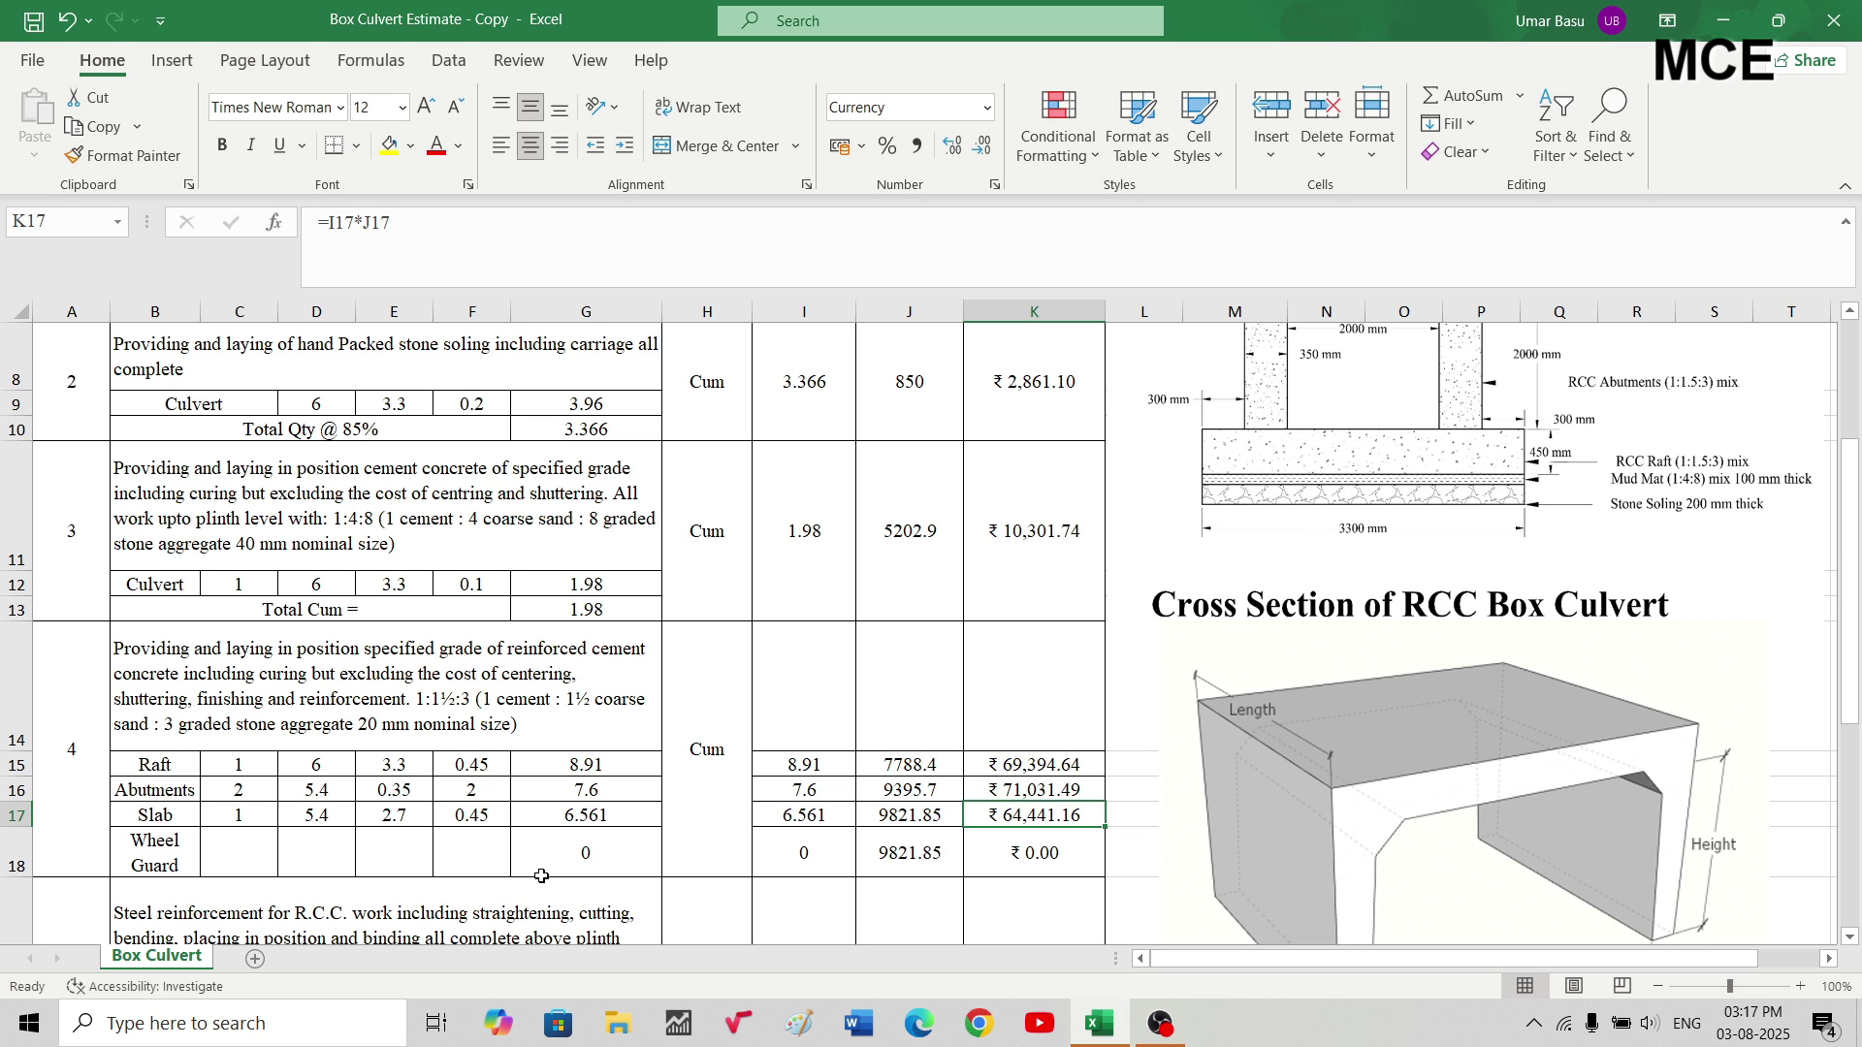
- Consult the wheel guard in the cross-section and enter number 1 and length 5.4 in its row, C18:D18
{"action": "scroll", "coordinate": [815, 764], "scroll_direction": "up", "scroll_amount": 3}
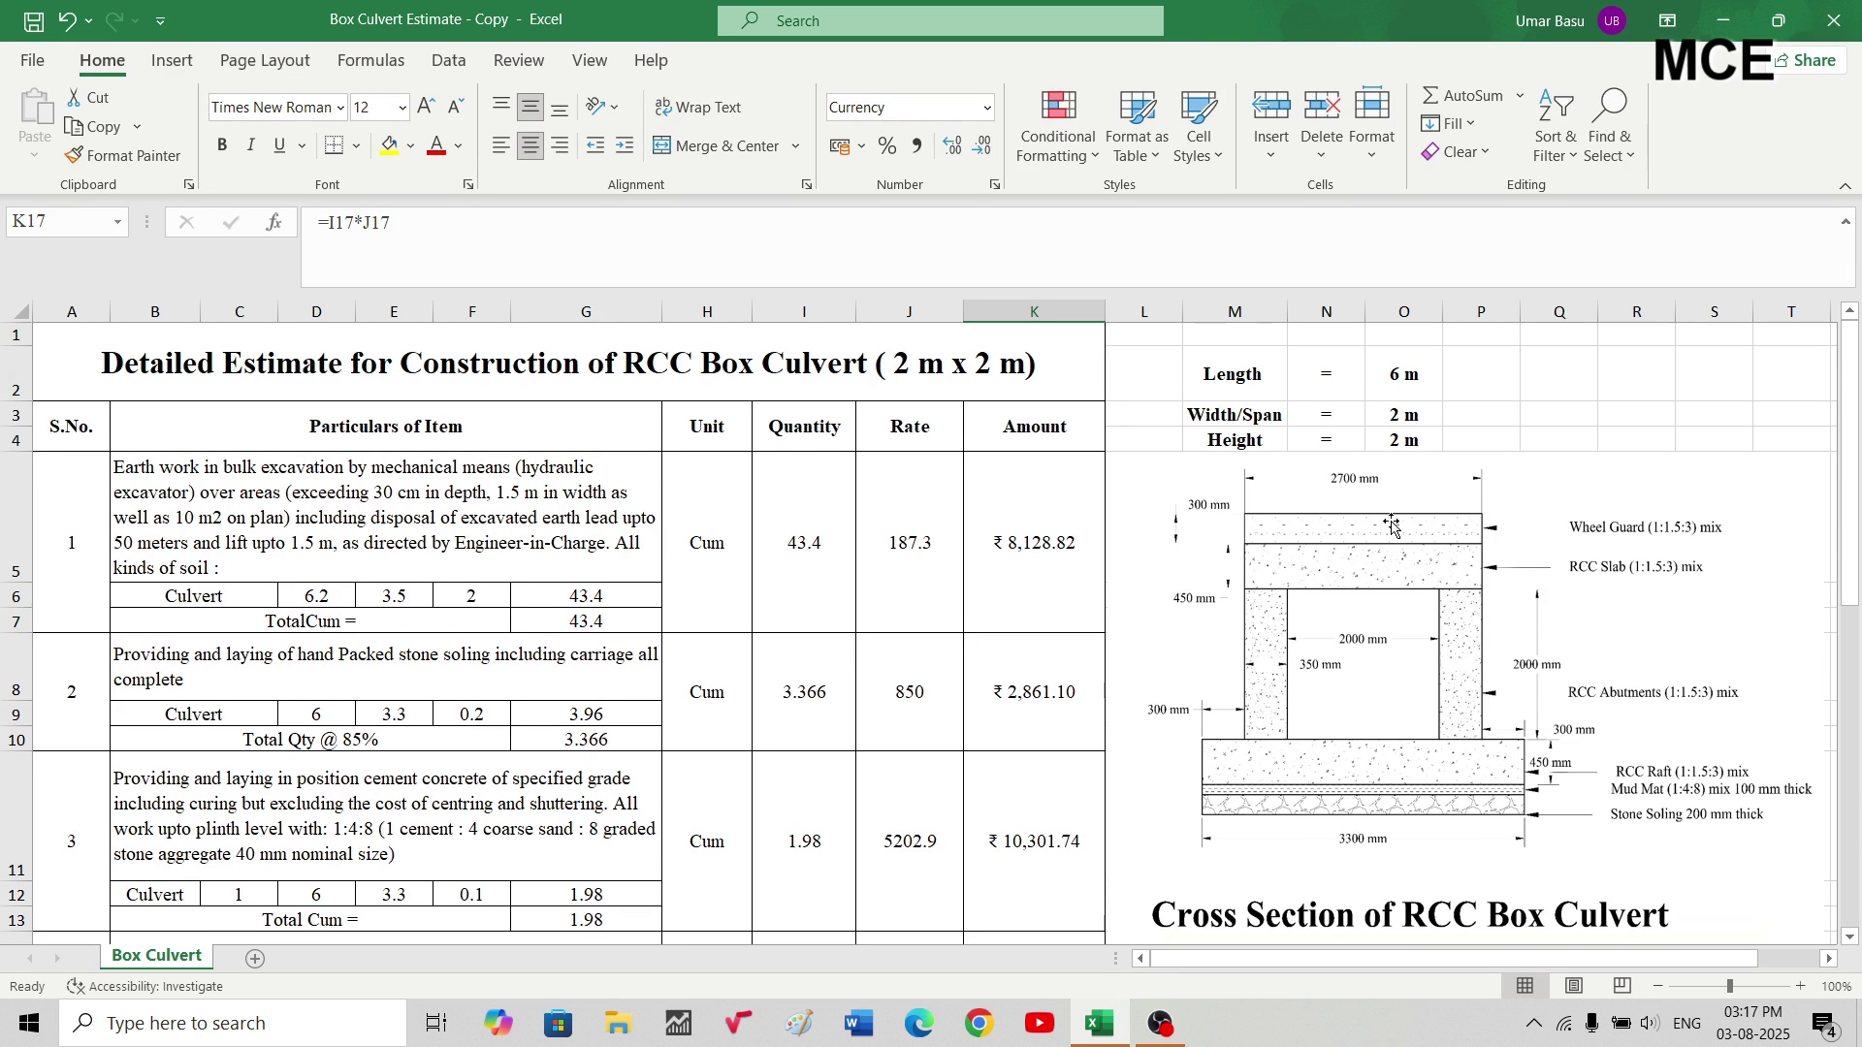
{"action": "scroll", "coordinate": [1391, 524], "scroll_direction": "down", "scroll_amount": 1}
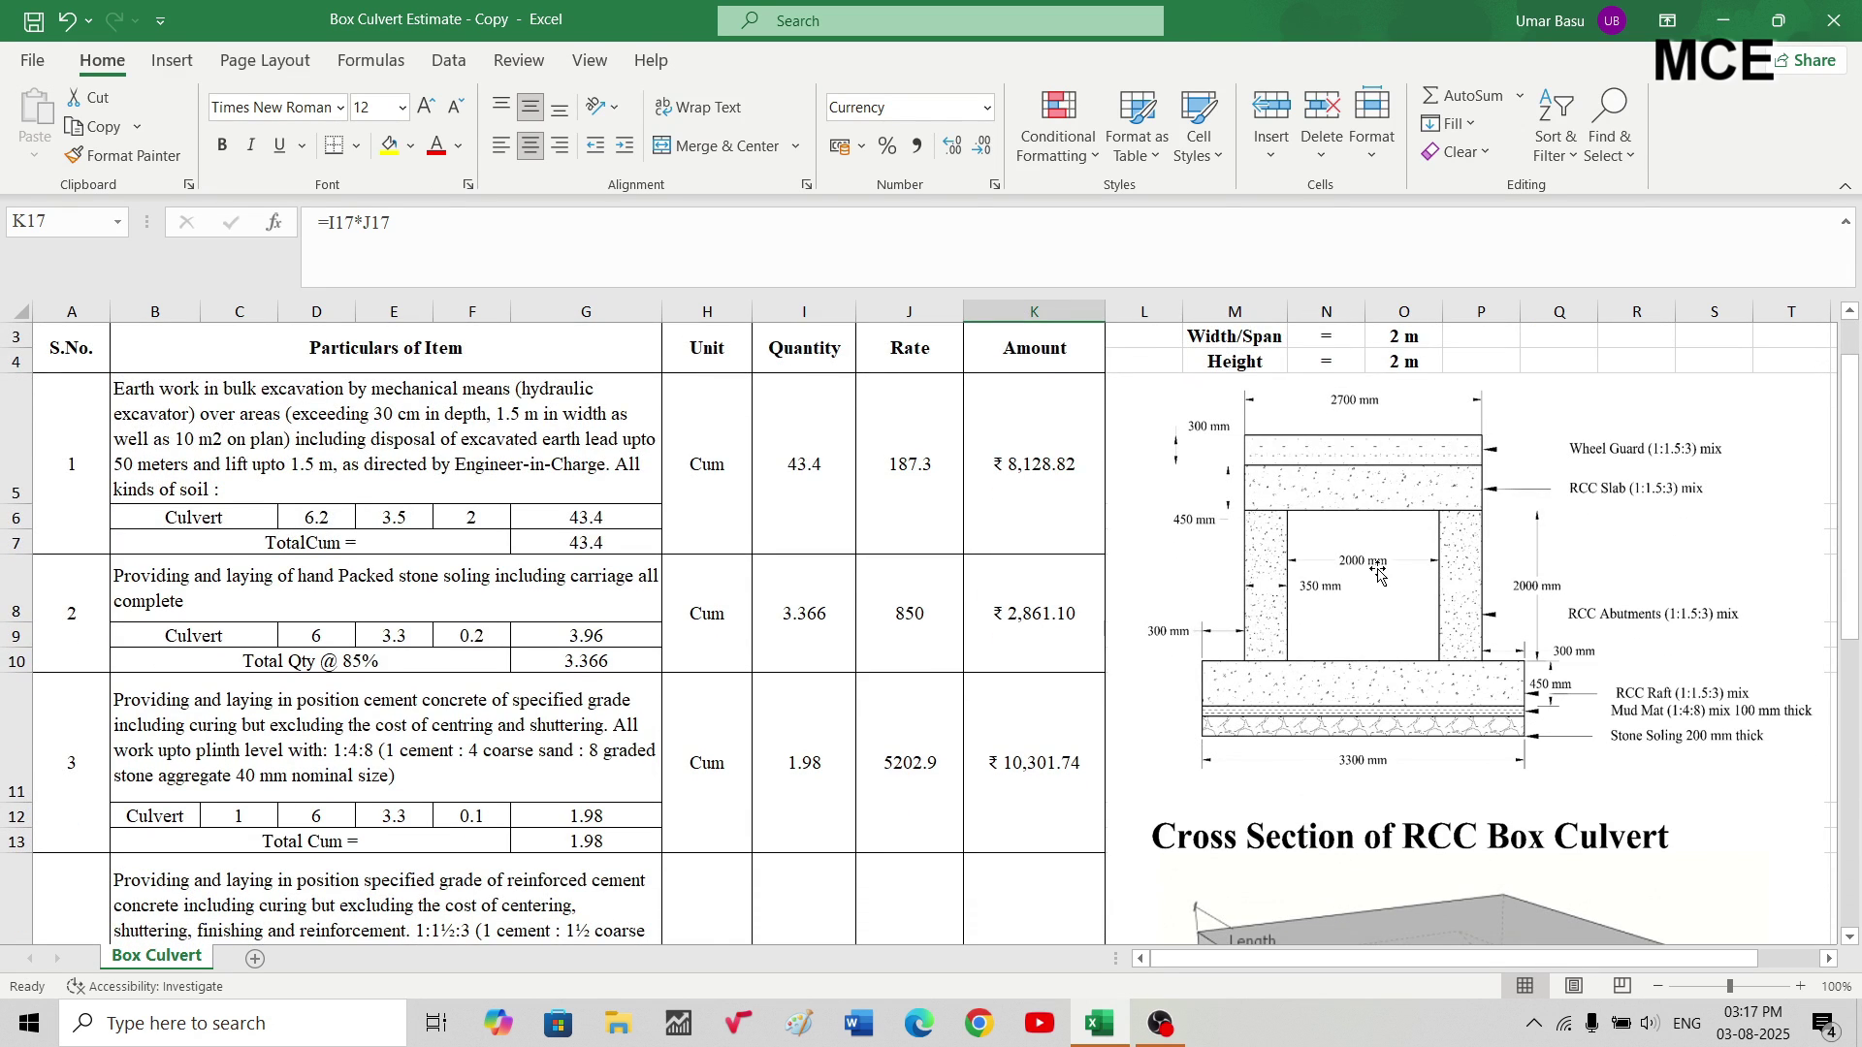
{"action": "scroll", "coordinate": [1391, 529], "scroll_direction": "down", "scroll_amount": 1}
{"action": "scroll", "coordinate": [1379, 572], "scroll_direction": "down", "scroll_amount": 1}
{"action": "scroll", "coordinate": [1379, 572], "scroll_direction": "down", "scroll_amount": 2}
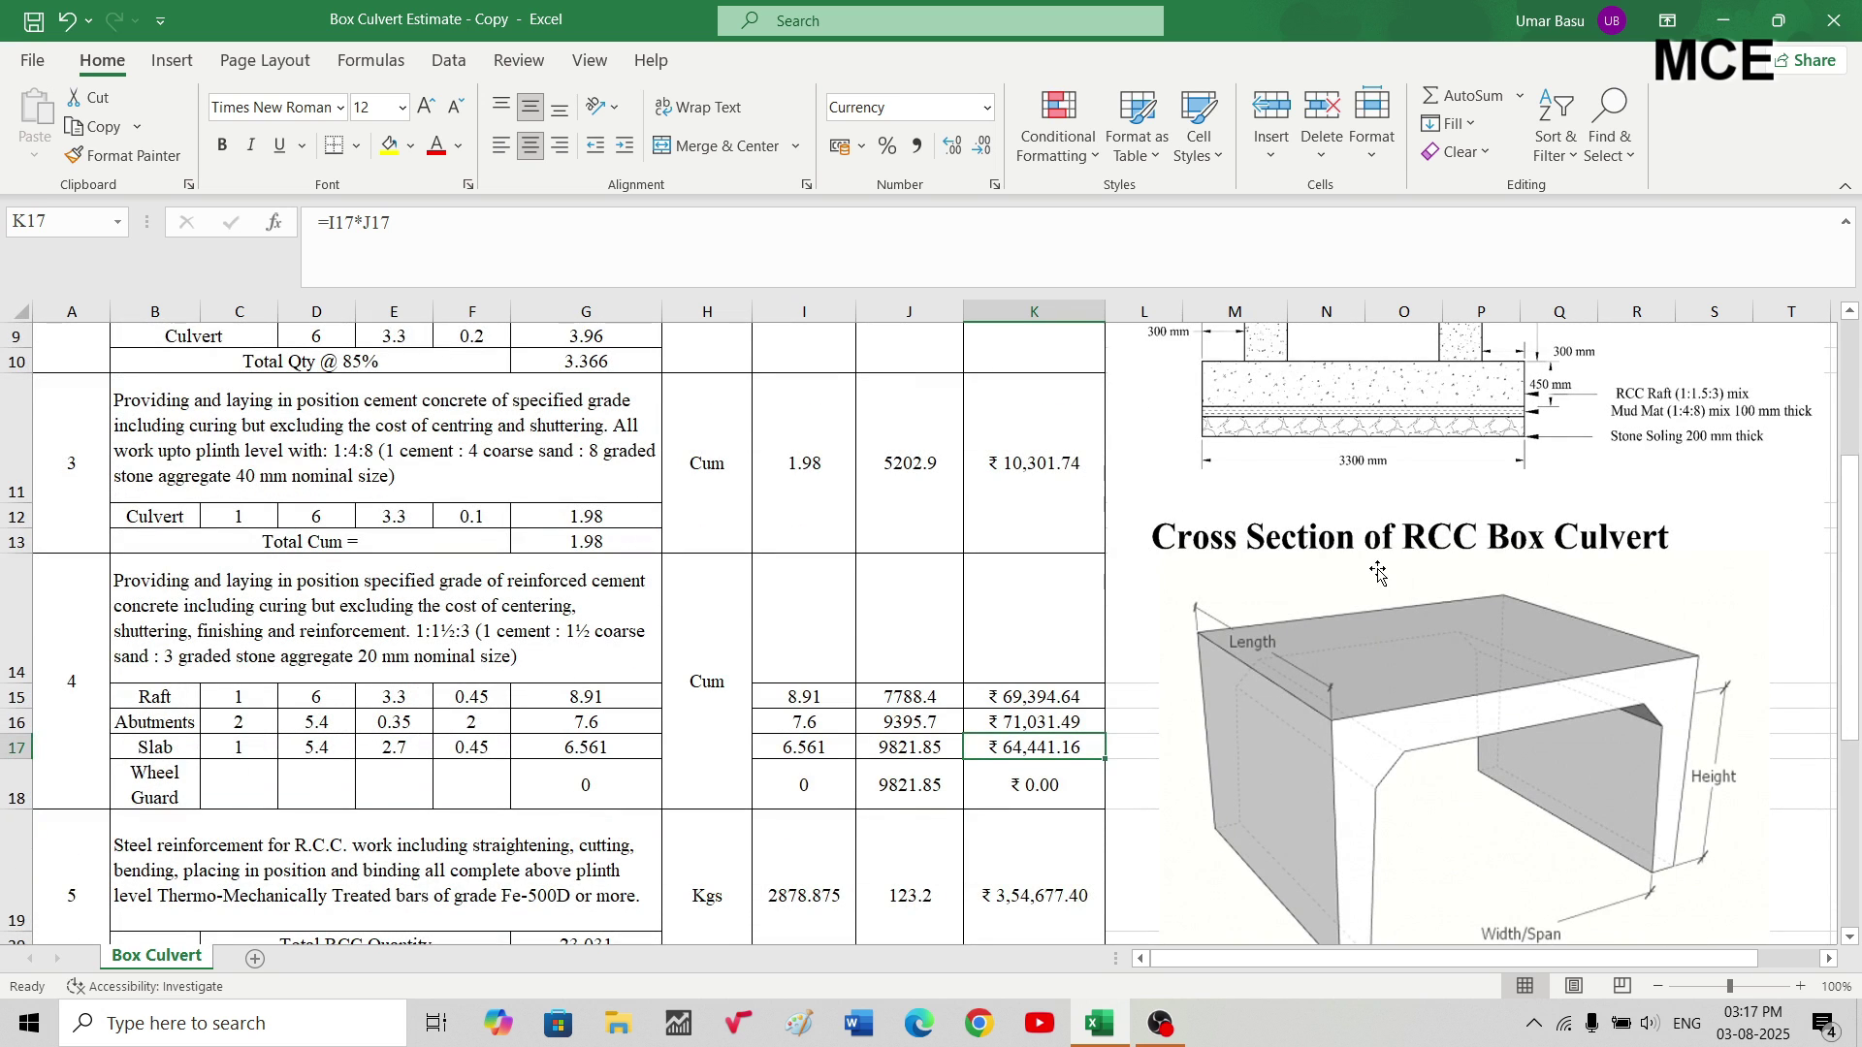
{"action": "left_click", "coordinate": [224, 780]}
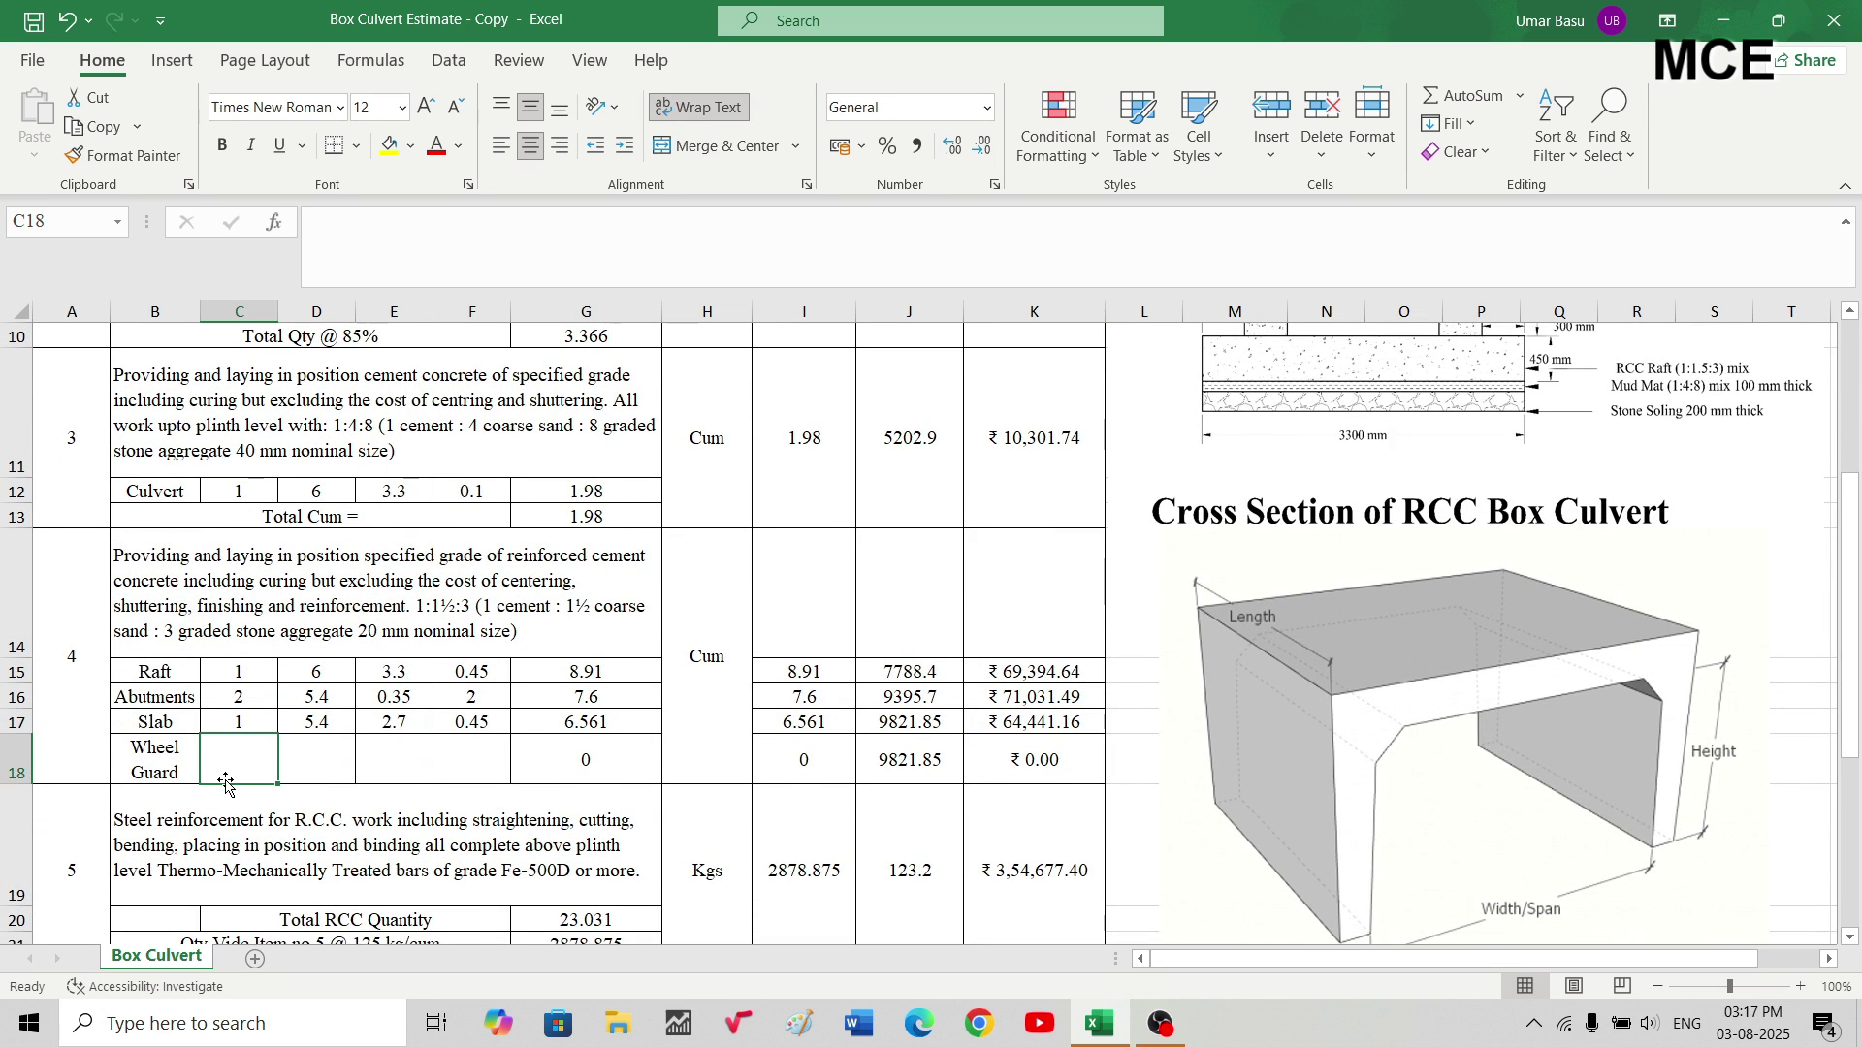
{"action": "type", "text": "1"}
{"action": "key", "text": "Tab"}
{"action": "type", "text": "5.4"}
{"action": "key", "text": "Tab"}
- Enter 0.25 and 0.3 as the wheel guard's remaining dimensions in E18:F18, and check its quantity formula in G18
{"action": "type", "text": "2"}
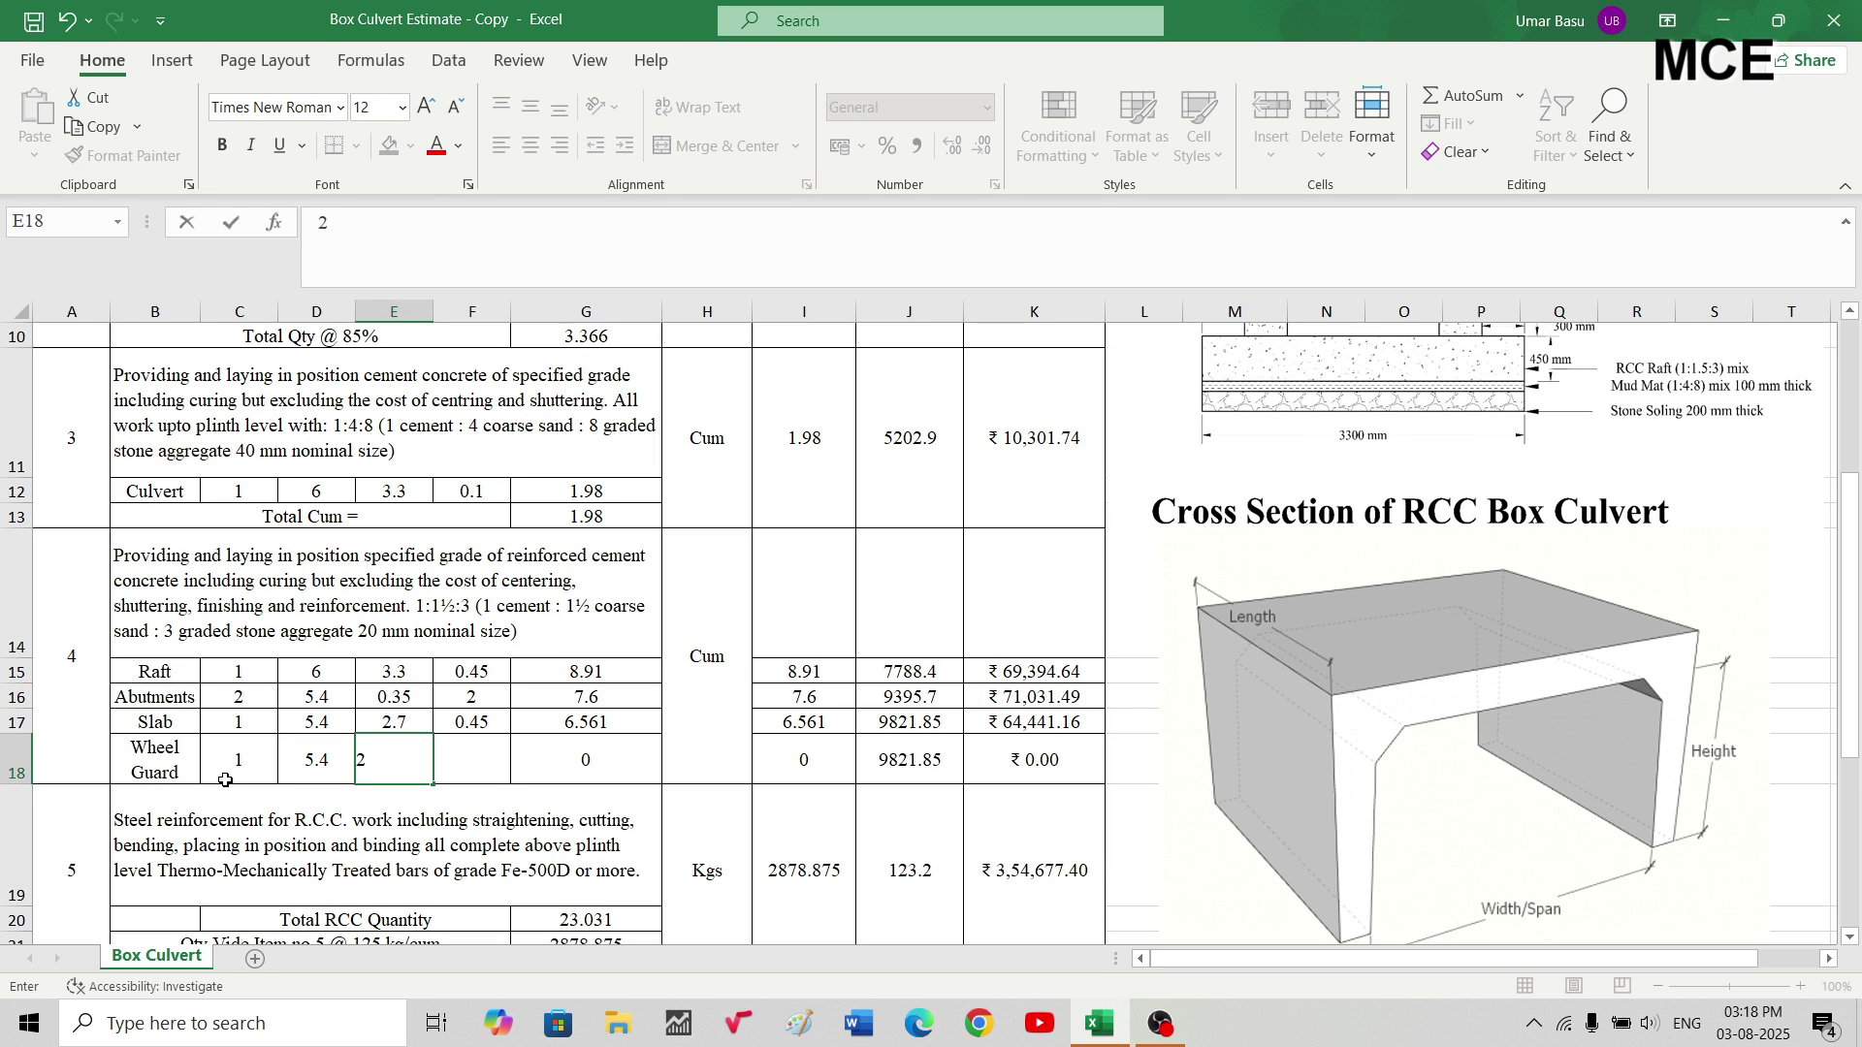
{"action": "key", "text": "BackSpace"}
{"action": "type", "text": "0.25"}
{"action": "key", "text": "Tab"}
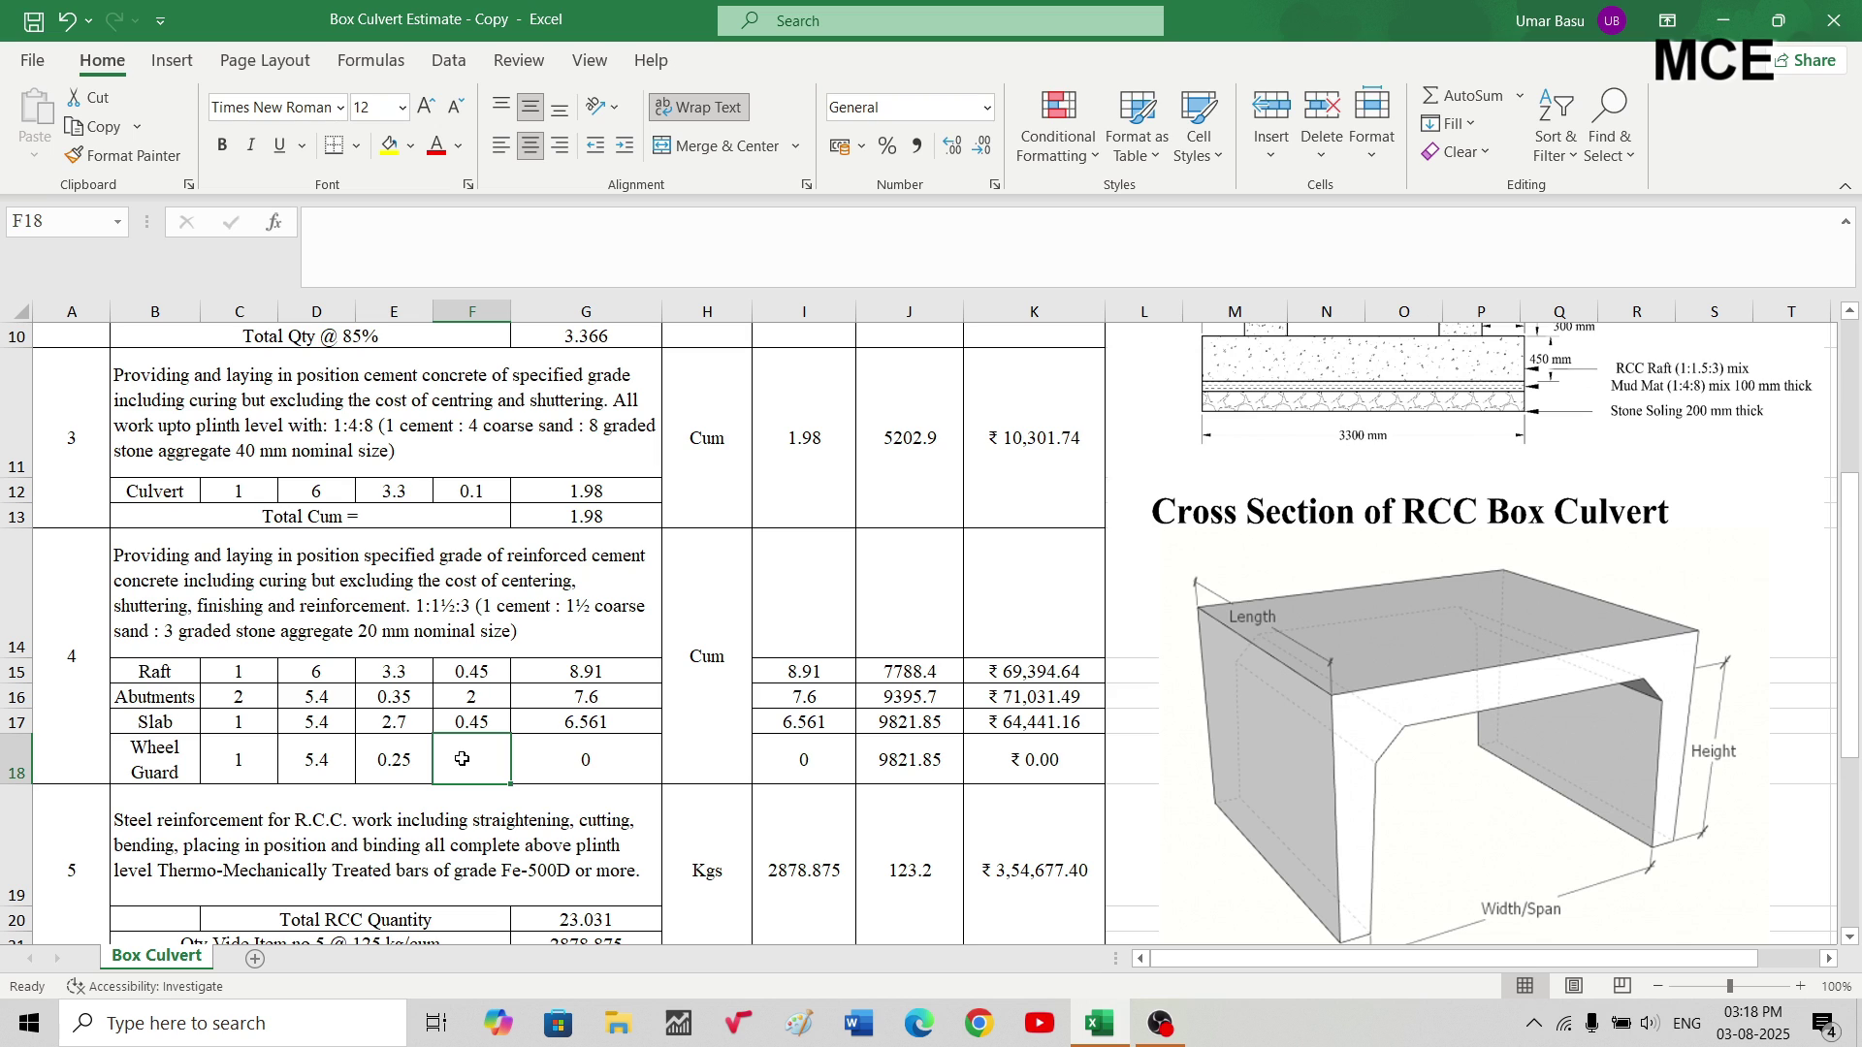
{"action": "type", "text": "0.3"}
{"action": "key", "text": "Tab"}
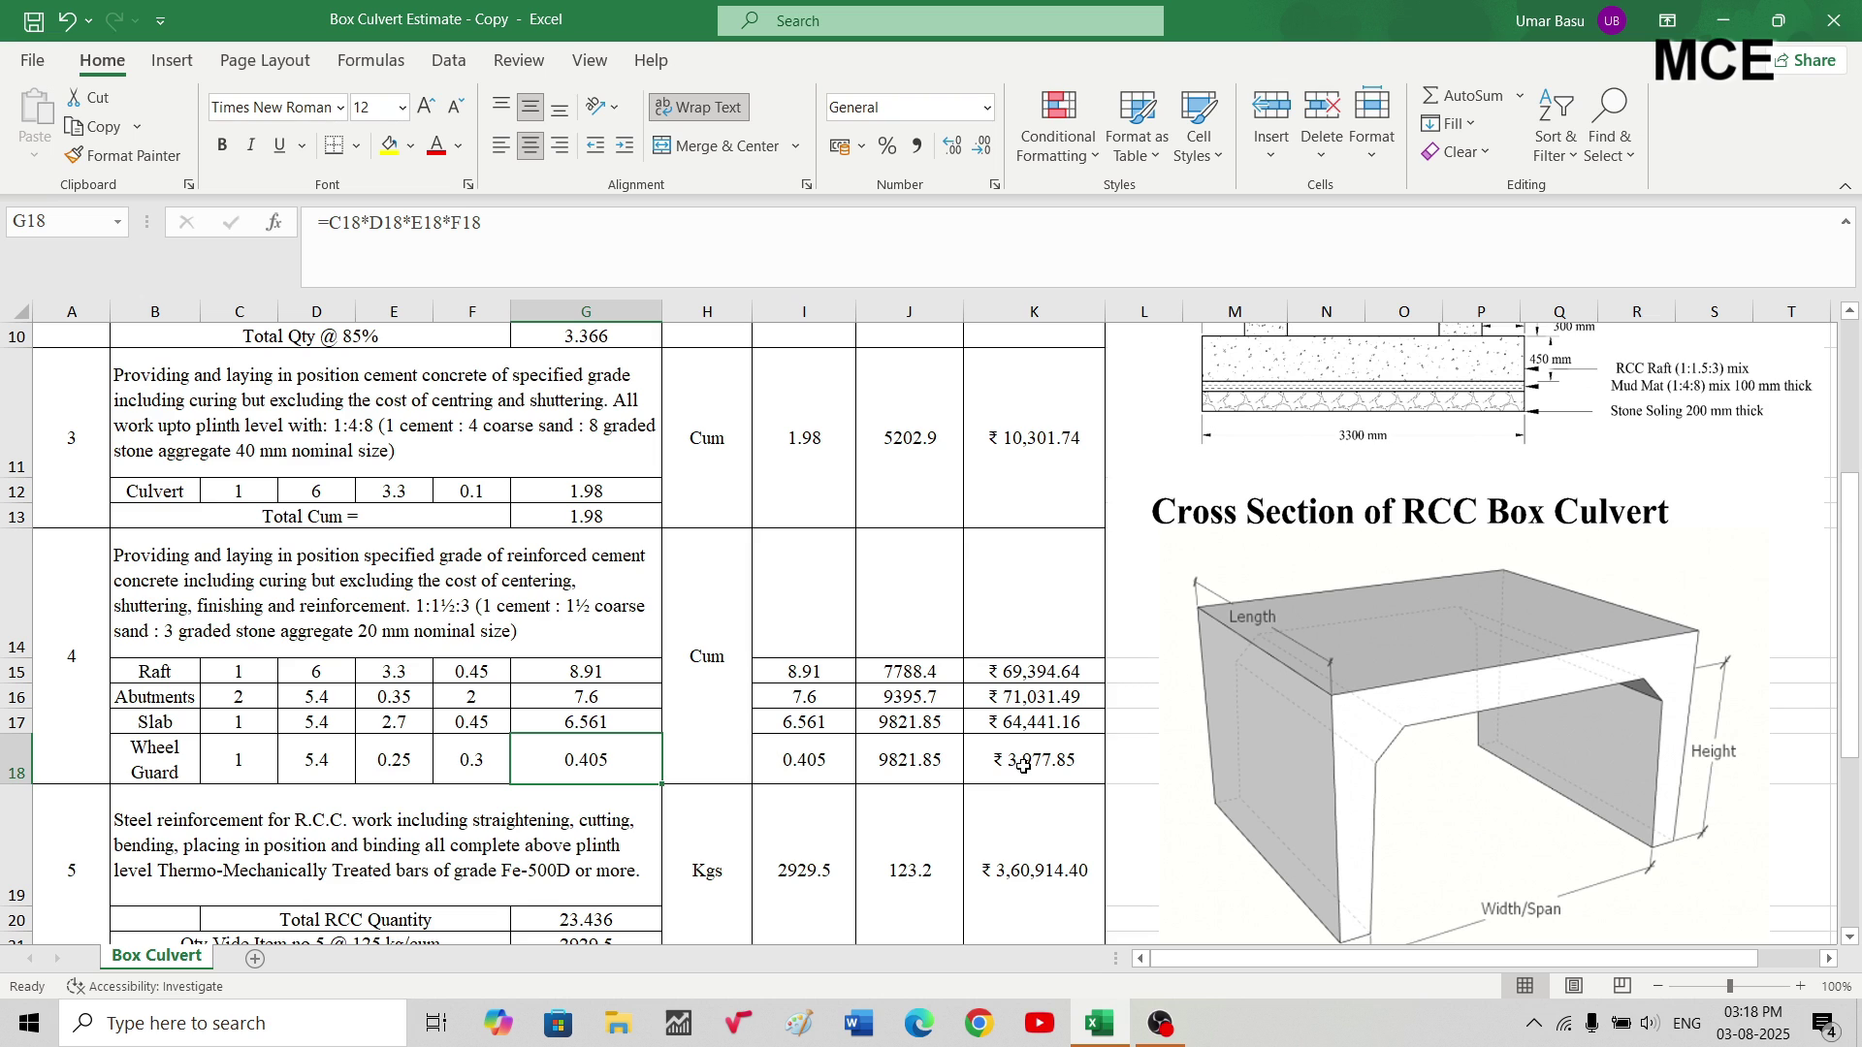
{"action": "double_click", "coordinate": [578, 768]}
{"action": "key", "text": "Escape"}
- Check the formulas for the total RCC quantity in G20 and the steel reinforcement quantity in G21
{"action": "scroll", "coordinate": [545, 648], "scroll_direction": "down", "scroll_amount": 1}
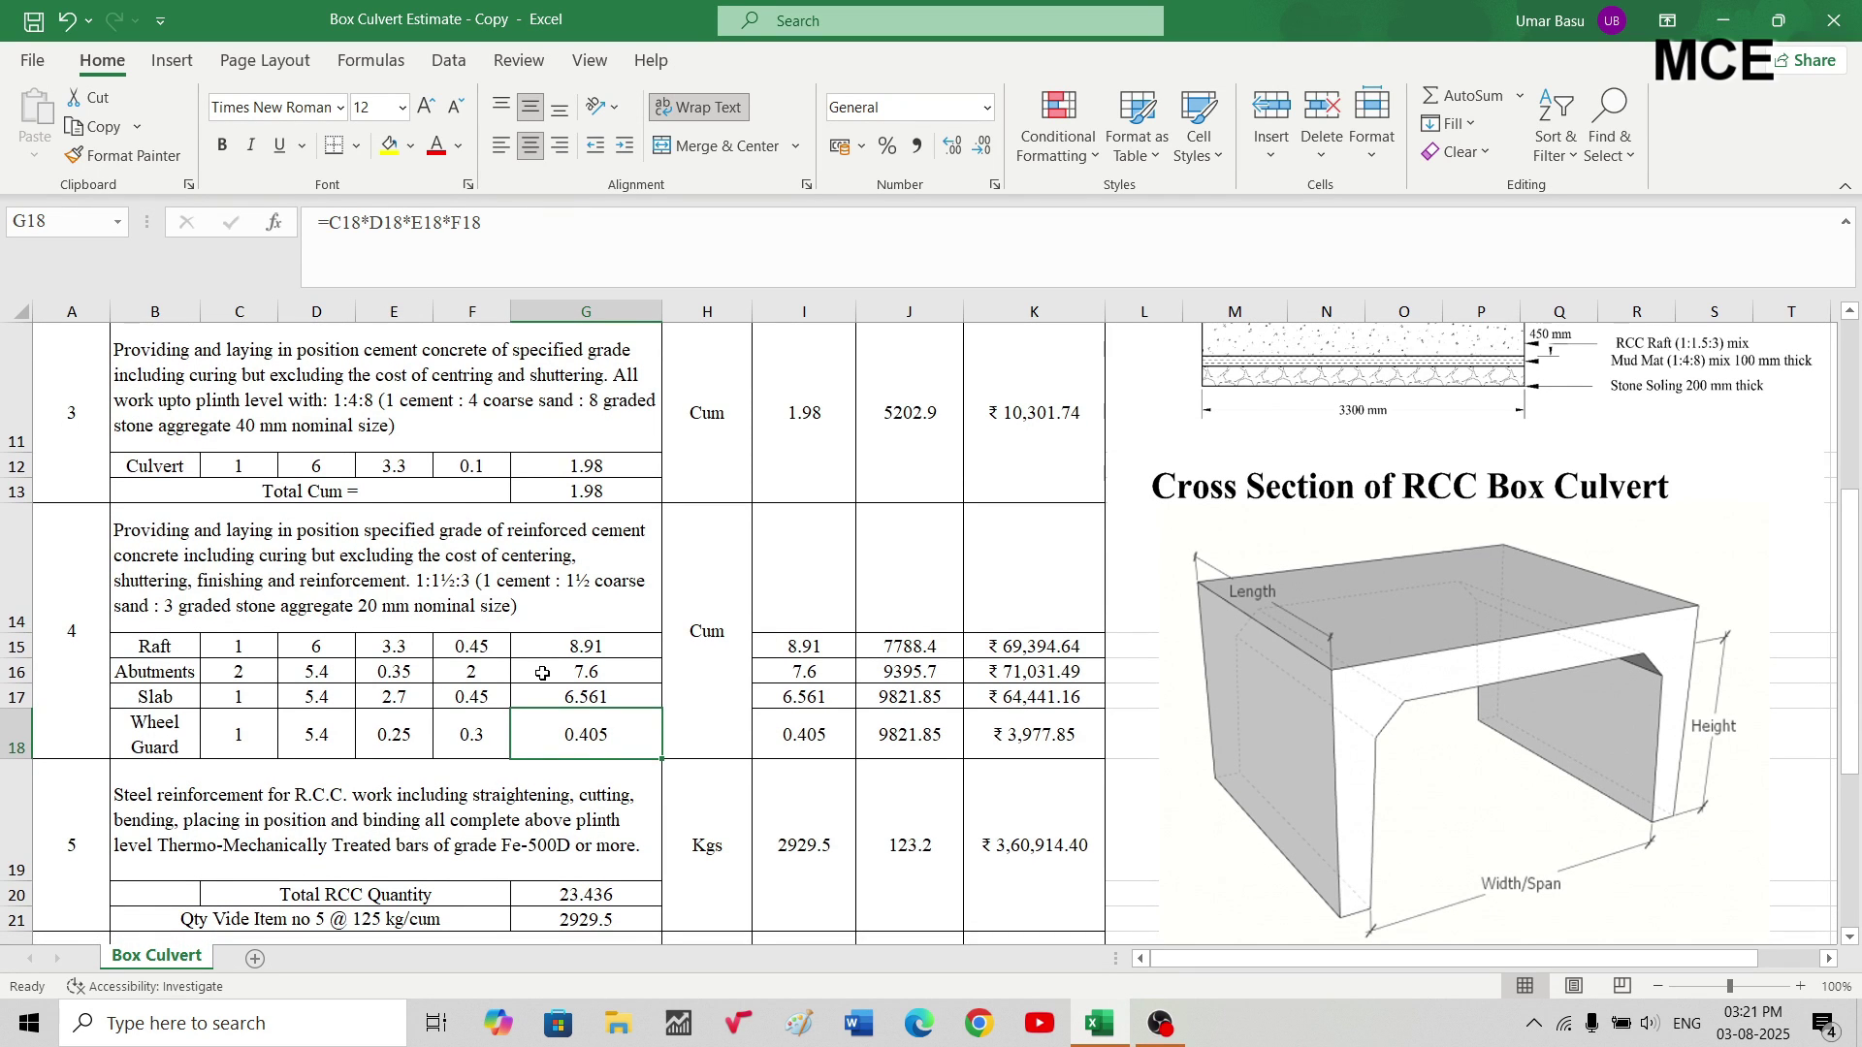
{"action": "scroll", "coordinate": [543, 673], "scroll_direction": "down", "scroll_amount": 1}
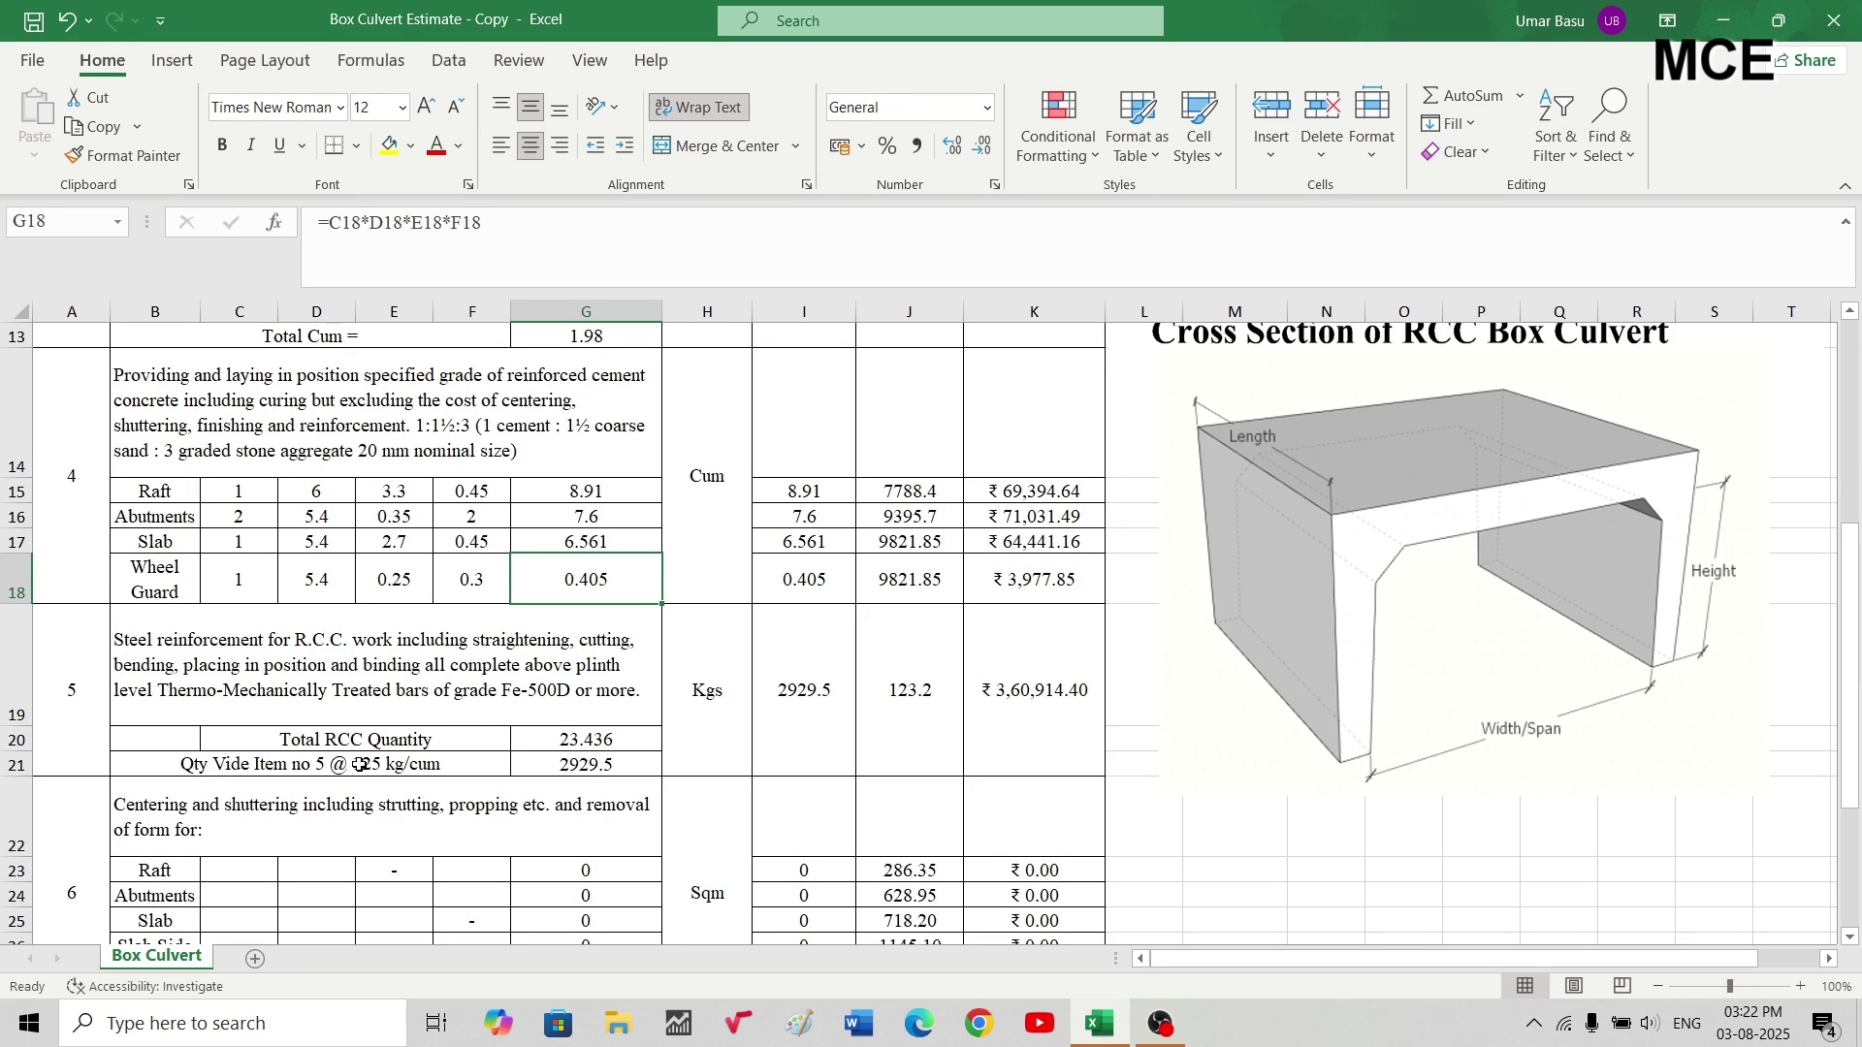
{"action": "left_click", "coordinate": [601, 739]}
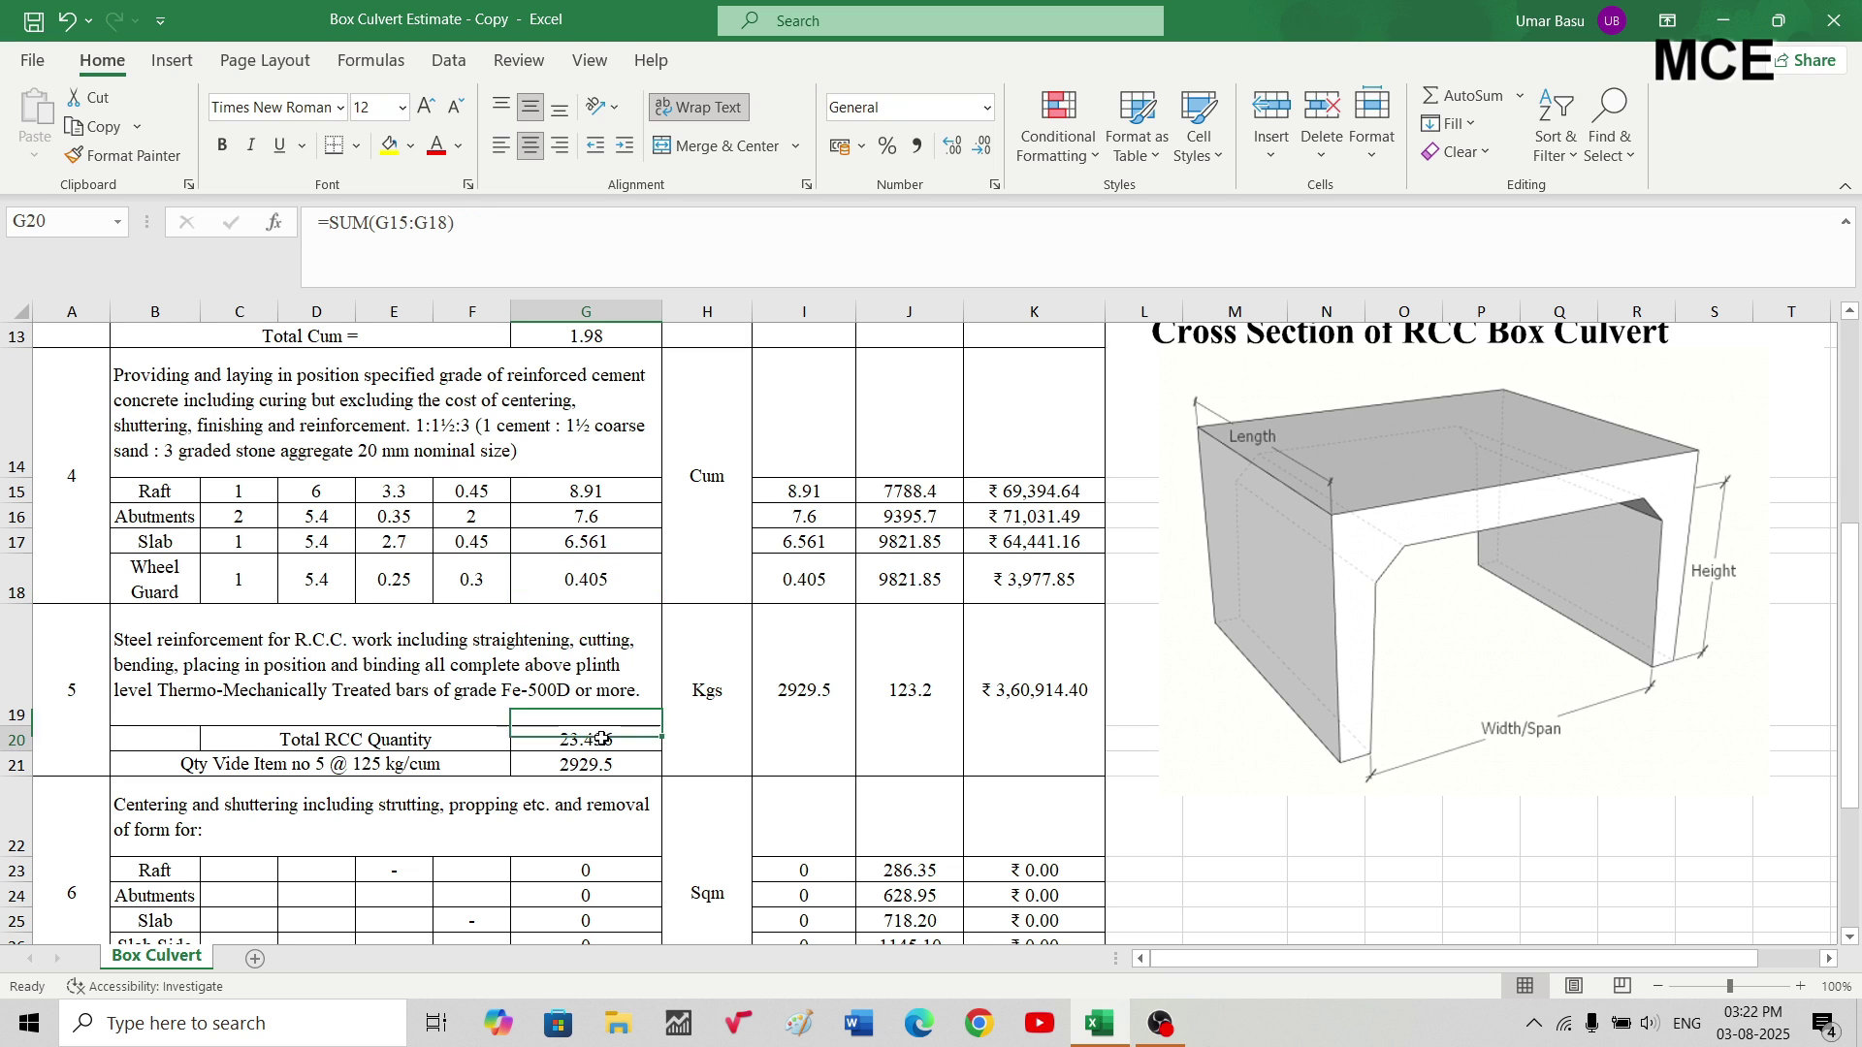
{"action": "double_click", "coordinate": [601, 739]}
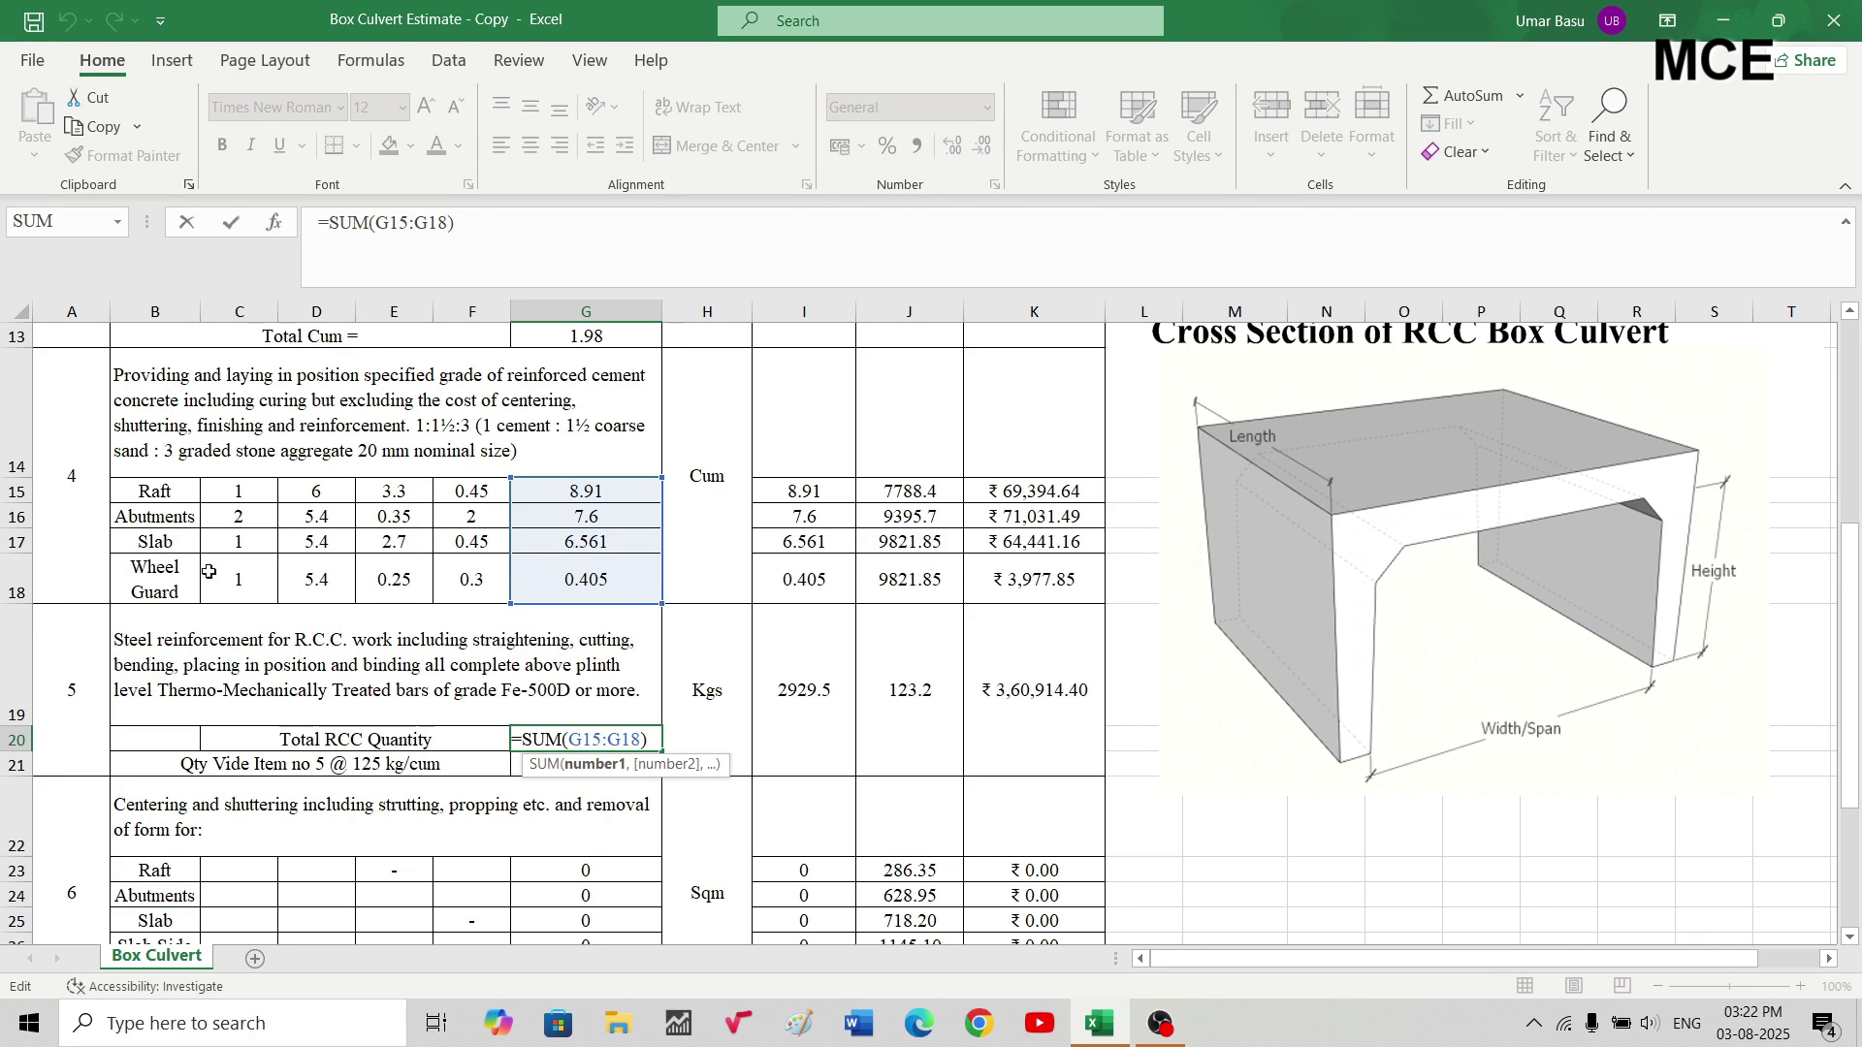
{"action": "key", "text": "Escape"}
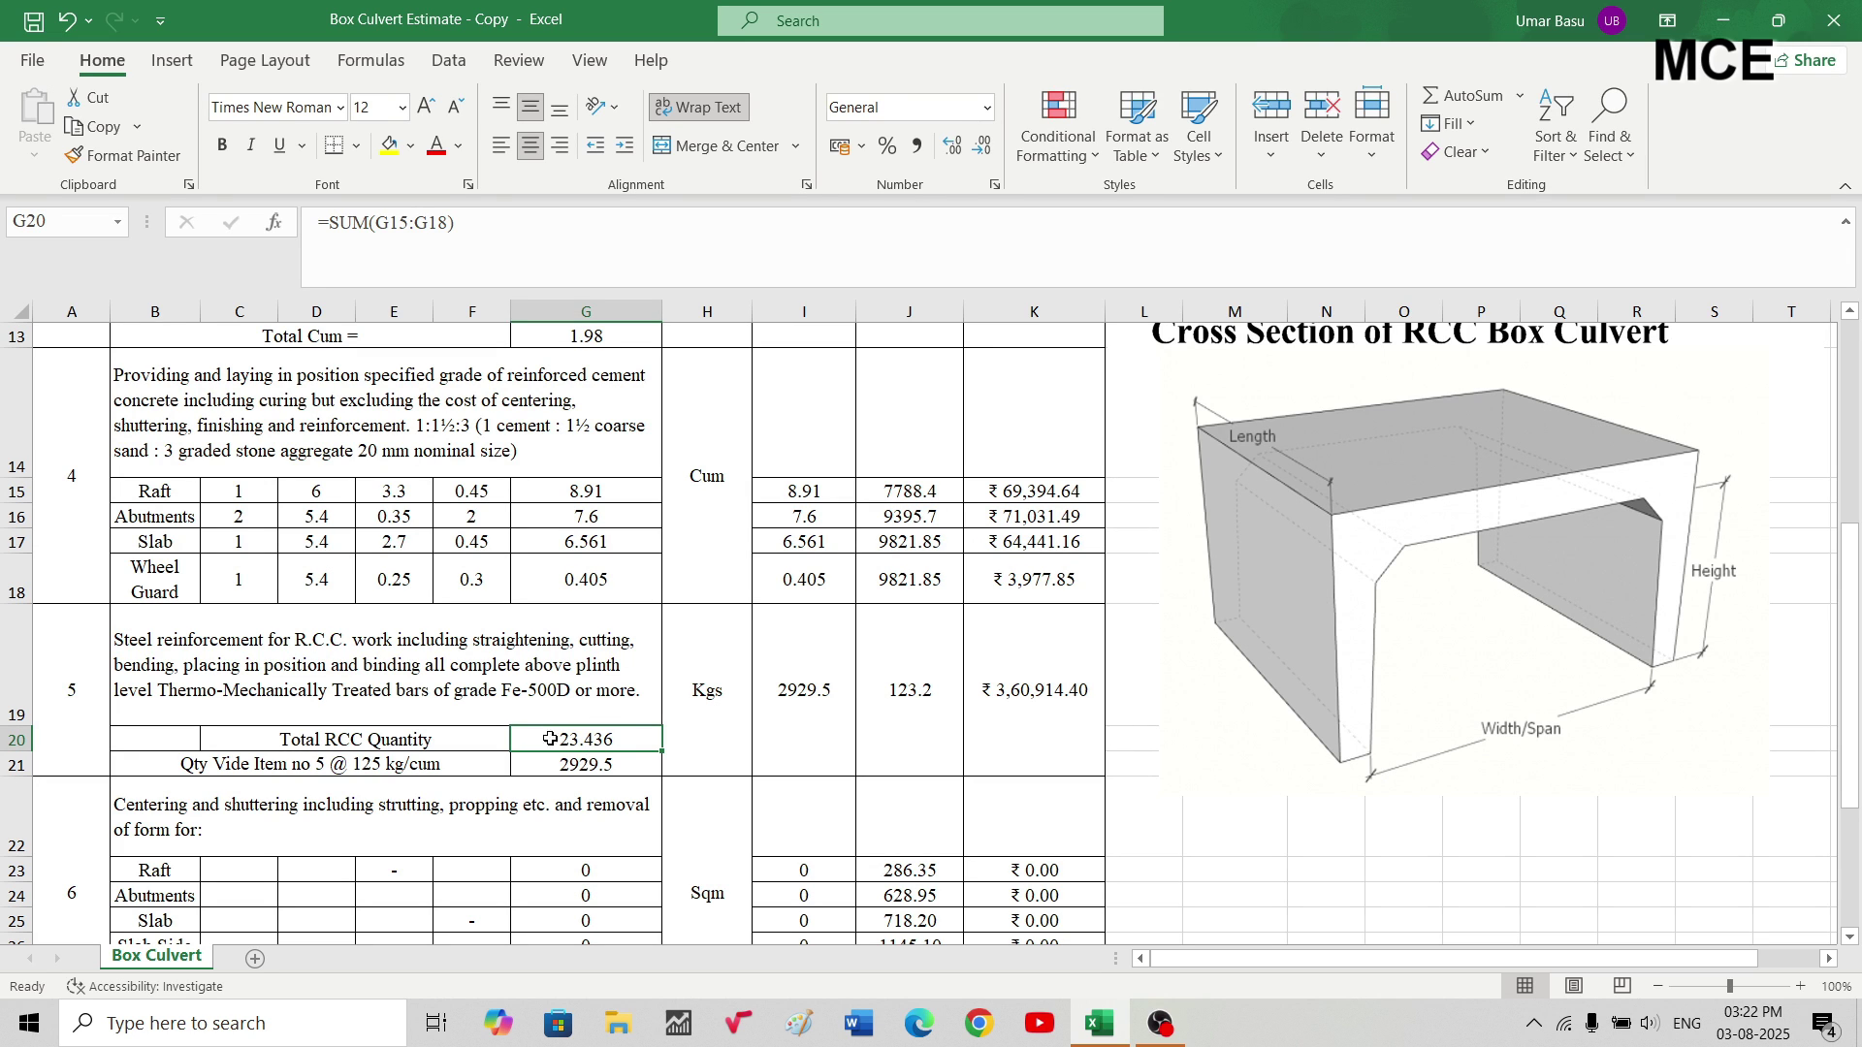
{"action": "left_click", "coordinate": [621, 766]}
{"action": "double_click", "coordinate": [624, 767]}
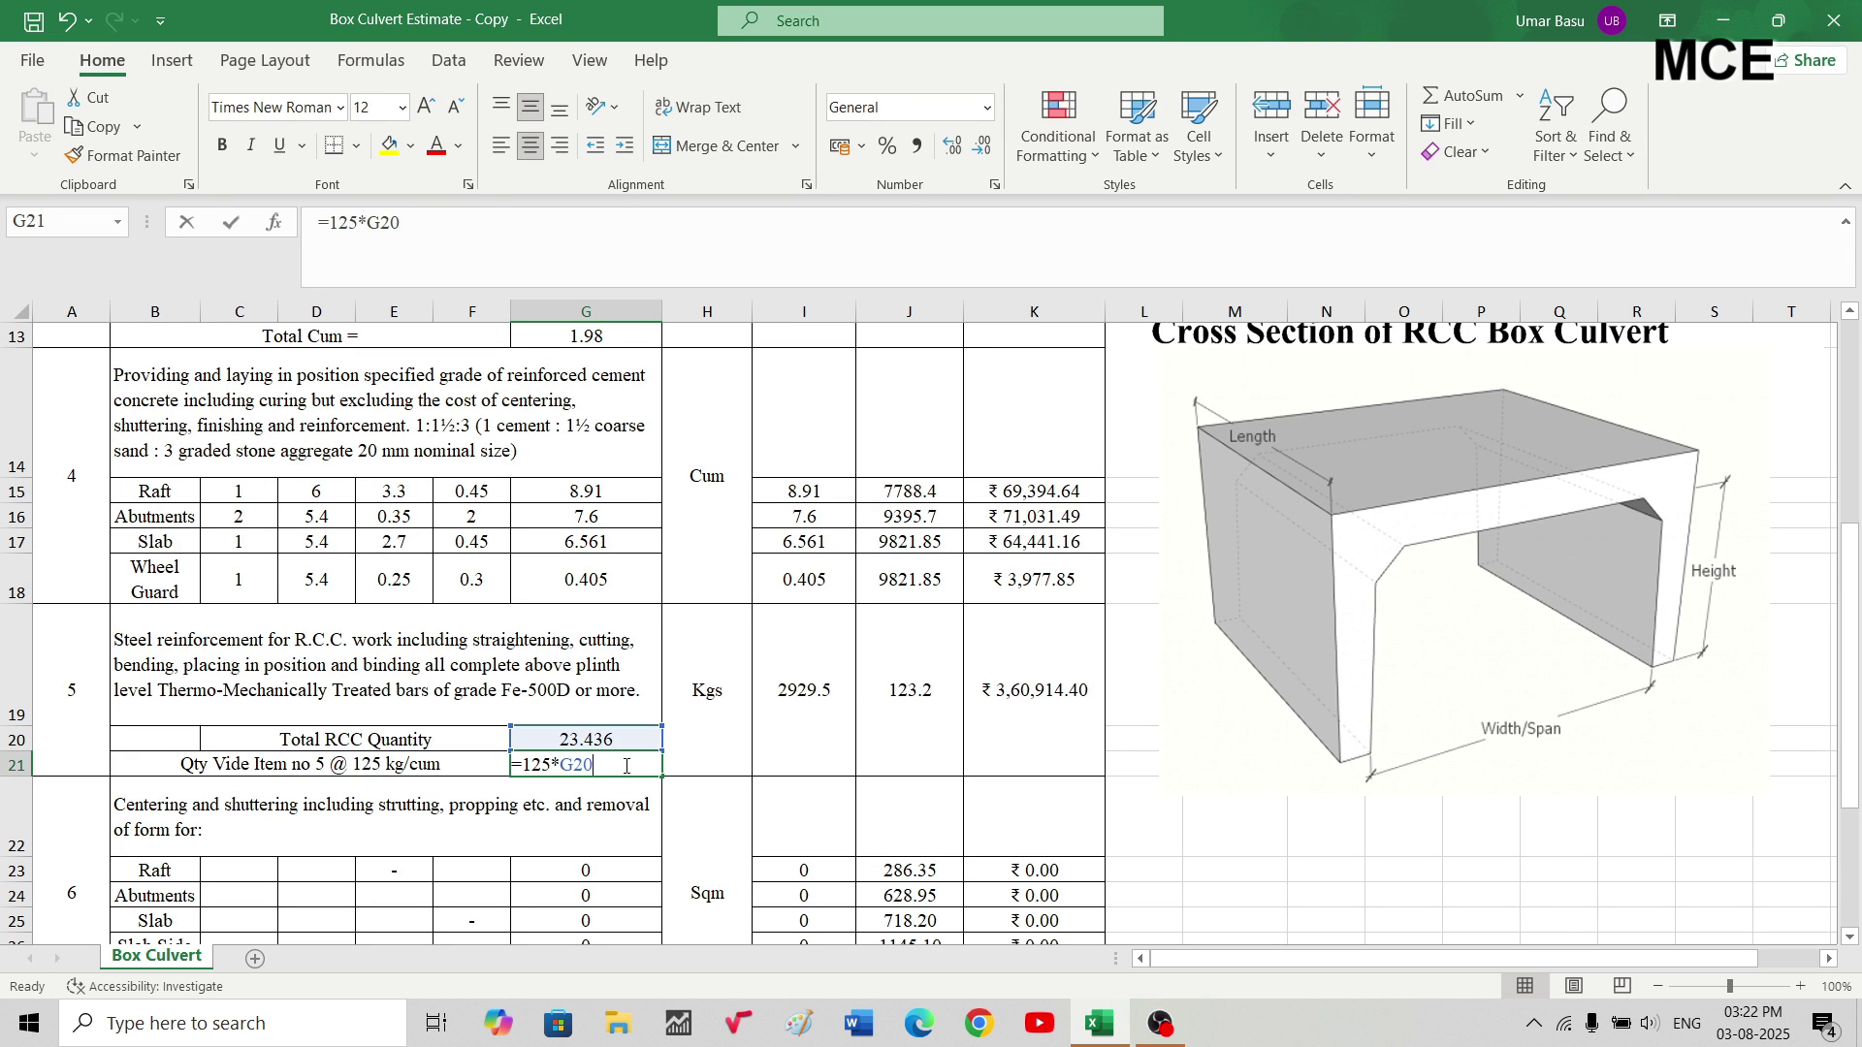
{"action": "key", "text": "ctrl+Return"}
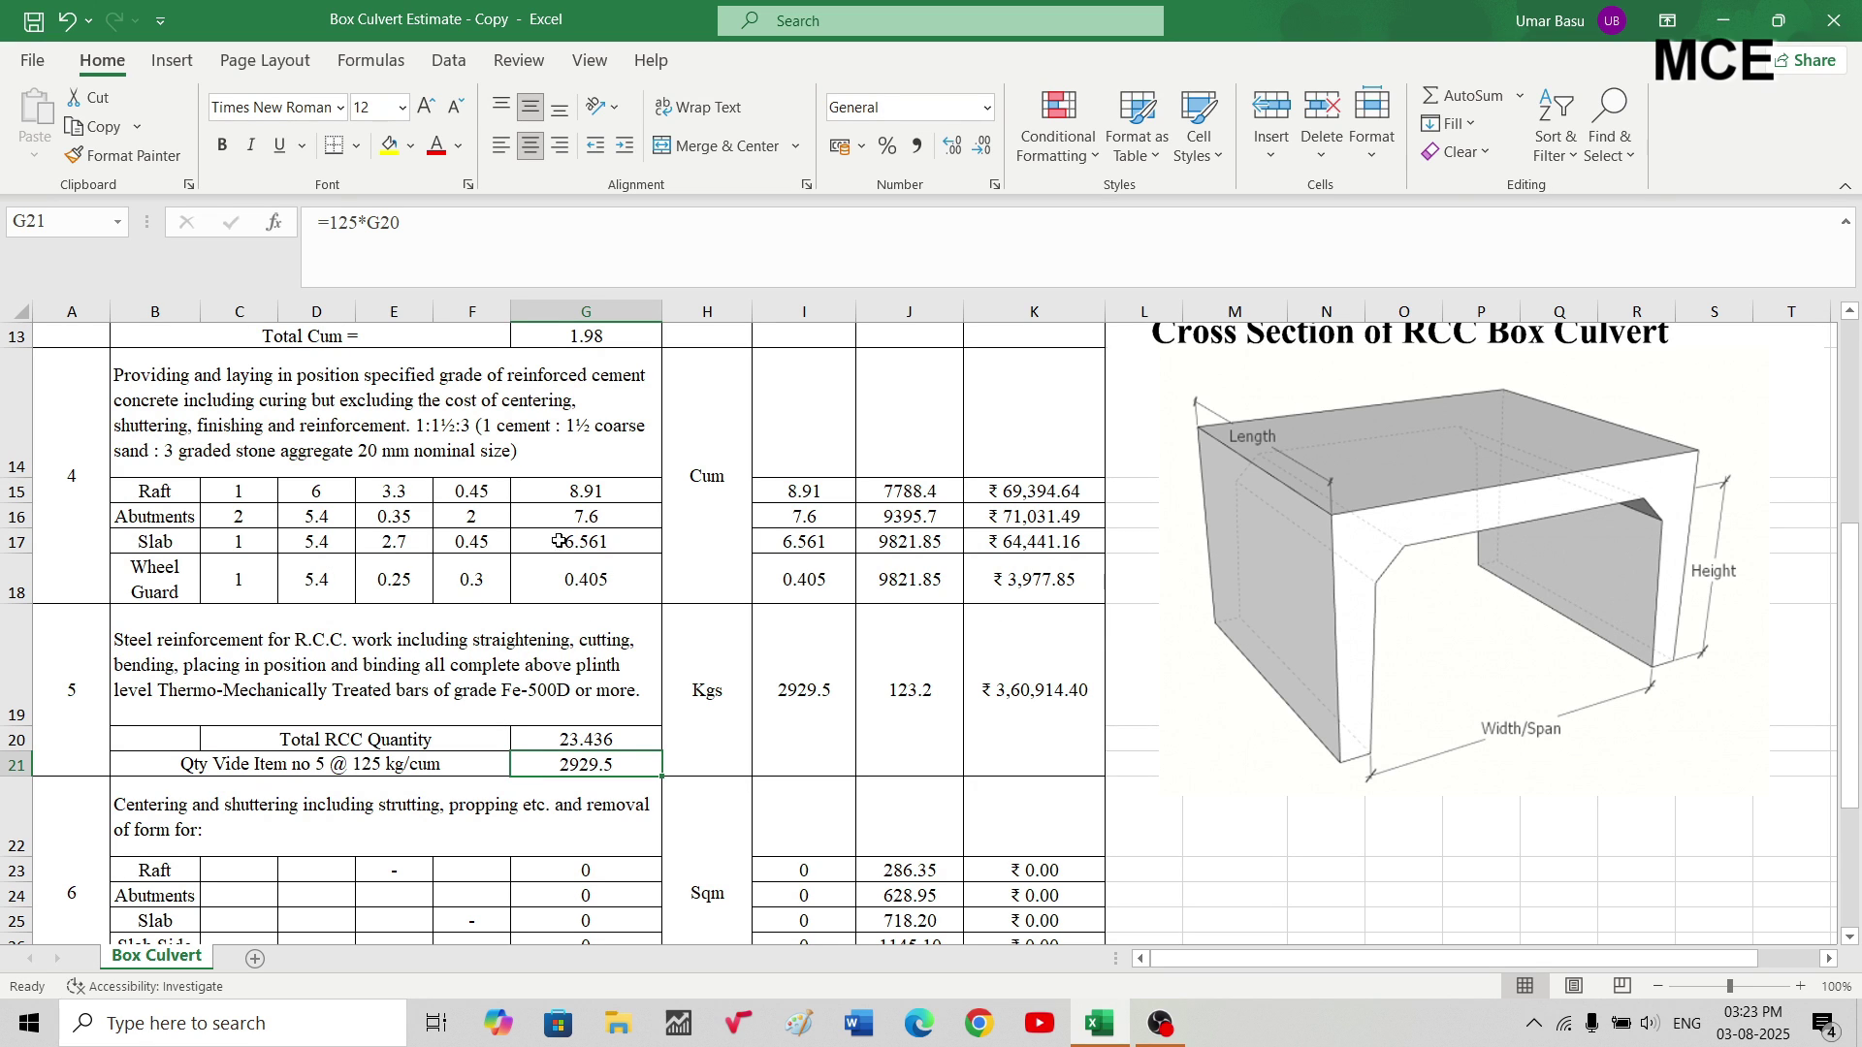
- Check the steel reinforcement rate in J19 and review the rates and amounts of the preceding items
{"action": "left_click", "coordinate": [909, 716]}
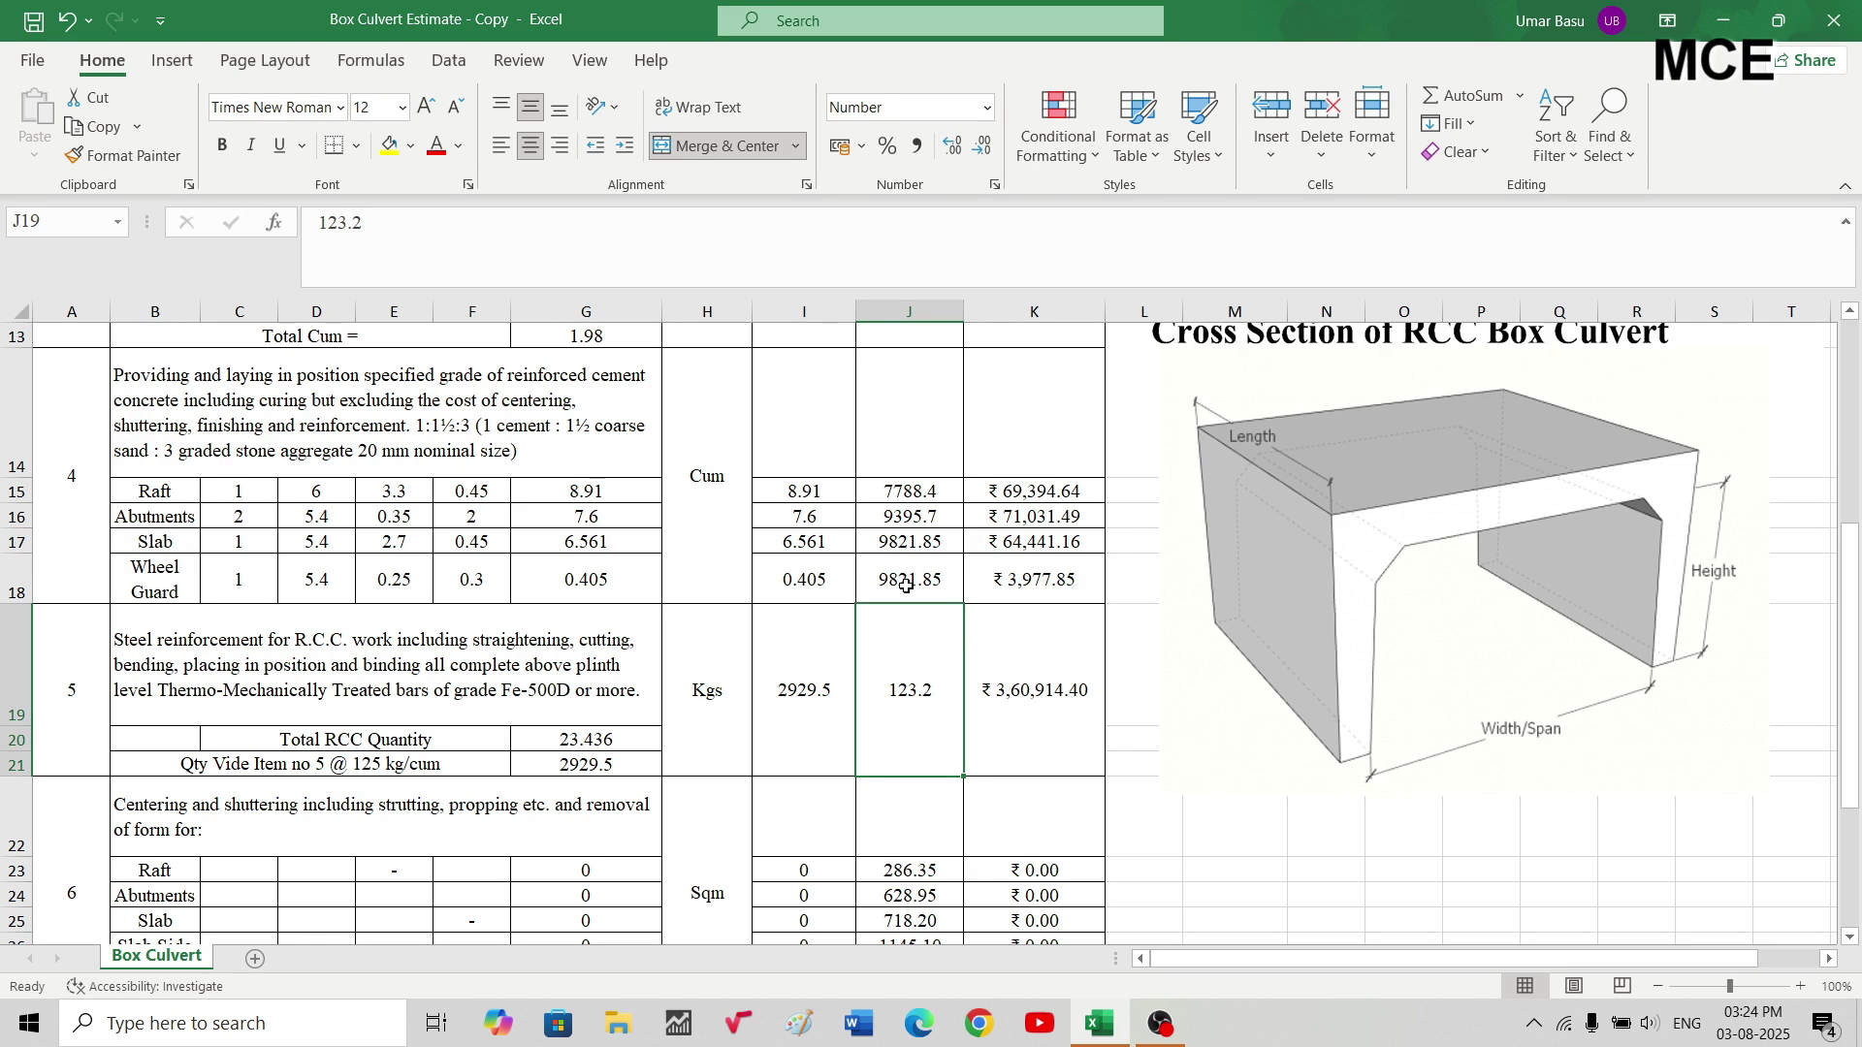
{"action": "scroll", "coordinate": [905, 582], "scroll_direction": "up", "scroll_amount": 1}
{"action": "scroll", "coordinate": [905, 564], "scroll_direction": "up", "scroll_amount": 3}
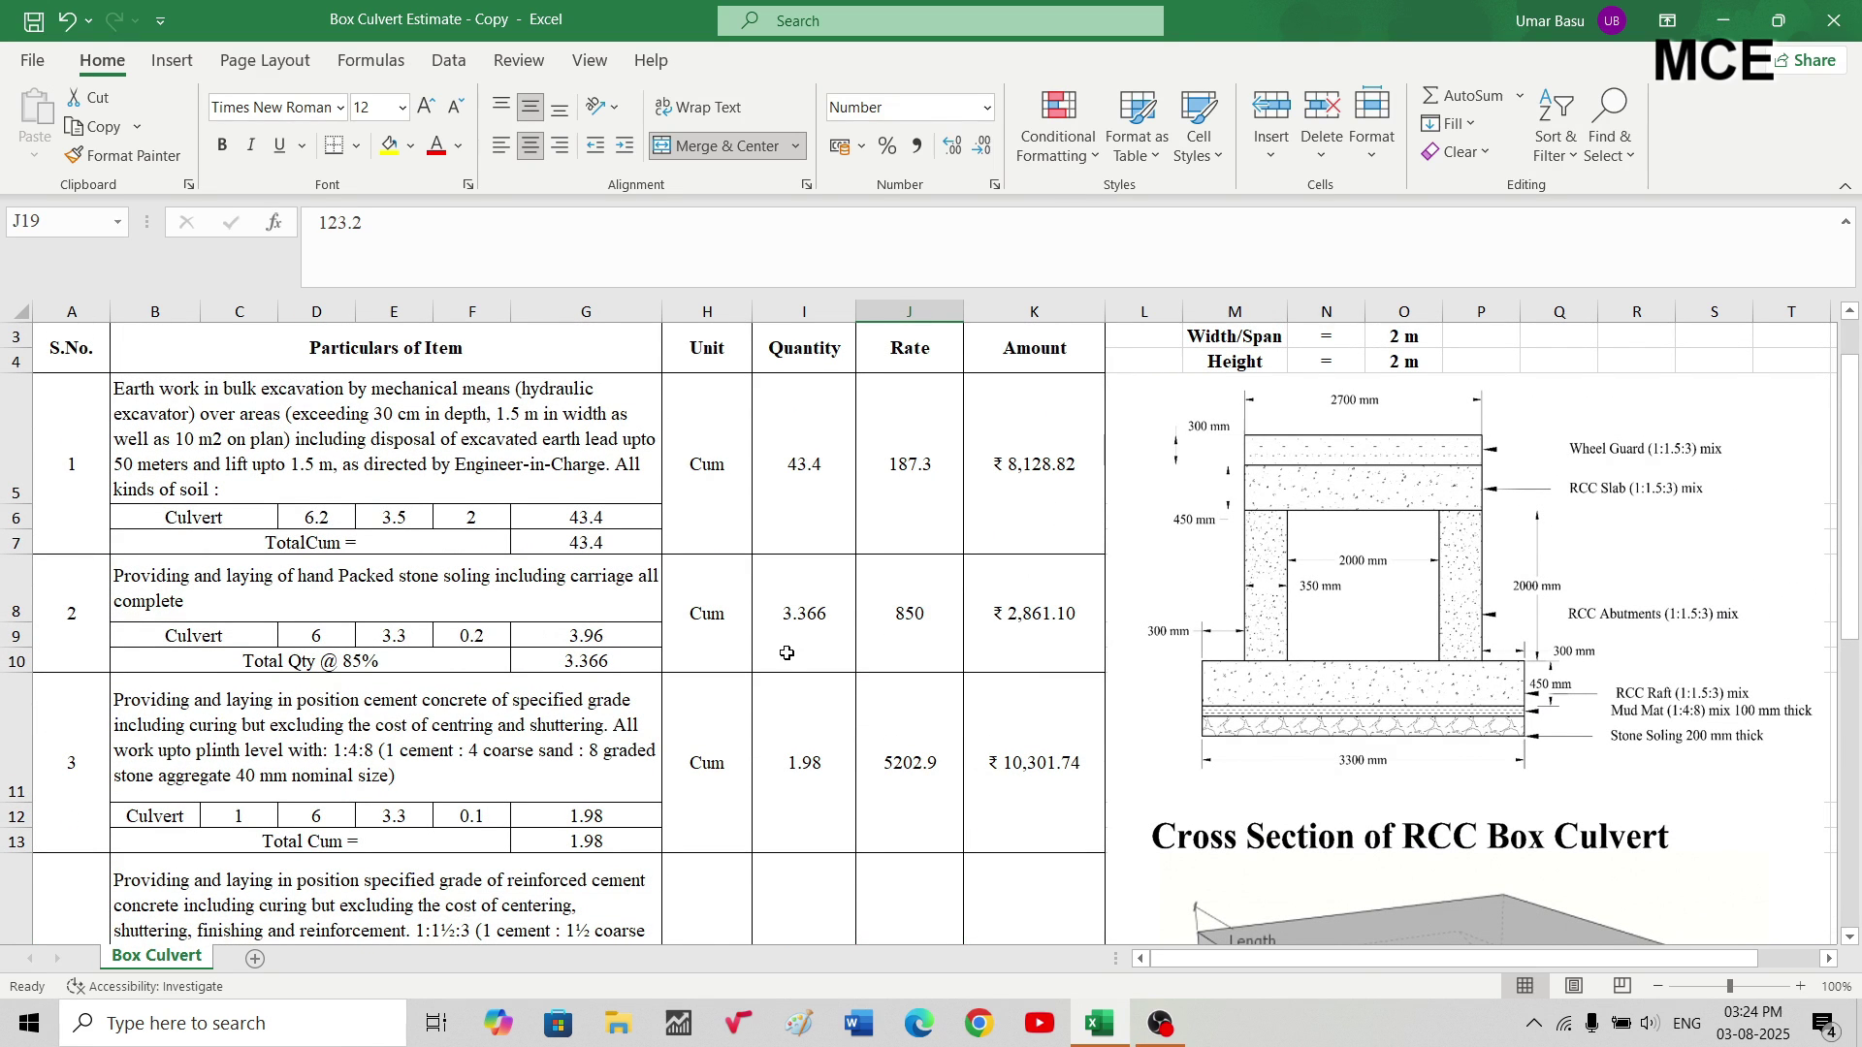
{"action": "scroll", "coordinate": [786, 653], "scroll_direction": "down", "scroll_amount": 2}
{"action": "scroll", "coordinate": [787, 654], "scroll_direction": "down", "scroll_amount": 3}
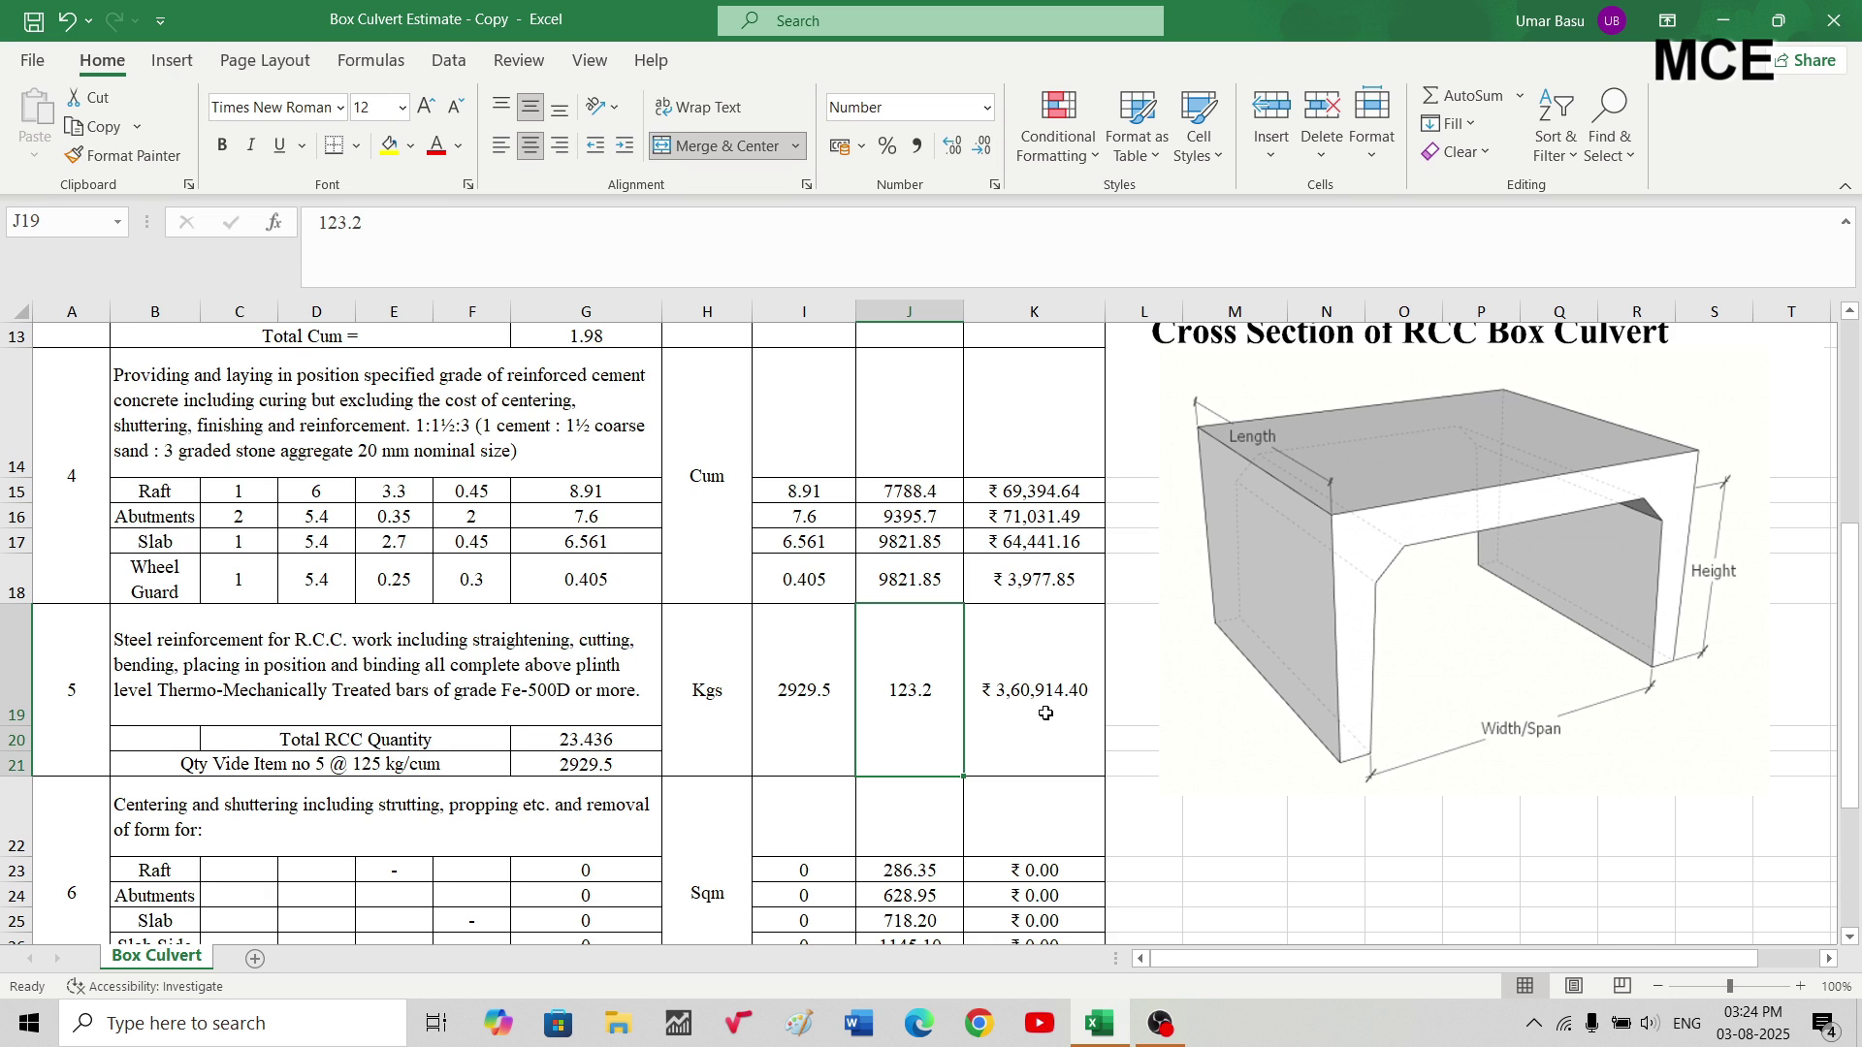
- Enter 1 as the raft's number in C23 of the centering and shuttering item
{"action": "scroll", "coordinate": [1046, 727], "scroll_direction": "down", "scroll_amount": 1}
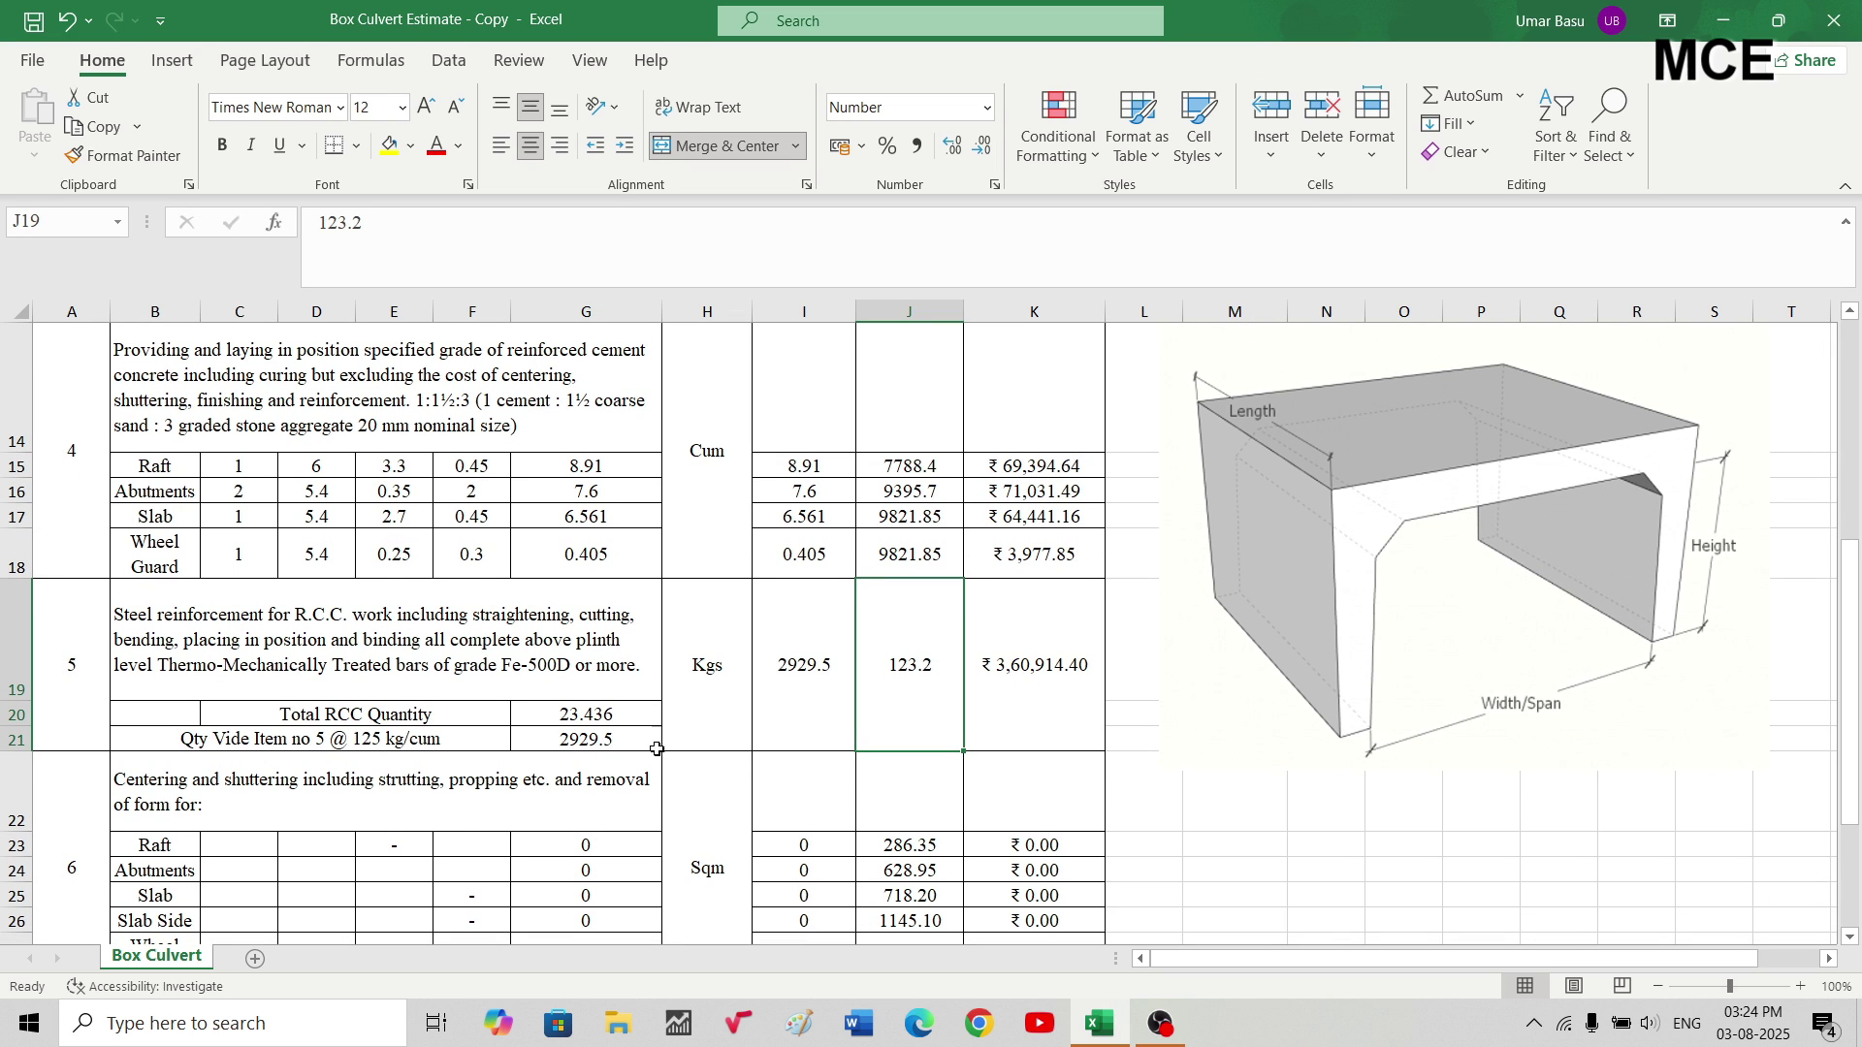
{"action": "scroll", "coordinate": [457, 822], "scroll_direction": "down", "scroll_amount": 2}
{"action": "scroll", "coordinate": [458, 822], "scroll_direction": "up", "scroll_amount": 2}
{"action": "scroll", "coordinate": [457, 822], "scroll_direction": "up", "scroll_amount": 1}
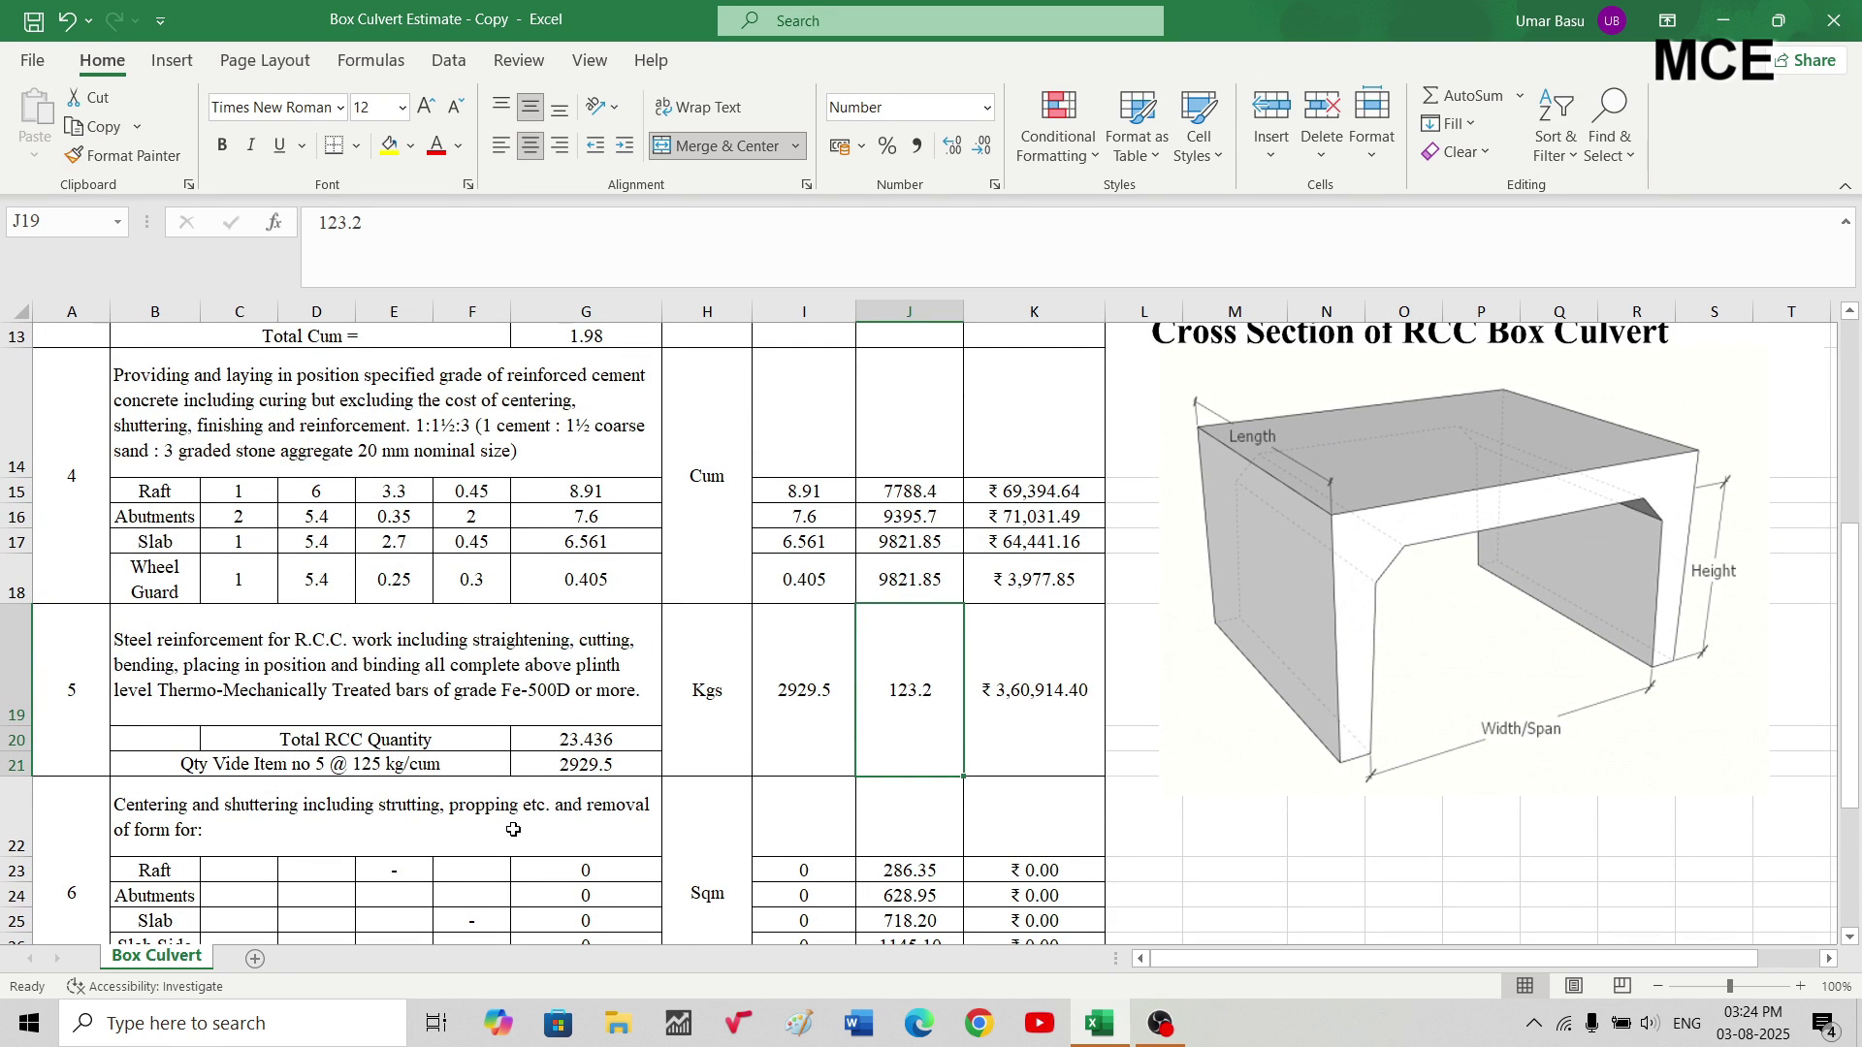
{"action": "scroll", "coordinate": [281, 807], "scroll_direction": "down", "scroll_amount": 2}
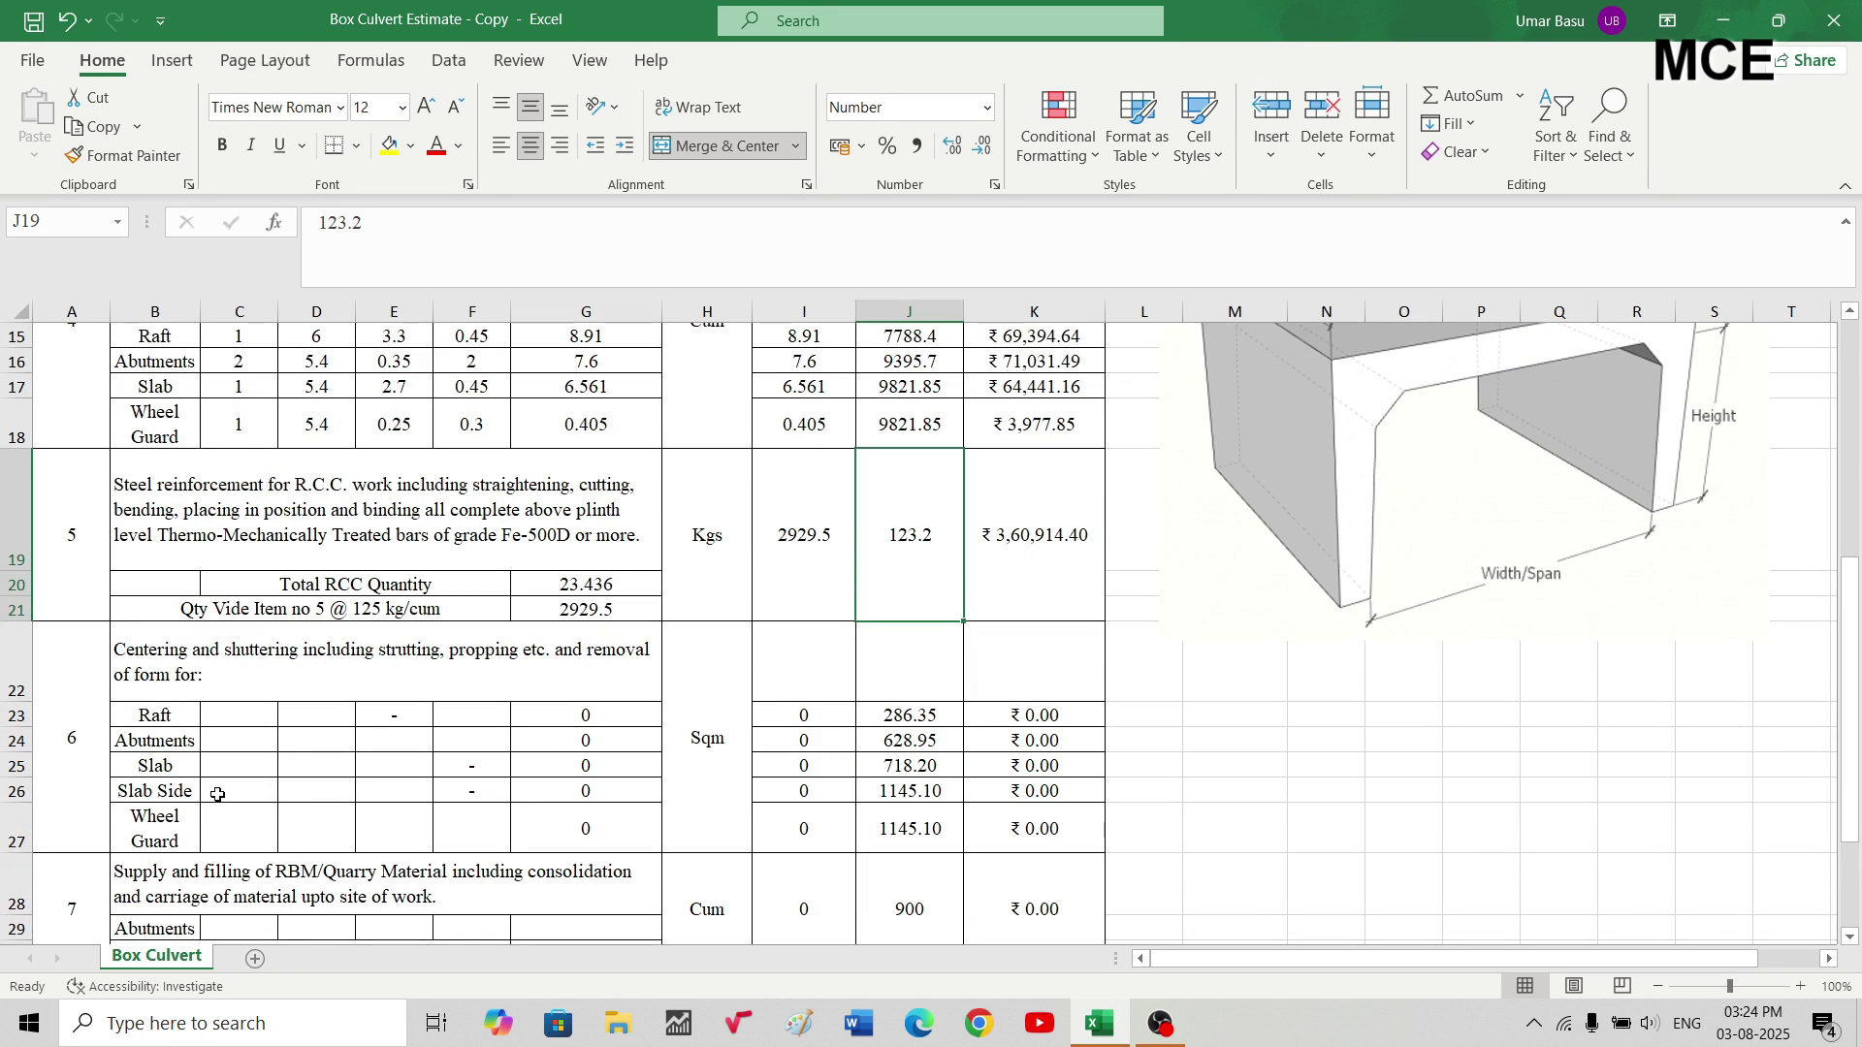
{"action": "left_click", "coordinate": [244, 715]}
{"action": "type", "text": "1"}
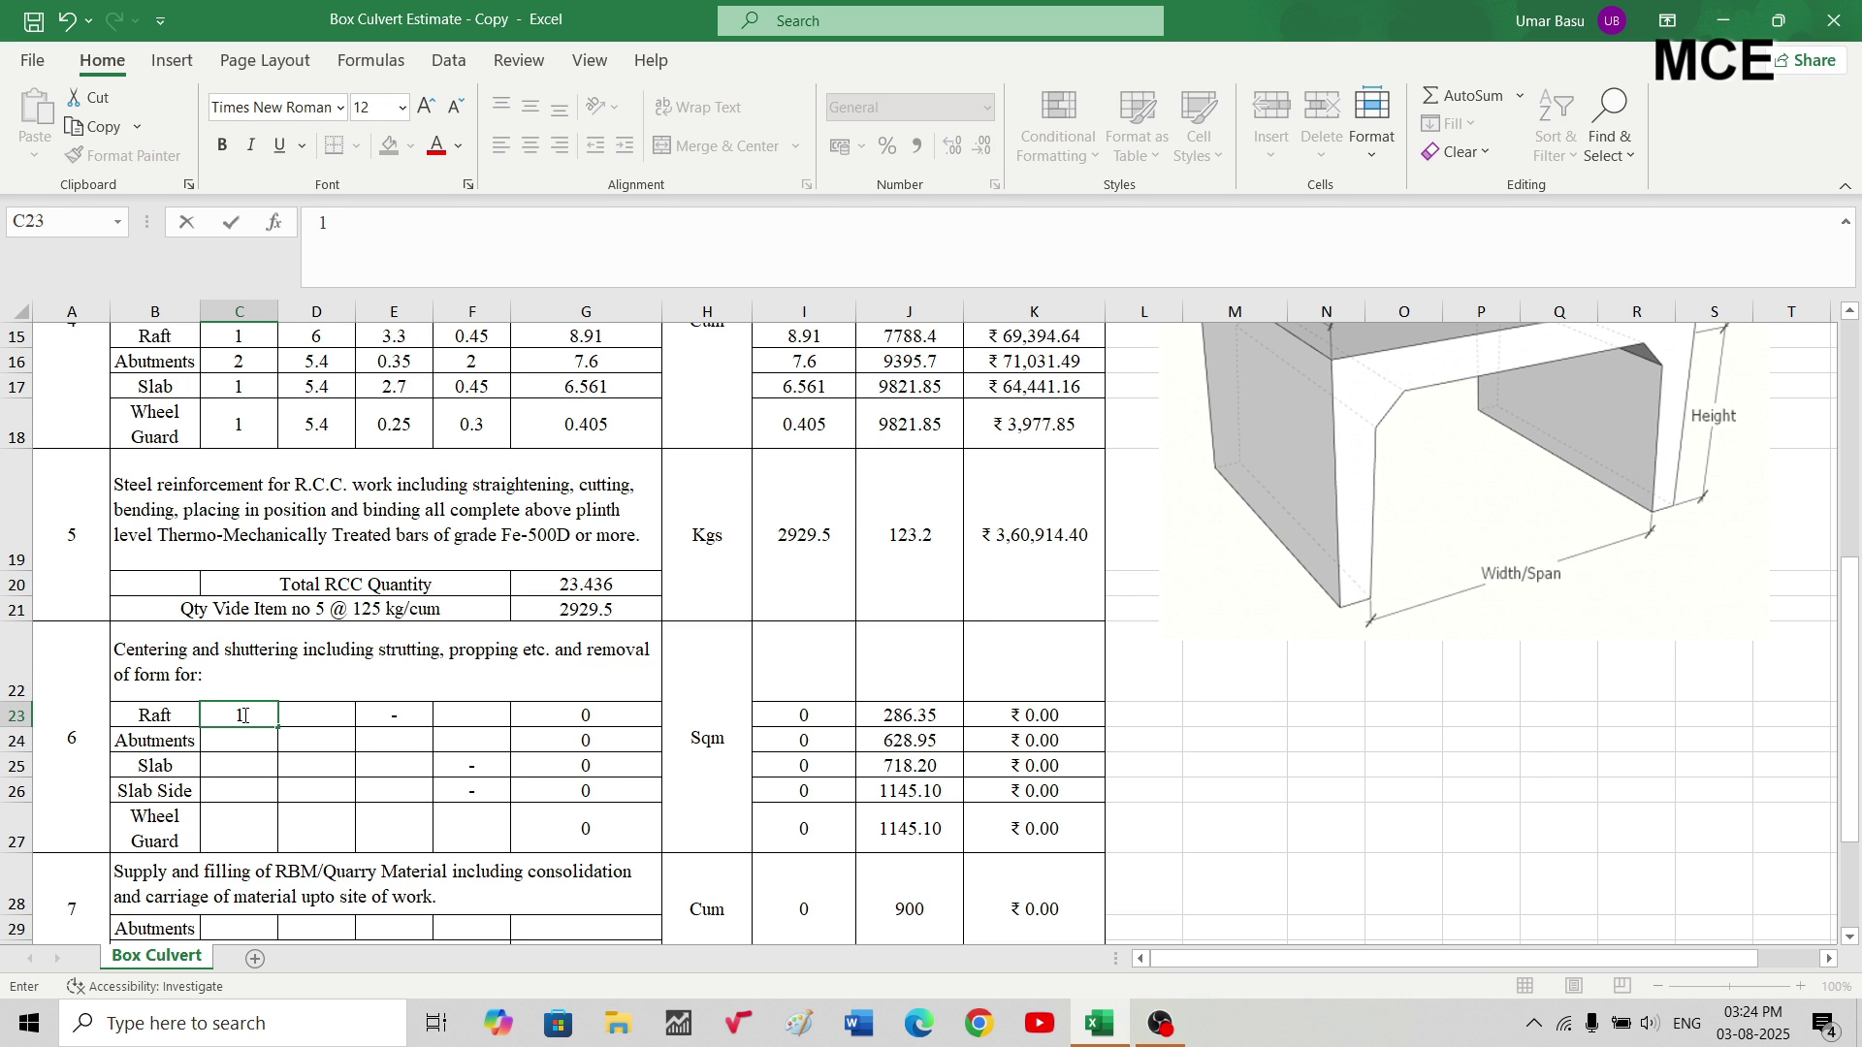
{"action": "key", "text": "Tab"}
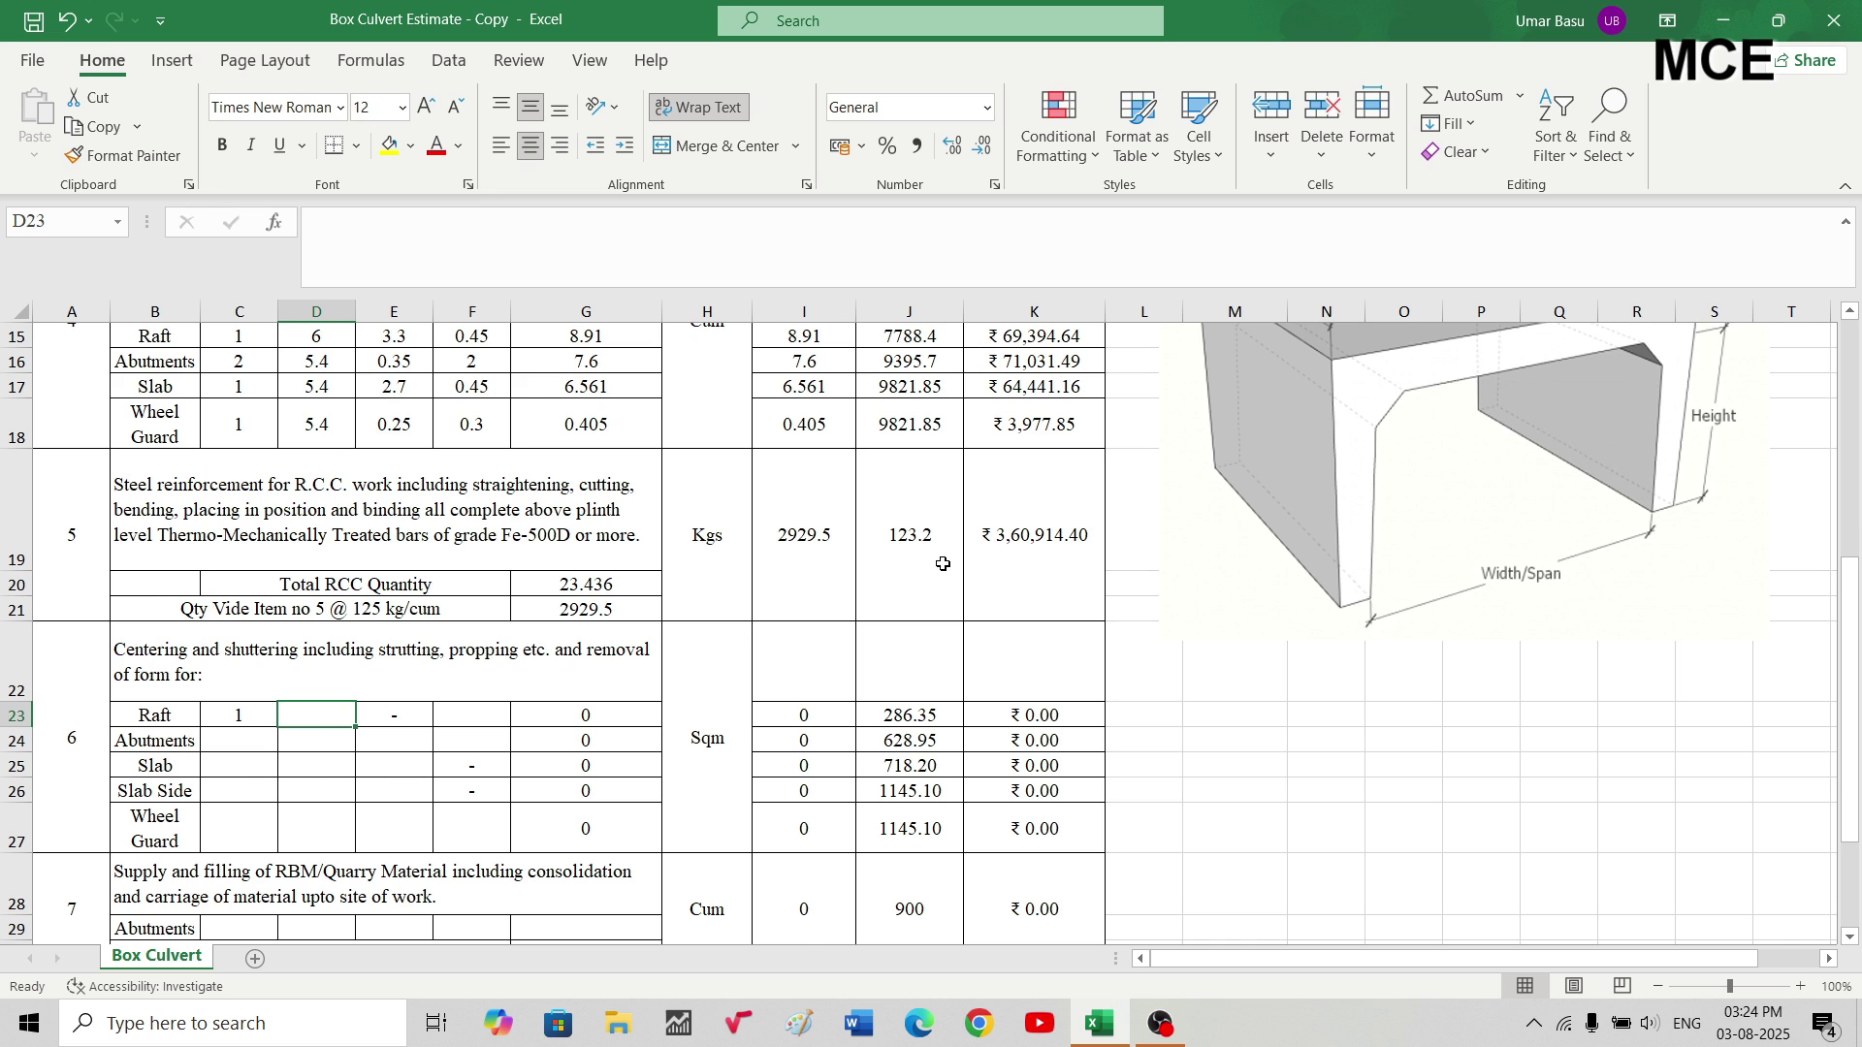
- Consult the raft in the cross-section and enter number 2 and length 9.3 in its shuttering row, C23:D23
{"action": "scroll", "coordinate": [943, 564], "scroll_direction": "up", "scroll_amount": 3}
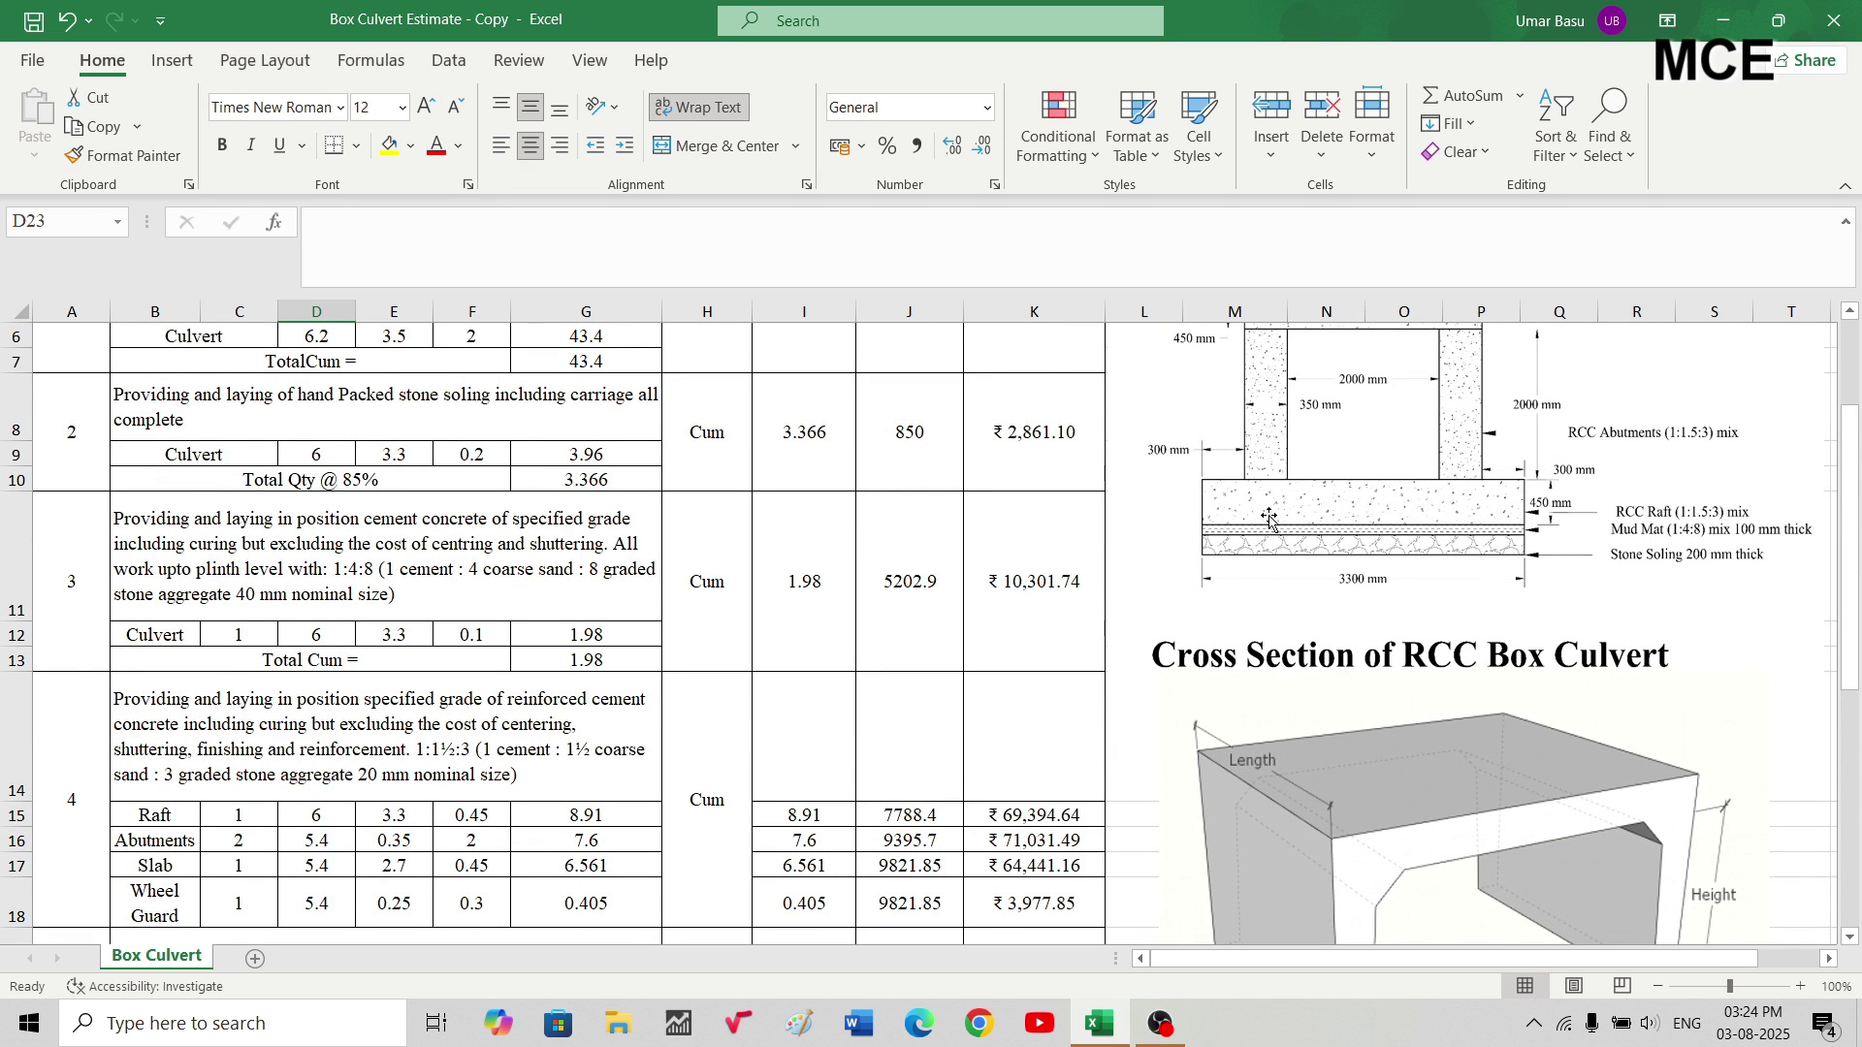
{"action": "scroll", "coordinate": [817, 621], "scroll_direction": "down", "scroll_amount": 4}
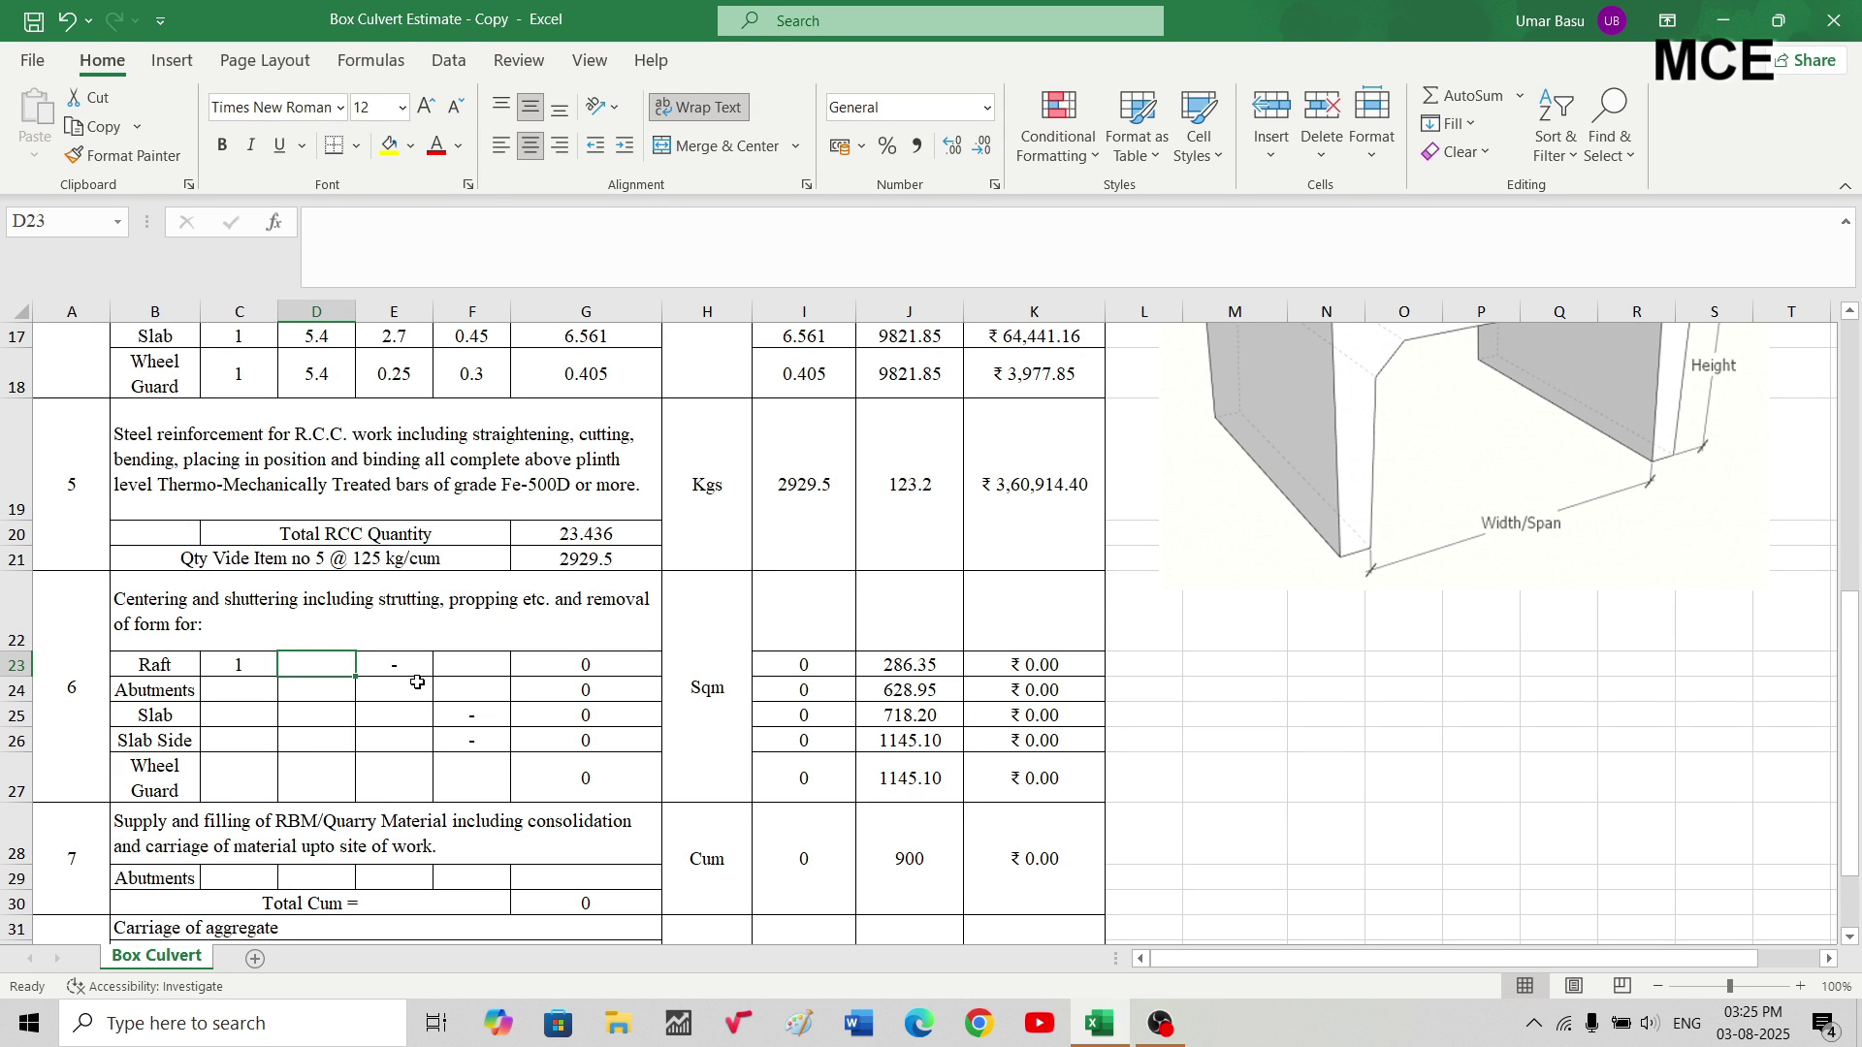
{"action": "scroll", "coordinate": [1348, 519], "scroll_direction": "up", "scroll_amount": 4}
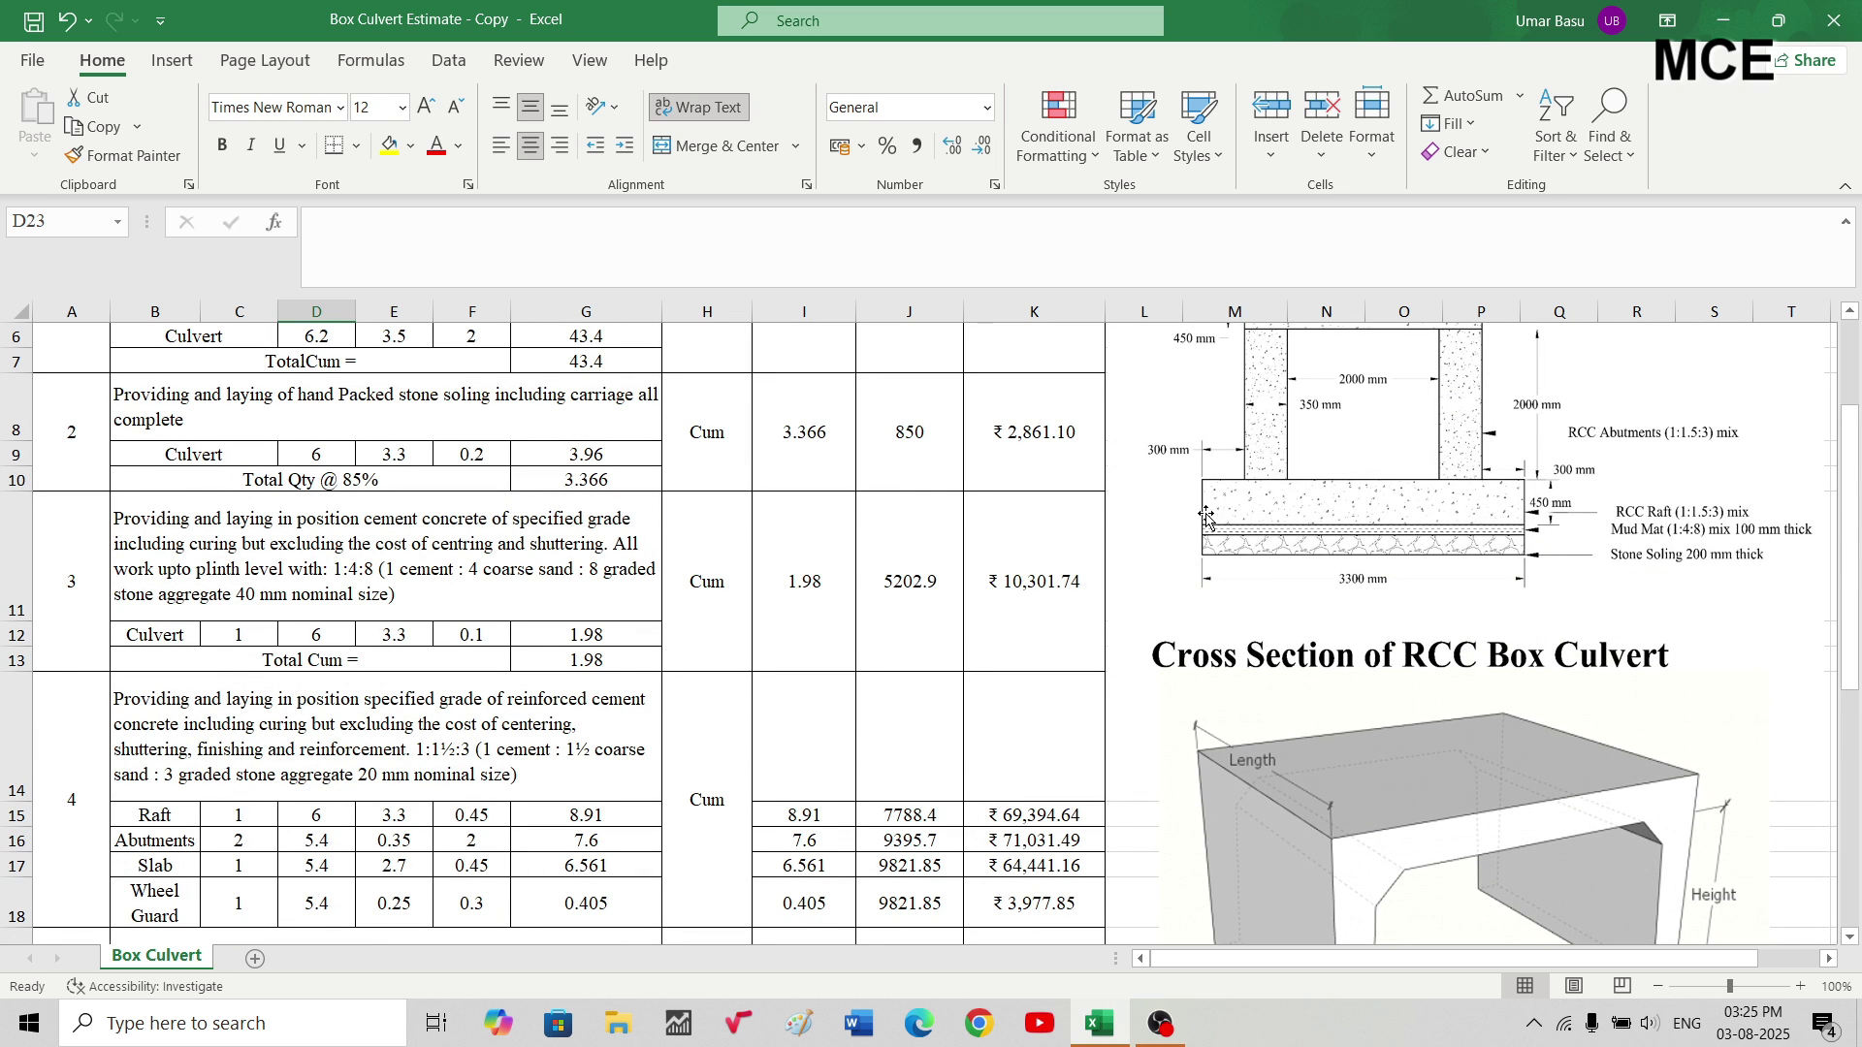
{"action": "scroll", "coordinate": [1206, 519], "scroll_direction": "down", "scroll_amount": 3}
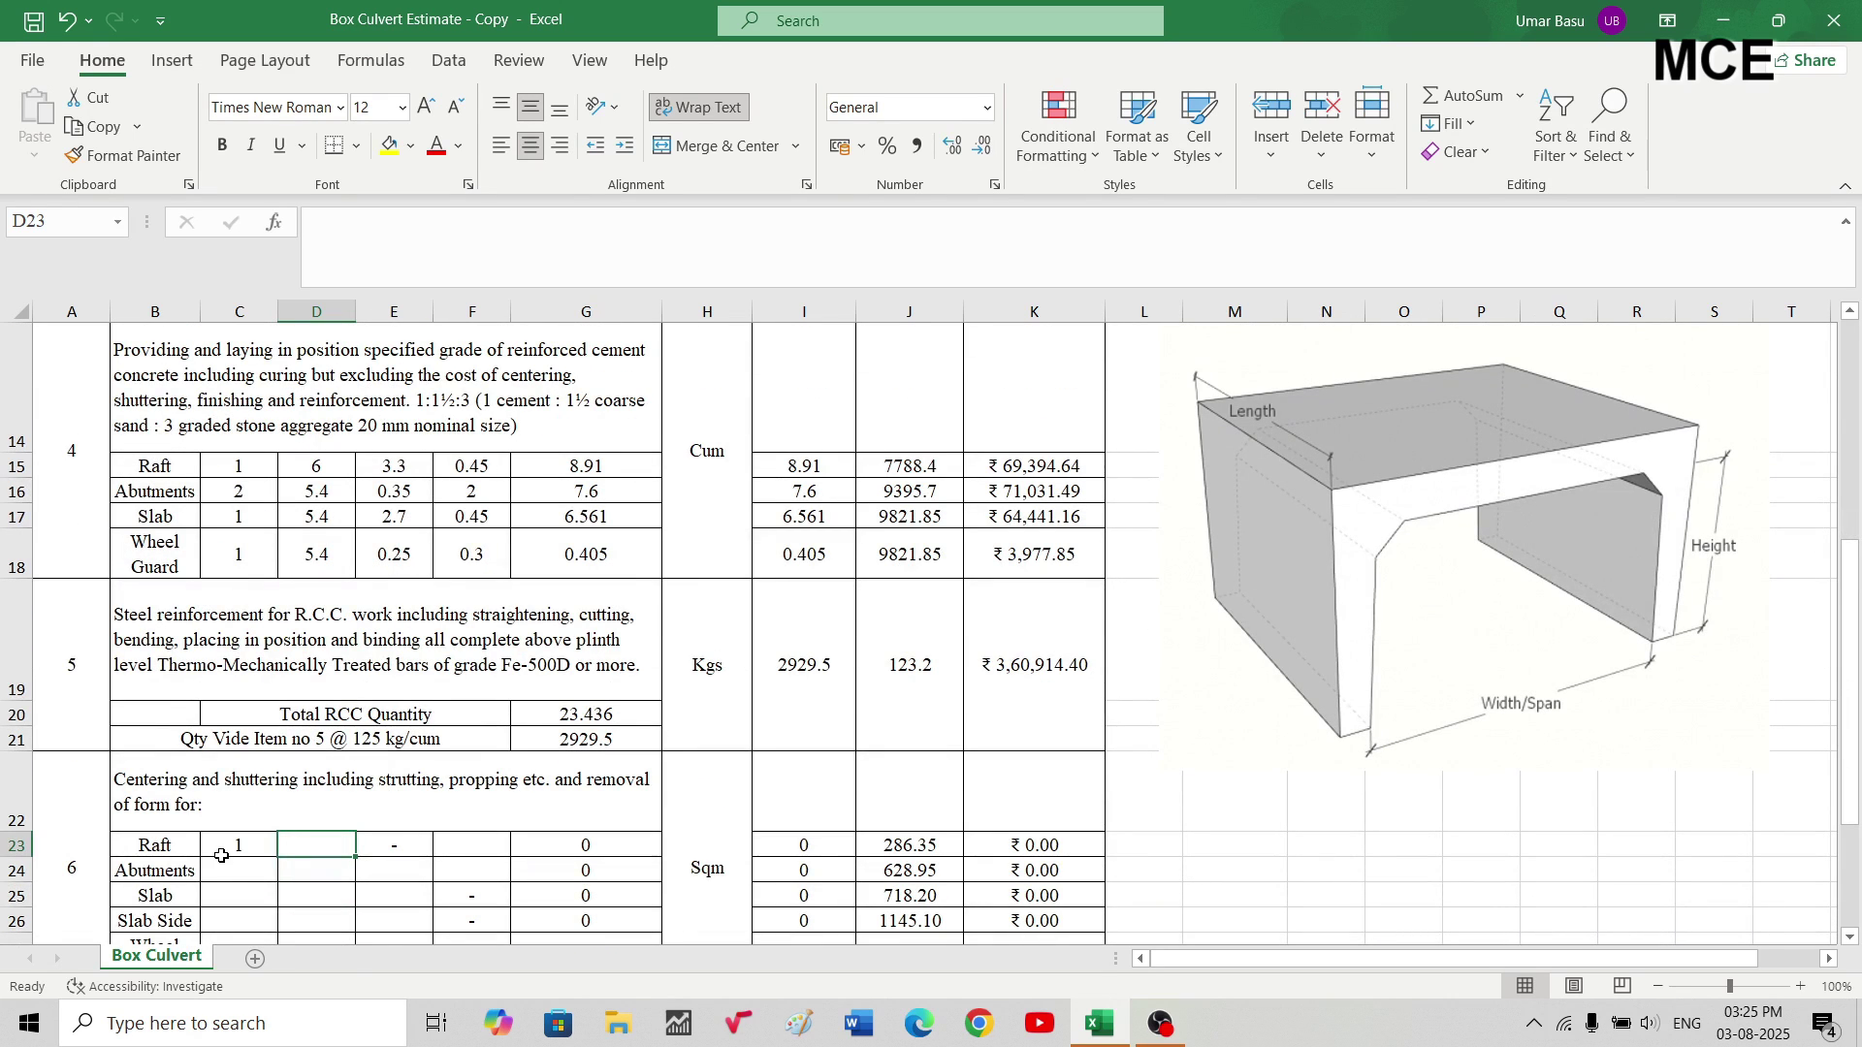
{"action": "left_click", "coordinate": [252, 850]}
{"action": "type", "text": "2"}
{"action": "key", "text": "Tab"}
{"action": "type", "text": "9.3"}
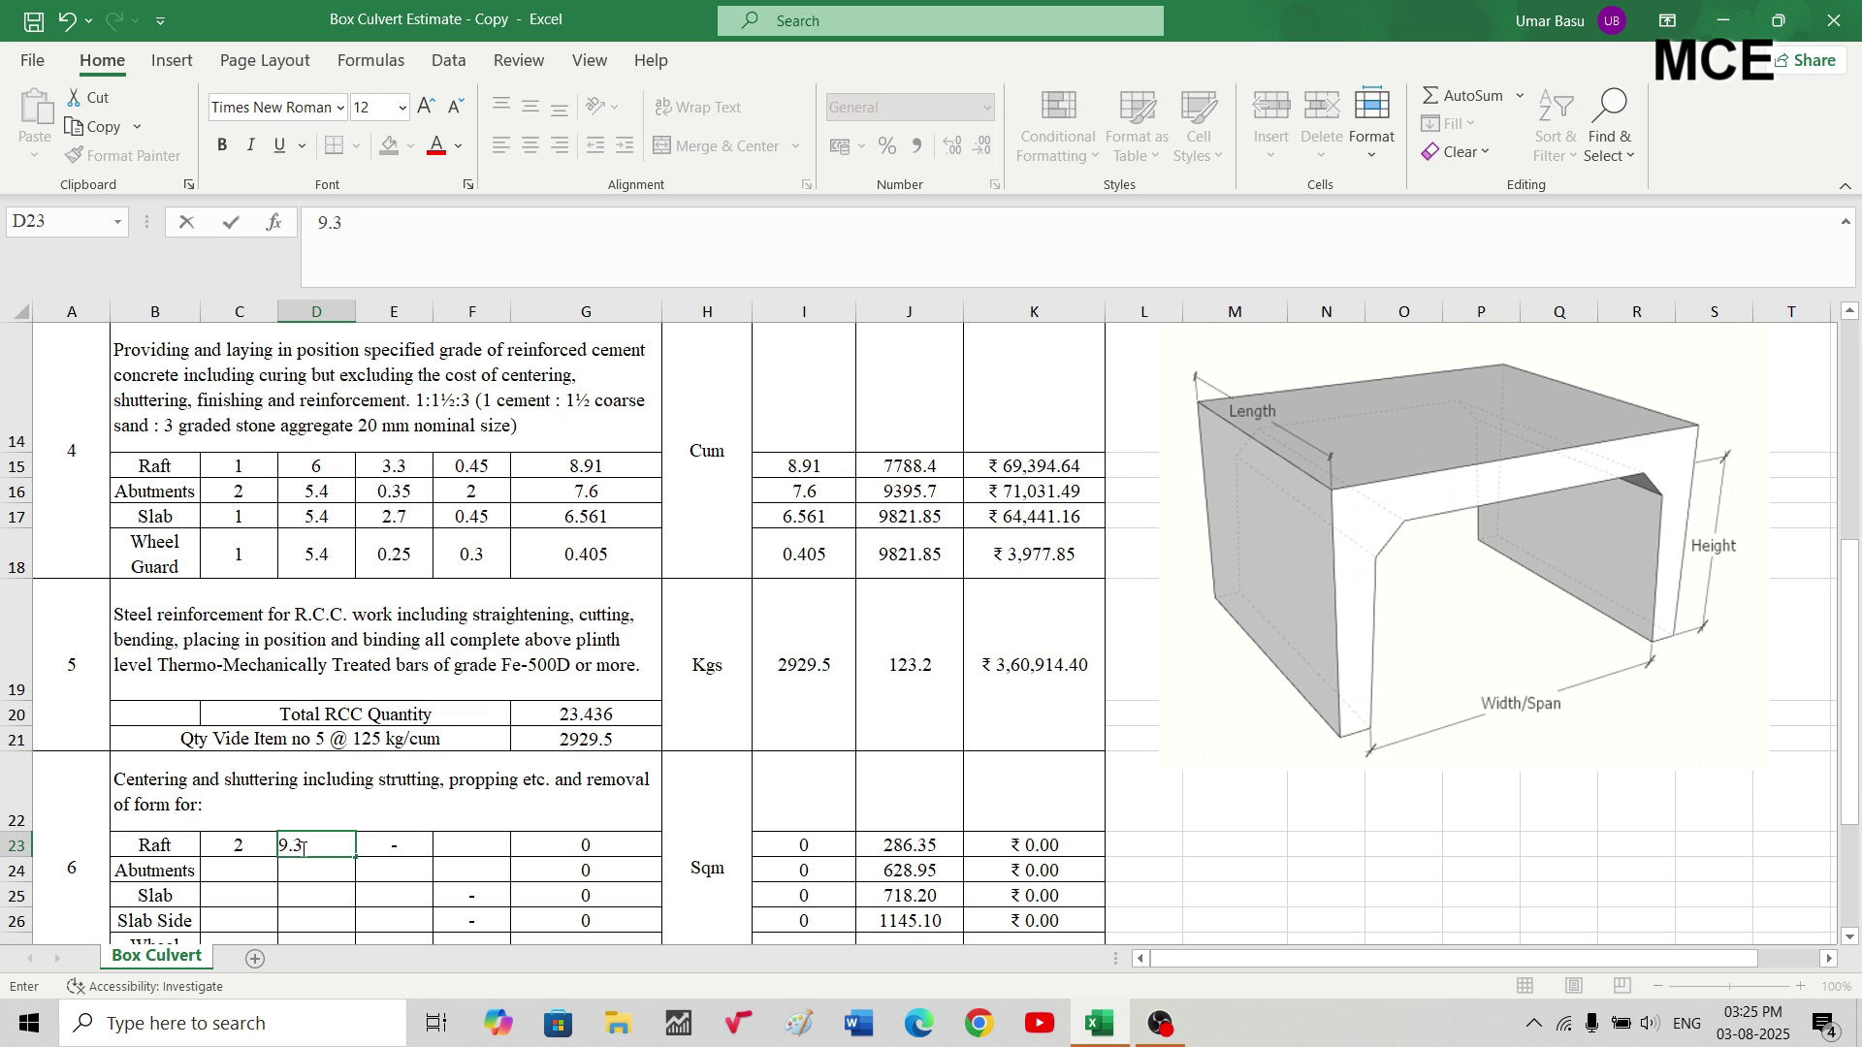
{"action": "key", "text": "Tab"}
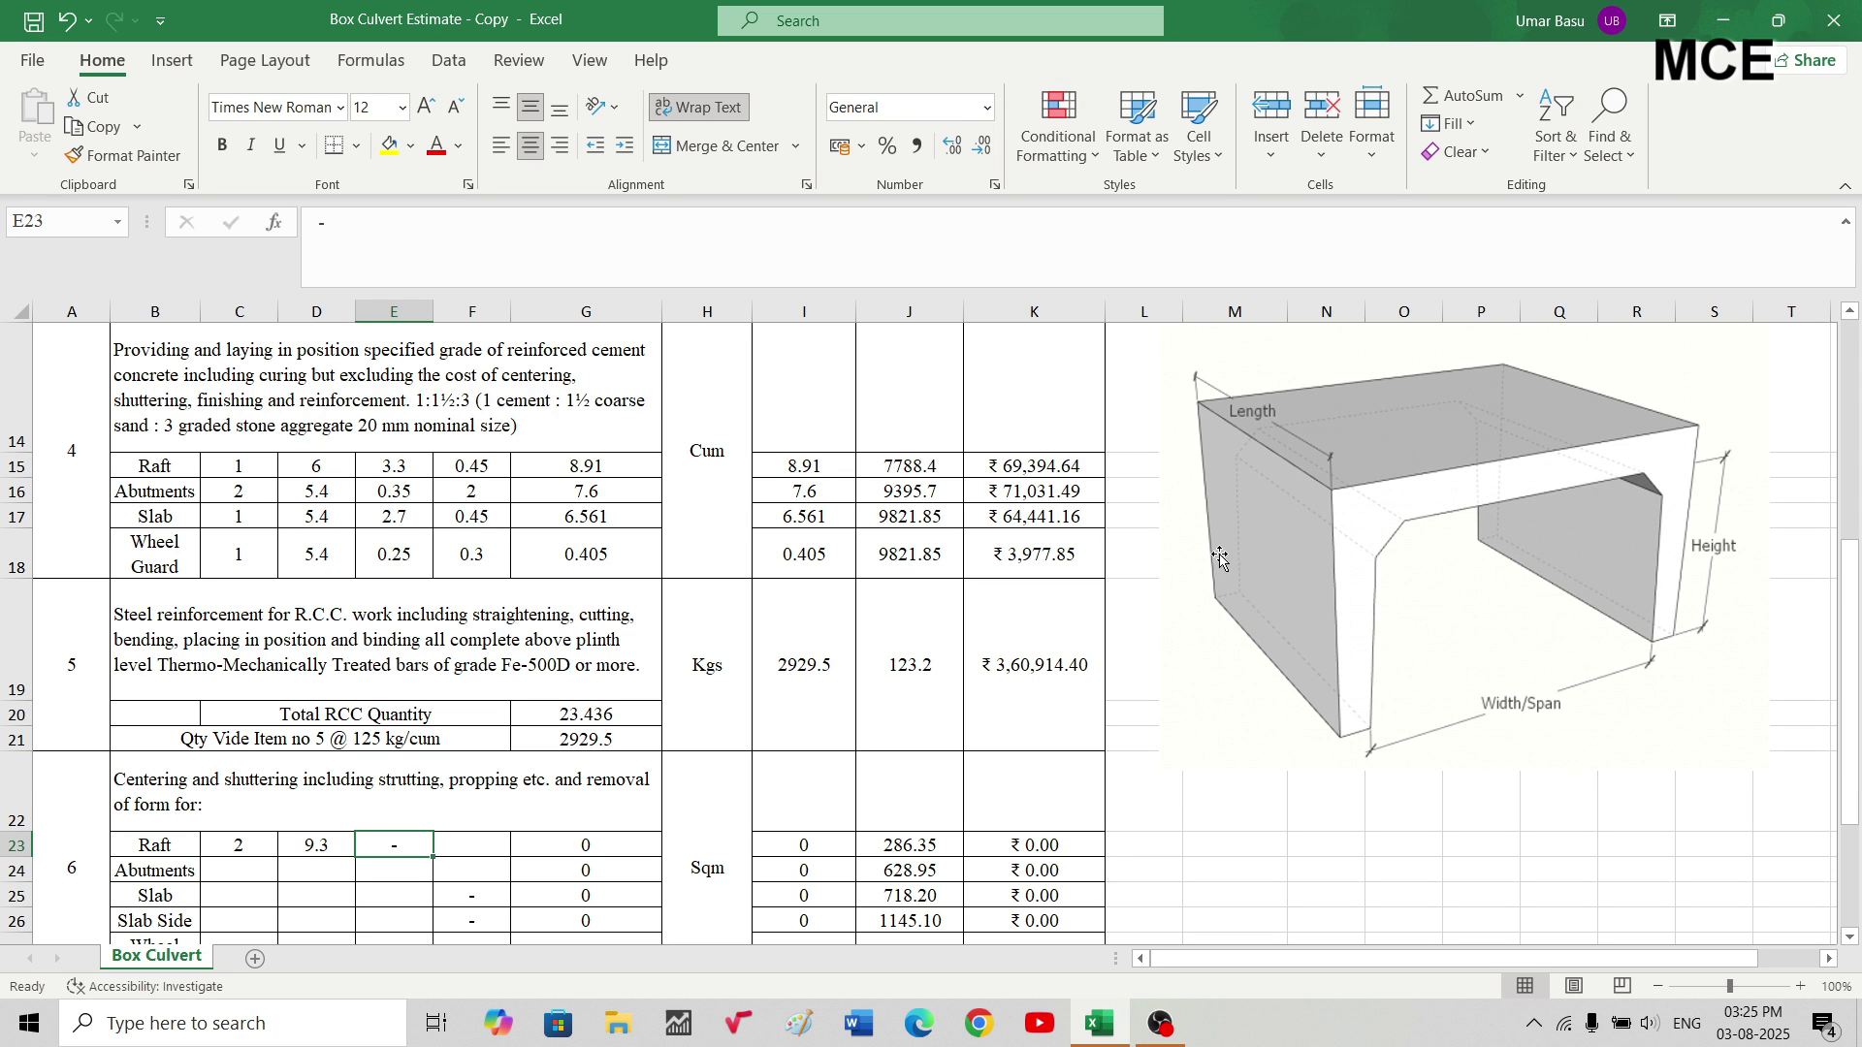
- Consult the raft's thickness in the cross-section and enter 0.45 as its shuttering height in F23
{"action": "left_click", "coordinate": [485, 843]}
{"action": "scroll", "coordinate": [1600, 629], "scroll_direction": "up", "scroll_amount": 2}
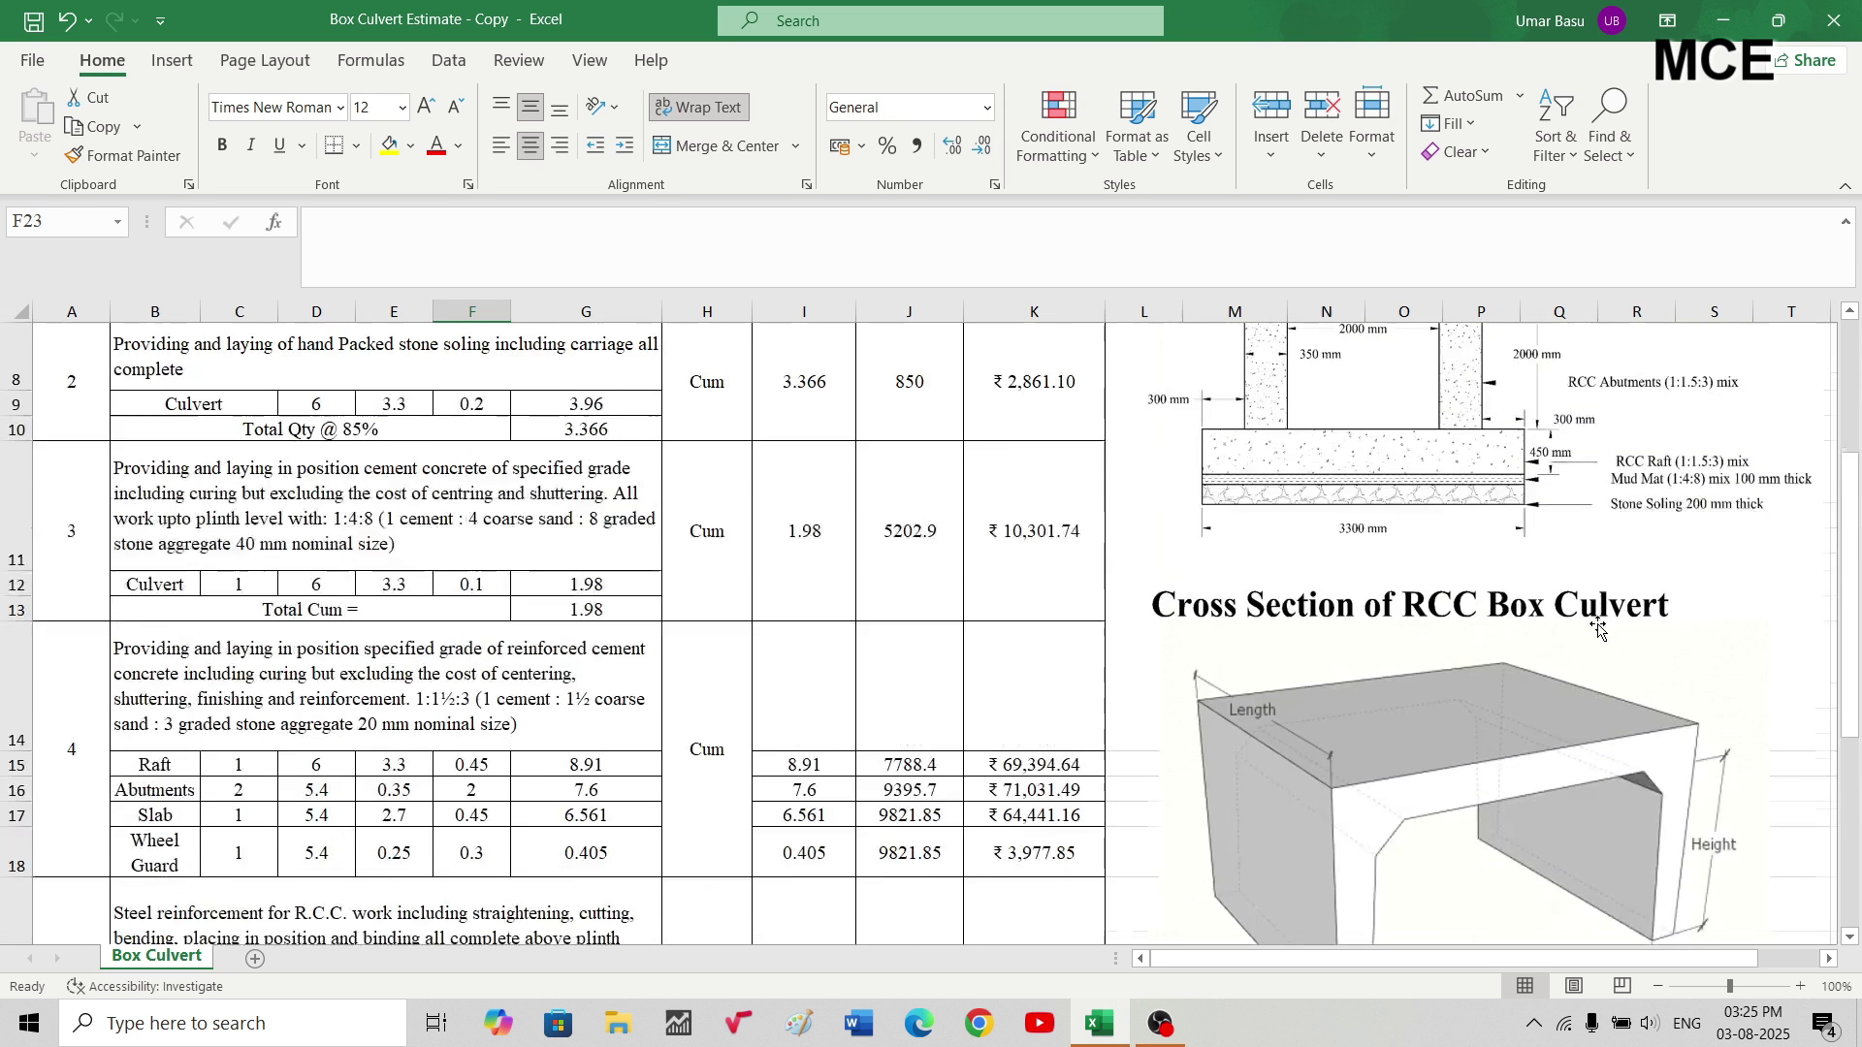
{"action": "scroll", "coordinate": [1600, 629], "scroll_direction": "up", "scroll_amount": 2}
{"action": "scroll", "coordinate": [1544, 650], "scroll_direction": "down", "scroll_amount": 4}
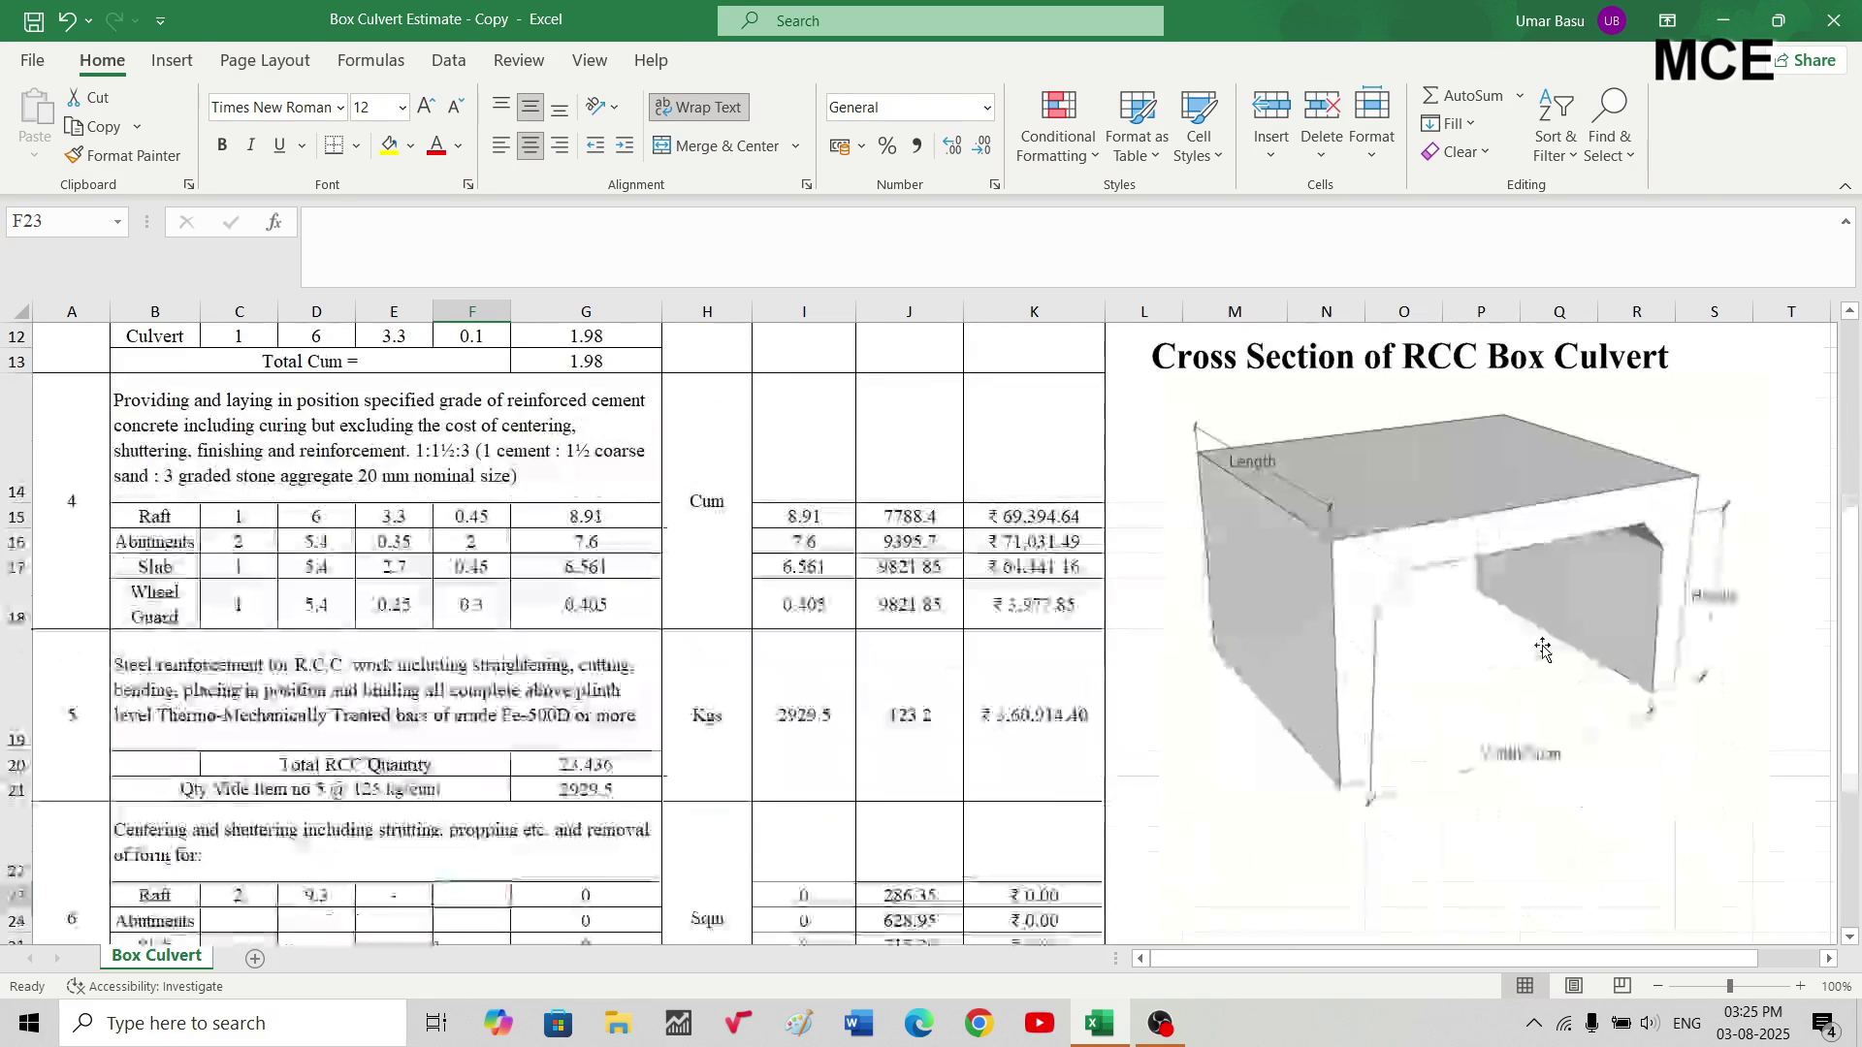
{"action": "scroll", "coordinate": [1544, 649], "scroll_direction": "down", "scroll_amount": 1}
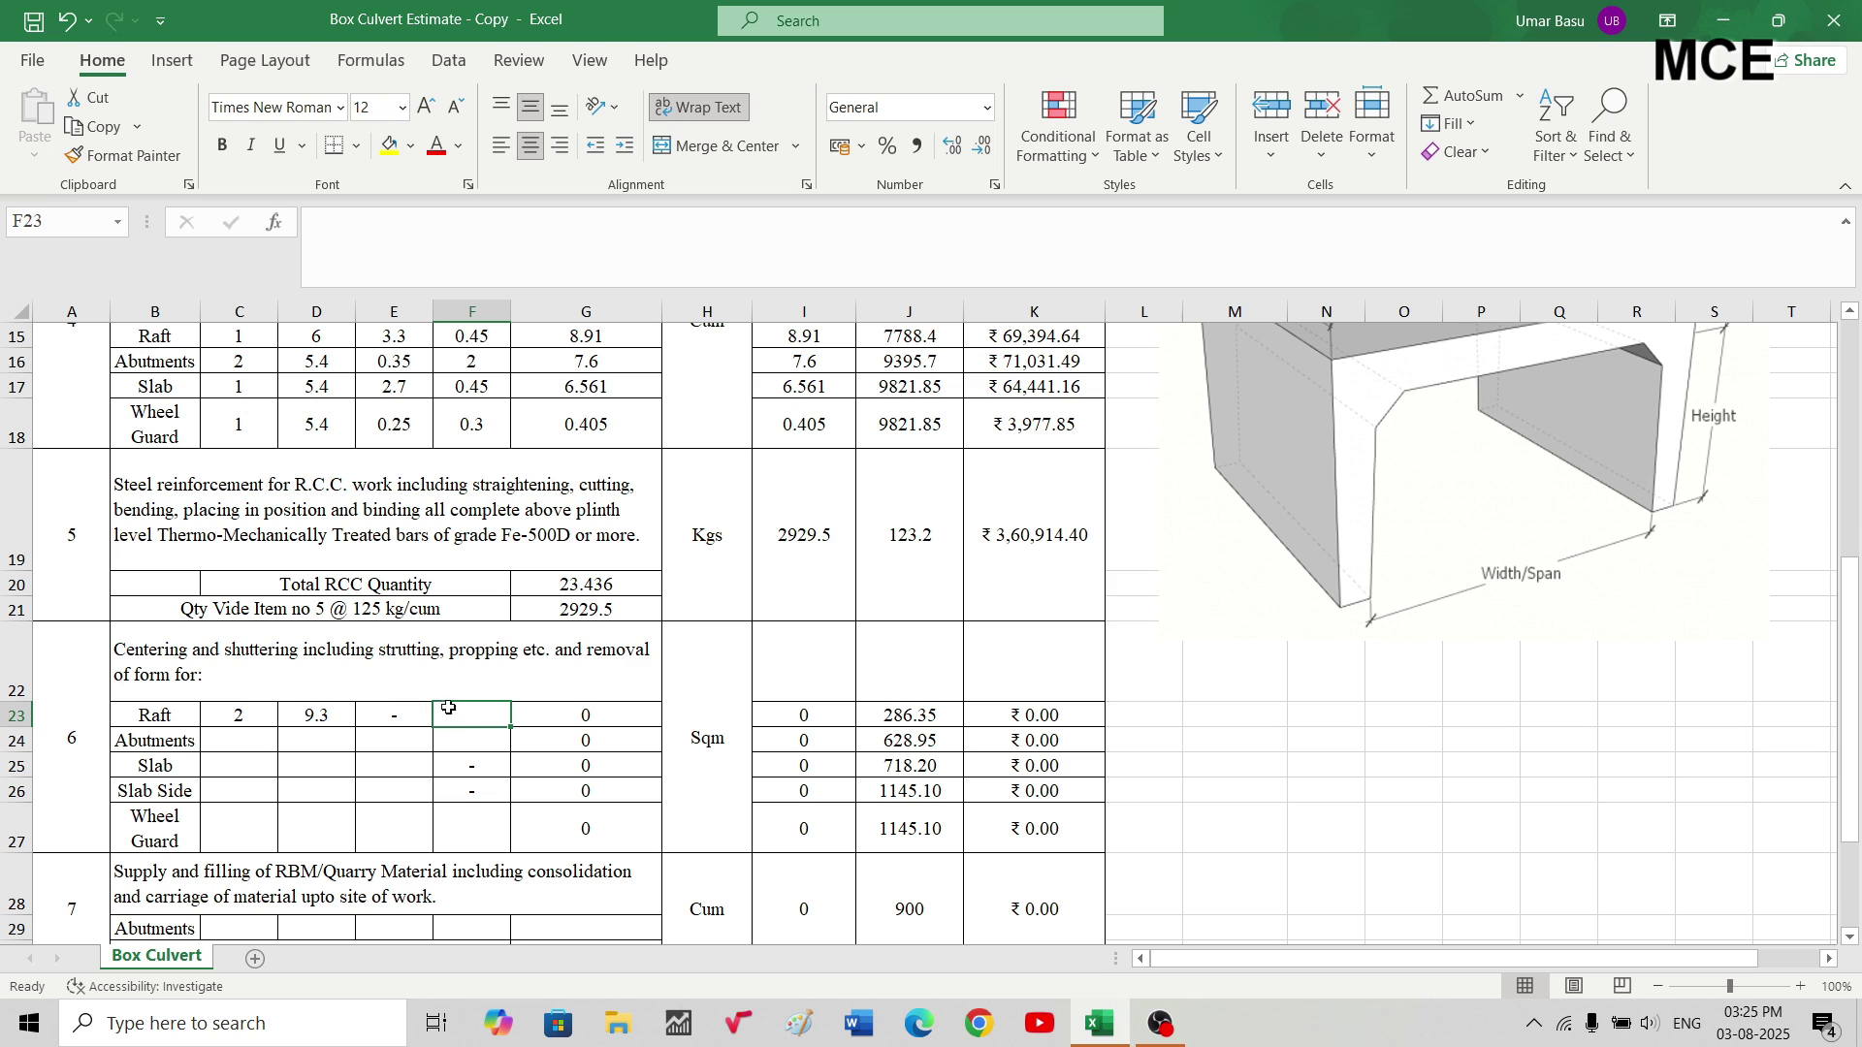
{"action": "type", "text": "0.45"}
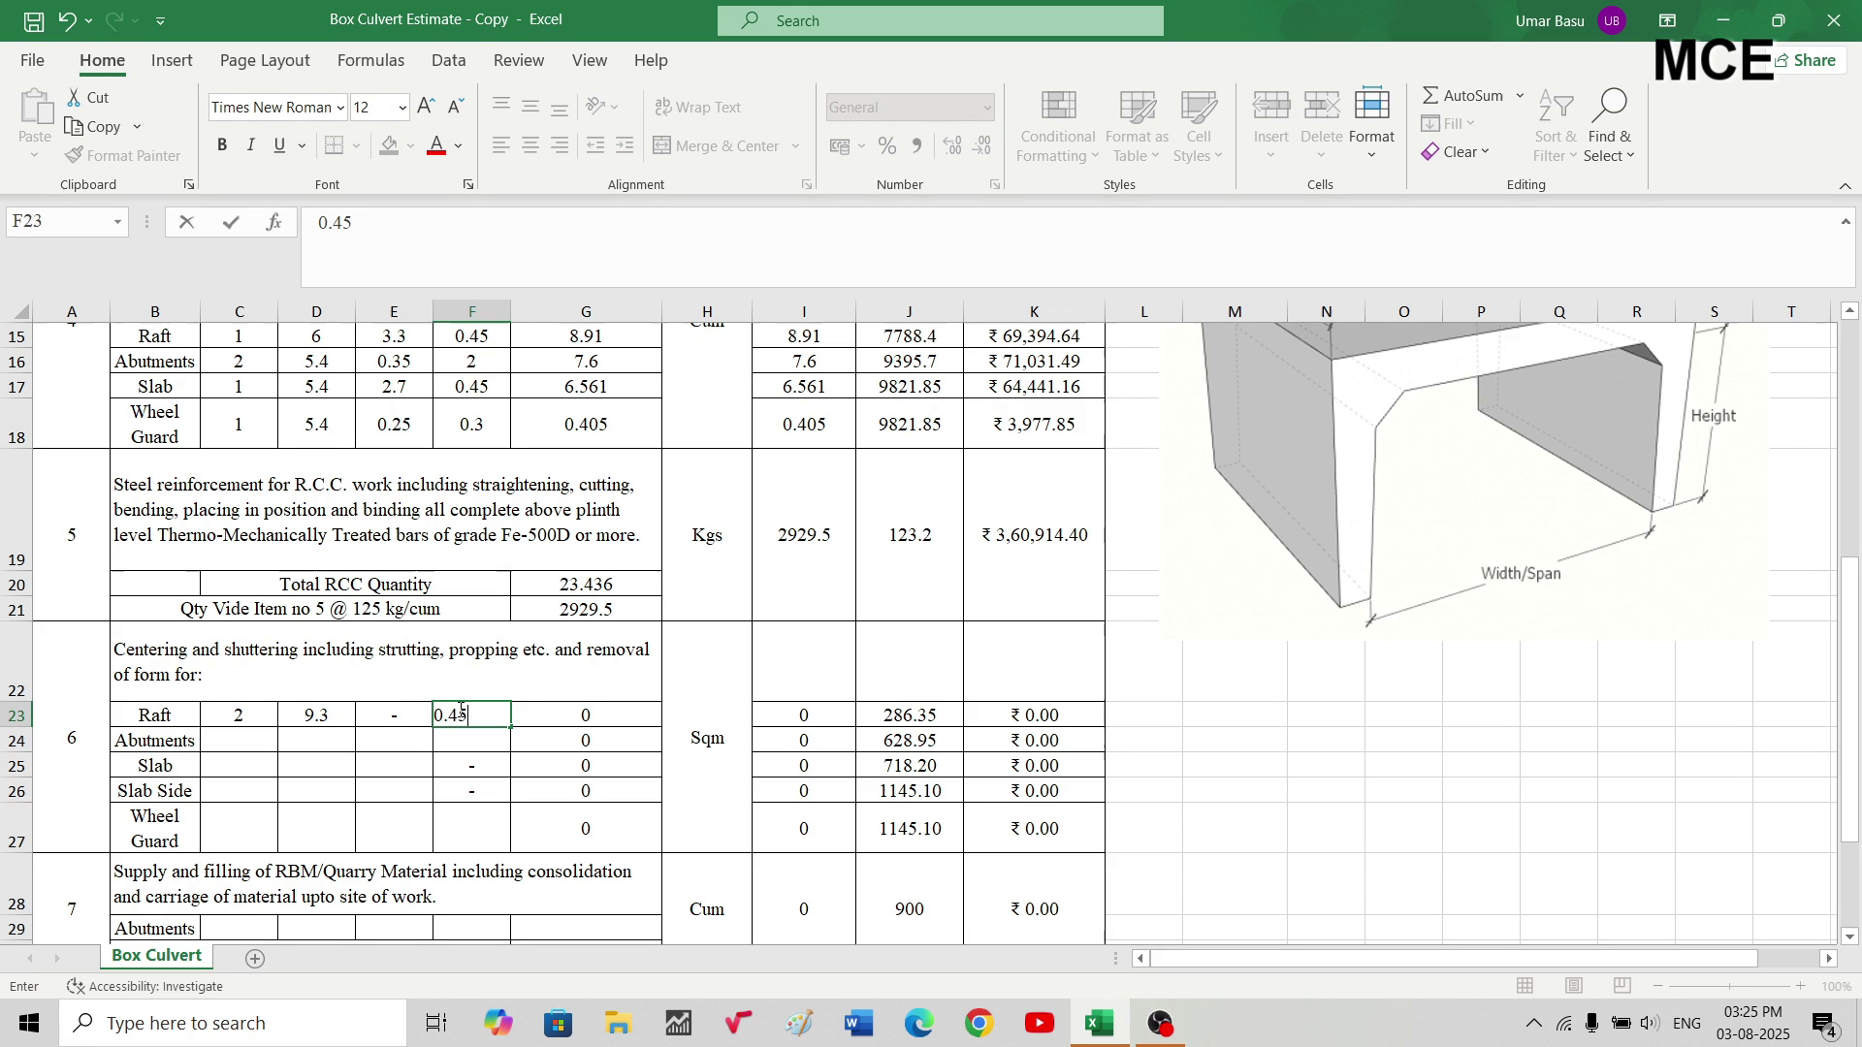
{"action": "key", "text": "Tab"}
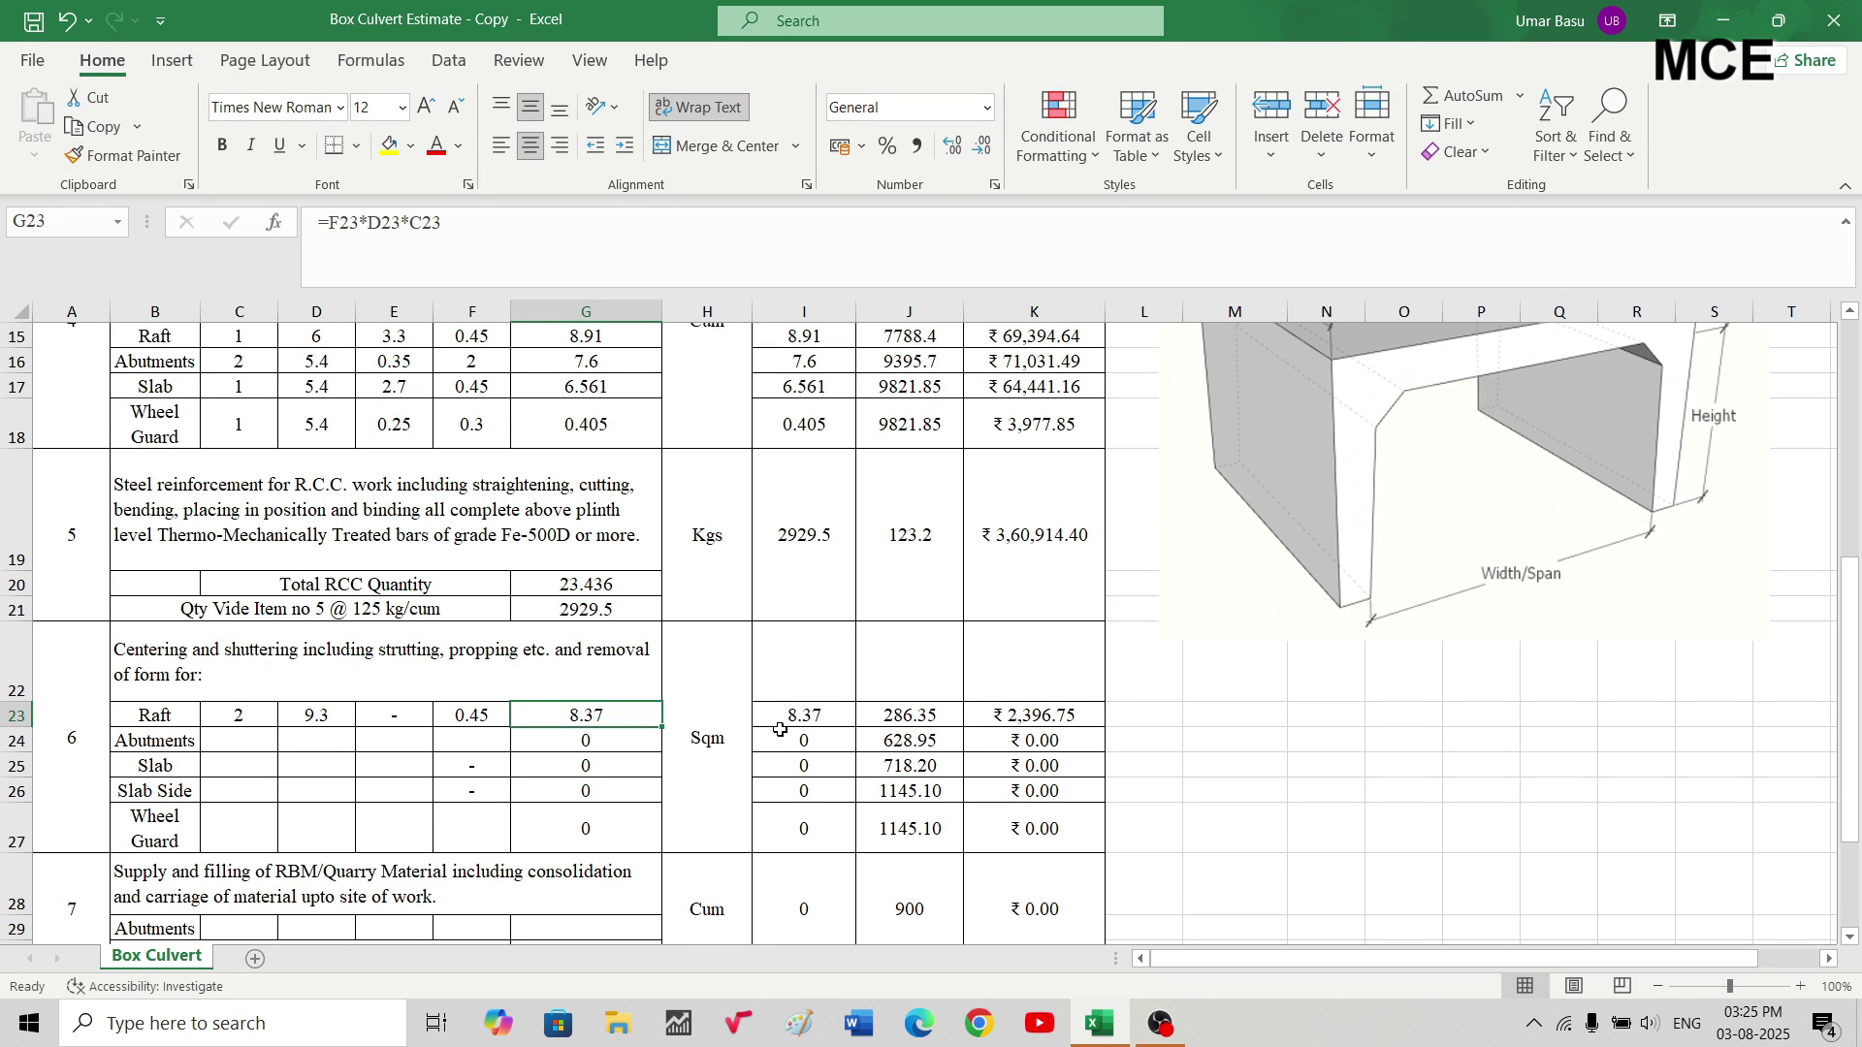
- Consult the abutments in the cross-section and enter 2 and 2 in their shuttering row, C24:D24
{"action": "left_click", "coordinate": [230, 743]}
{"action": "scroll", "coordinate": [1183, 590], "scroll_direction": "up", "scroll_amount": 3}
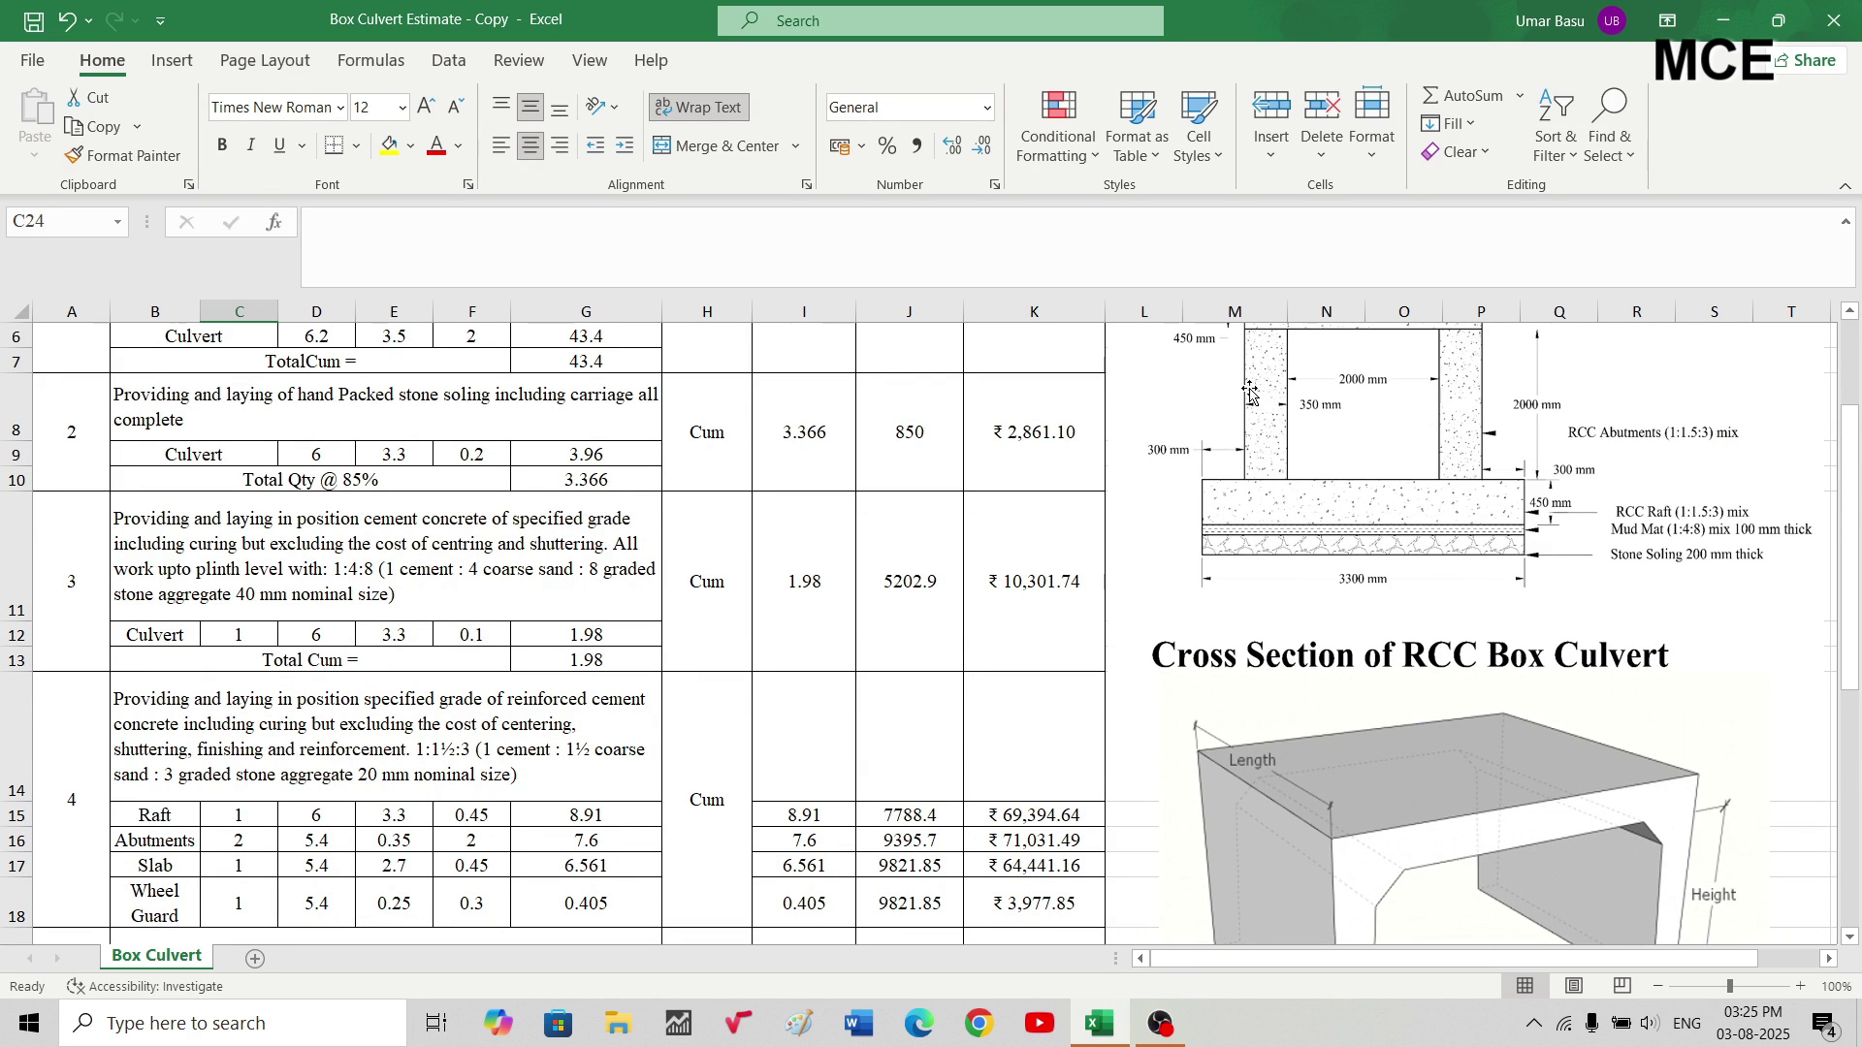
{"action": "scroll", "coordinate": [1282, 433], "scroll_direction": "up", "scroll_amount": 1}
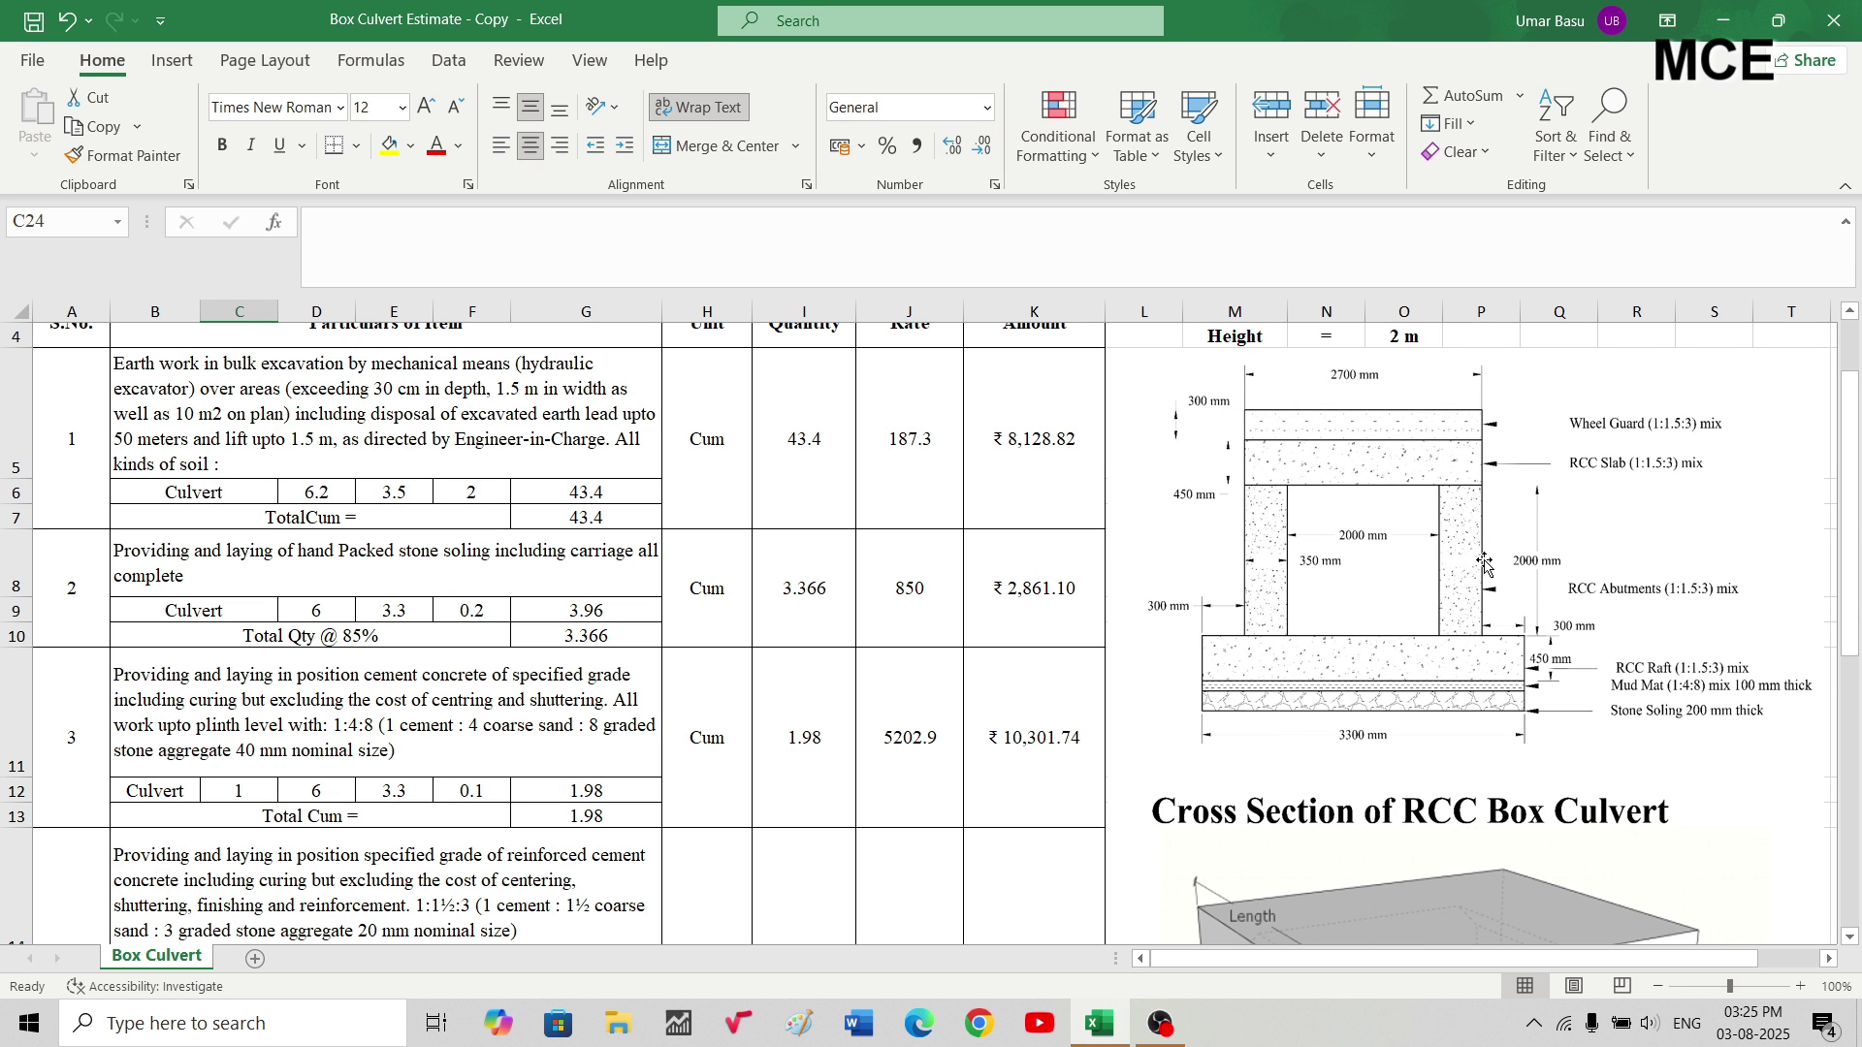
{"action": "scroll", "coordinate": [1485, 564], "scroll_direction": "down", "scroll_amount": 5}
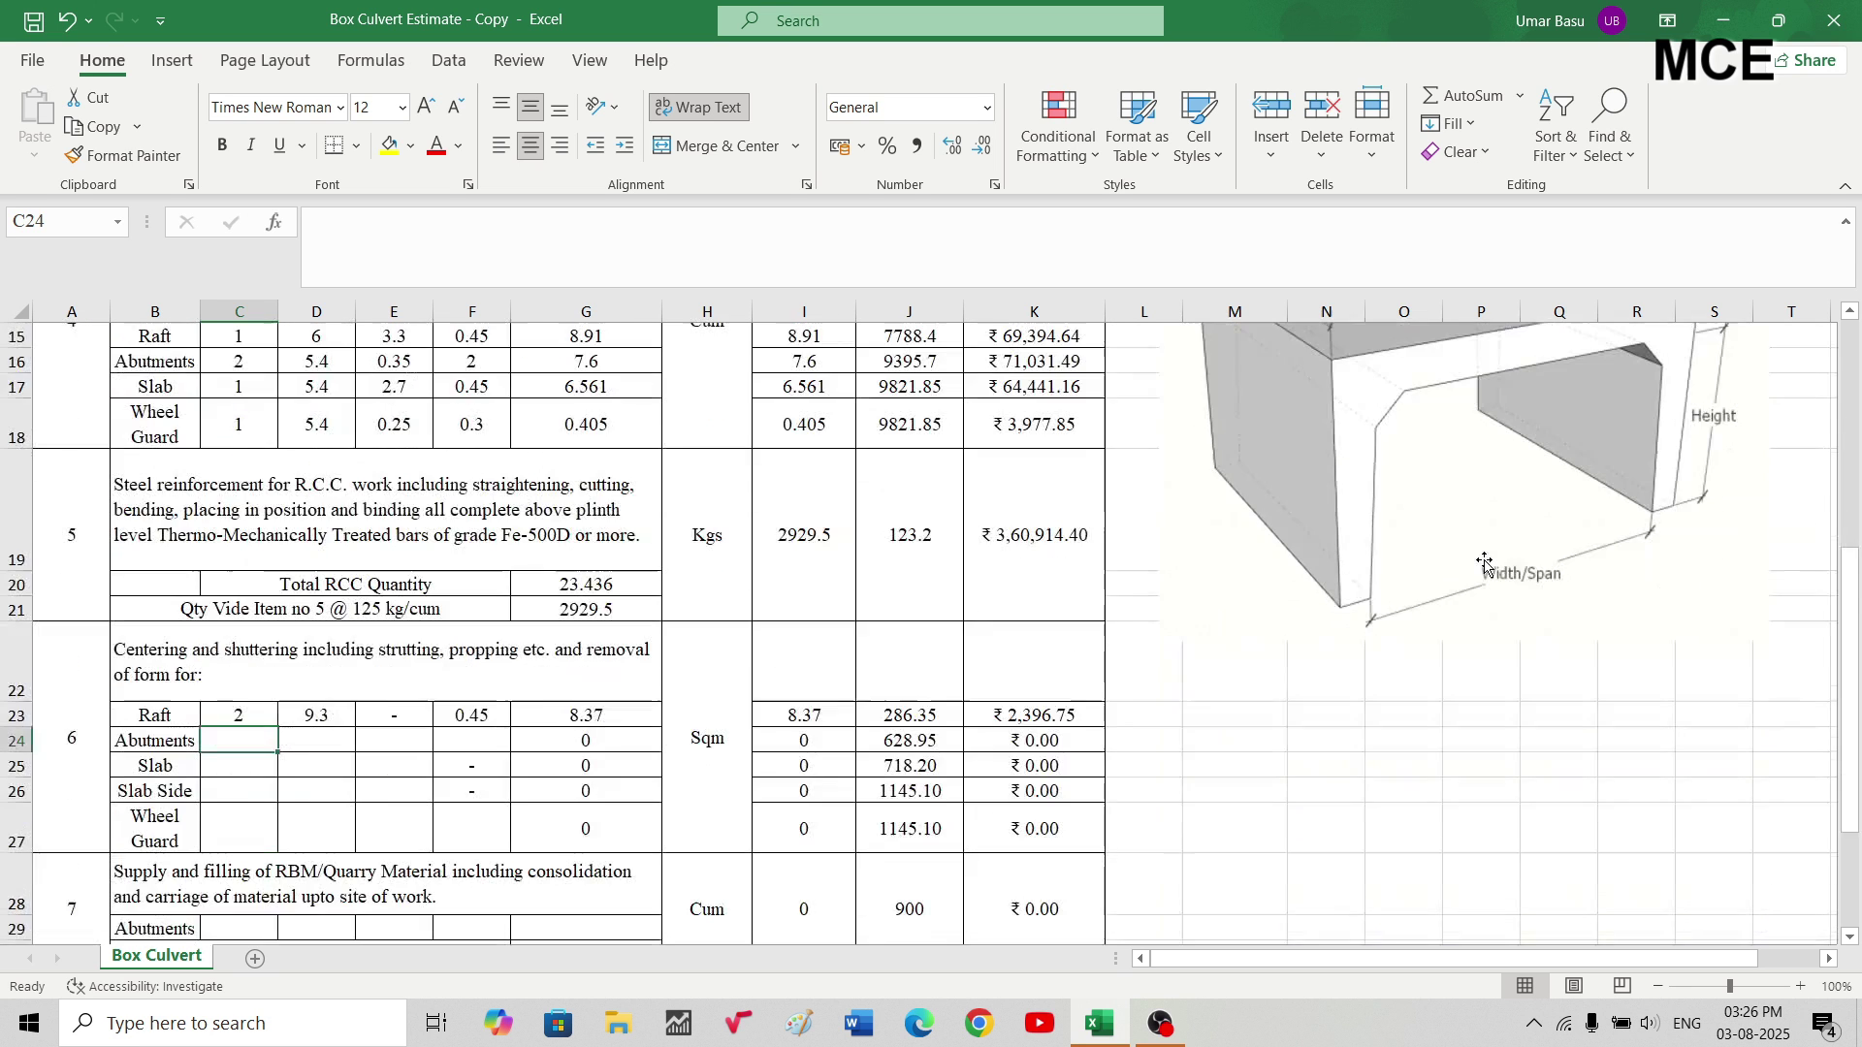
{"action": "scroll", "coordinate": [1484, 563], "scroll_direction": "up", "scroll_amount": 5}
{"action": "scroll", "coordinate": [1484, 563], "scroll_direction": "up", "scroll_amount": 1}
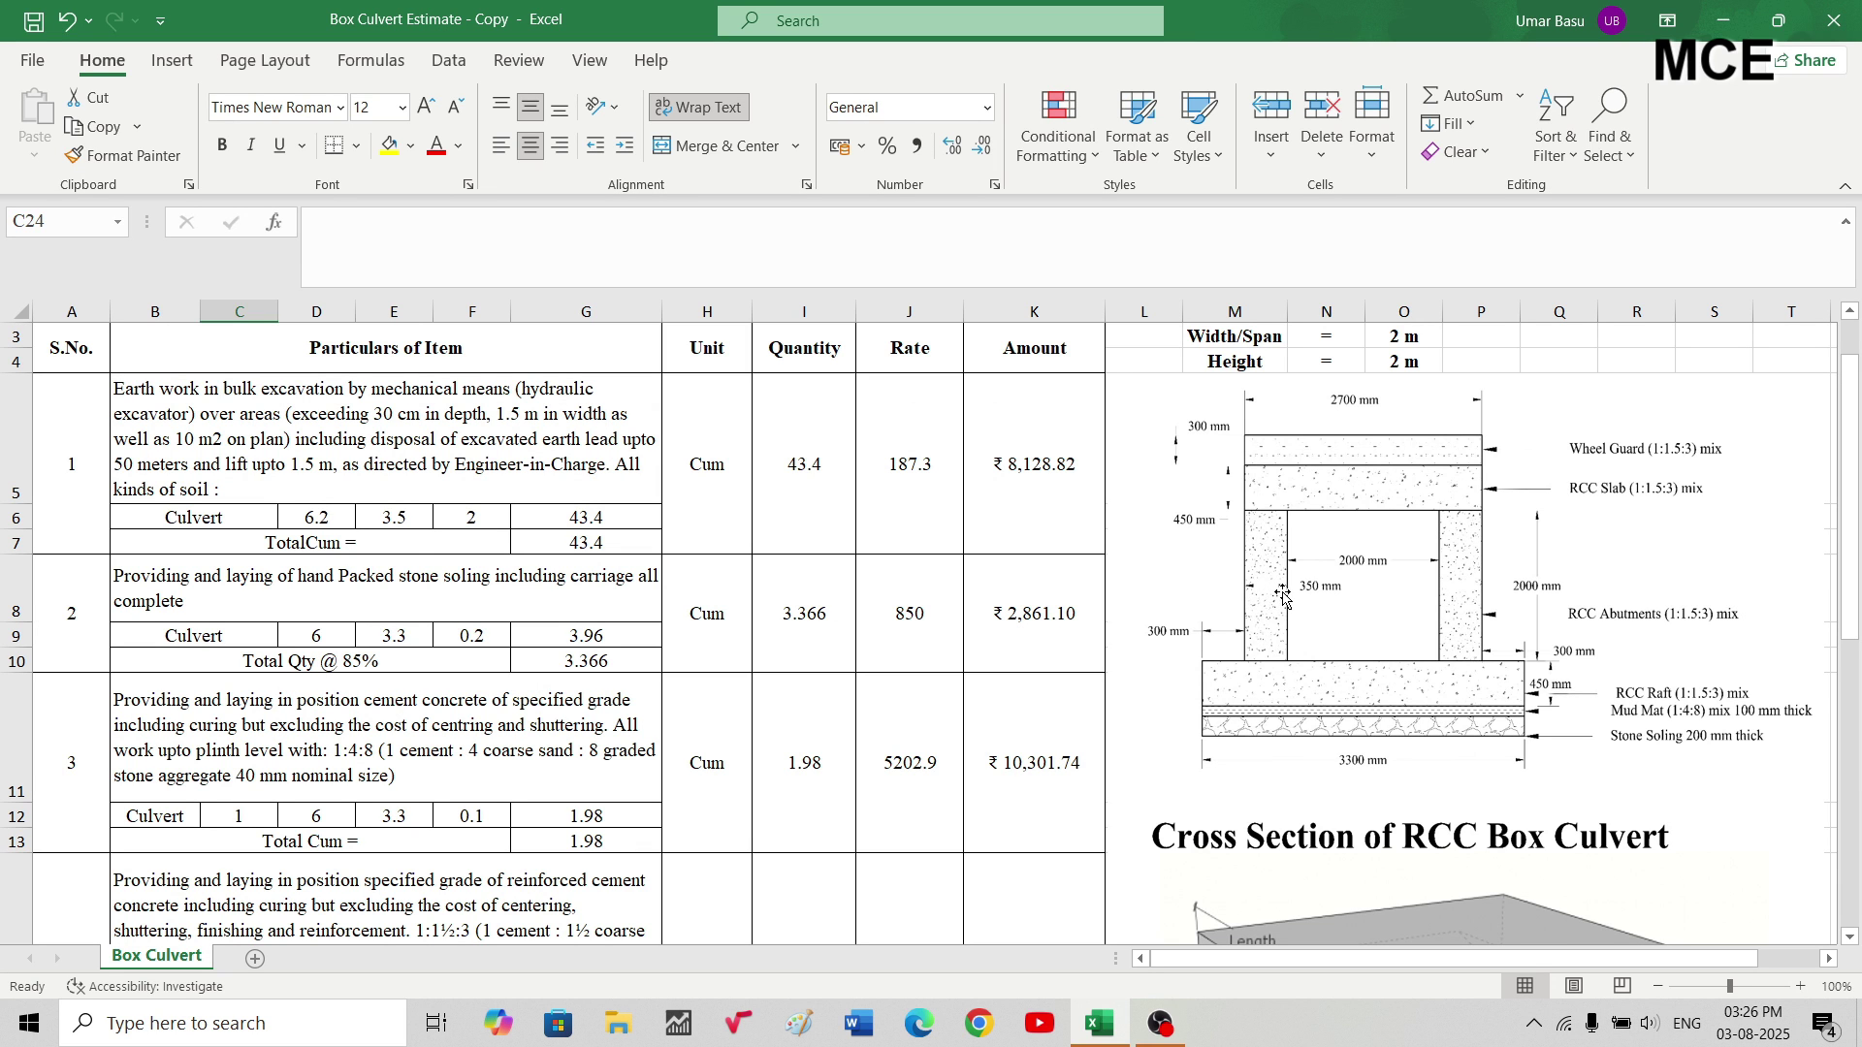
{"action": "scroll", "coordinate": [1283, 596], "scroll_direction": "down", "scroll_amount": 5}
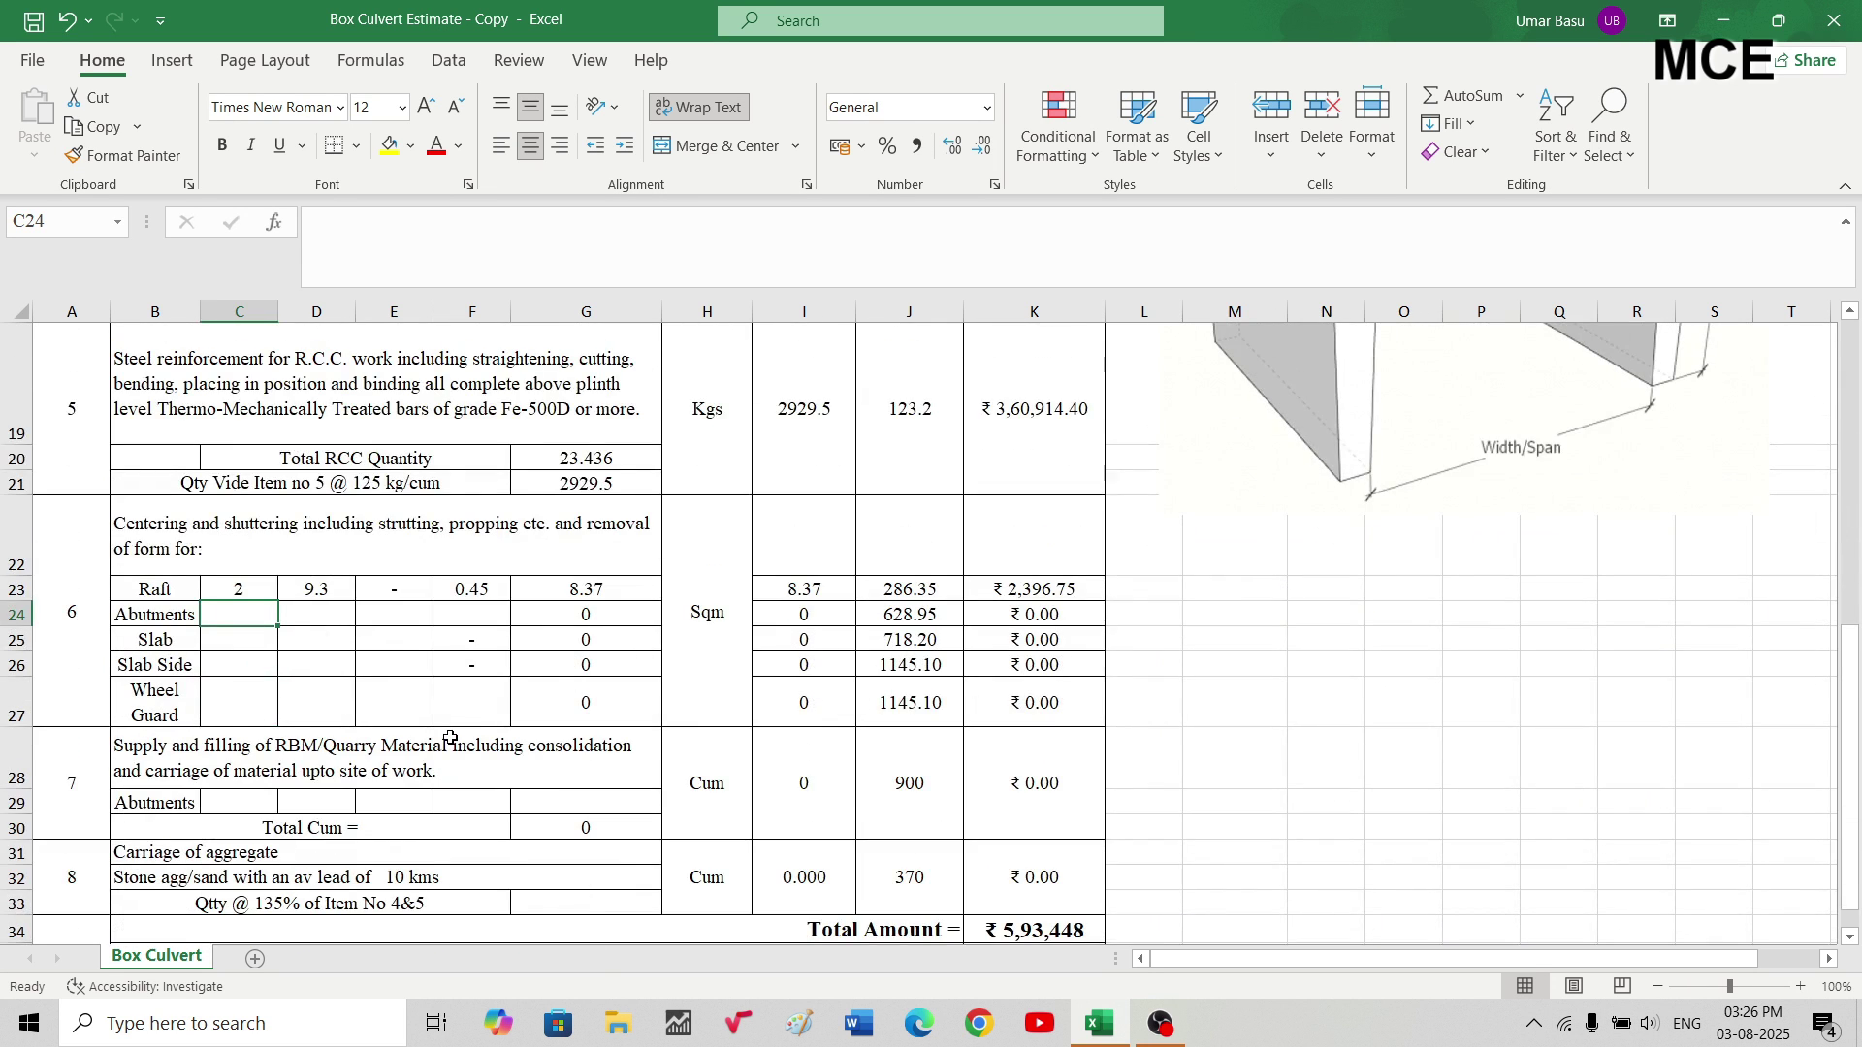
{"action": "scroll", "coordinate": [451, 737], "scroll_direction": "down", "scroll_amount": 2}
{"action": "scroll", "coordinate": [243, 426], "scroll_direction": "up", "scroll_amount": 1}
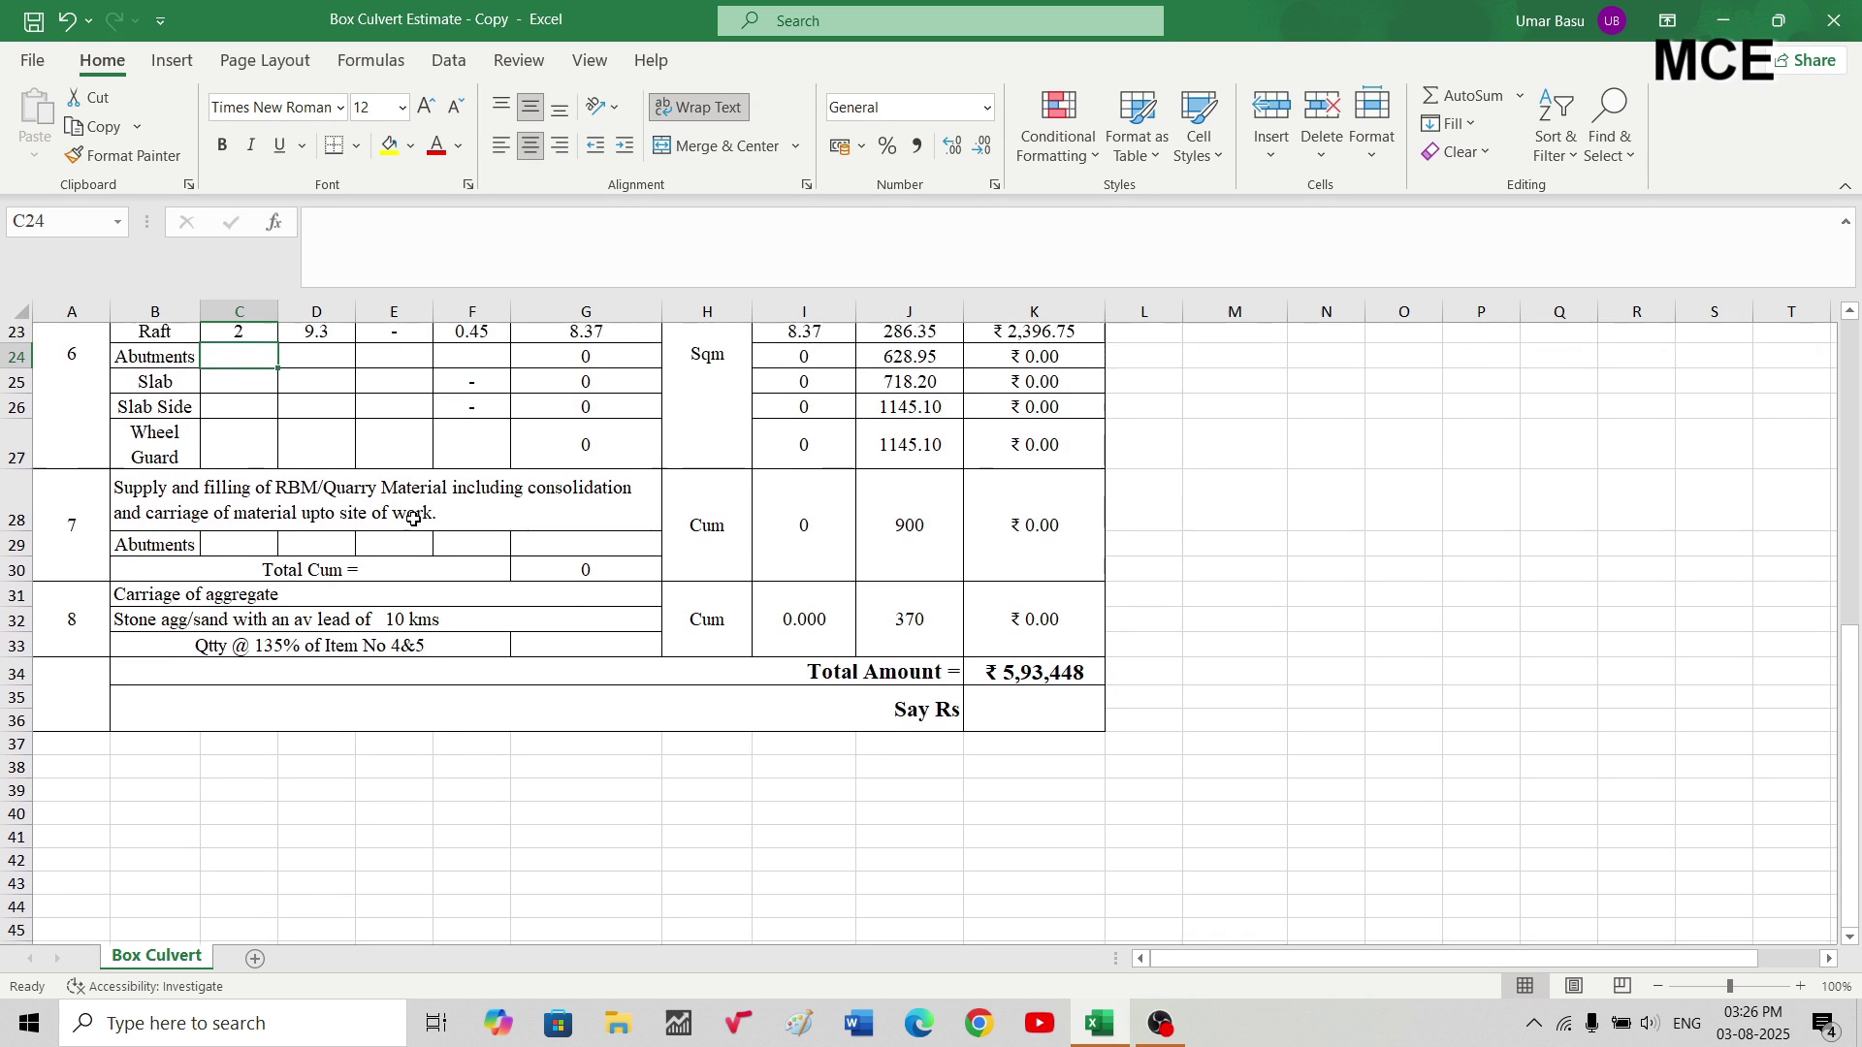
{"action": "type", "text": "2"}
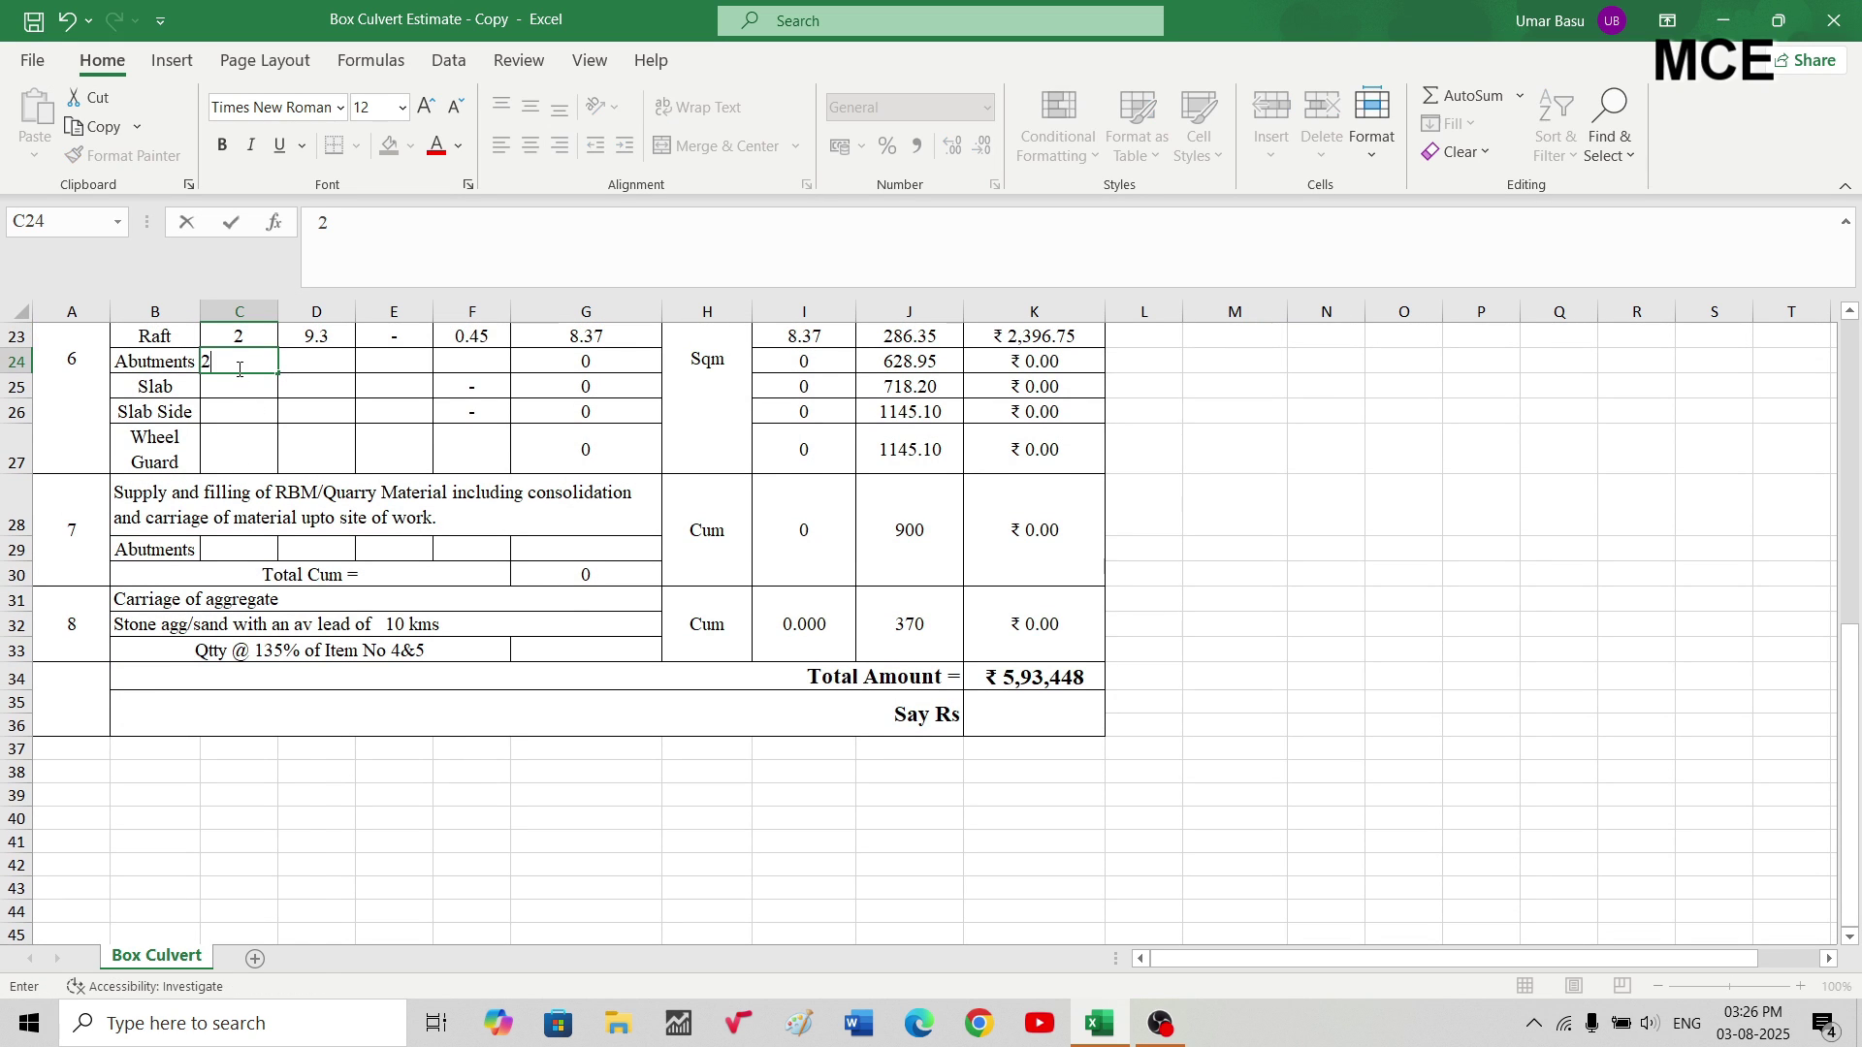
{"action": "key", "text": "Tab"}
{"action": "type", "text": "2"}
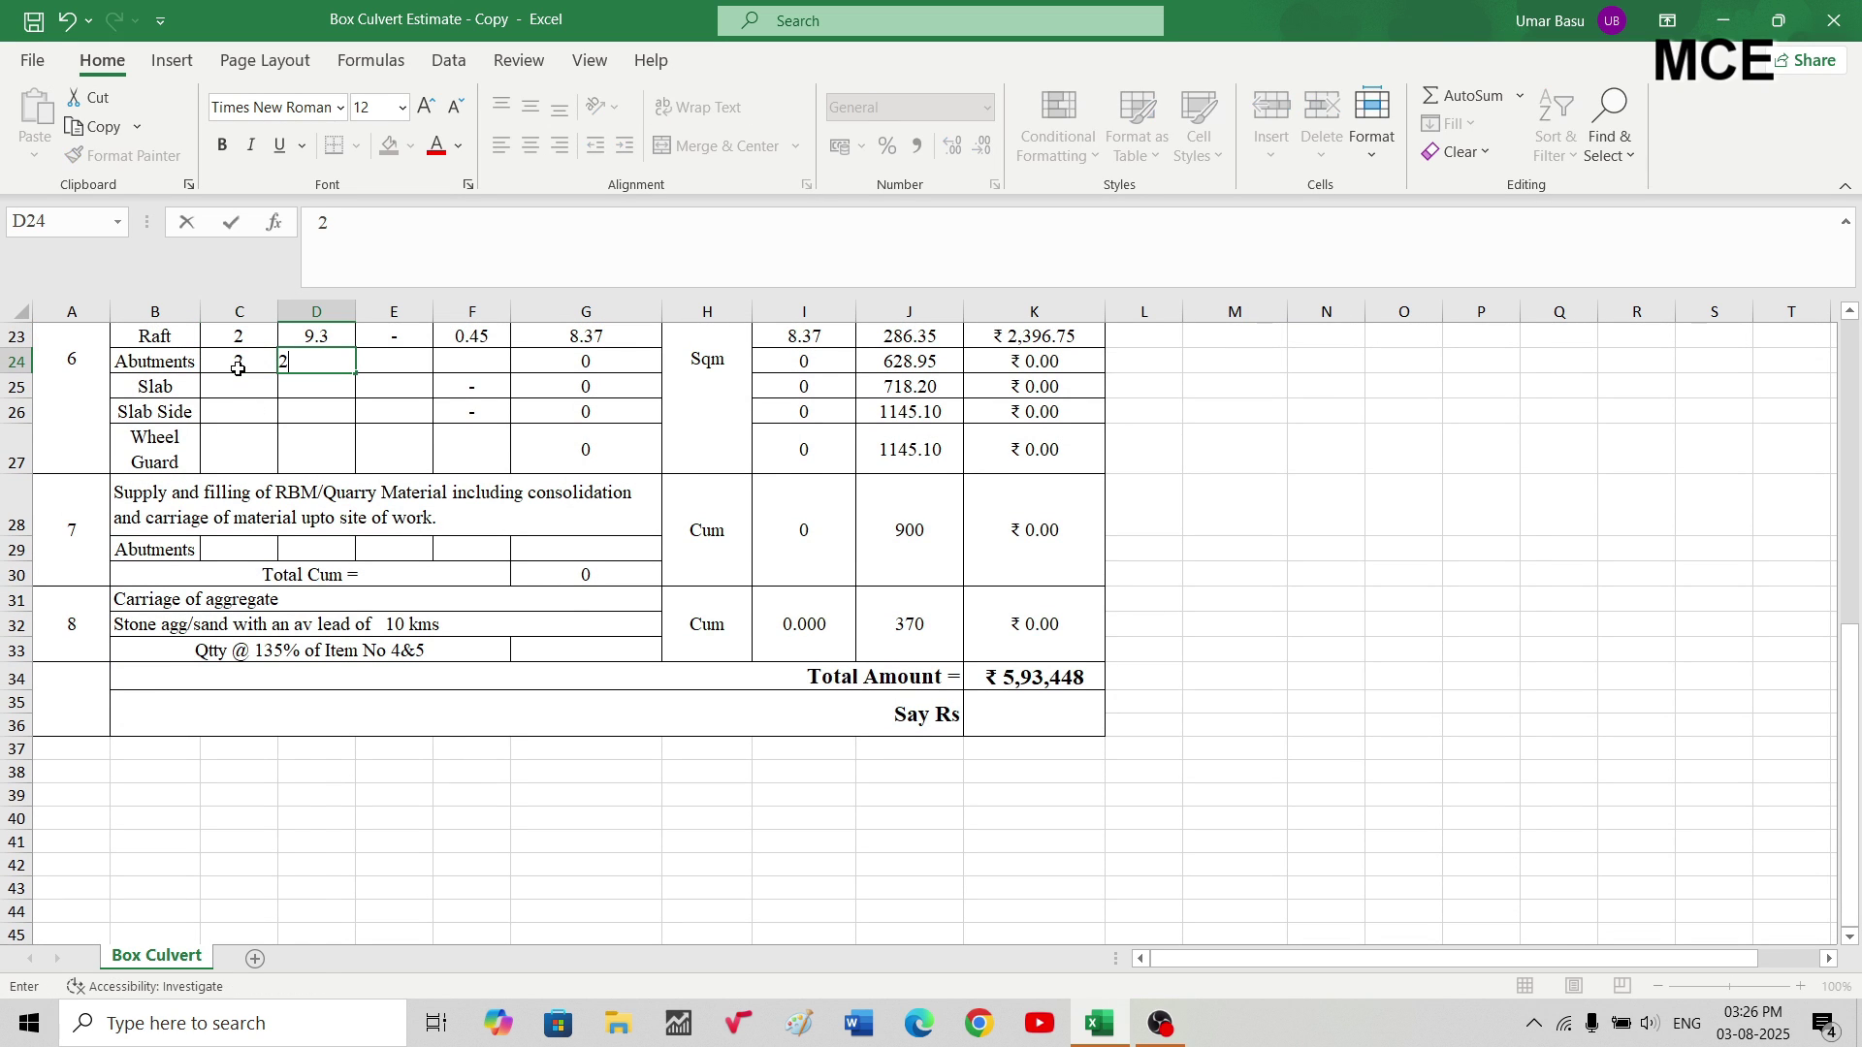
{"action": "key", "text": "Tab"}
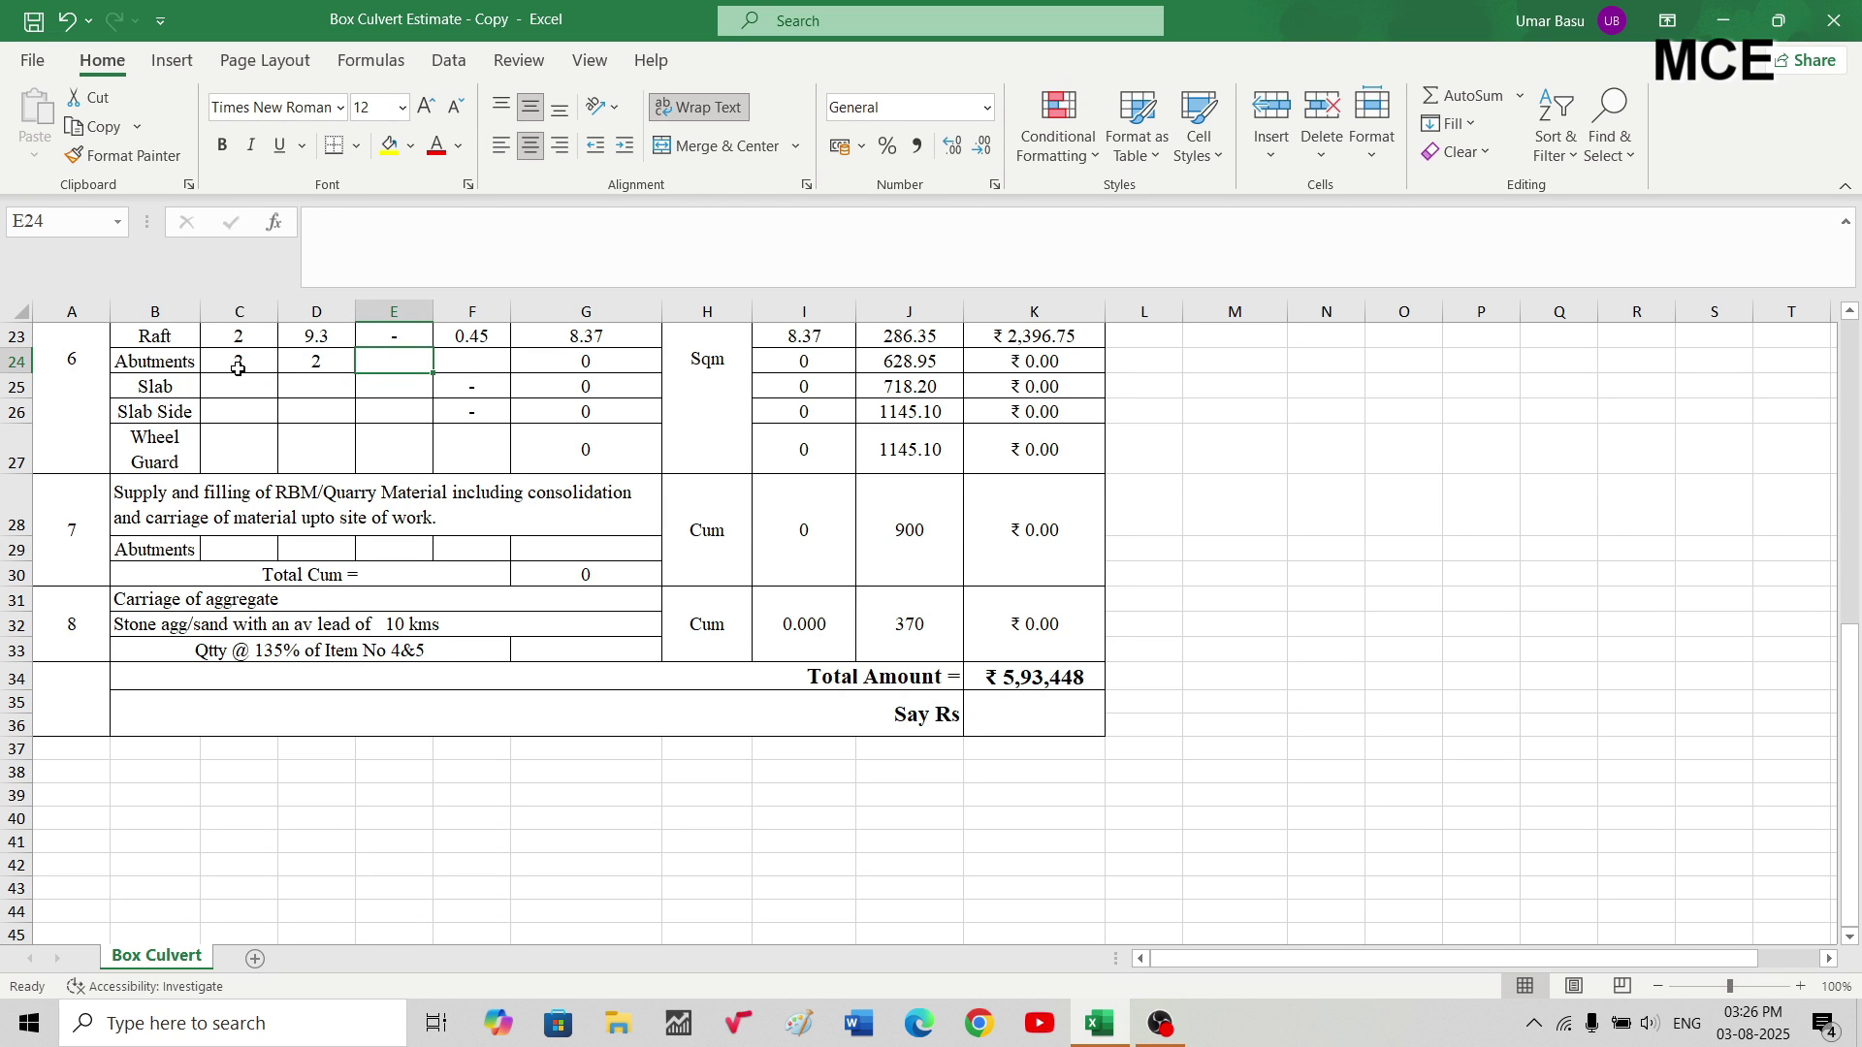
- Enter 5.75 and 2 as the abutments' remaining shuttering dimensions in E24:F24
{"action": "type", "text": "5.75"}
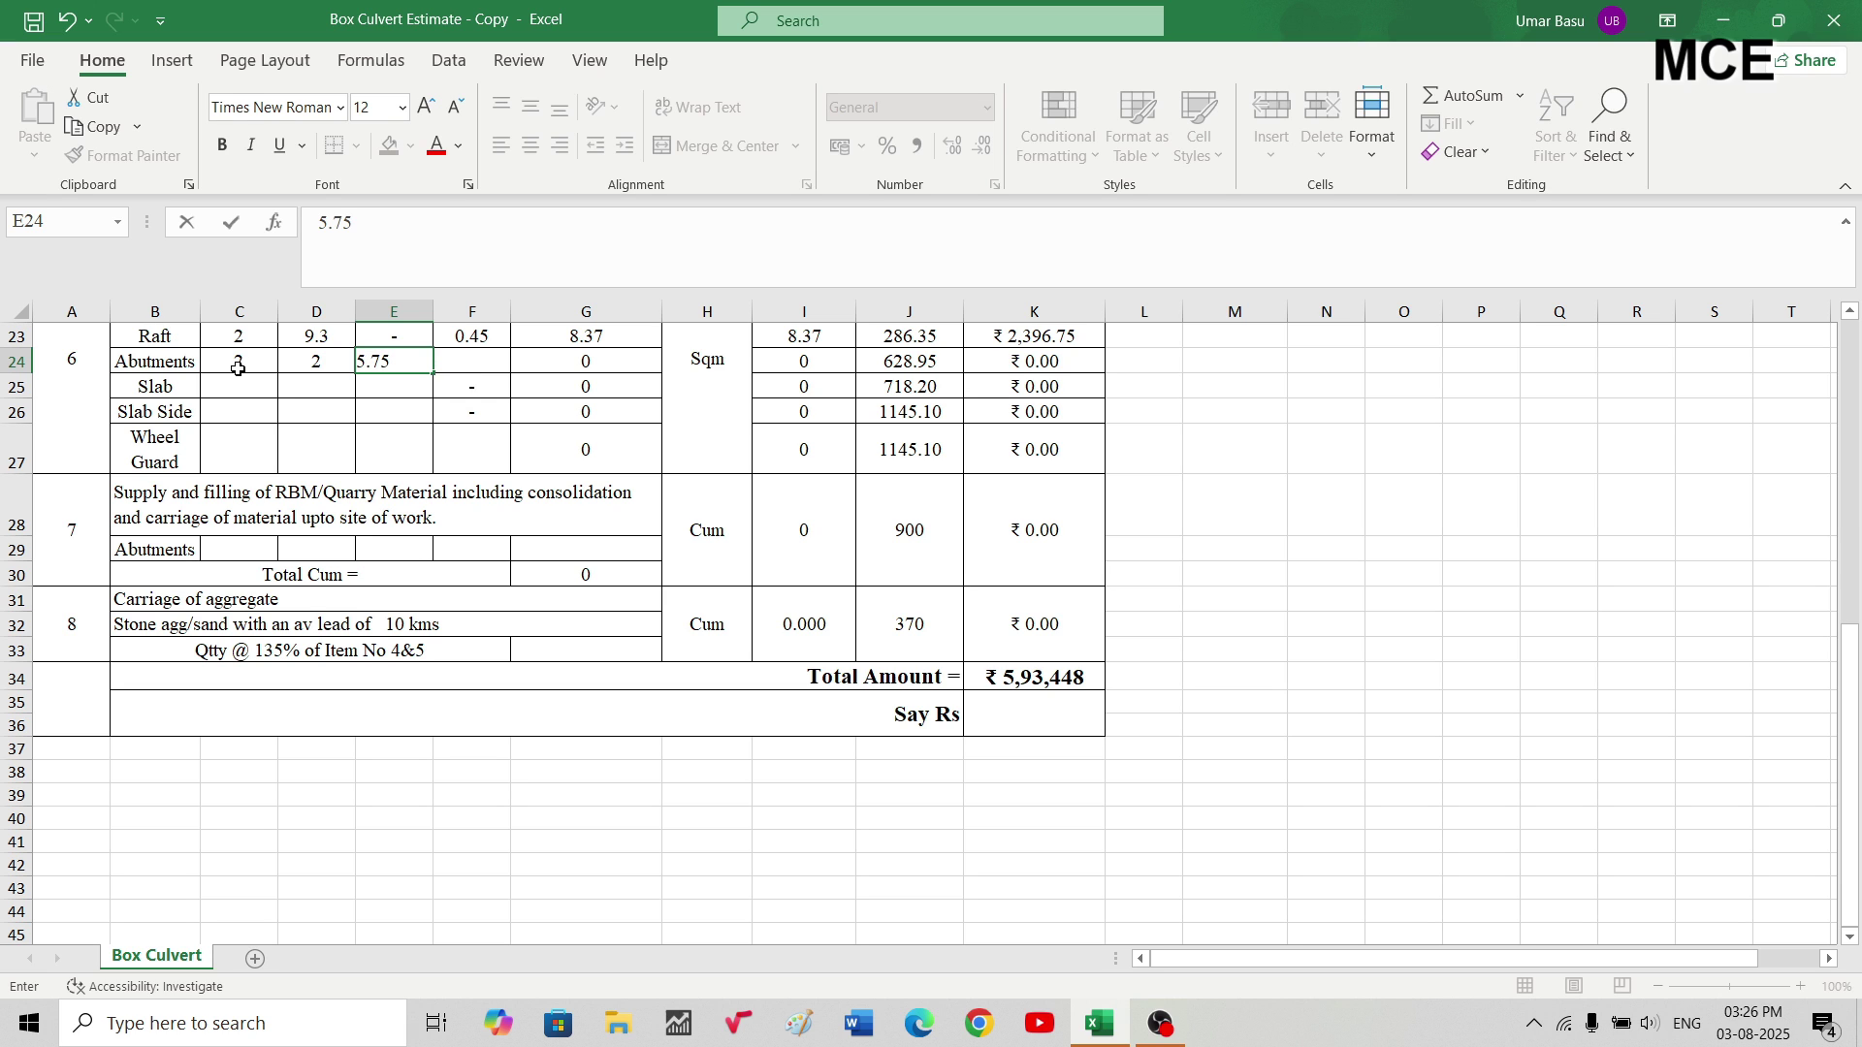
{"action": "key", "text": "Tab"}
{"action": "type", "text": "2"}
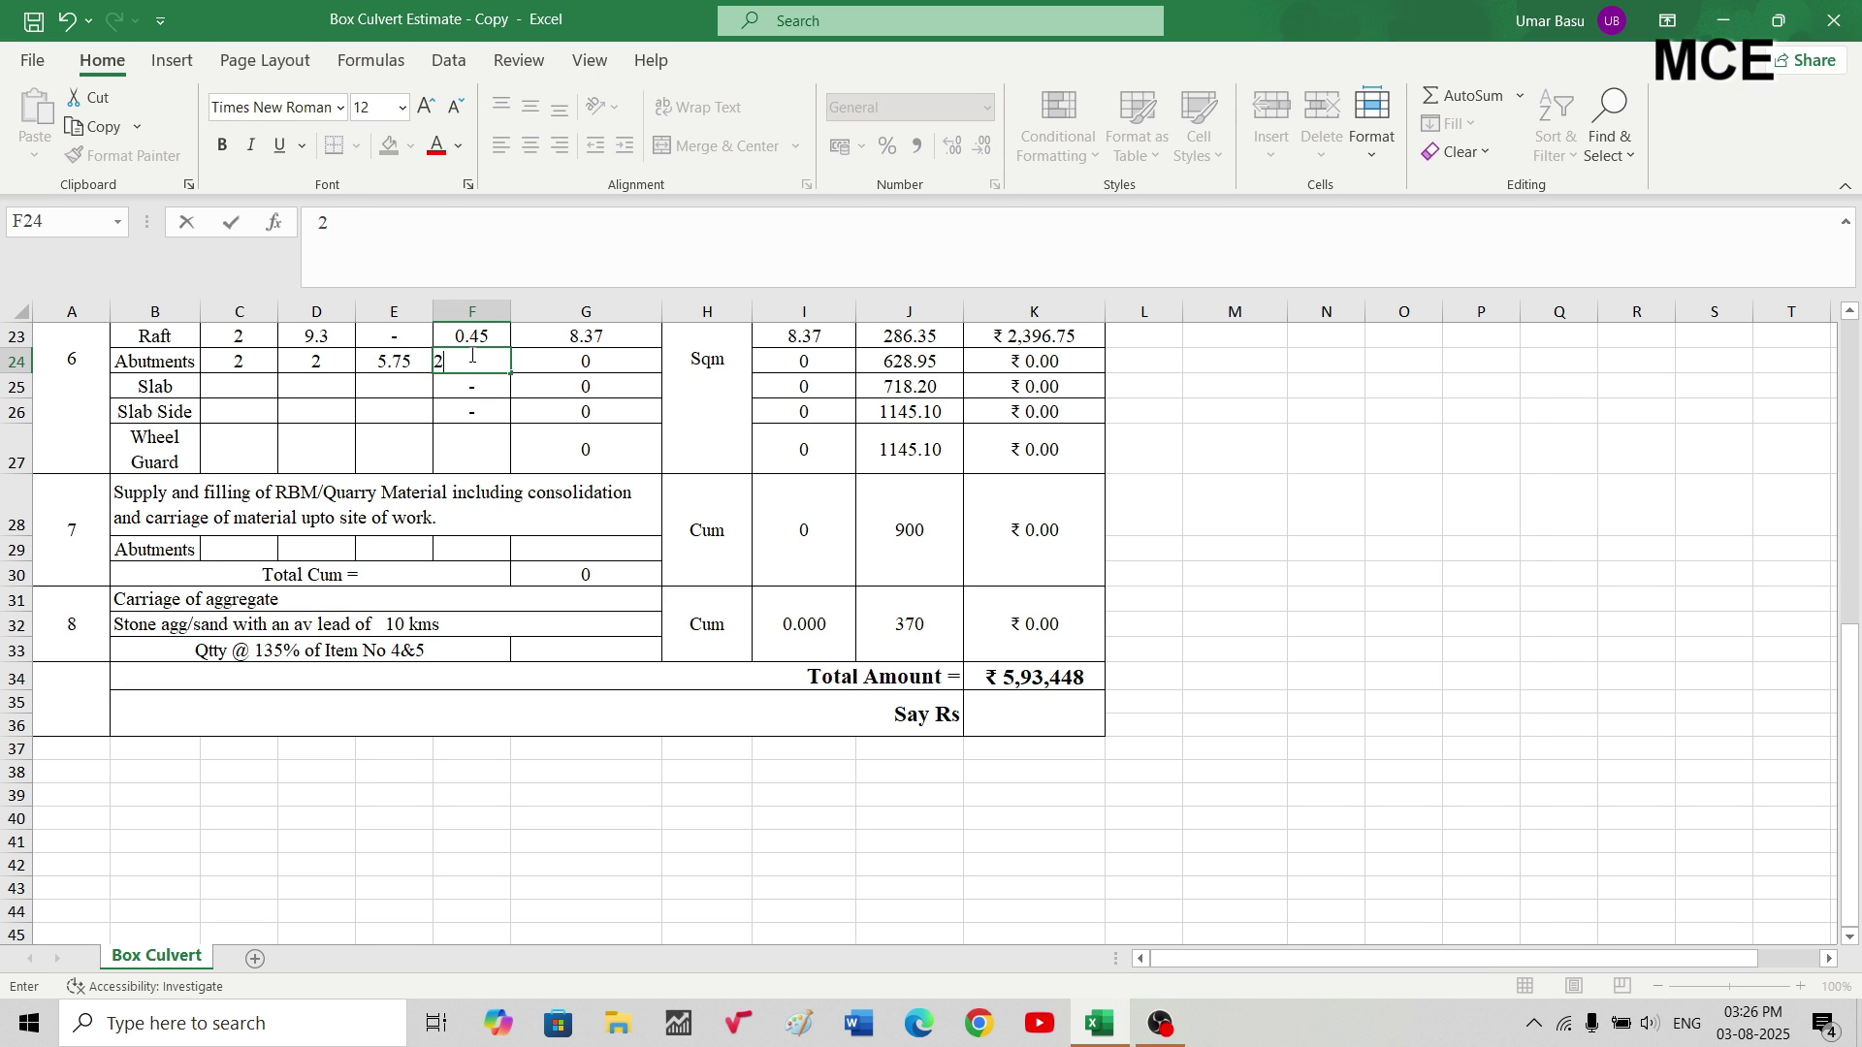
{"action": "key", "text": "Tab"}
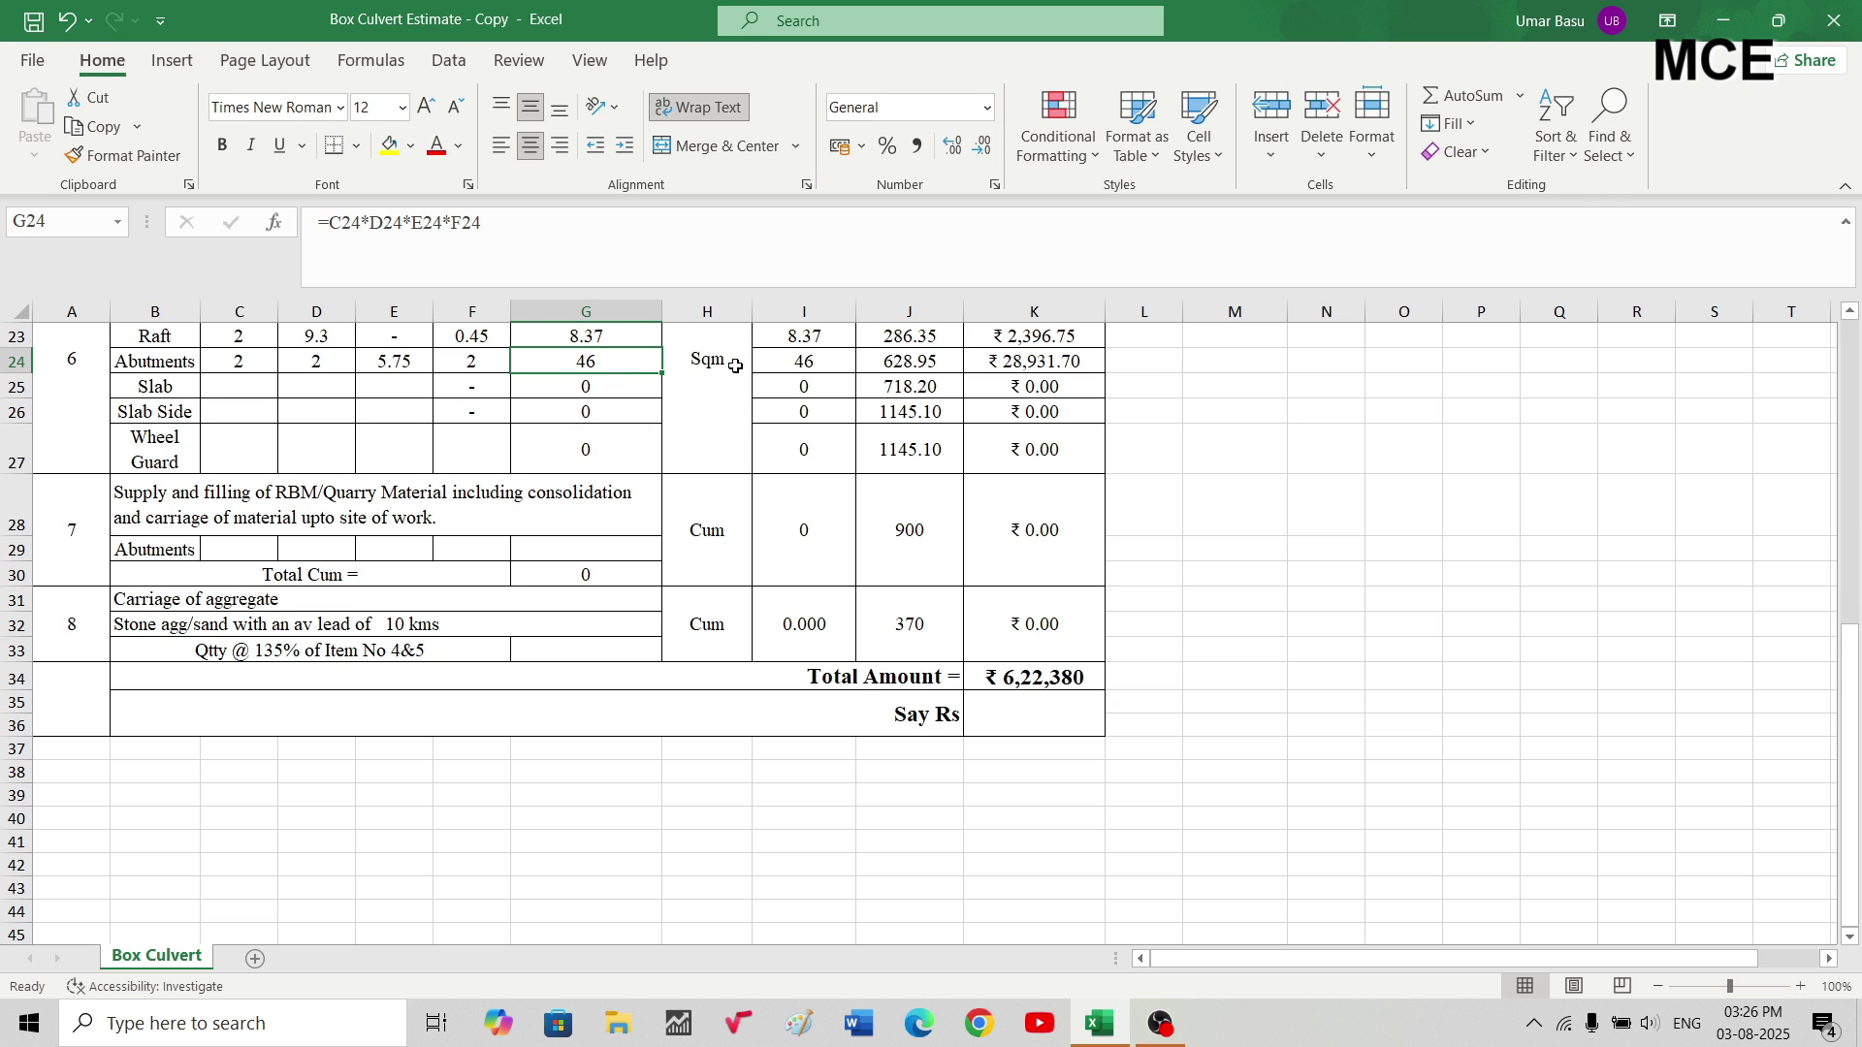
- Check the abutments' shuttering rate in J24 and the amount formula in K24
{"action": "scroll", "coordinate": [735, 367], "scroll_direction": "up", "scroll_amount": 1}
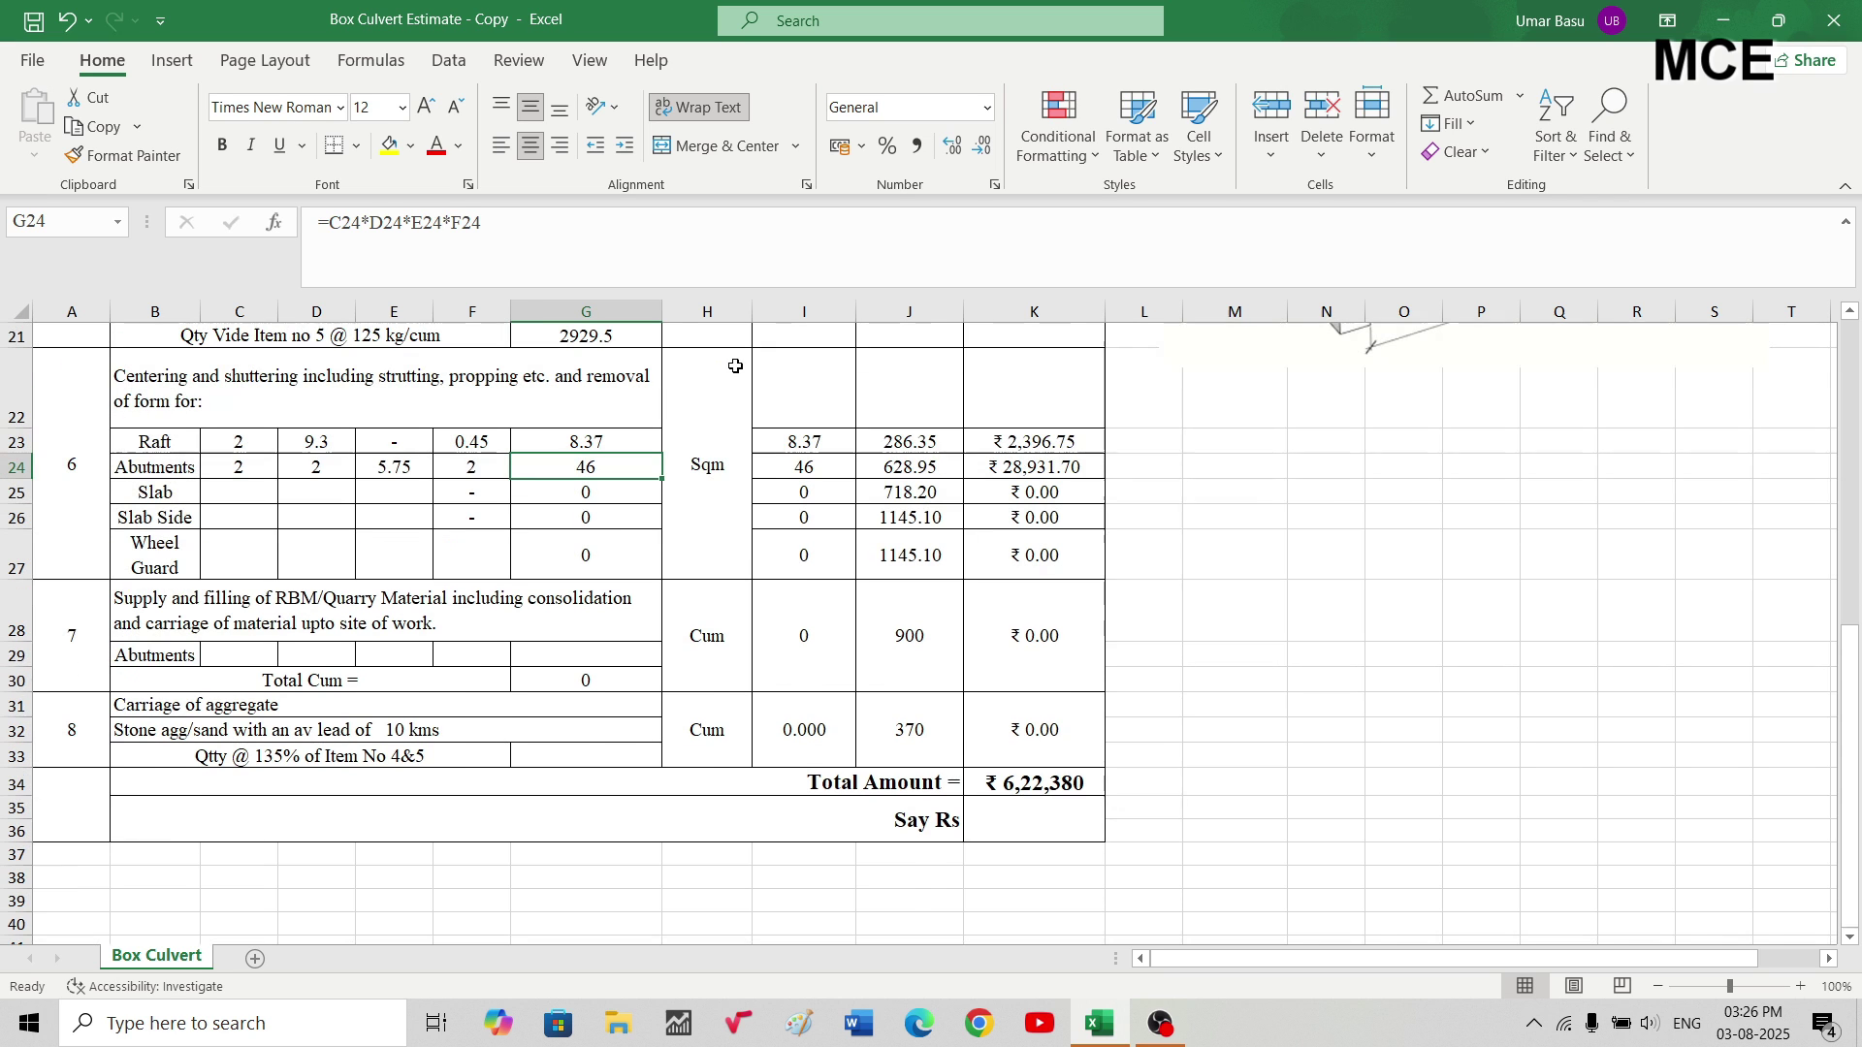
{"action": "left_click", "coordinate": [931, 475]}
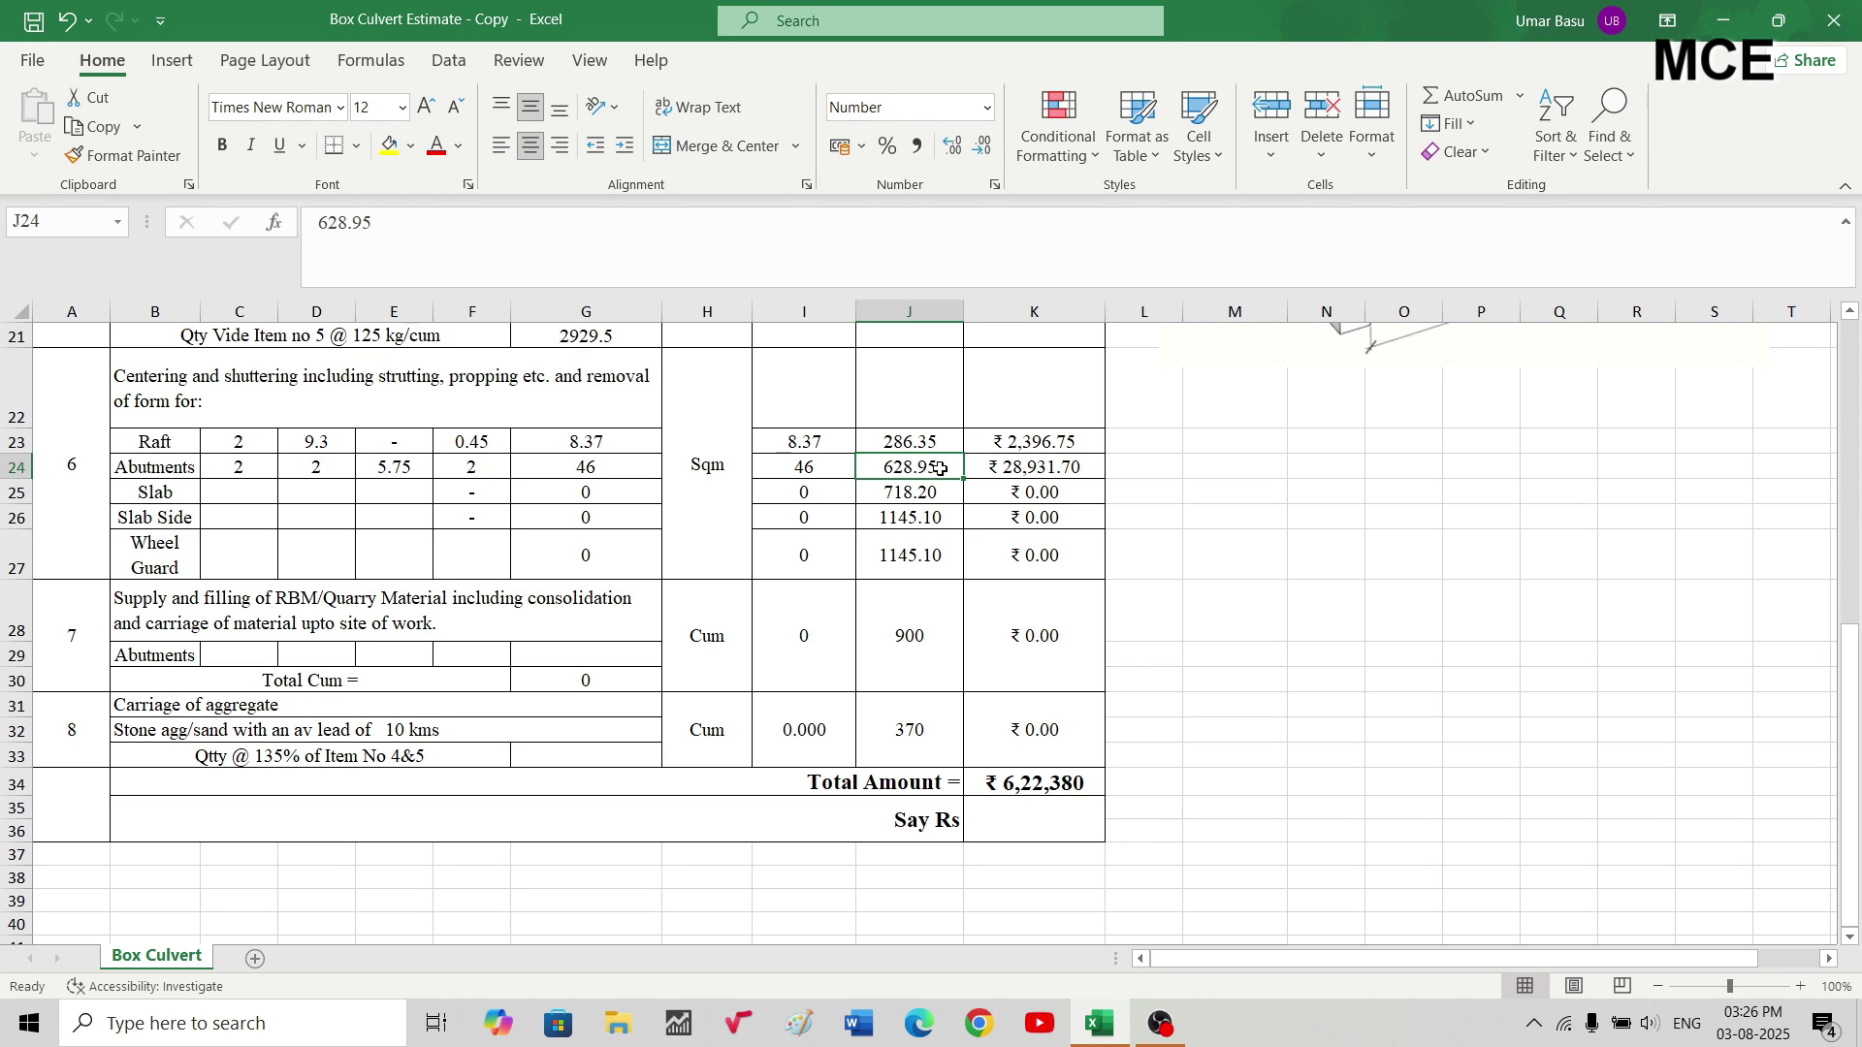
{"action": "left_click", "coordinate": [1005, 467]}
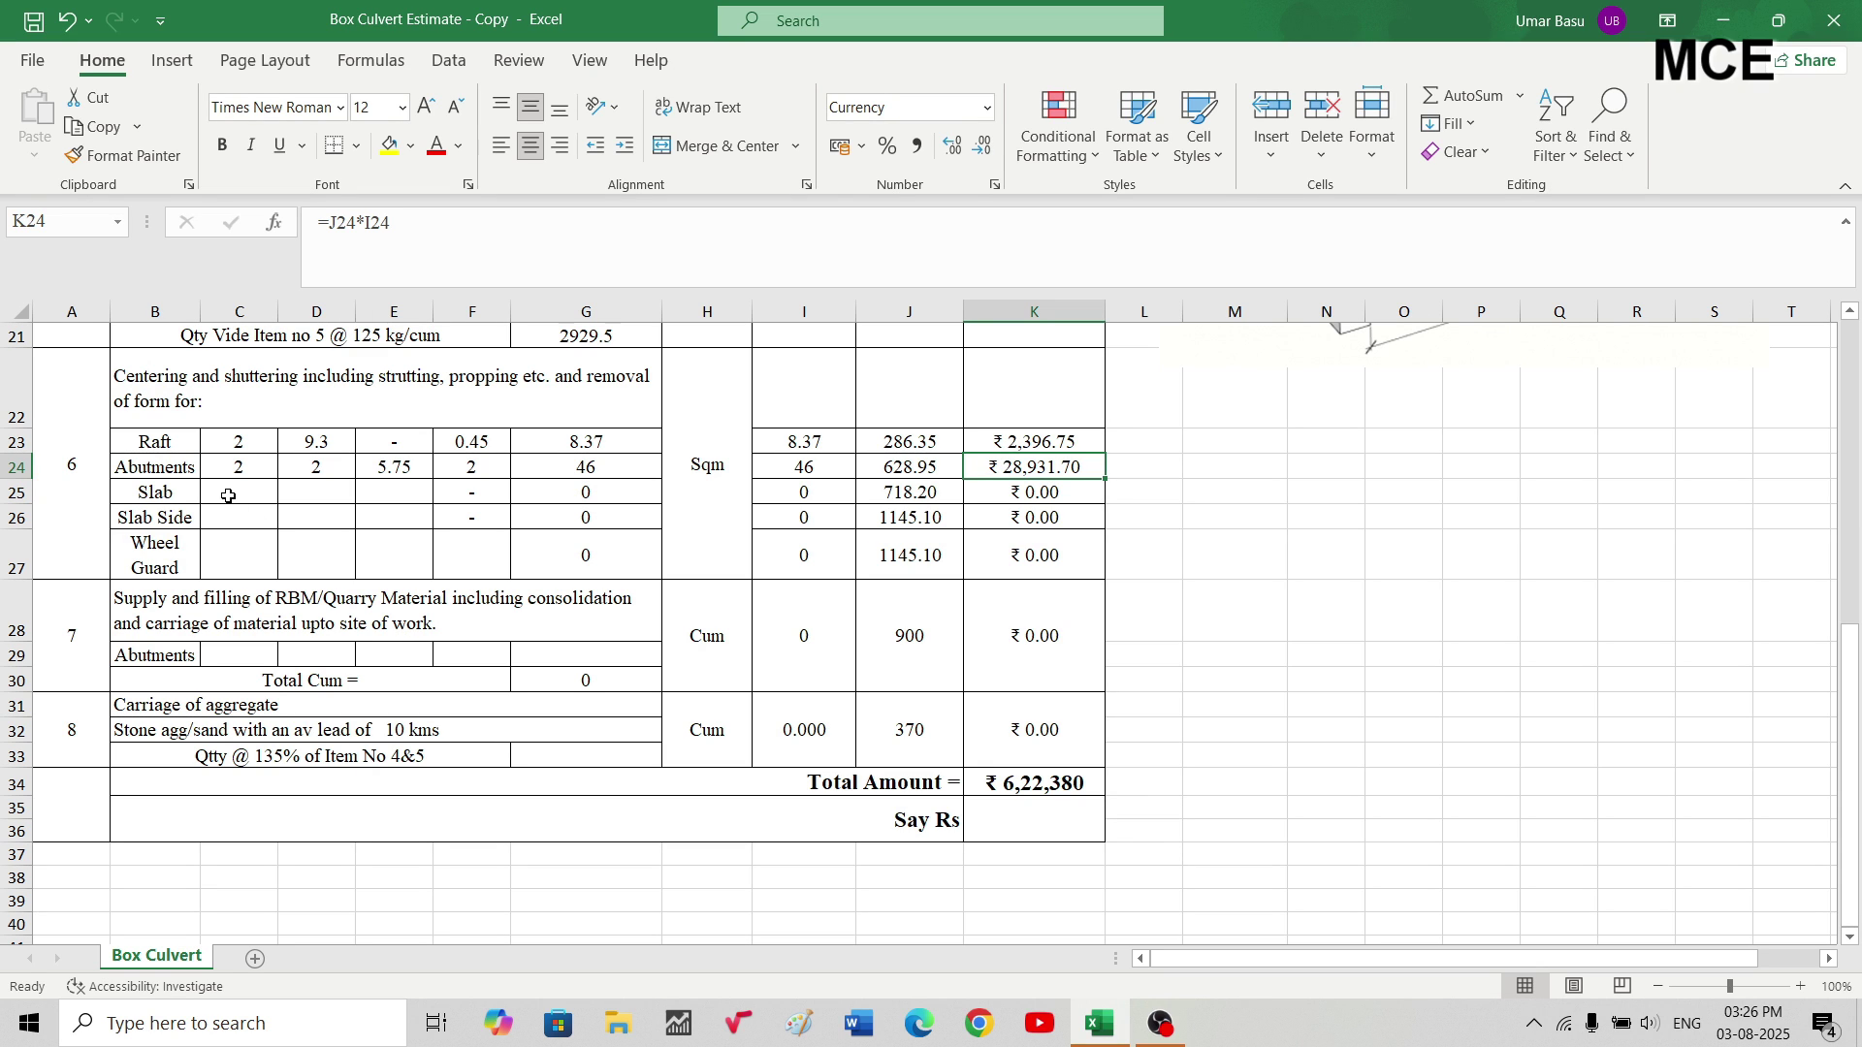
- Enter 1 as the slab's shuttering count in C25 and consult the slab in the cross-section drawing
{"action": "left_click", "coordinate": [261, 492]}
{"action": "type", "text": "1"}
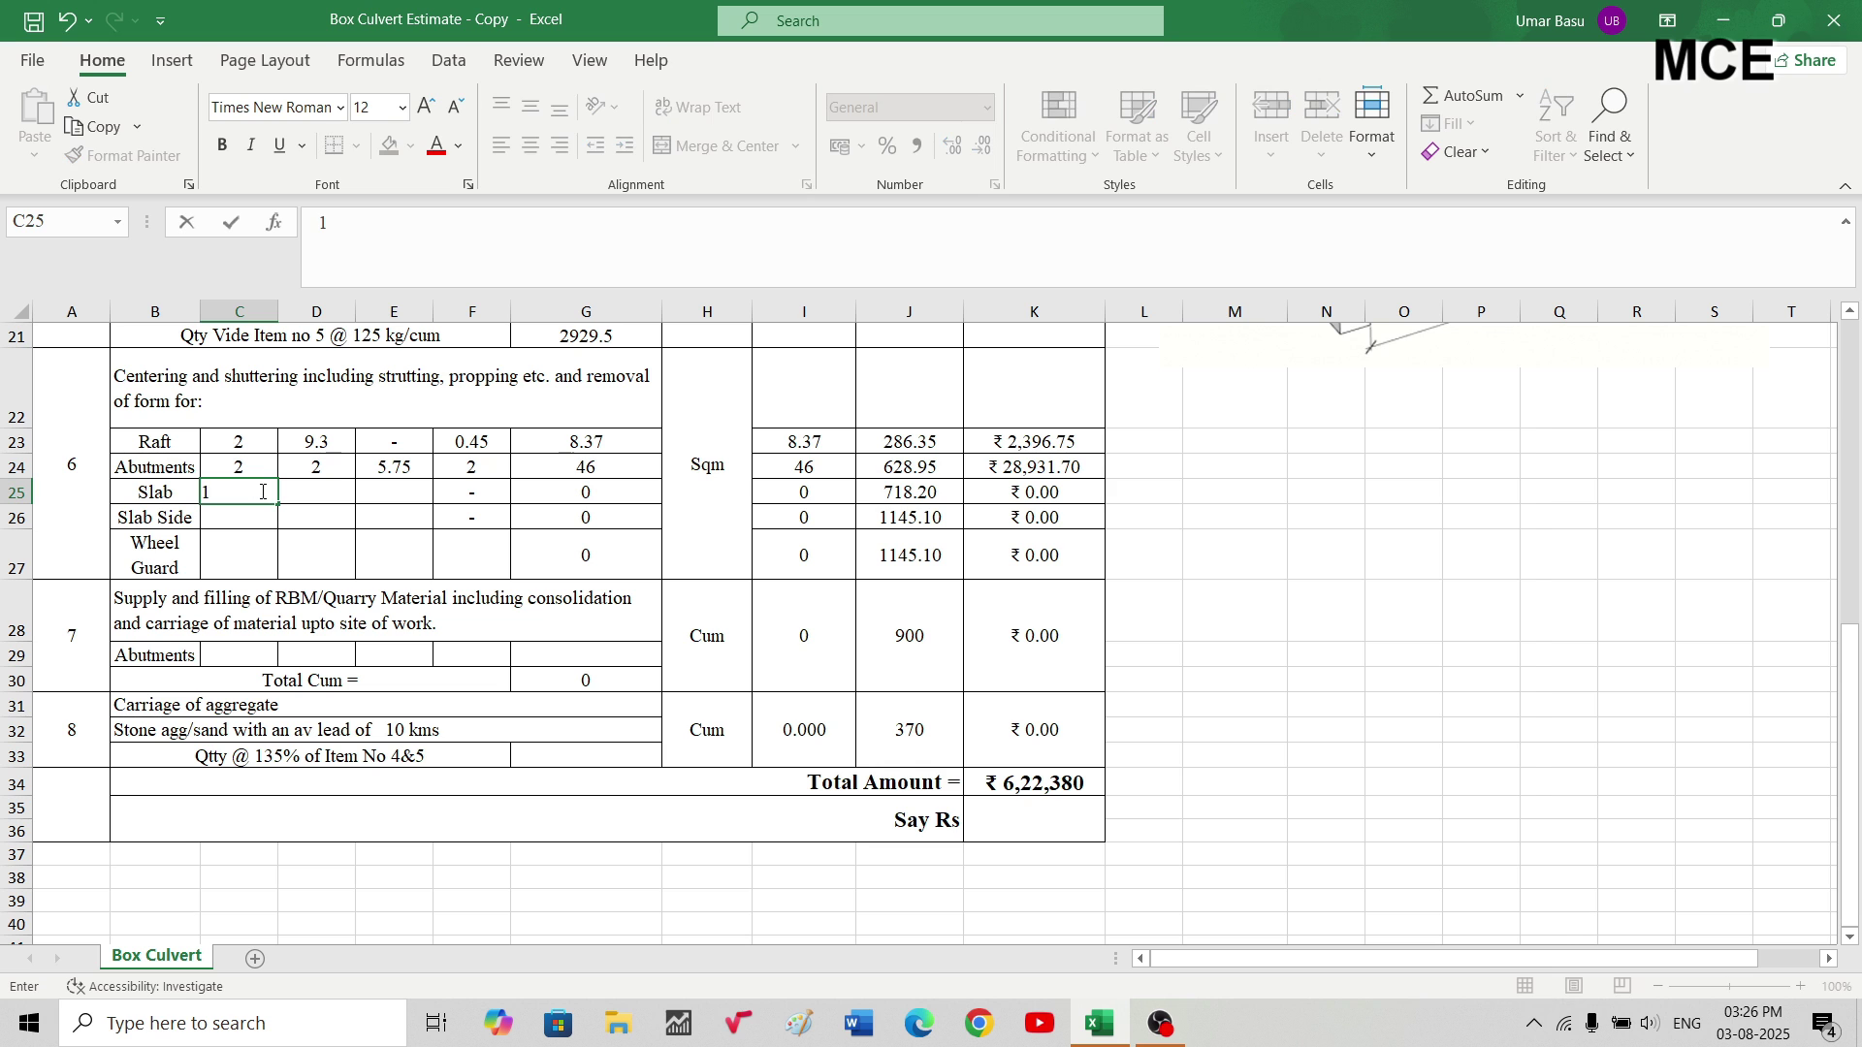
{"action": "key", "text": "Tab"}
{"action": "scroll", "coordinate": [1215, 599], "scroll_direction": "up", "scroll_amount": 6}
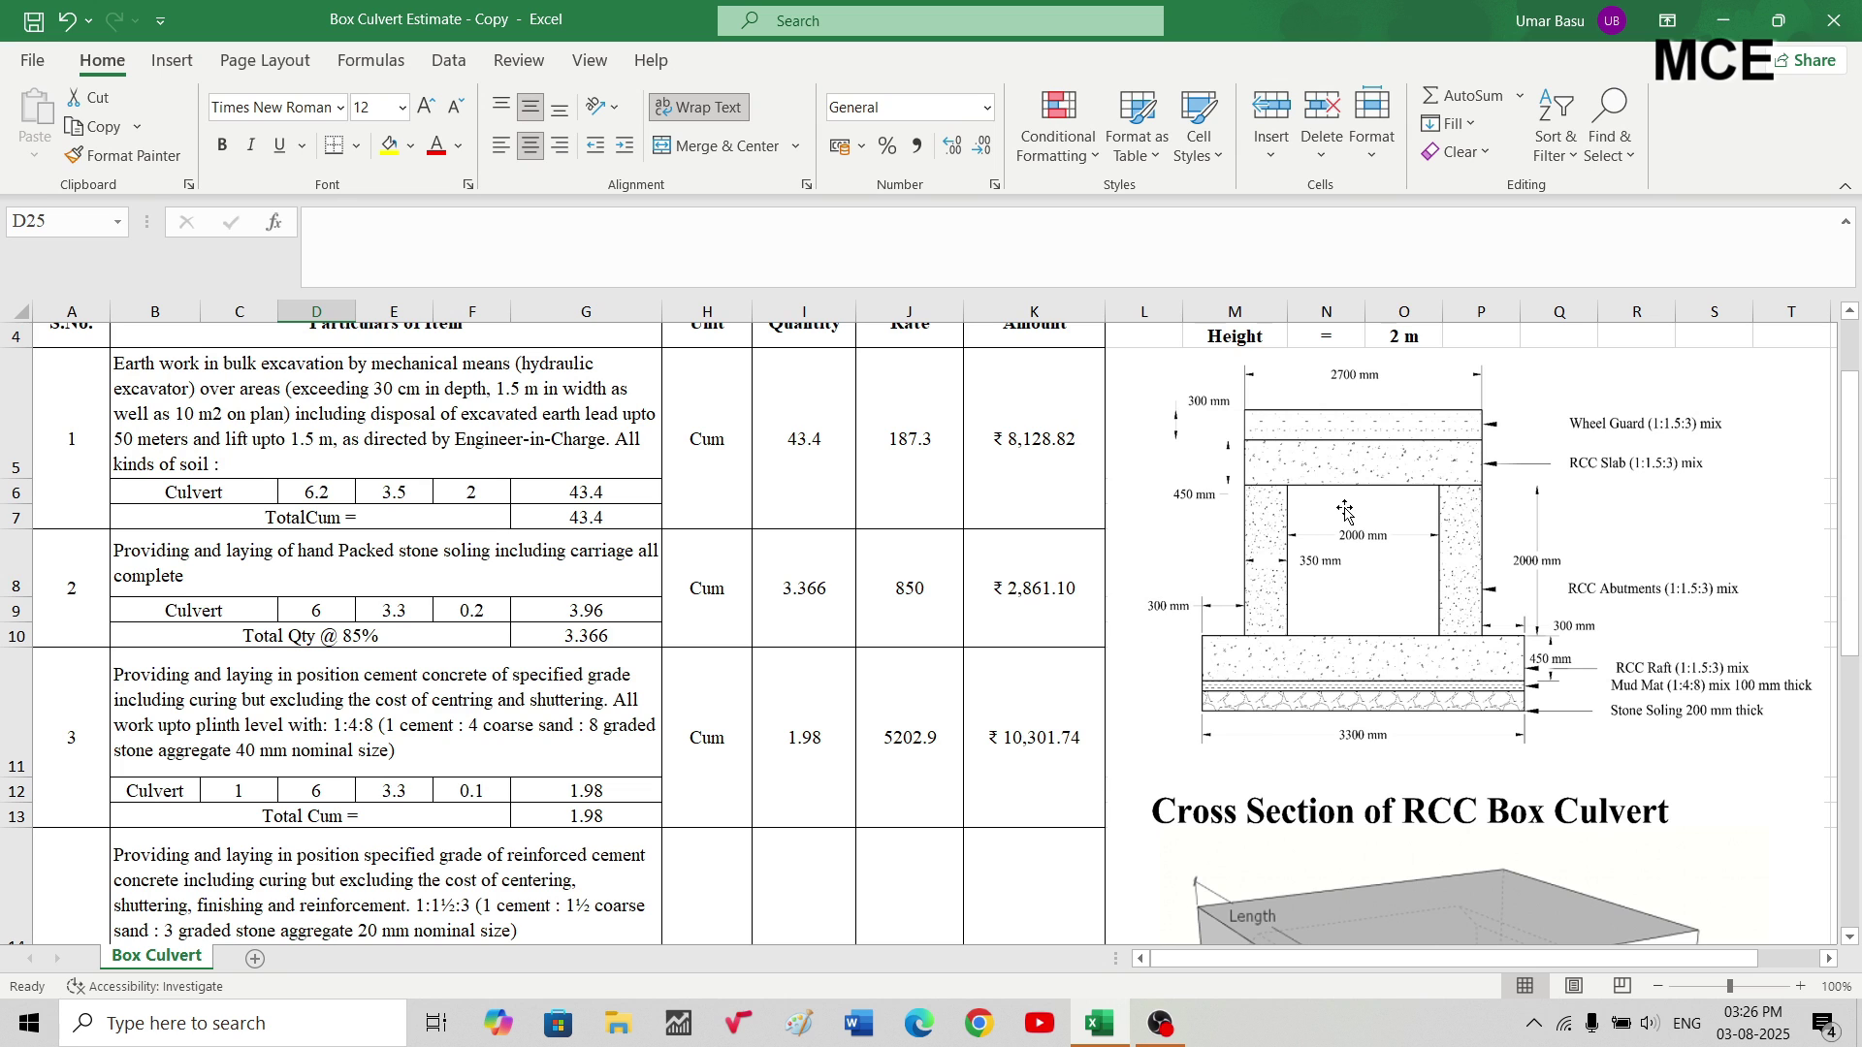
{"action": "scroll", "coordinate": [1424, 573], "scroll_direction": "down", "scroll_amount": 4}
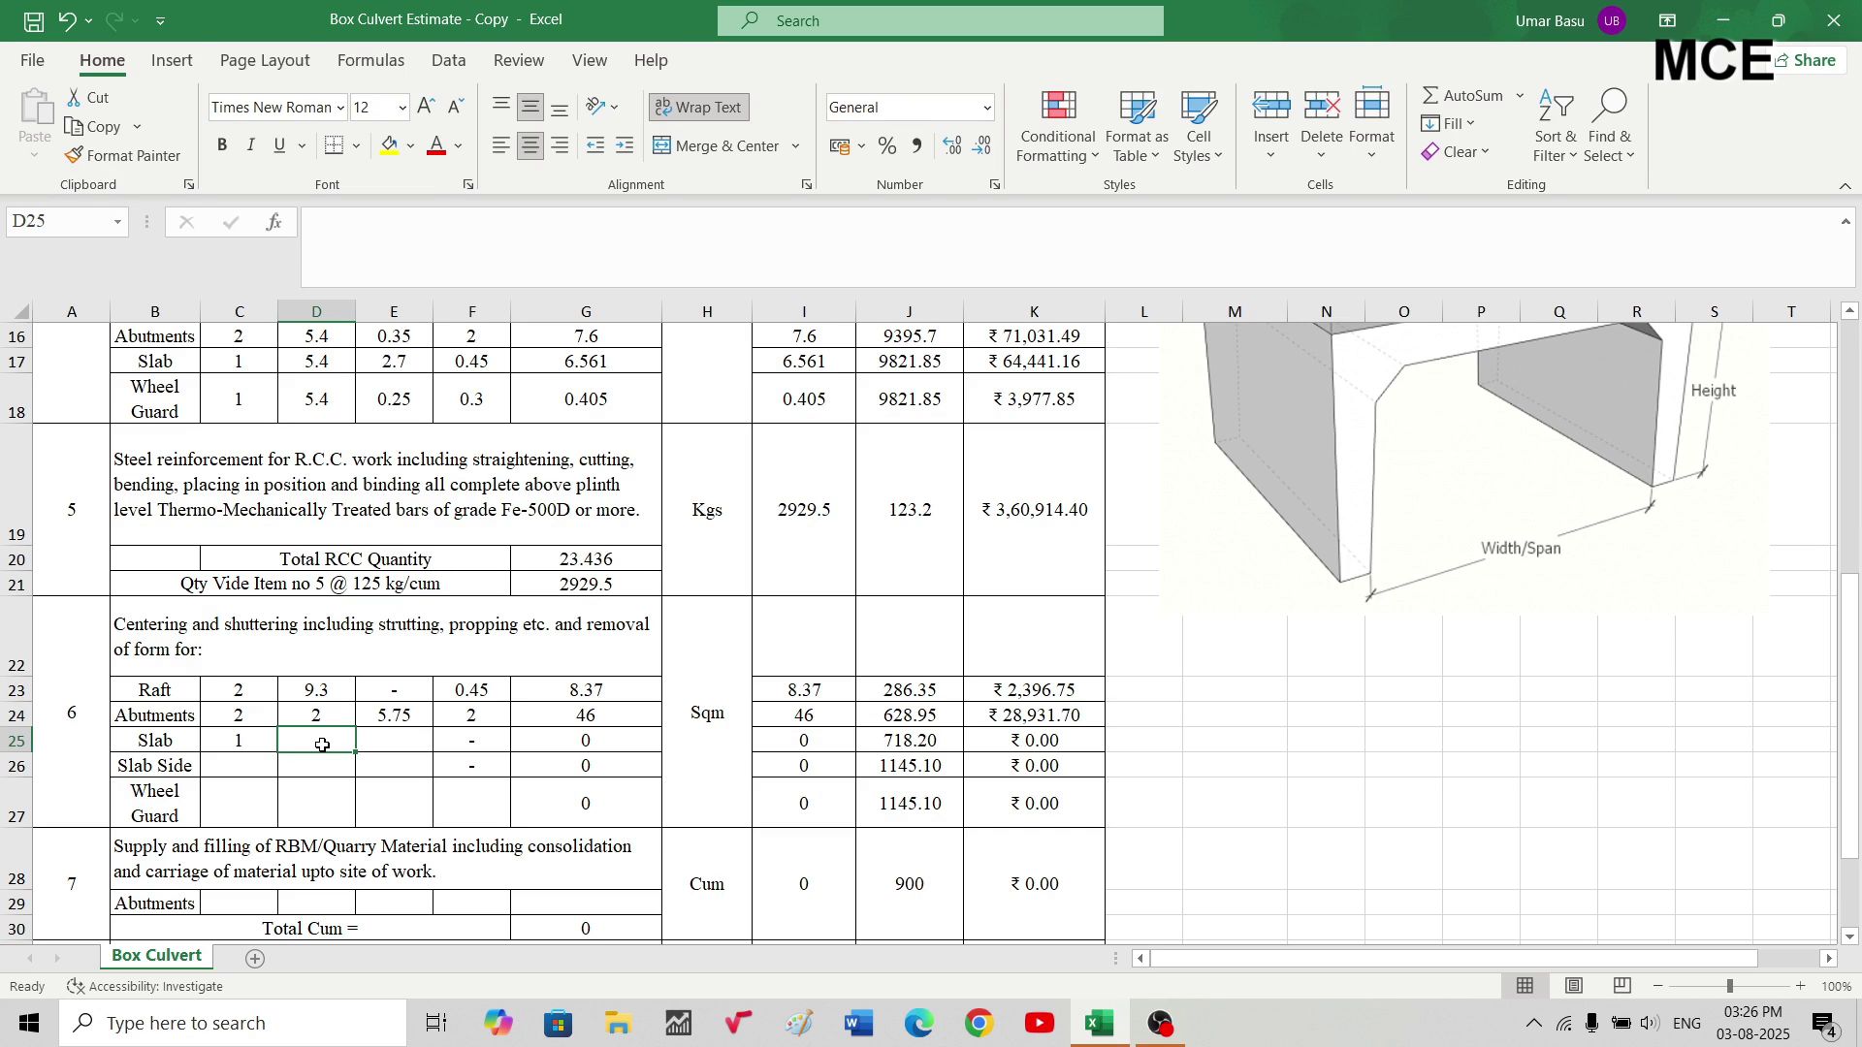
- Enter 5.4 and 2 as the slab's shuttering dimensions in D25:E25 and check the amount formula in K25
{"action": "type", "text": "5.4"}
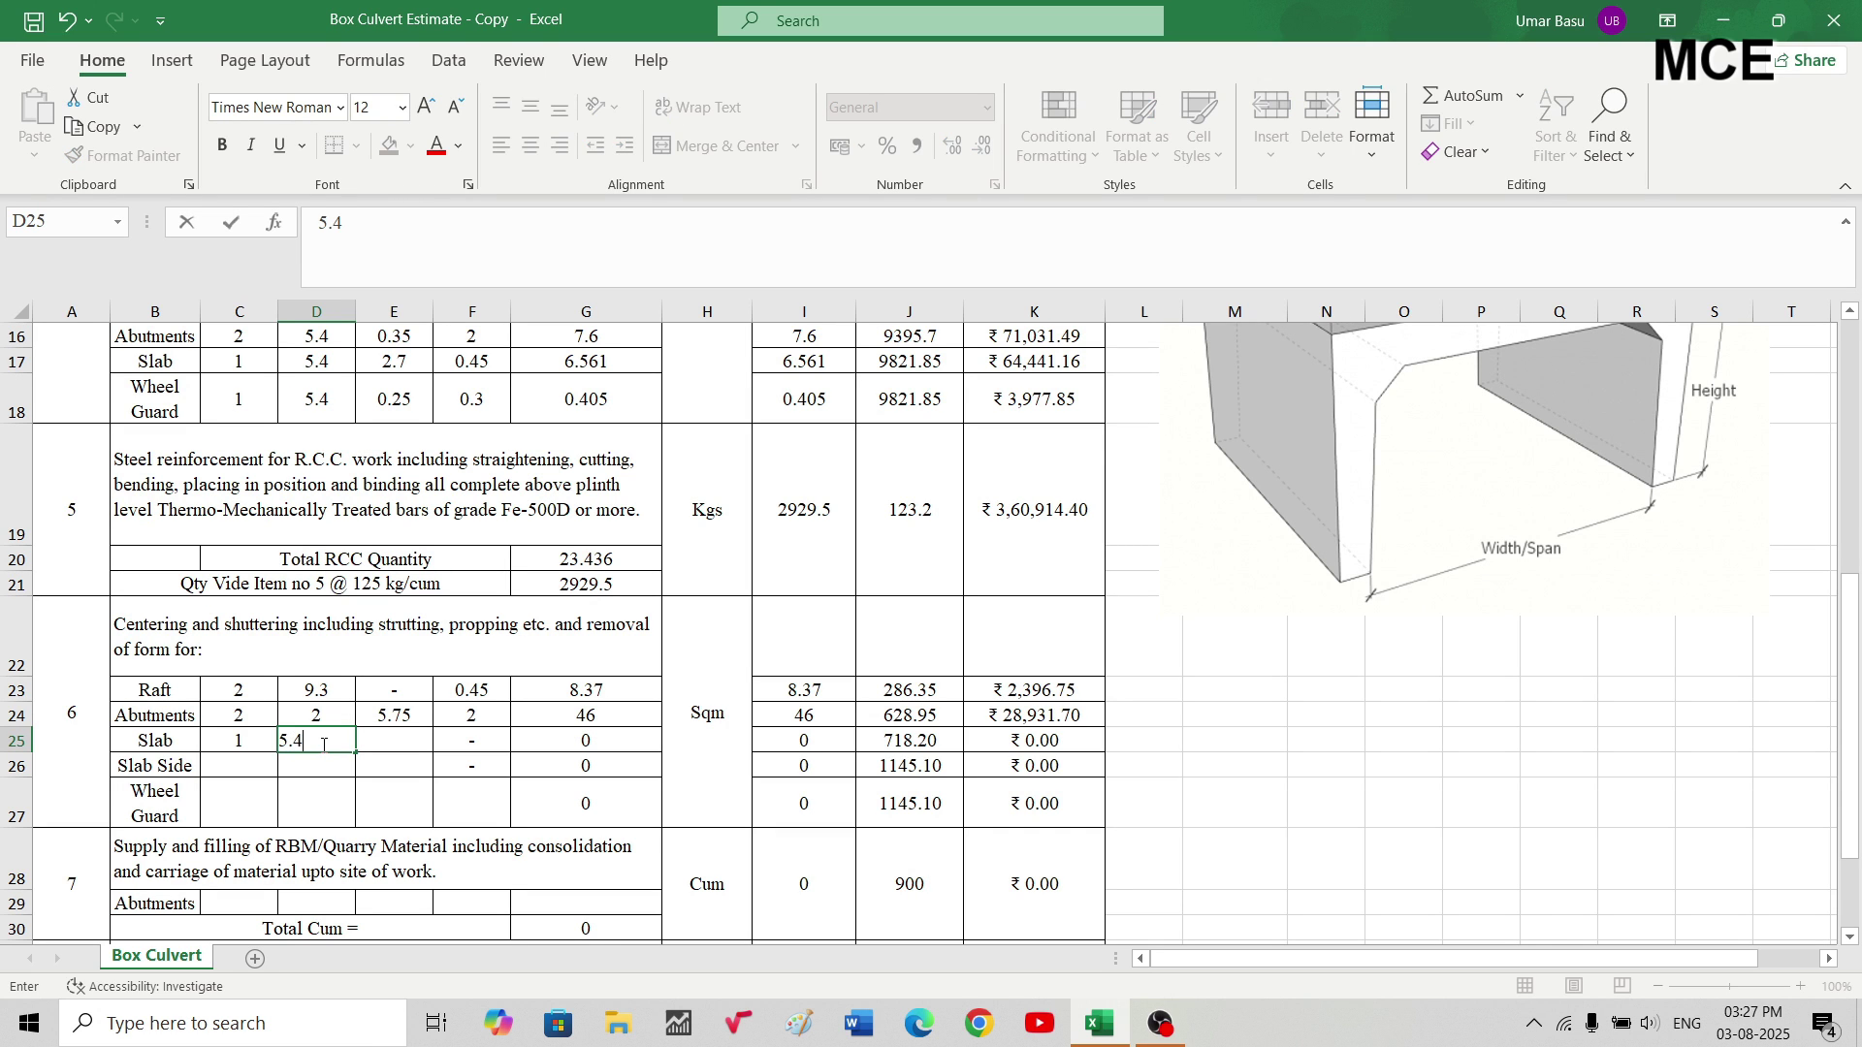
{"action": "key", "text": "Tab"}
{"action": "type", "text": "2"}
{"action": "key", "text": "Tab"}
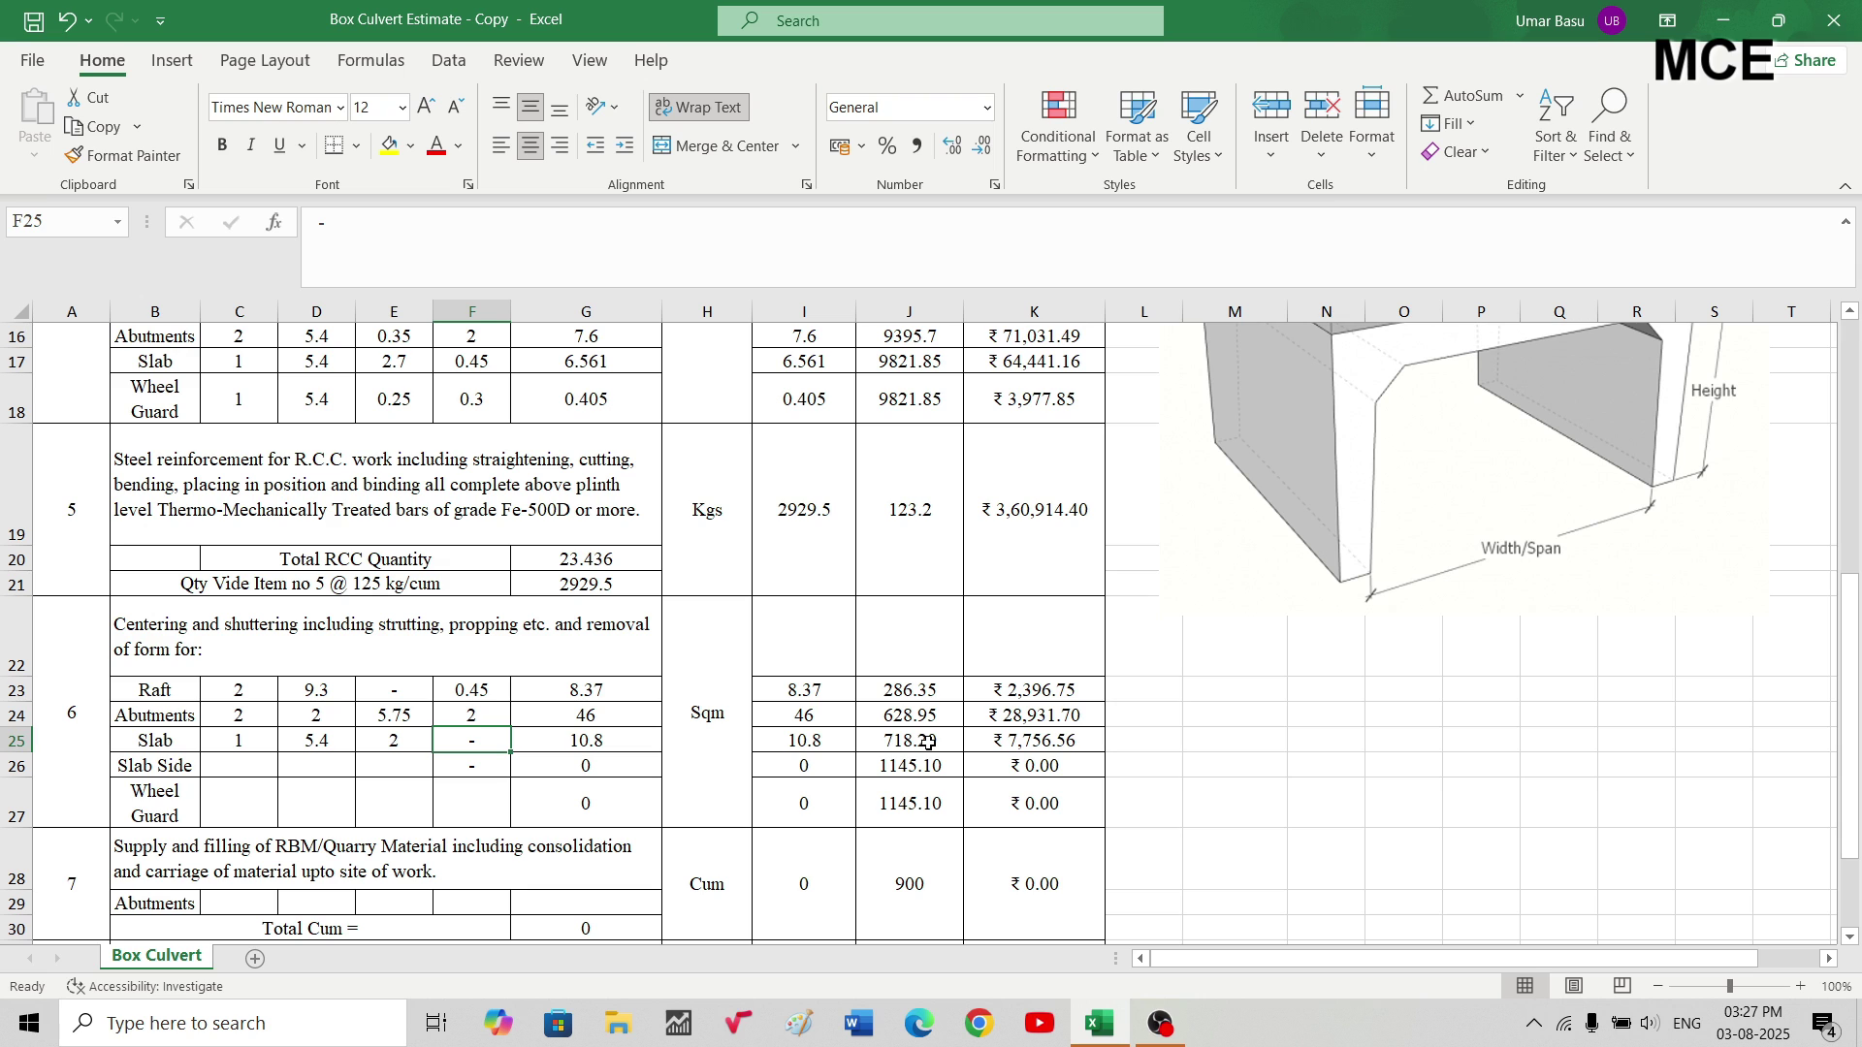
{"action": "scroll", "coordinate": [928, 743], "scroll_direction": "down", "scroll_amount": 1}
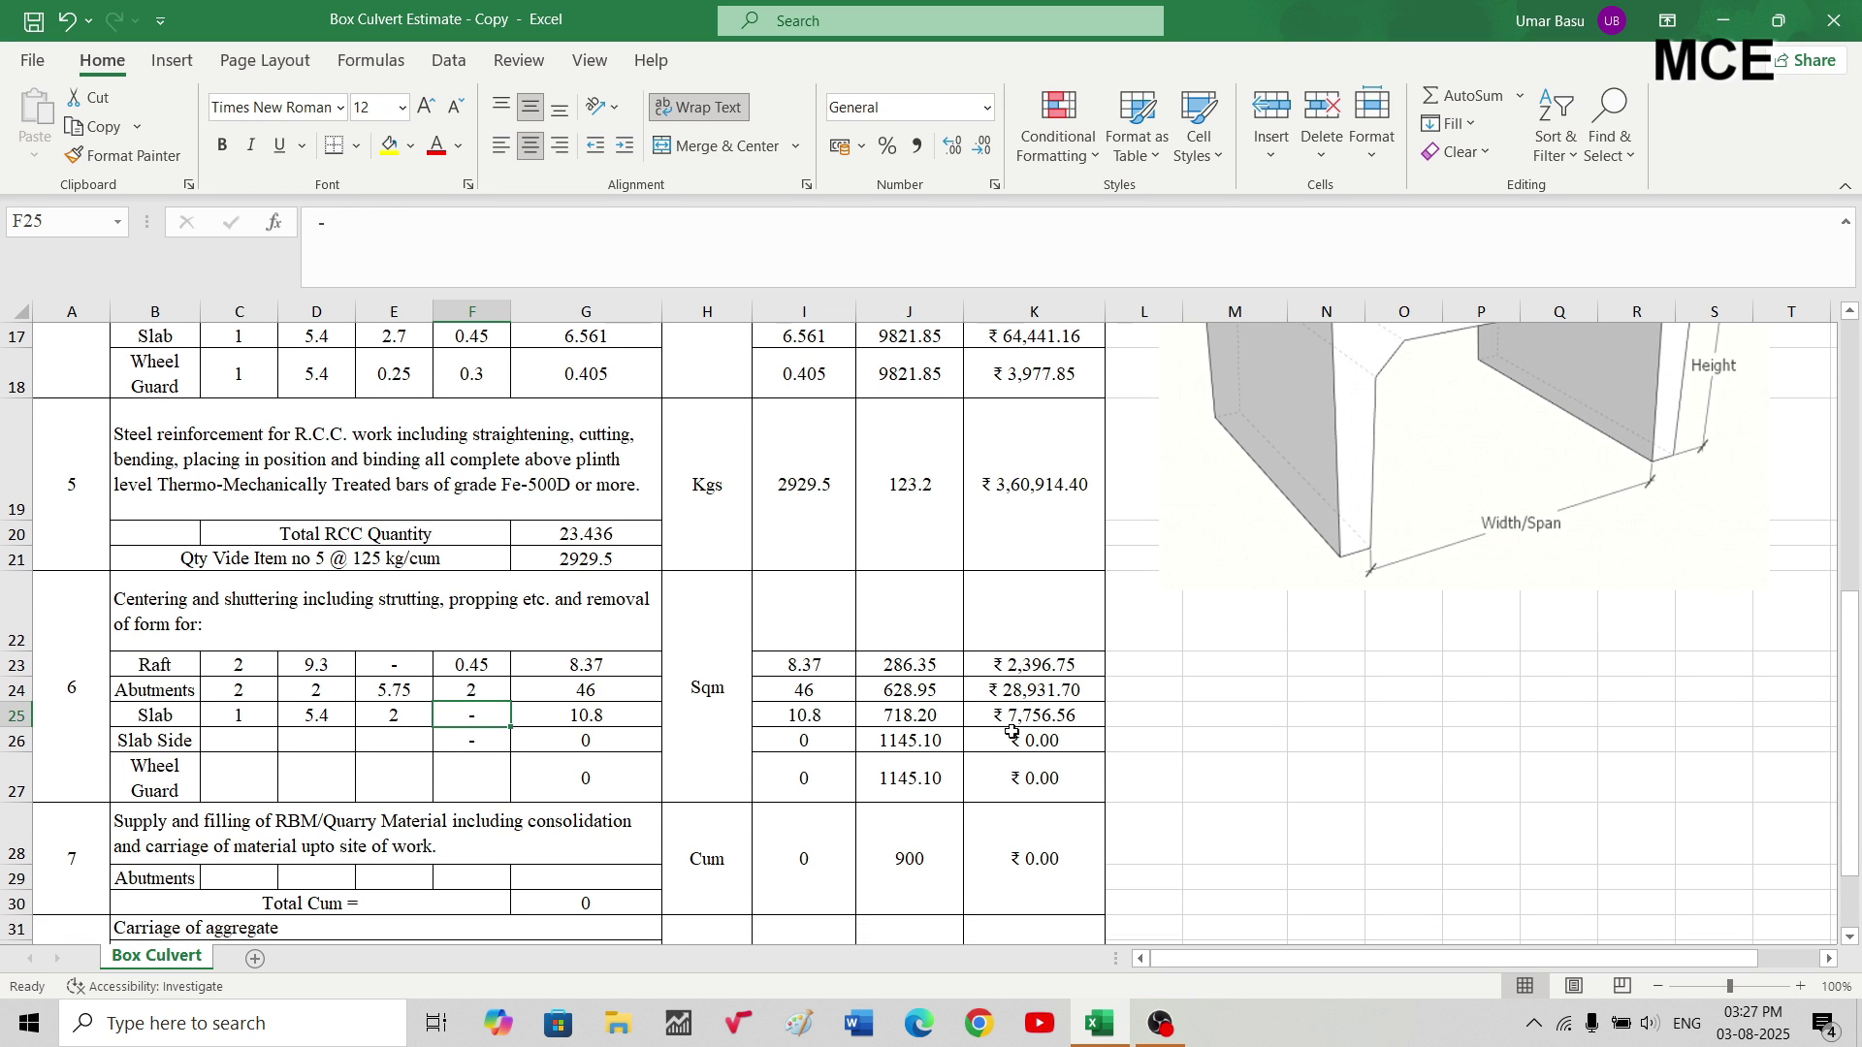
{"action": "left_click", "coordinate": [1026, 716]}
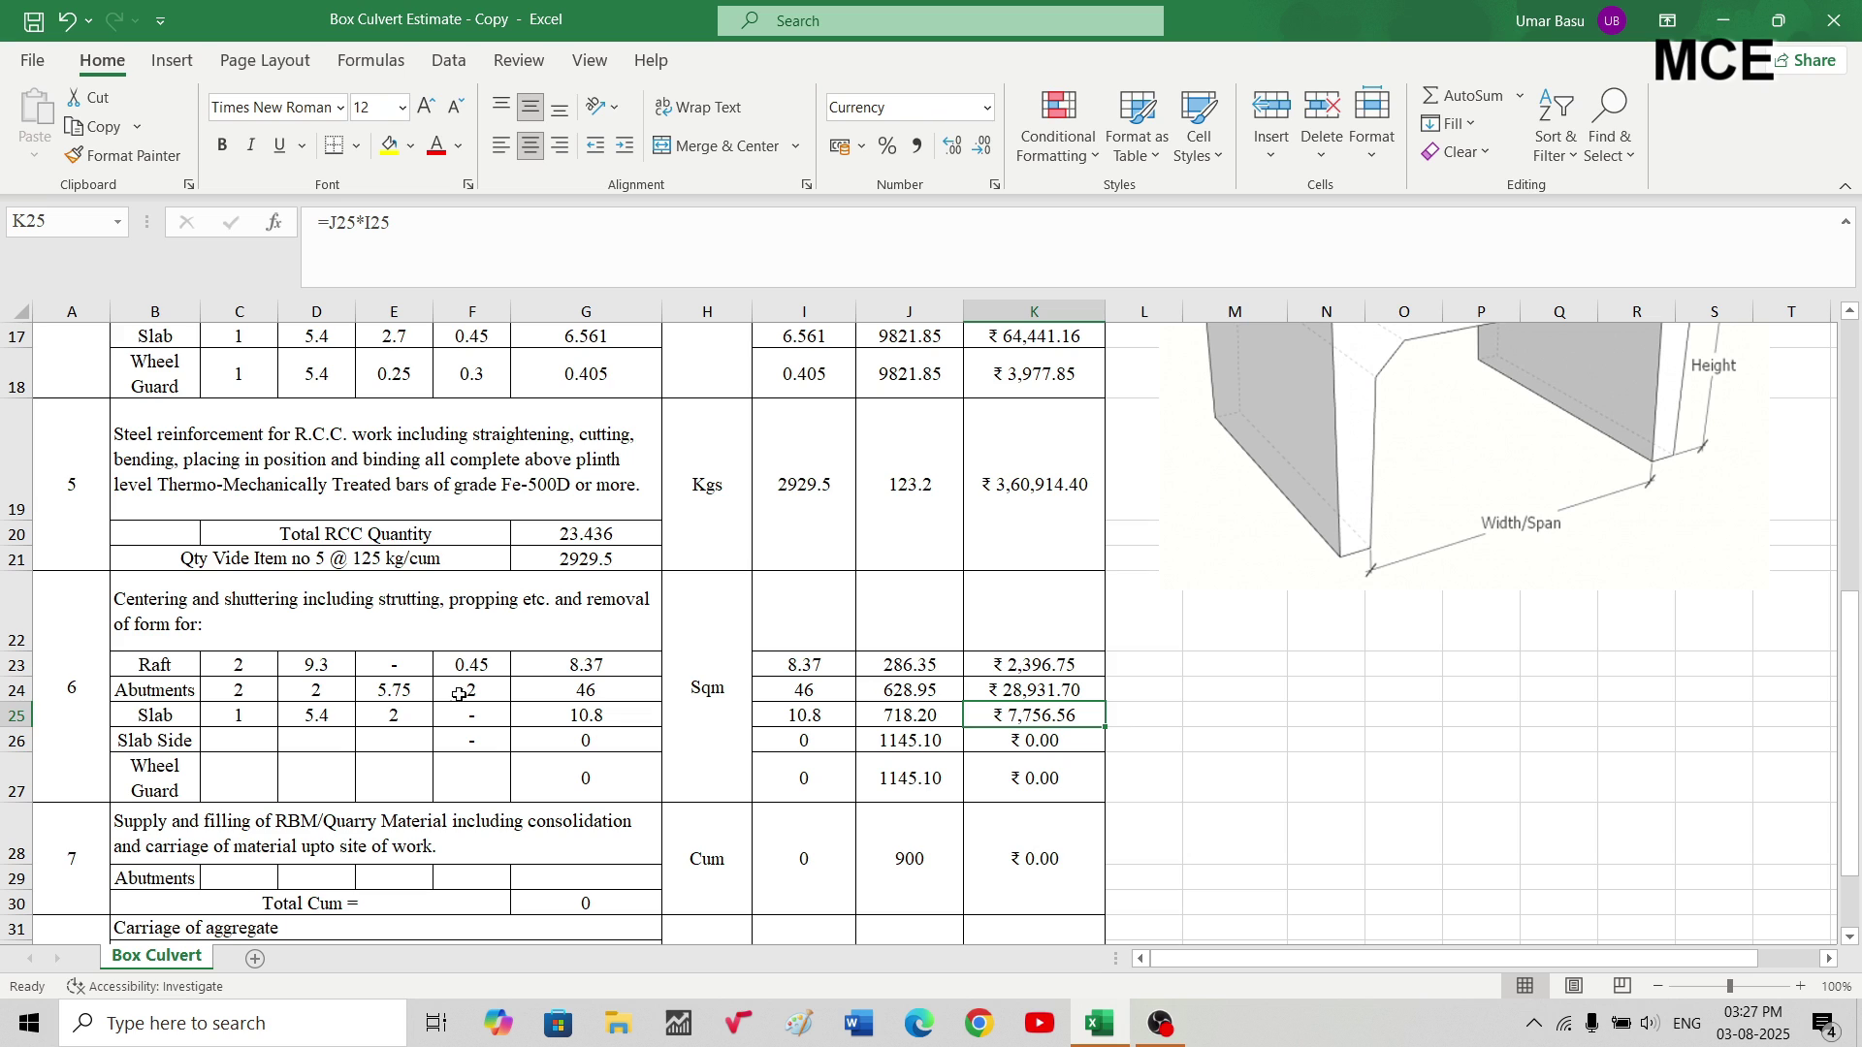
- Enter 2 as the slab side's shuttering count in C26 and consult the slab's sides in the culvert drawings
{"action": "left_click", "coordinate": [225, 750]}
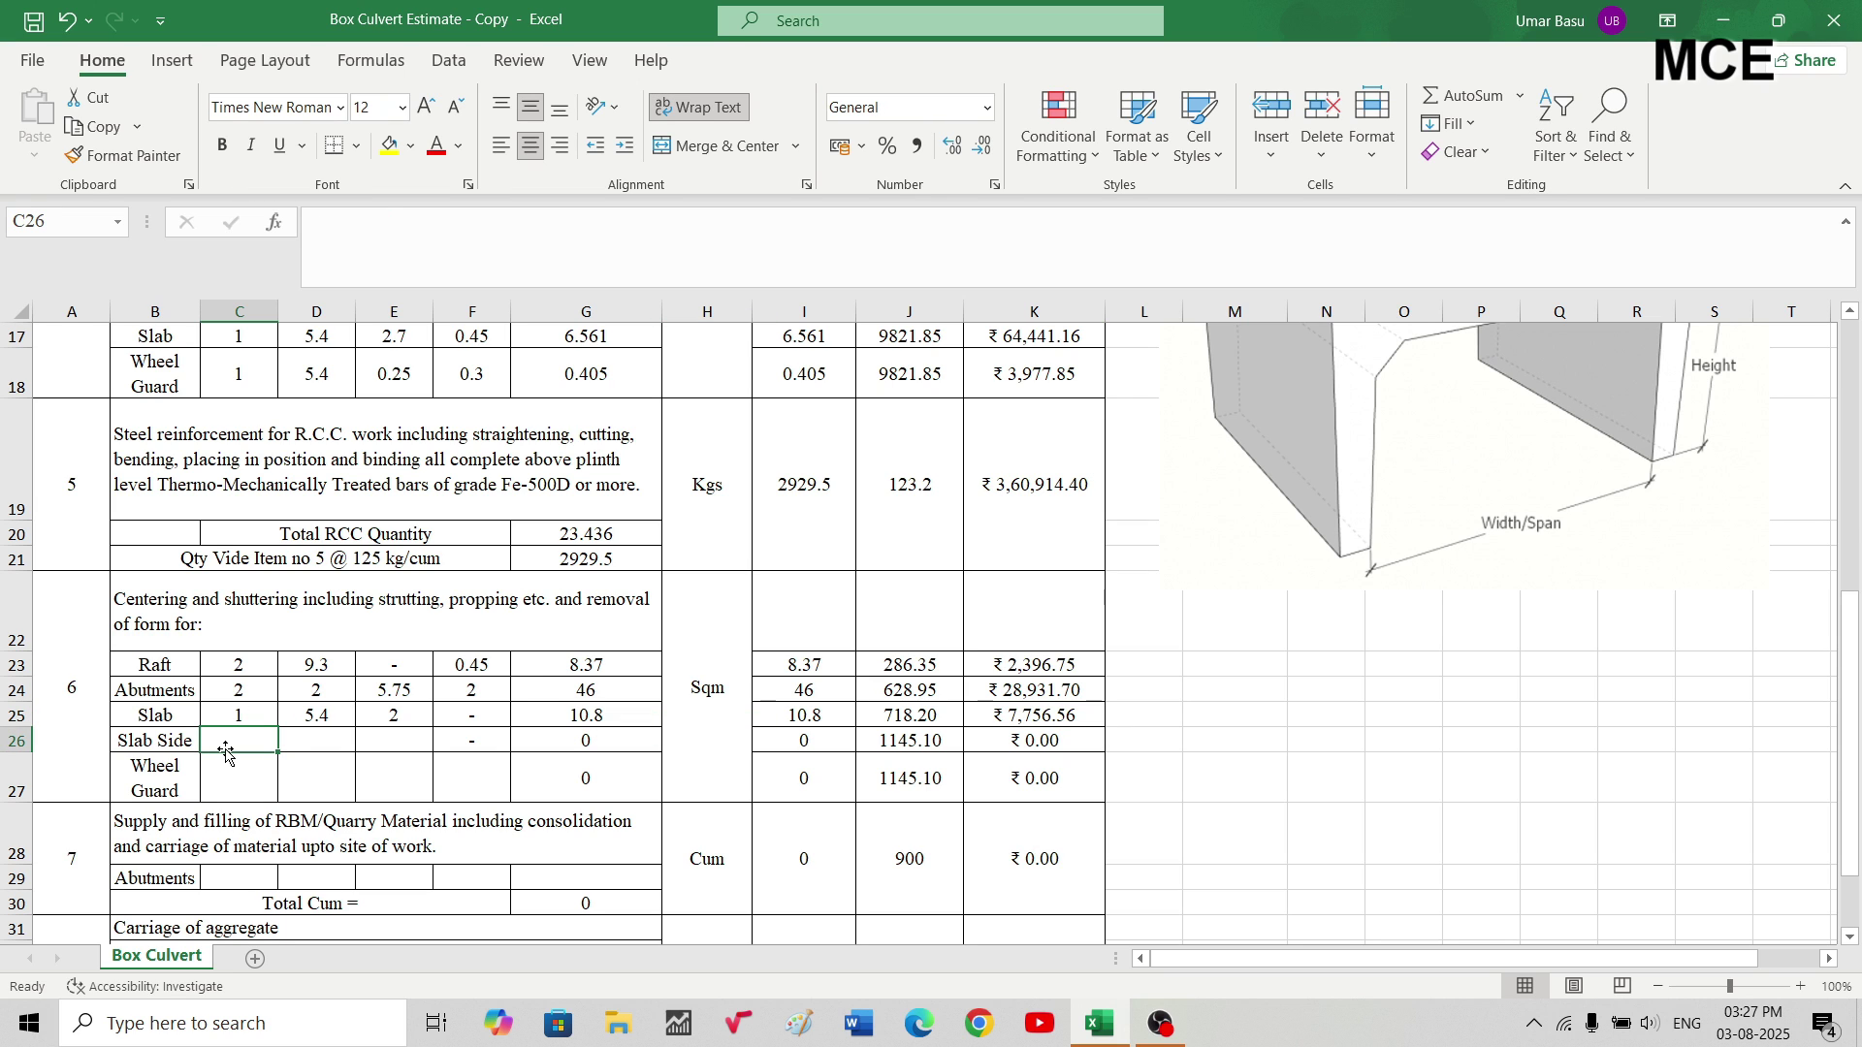
{"action": "type", "text": "2"}
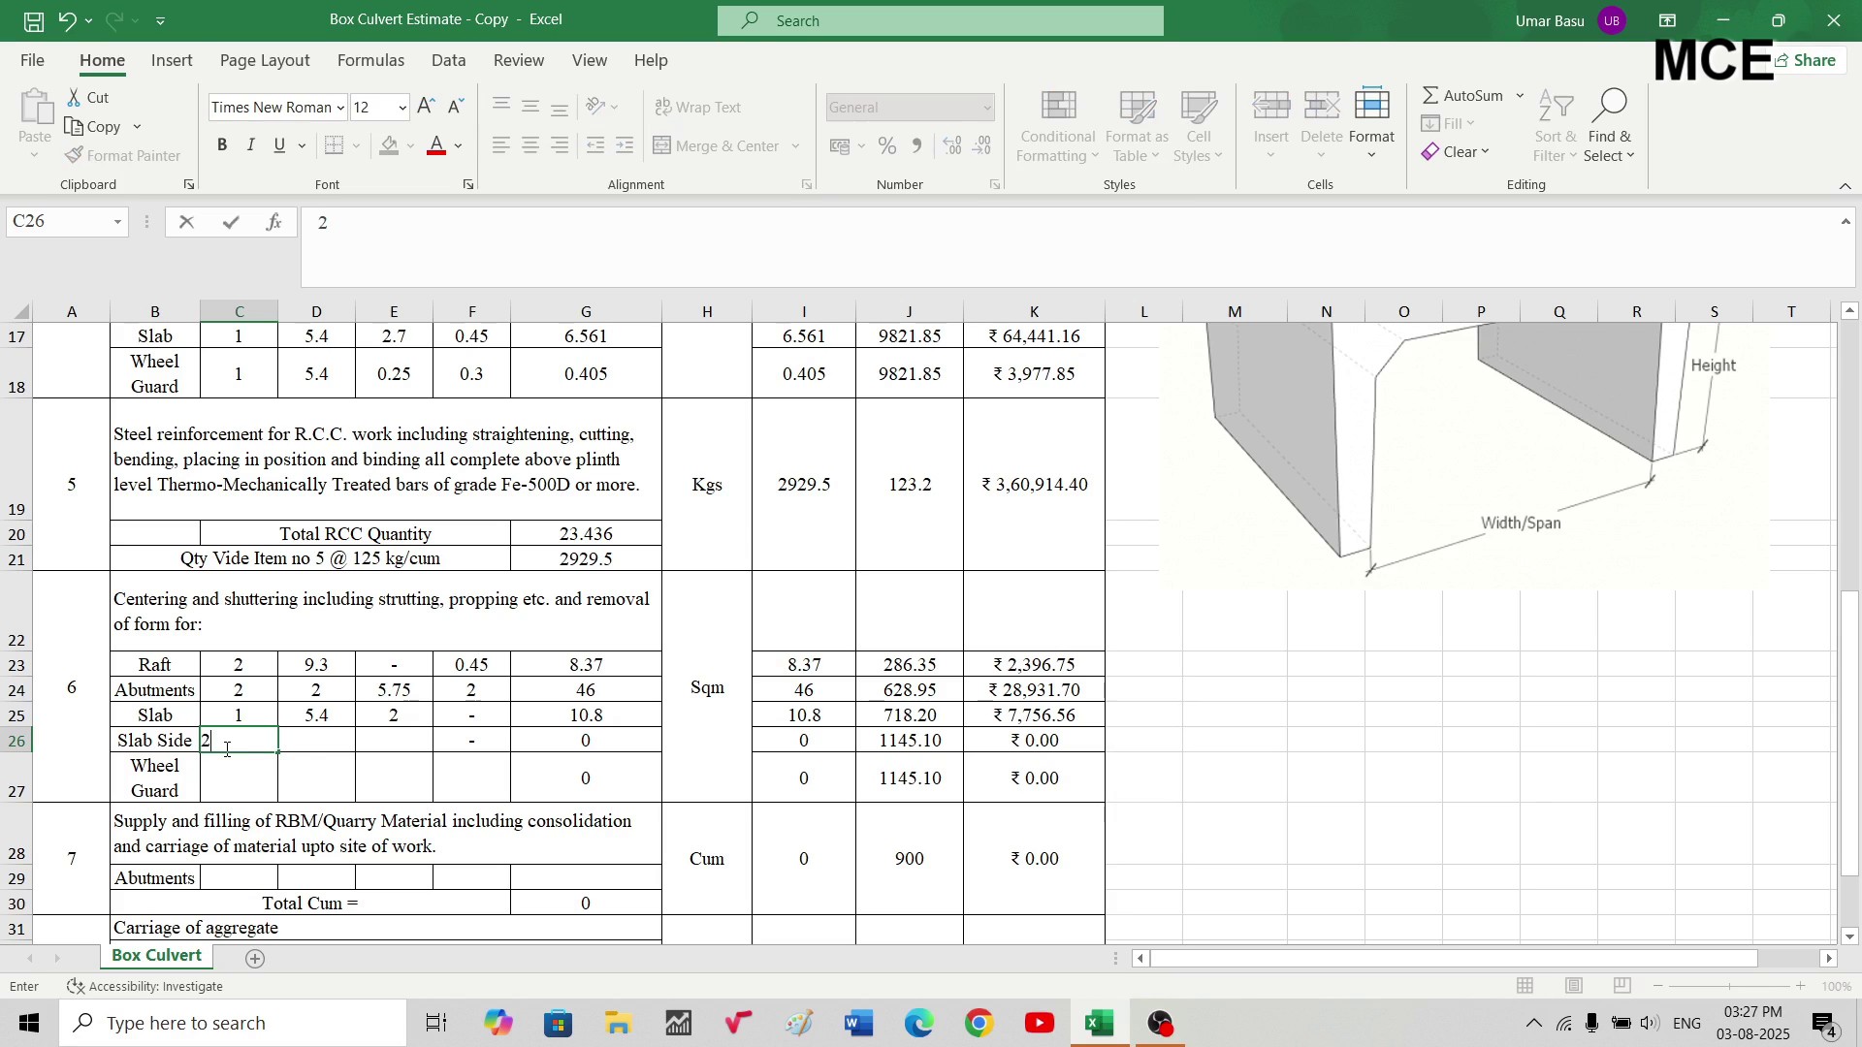
{"action": "key", "text": "Tab"}
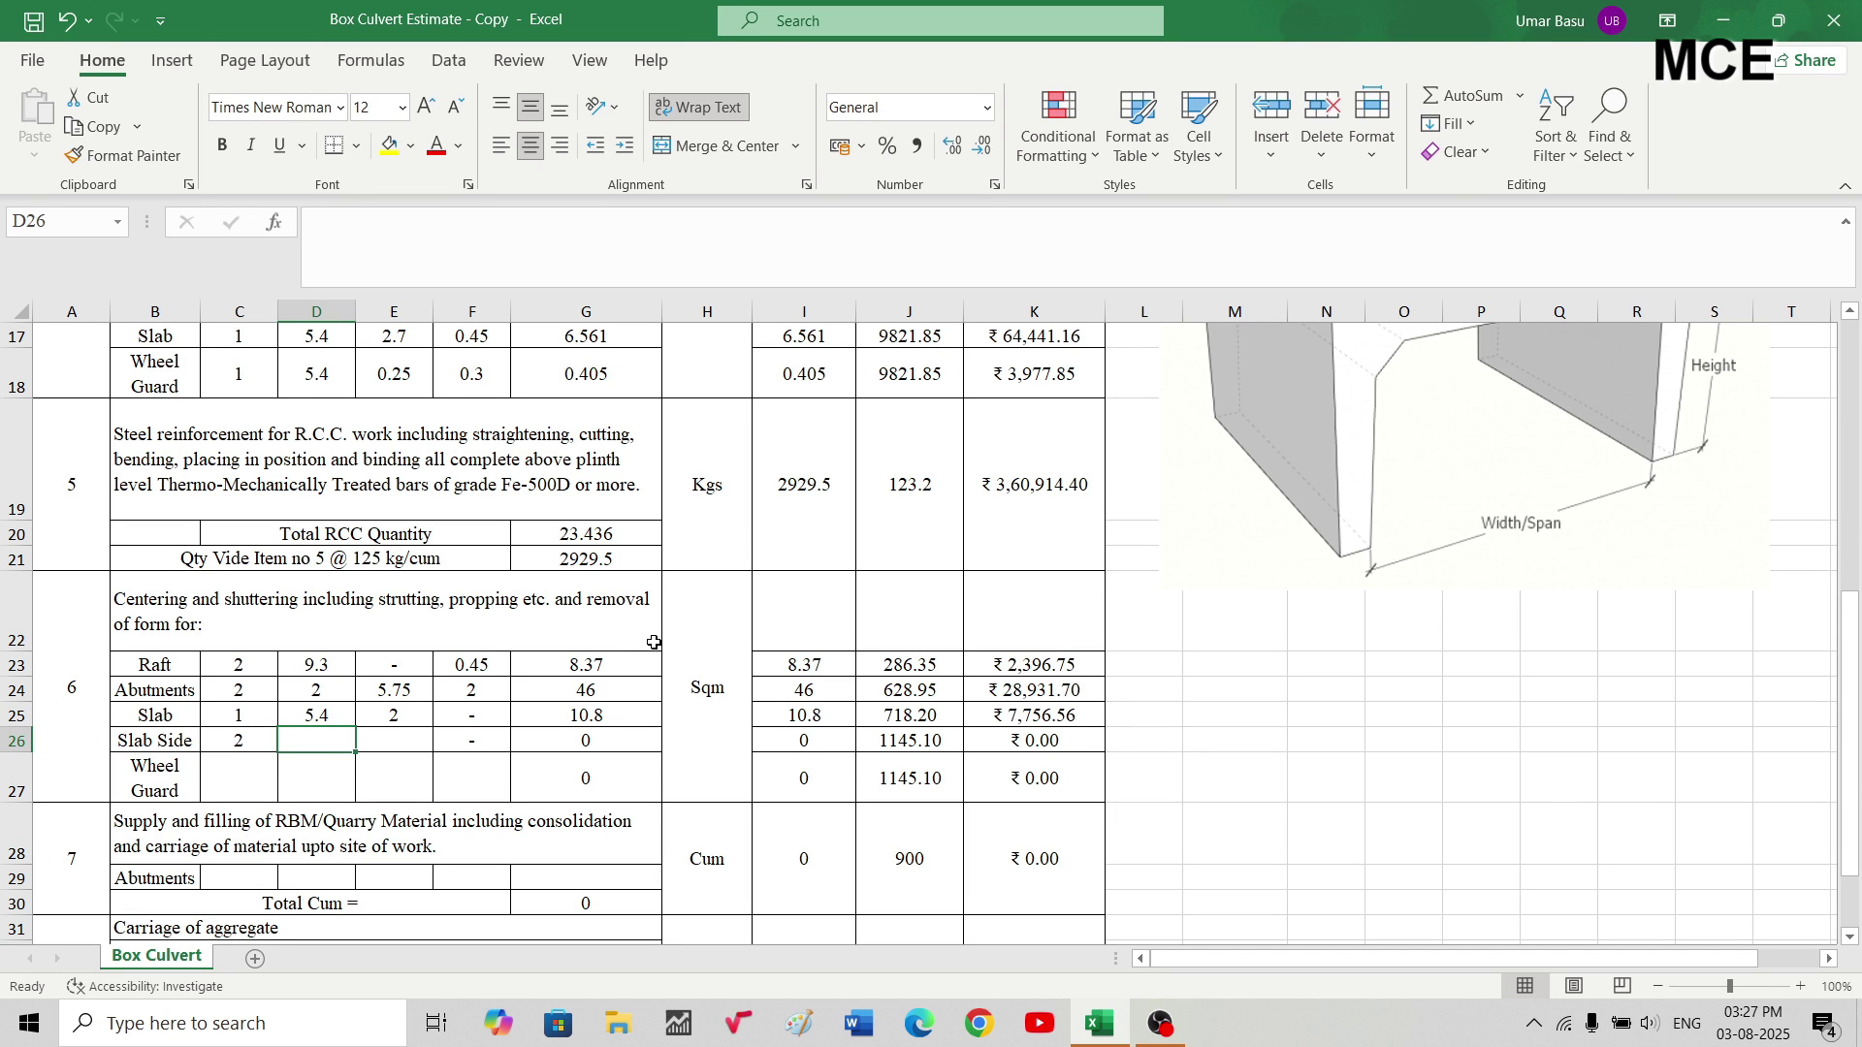
{"action": "scroll", "coordinate": [1487, 657], "scroll_direction": "up", "scroll_amount": 2}
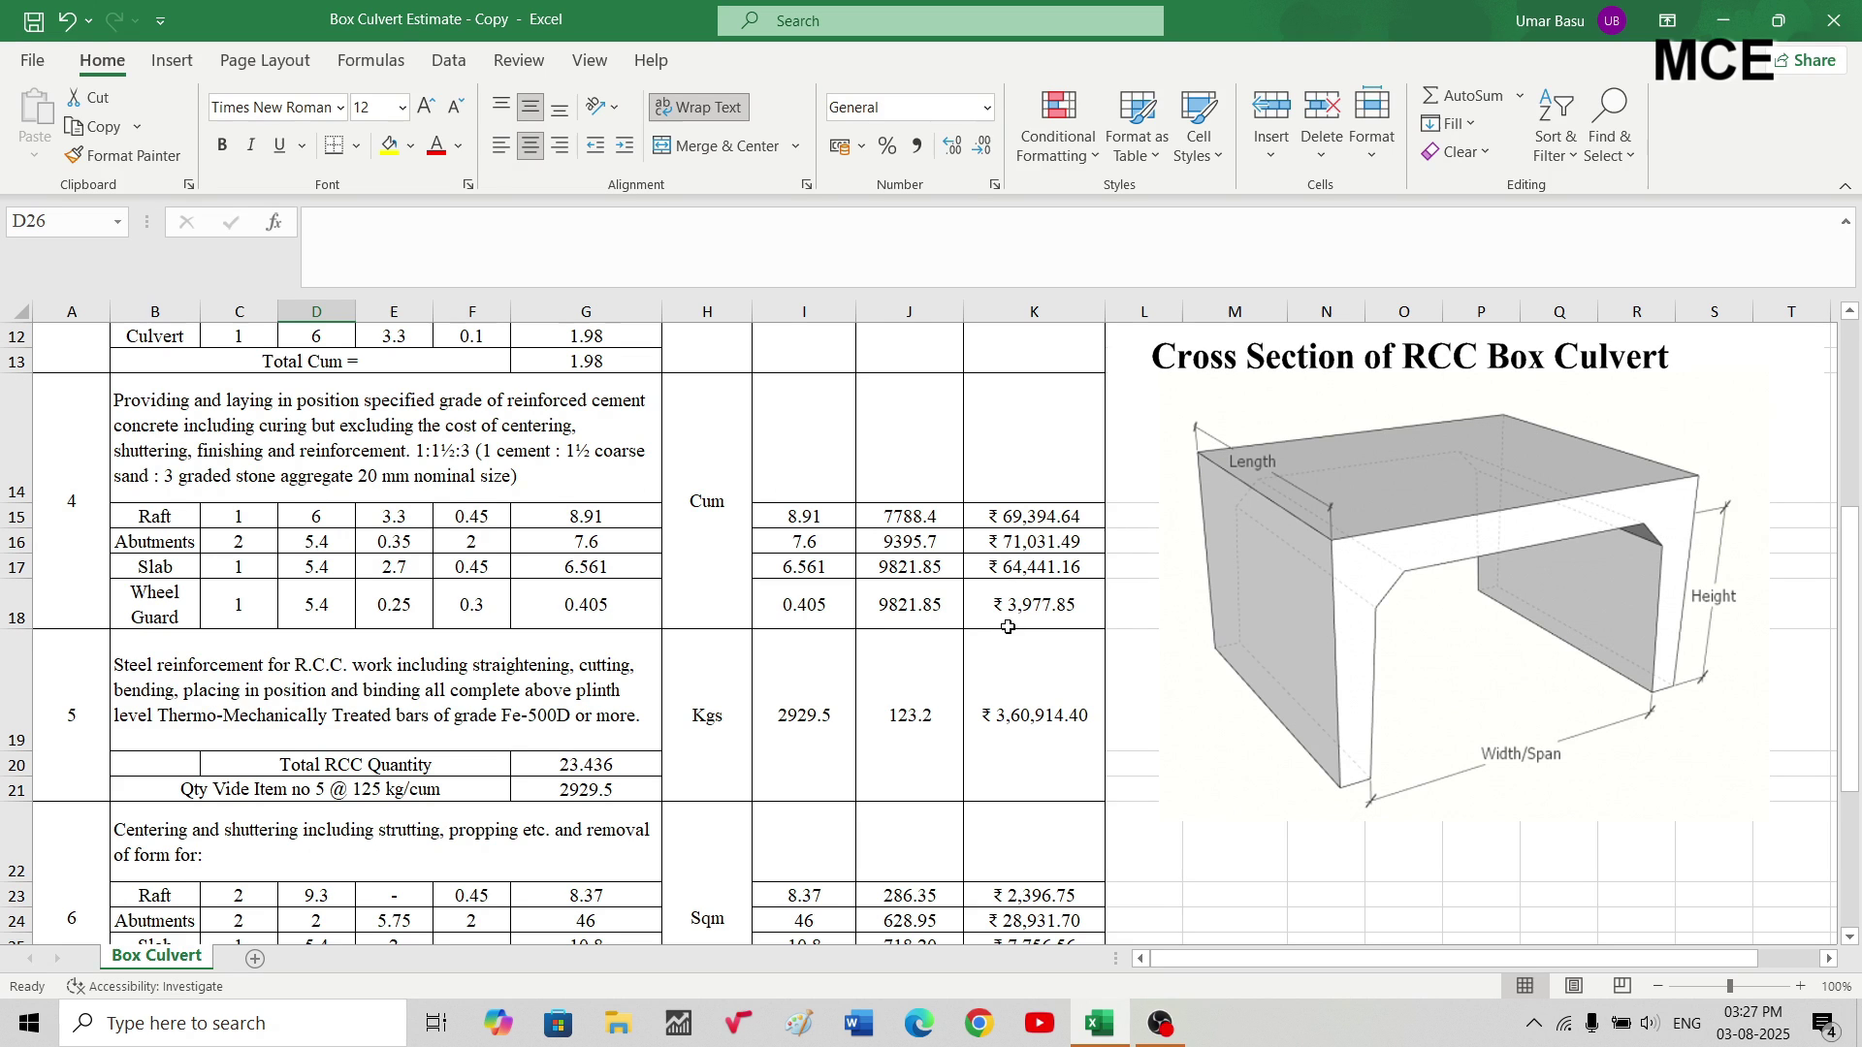
{"action": "scroll", "coordinate": [954, 733], "scroll_direction": "down", "scroll_amount": 2}
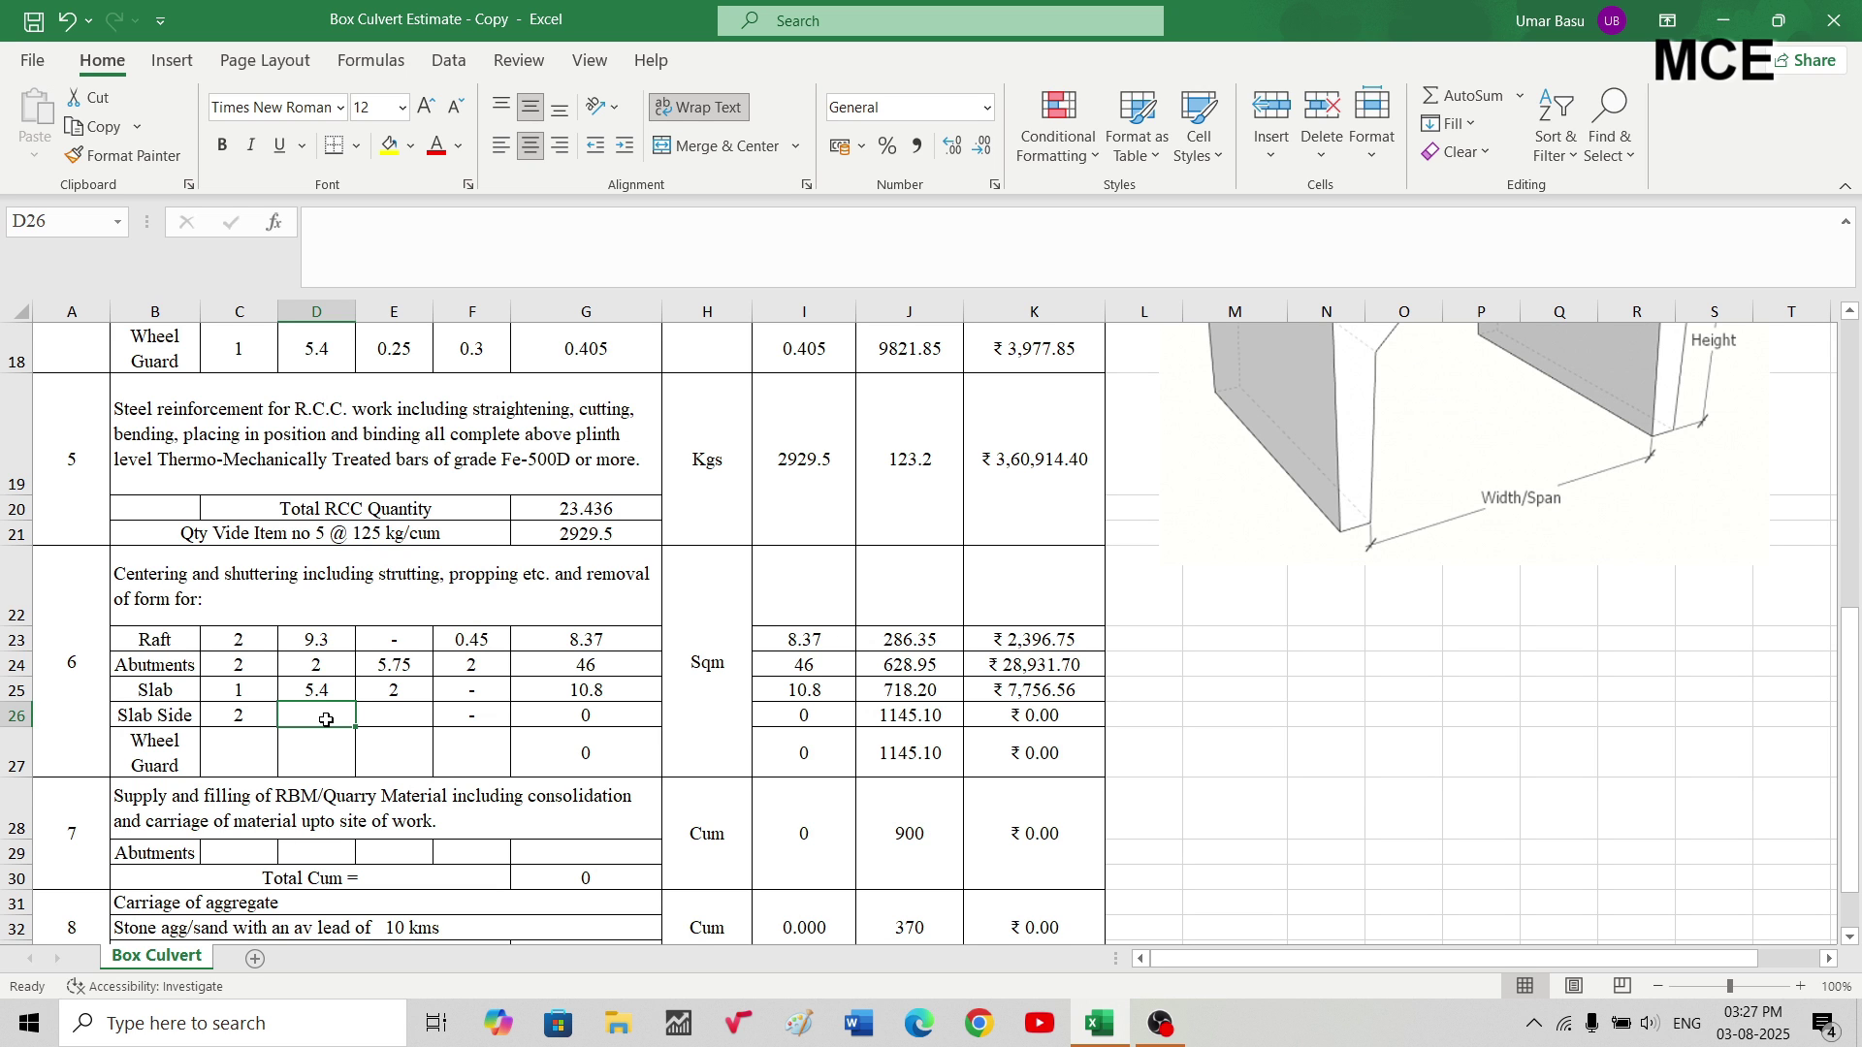
{"action": "scroll", "coordinate": [1261, 705], "scroll_direction": "up", "scroll_amount": 6}
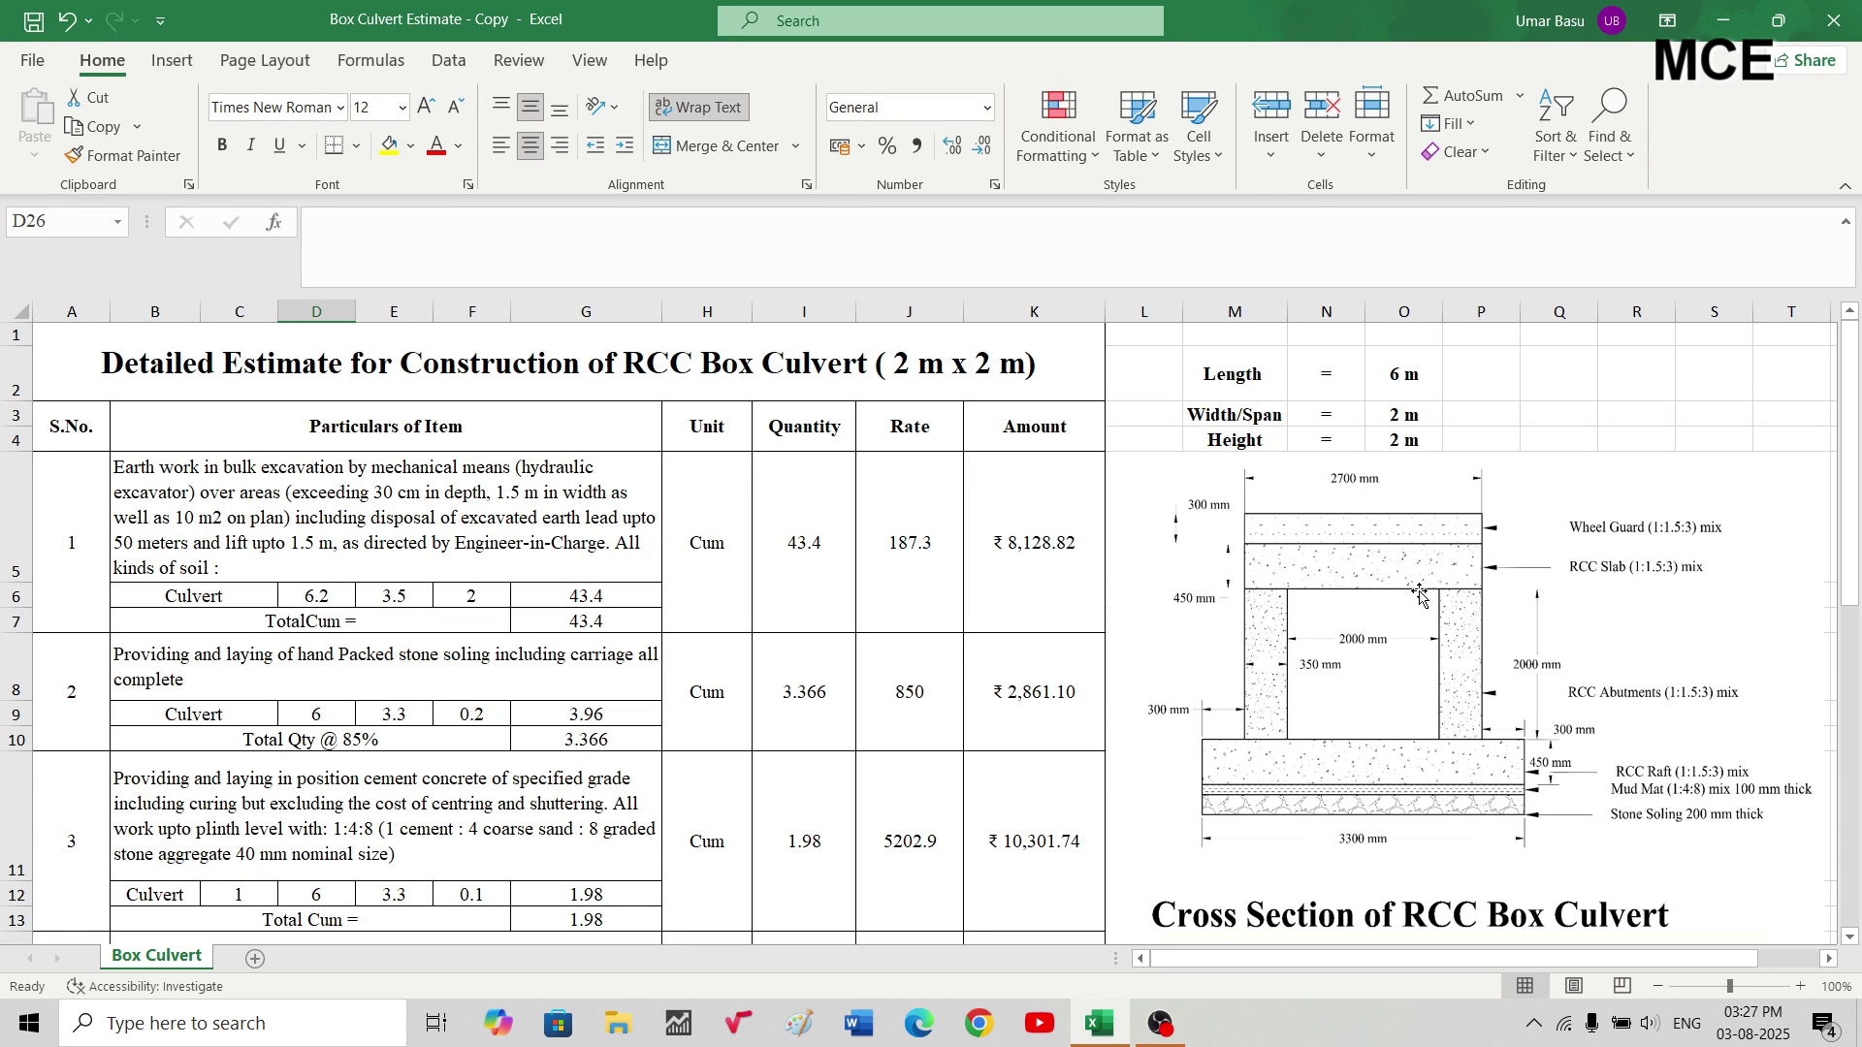
{"action": "scroll", "coordinate": [1418, 595], "scroll_direction": "down", "scroll_amount": 2}
{"action": "scroll", "coordinate": [1419, 595], "scroll_direction": "down", "scroll_amount": 5}
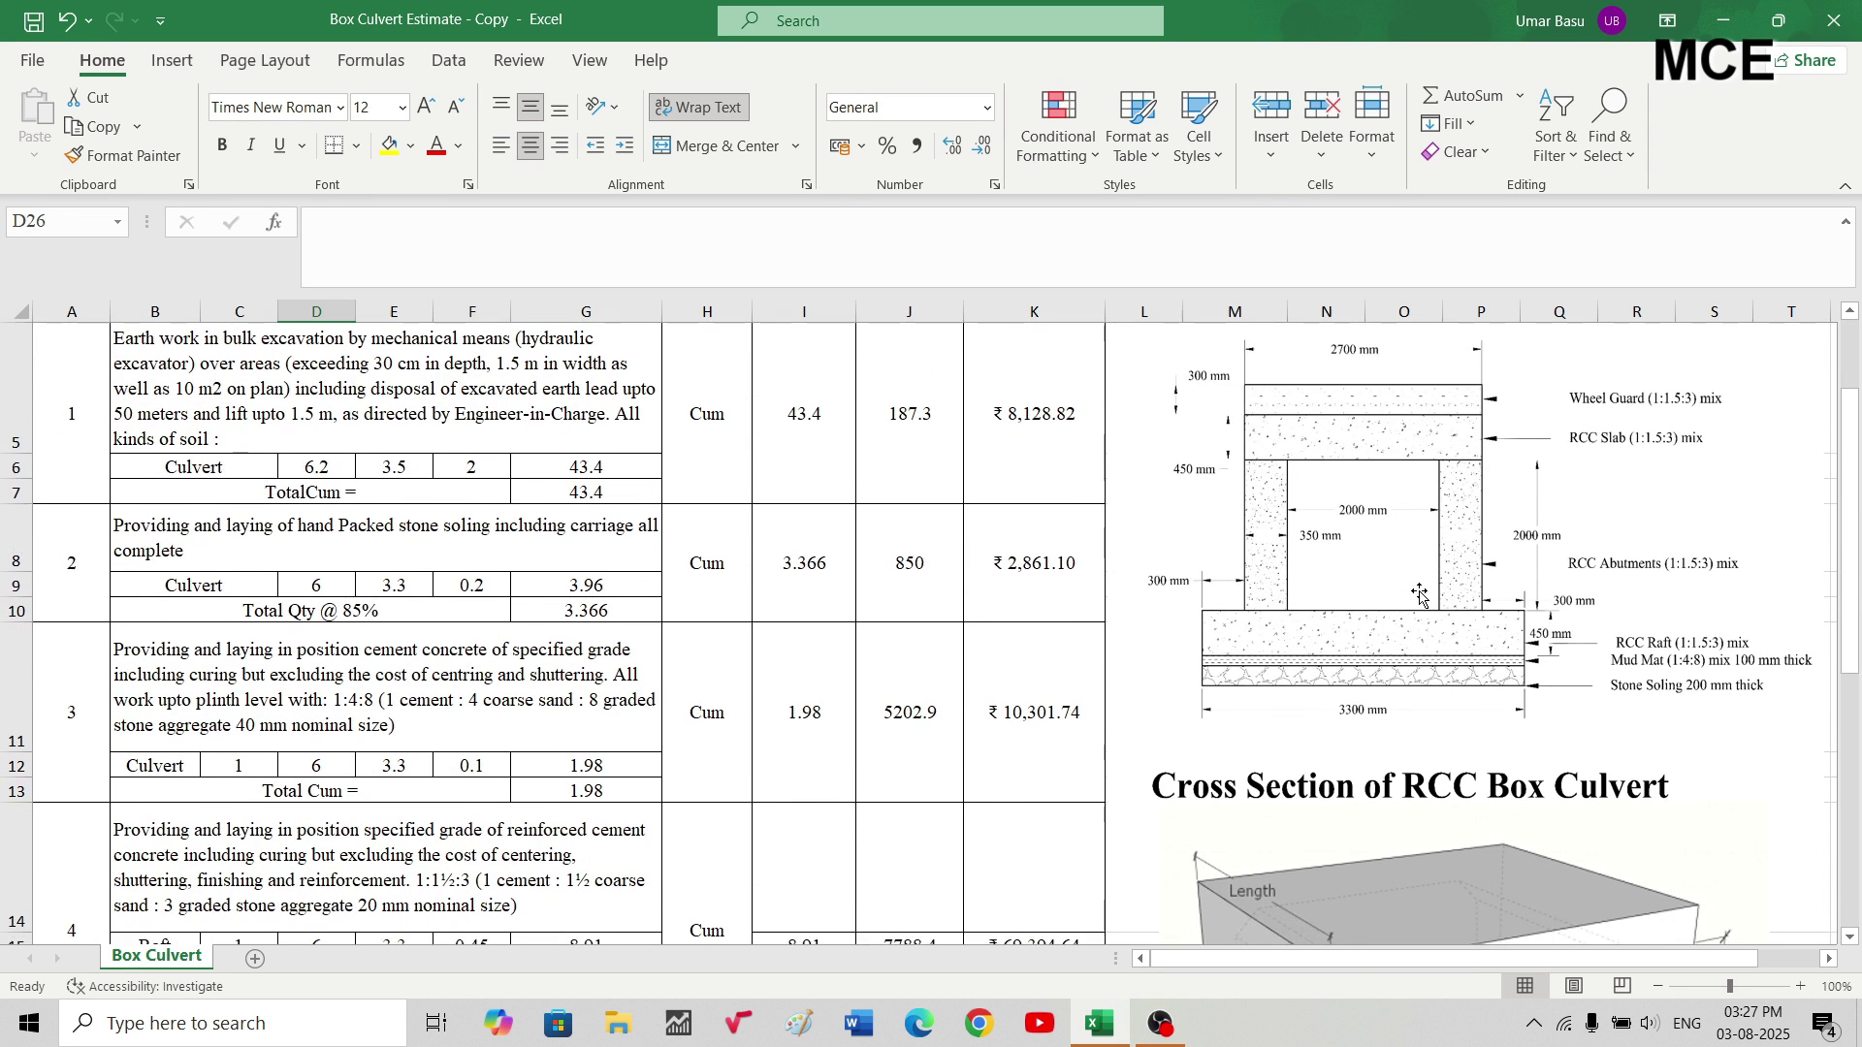
{"action": "scroll", "coordinate": [1419, 596], "scroll_direction": "down", "scroll_amount": 1}
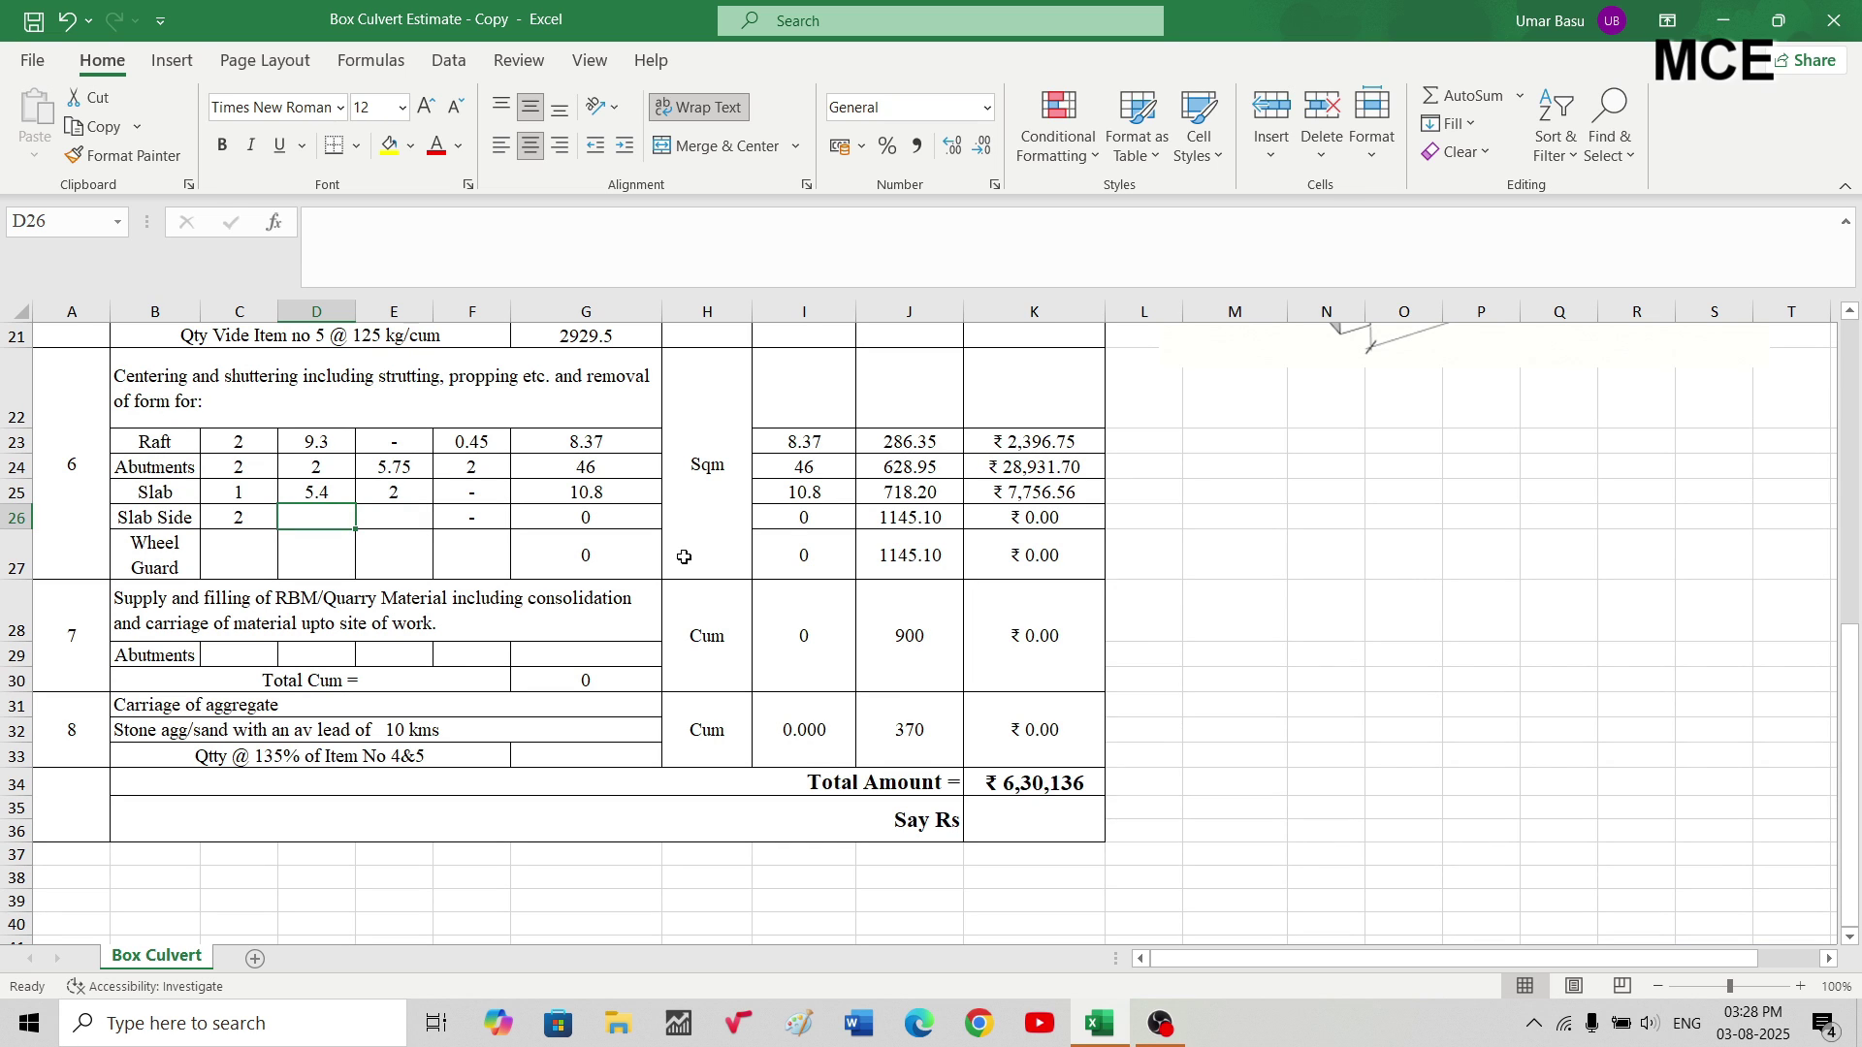
- Enter 8.1 and 0.45 as the slab side's dimensions in D26:E26 and check its quantity formula and rate in G26 and J26
{"action": "type", "text": "8"}
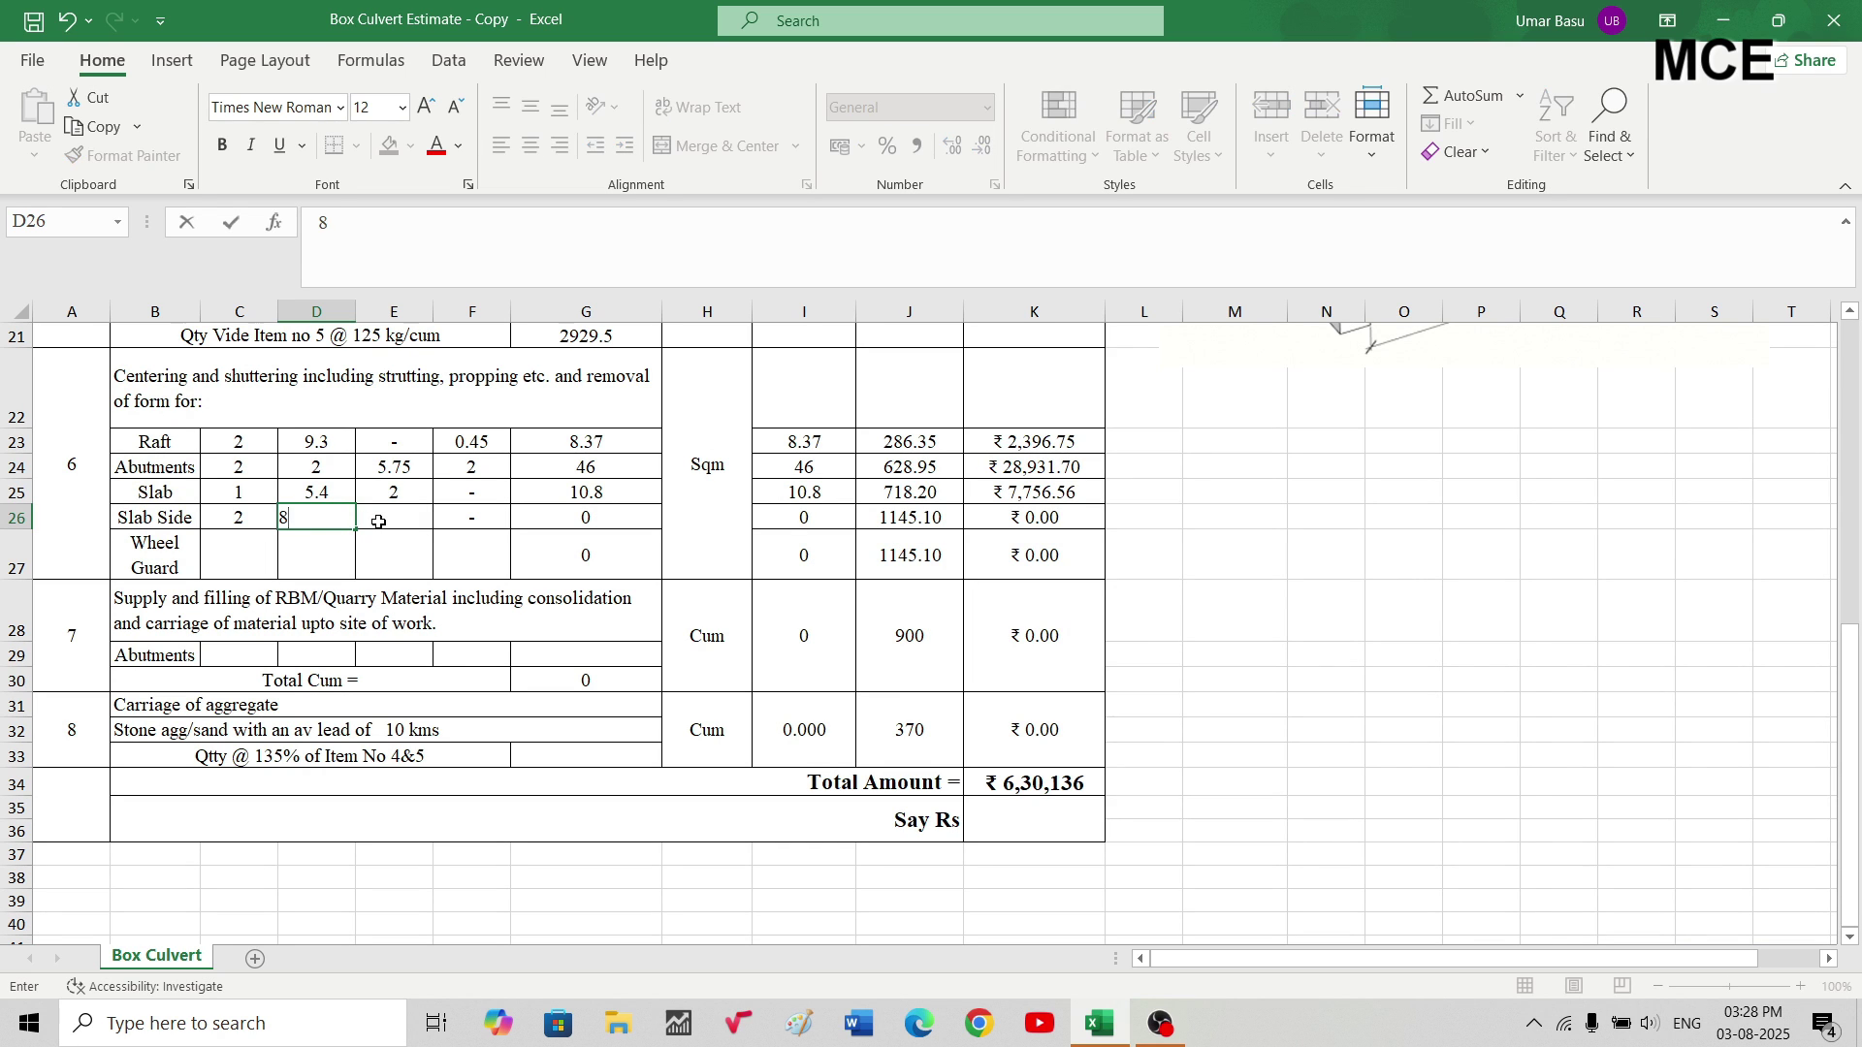
{"action": "type", "text": ".1"}
{"action": "left_click", "coordinate": [378, 521]}
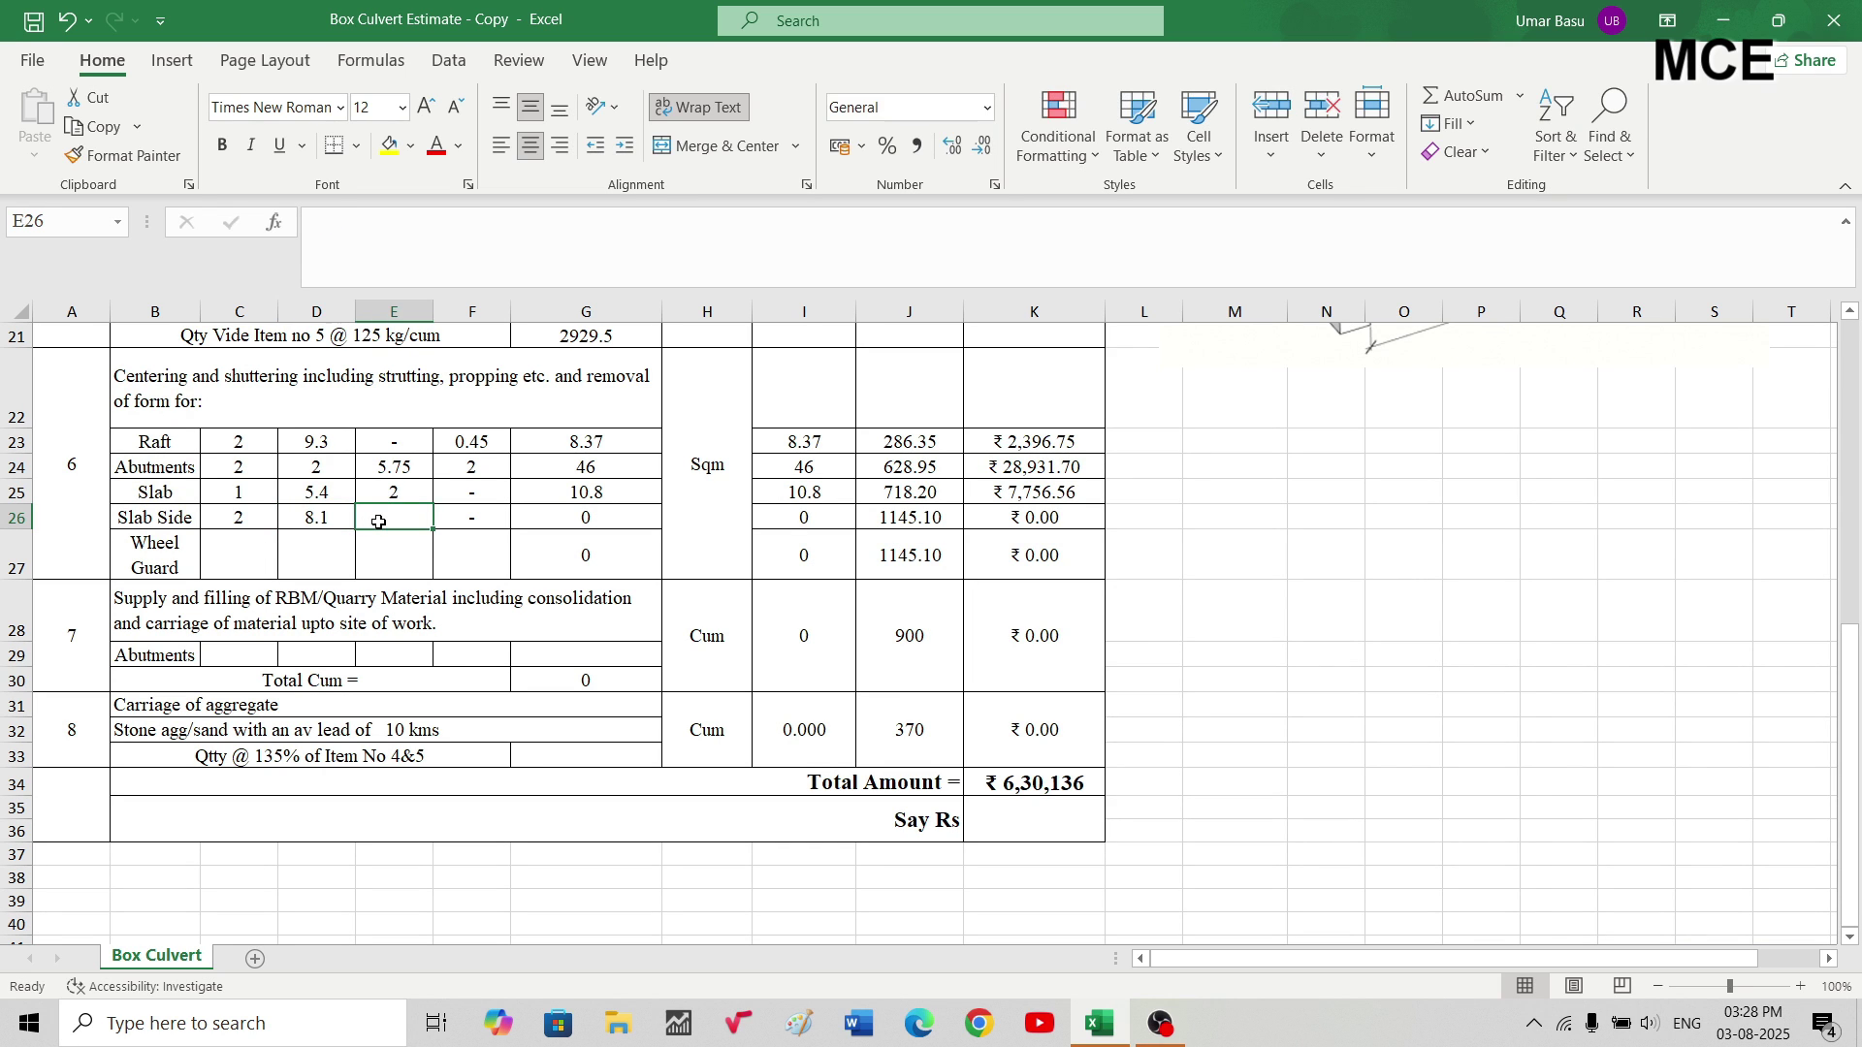
{"action": "type", "text": "0.45"}
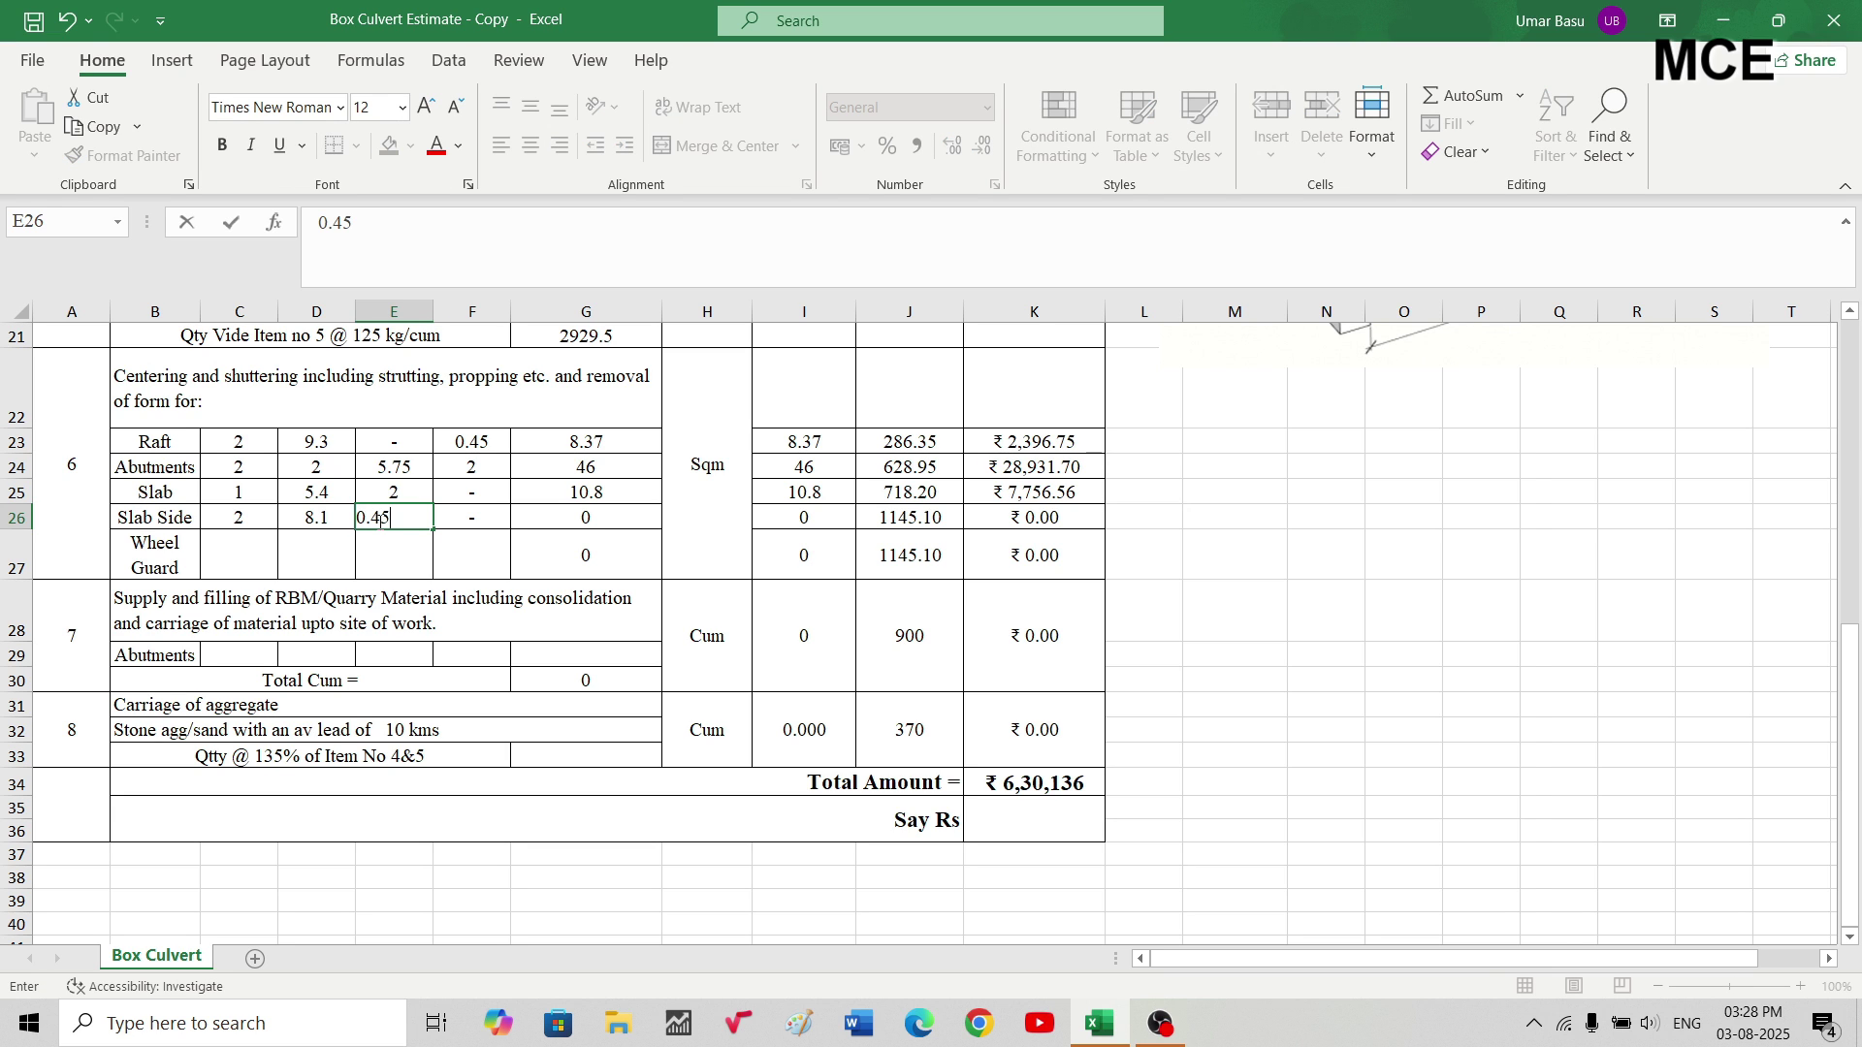
{"action": "key", "text": "Tab"}
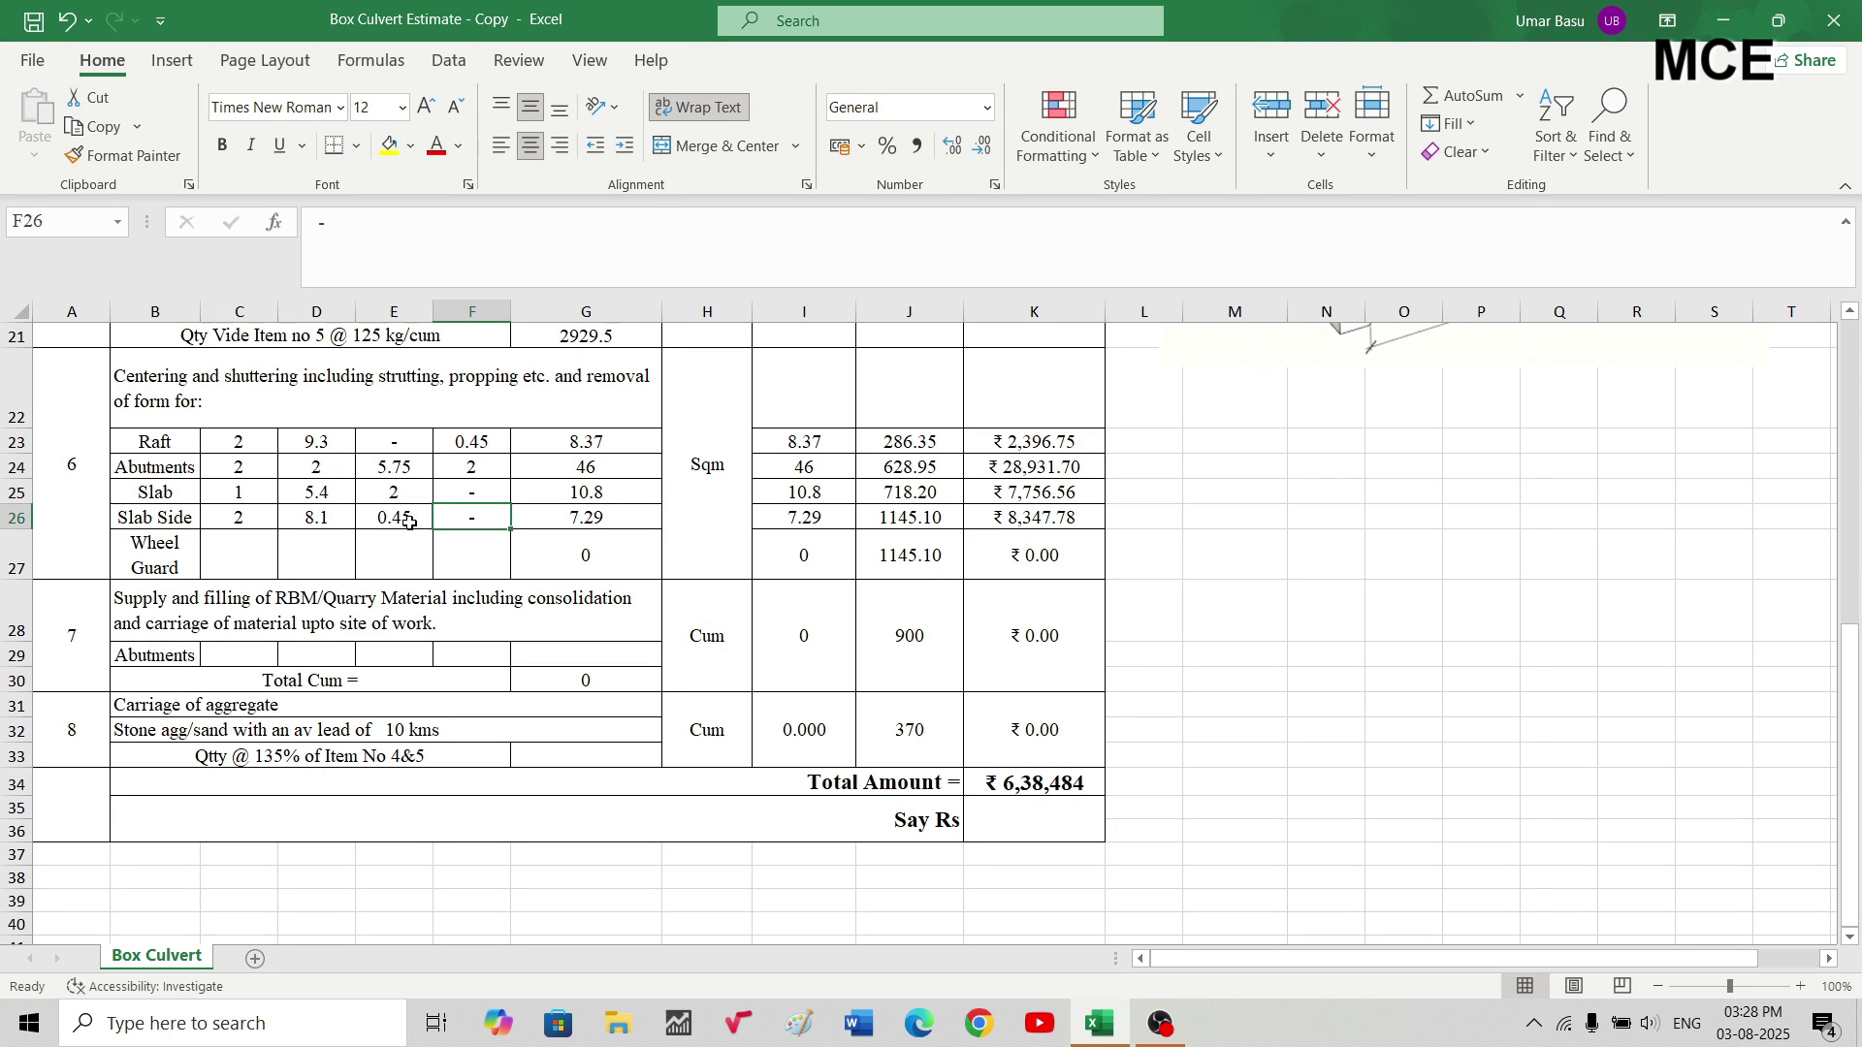
{"action": "left_click", "coordinate": [605, 512]}
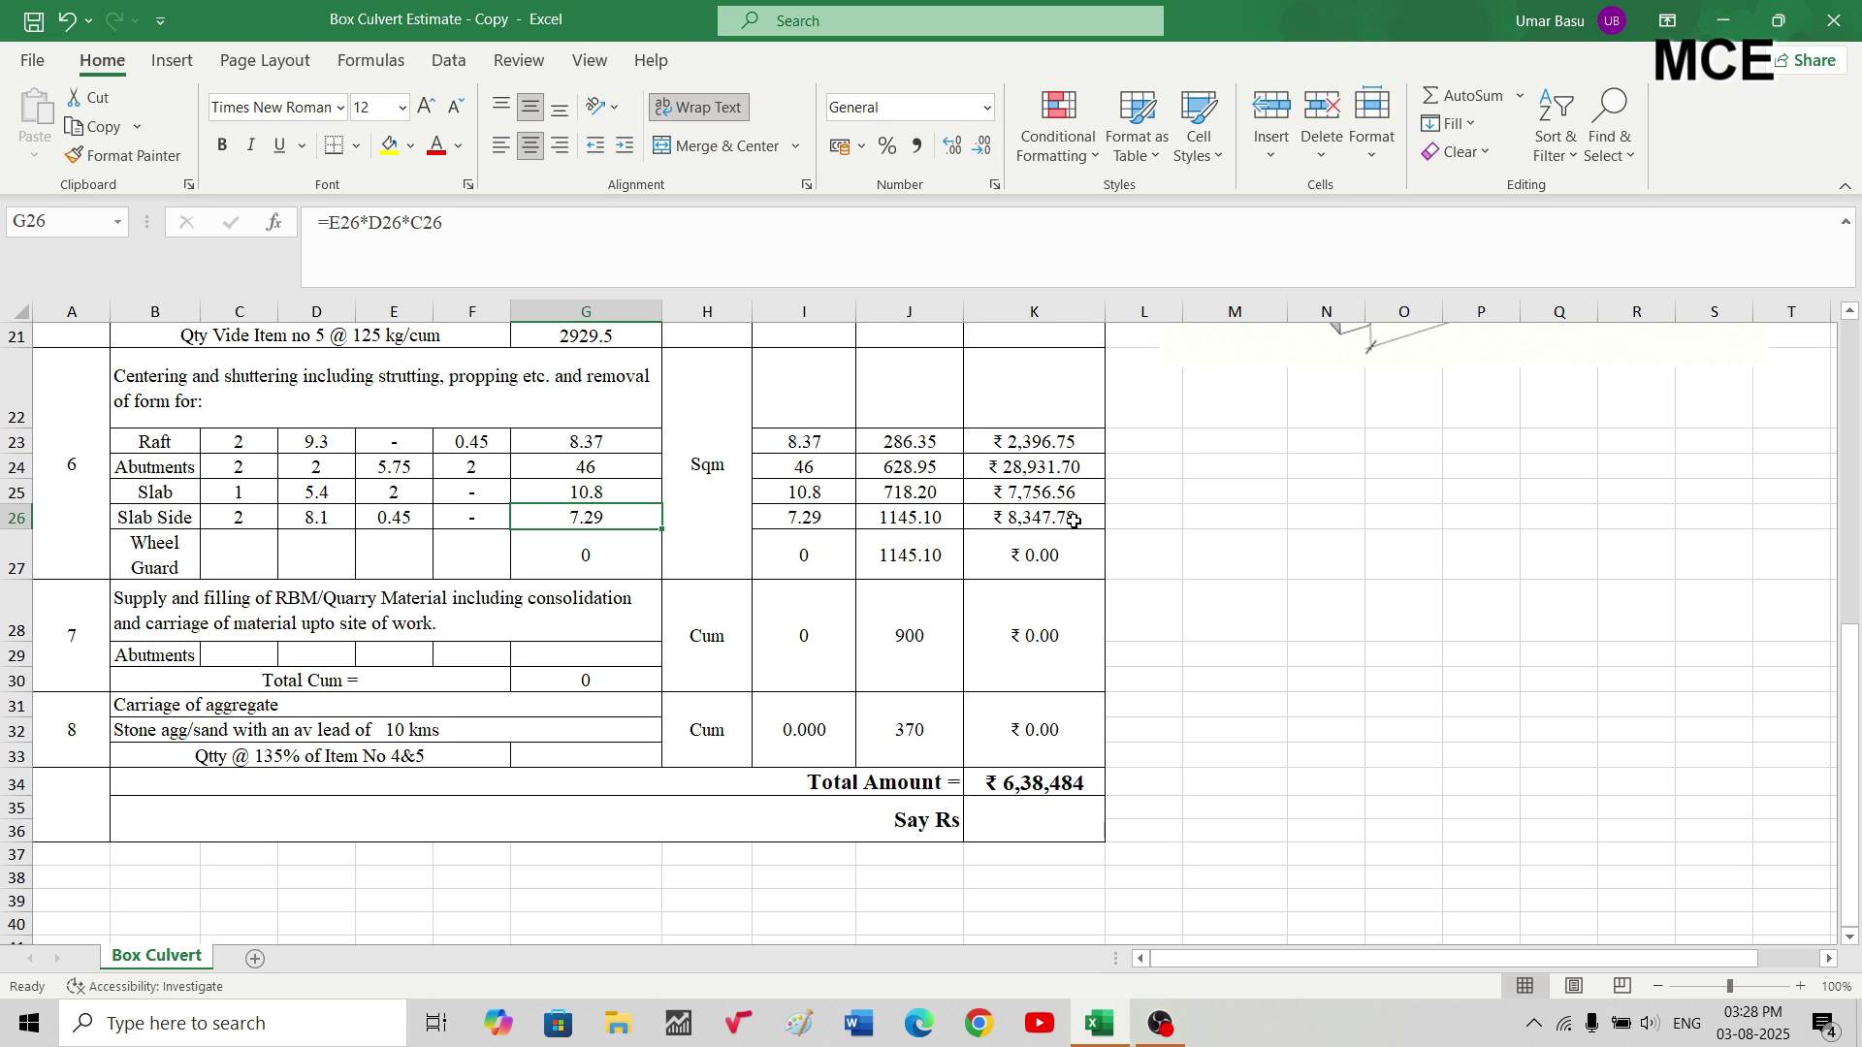
{"action": "left_click", "coordinate": [898, 522]}
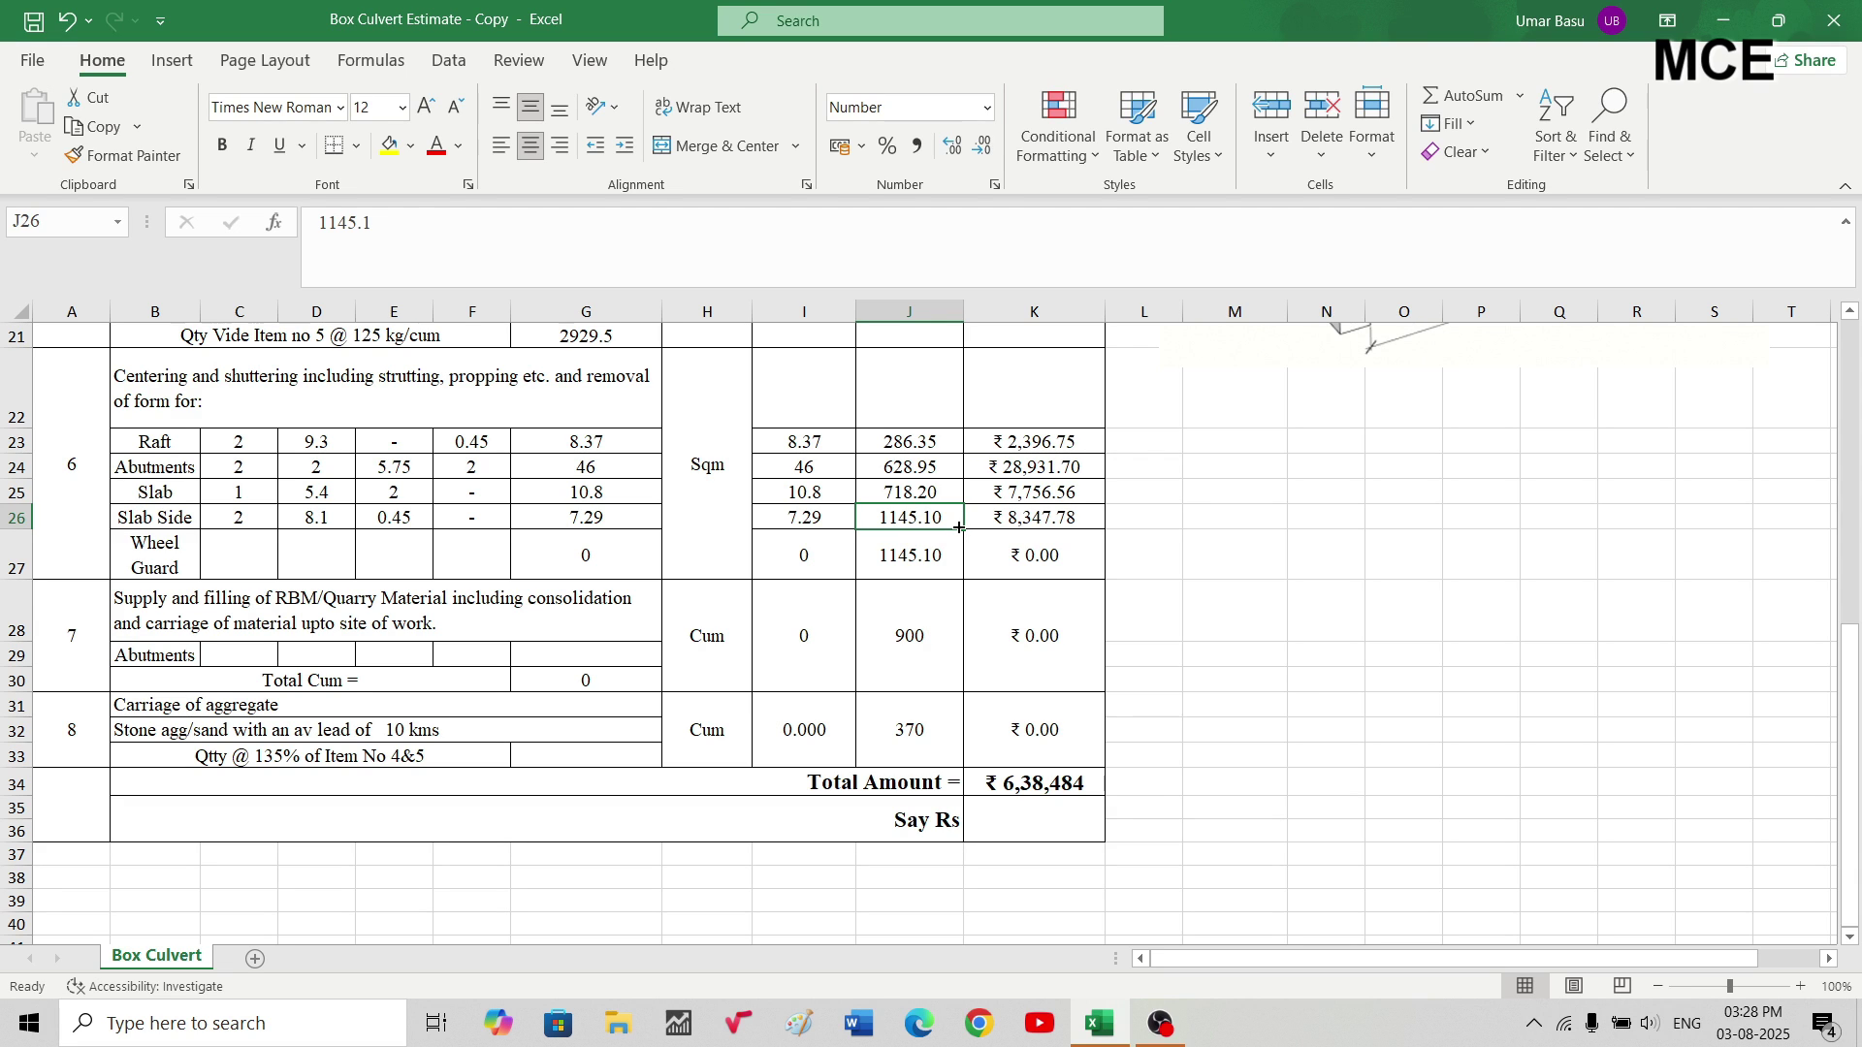
- Examine the wheel guard's dimensions in the cross-section and 3D culvert drawings for its shuttering row
{"action": "scroll", "coordinate": [712, 748], "scroll_direction": "up", "scroll_amount": 7}
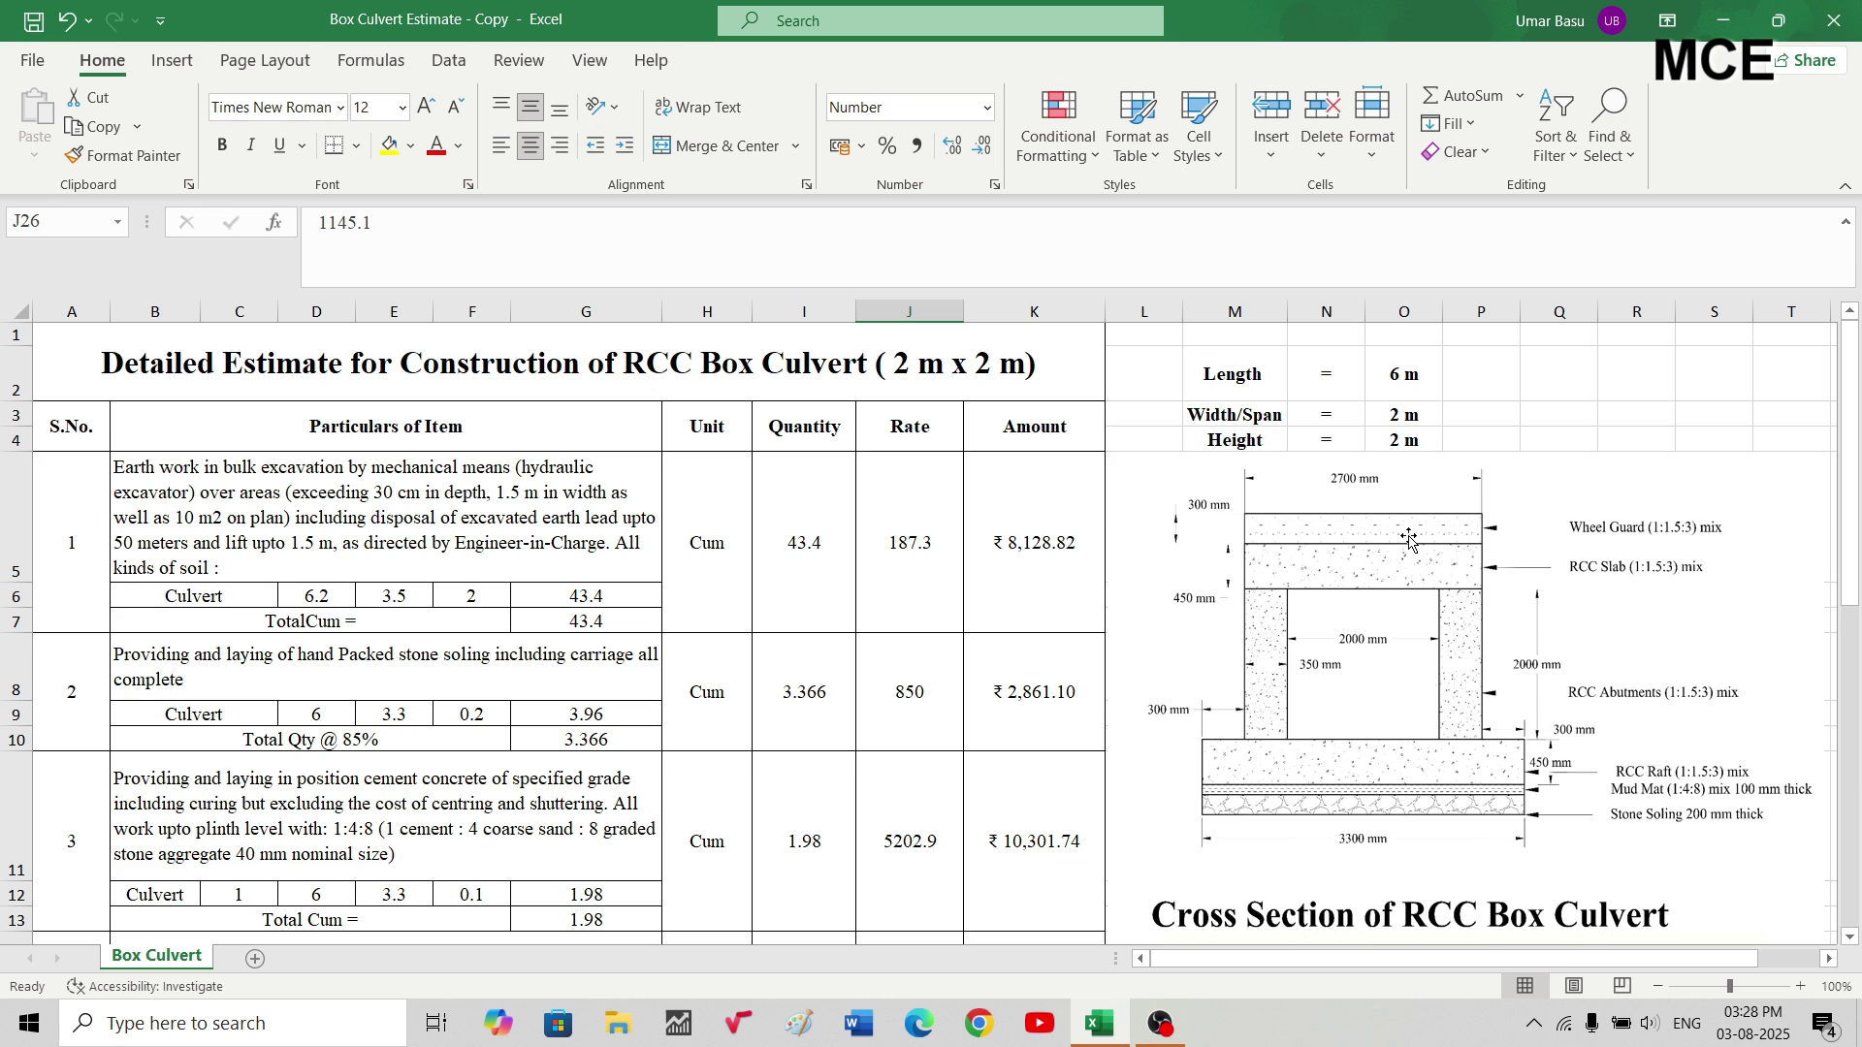
{"action": "scroll", "coordinate": [1409, 540], "scroll_direction": "down", "scroll_amount": 2}
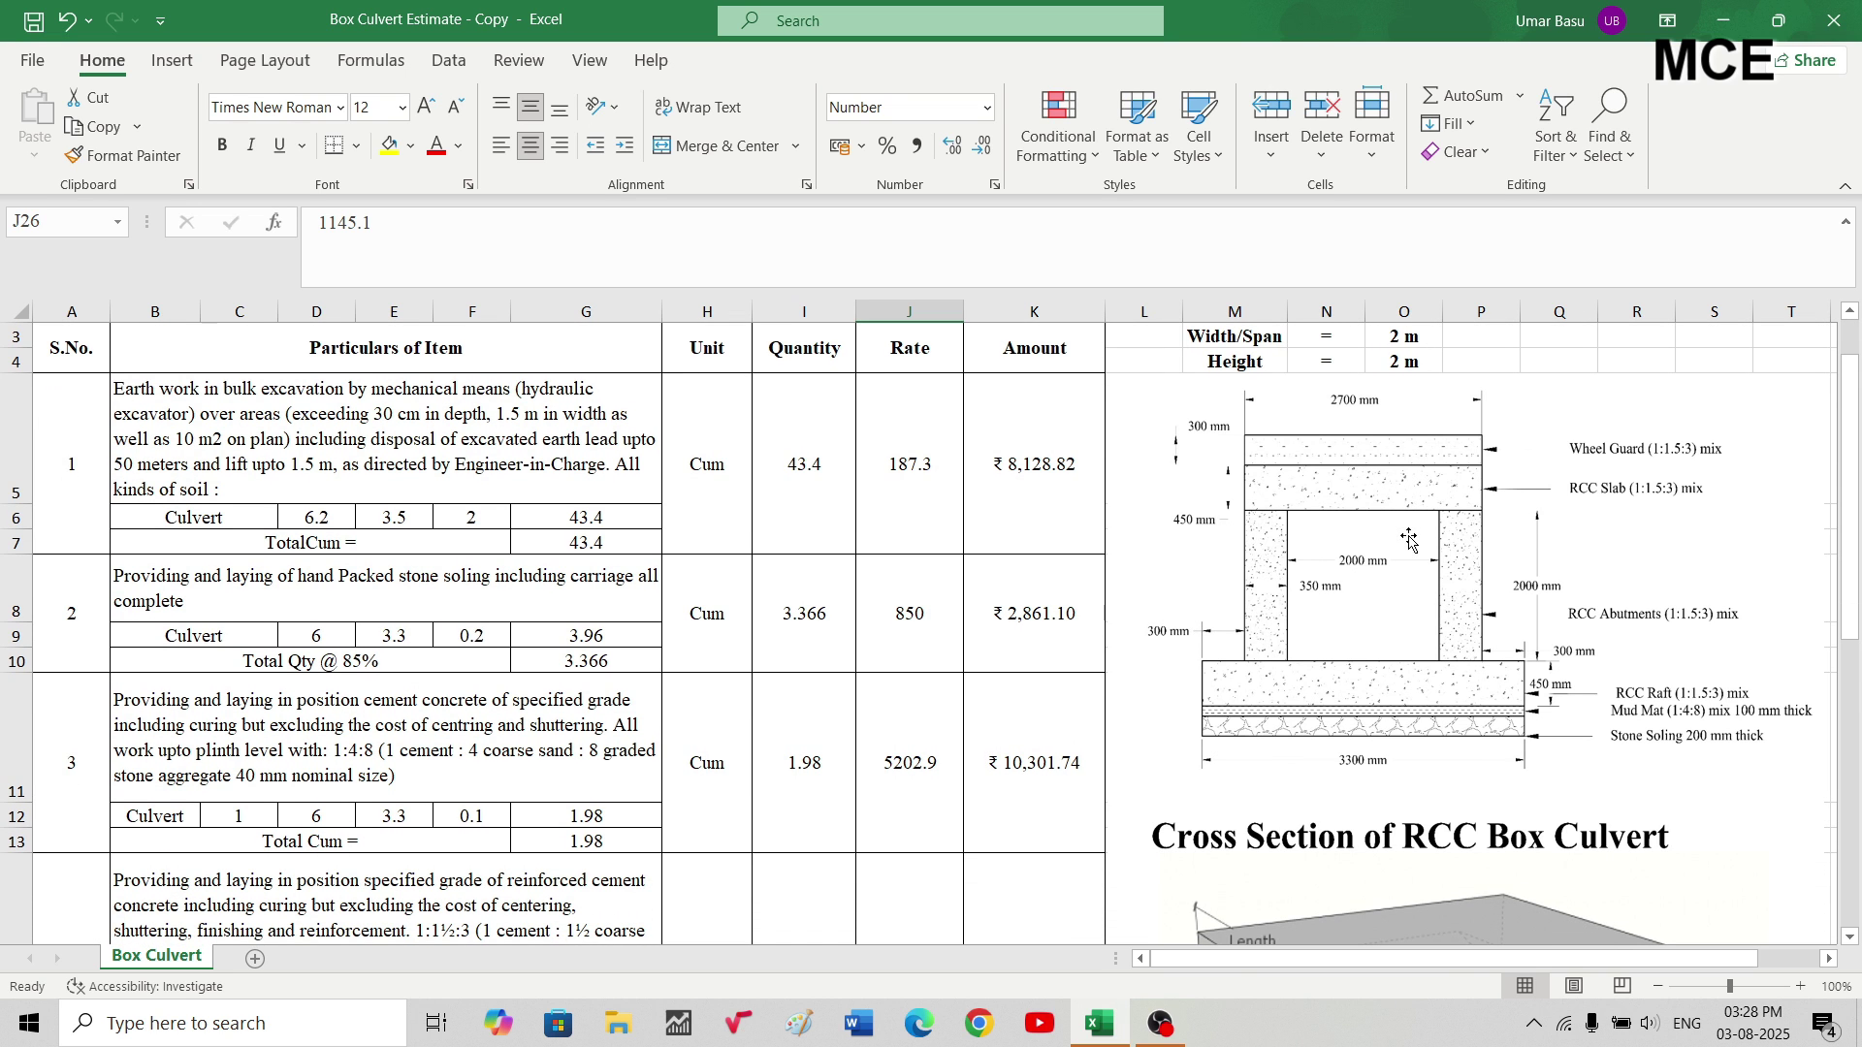
{"action": "scroll", "coordinate": [1409, 540], "scroll_direction": "up", "scroll_amount": 2}
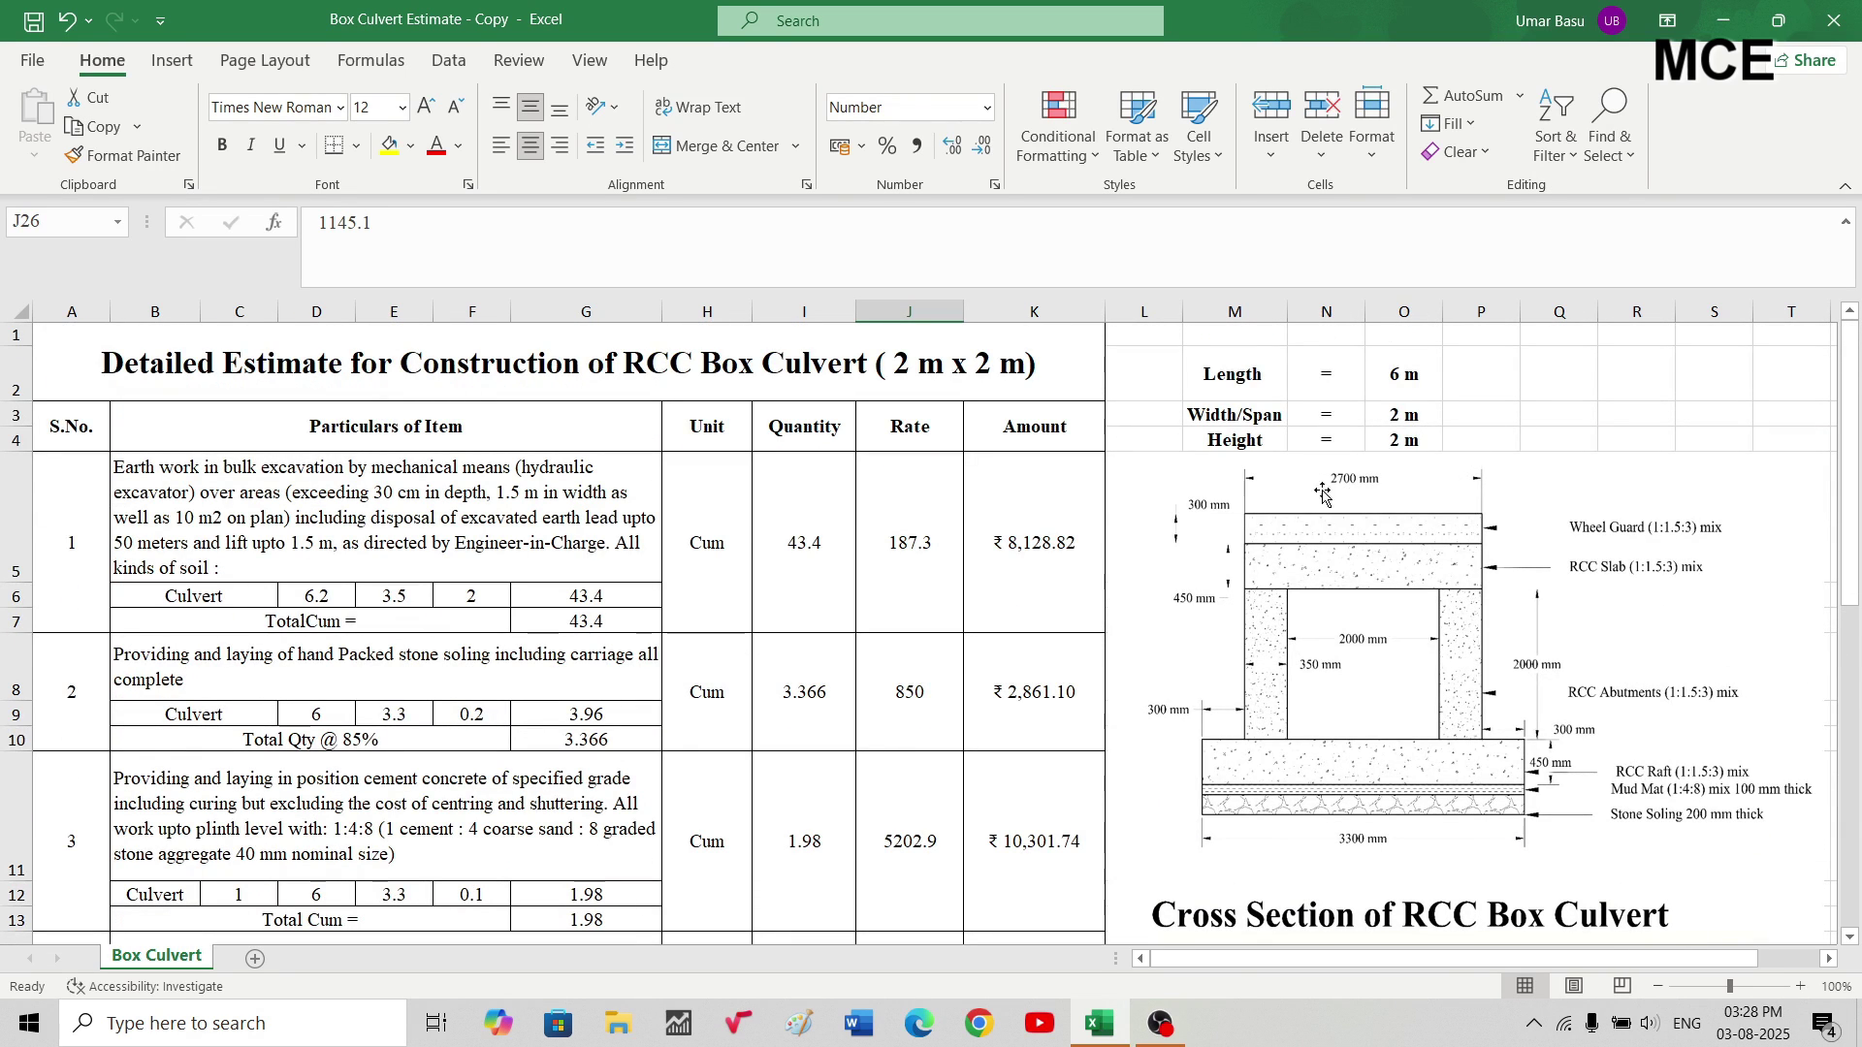
{"action": "left_click", "coordinate": [1359, 666]}
{"action": "scroll", "coordinate": [1363, 671], "scroll_direction": "down", "scroll_amount": 3}
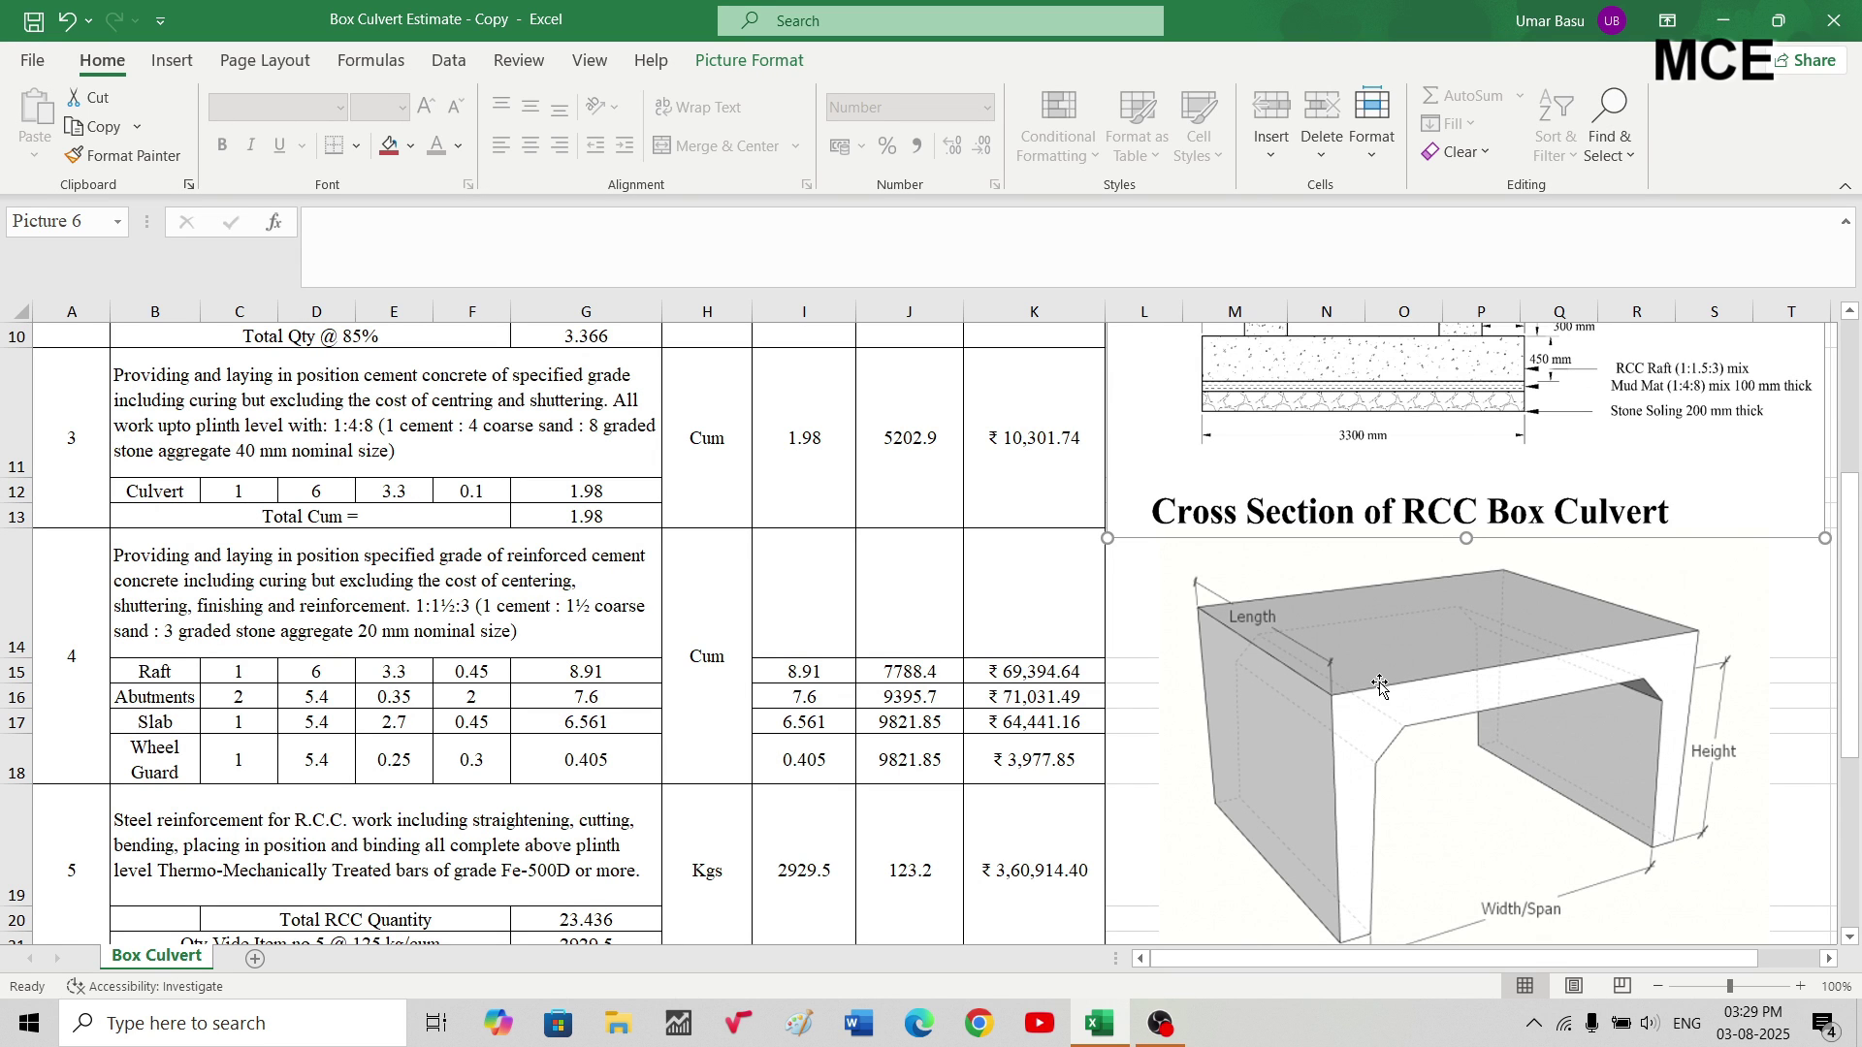
{"action": "scroll", "coordinate": [1381, 686], "scroll_direction": "up", "scroll_amount": 3}
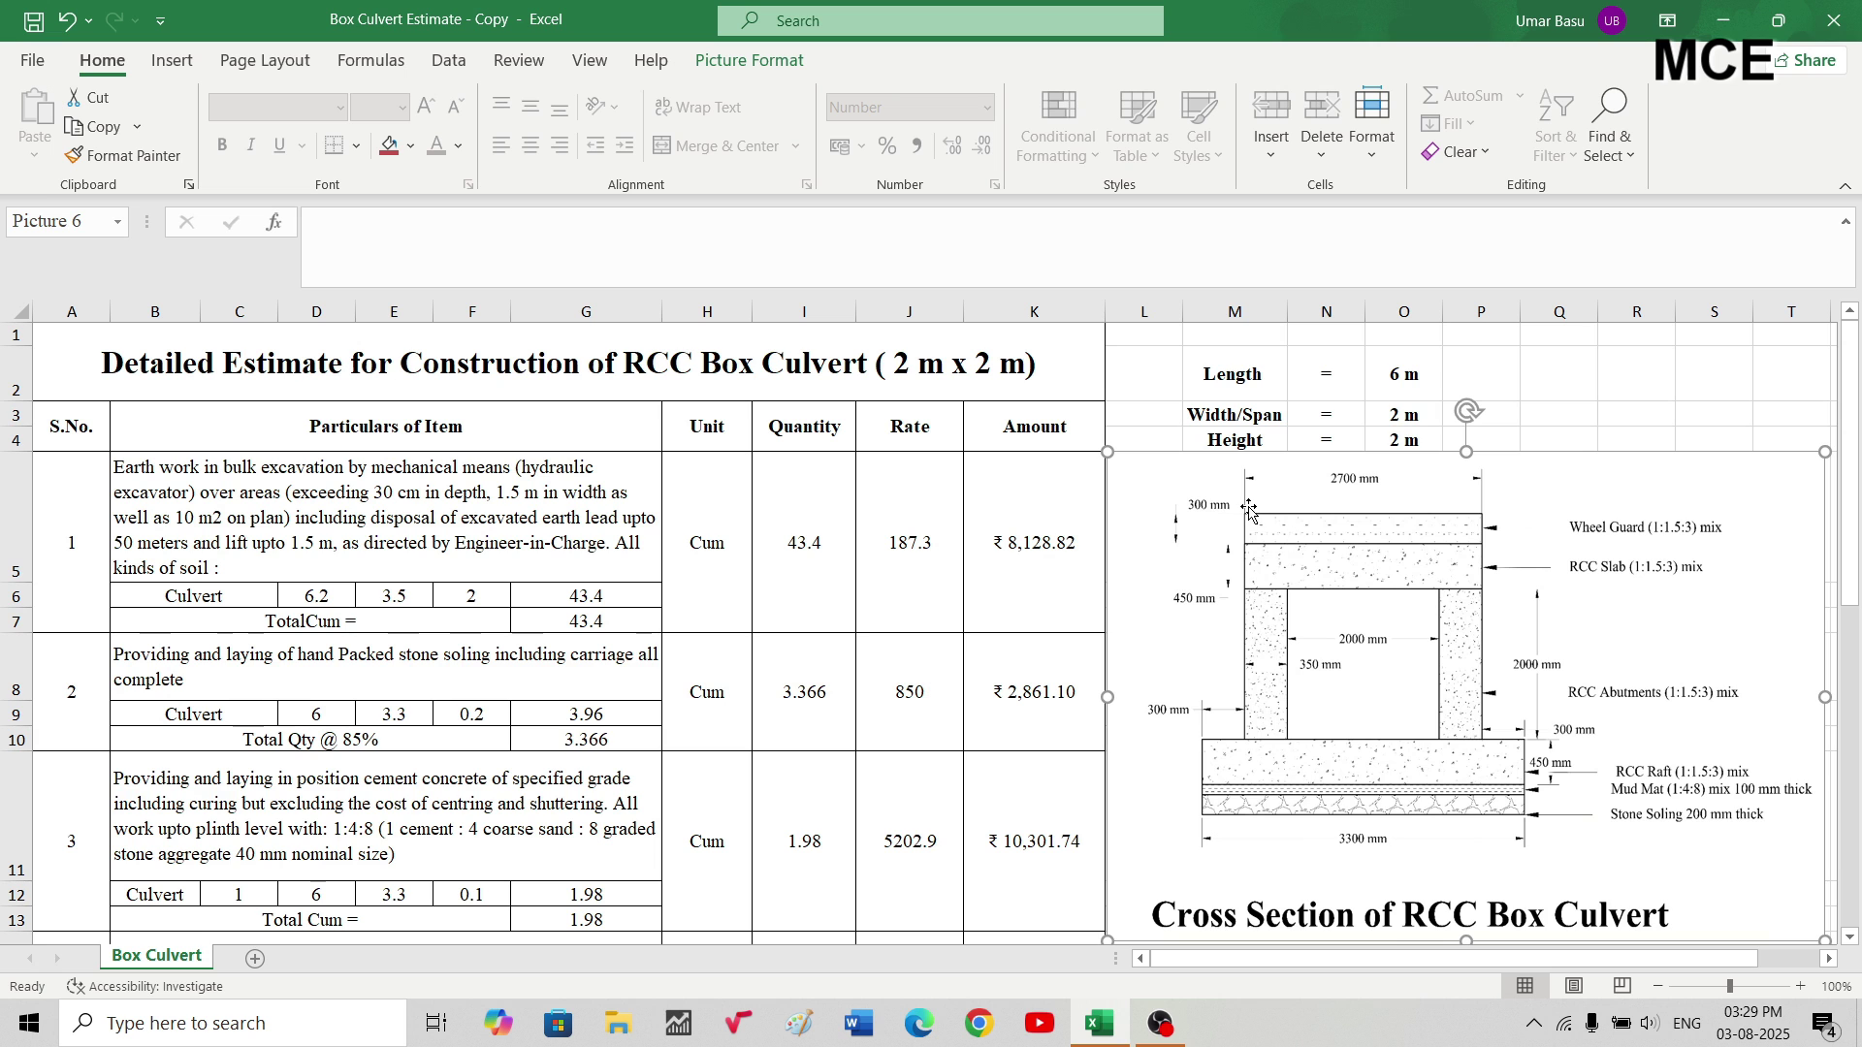
{"action": "scroll", "coordinate": [1237, 524], "scroll_direction": "down", "scroll_amount": 5}
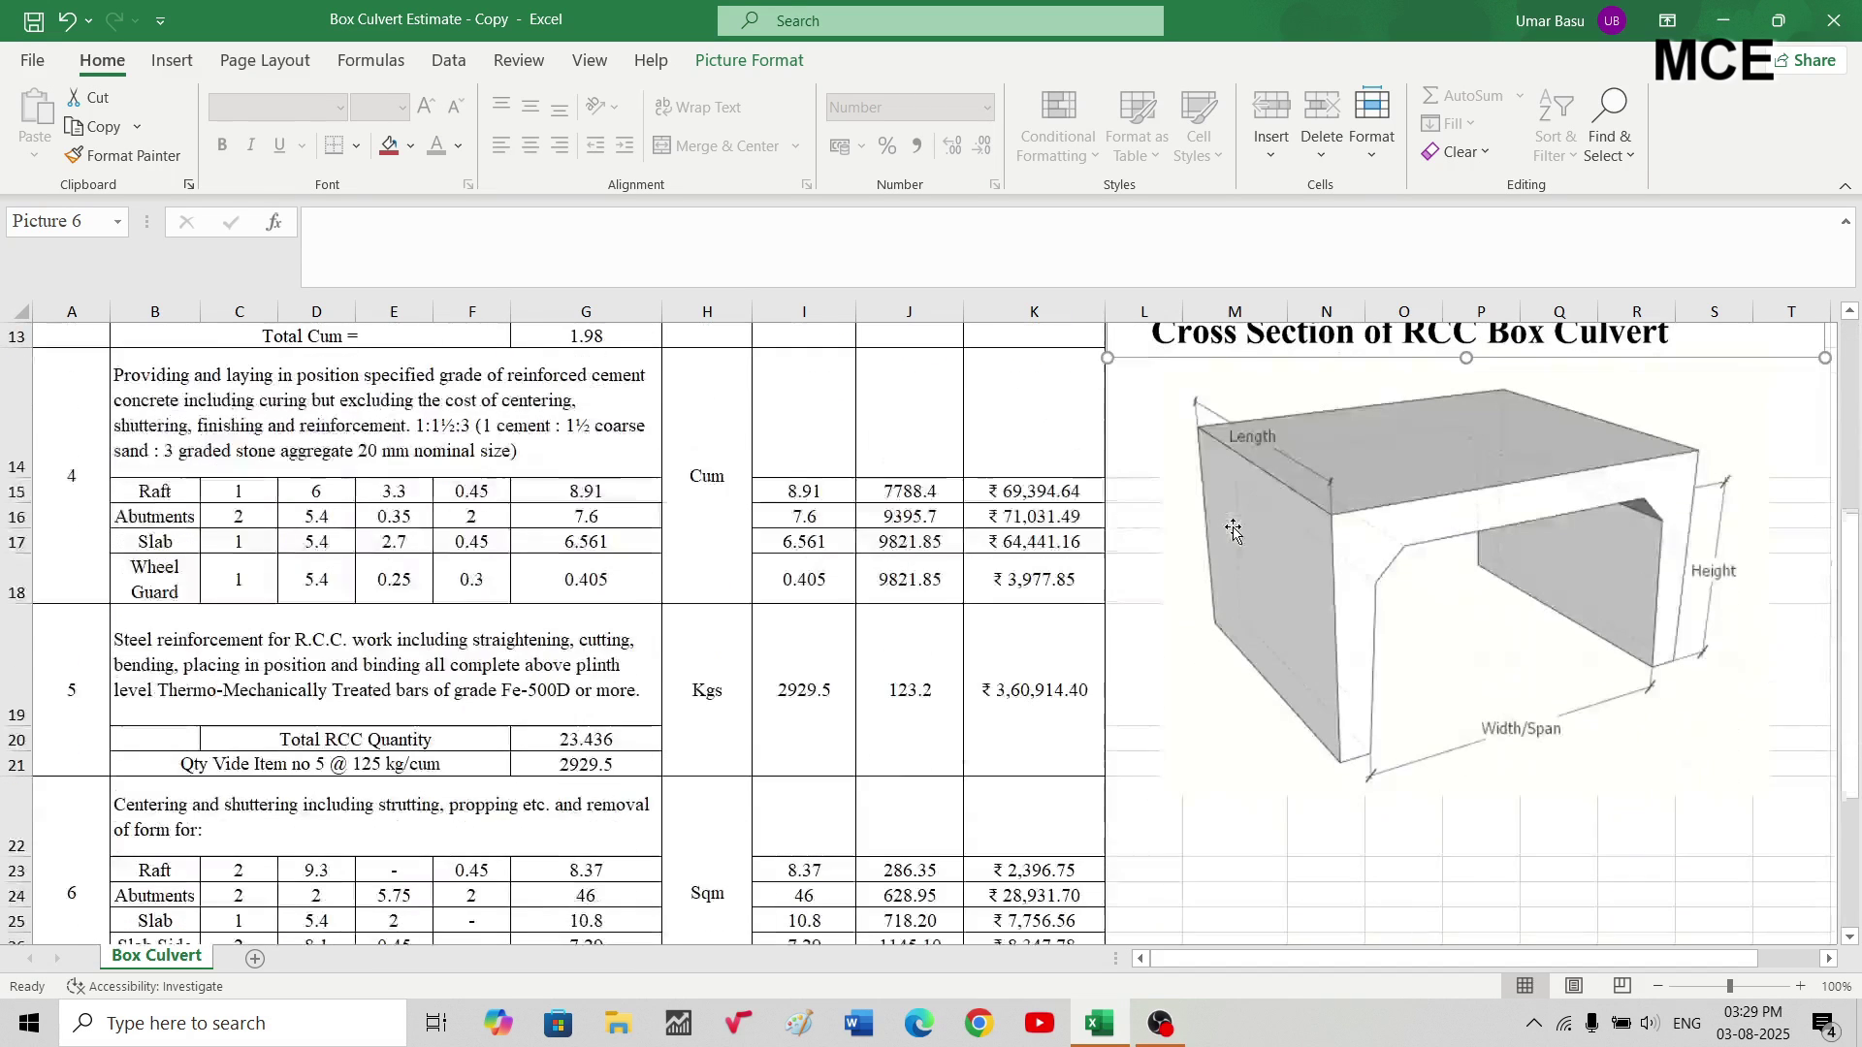
{"action": "scroll", "coordinate": [1234, 532], "scroll_direction": "down", "scroll_amount": 2}
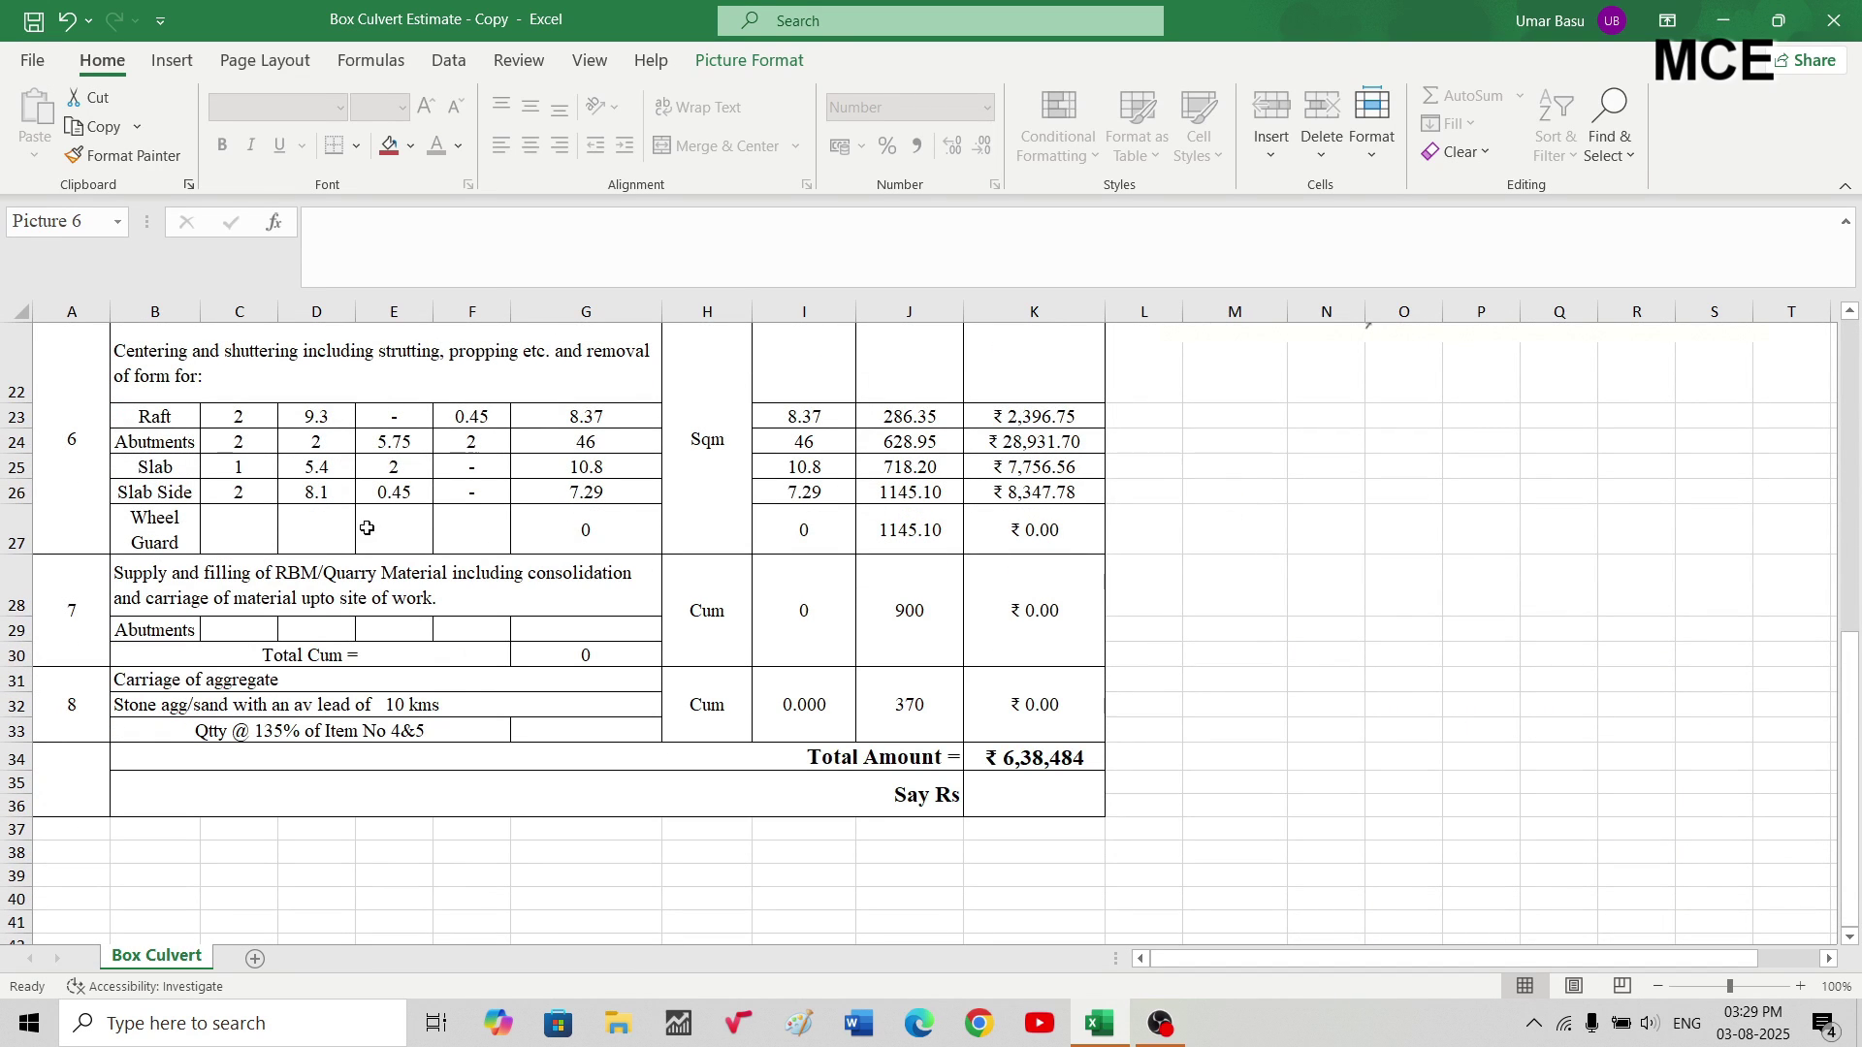
- Enter 2, 2 and 2.95 in the wheel guard's shuttering row, C27:E27
{"action": "left_click", "coordinate": [238, 528]}
{"action": "key", "text": "Right"}
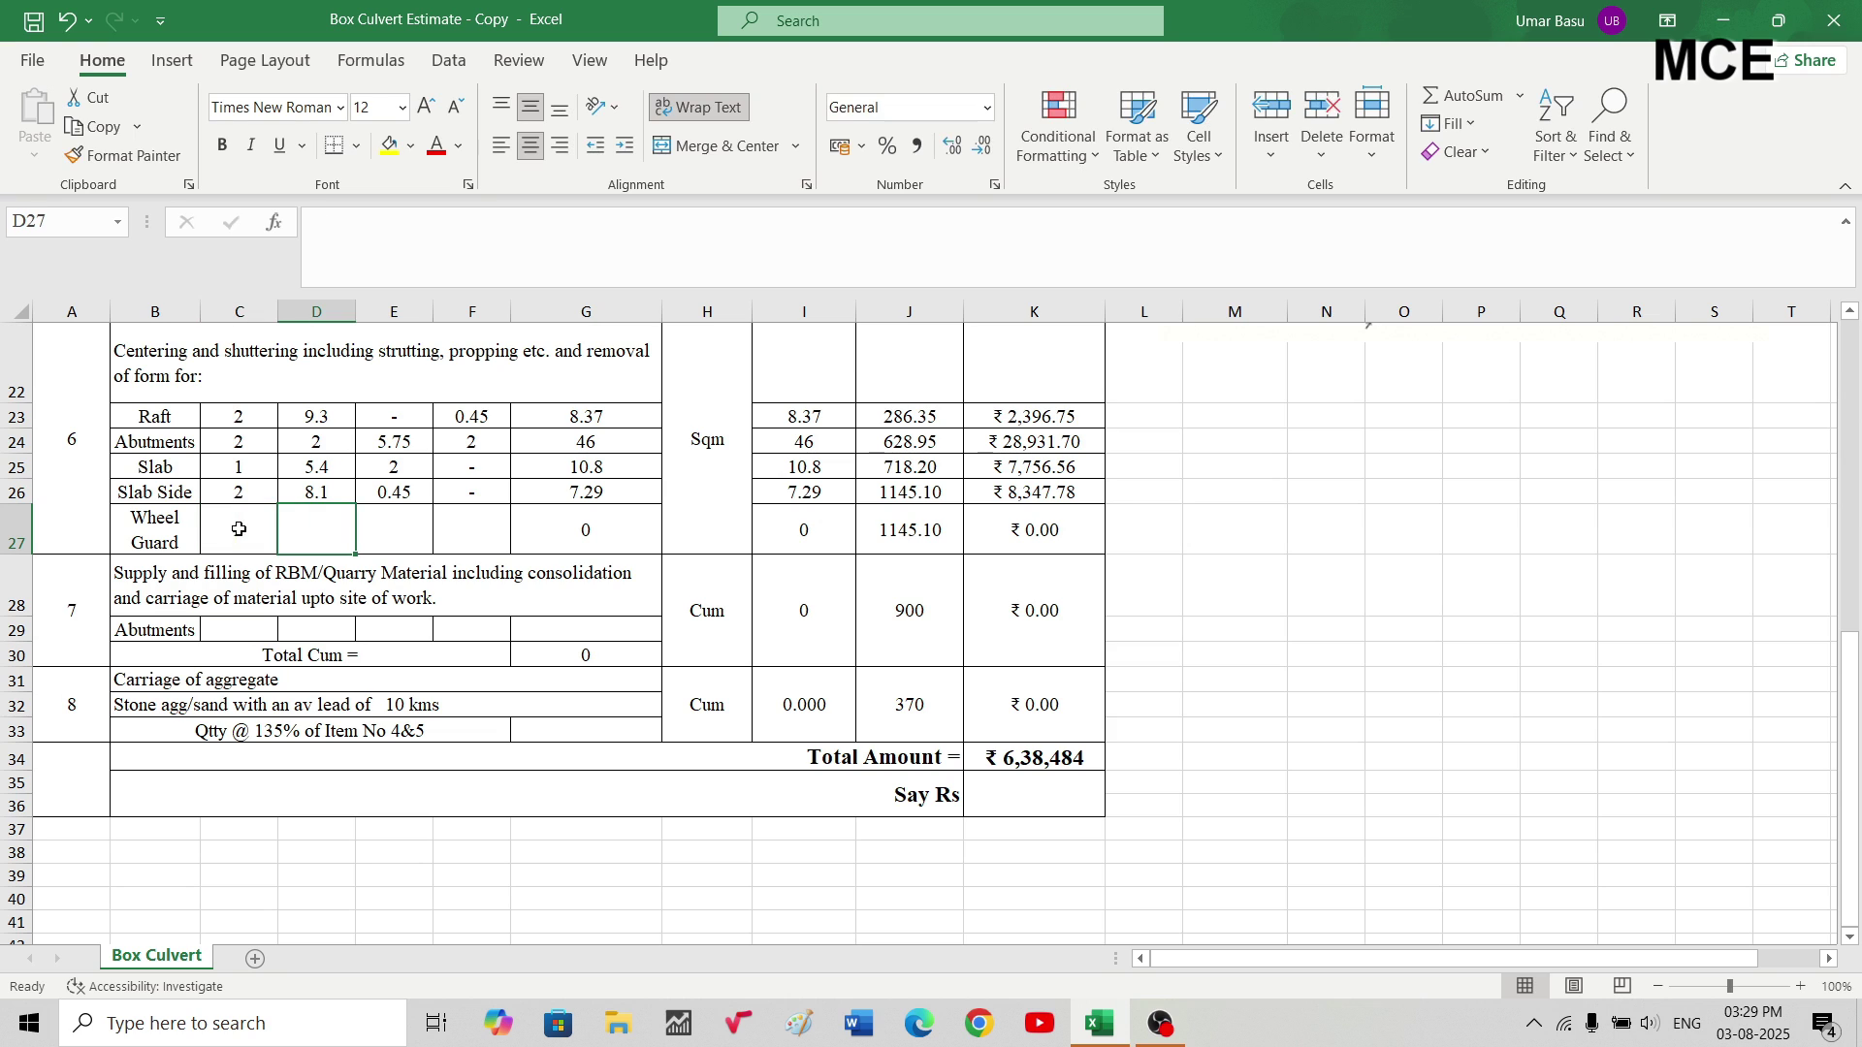
{"action": "type", "text": "2"}
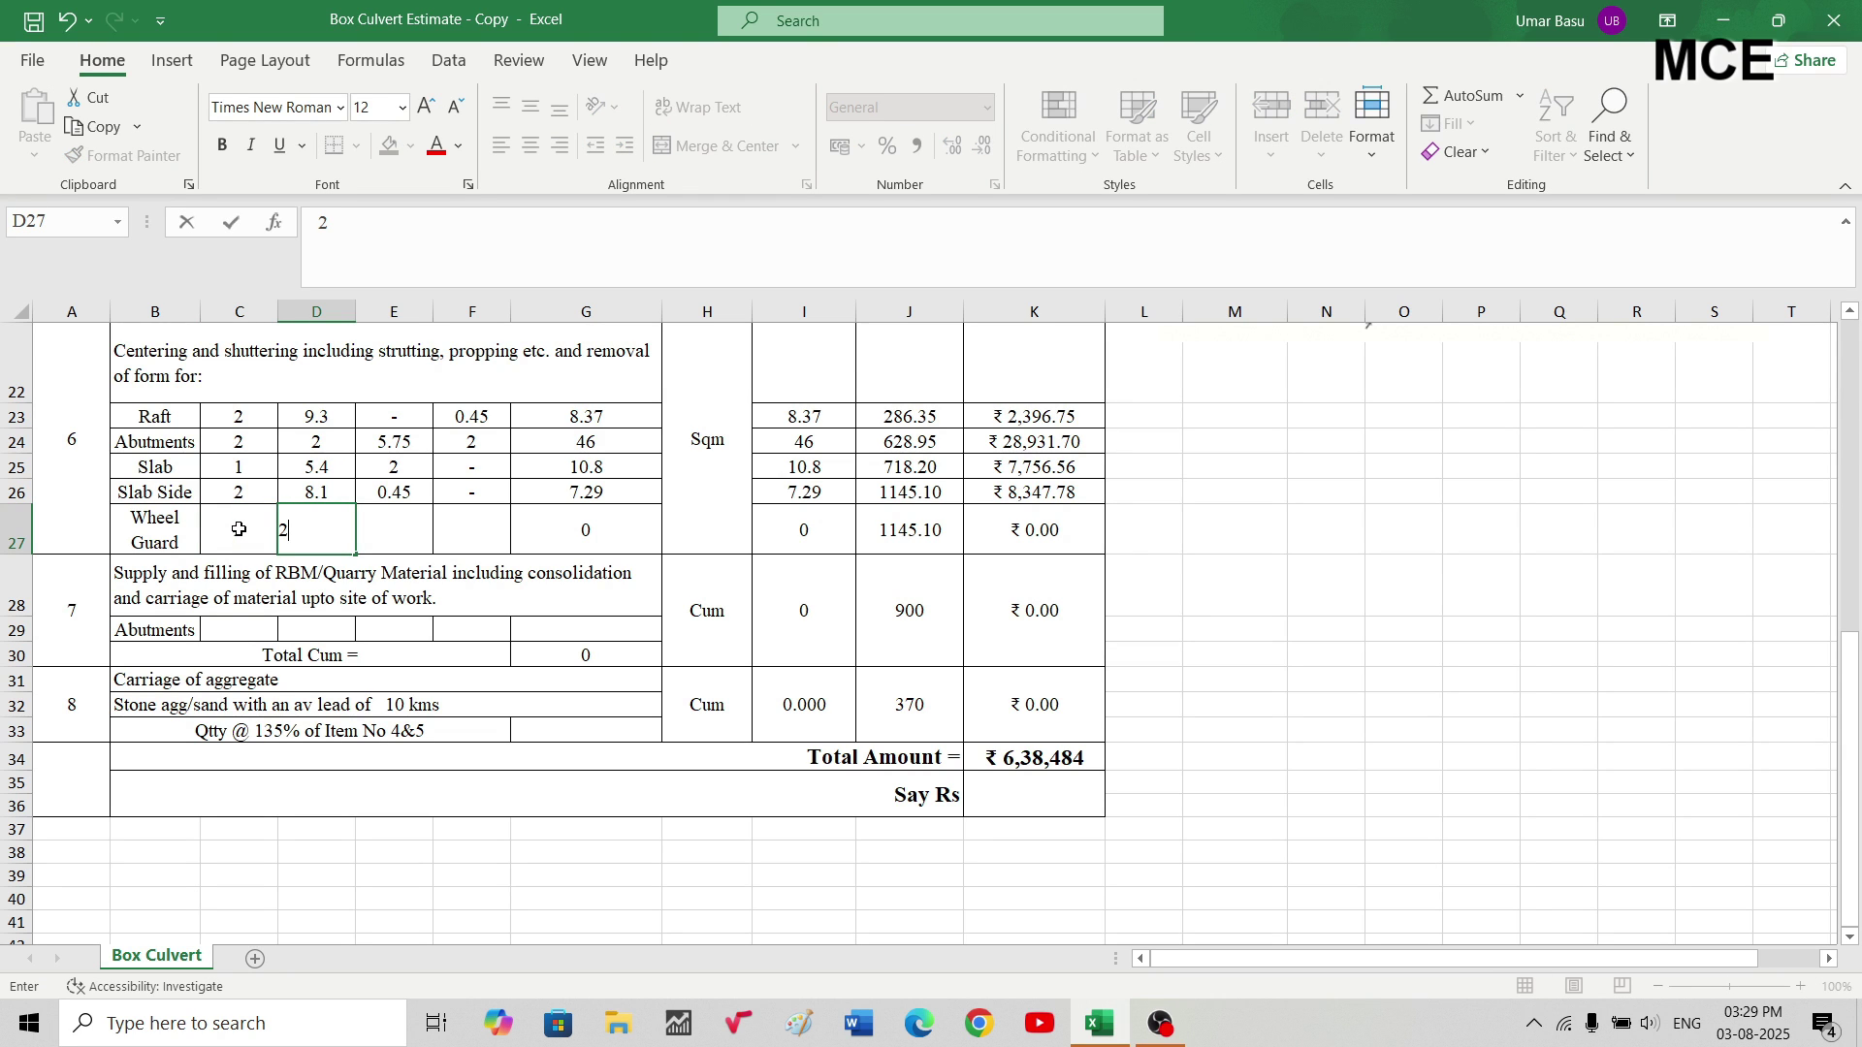
{"action": "left_click", "coordinate": [373, 530]}
{"action": "type", "text": "2.95"}
{"action": "key", "text": "Tab"}
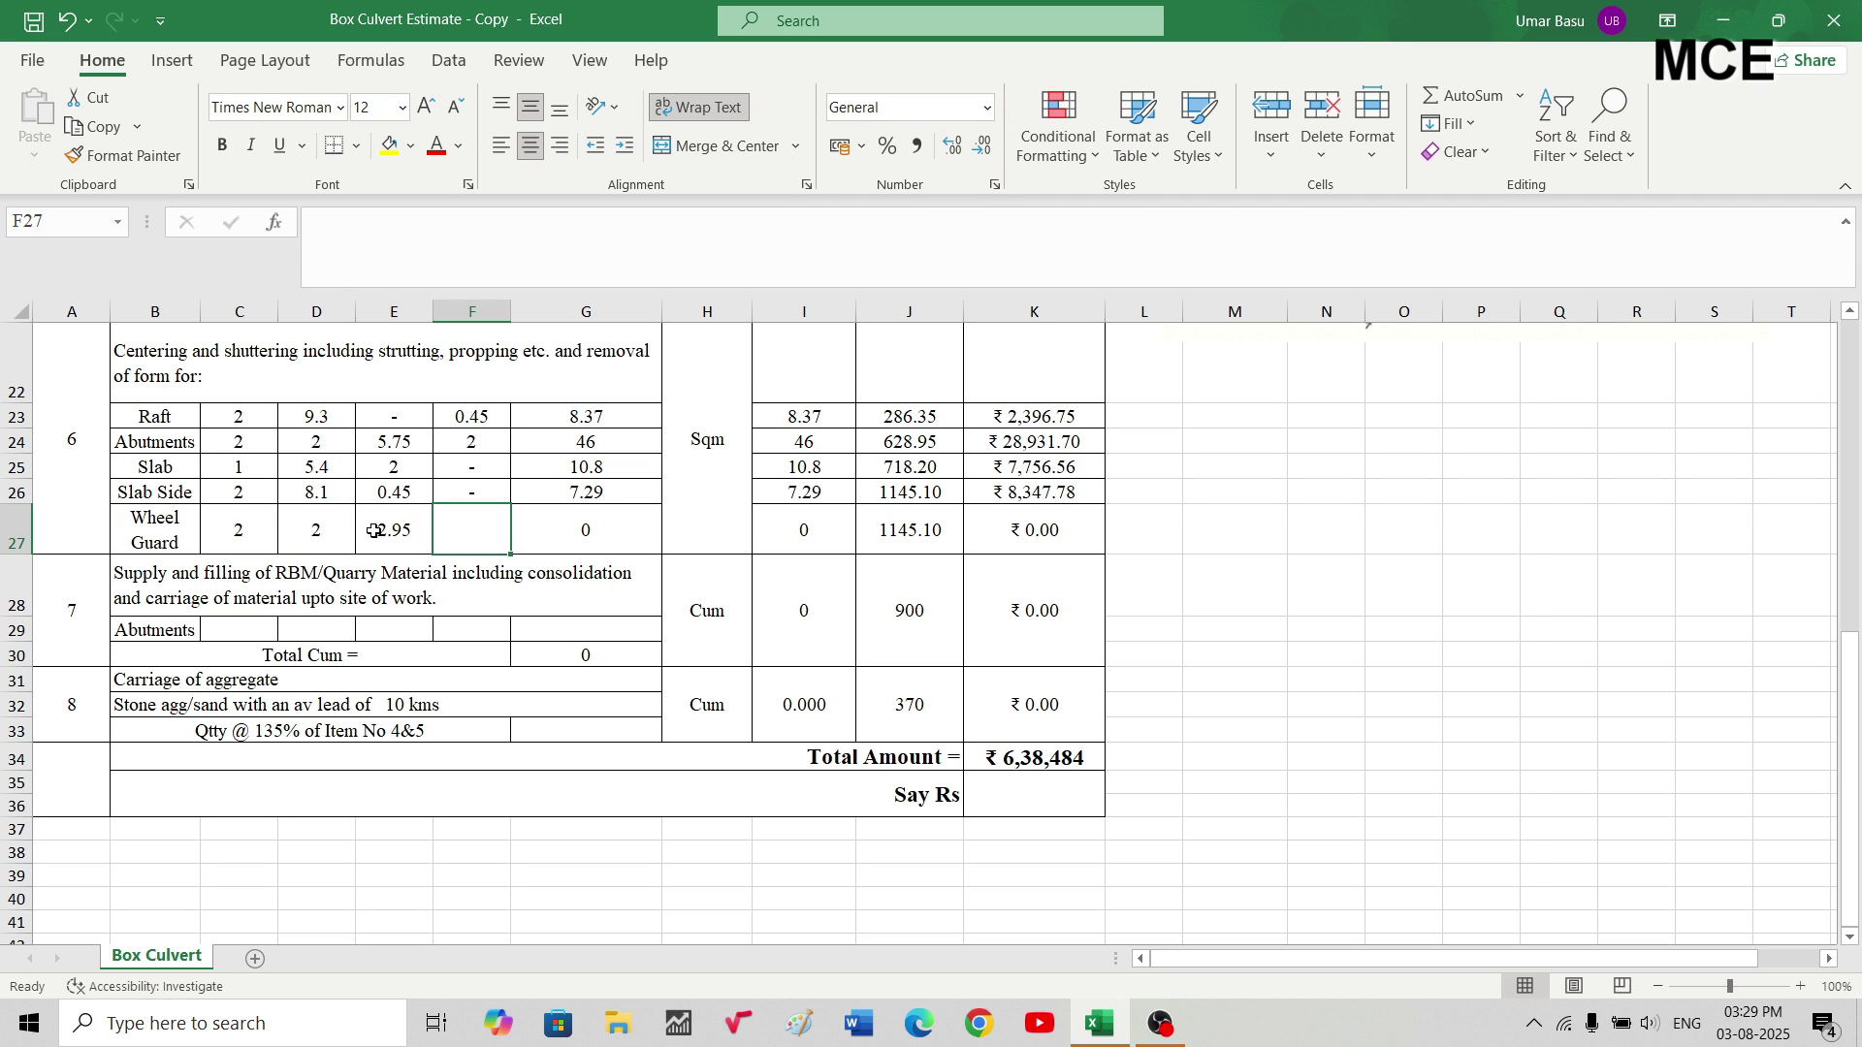
- Review the wheel guard's entries in C27:E27 and enter 0.3 as its shuttering height in F27
{"action": "left_click", "coordinate": [246, 538]}
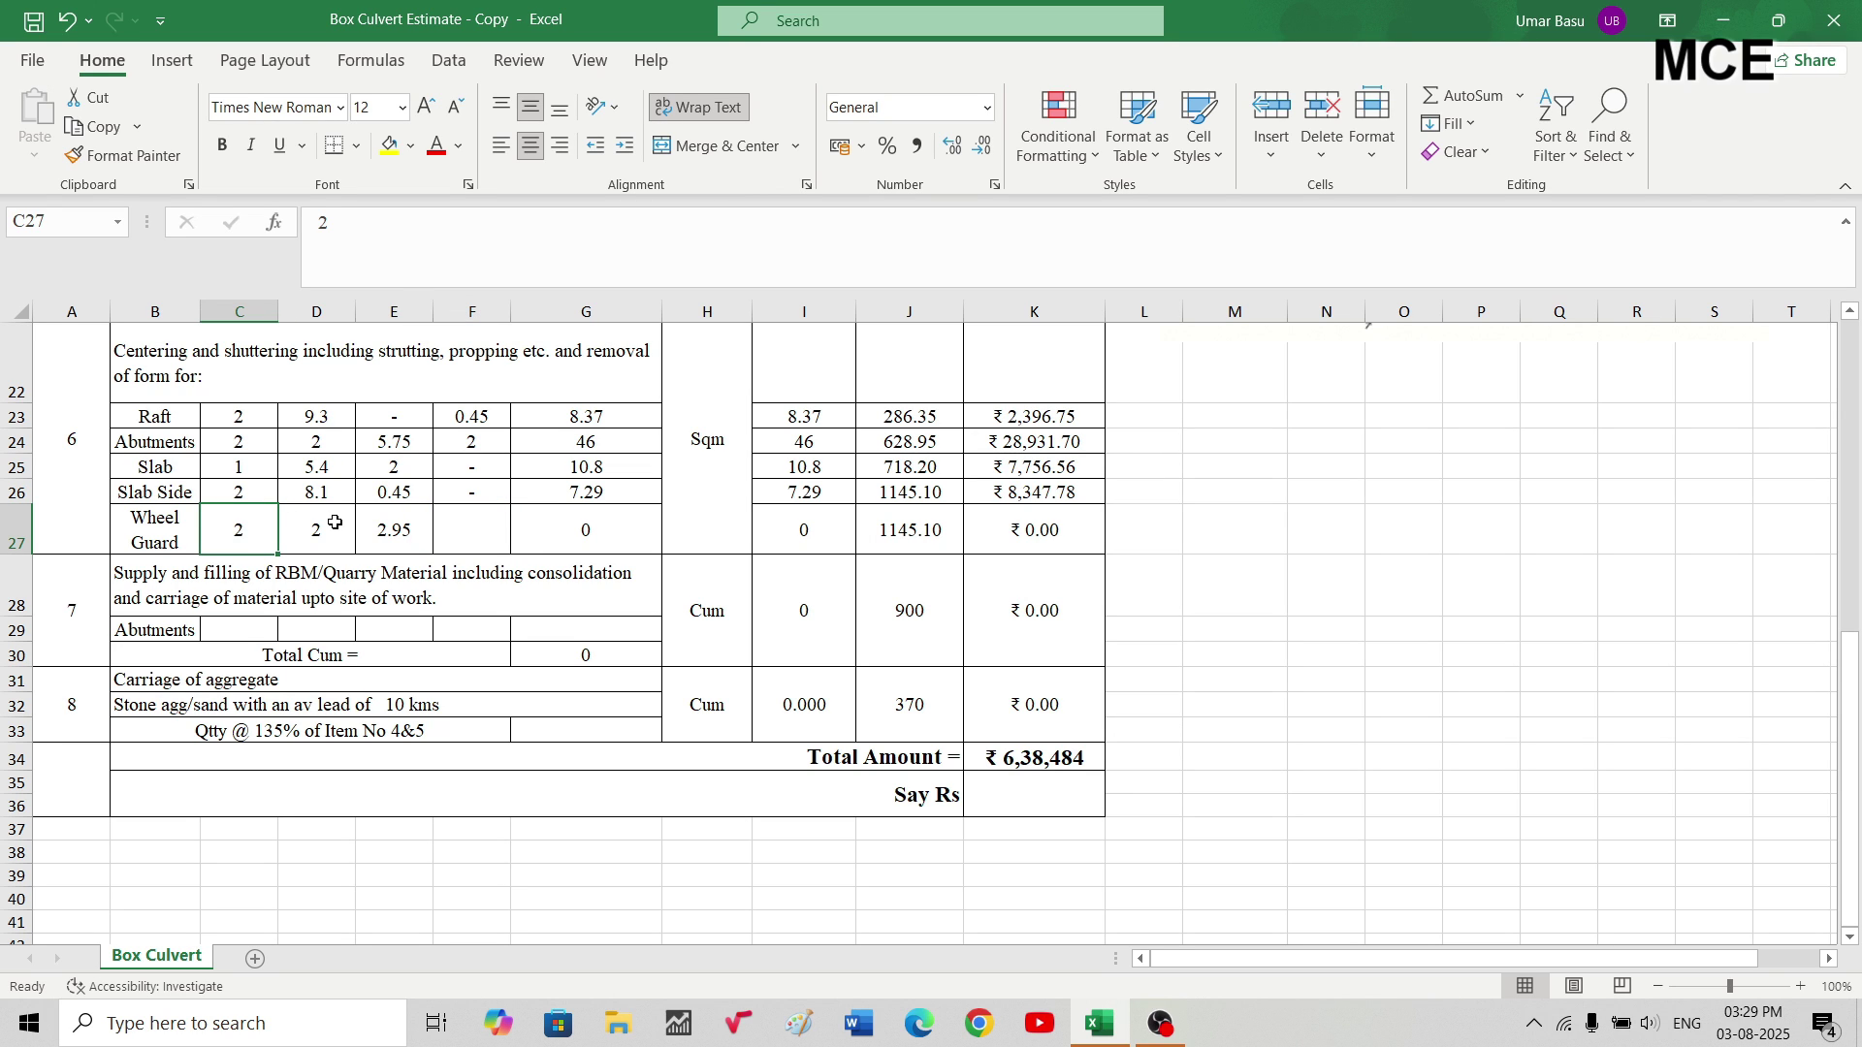
{"action": "left_click_drag", "start_coordinate": [335, 522], "coordinate": [400, 534]}
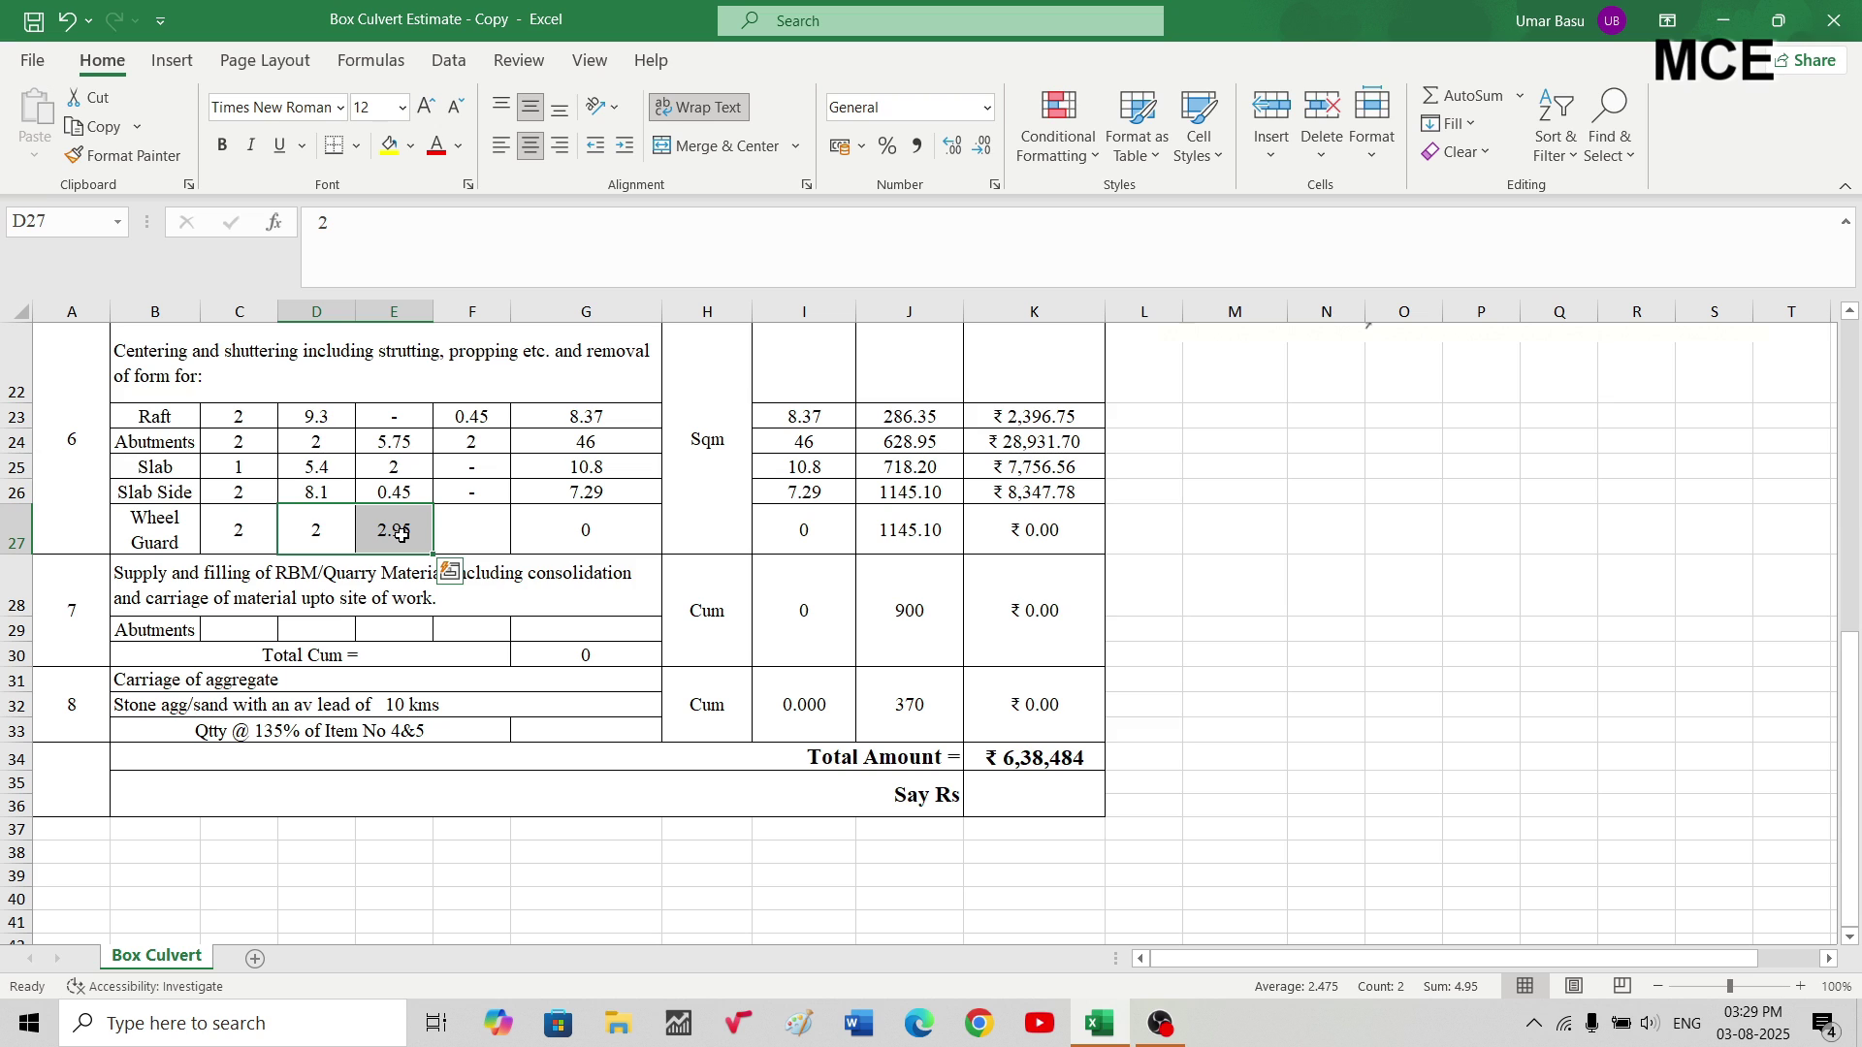
{"action": "left_click", "coordinate": [461, 537]}
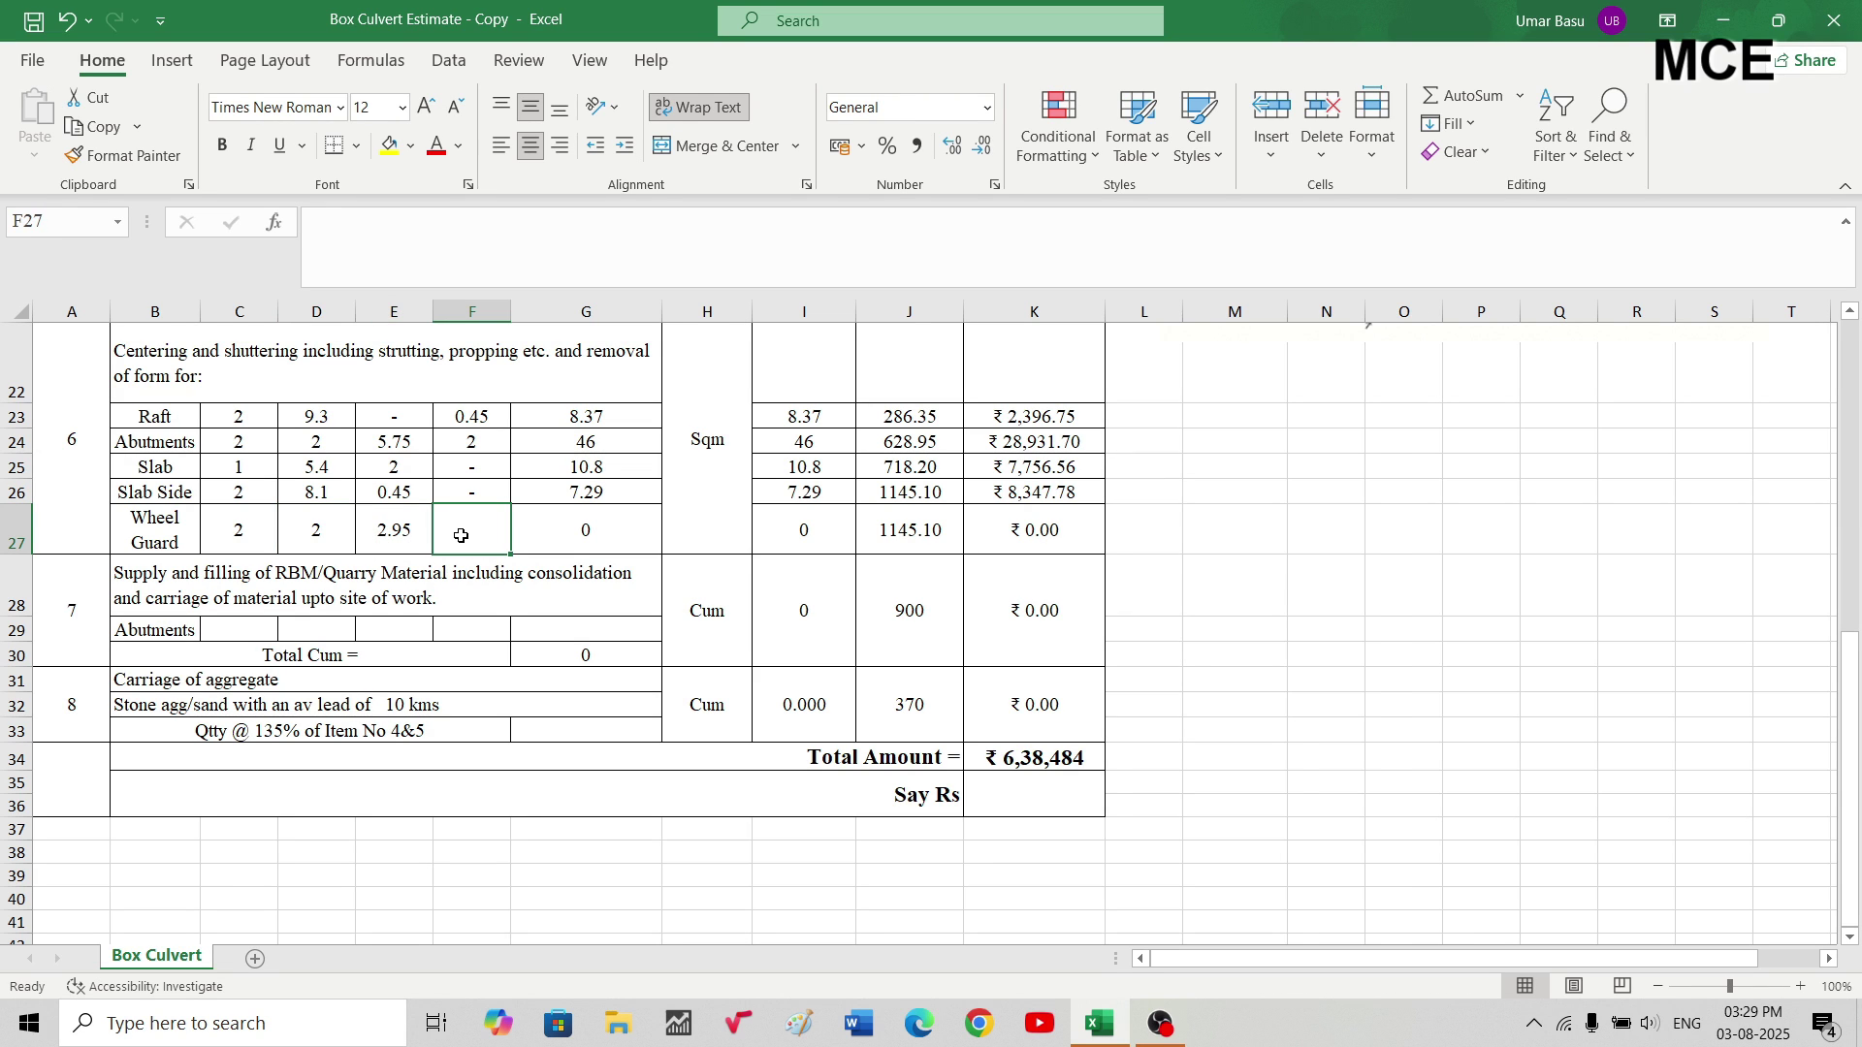
{"action": "type", "text": "0.3"}
{"action": "key", "text": "Tab"}
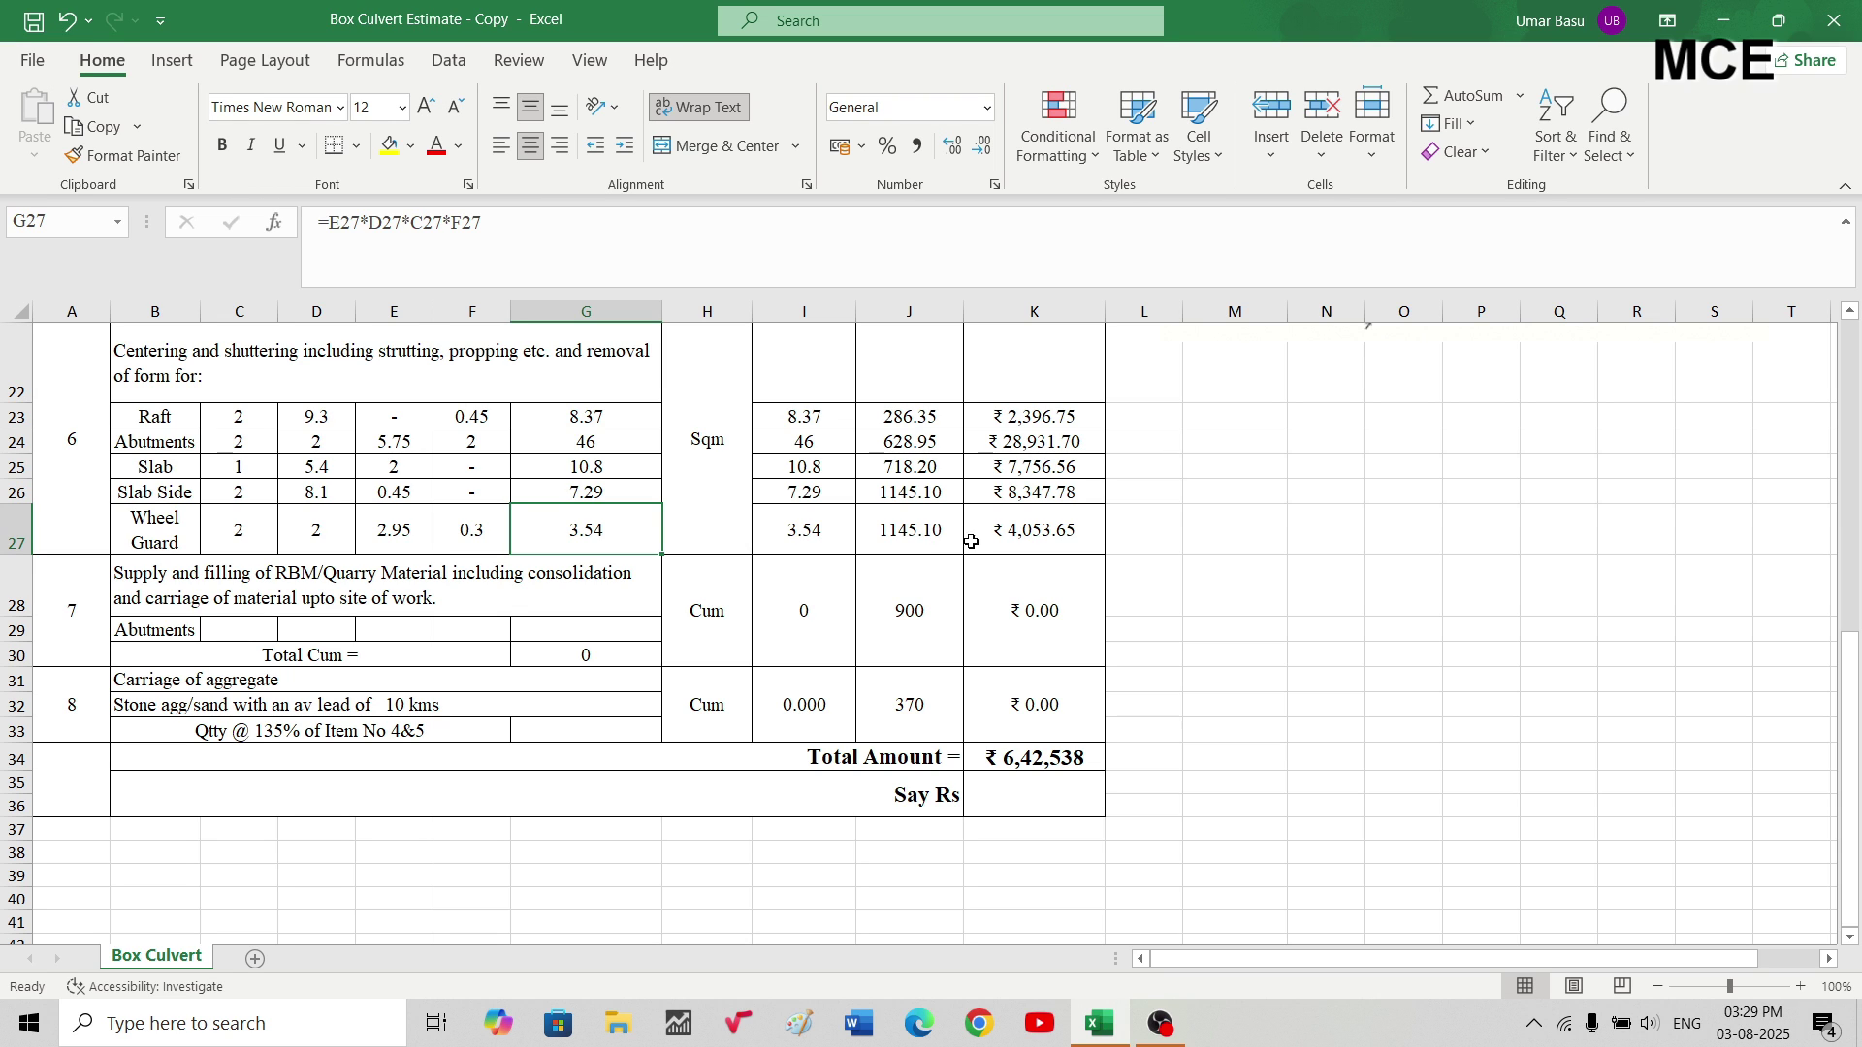
- Check the wheel guard's shuttering amount formula in K27
{"action": "left_click", "coordinate": [1039, 535]}
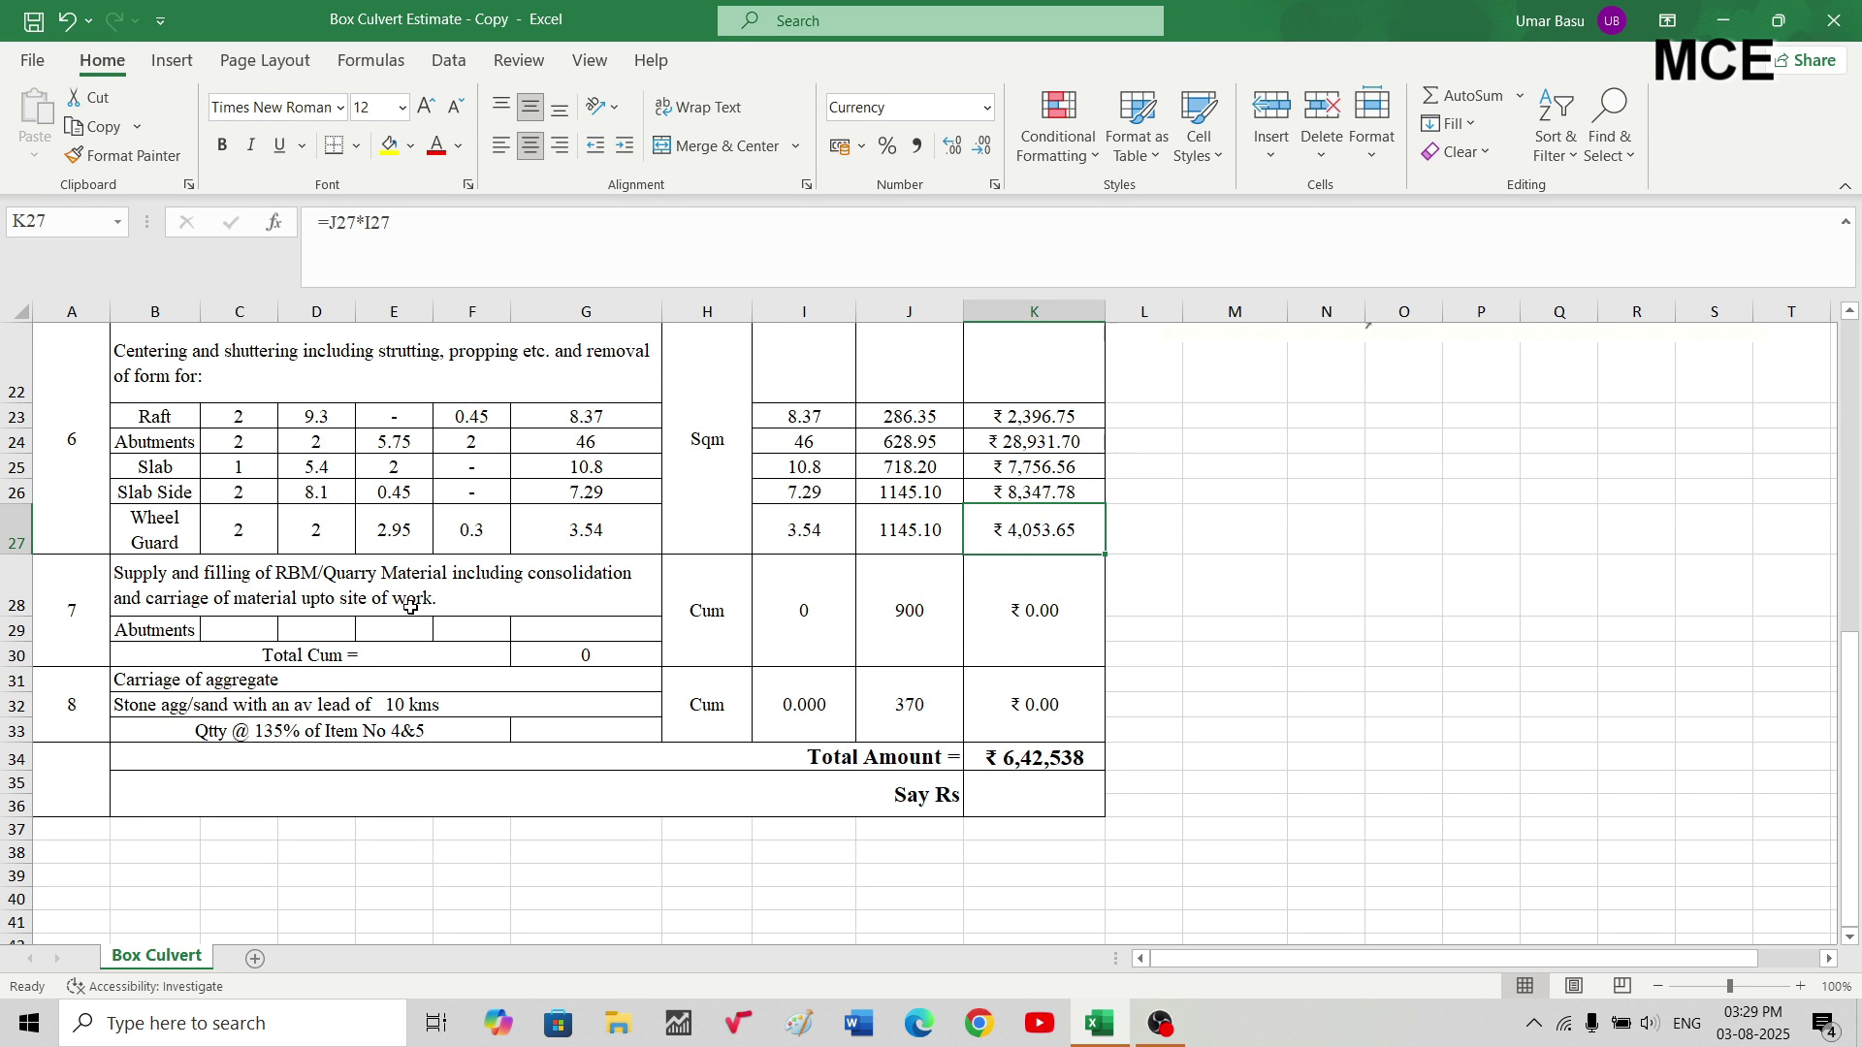
{"action": "scroll", "coordinate": [561, 654], "scroll_direction": "up", "scroll_amount": 1}
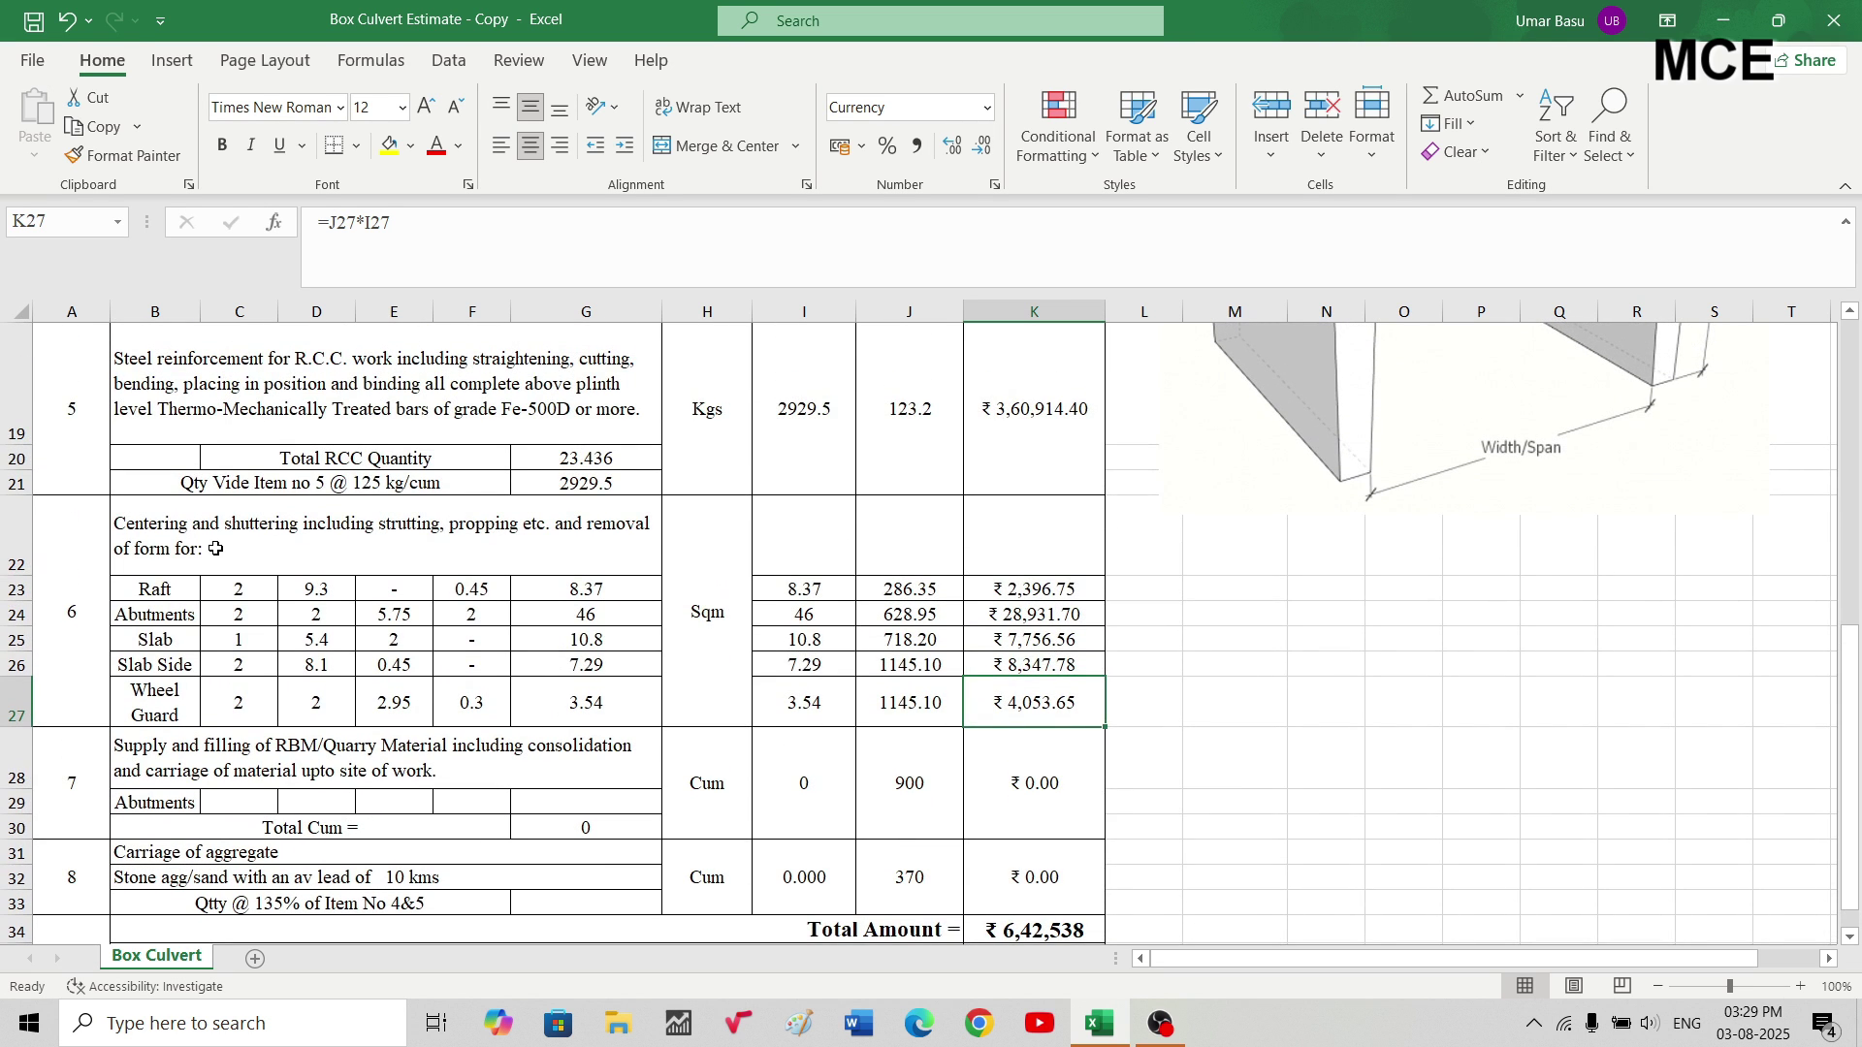
{"action": "scroll", "coordinate": [215, 548], "scroll_direction": "down", "scroll_amount": 1}
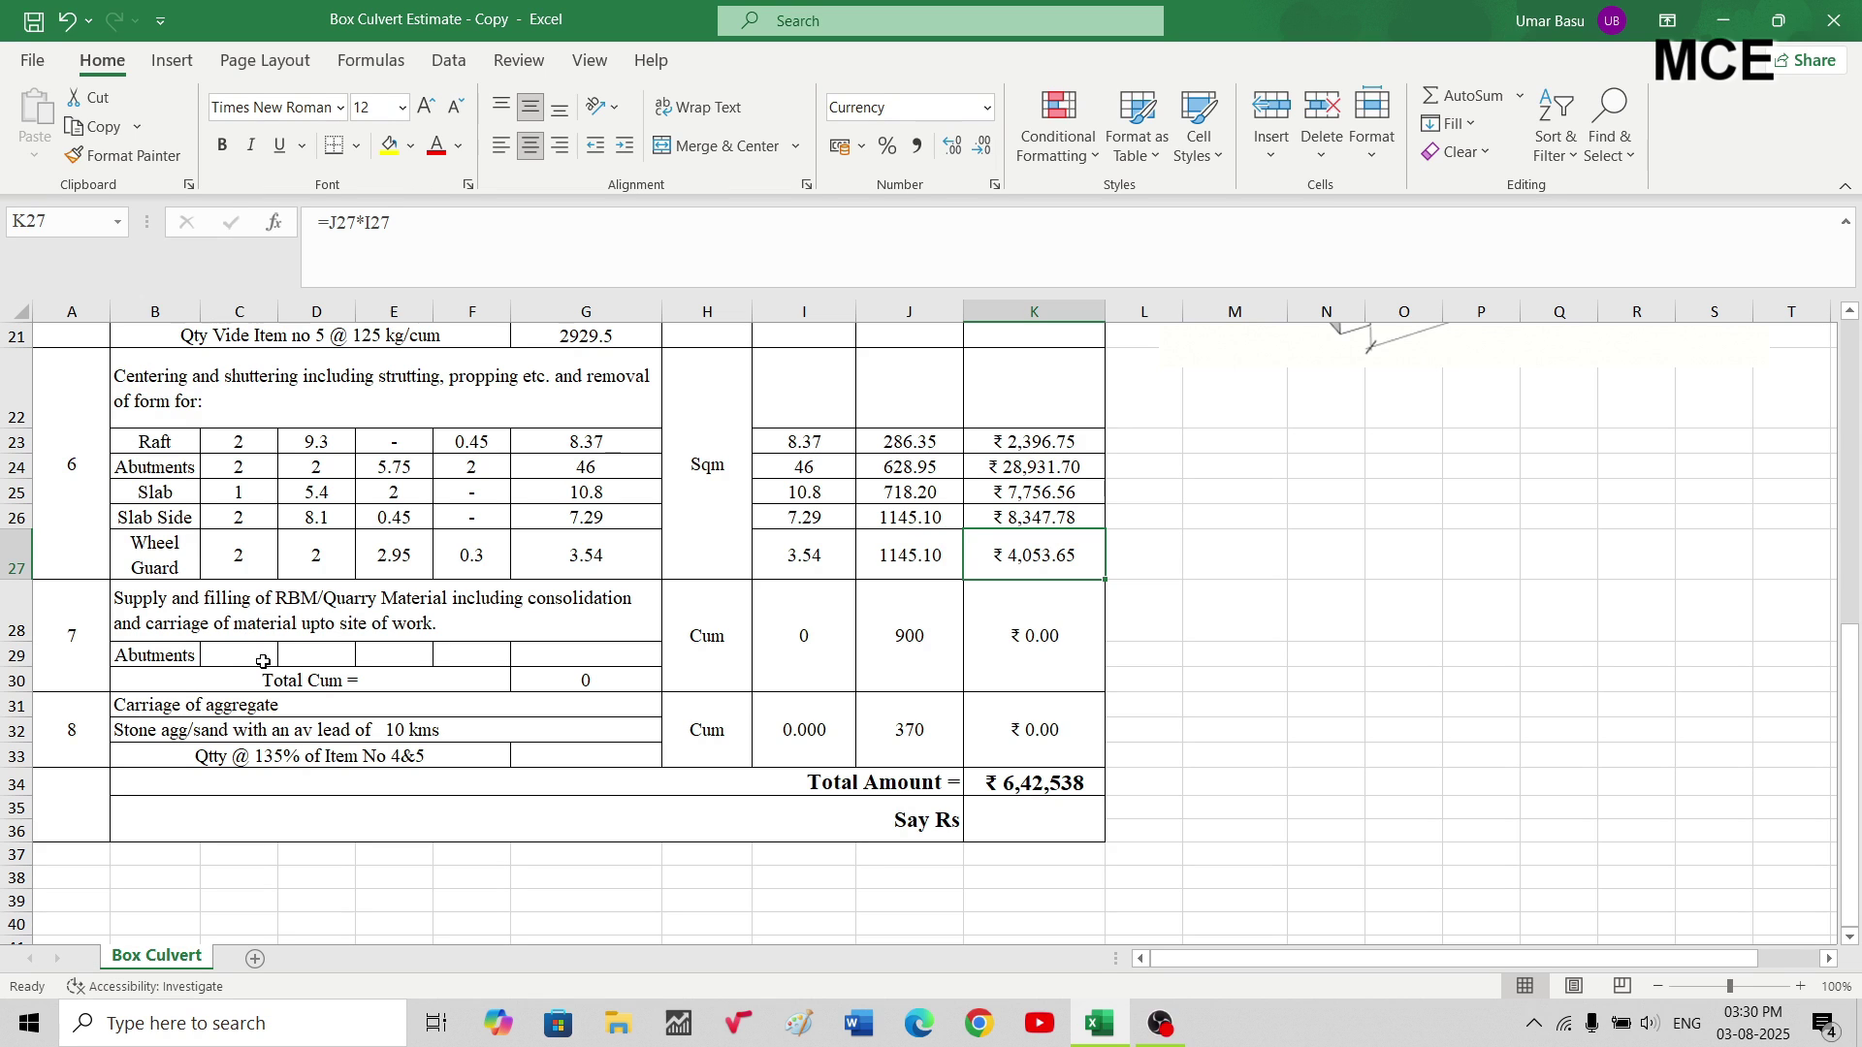
- Enter 2, 6 and 0.9 in the abutments row of the RBM/quarry filling item, C29:E29
{"action": "left_click", "coordinate": [254, 659]}
{"action": "type", "text": "2"}
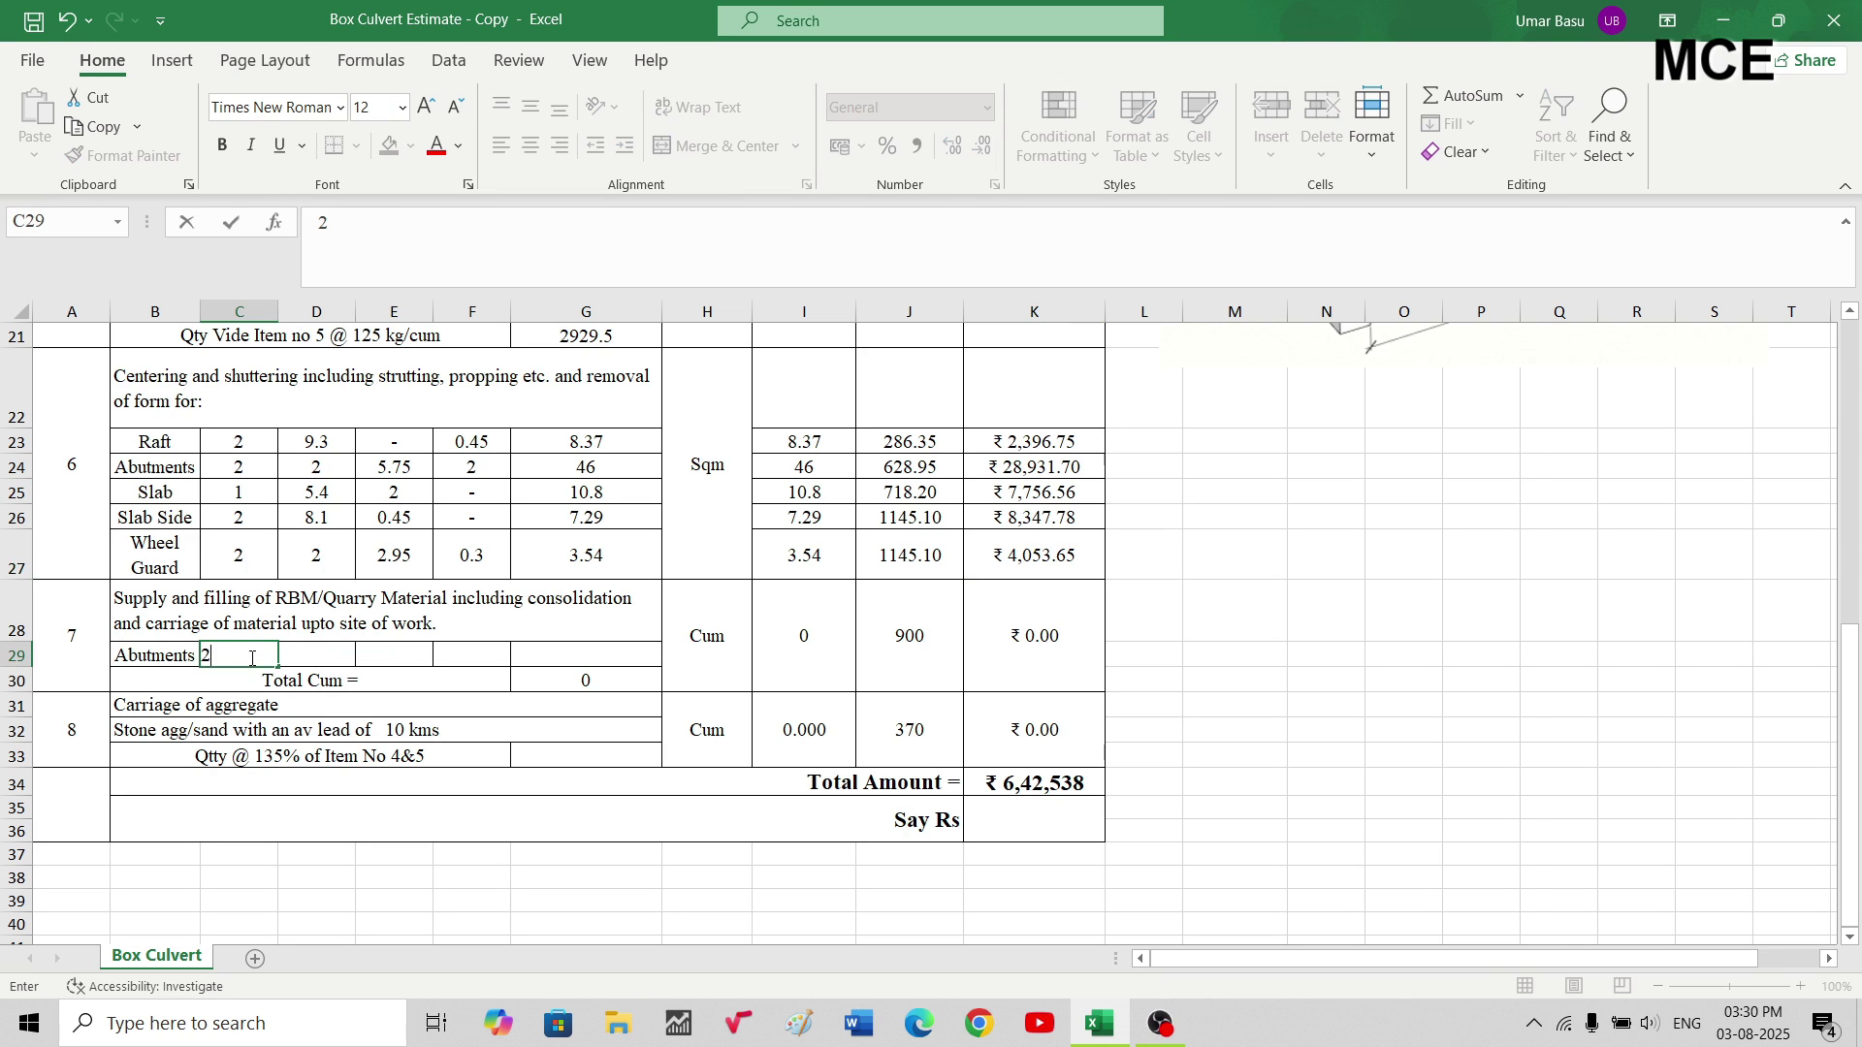
{"action": "key", "text": "Tab"}
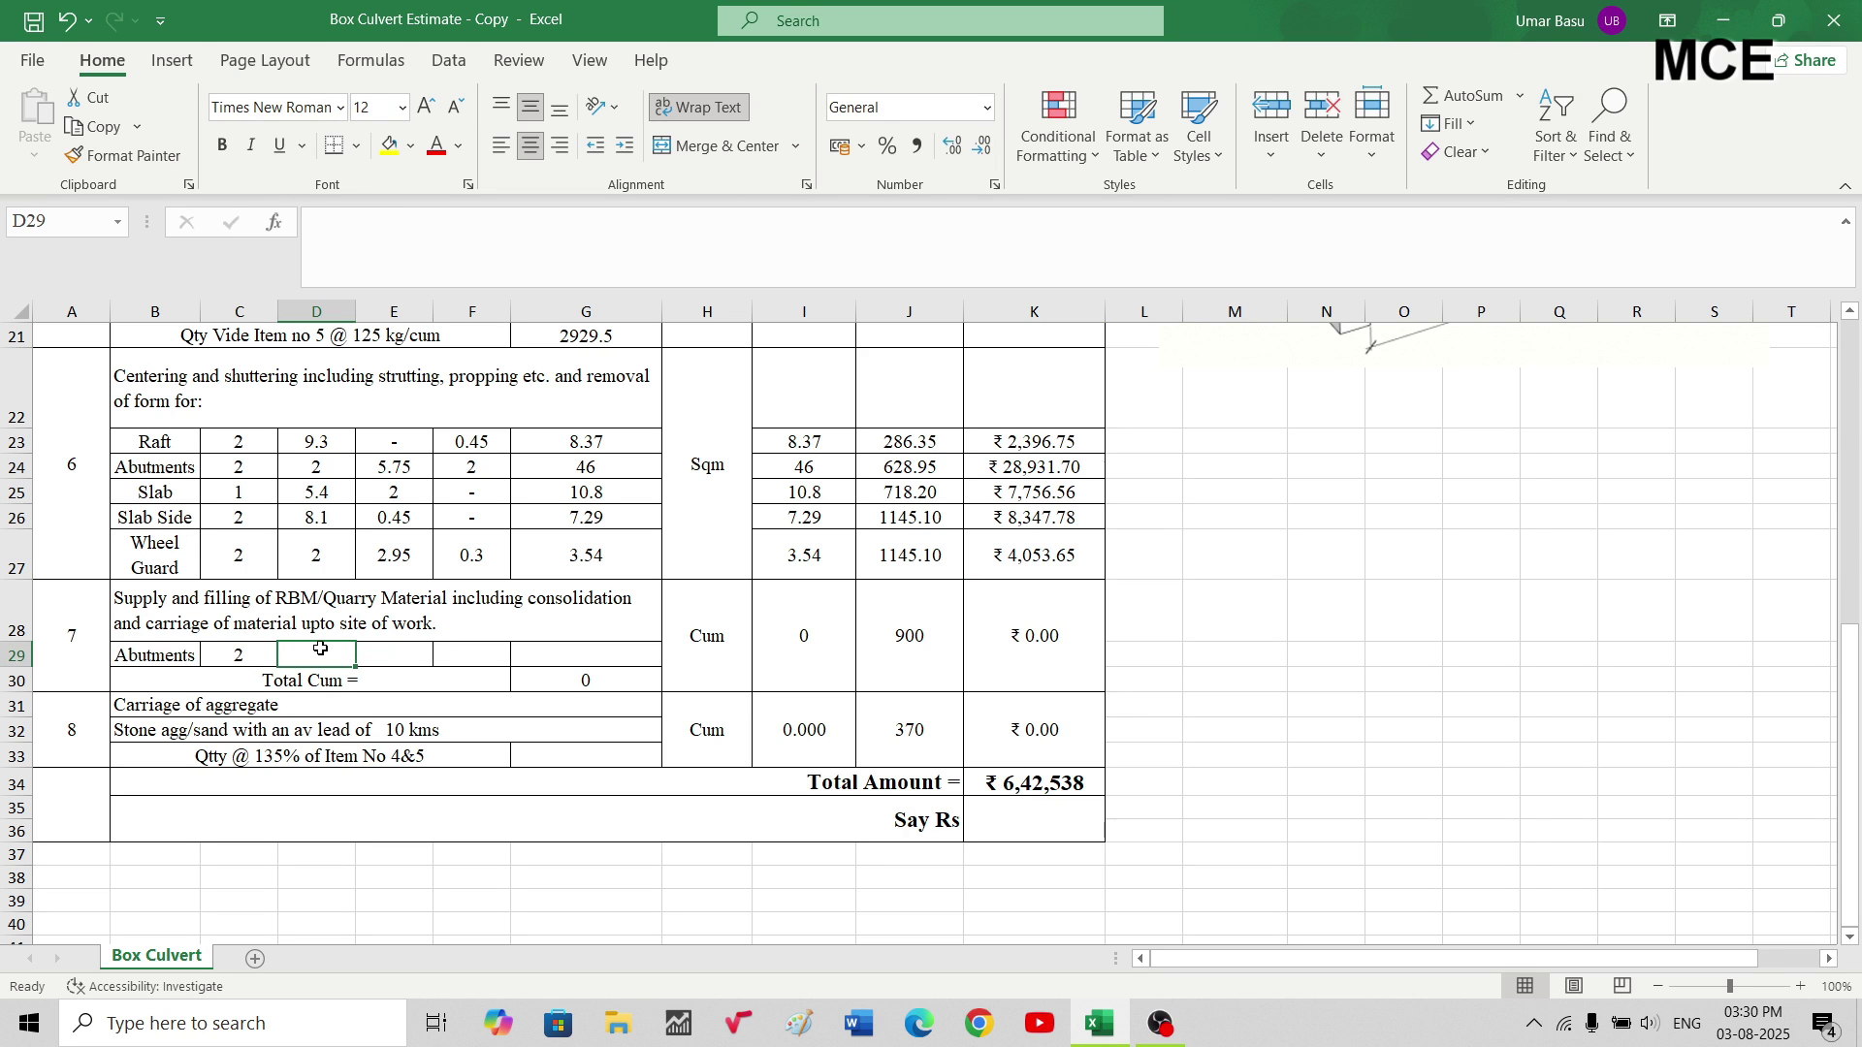
{"action": "type", "text": "6"}
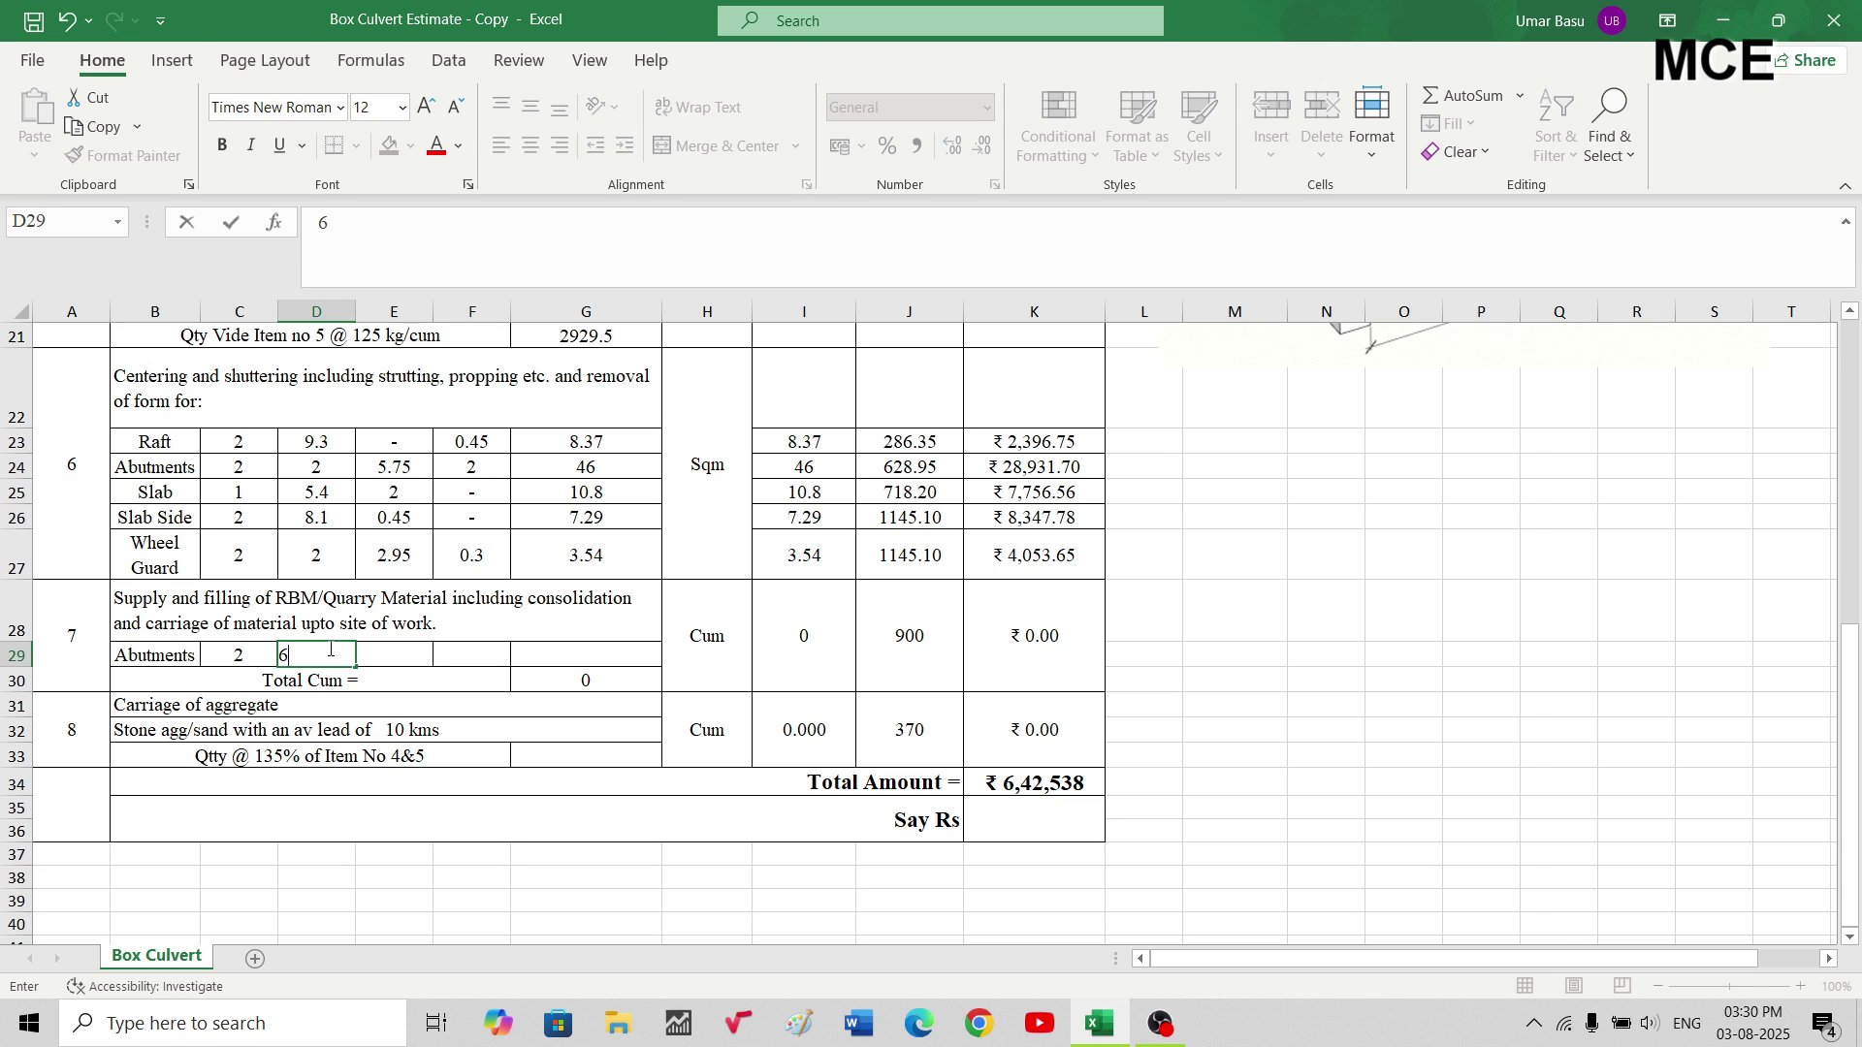
{"action": "key", "text": "Tab"}
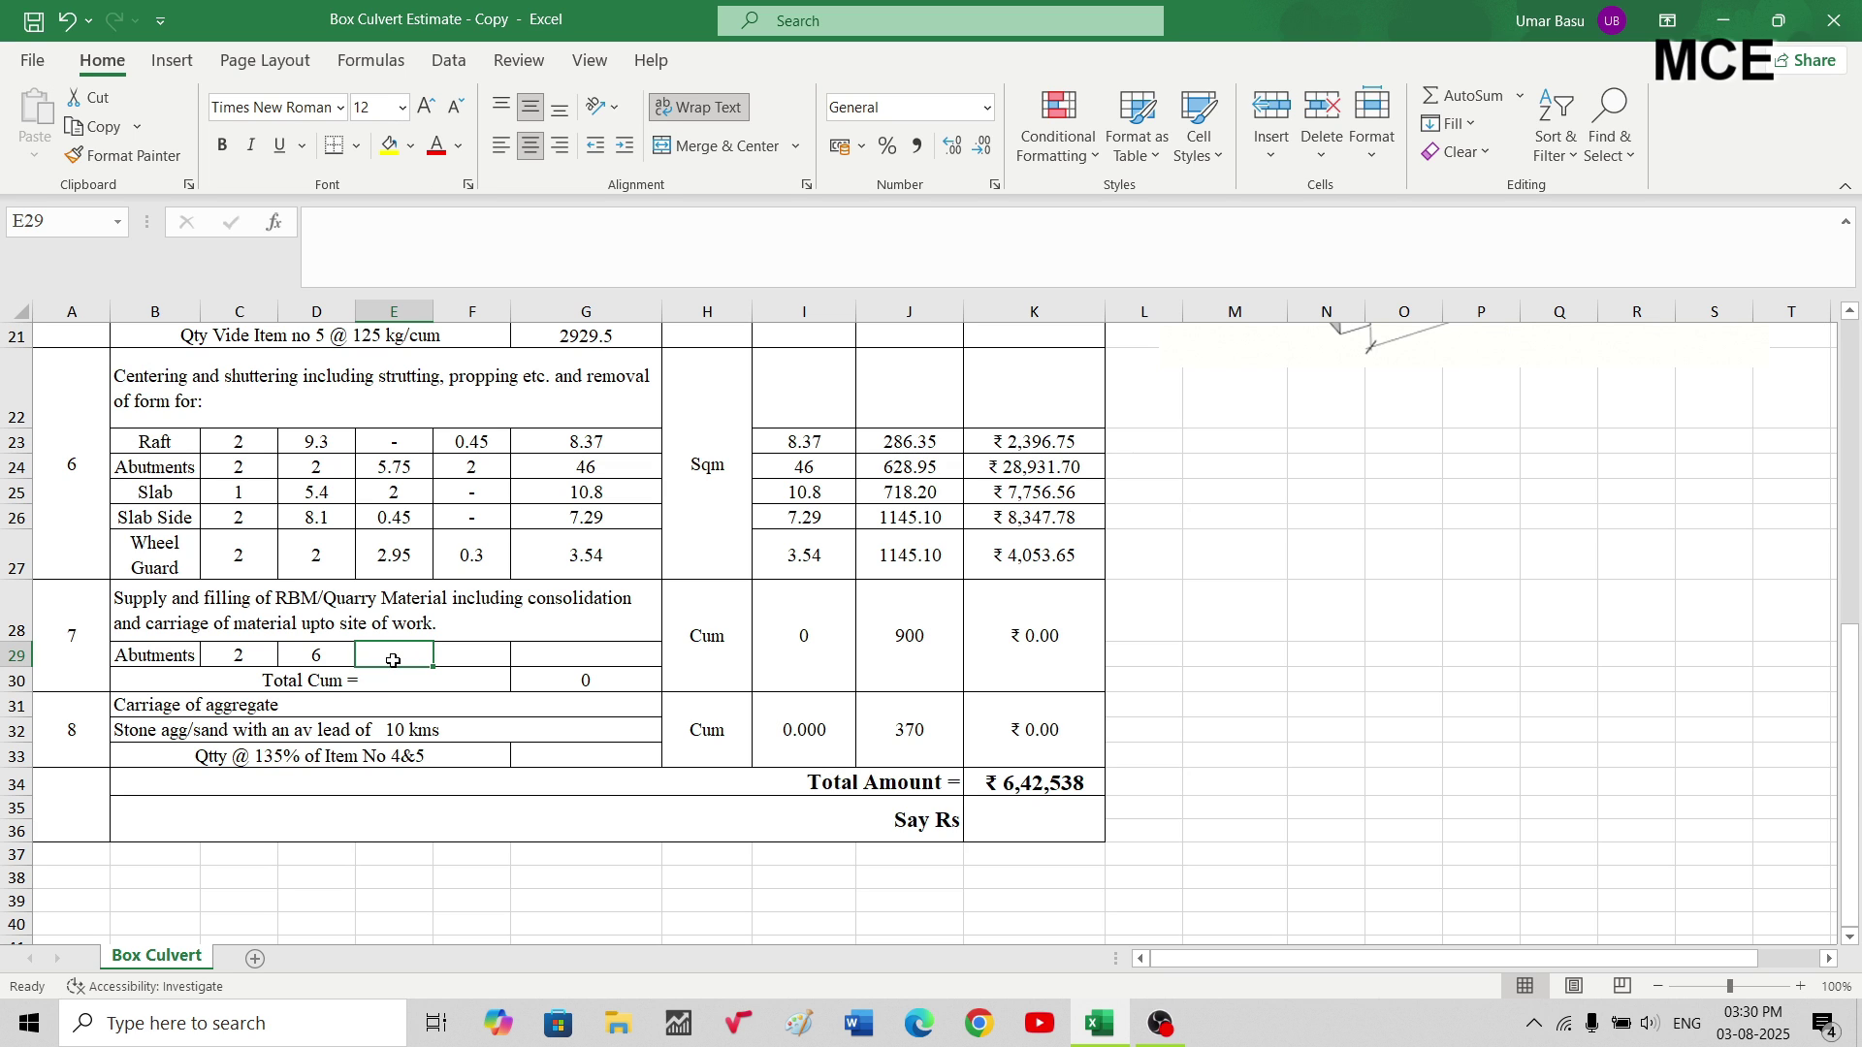
{"action": "type", "text": "0.9"}
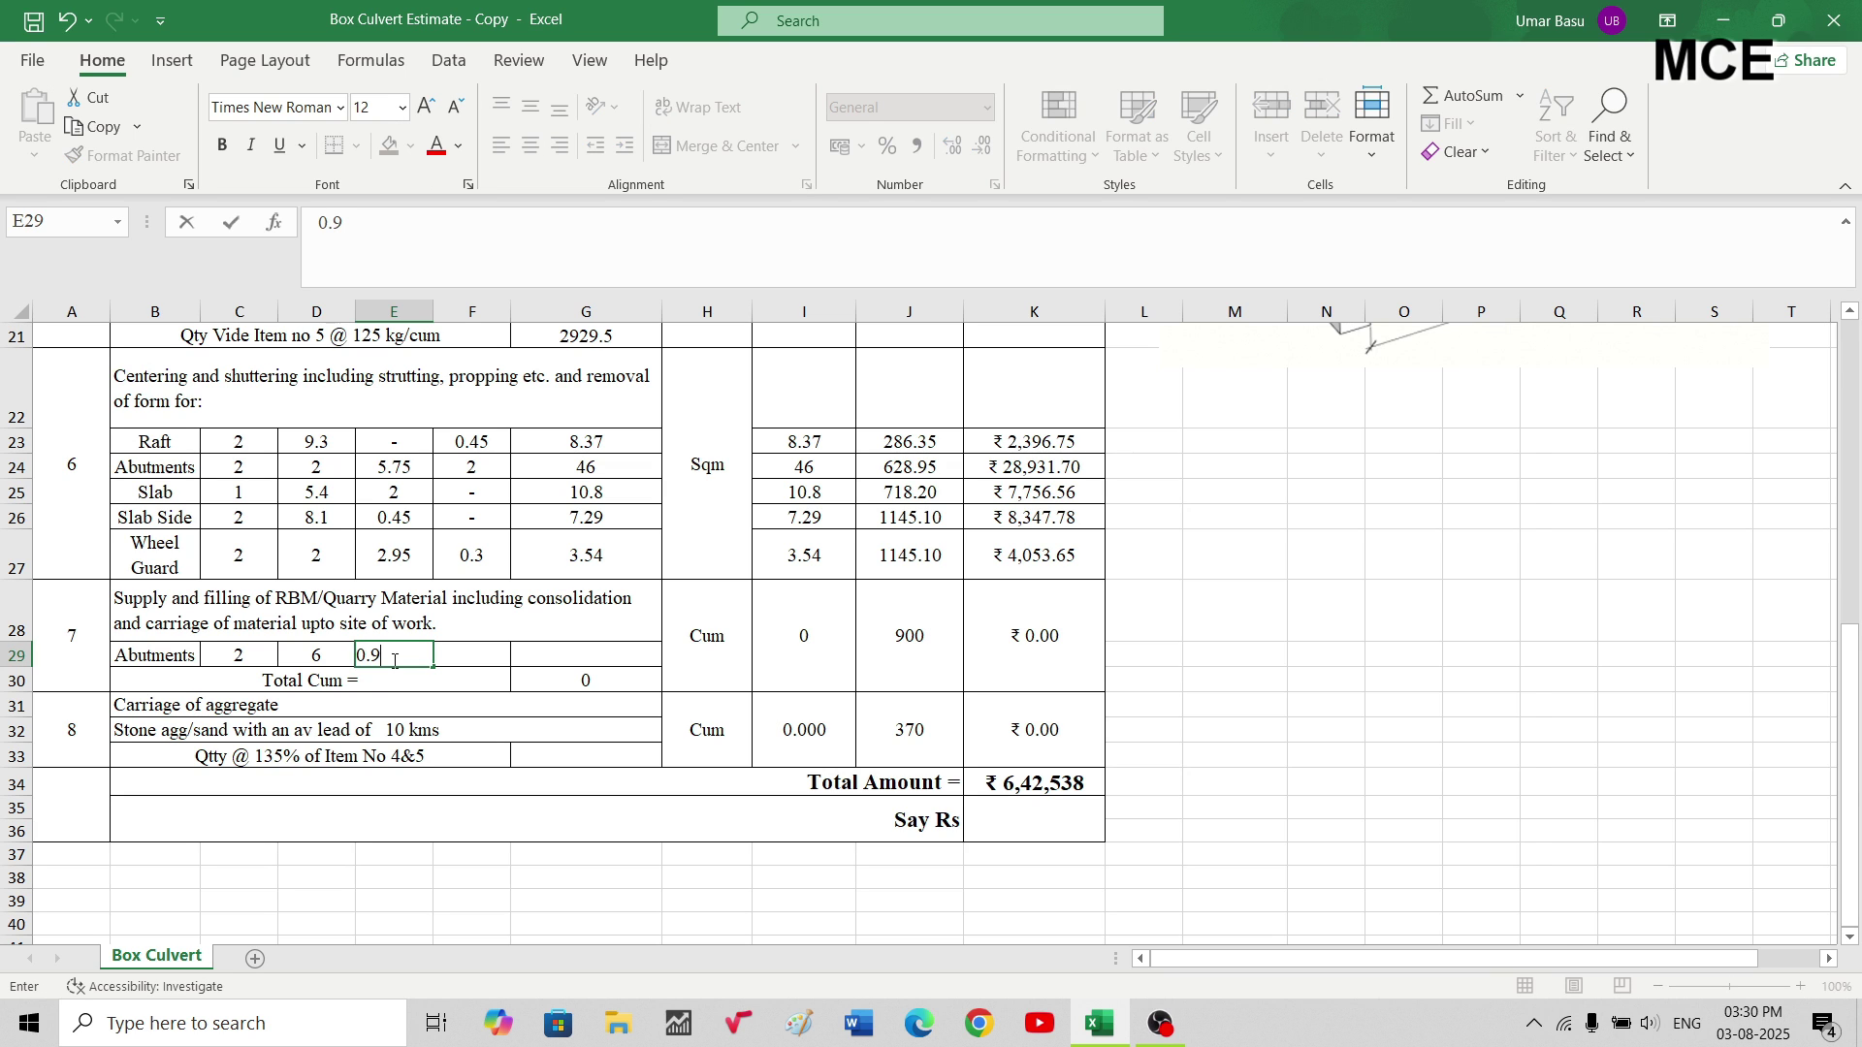
{"action": "key", "text": "Tab"}
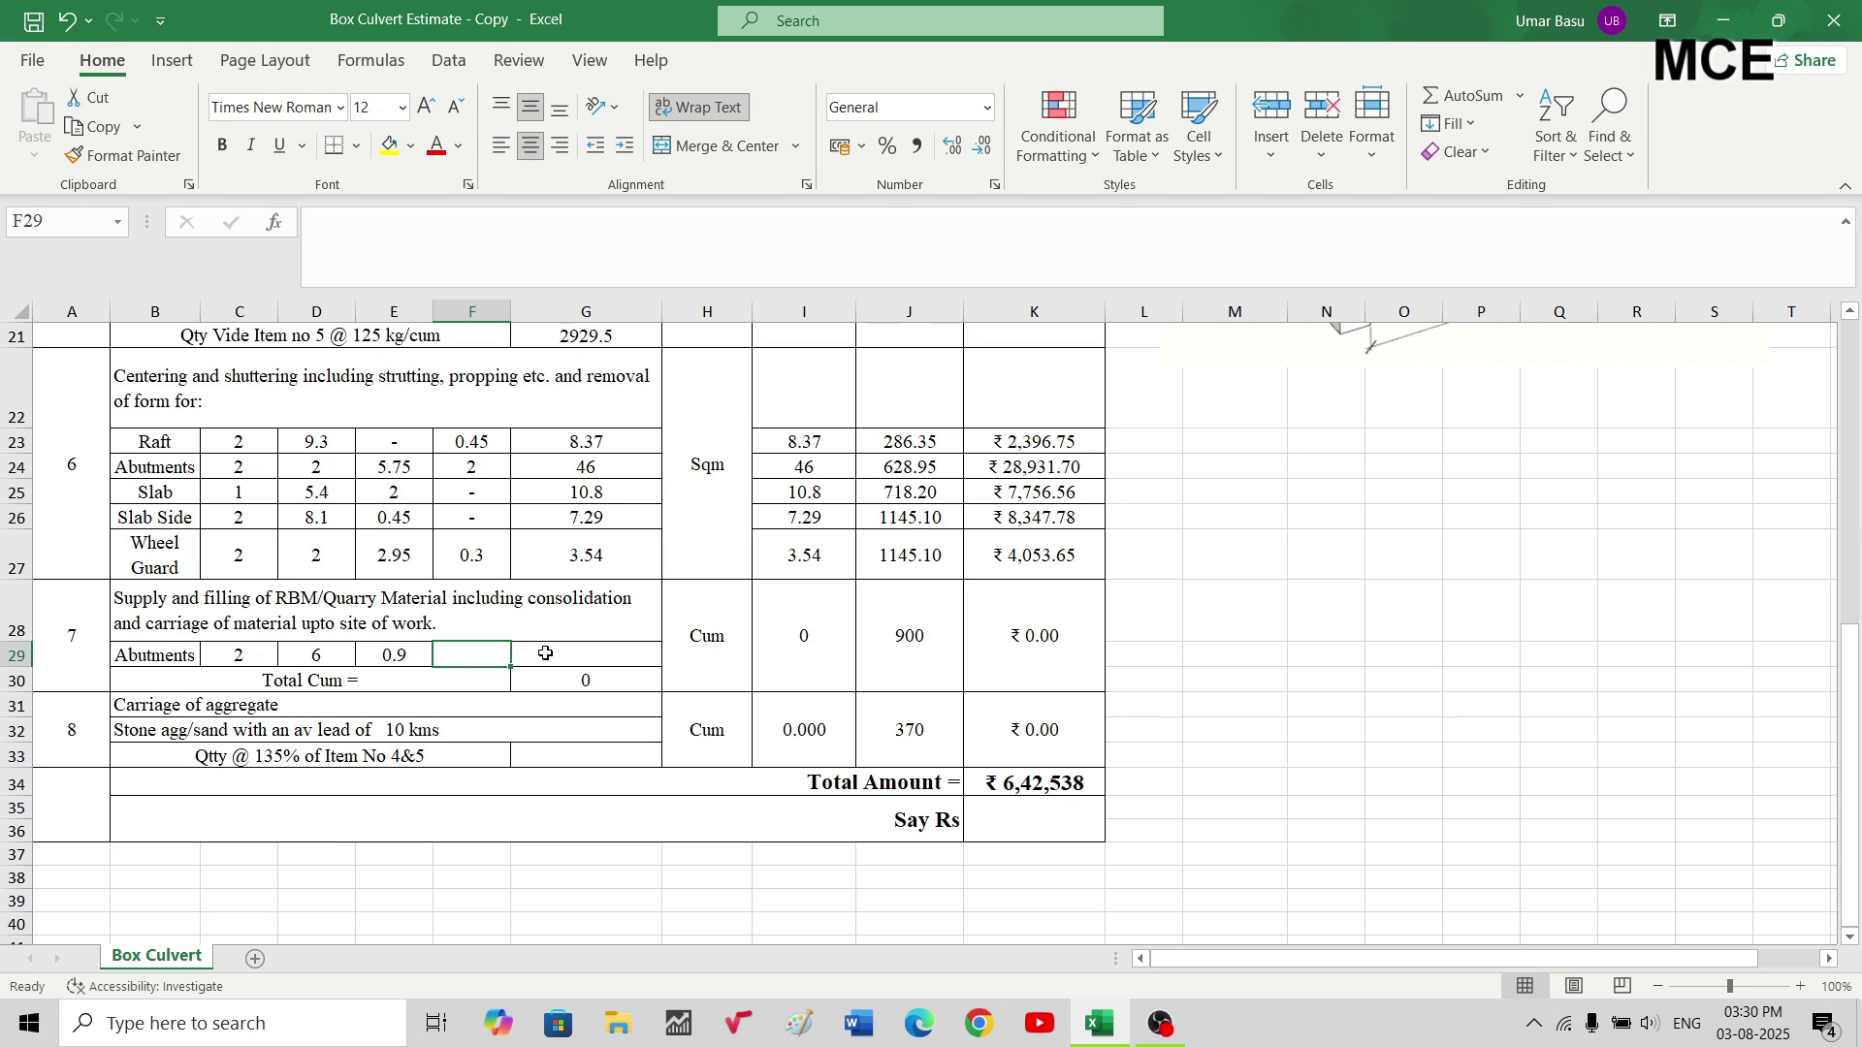
- Review the heights in the culvert cross-section and enter 2.75 as the abutments' filling height in F29
{"action": "scroll", "coordinate": [1324, 757], "scroll_direction": "up", "scroll_amount": 7}
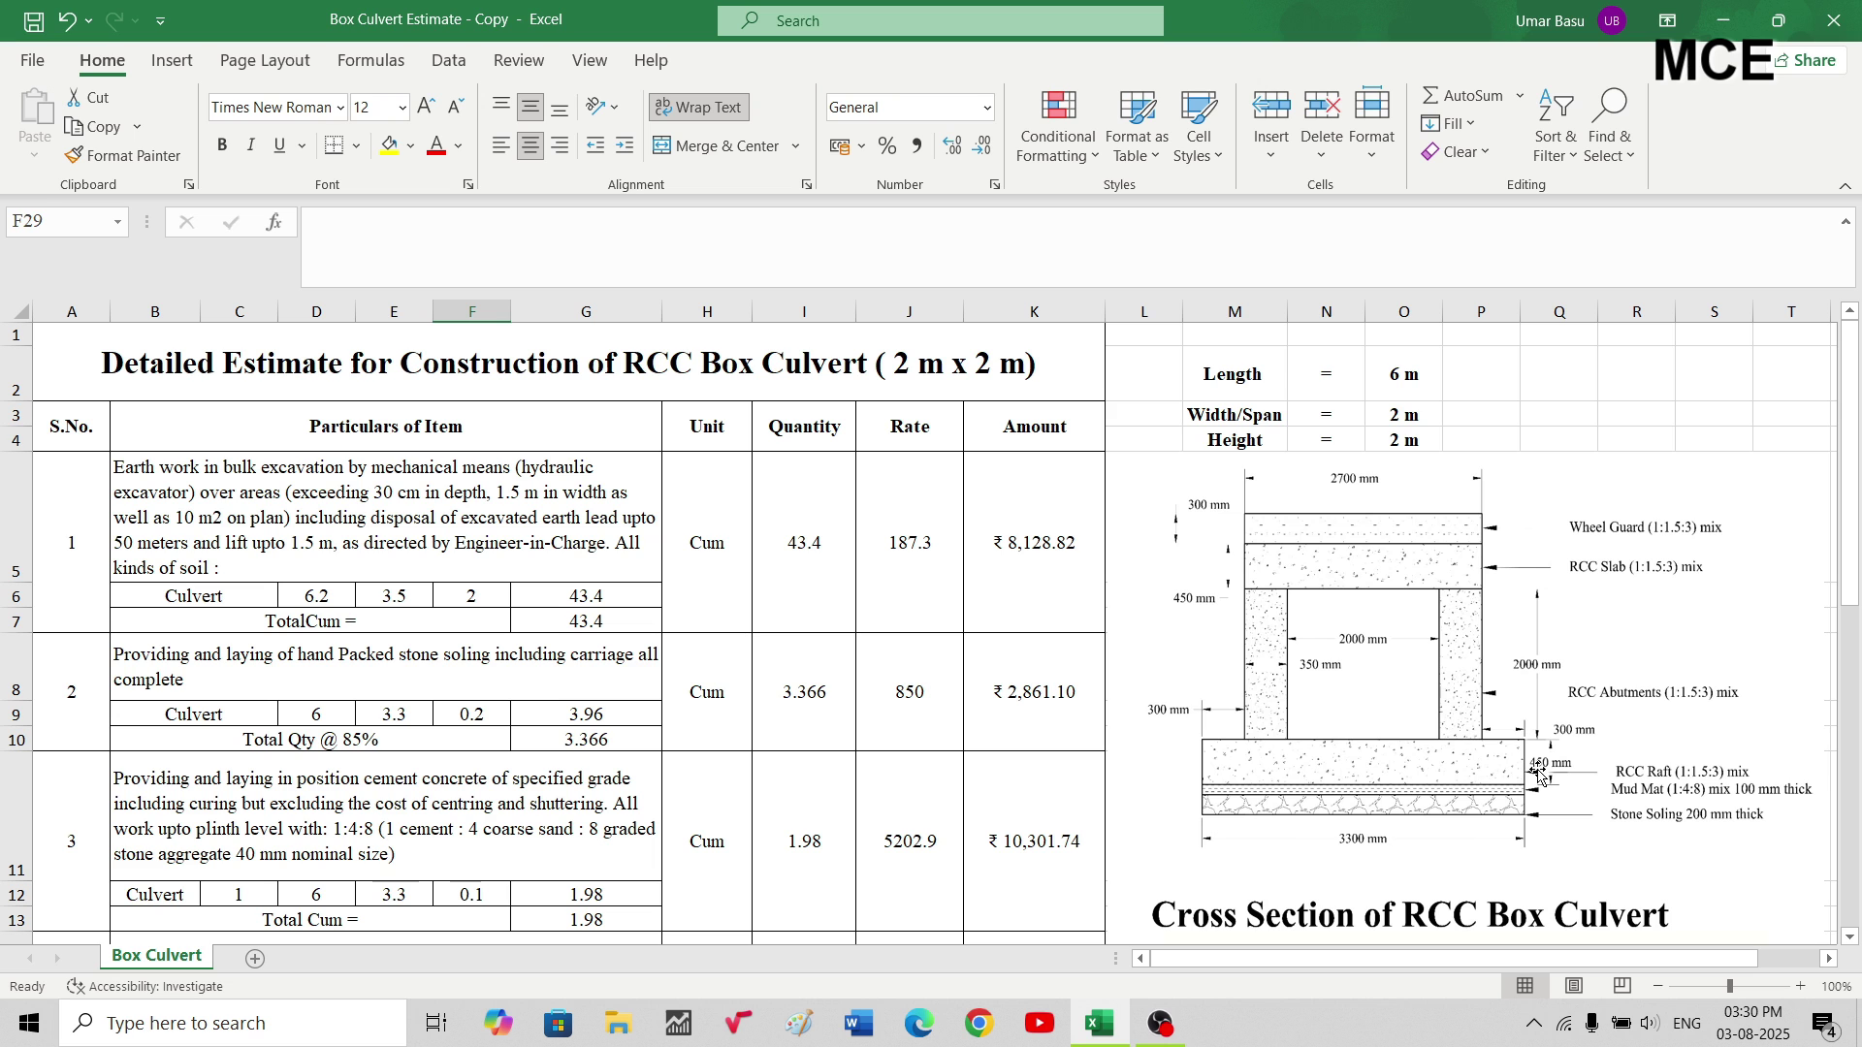
{"action": "scroll", "coordinate": [1538, 775], "scroll_direction": "down", "scroll_amount": 6}
{"action": "scroll", "coordinate": [1538, 775], "scroll_direction": "up", "scroll_amount": 6}
{"action": "scroll", "coordinate": [1591, 793], "scroll_direction": "down", "scroll_amount": 1}
{"action": "scroll", "coordinate": [1591, 793], "scroll_direction": "down", "scroll_amount": 3}
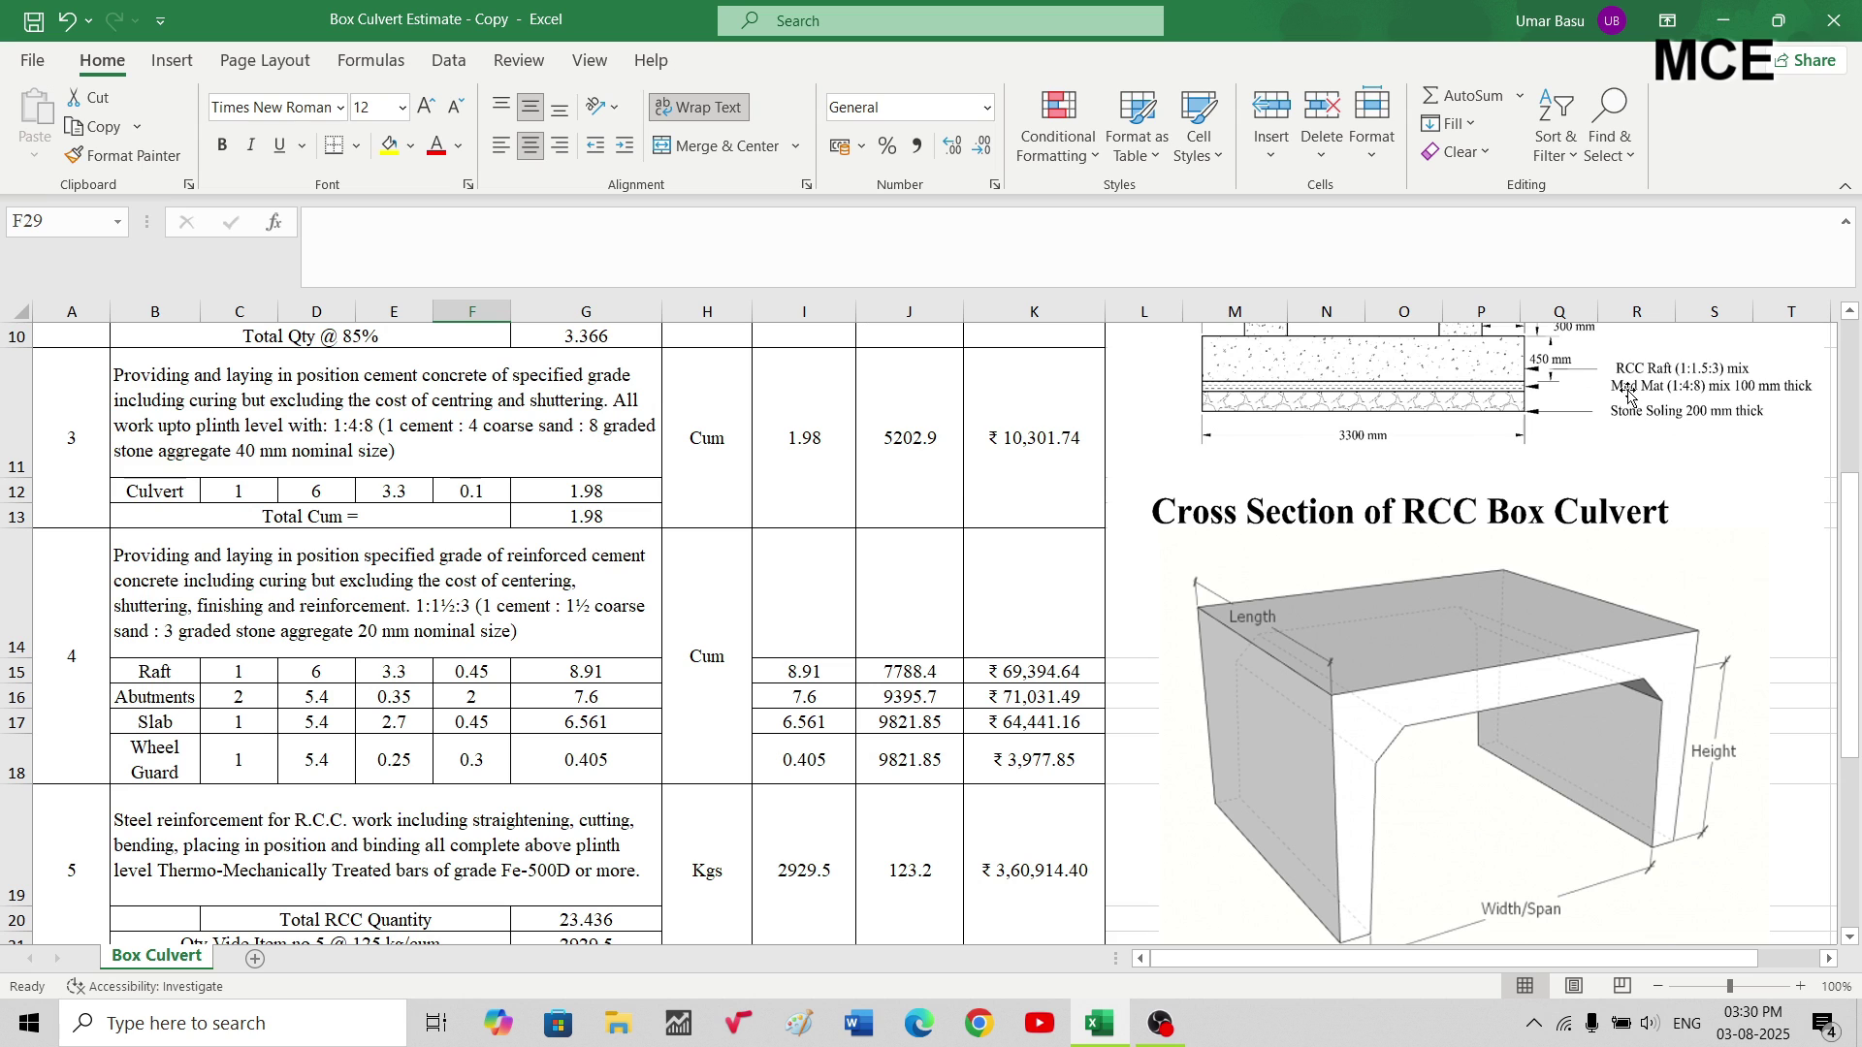
{"action": "scroll", "coordinate": [1560, 374], "scroll_direction": "up", "scroll_amount": 2}
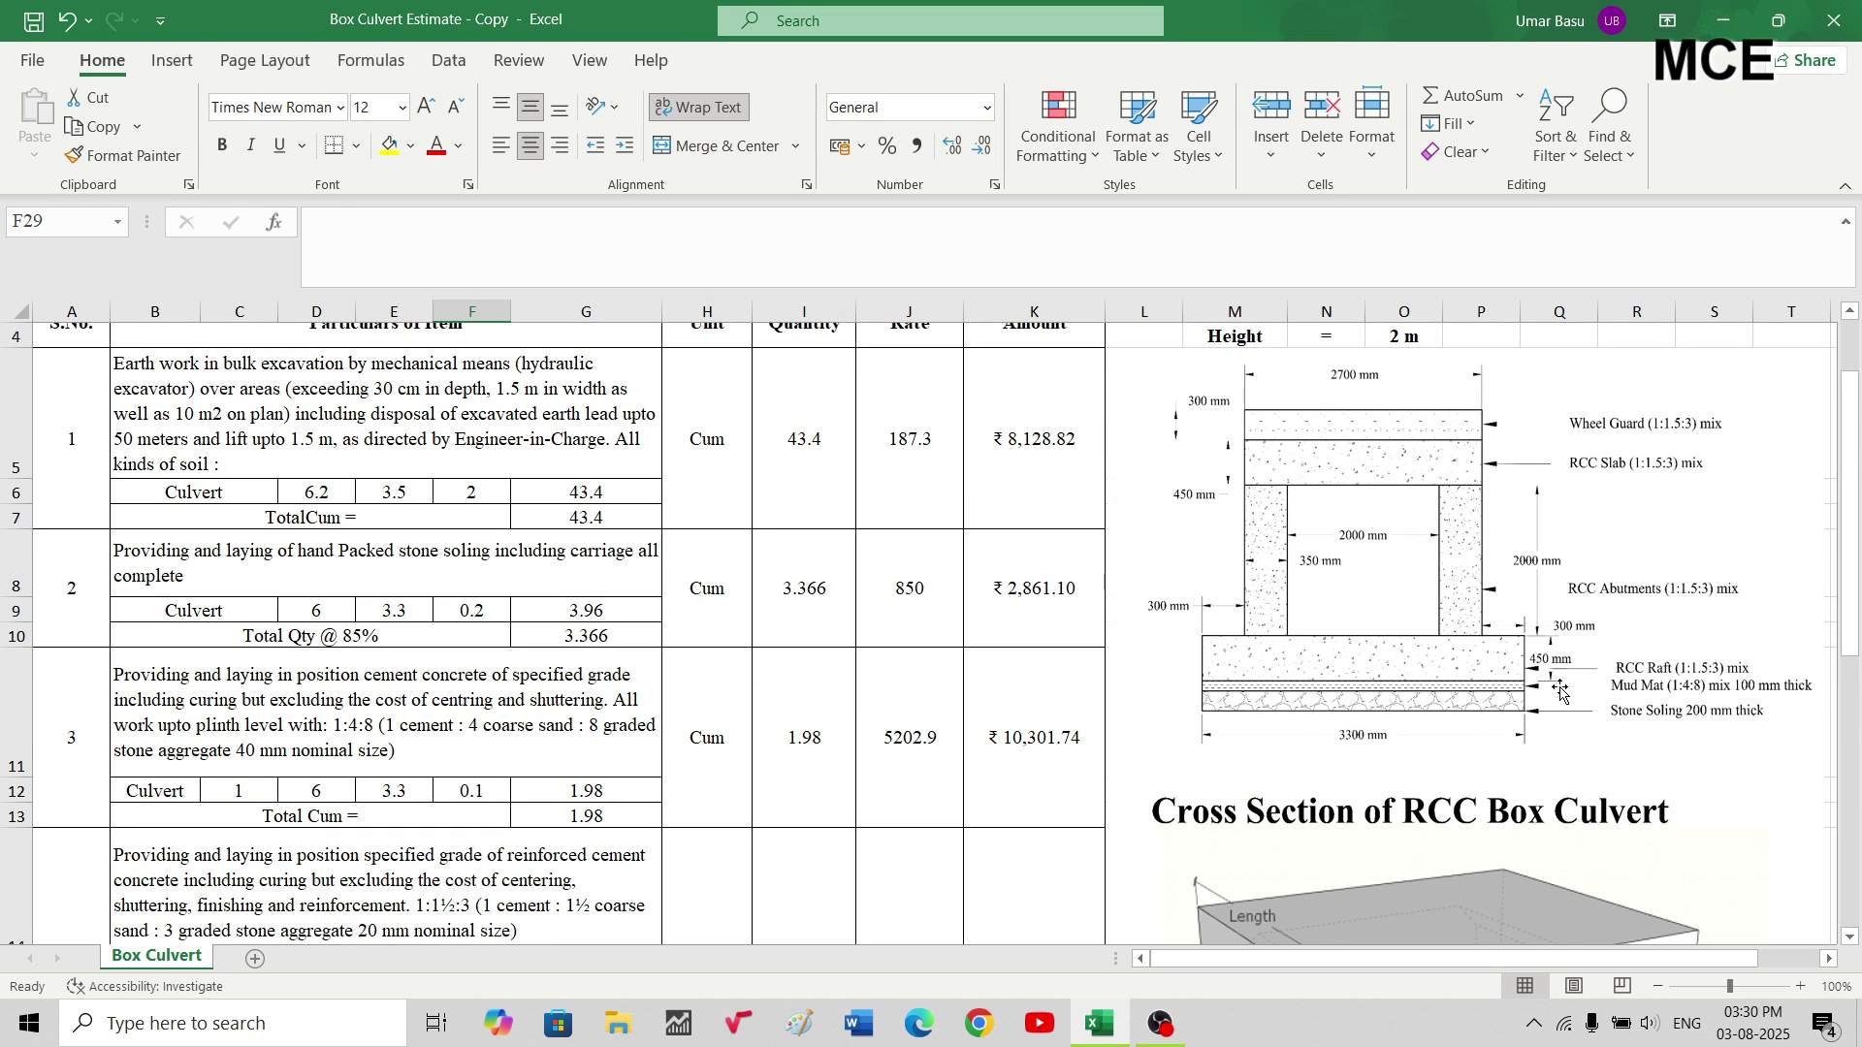
{"action": "scroll", "coordinate": [1562, 710], "scroll_direction": "down", "scroll_amount": 8}
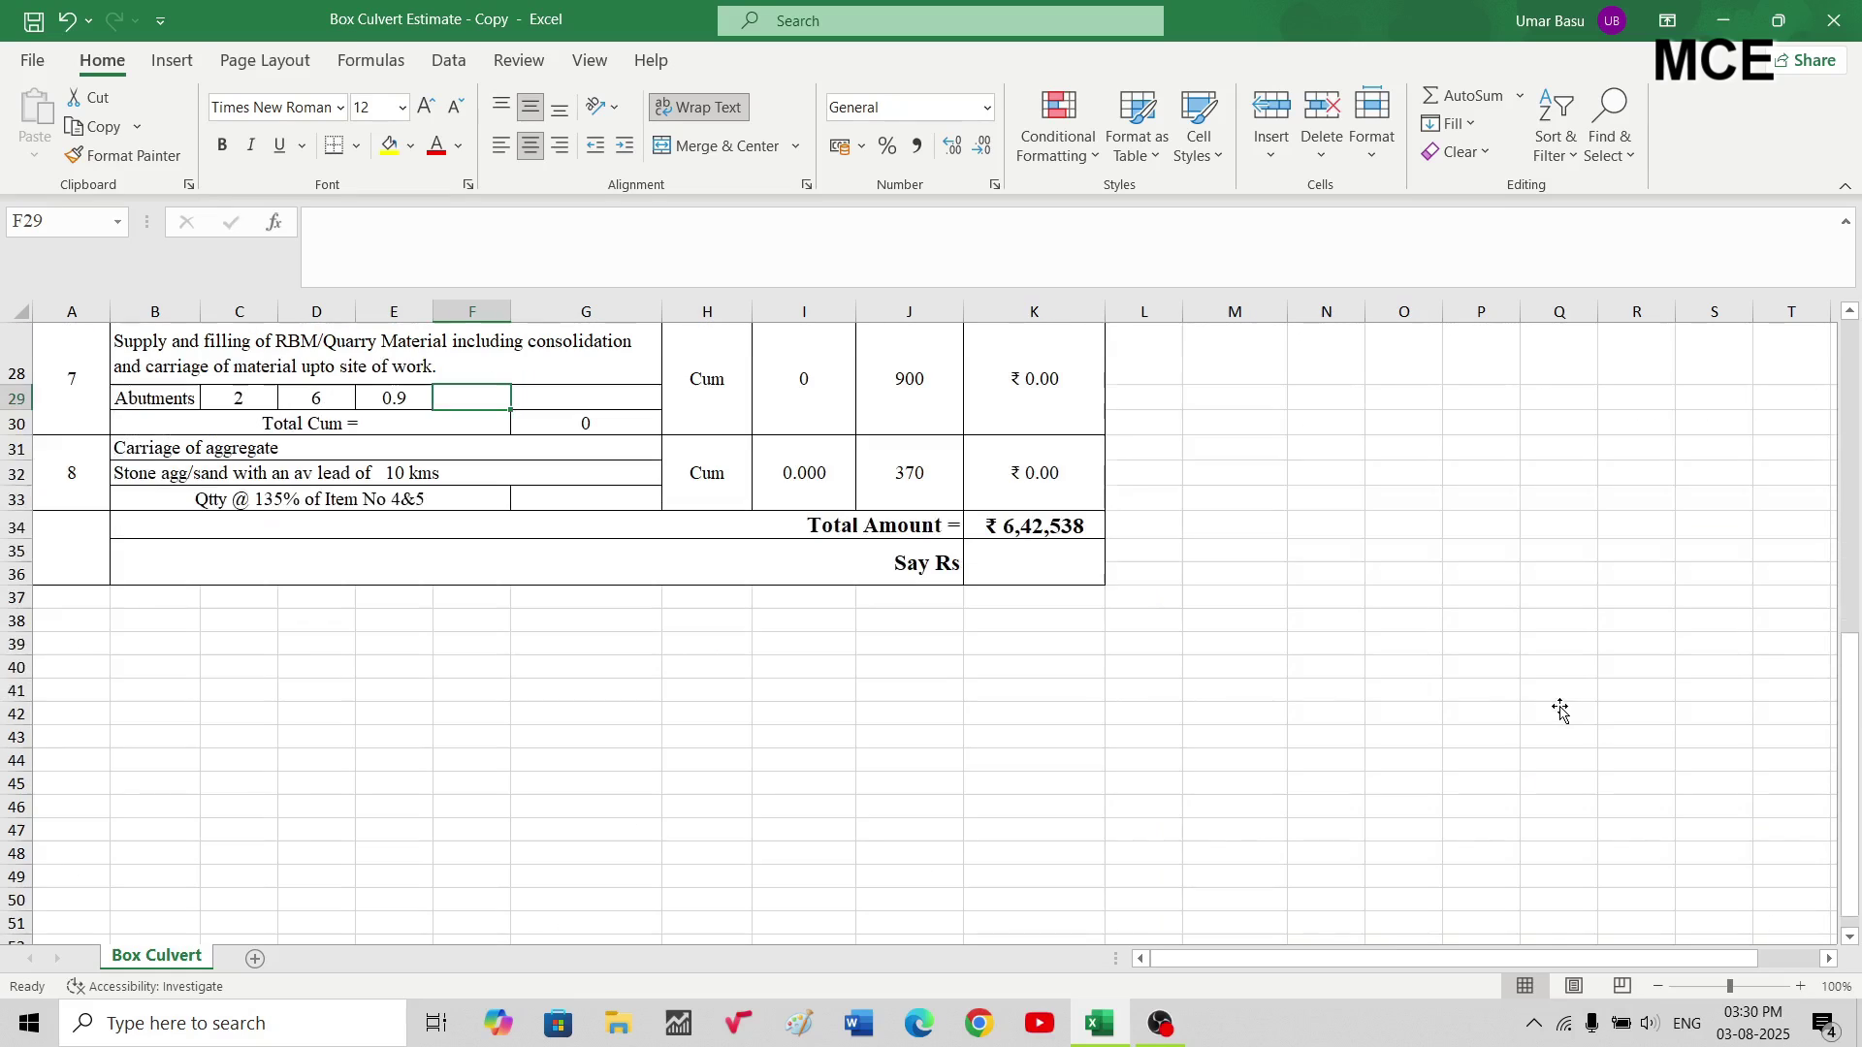
{"action": "type", "text": "2.75"}
{"action": "key", "text": "Tab"}
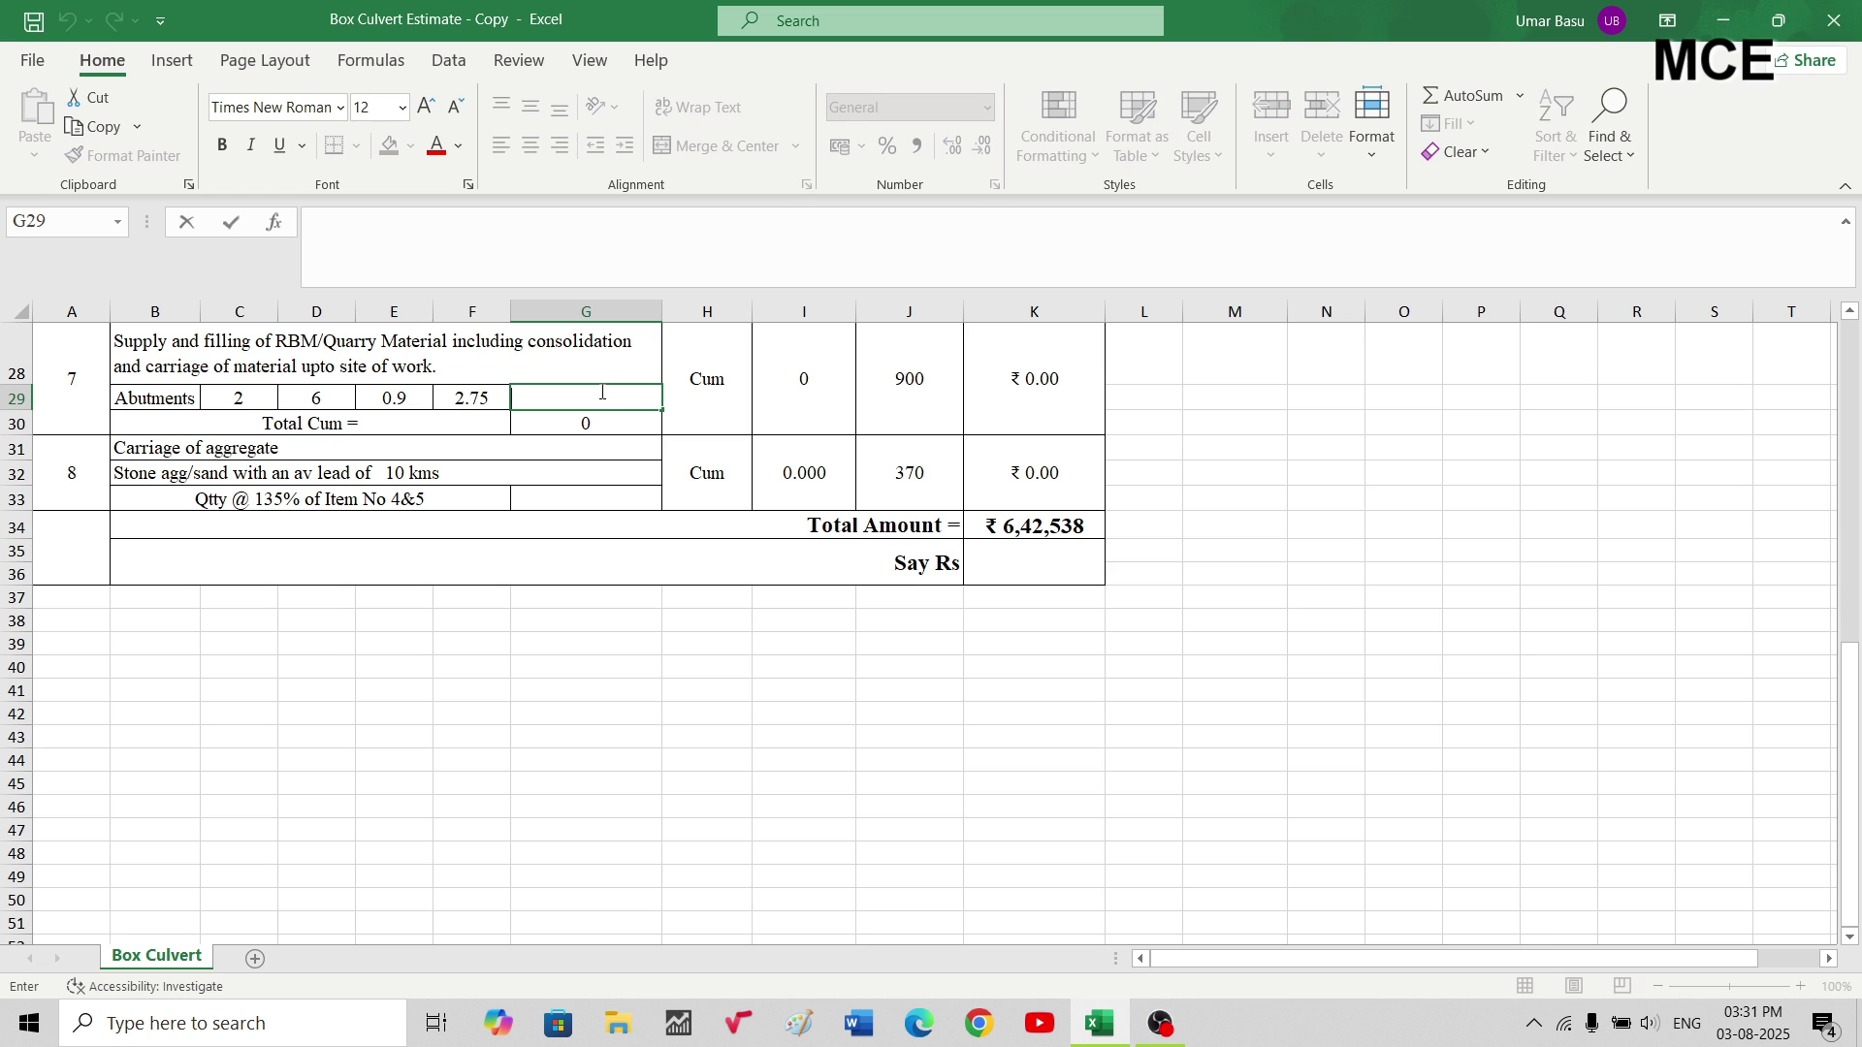
- Calculate the abutments' filling quantity in G29 with the formula =C29*D29*E29*F29
{"action": "type", "text": "="}
{"action": "left_click", "coordinate": [242, 398]}
{"action": "type", "text": "*"}
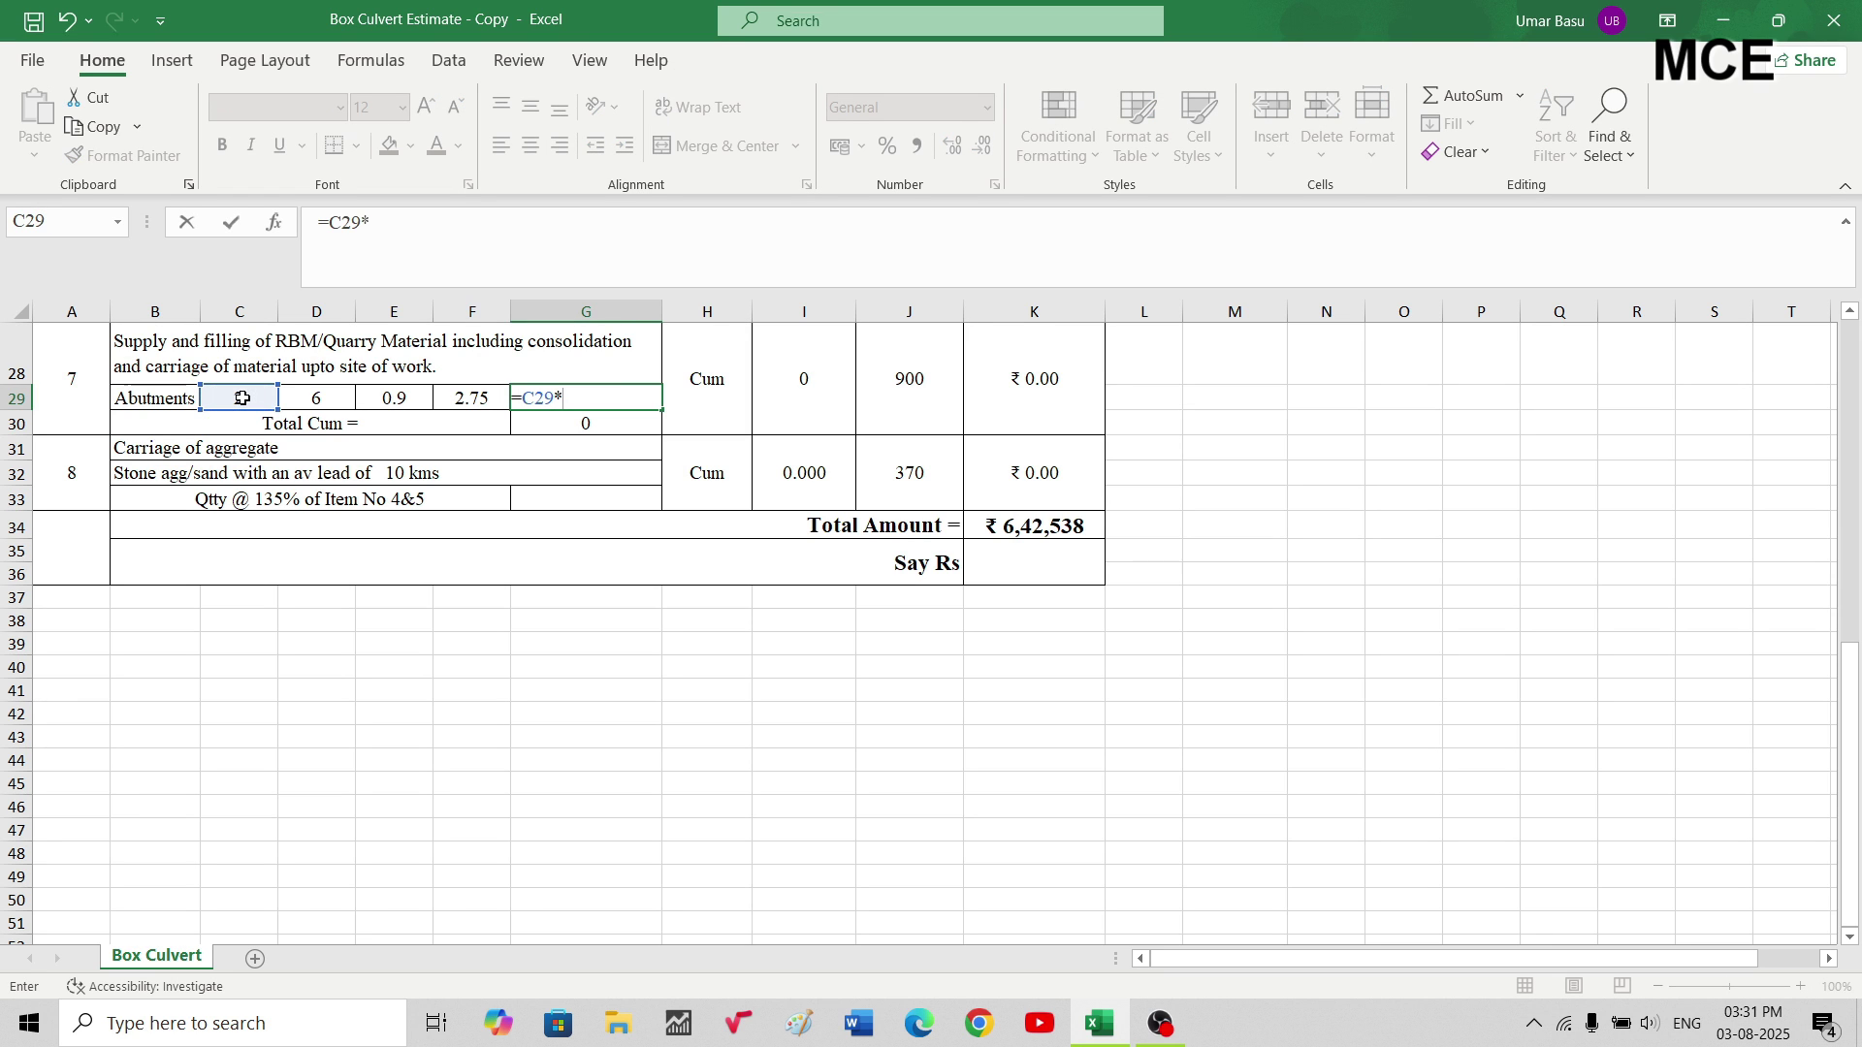
{"action": "left_click", "coordinate": [318, 400]}
{"action": "type", "text": "*"}
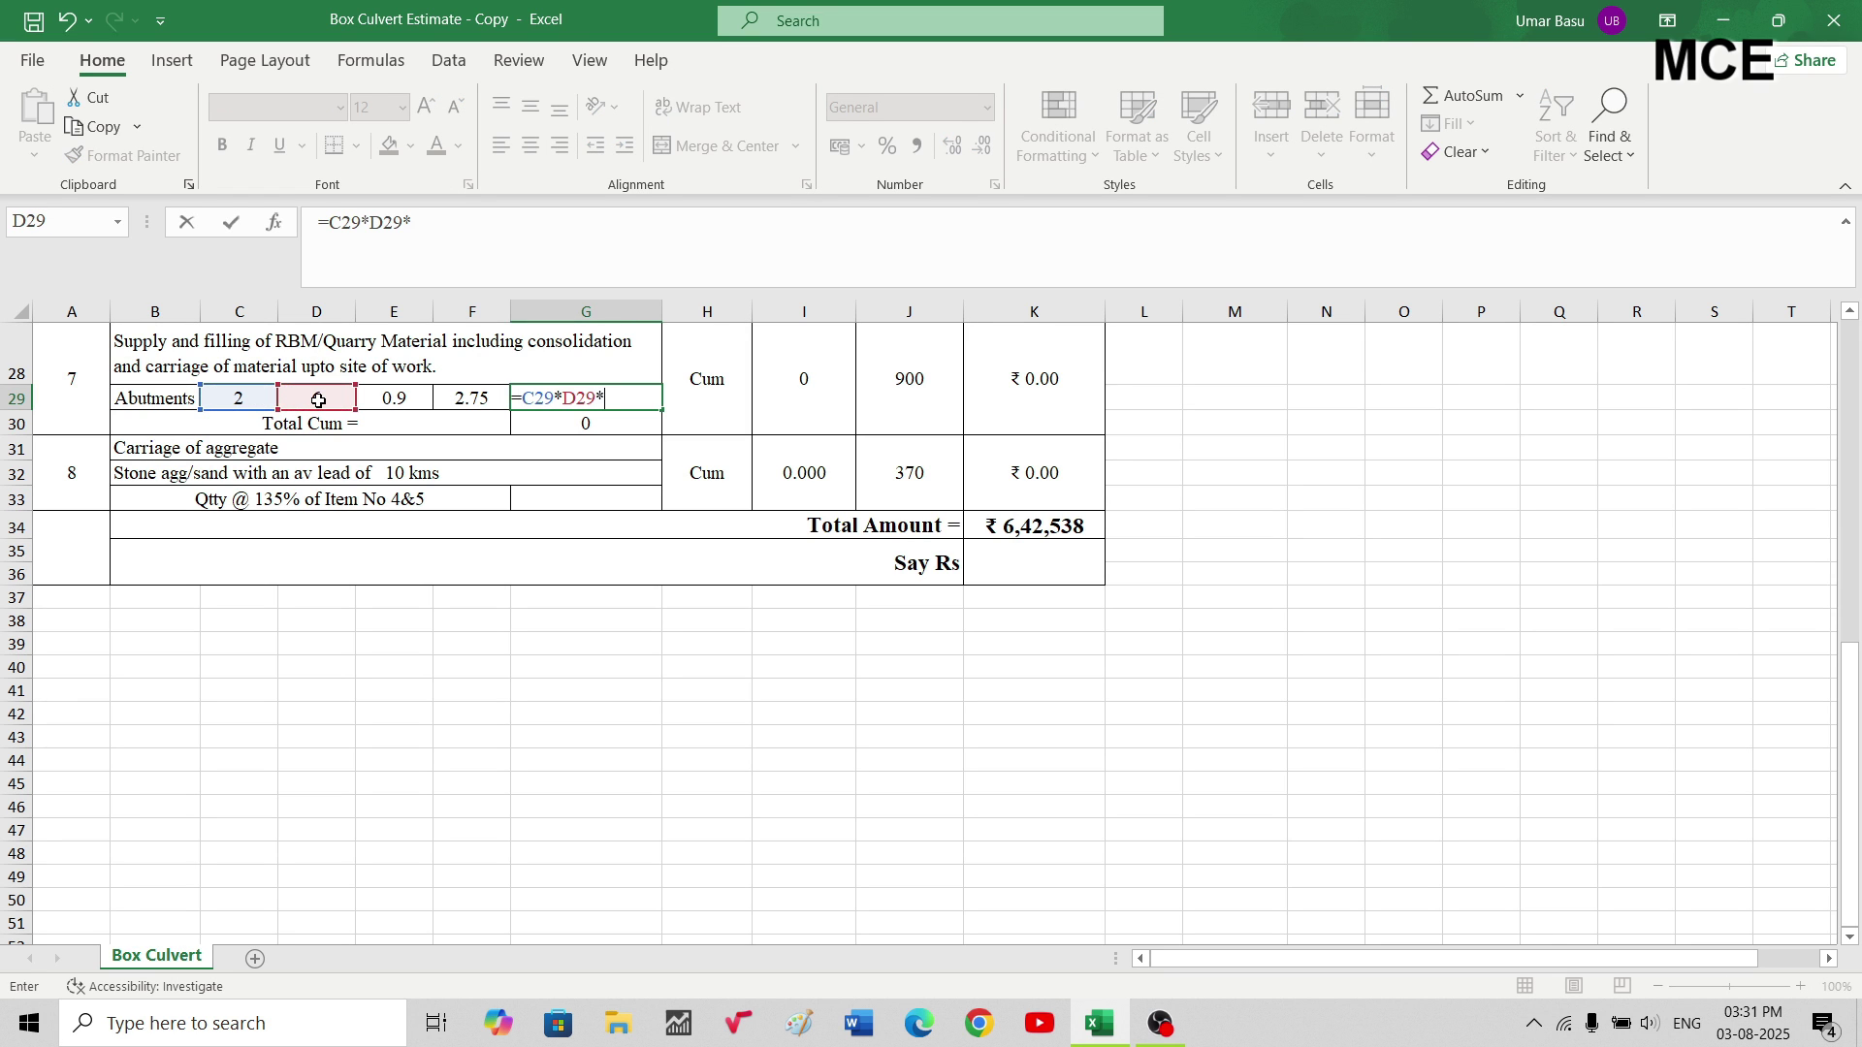
{"action": "left_click", "coordinate": [373, 399]}
{"action": "type", "text": "*"}
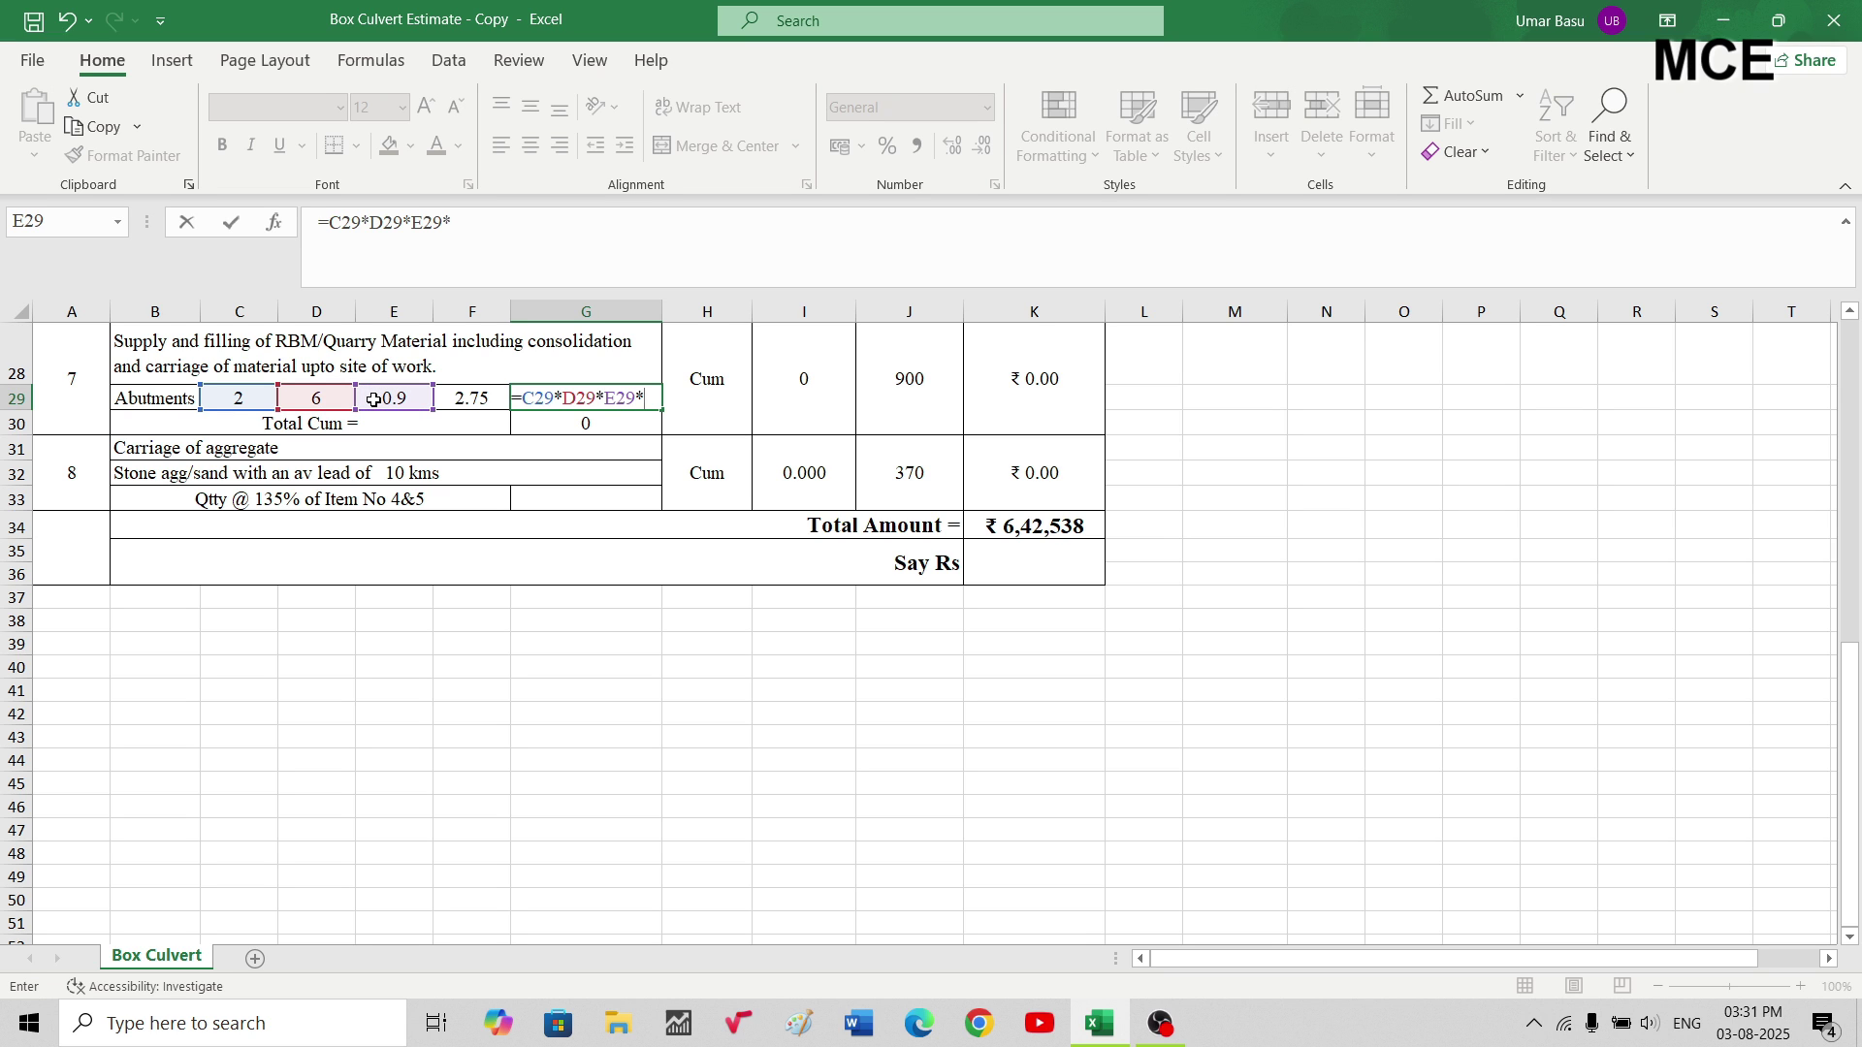
{"action": "left_click", "coordinate": [461, 399]}
{"action": "key", "text": "Return"}
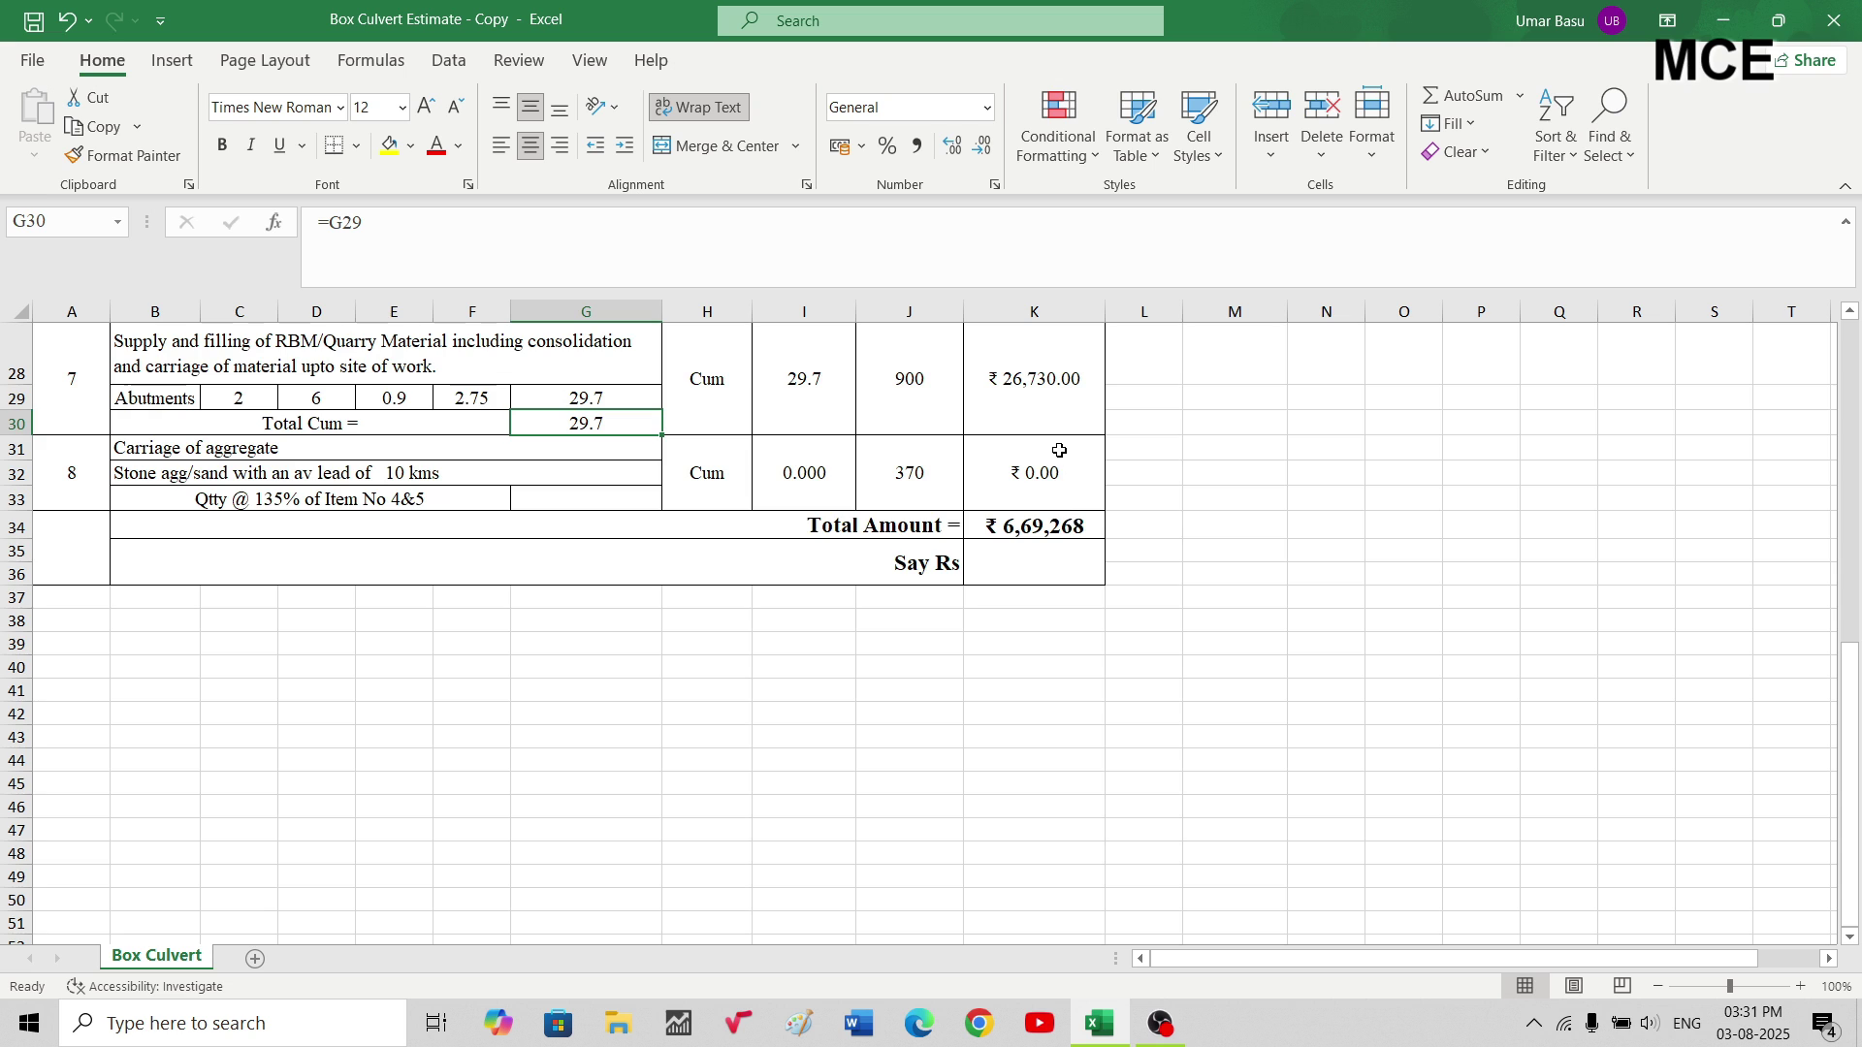
- Review the concrete items and correct the aggregate carriage label in B33 to "Qtty @ 135% of Item No 3&4"
{"action": "scroll", "coordinate": [1062, 451], "scroll_direction": "up", "scroll_amount": 2}
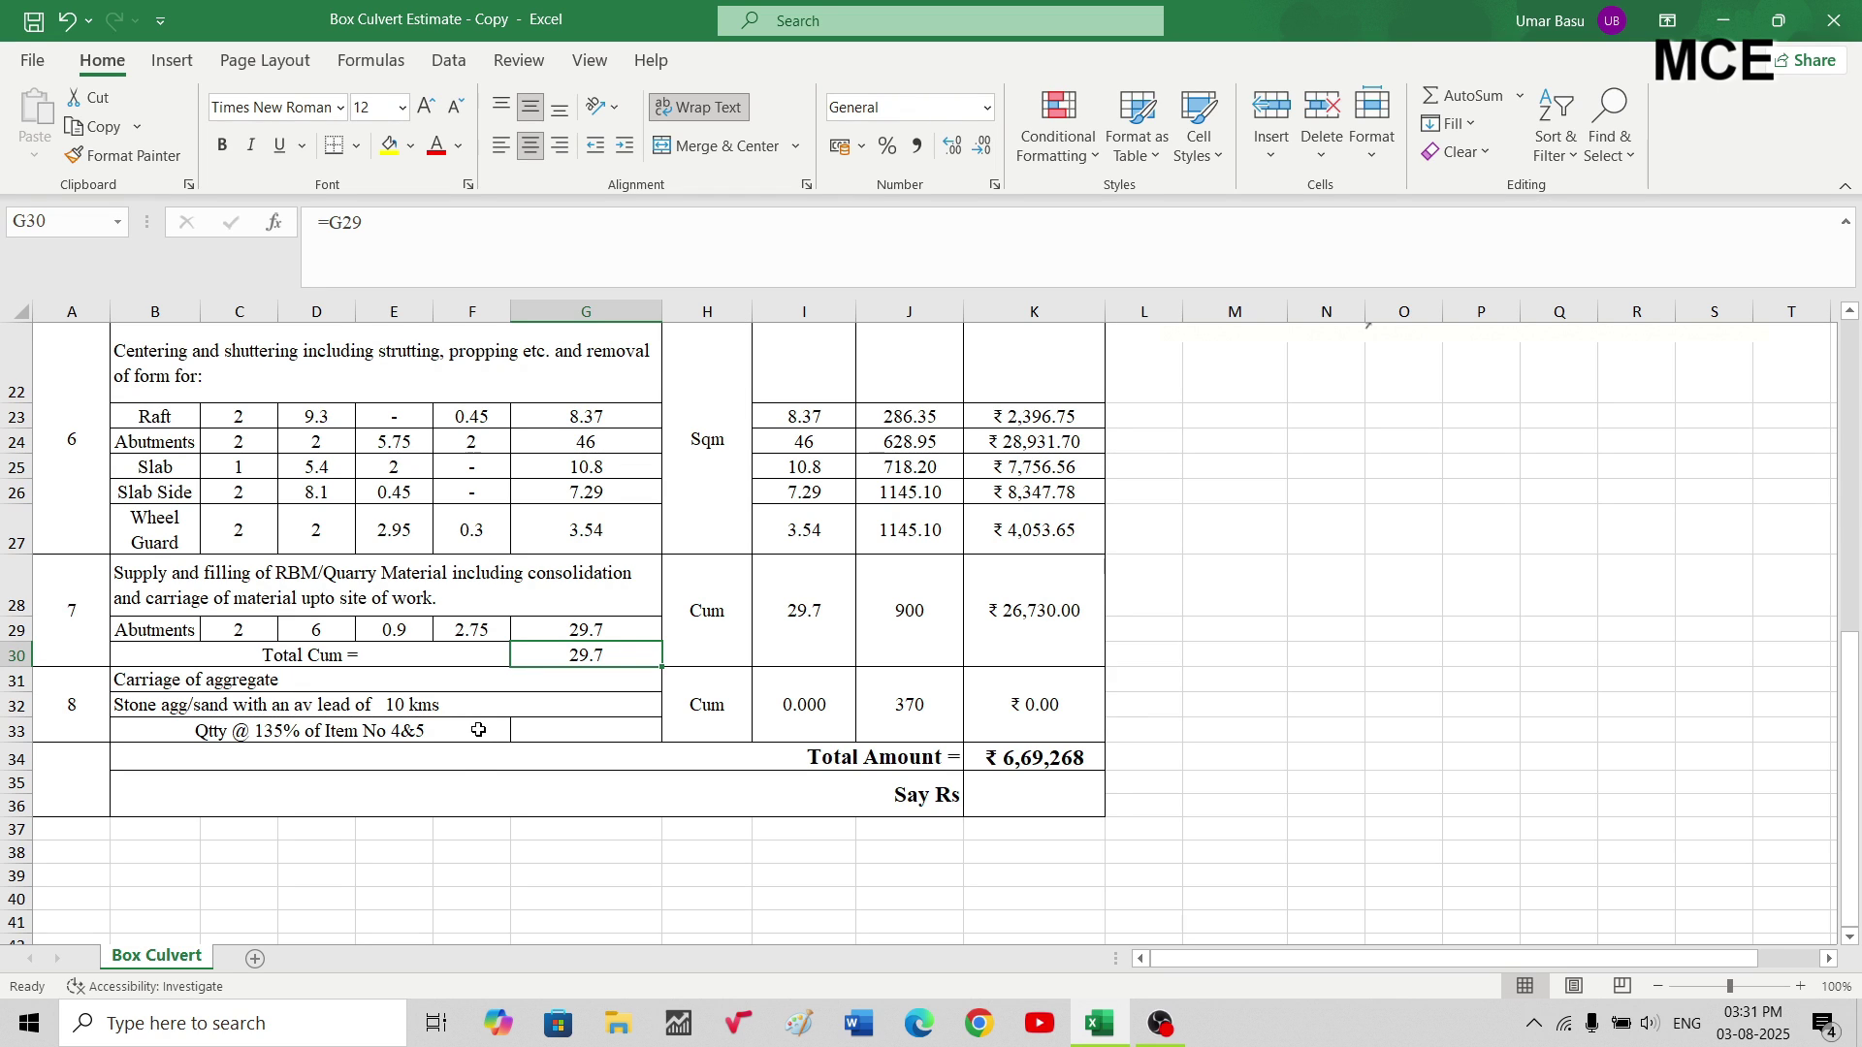
{"action": "scroll", "coordinate": [485, 670], "scroll_direction": "up", "scroll_amount": 7}
{"action": "scroll", "coordinate": [486, 667], "scroll_direction": "down", "scroll_amount": 3}
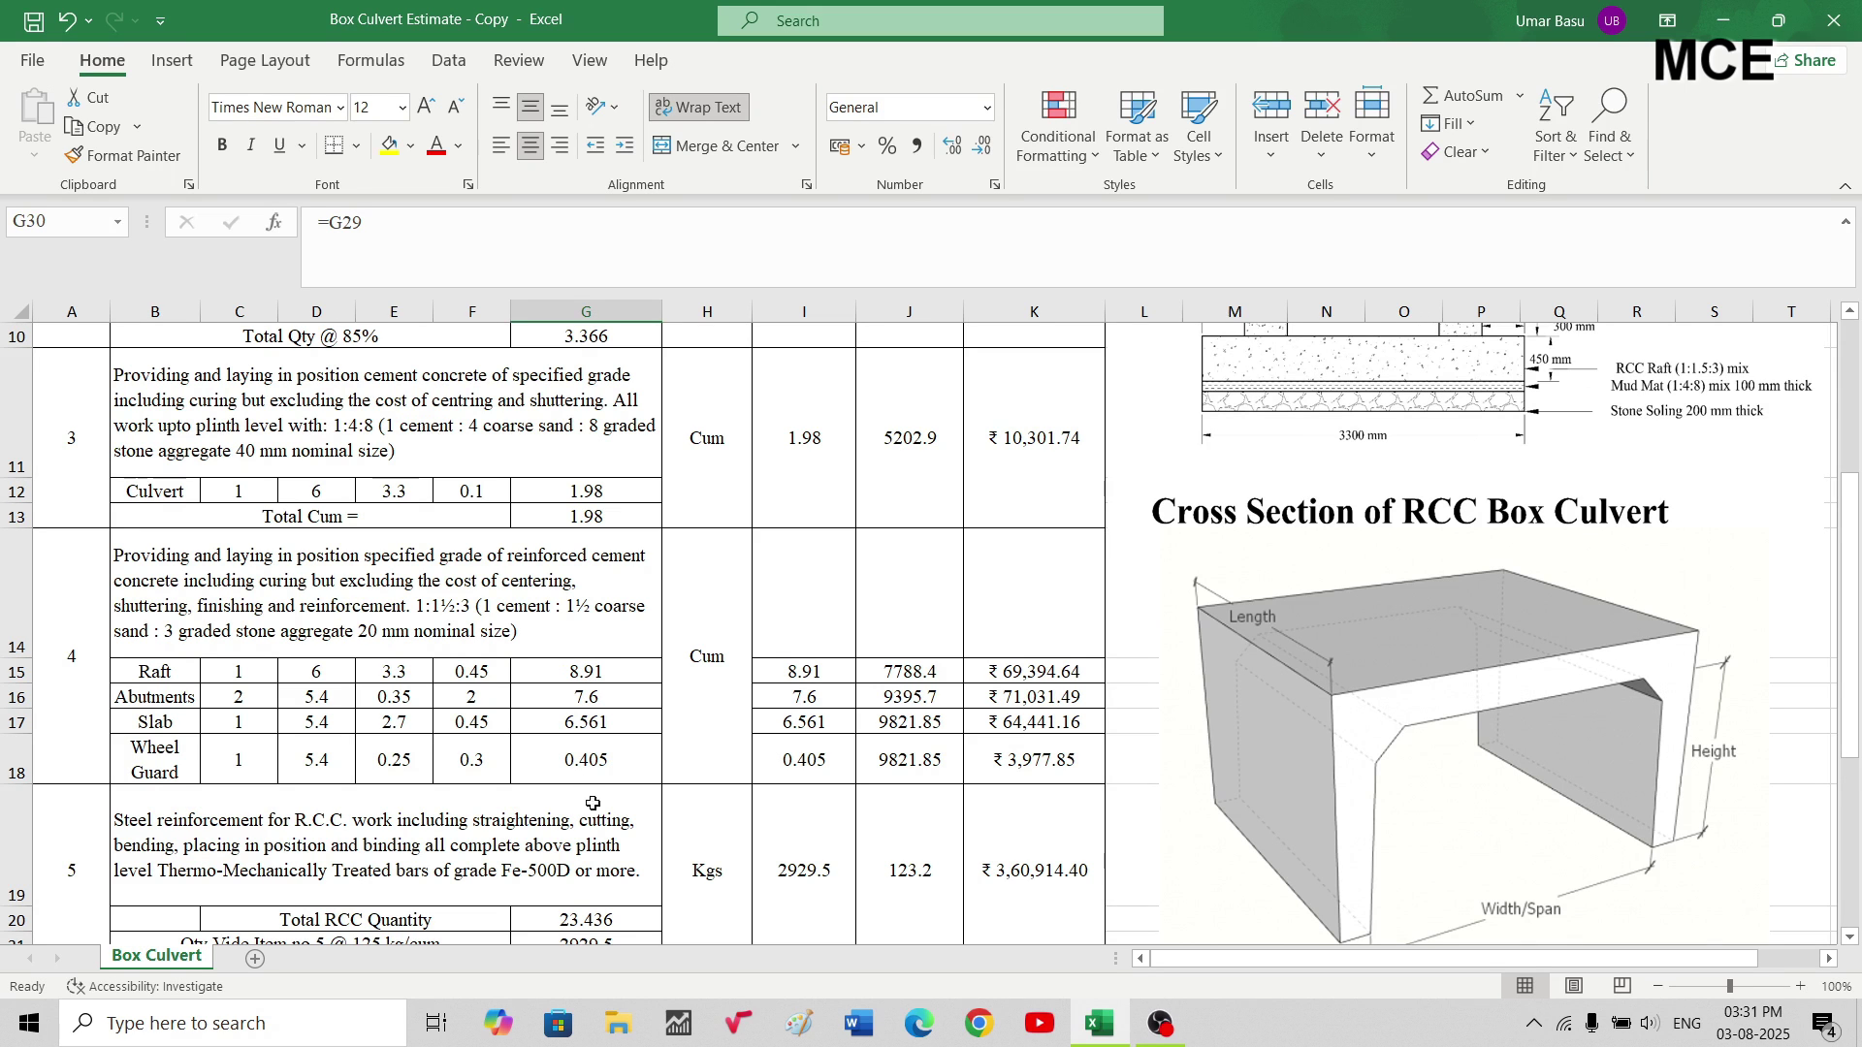
{"action": "scroll", "coordinate": [636, 921], "scroll_direction": "down", "scroll_amount": 1}
{"action": "scroll", "coordinate": [635, 921], "scroll_direction": "down", "scroll_amount": 7}
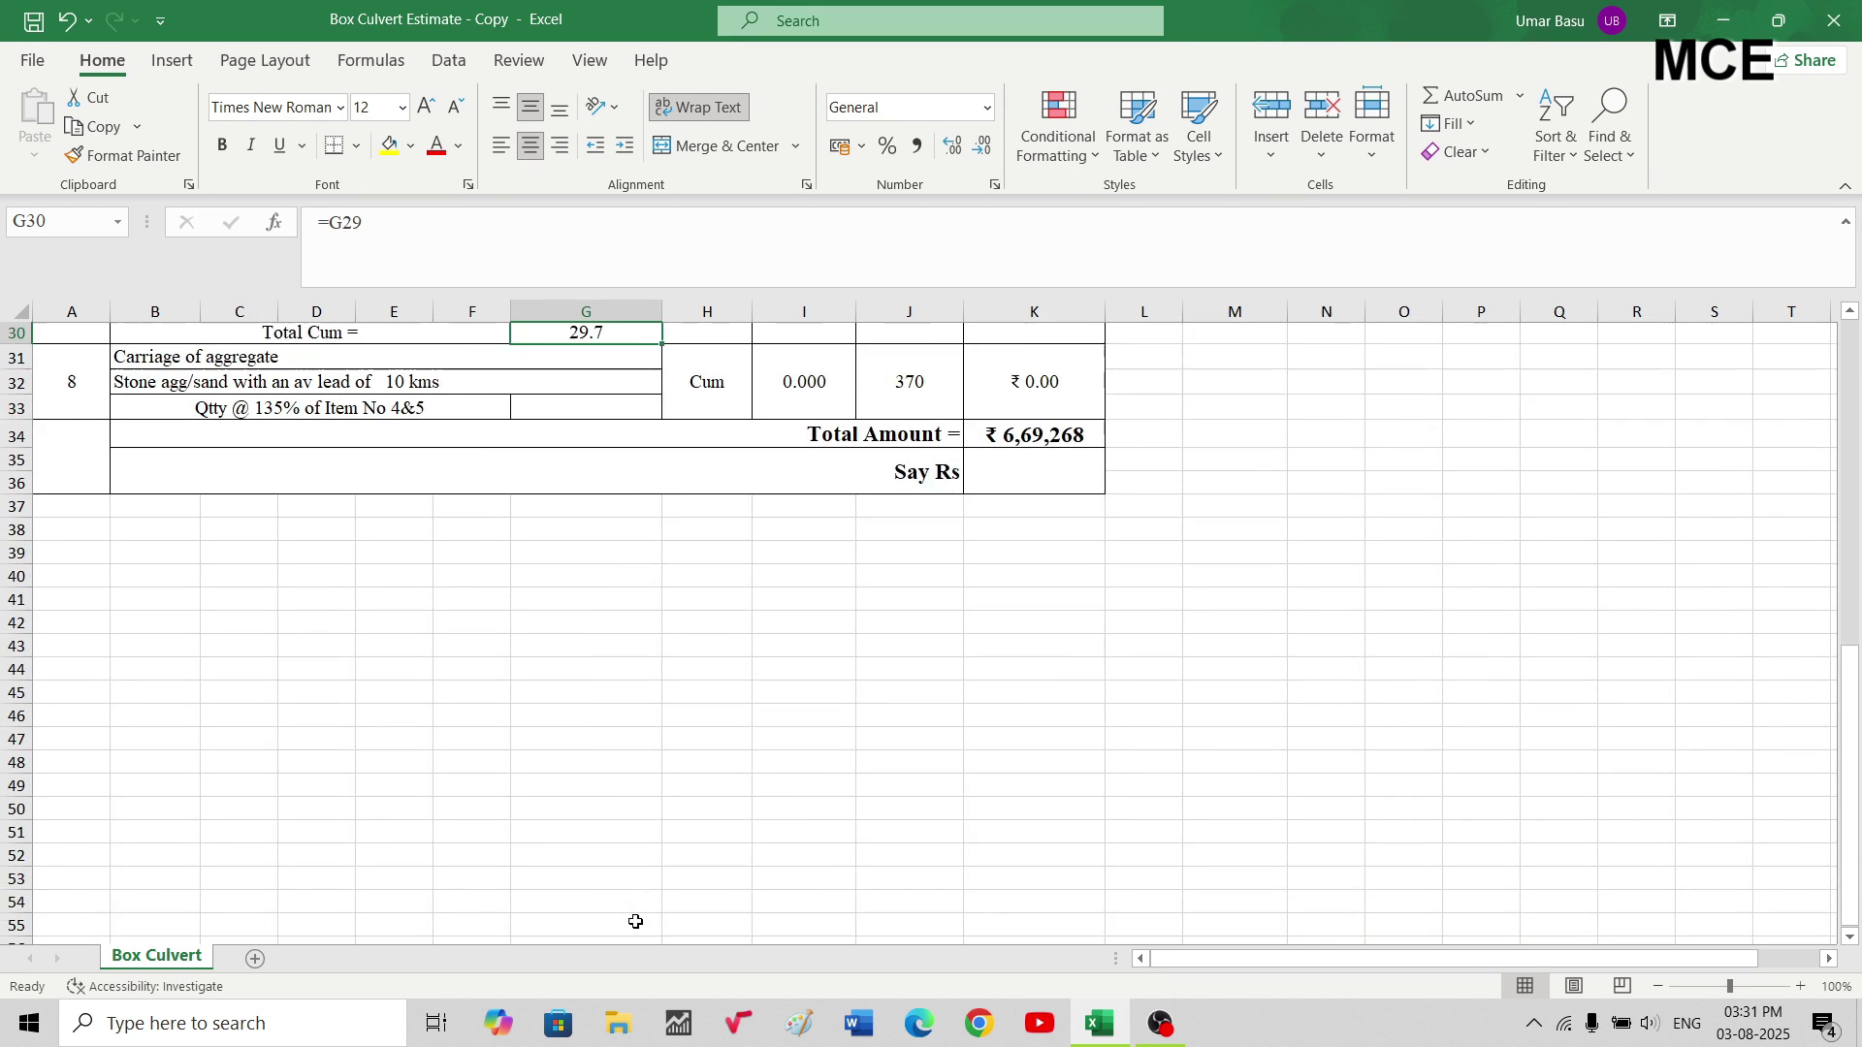
{"action": "left_click", "coordinate": [398, 385]}
{"action": "double_click", "coordinate": [398, 385]}
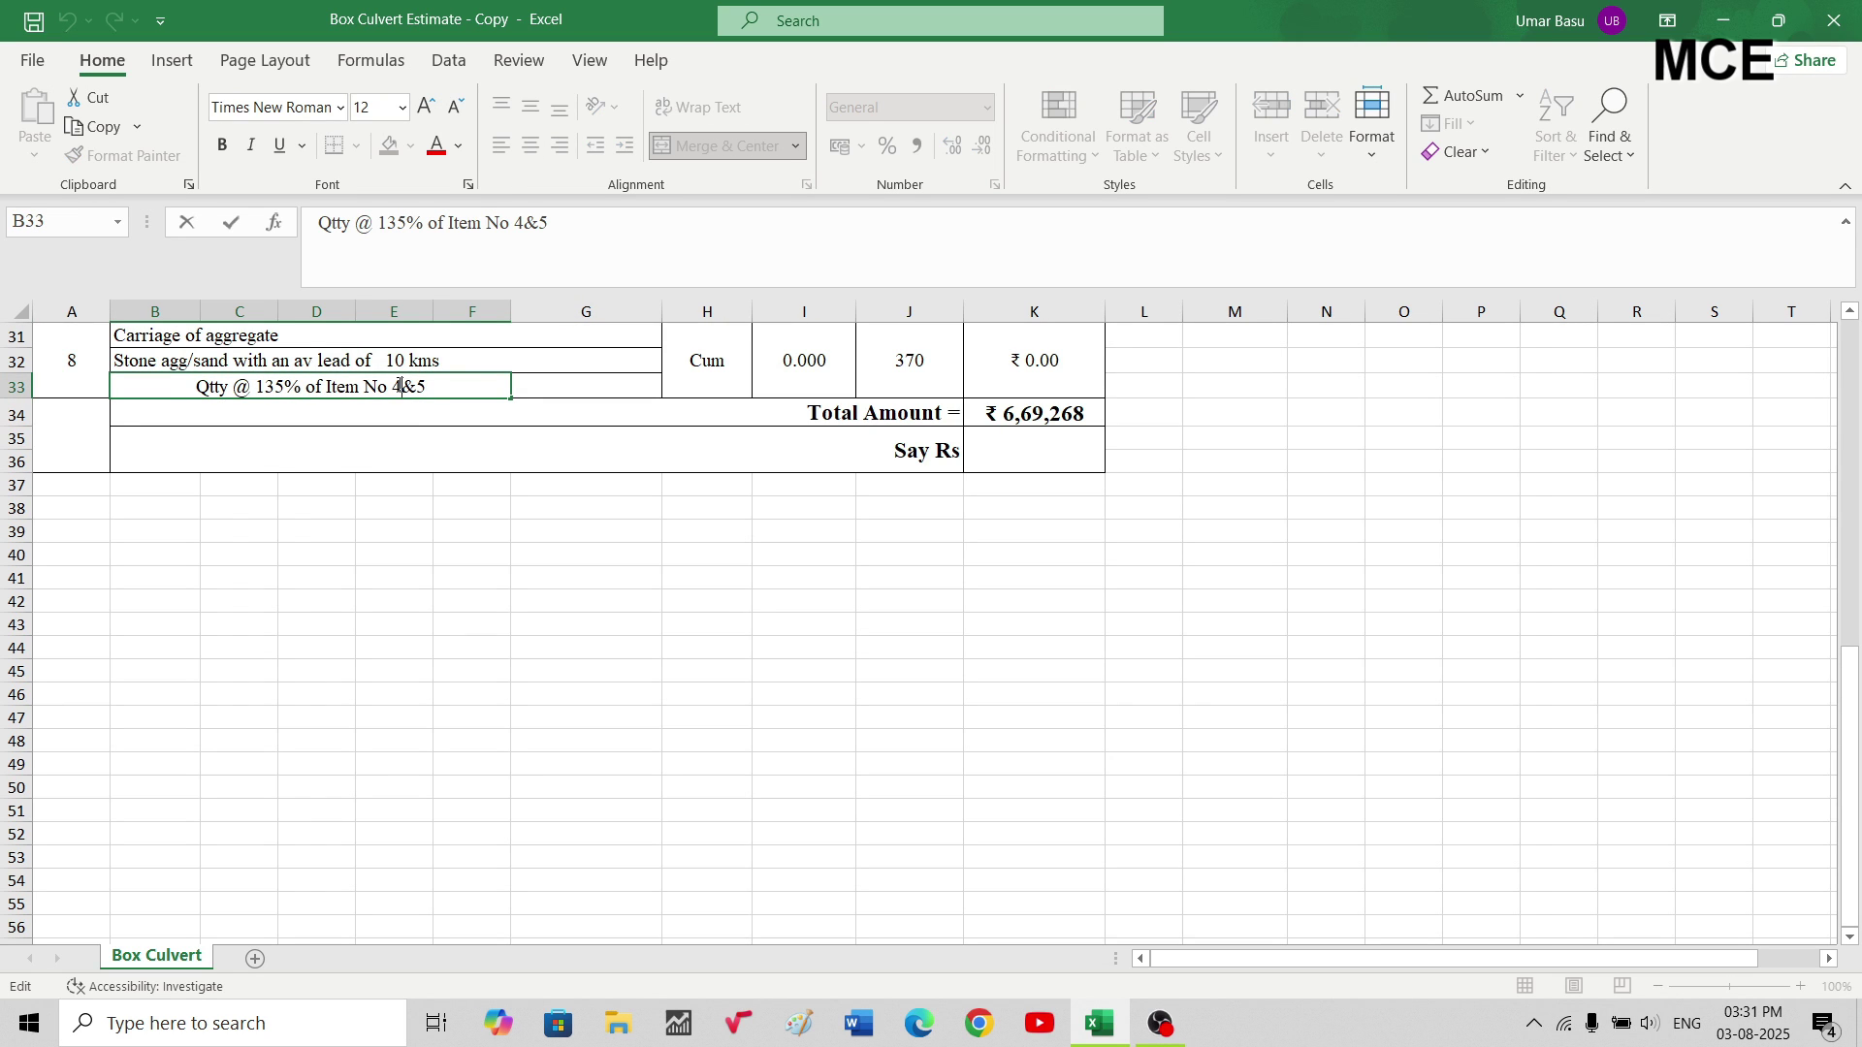
{"action": "key", "text": "BackSpace"}
{"action": "type", "text": "3"}
{"action": "key", "text": "BackSpace"}
{"action": "type", "text": "5"}
{"action": "key", "text": "BackSpace"}
{"action": "type", "text": "4"}
- Calculate the aggregate carriage quantity in G33 as =1.35*(G13+G20), accepting the suggested formula correction
{"action": "left_click", "coordinate": [555, 390]}
{"action": "type", "text": "=1.35("}
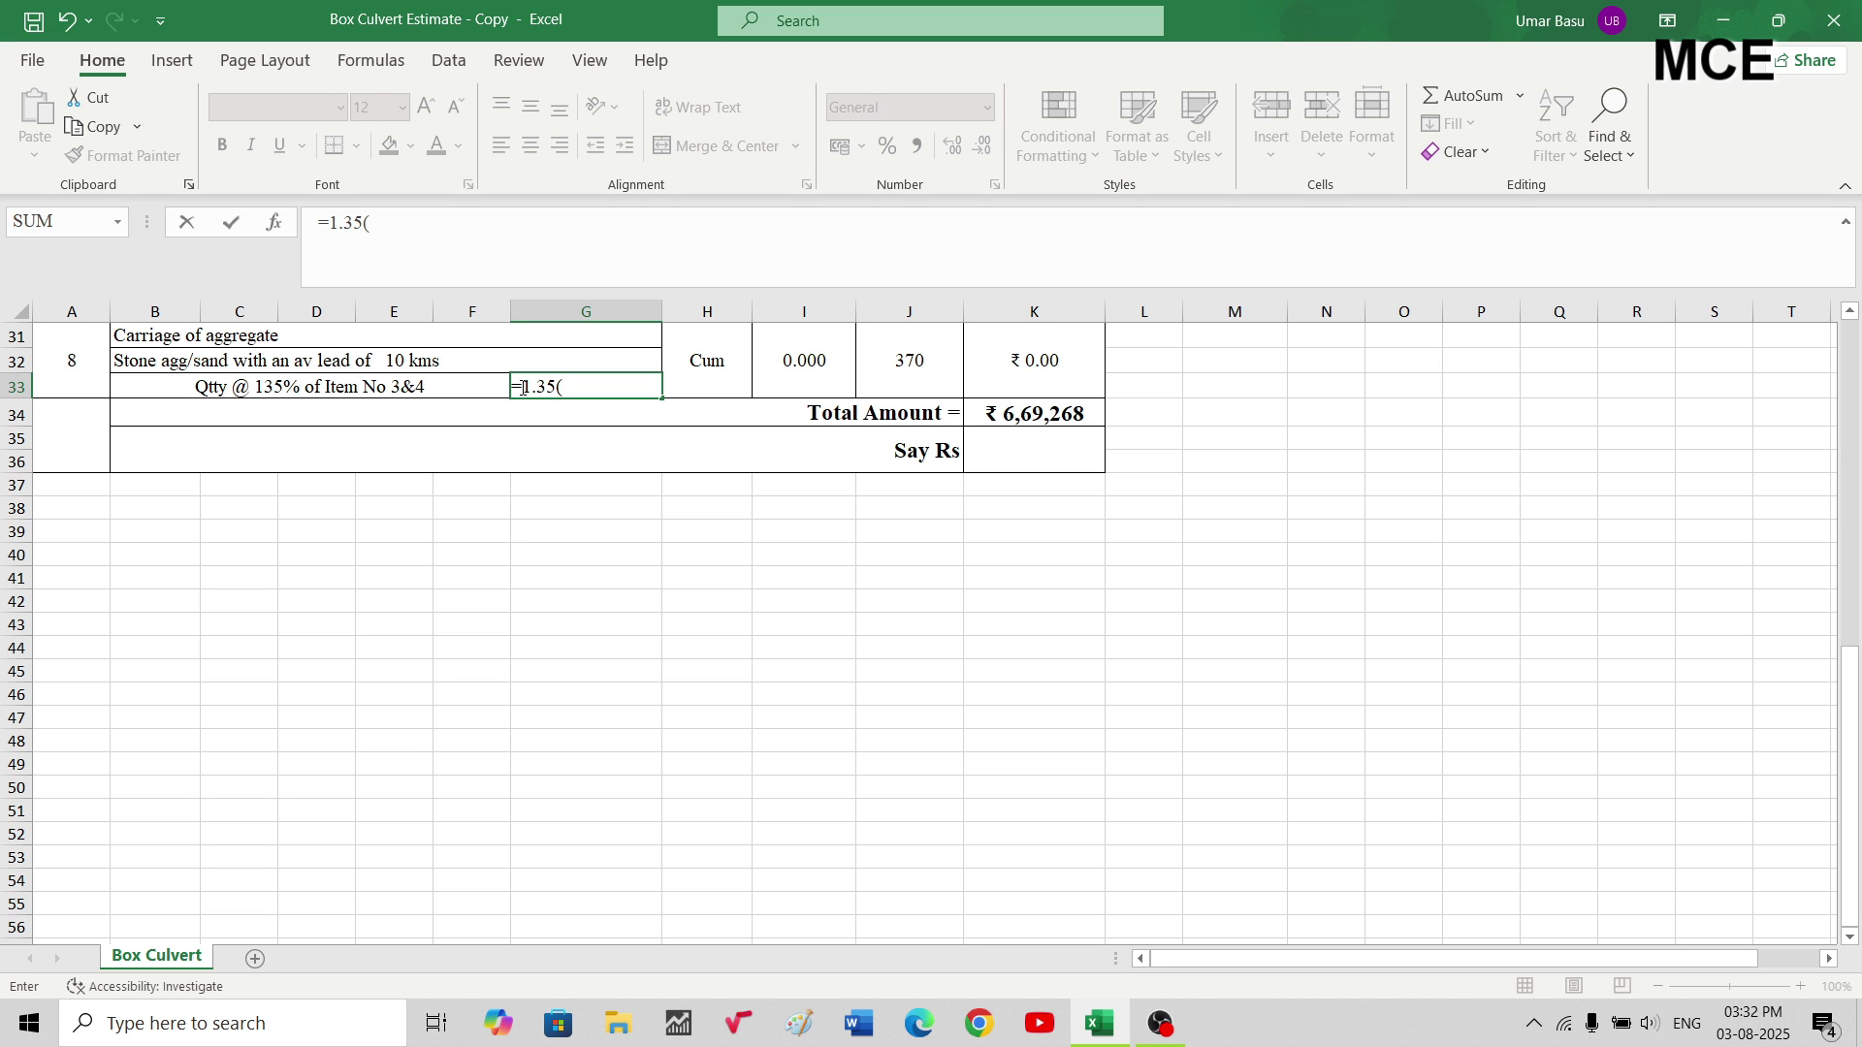
{"action": "scroll", "coordinate": [598, 395], "scroll_direction": "up", "scroll_amount": 8}
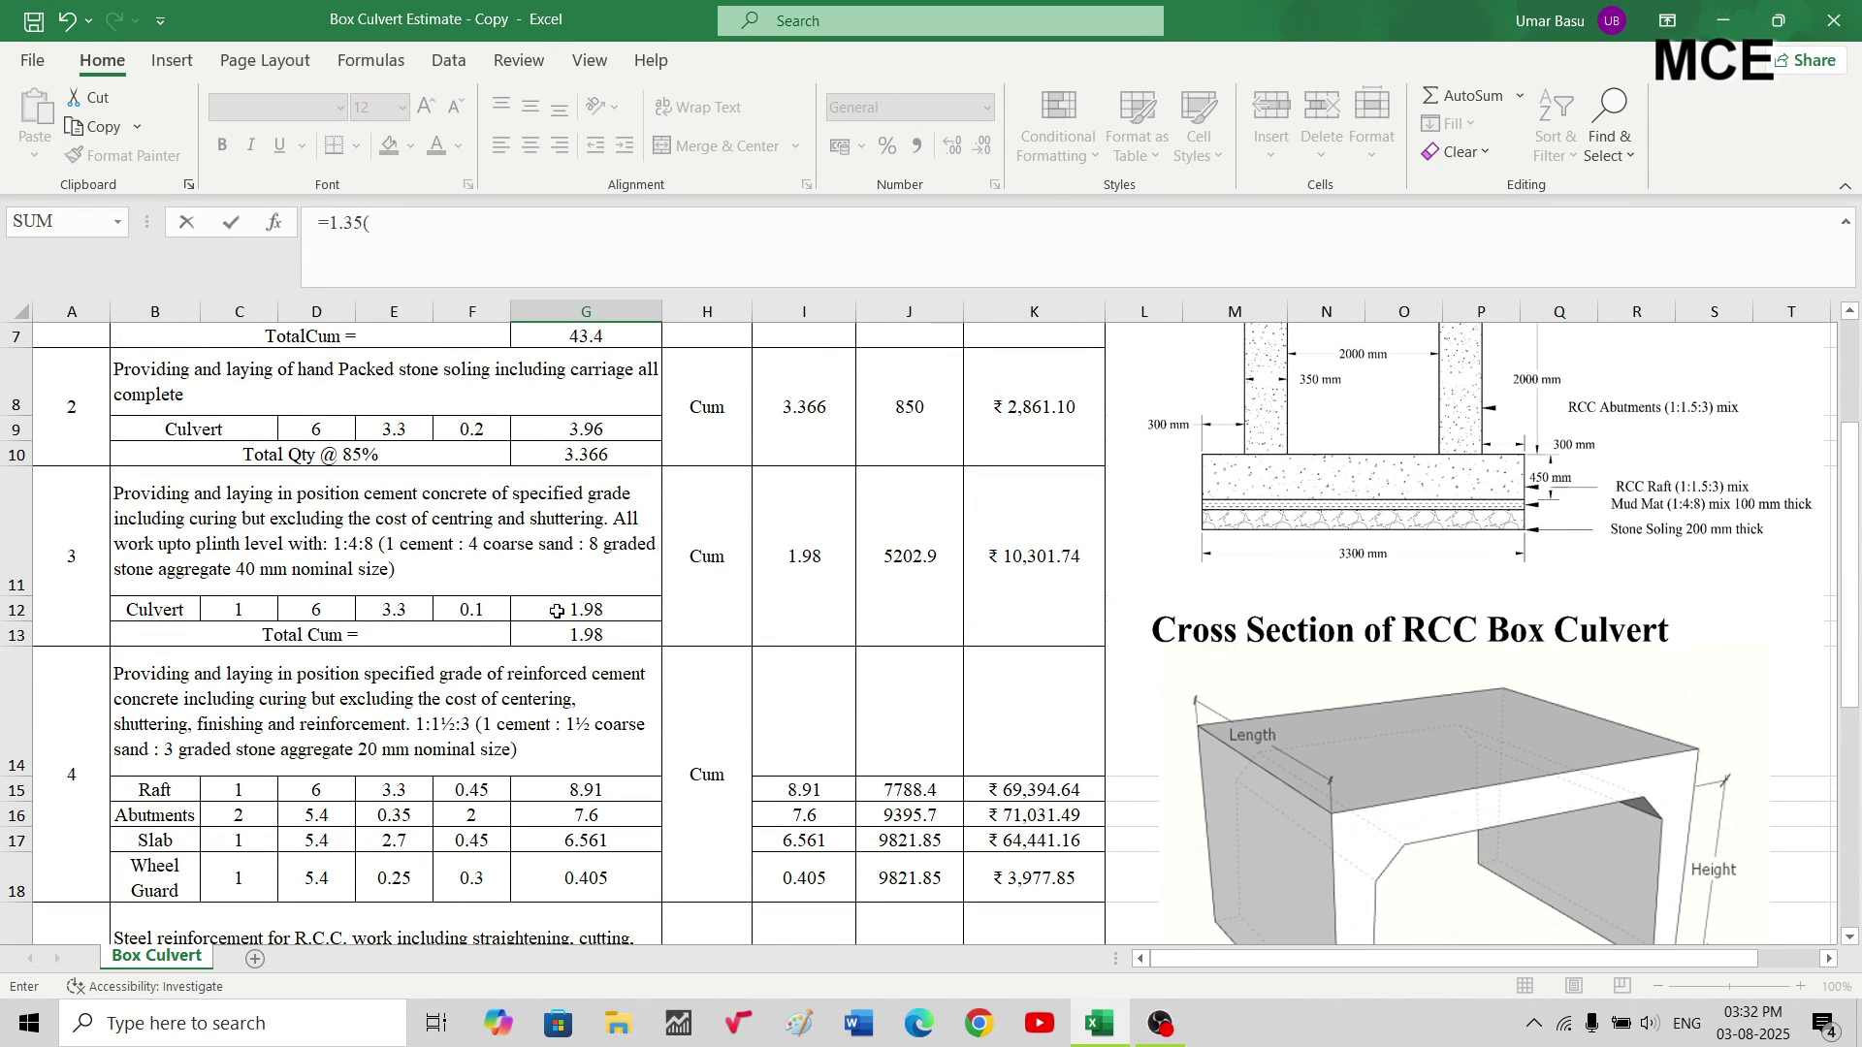
{"action": "left_click", "coordinate": [582, 637]}
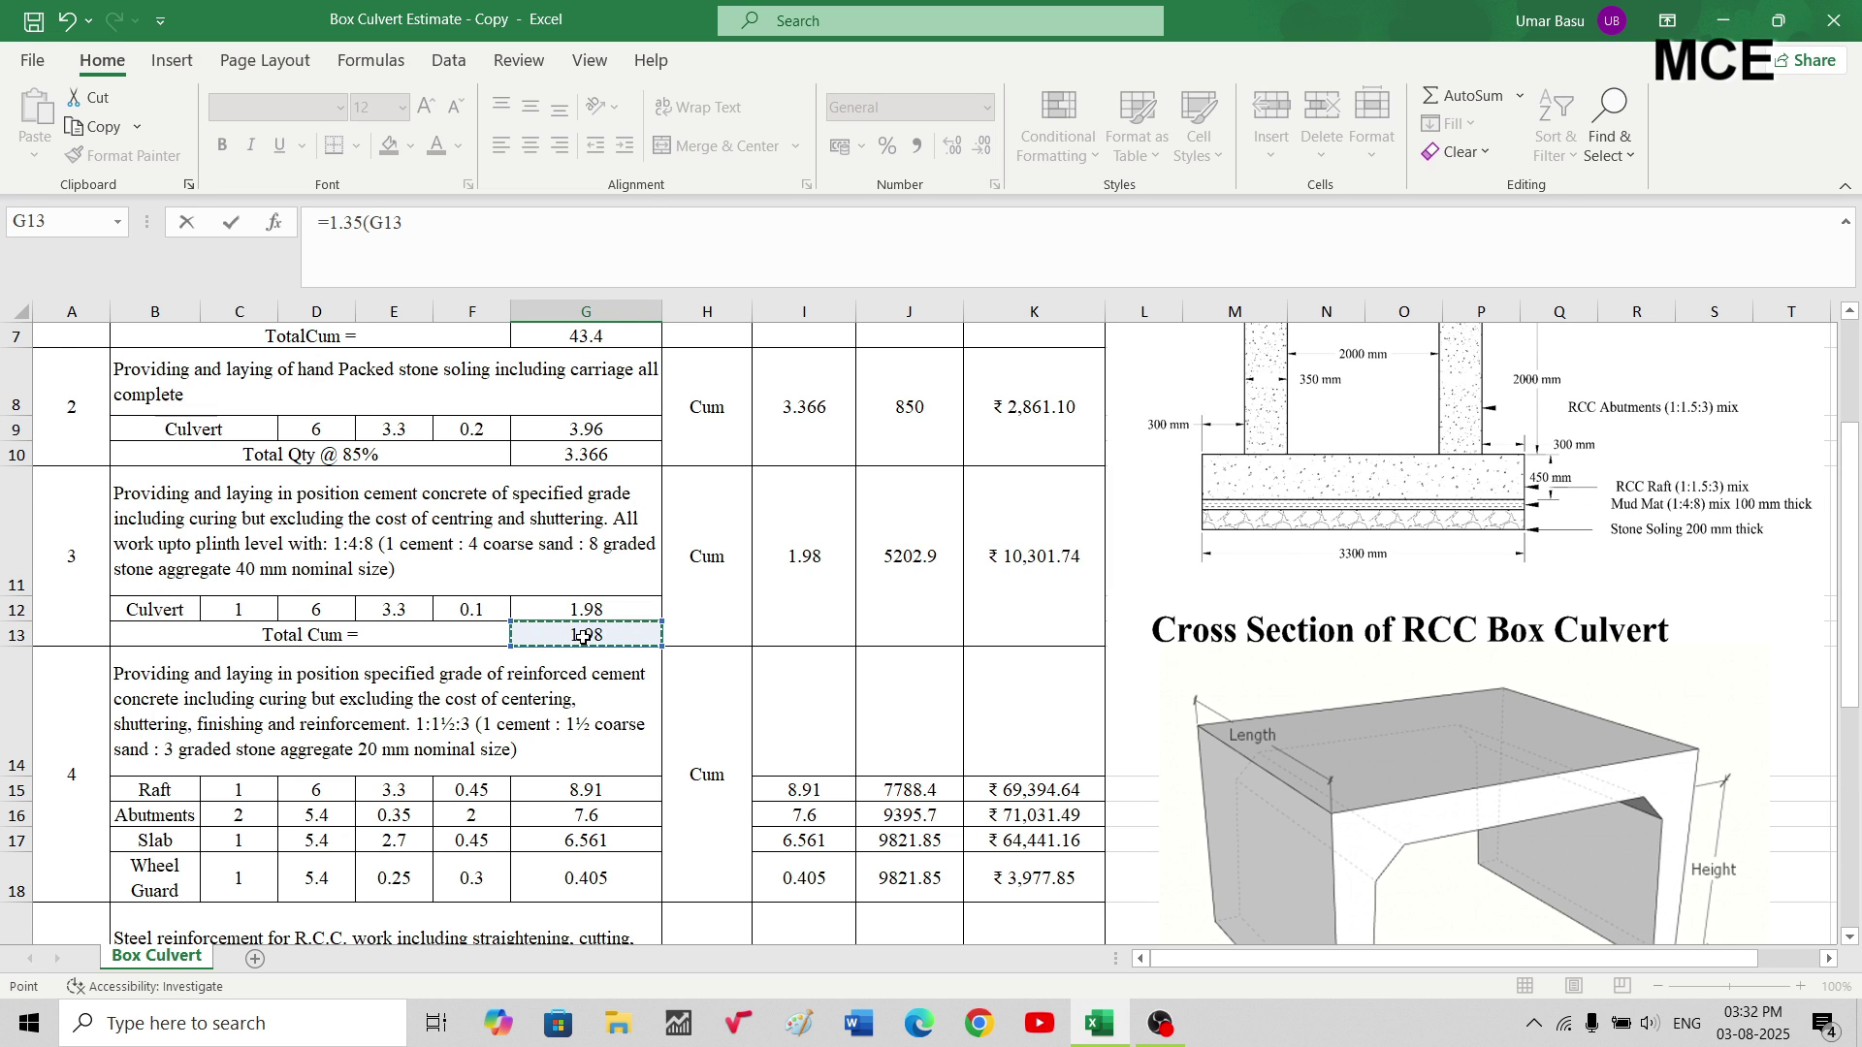
{"action": "type", "text": "+"}
{"action": "scroll", "coordinate": [727, 648], "scroll_direction": "down", "scroll_amount": 1}
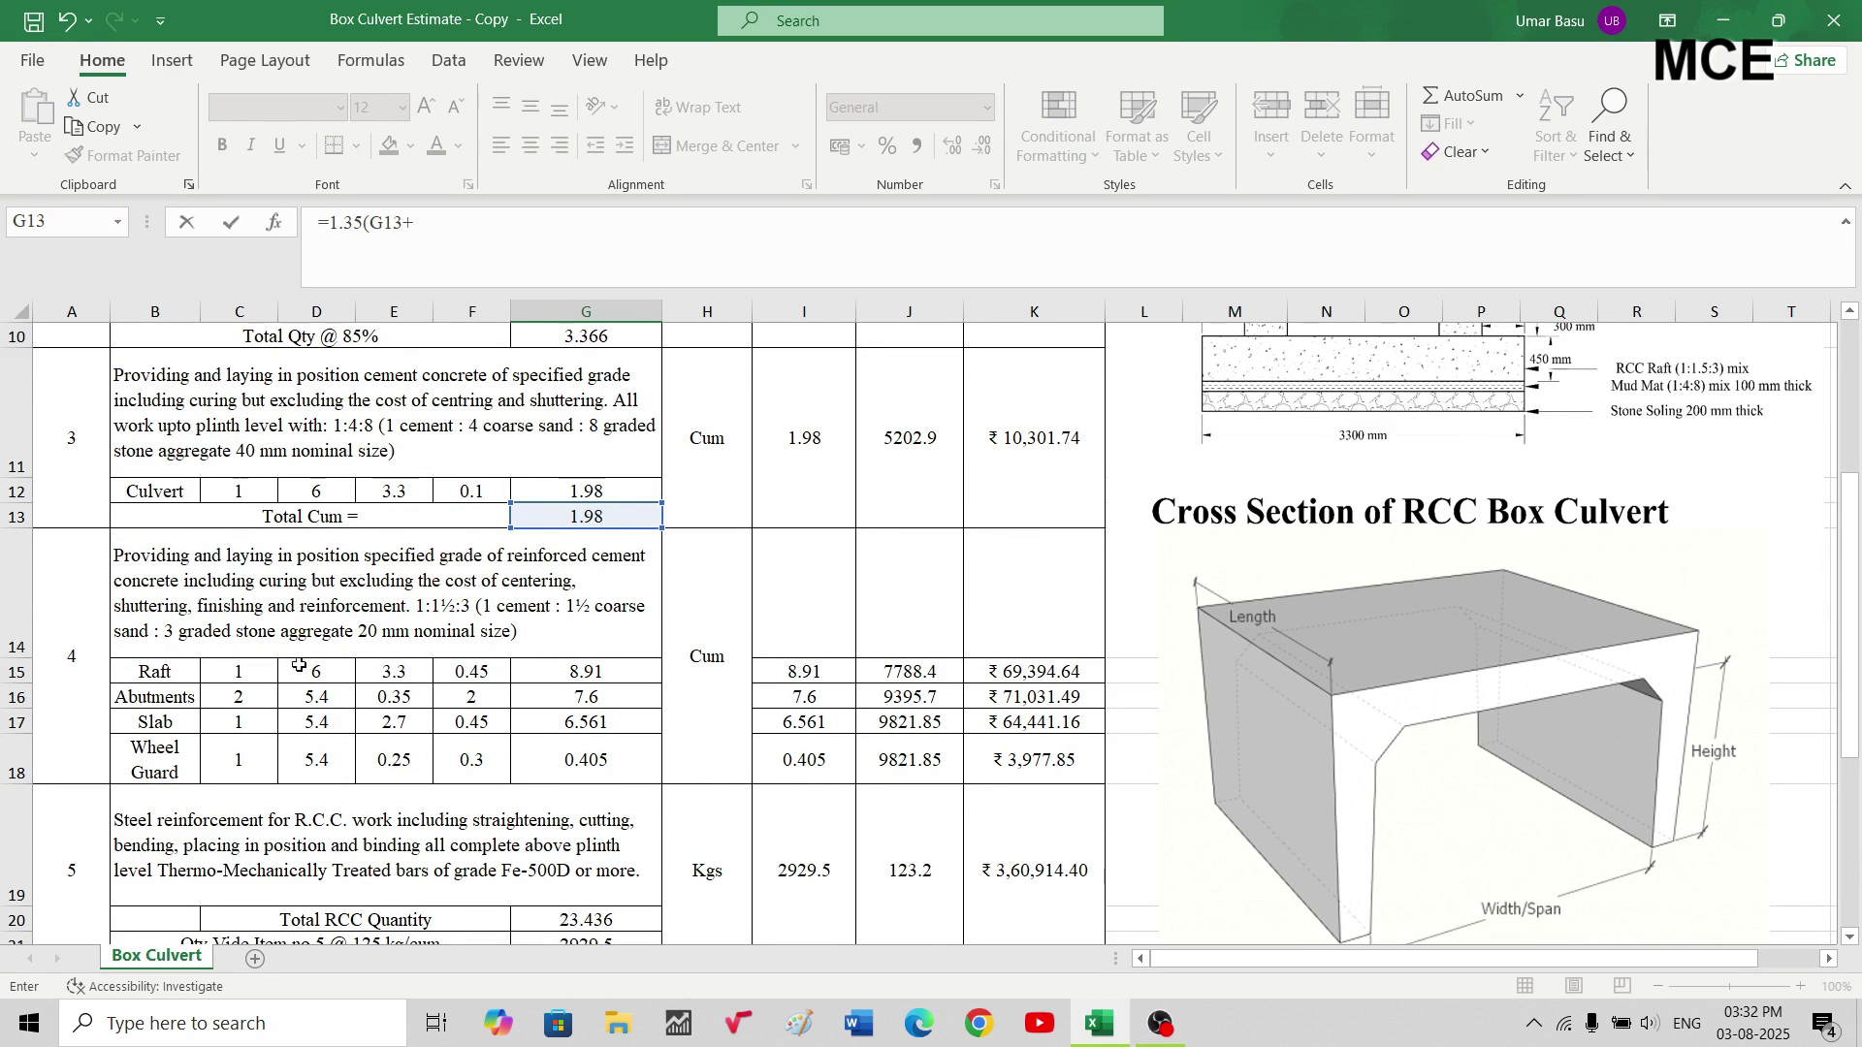
{"action": "left_click", "coordinate": [597, 918]}
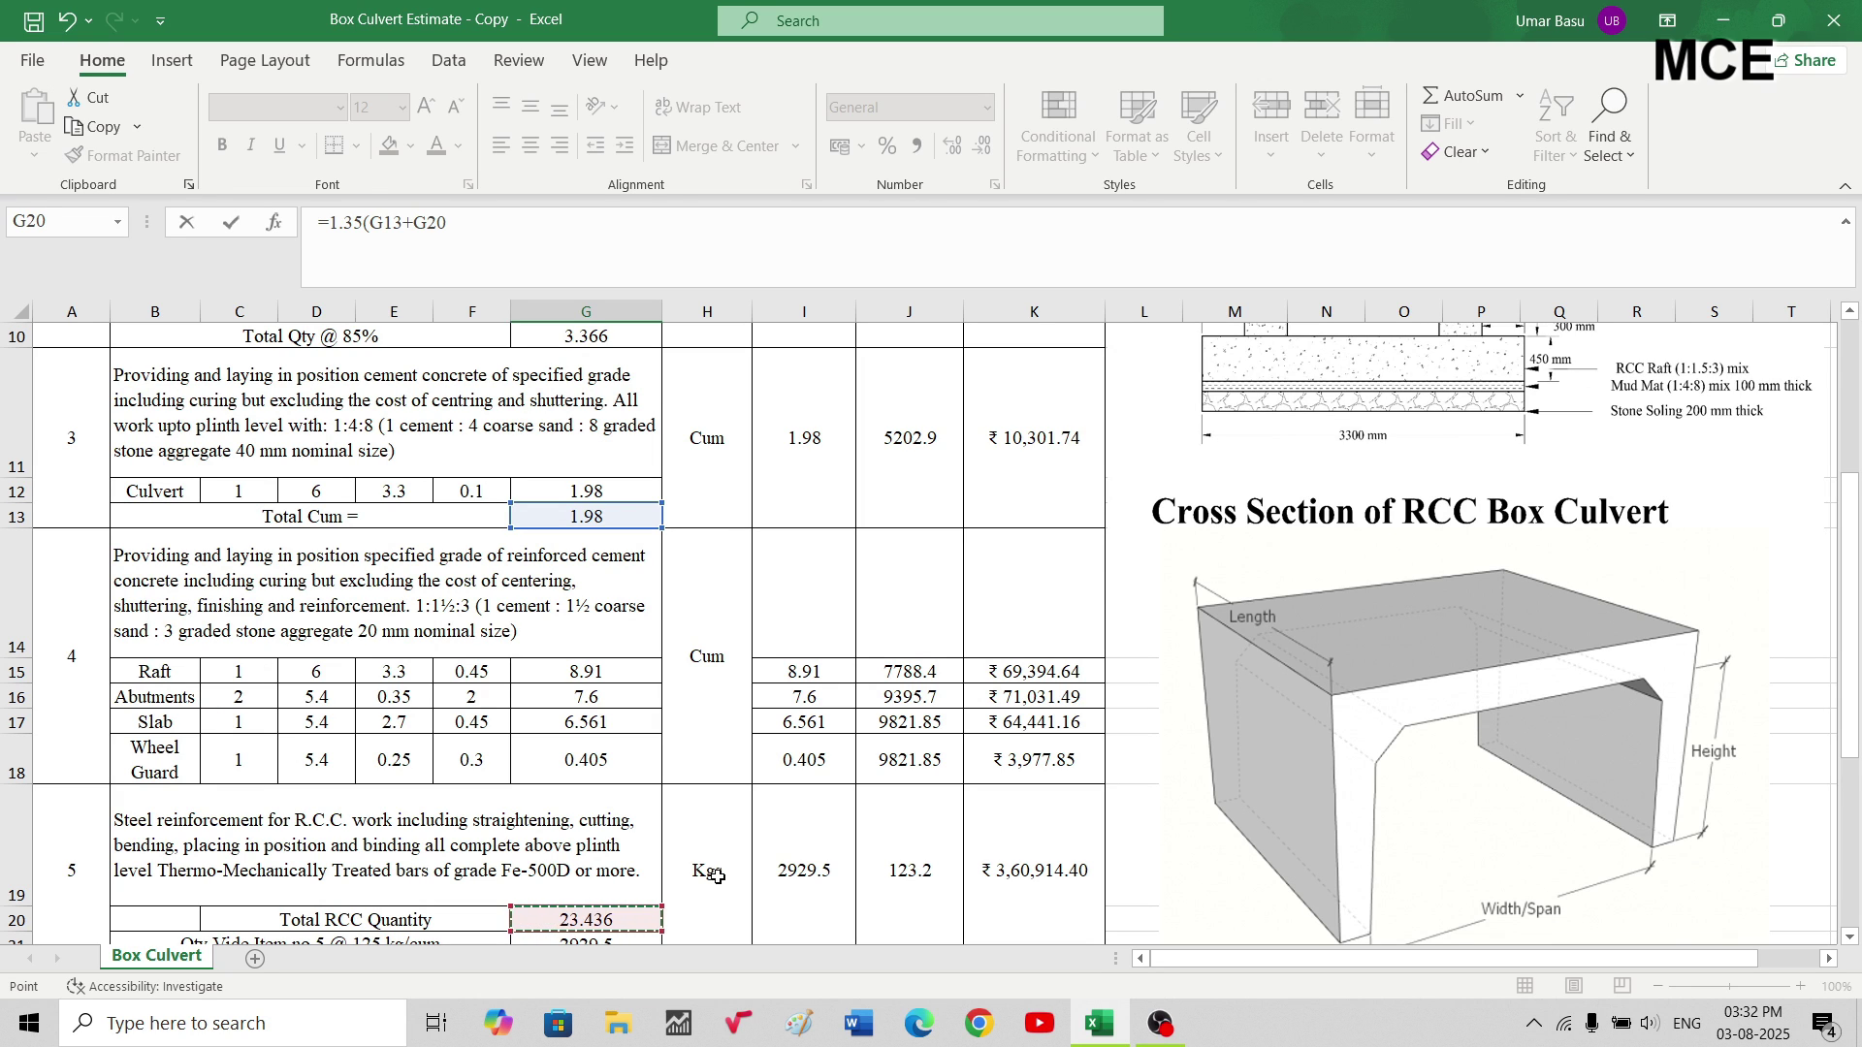
{"action": "type", "text": ")"}
{"action": "key", "text": "Return"}
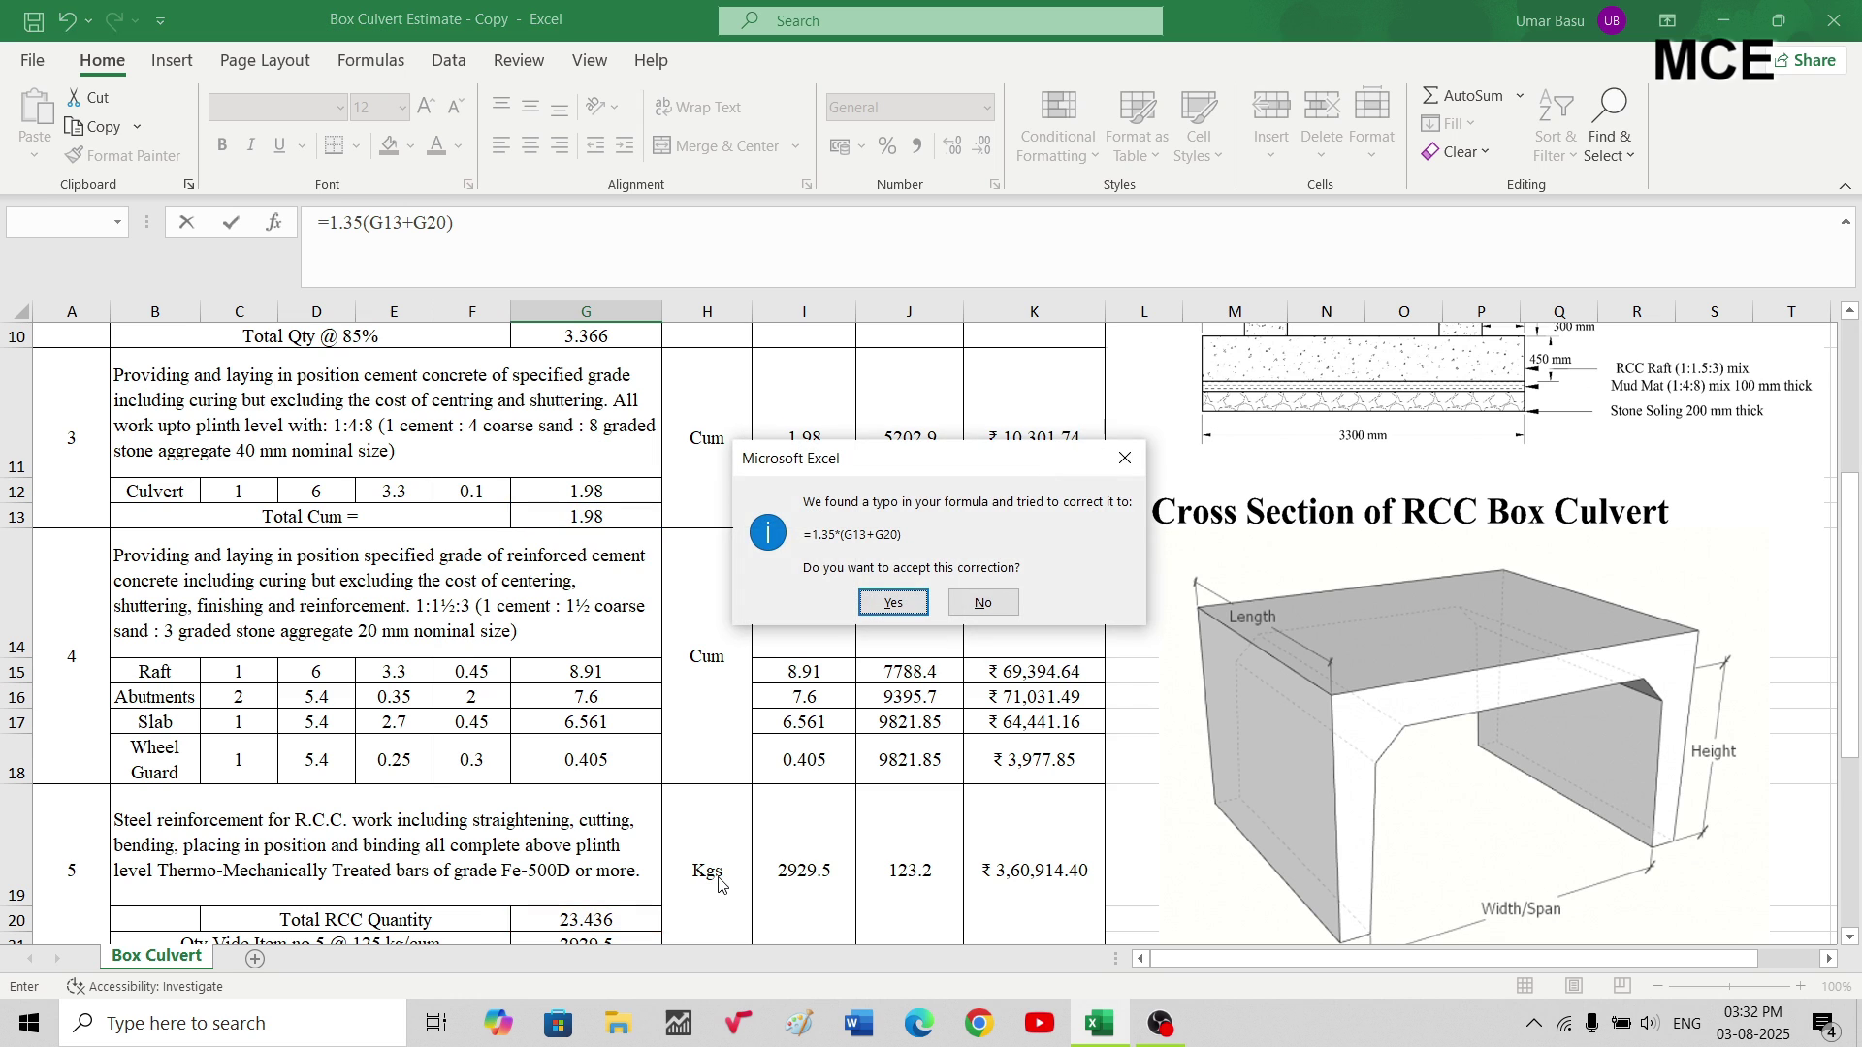
{"action": "key", "text": "Return"}
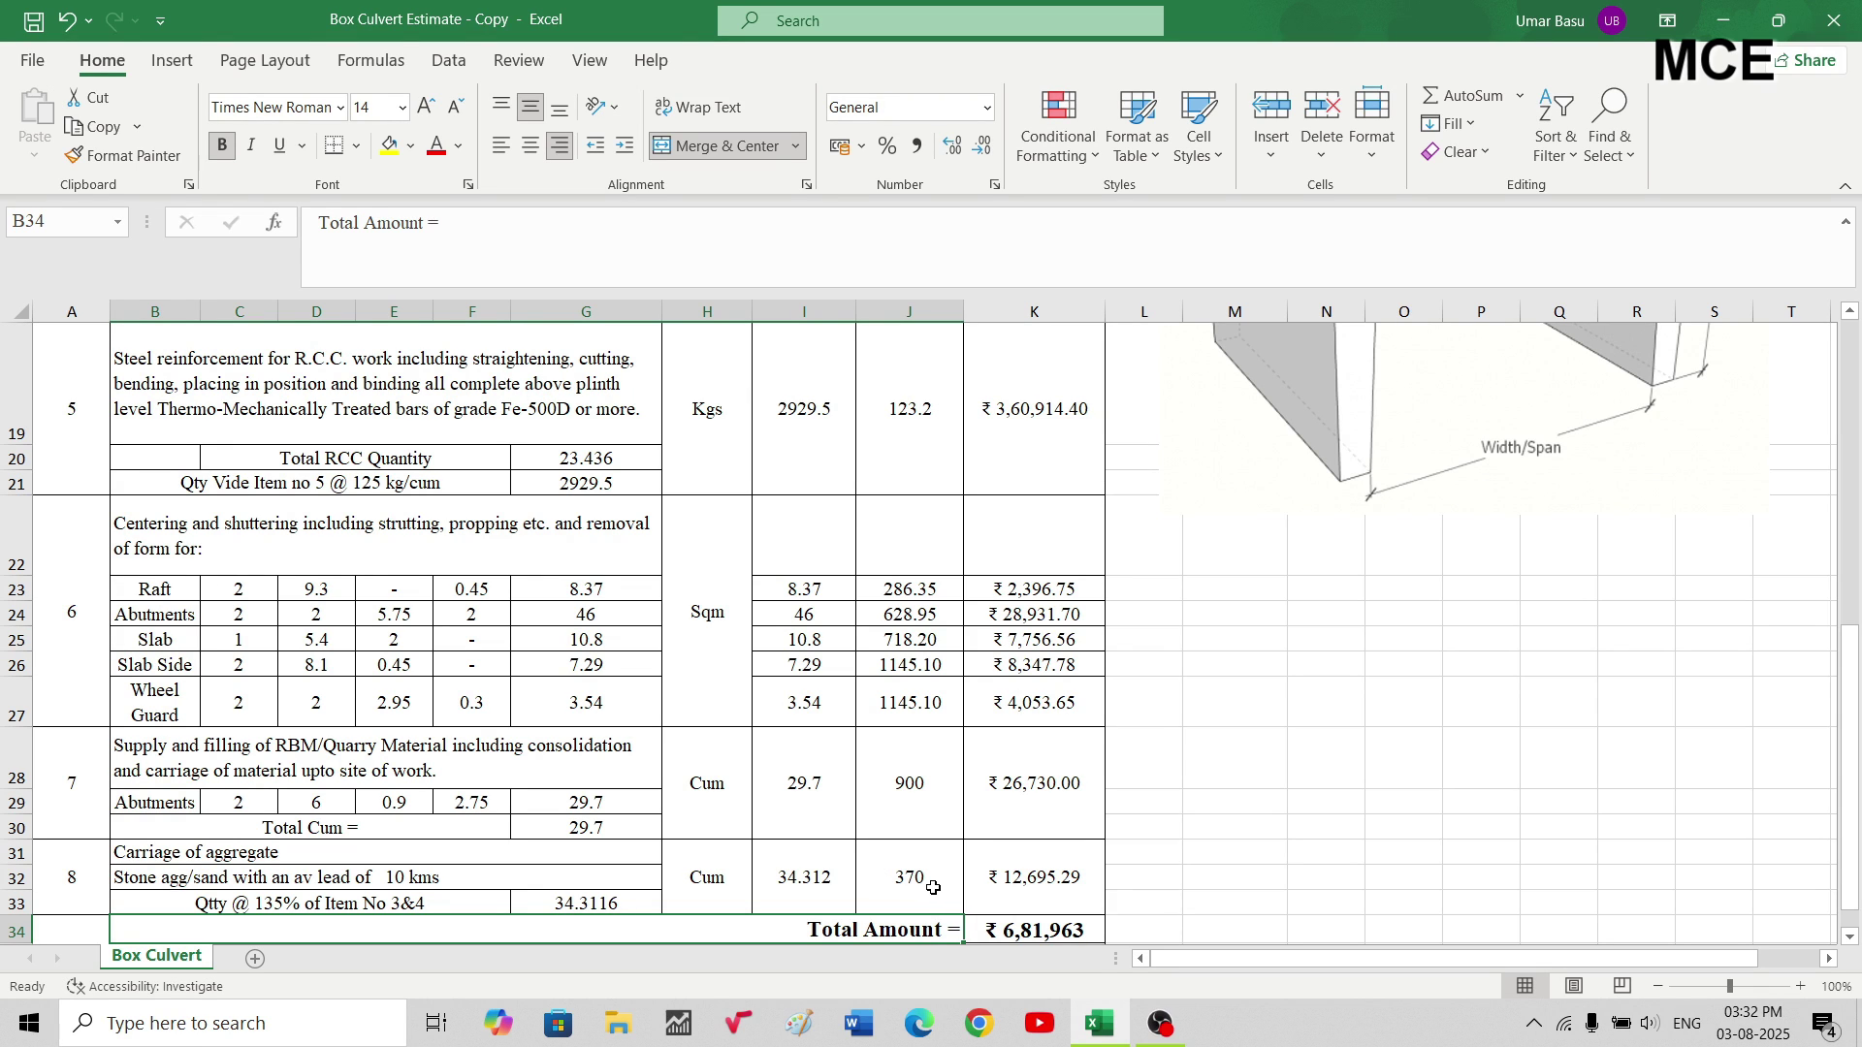
- Check the aggregate carriage amount formula in K31 and the range summed by the total amount formula in K34
{"action": "double_click", "coordinate": [1012, 889]}
{"action": "key", "text": "Escape"}
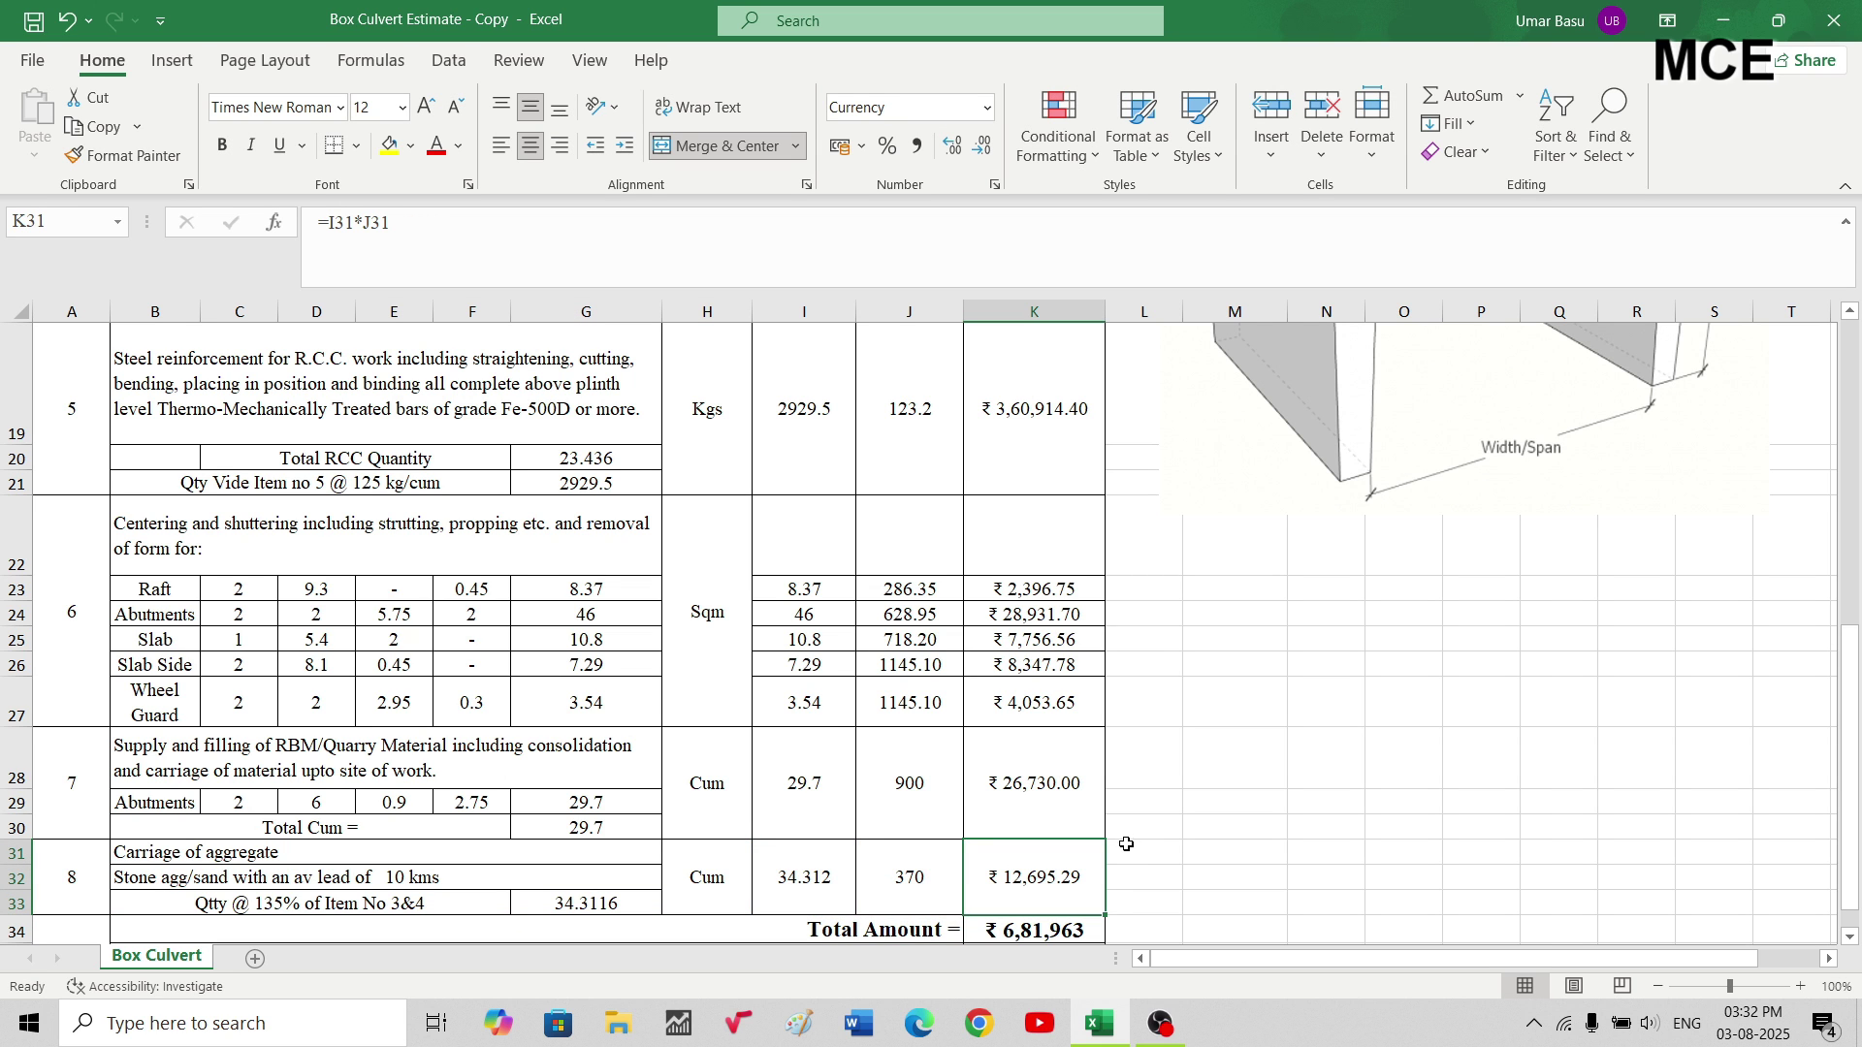
{"action": "scroll", "coordinate": [1122, 863], "scroll_direction": "down", "scroll_amount": 2}
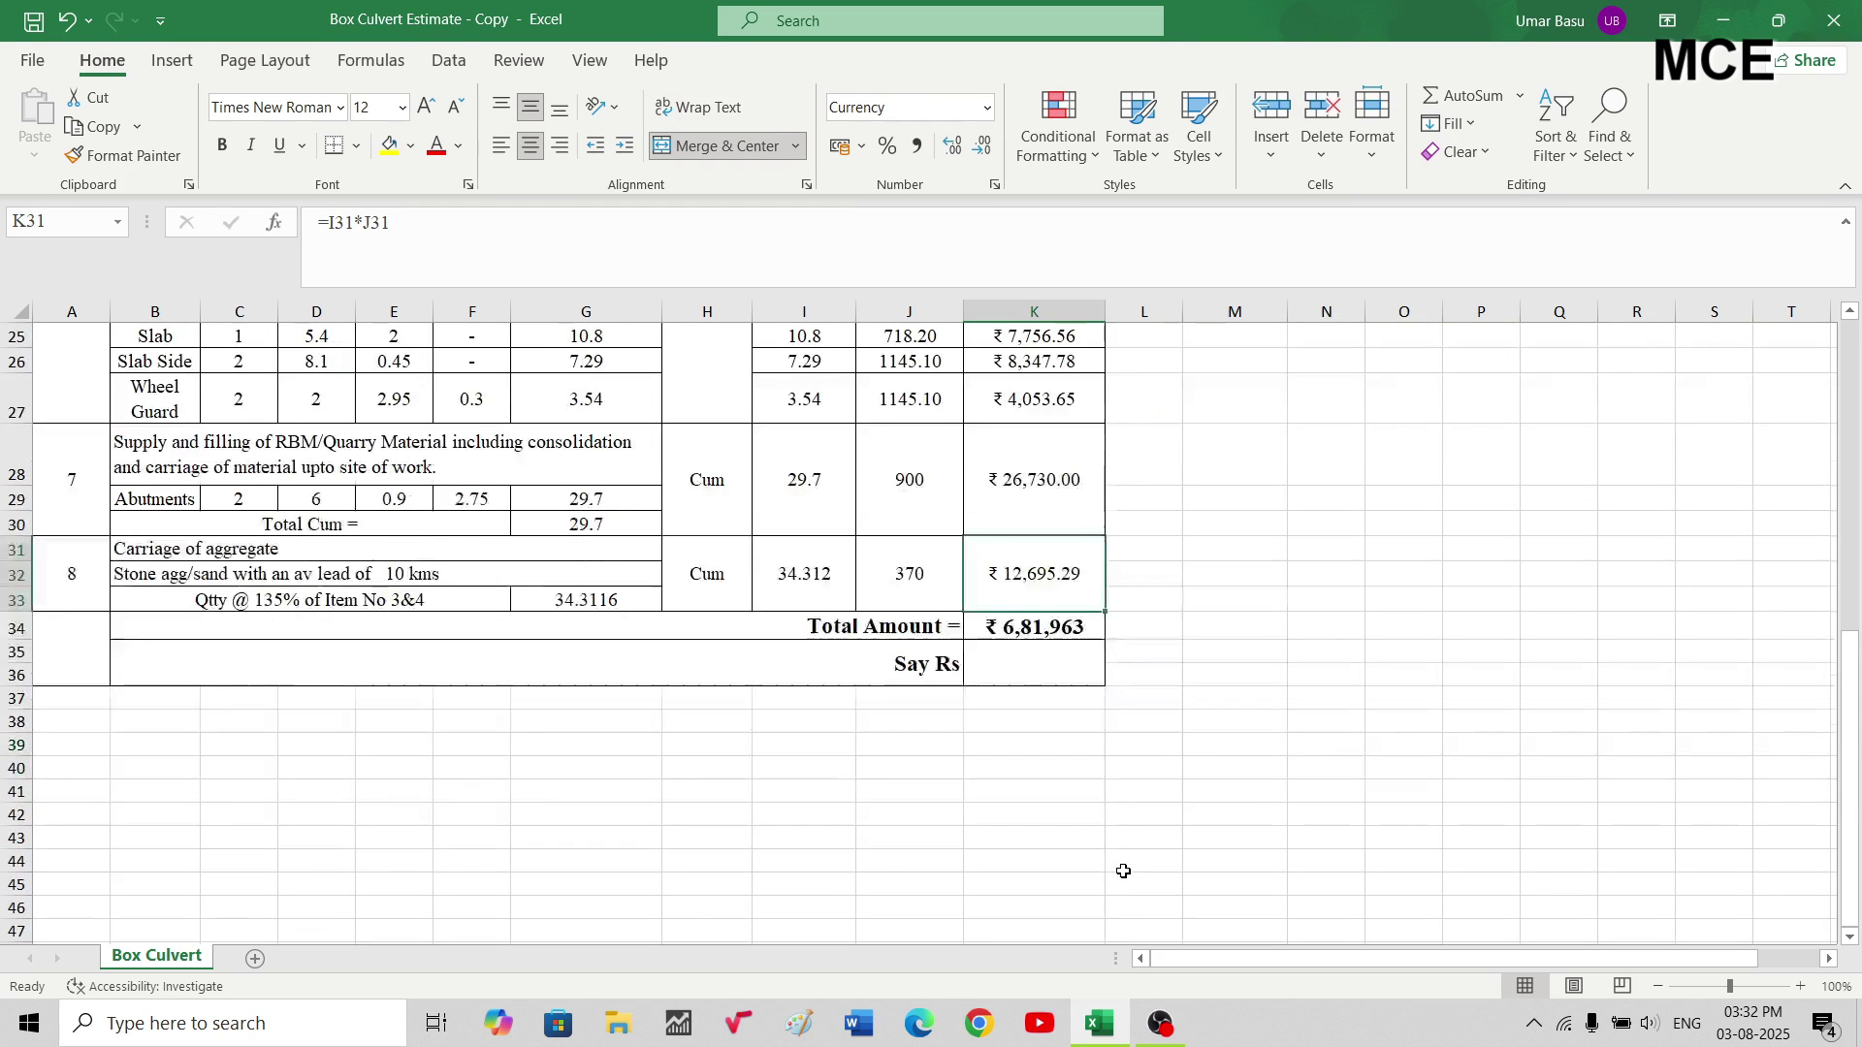
{"action": "double_click", "coordinate": [1001, 624]}
{"action": "scroll", "coordinate": [1304, 720], "scroll_direction": "up", "scroll_amount": 4}
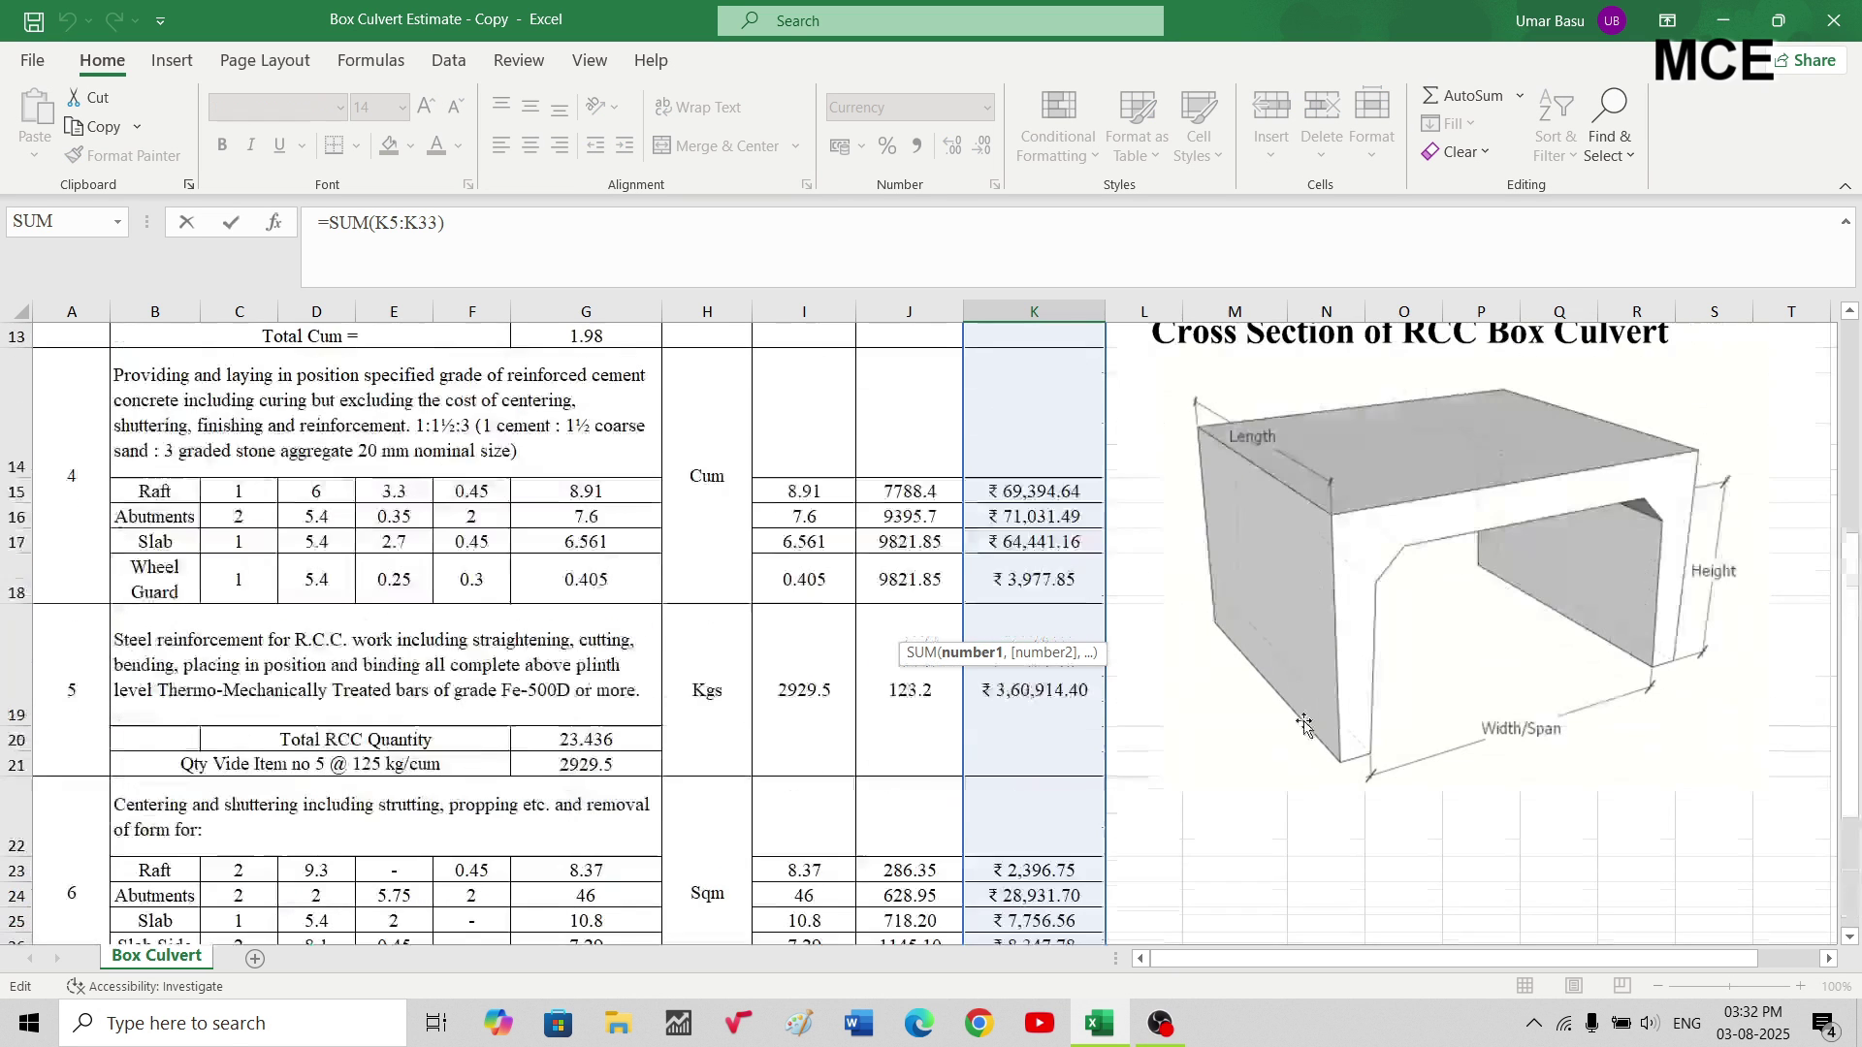
{"action": "scroll", "coordinate": [1305, 720], "scroll_direction": "up", "scroll_amount": 4}
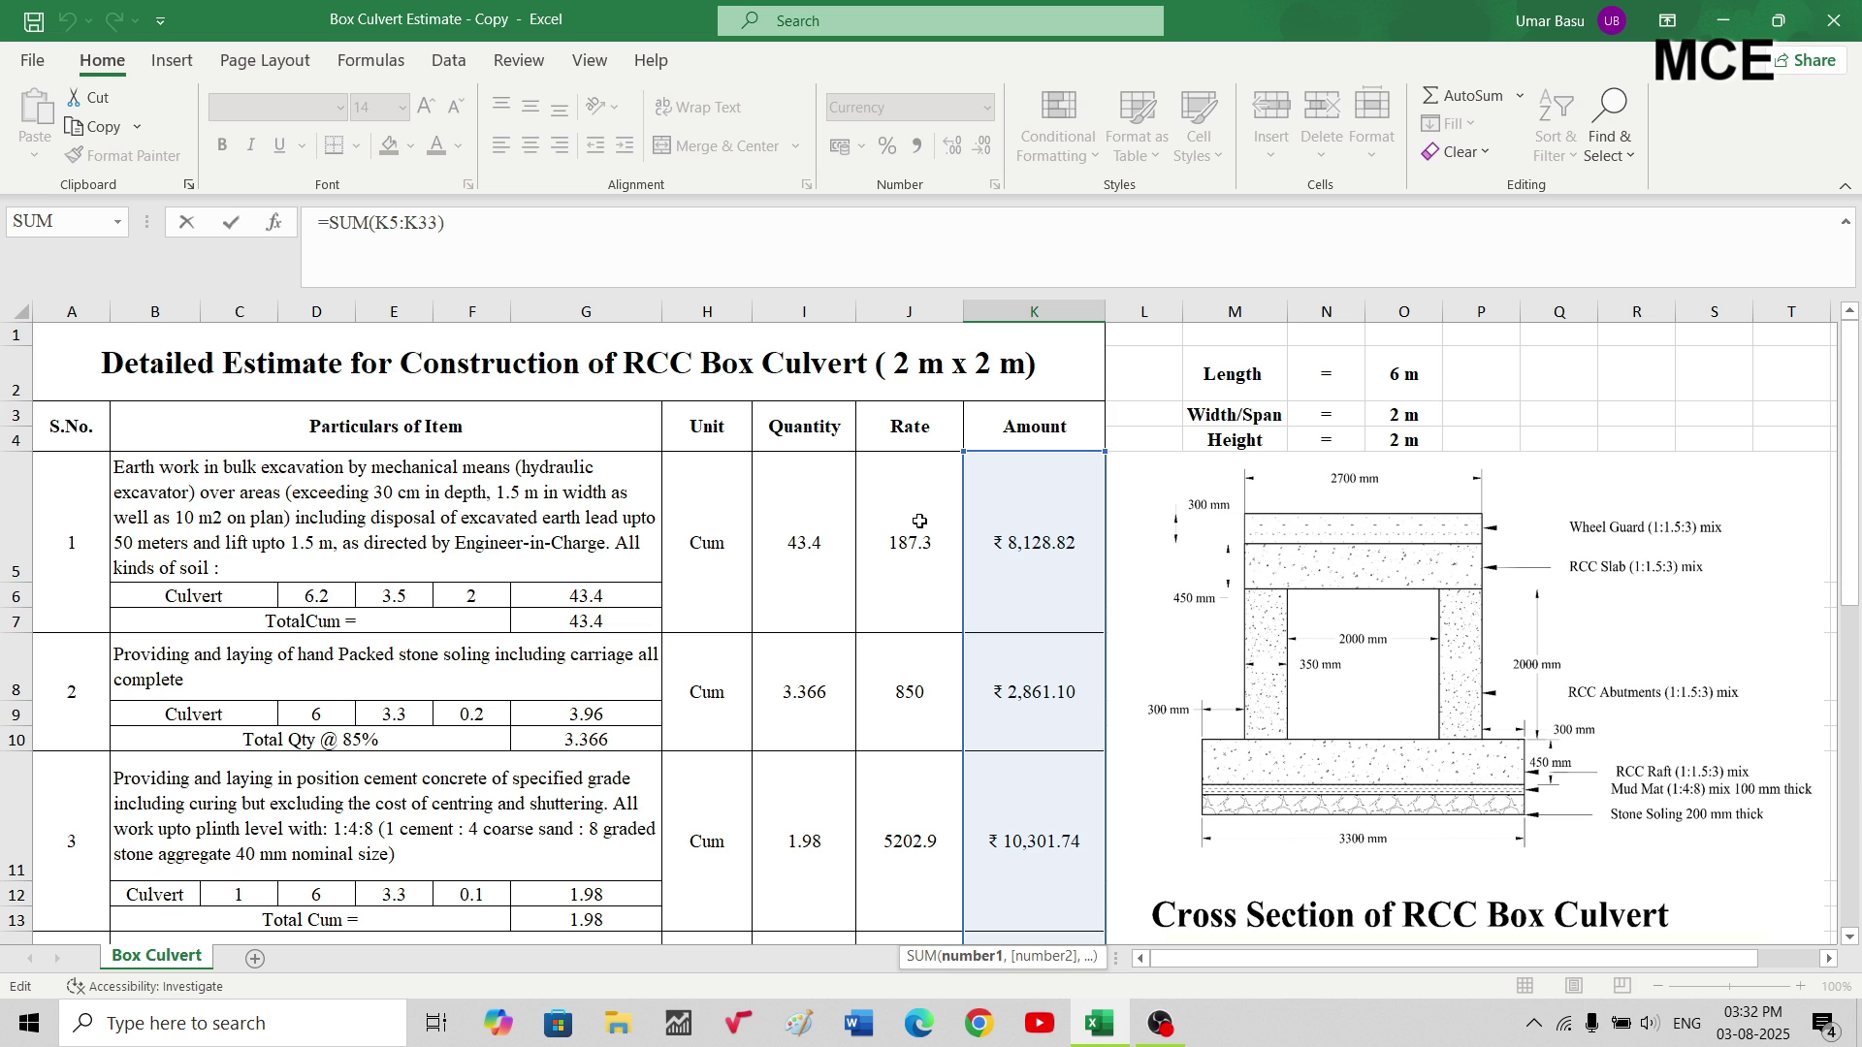
{"action": "scroll", "coordinate": [919, 522], "scroll_direction": "down", "scroll_amount": 6}
{"action": "scroll", "coordinate": [919, 522], "scroll_direction": "down", "scroll_amount": 5}
{"action": "scroll", "coordinate": [920, 521], "scroll_direction": "up", "scroll_amount": 3}
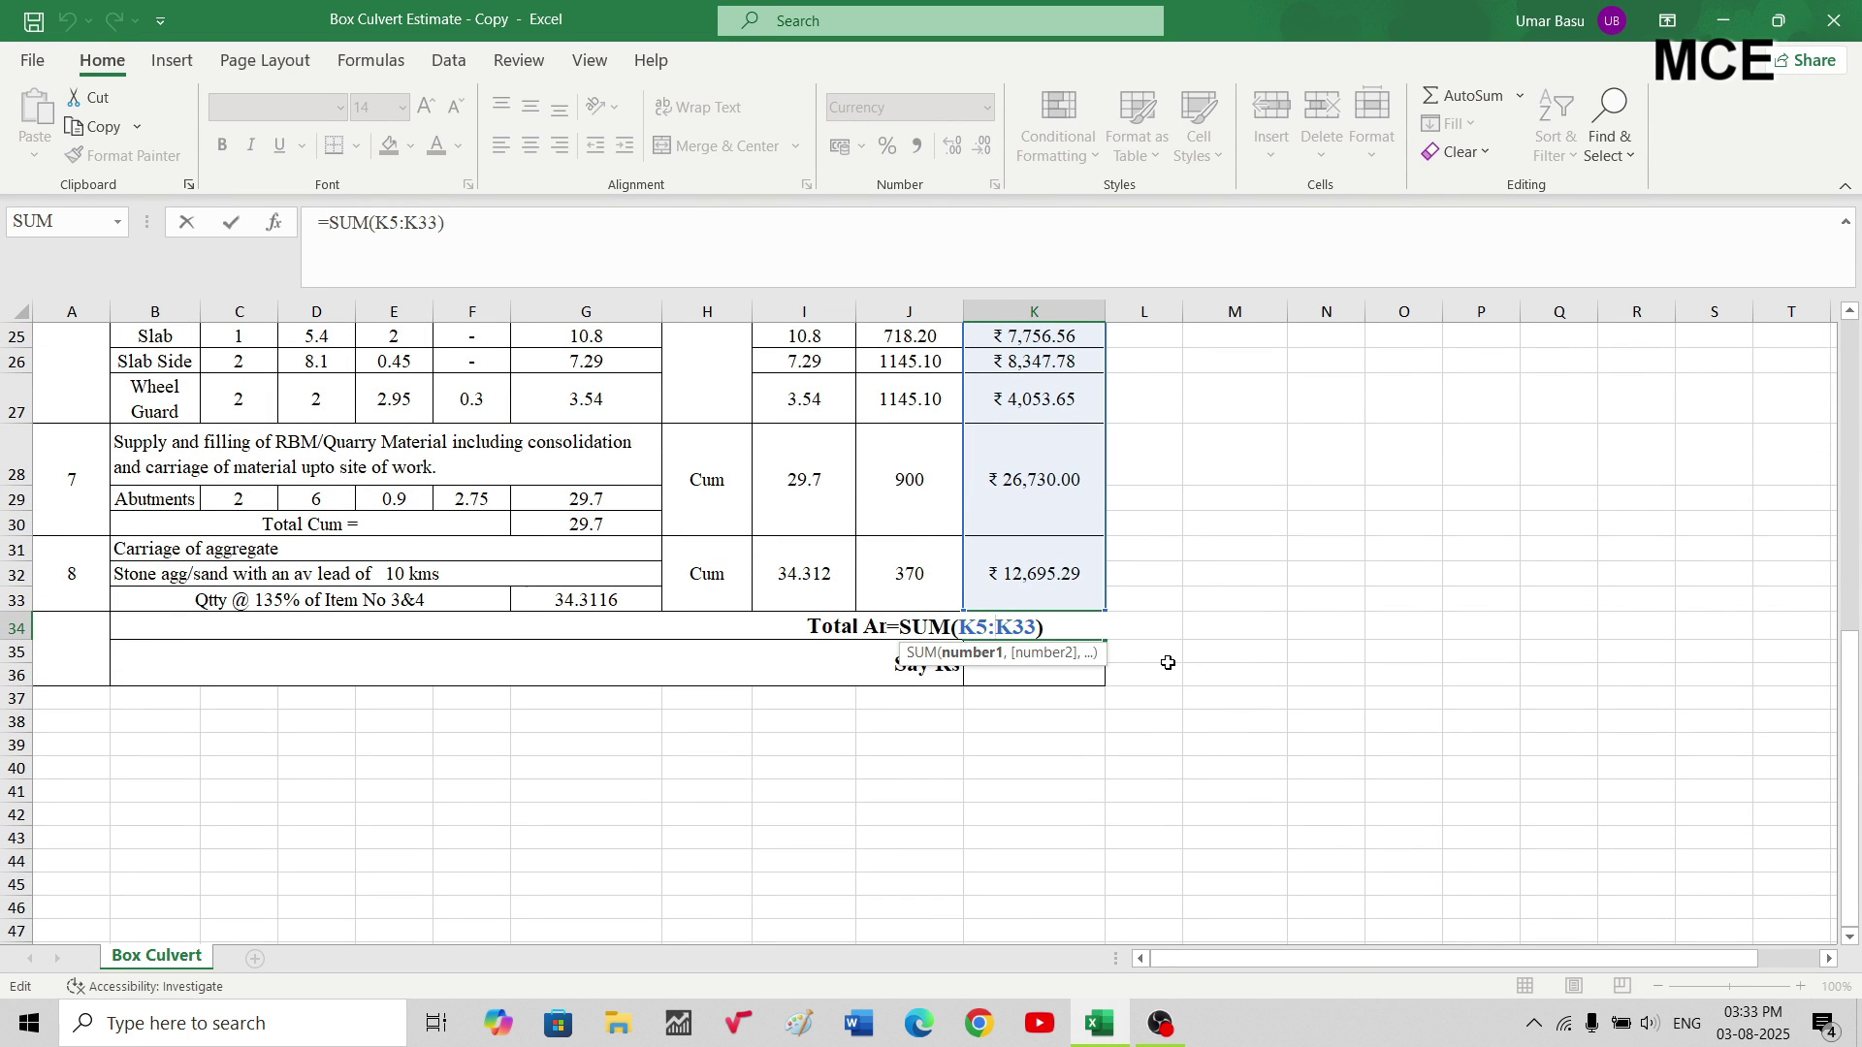
{"action": "key", "text": "ctrl+Return"}
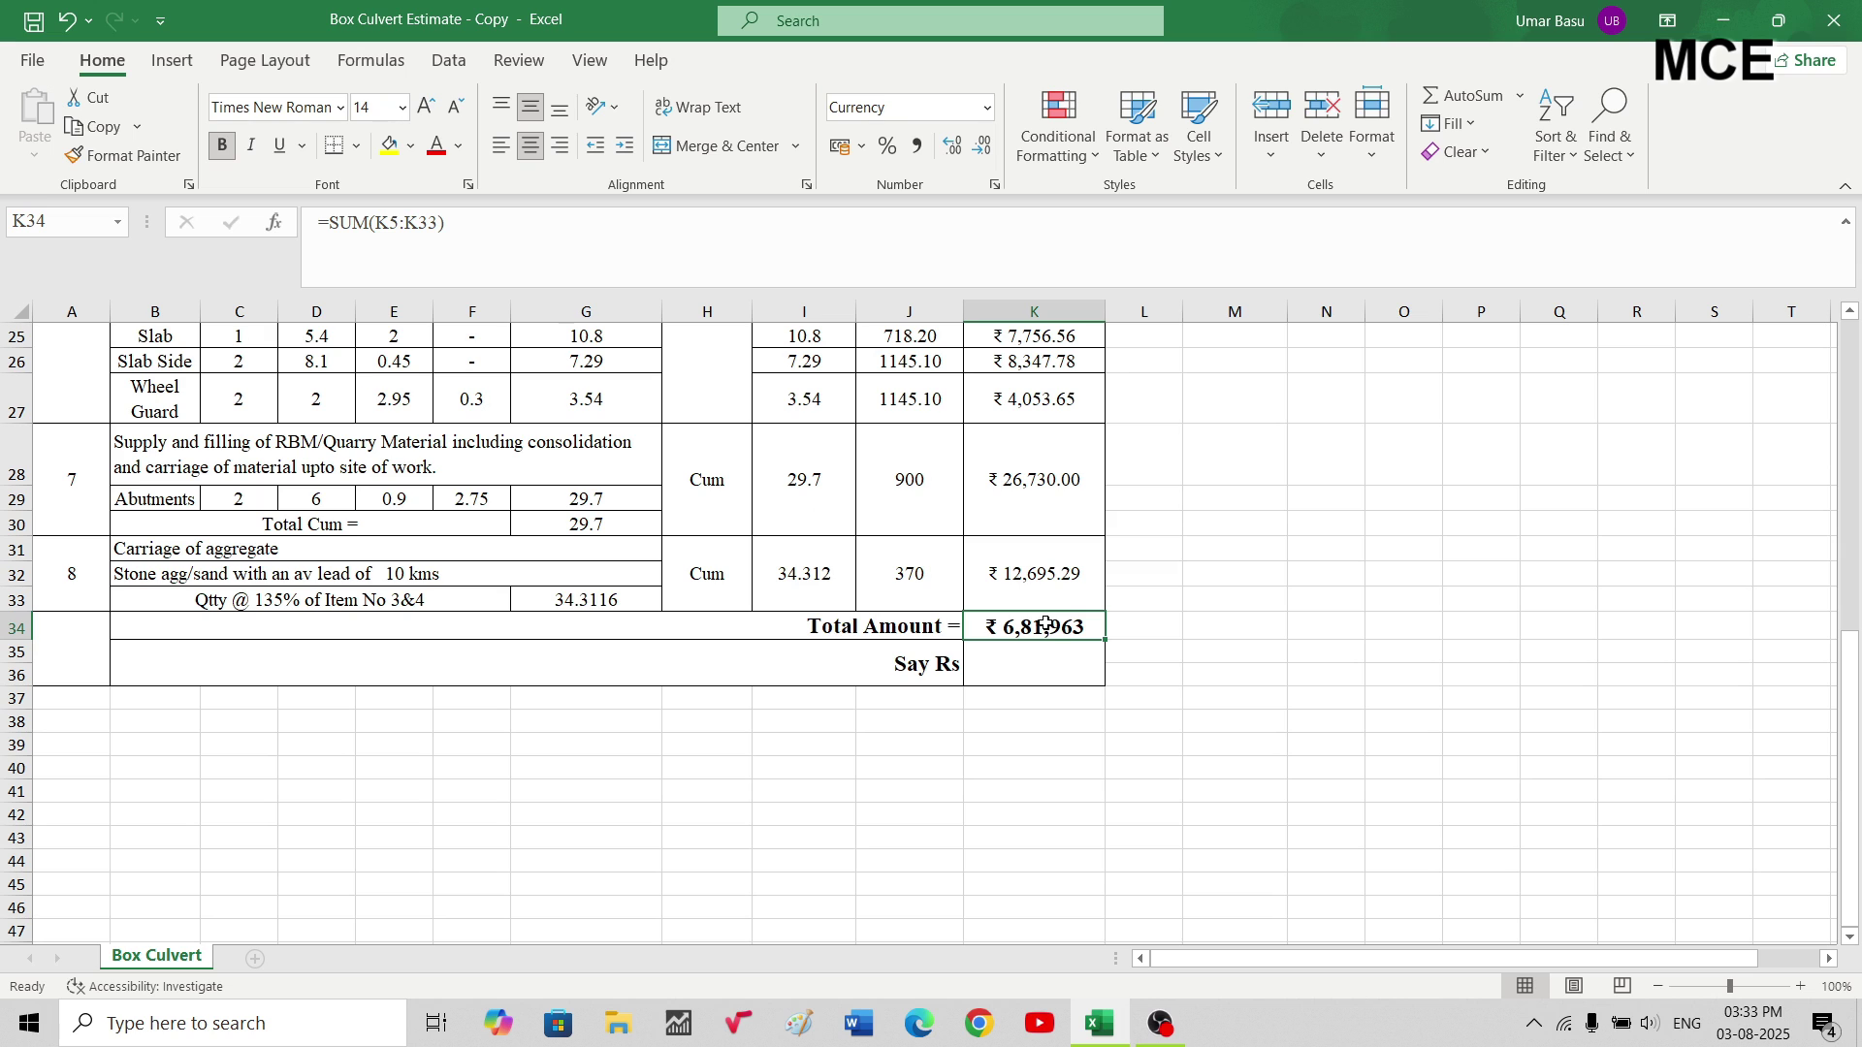
- Enter the rounded total "6.82 Lakhs" in the Say Rs cell K35 below the total amount
{"action": "double_click", "coordinate": [1059, 674]}
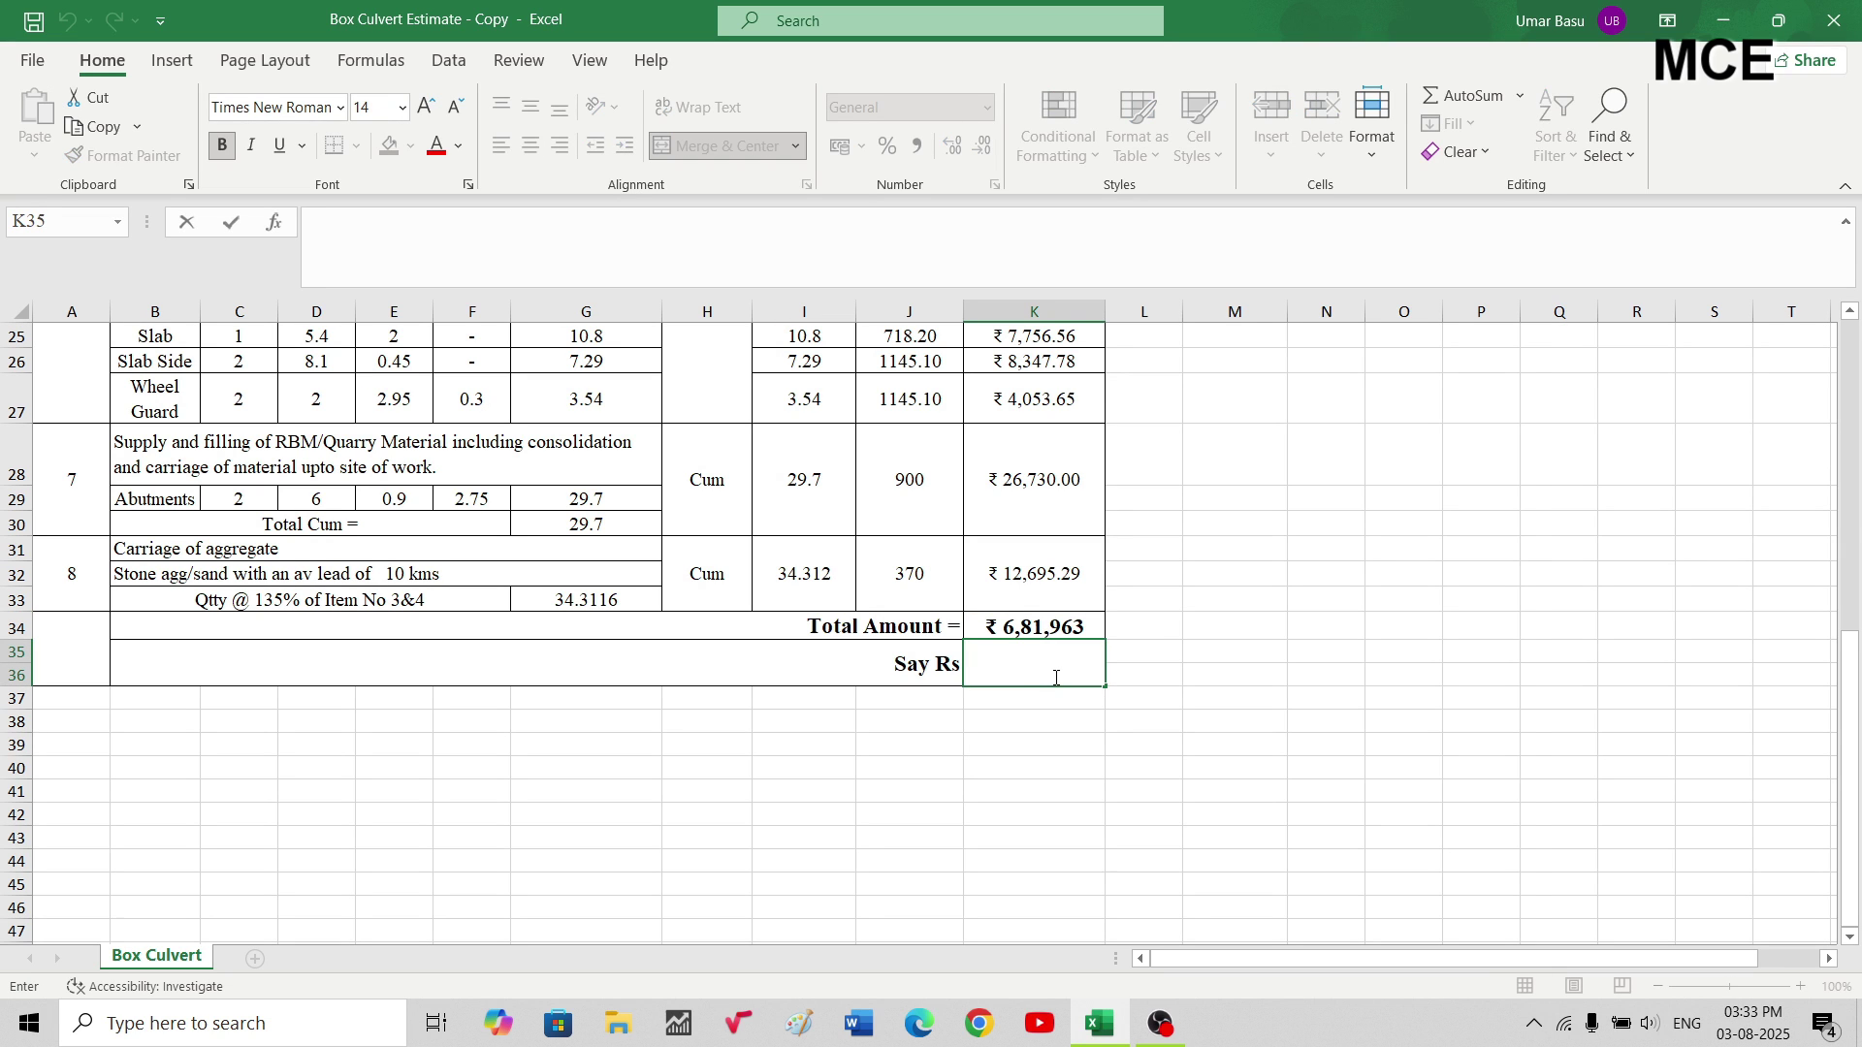
{"action": "type", "text": "6.82 Lakhs"}
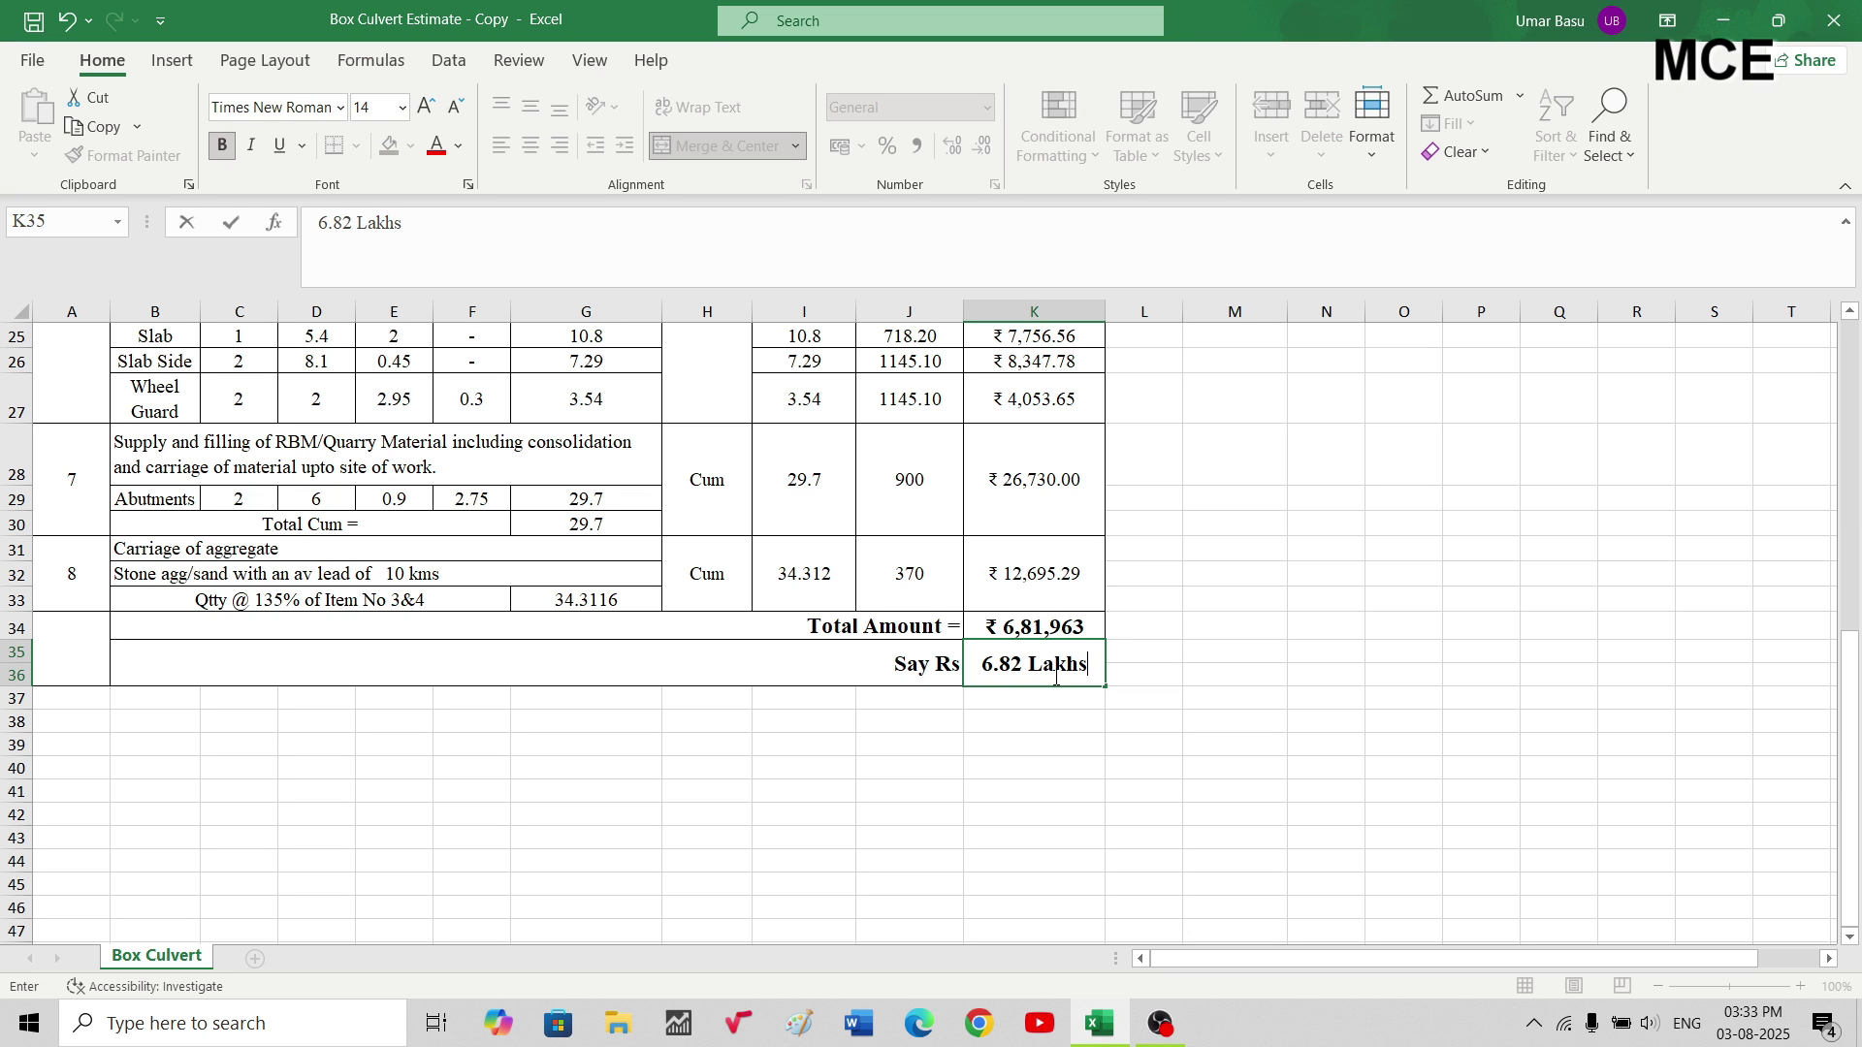
{"action": "left_click", "coordinate": [1158, 719]}
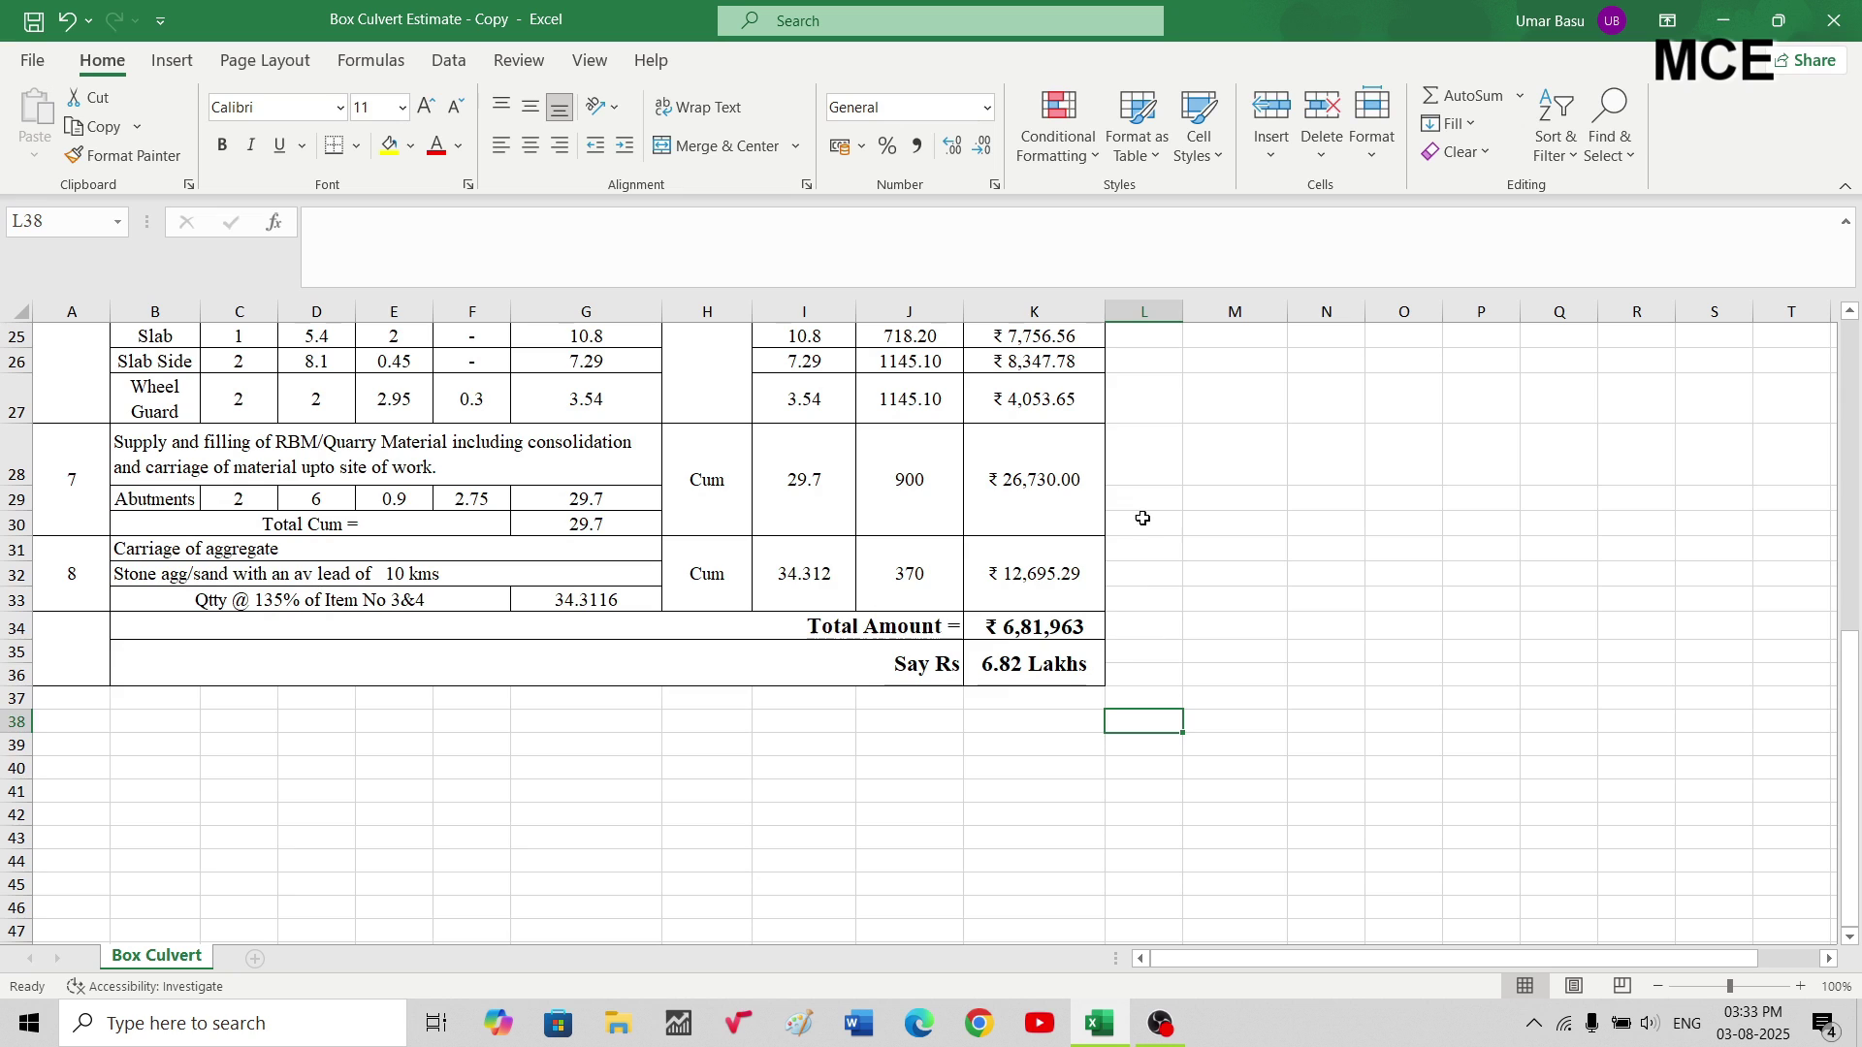
{"action": "scroll", "coordinate": [1144, 524], "scroll_direction": "up", "scroll_amount": 8}
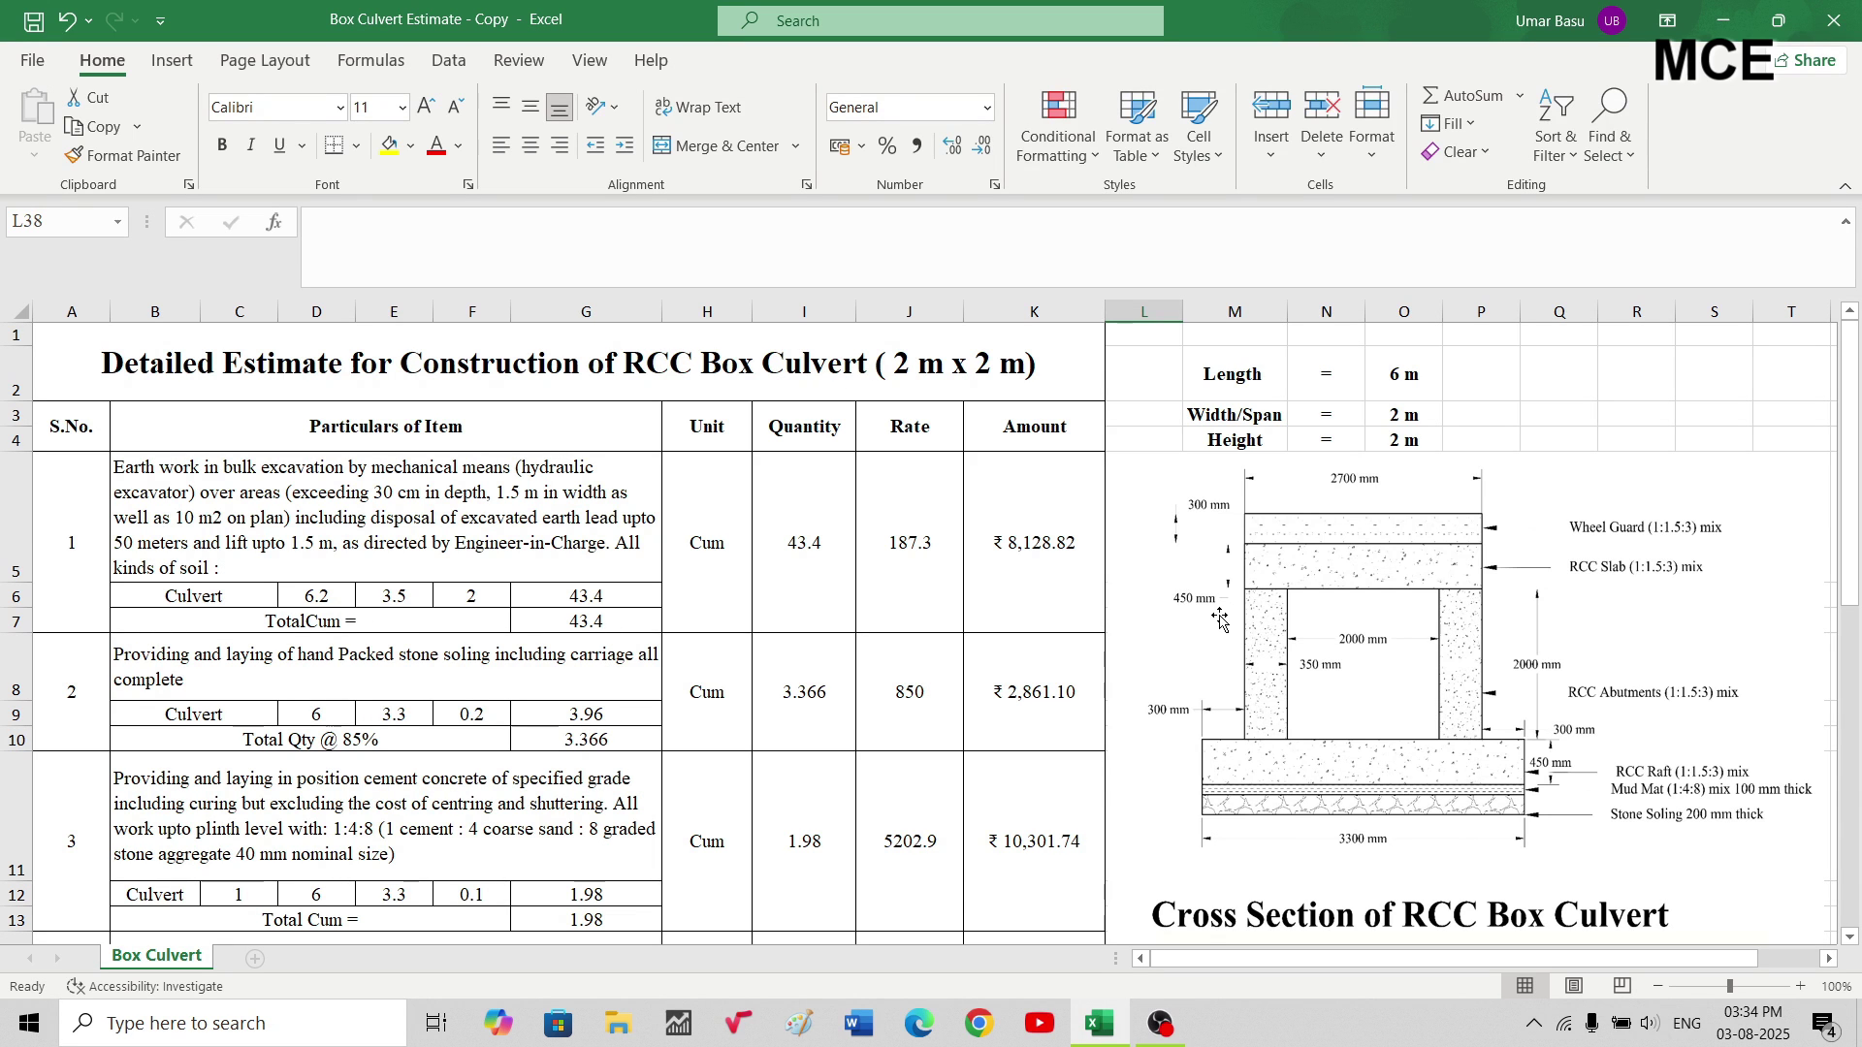
{"action": "scroll", "coordinate": [851, 576], "scroll_direction": "down", "scroll_amount": 2}
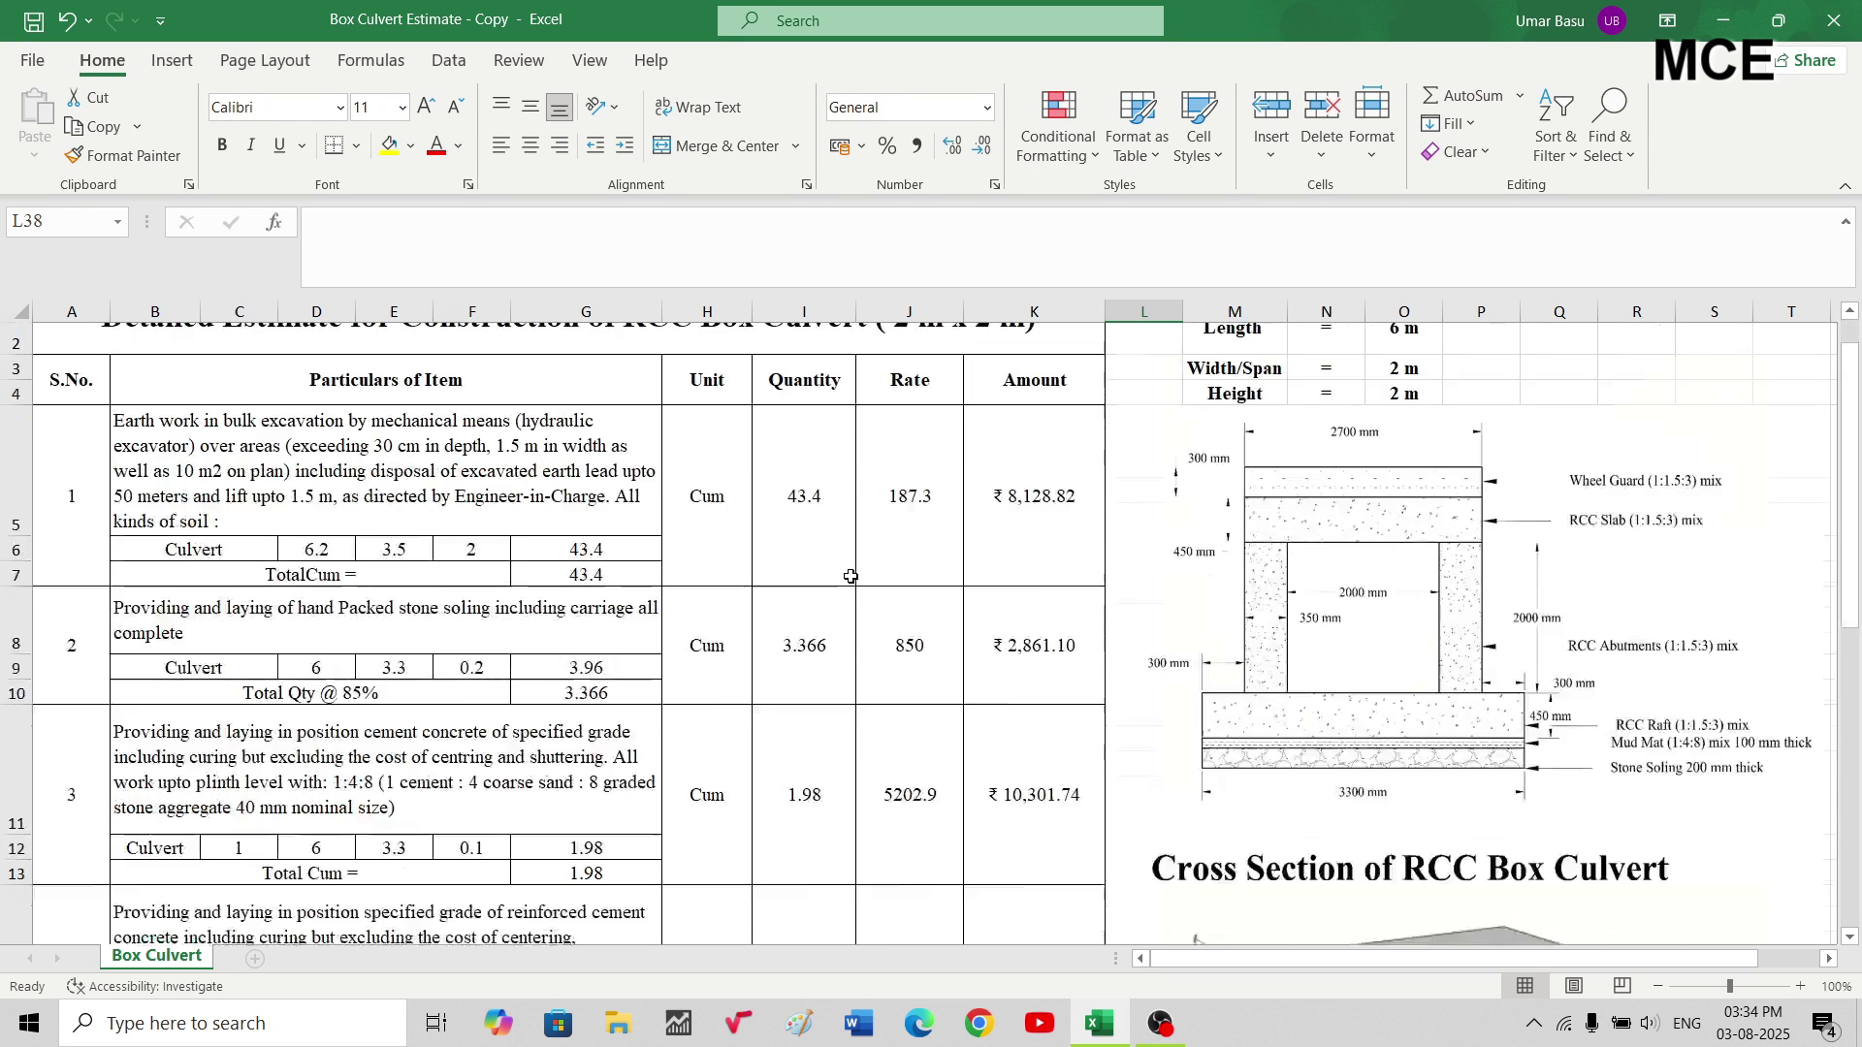
{"action": "scroll", "coordinate": [851, 576], "scroll_direction": "up", "scroll_amount": 2}
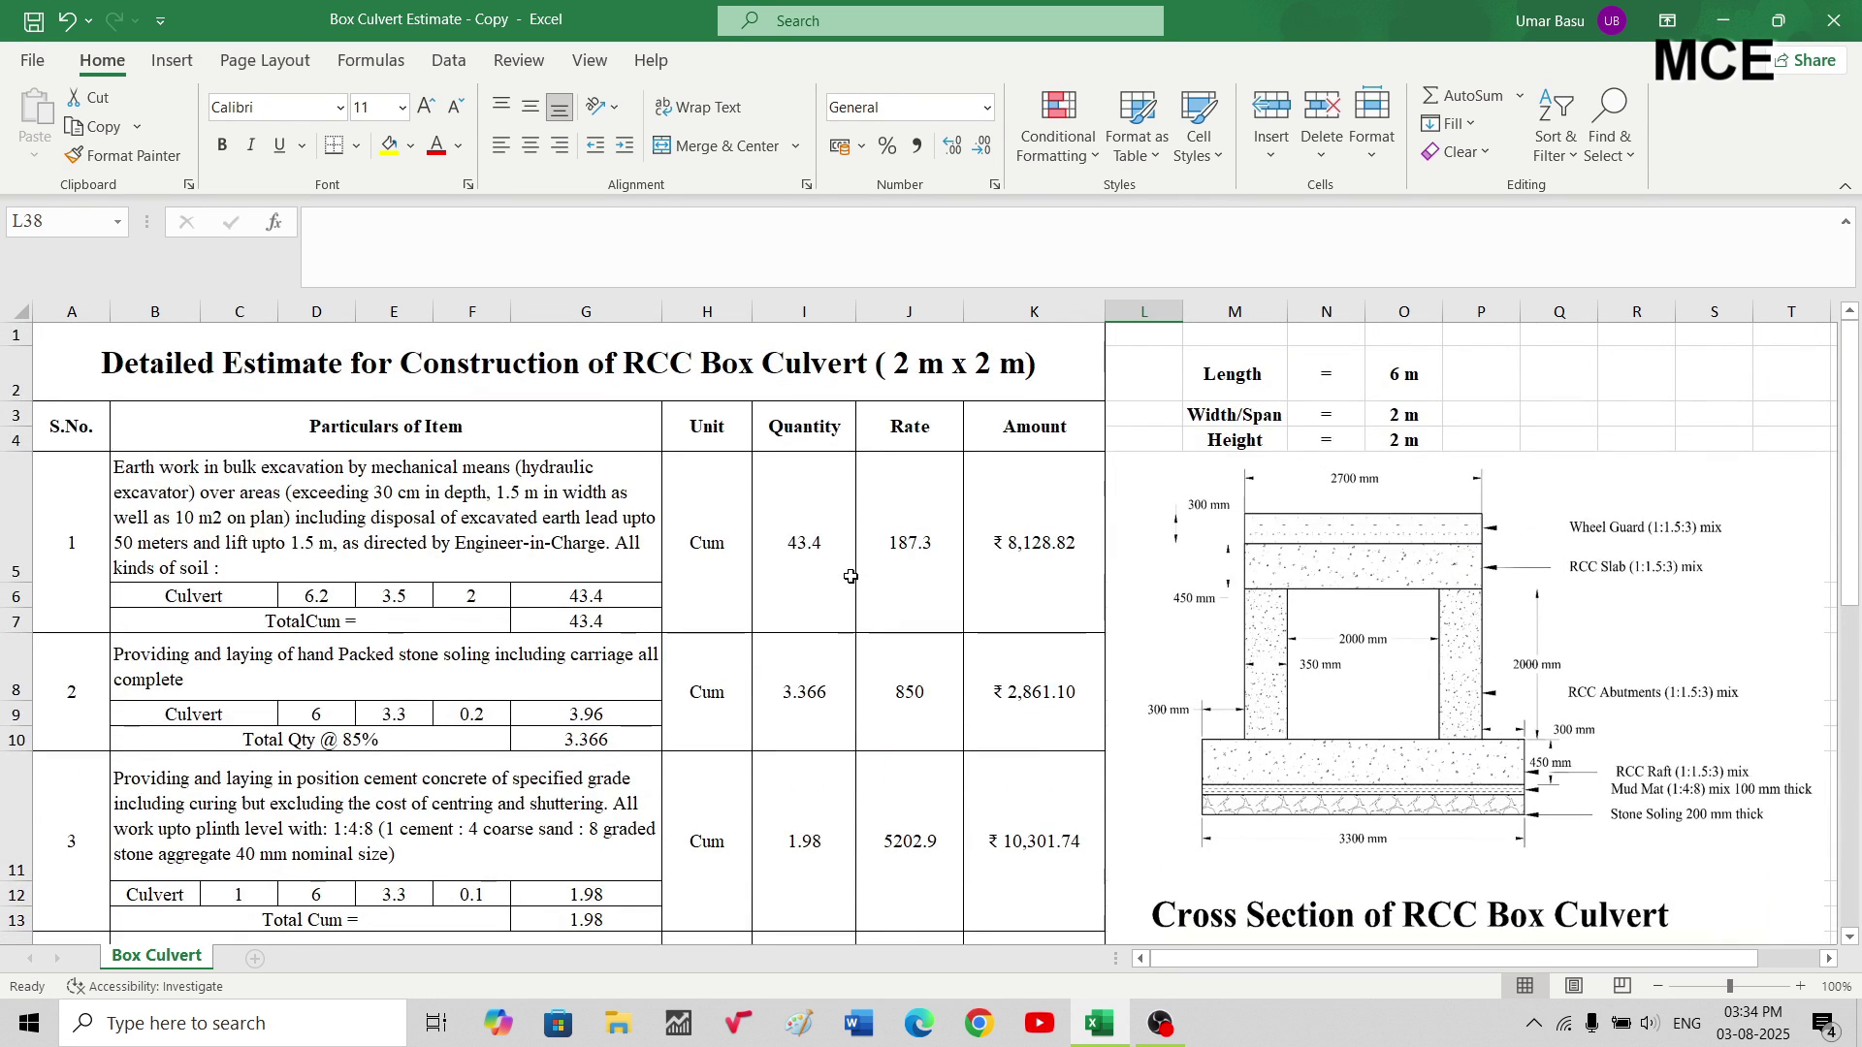
{"action": "scroll", "coordinate": [851, 576], "scroll_direction": "down", "scroll_amount": 5}
{"action": "scroll", "coordinate": [851, 576], "scroll_direction": "down", "scroll_amount": 2}
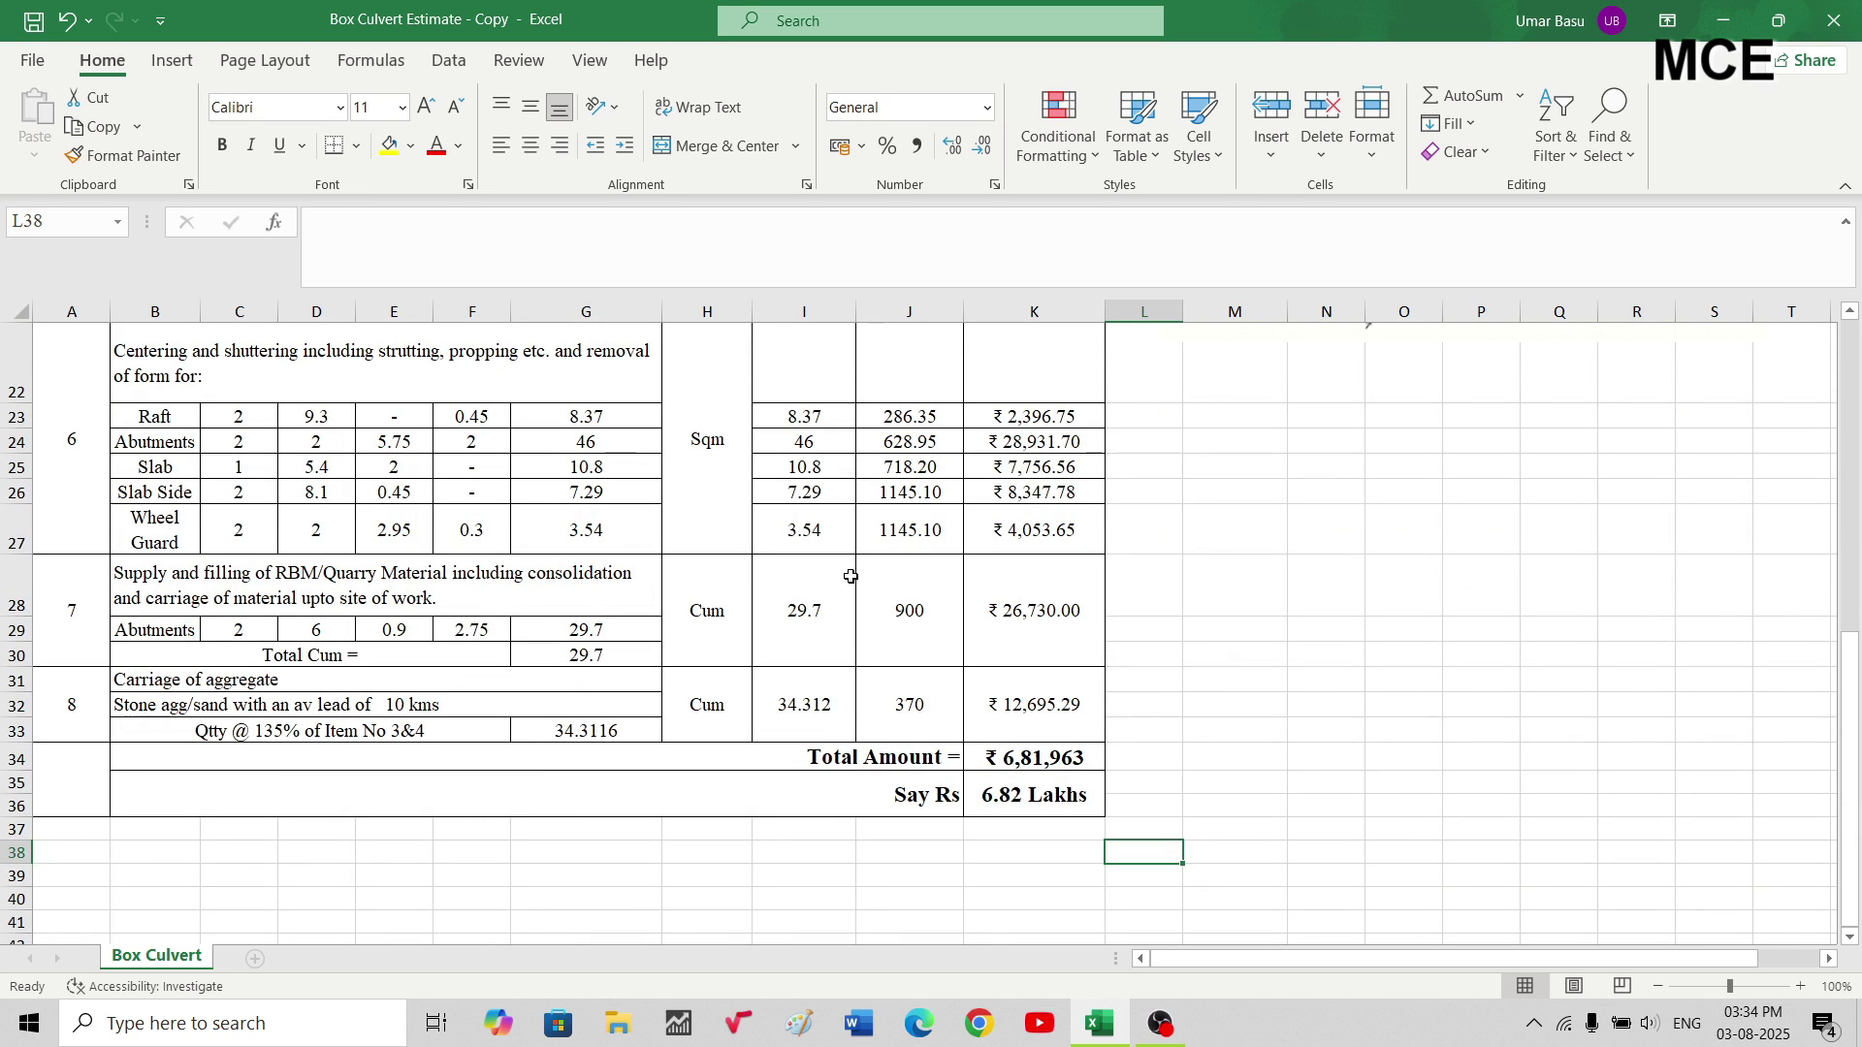